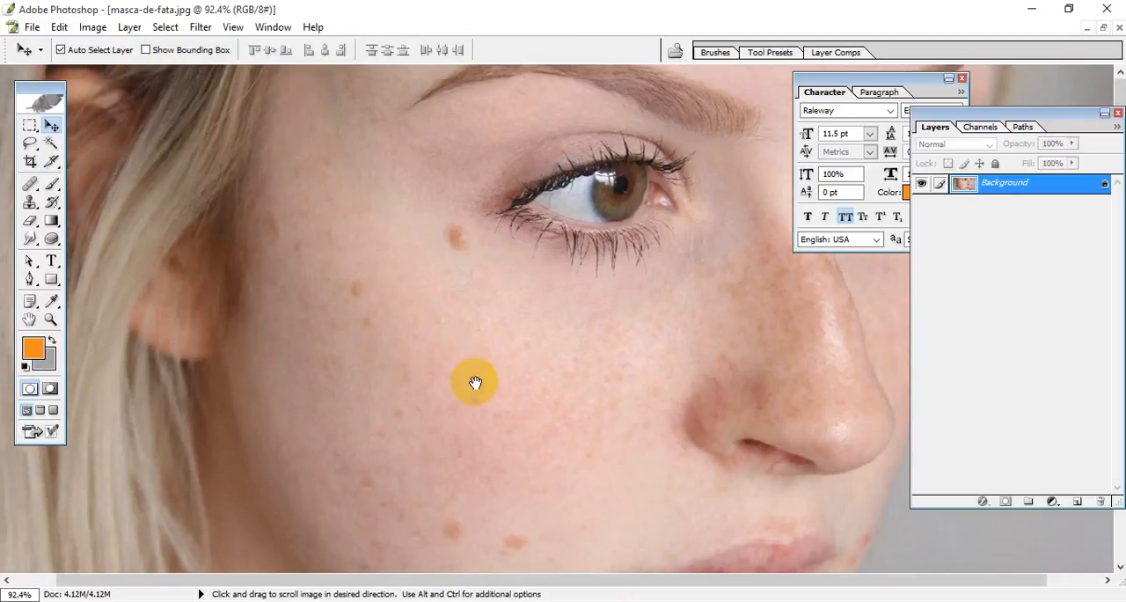
Step: Activate the Healing Brush tool for retouching the face
click(31, 189)
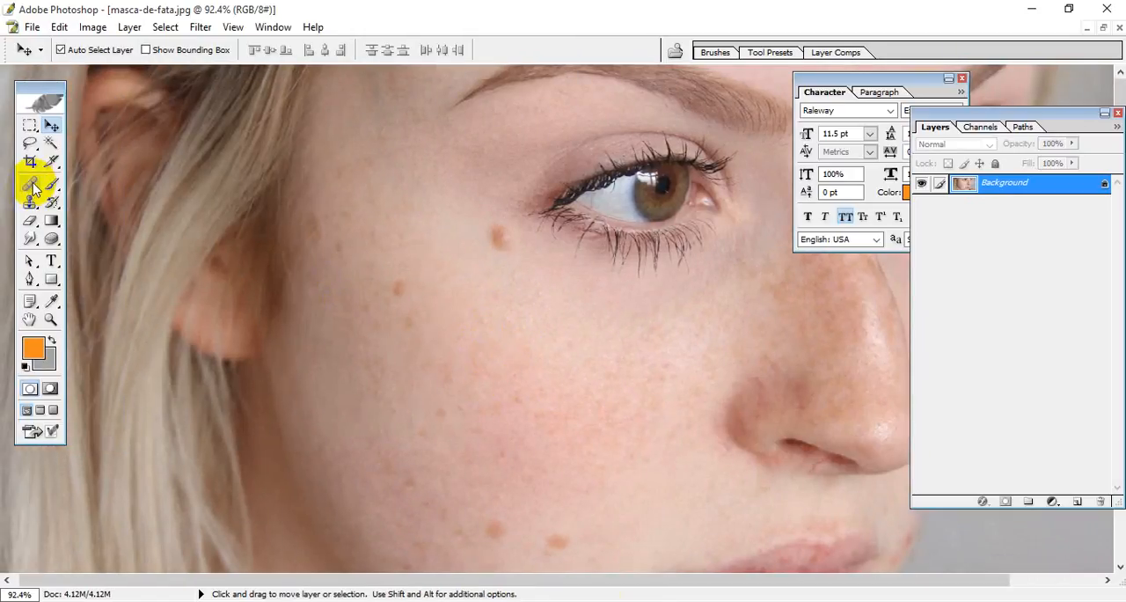
drag(31, 189, 151, 187)
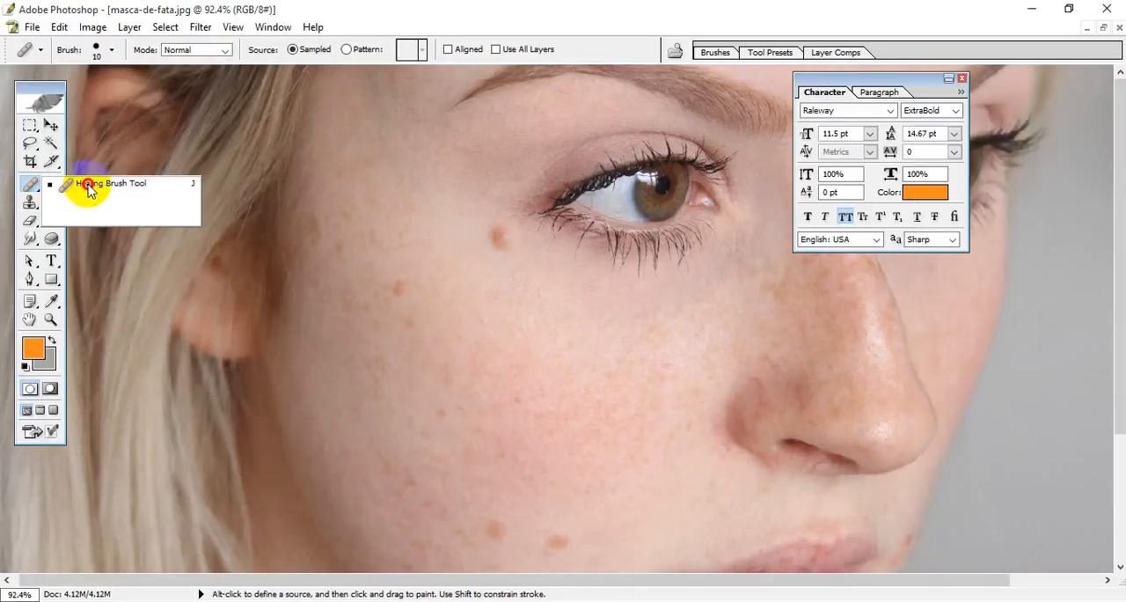
click(87, 190)
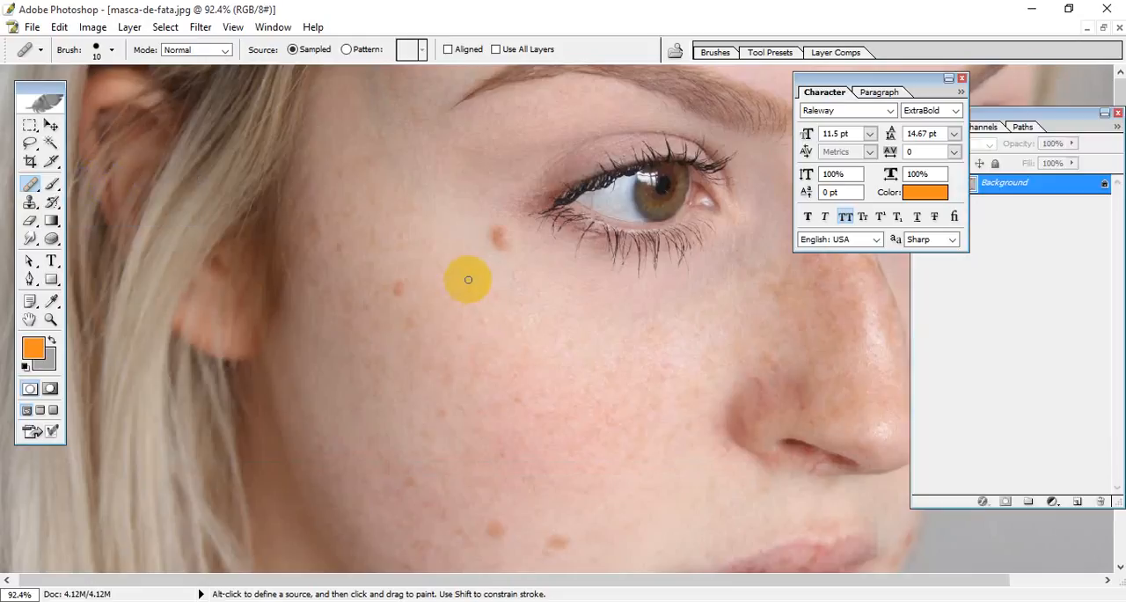
Step: Enlarge the healing brush and settle on a diameter of 80 px
key(bracketright)
key(bracketright)
key(bracketright)
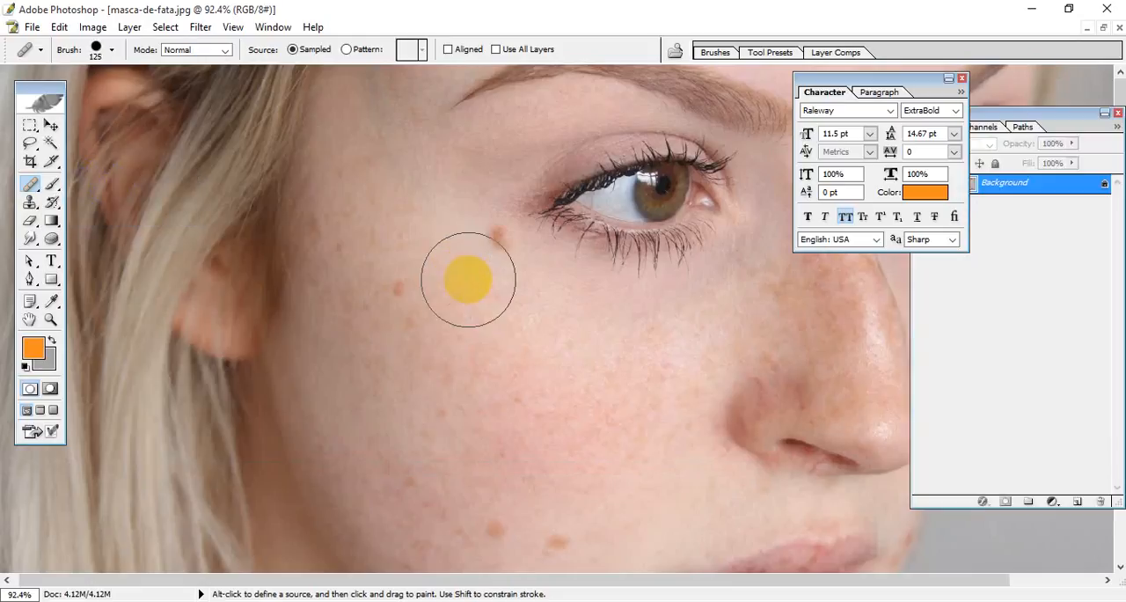
key(bracketleft)
key(bracketleft)
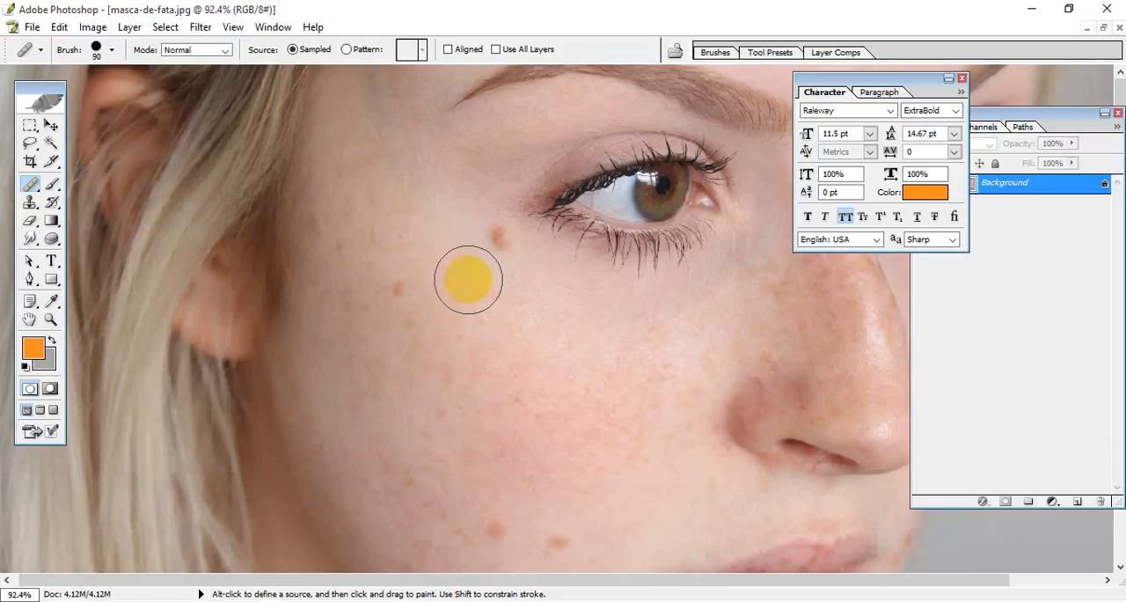
key(bracketleft)
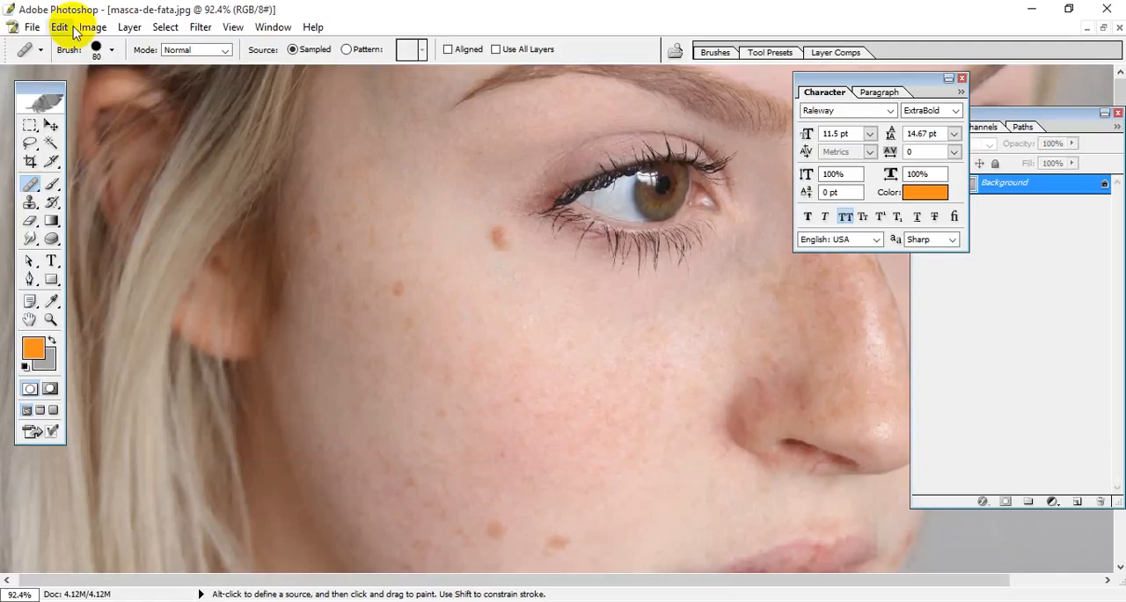
Step: Review the healing brush's diameter, hardness and spacing settings
click(112, 50)
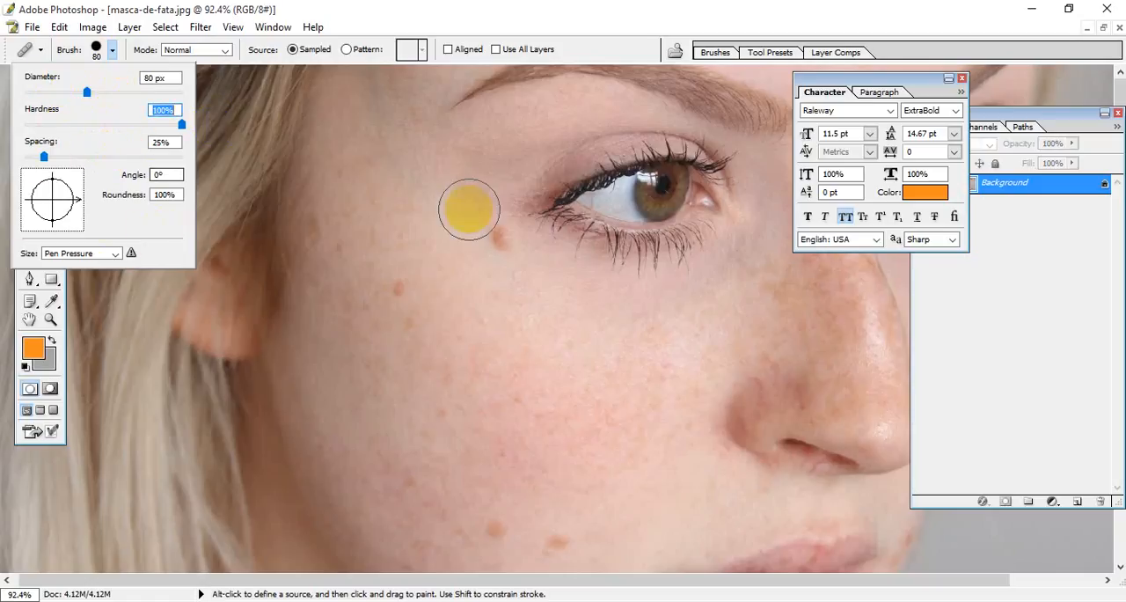
click(469, 225)
click(565, 245)
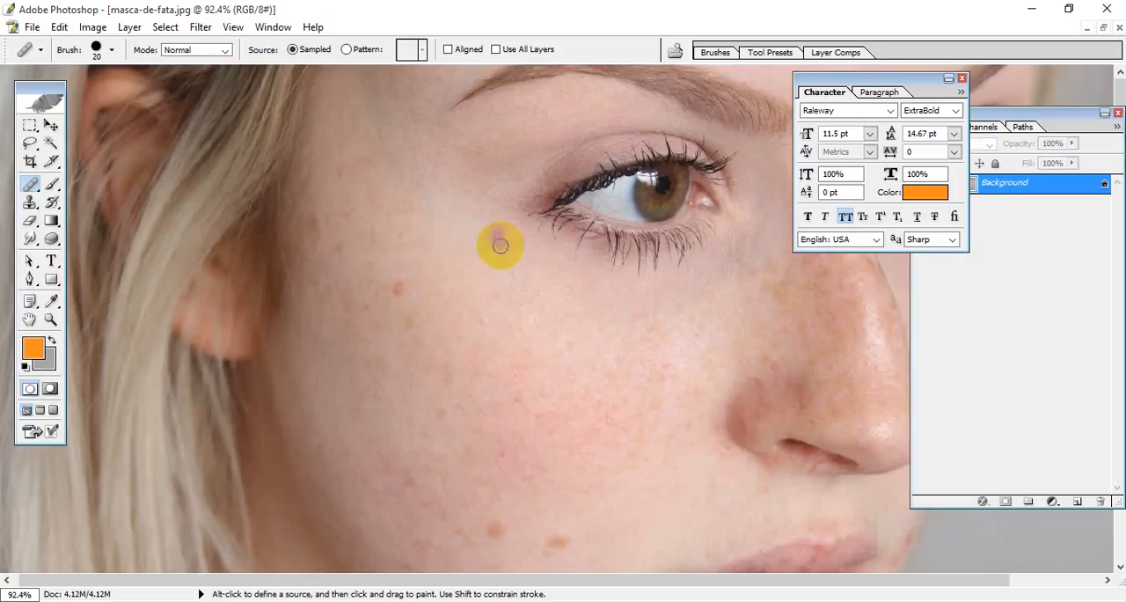
Step: Set the healing brush size to 50 px to fit the mole below the eye
key(bracketright)
key(bracketright)
key(bracketright)
key(bracketright)
key(bracketright)
key(bracketright)
key(bracketleft)
key(bracketleft)
key(bracketleft)
key(bracketleft)
key(bracketleft)
key(bracketleft)
key(bracketleft)
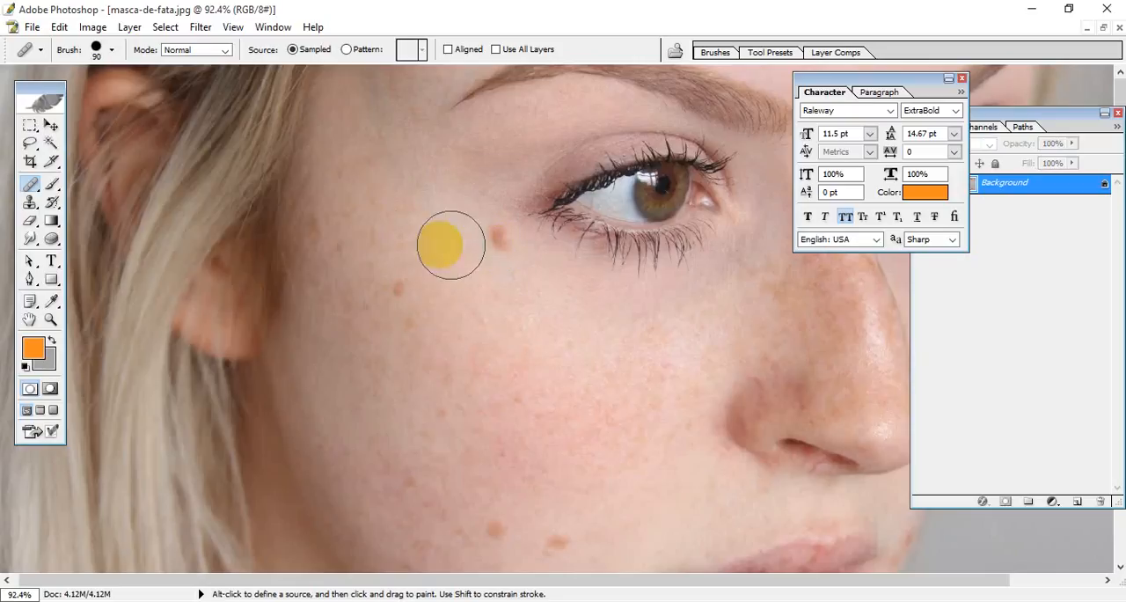
key(bracketleft)
key(bracketleft)
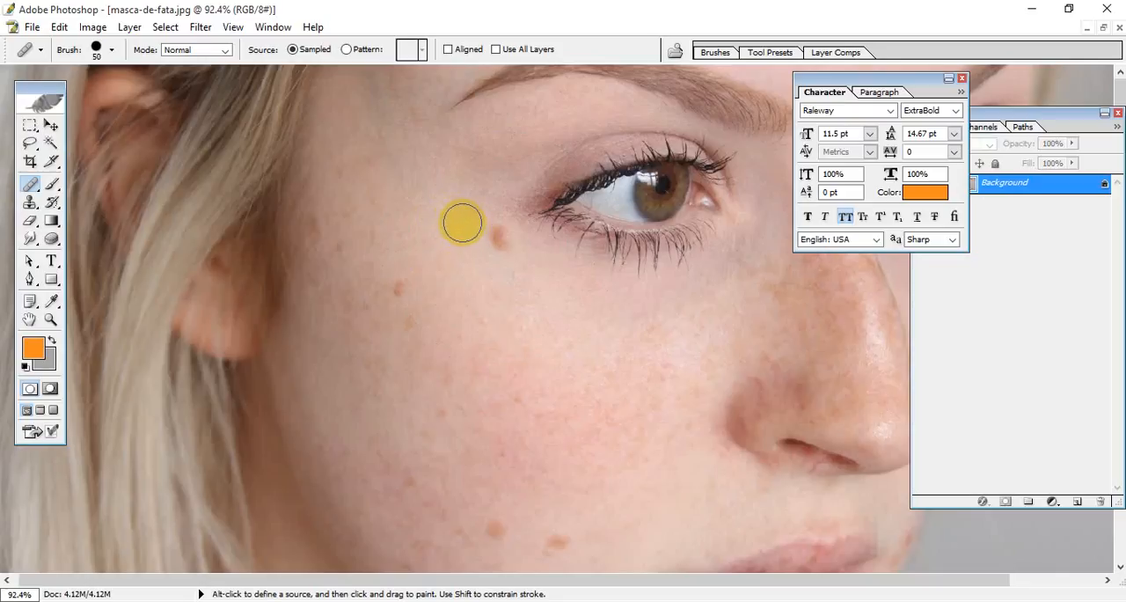
Step: Sample the clean skin beside the mole under the eye's outer corner and heal the mole with it
click(501, 232)
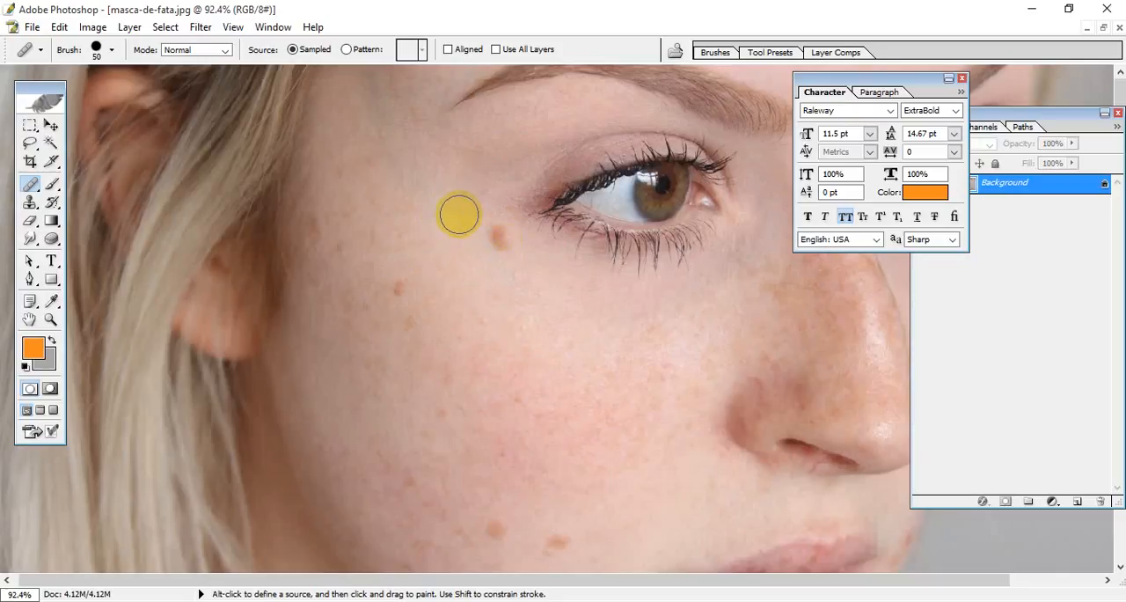
click(486, 229)
key(alt)
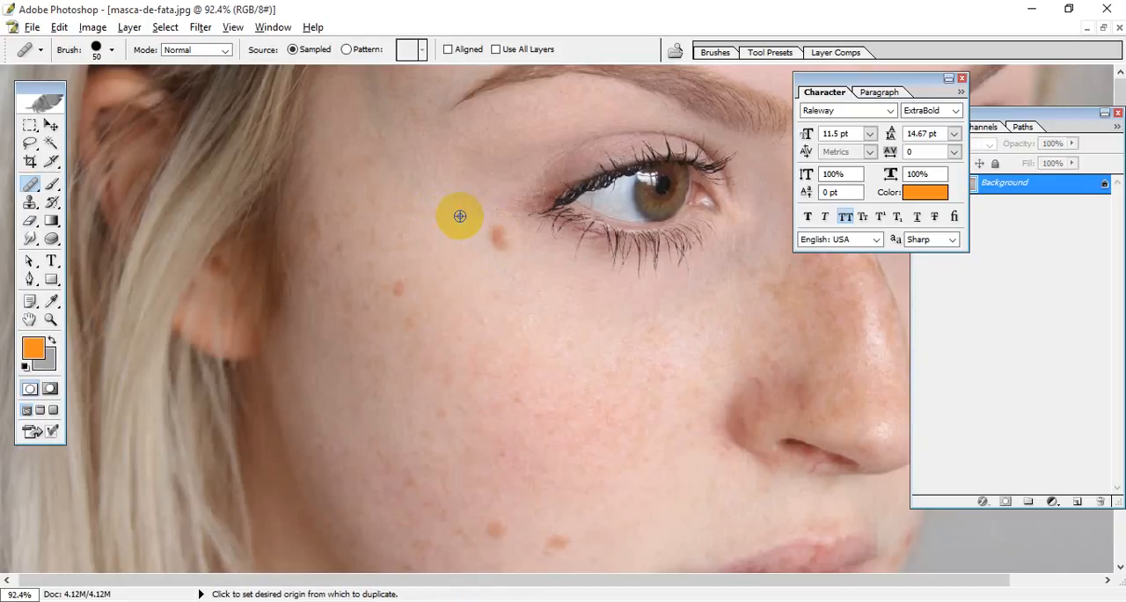
alt+click(461, 215)
click(493, 236)
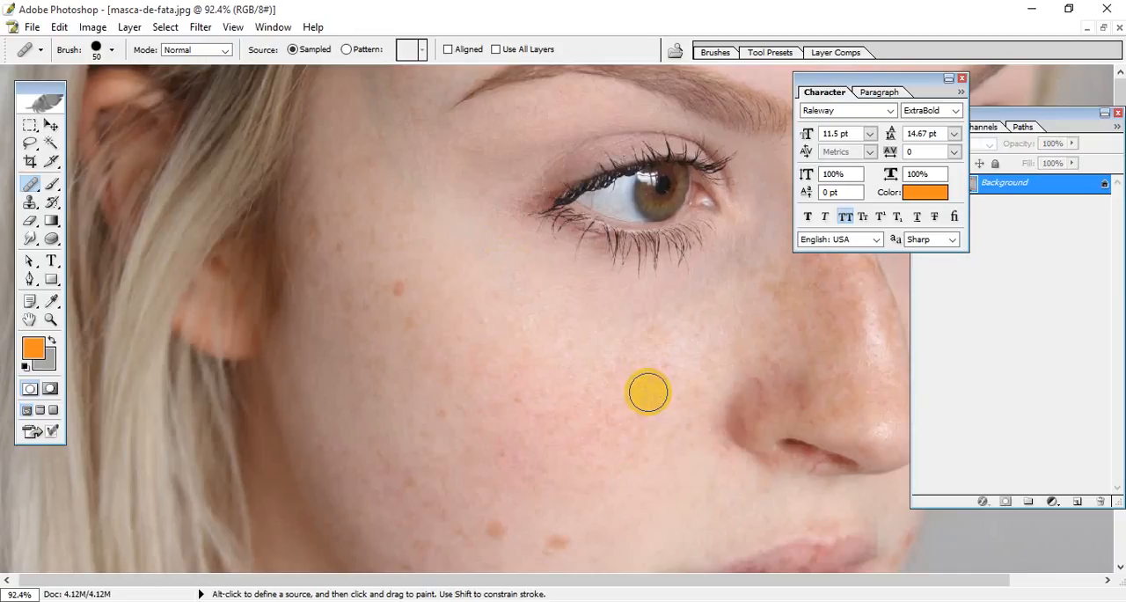
Step: Try to heal the brown spot on the lower cheek nearest the mouth corner, and undo that stroke
key(space)
drag(535, 475, 470, 180)
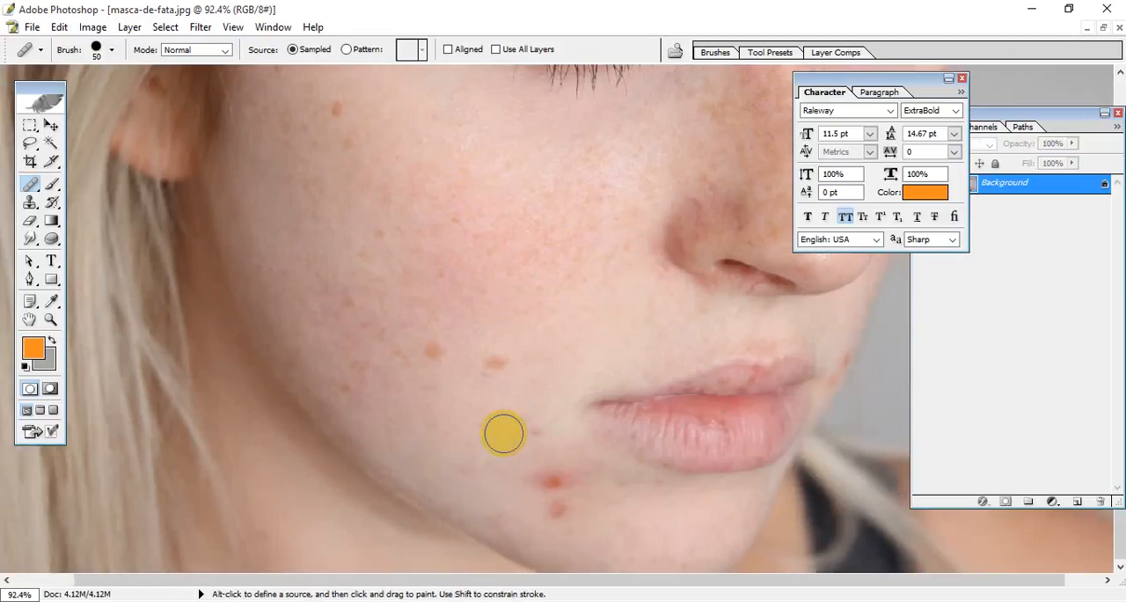
alt+click(516, 360)
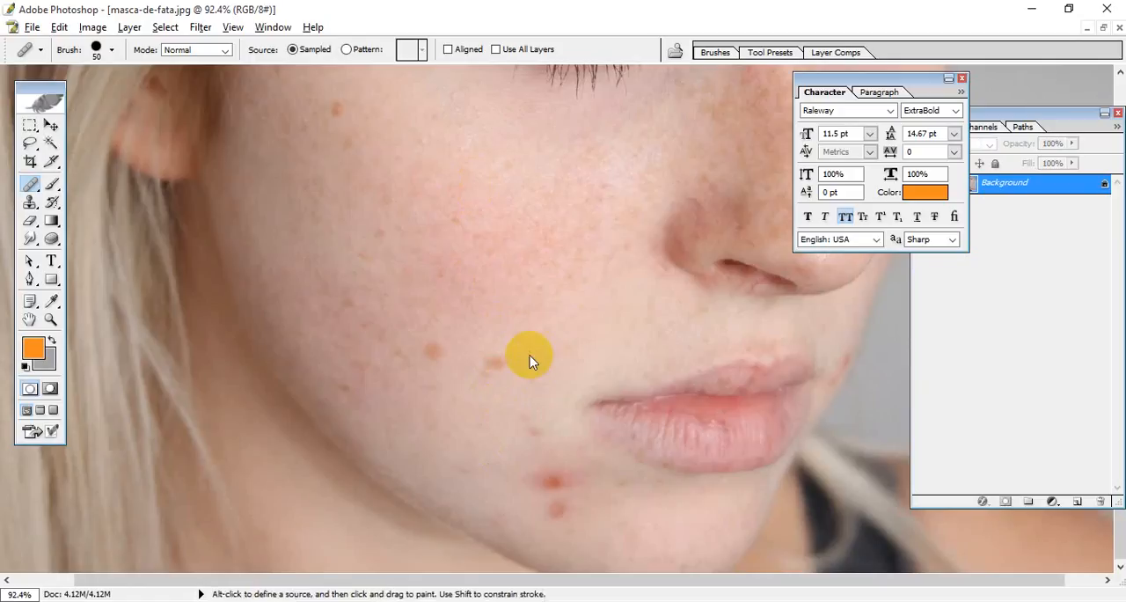
key(space)
drag(486, 261, 521, 379)
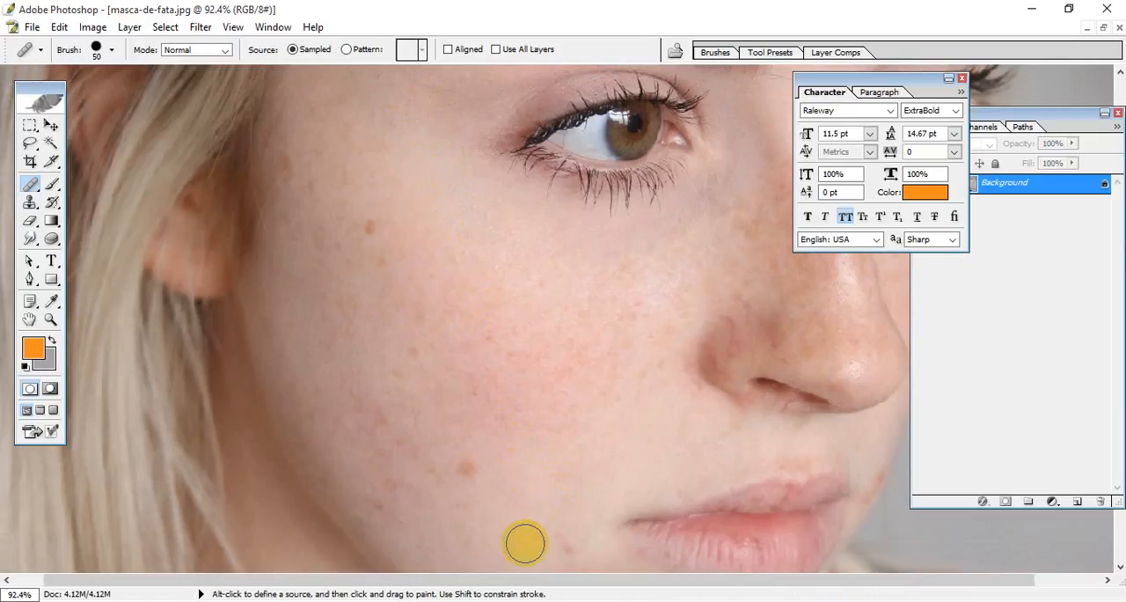
key(ctrl+z)
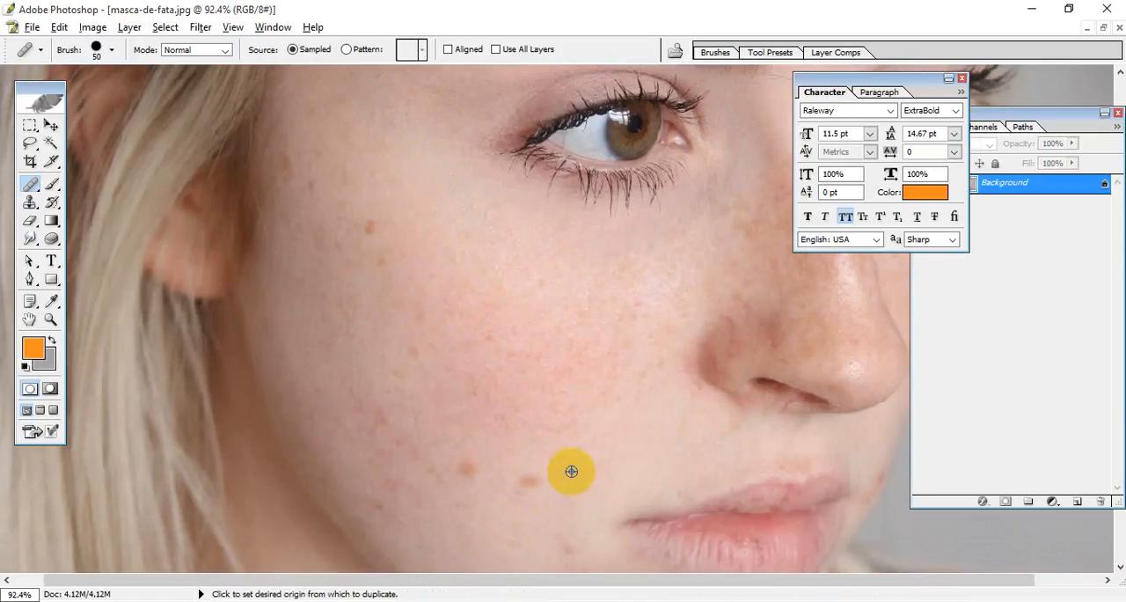
Step: Sample clean skin beside the lower-cheek spot nearest the mouth and heal the spot
alt+click(571, 471)
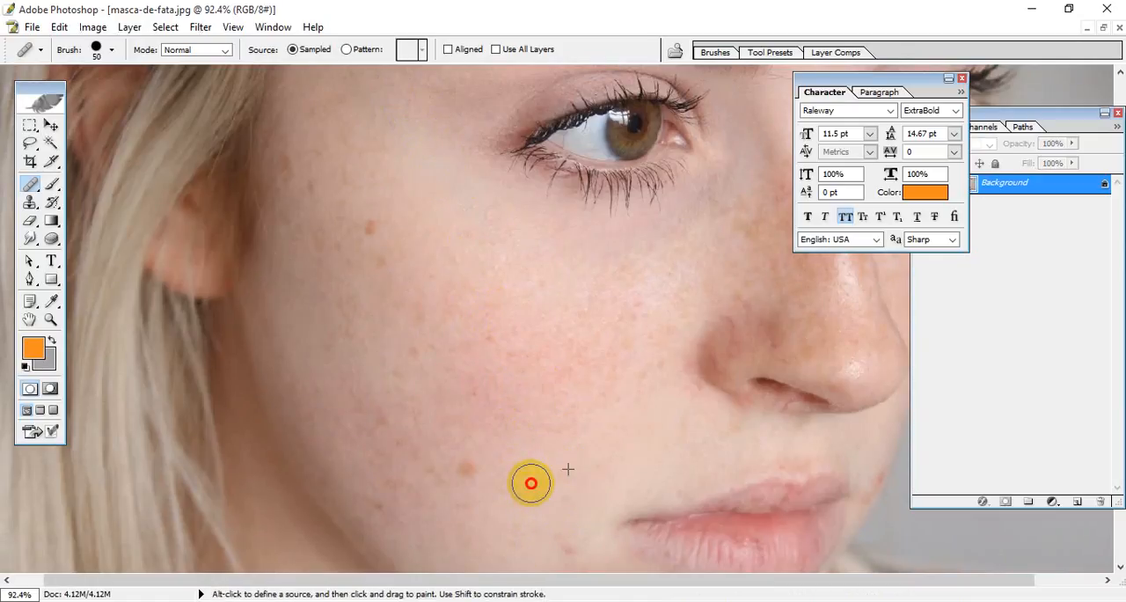
click(531, 482)
Step: Sample the clean chin skin next to the upper red pimple below the mouth corner and heal that pimple
key(space)
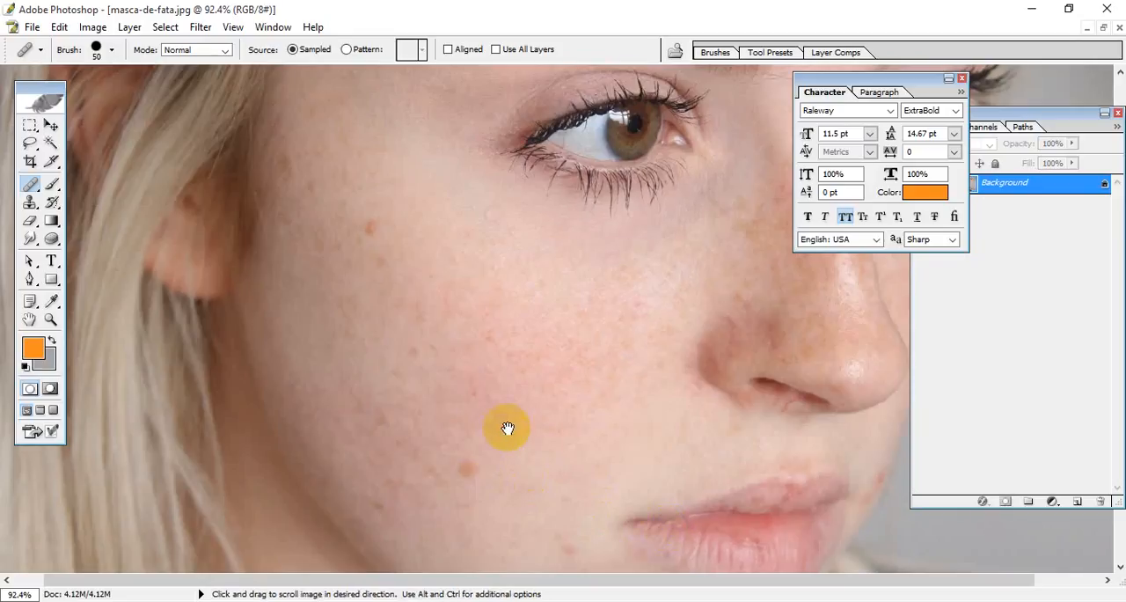
mouse_move(507, 424)
mouse_down()
mouse_move(666, 425)
mouse_move(651, 462)
mouse_up()
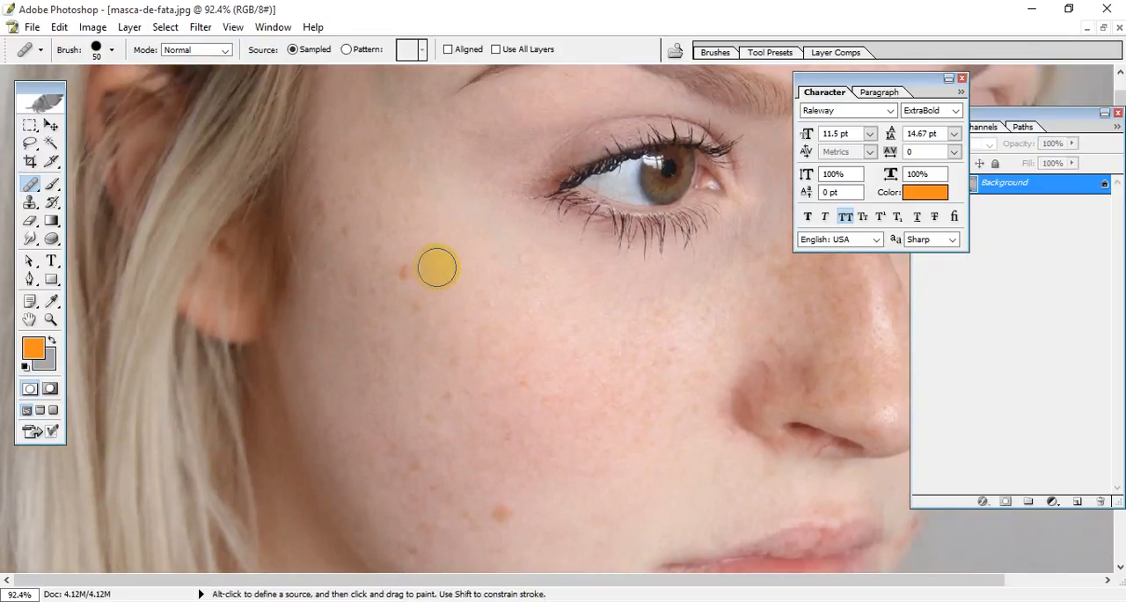
key(space)
drag(581, 505, 493, 332)
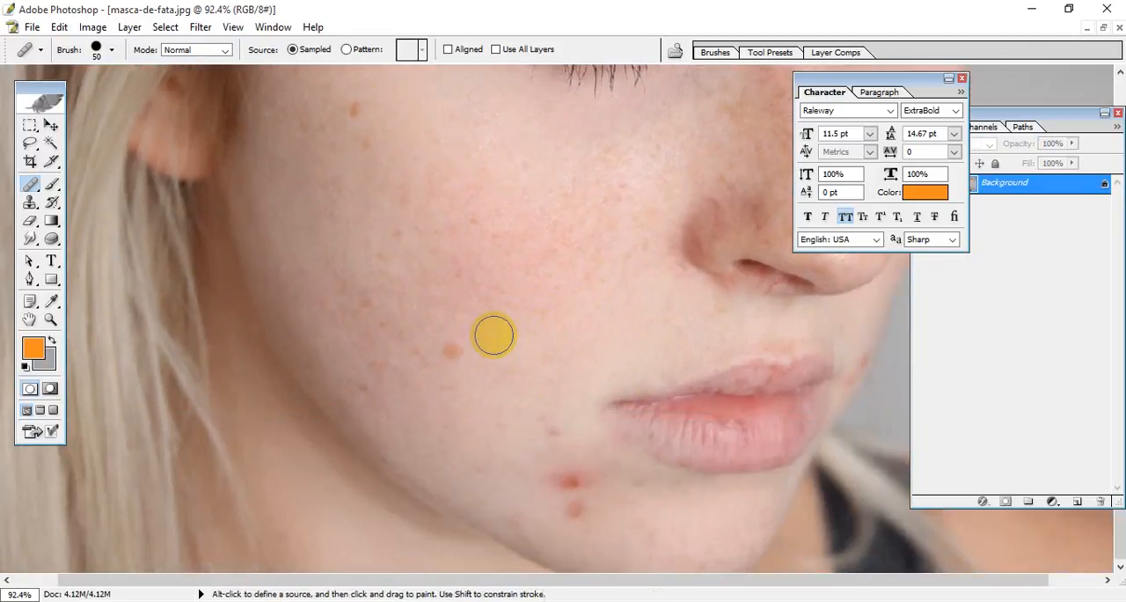
key(space)
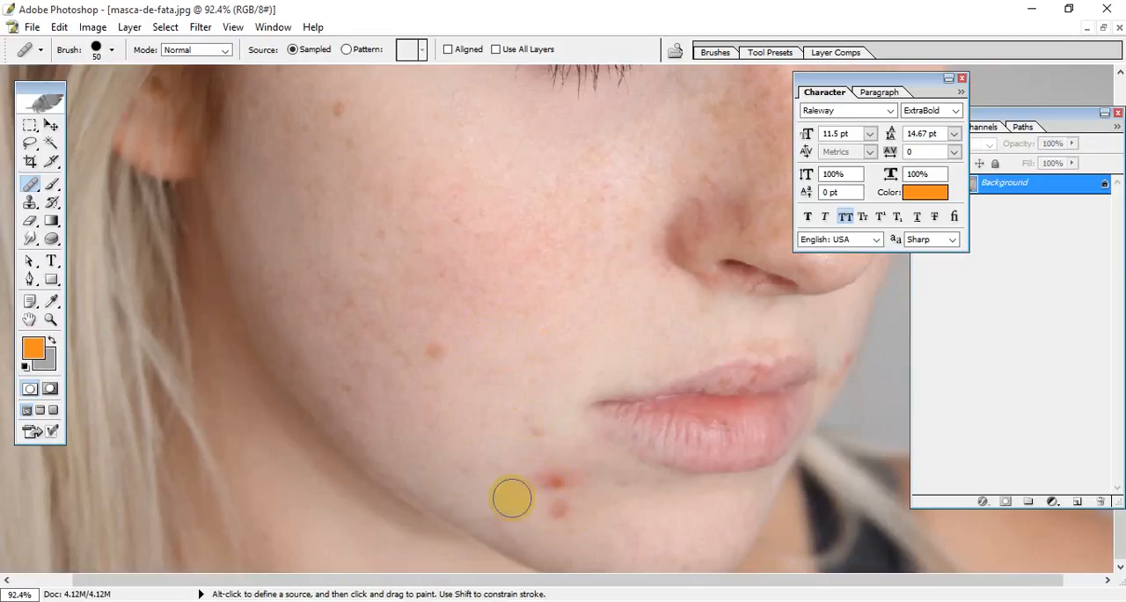
key(alt)
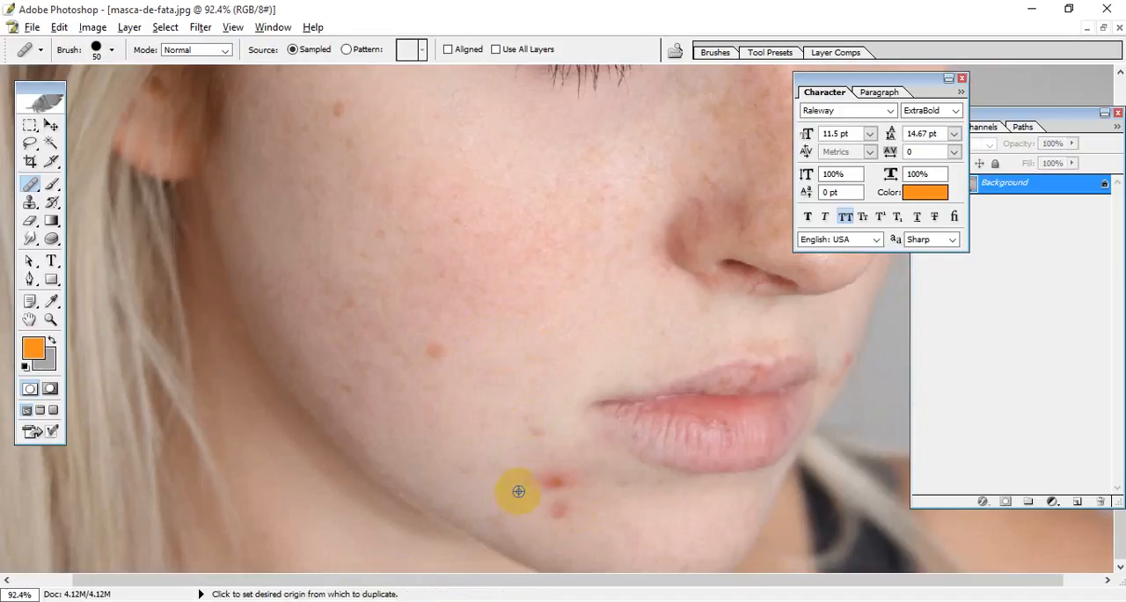
alt+click(518, 491)
click(543, 475)
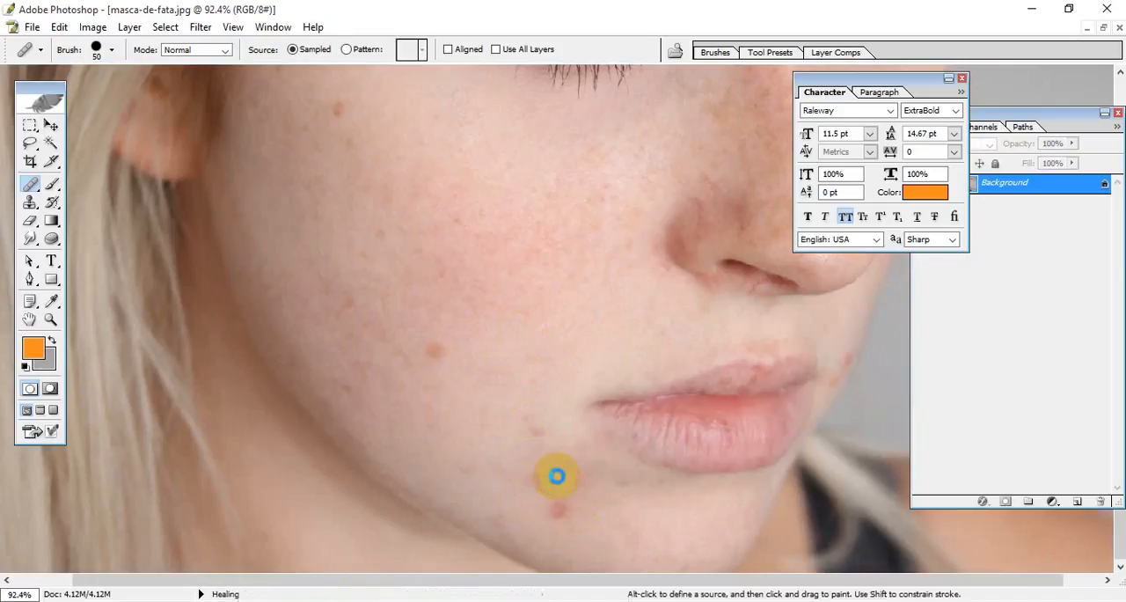
Step: At 200% magnification, heal the redness left around the removed upper chin pimple
key(ctrl)
key(ctrl+plus)
key(ctrl+plus)
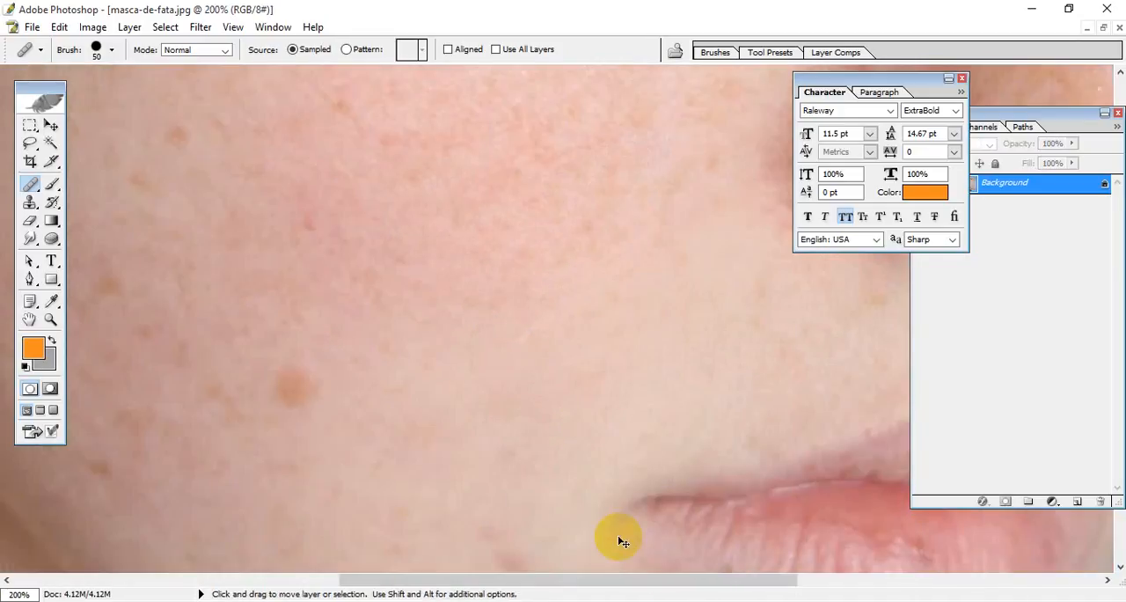
drag(618, 537, 503, 151)
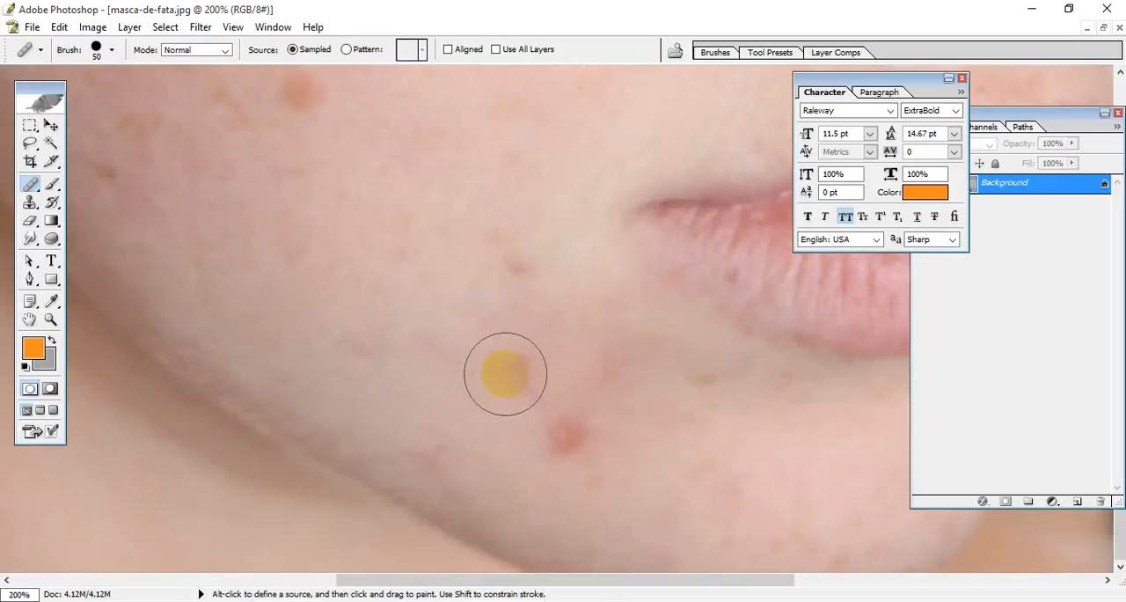
click(525, 373)
click(607, 350)
Step: Sample clean chin skin and heal the remaining lower red pimple on the chin
click(729, 465)
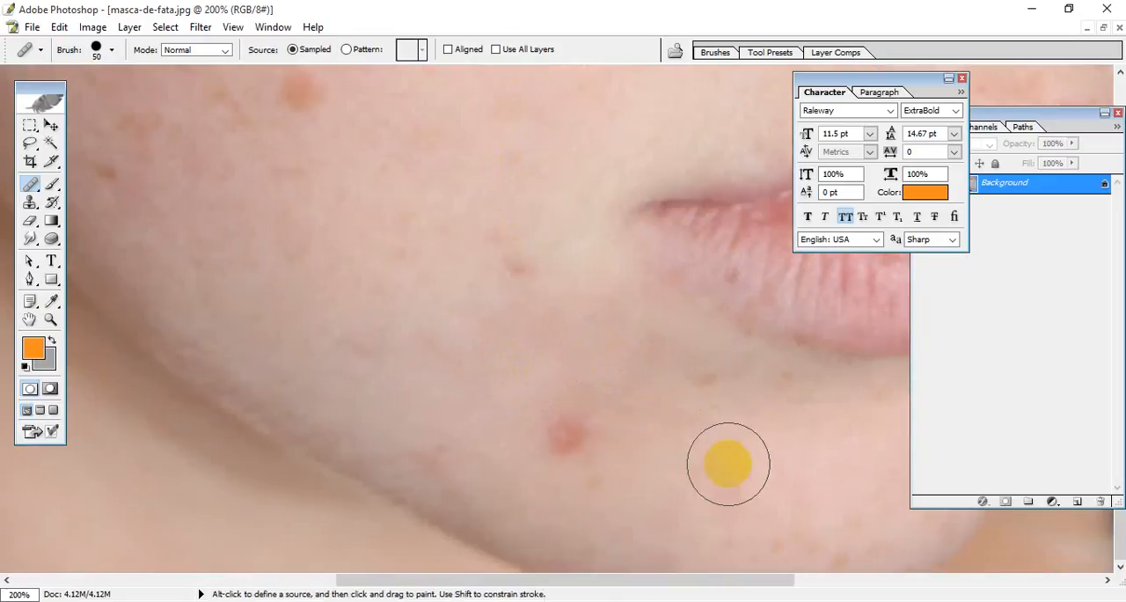
drag(729, 464, 712, 452)
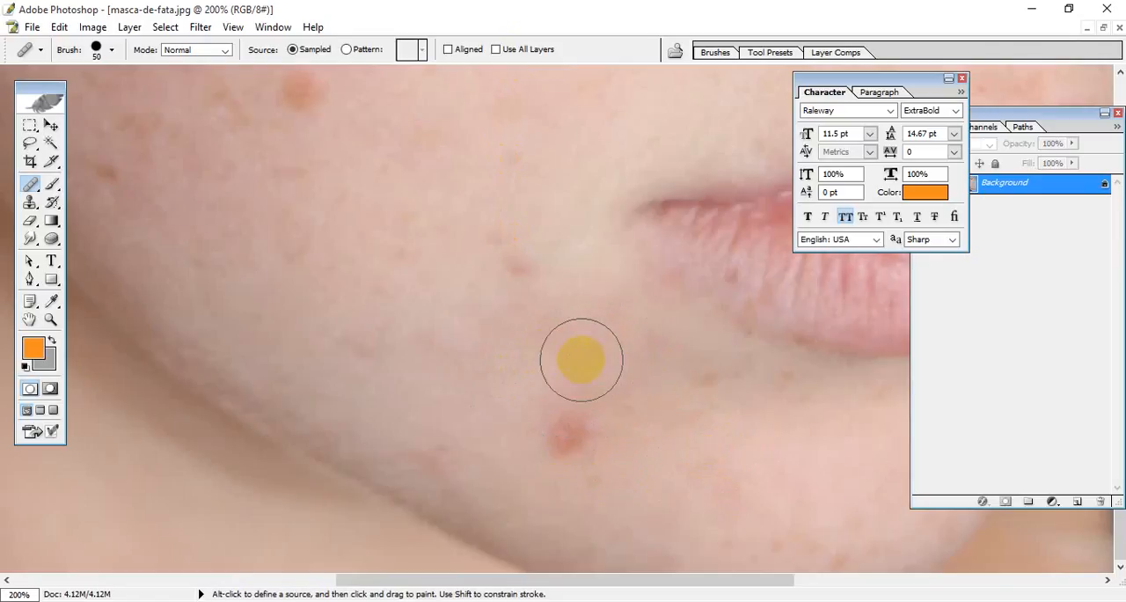
click(568, 435)
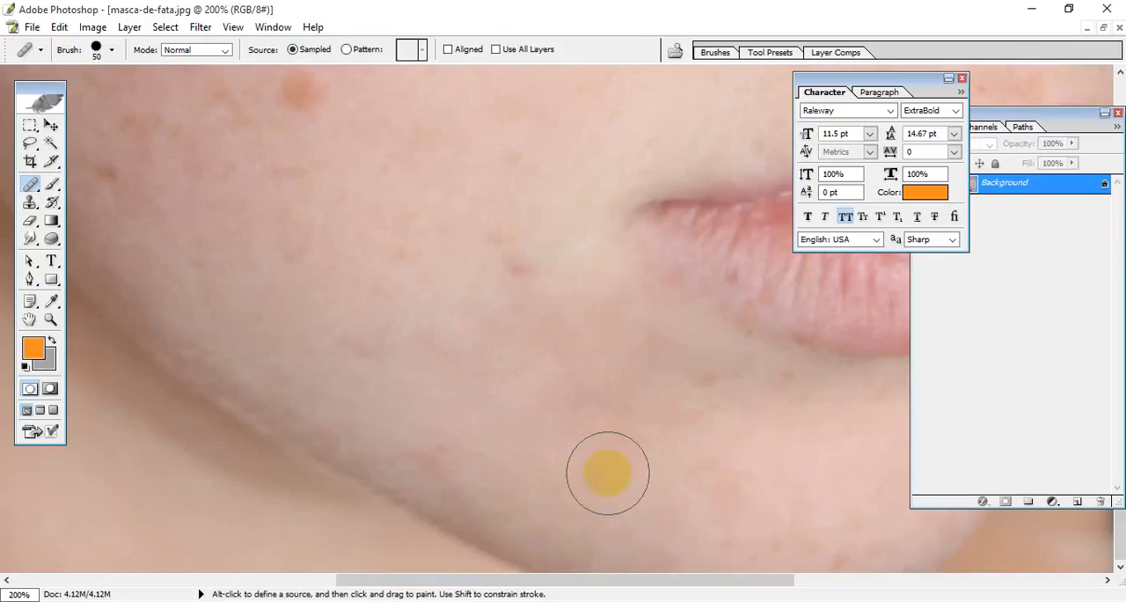
Step: Set the healing brush size to 30 px and heal the small reddish spot beside the mouth corner using nearby clean skin
key(space)
mouse_move(369, 160)
mouse_down()
mouse_move(539, 521)
mouse_move(587, 467)
mouse_move(583, 430)
mouse_up()
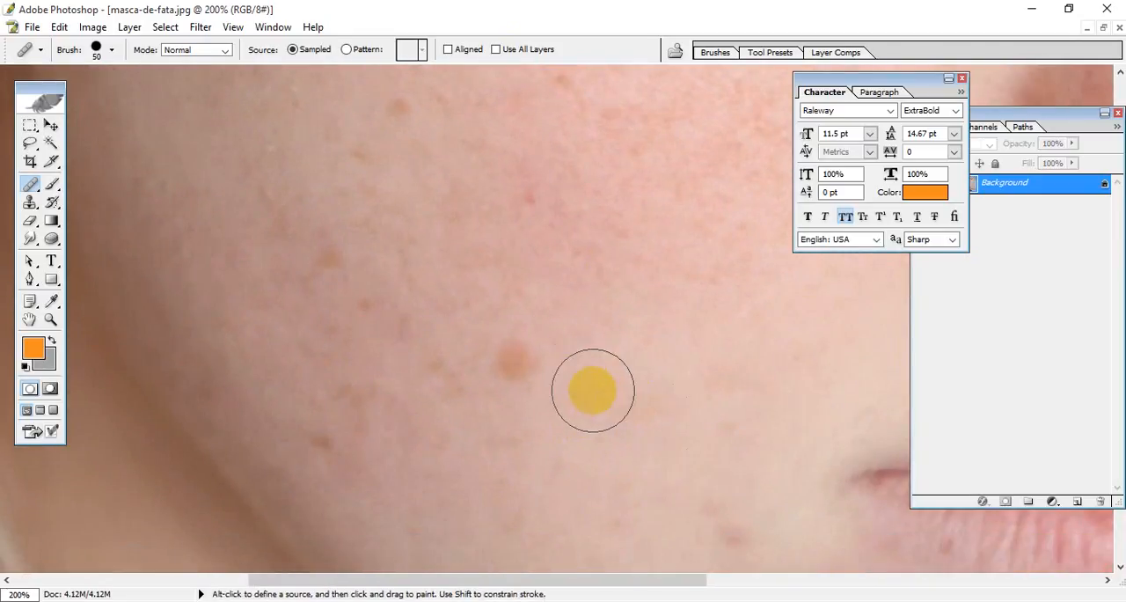
key(bracketleft)
key(bracketleft)
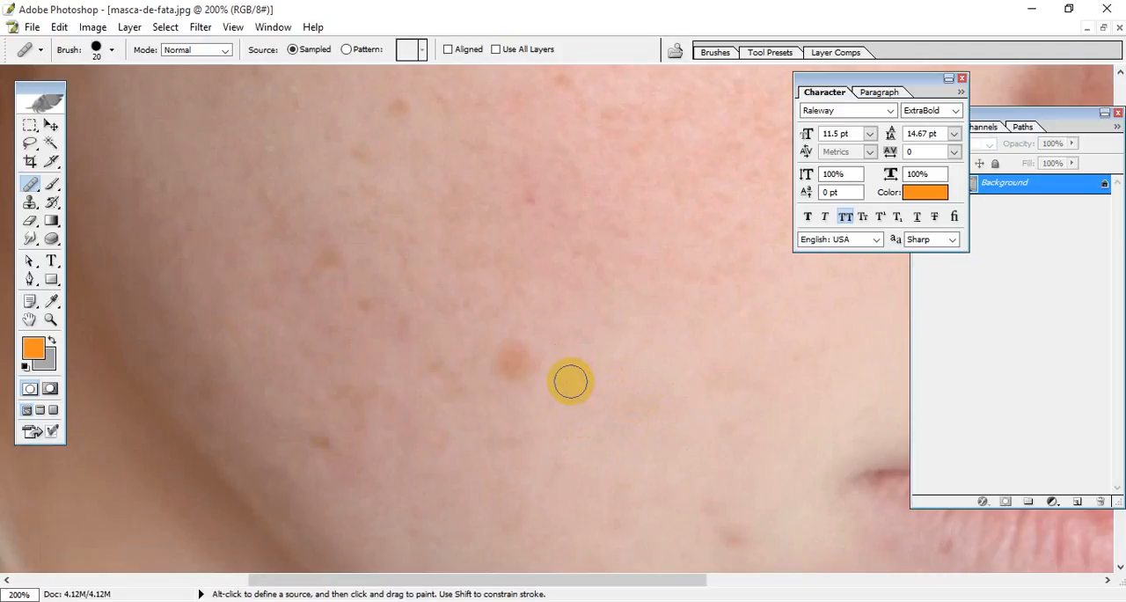
key(bracketright)
key(space)
drag(575, 420, 572, 372)
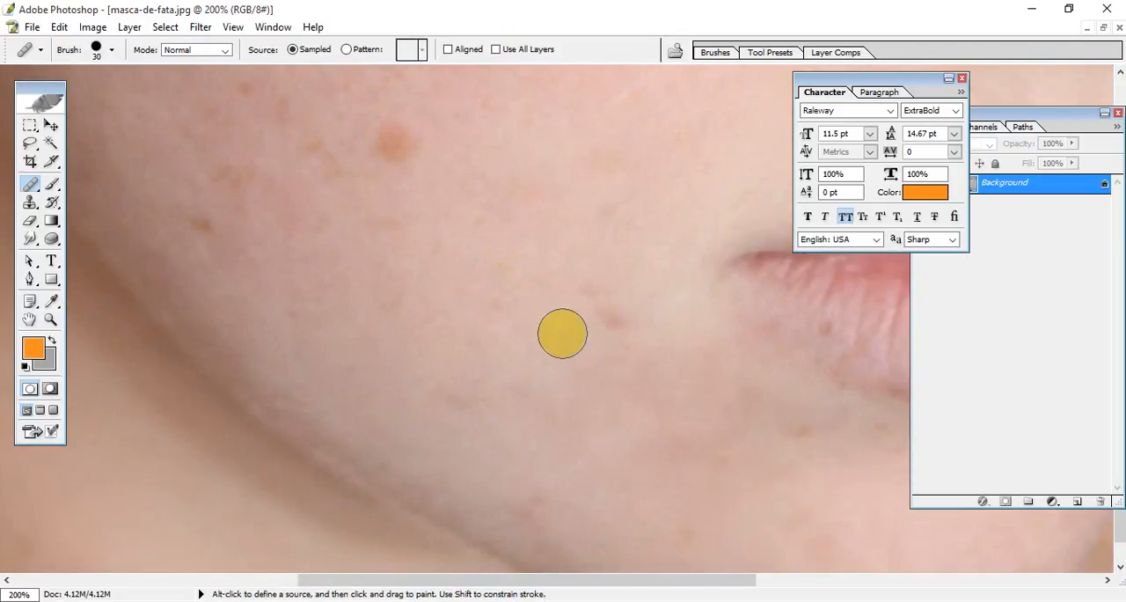
alt+click(562, 329)
click(614, 321)
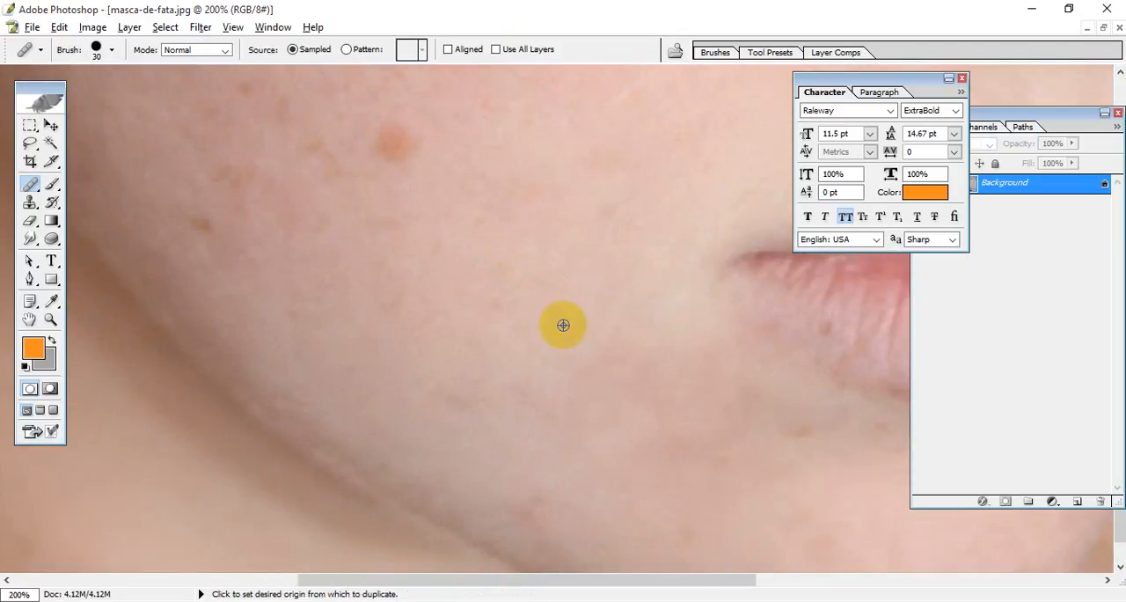
Step: Heal the small brown spot just below the lower lip near the mouth corner using nearby clean skin
key(space)
drag(635, 345, 613, 293)
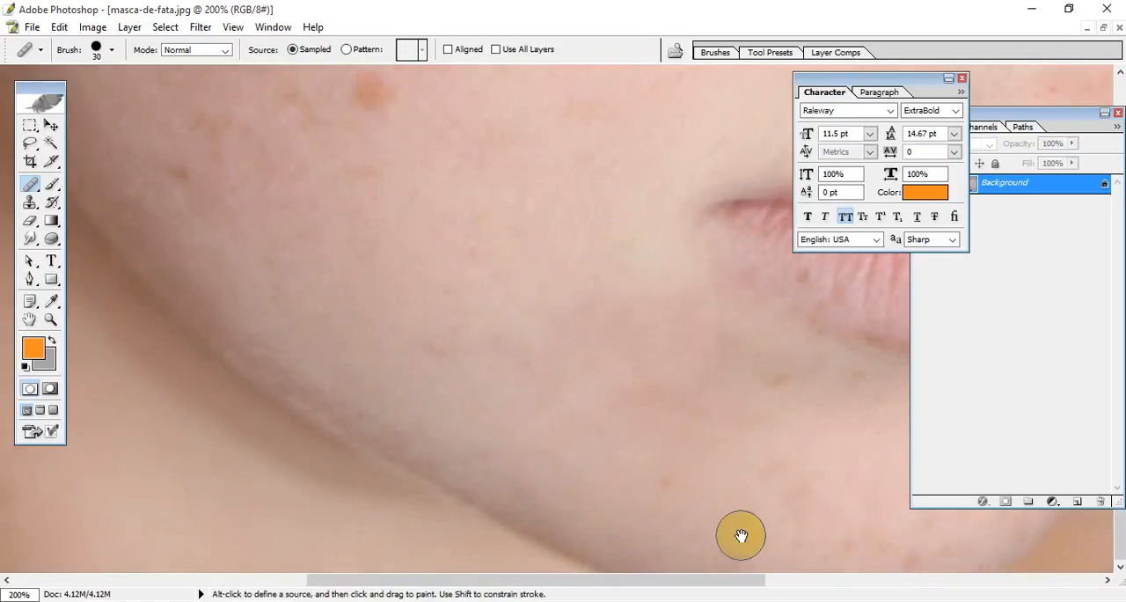
key(space)
drag(741, 535, 487, 457)
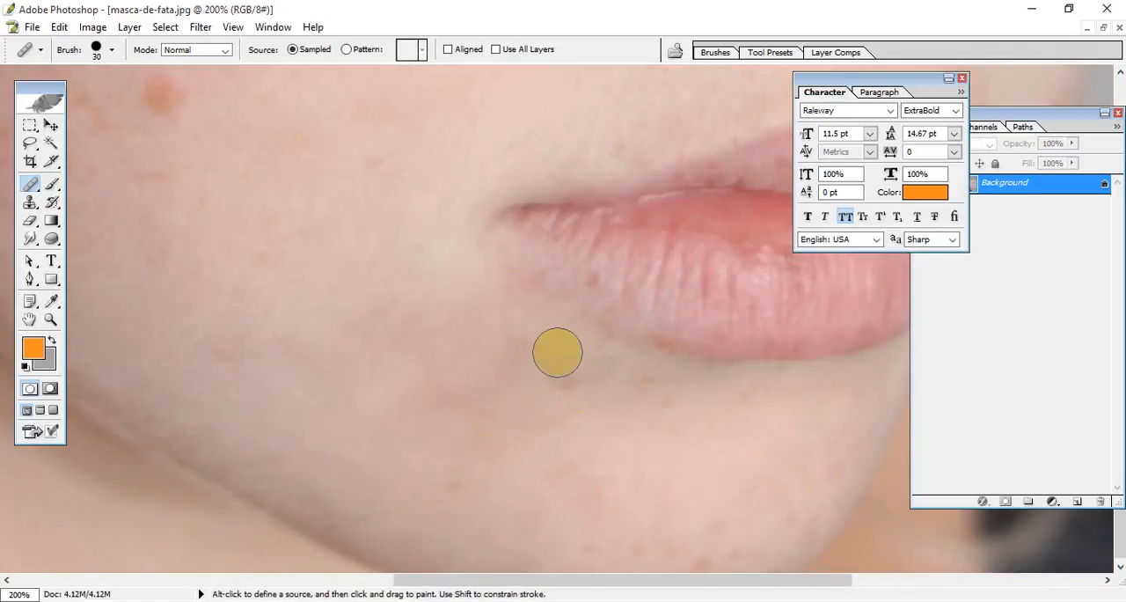
alt+click(557, 353)
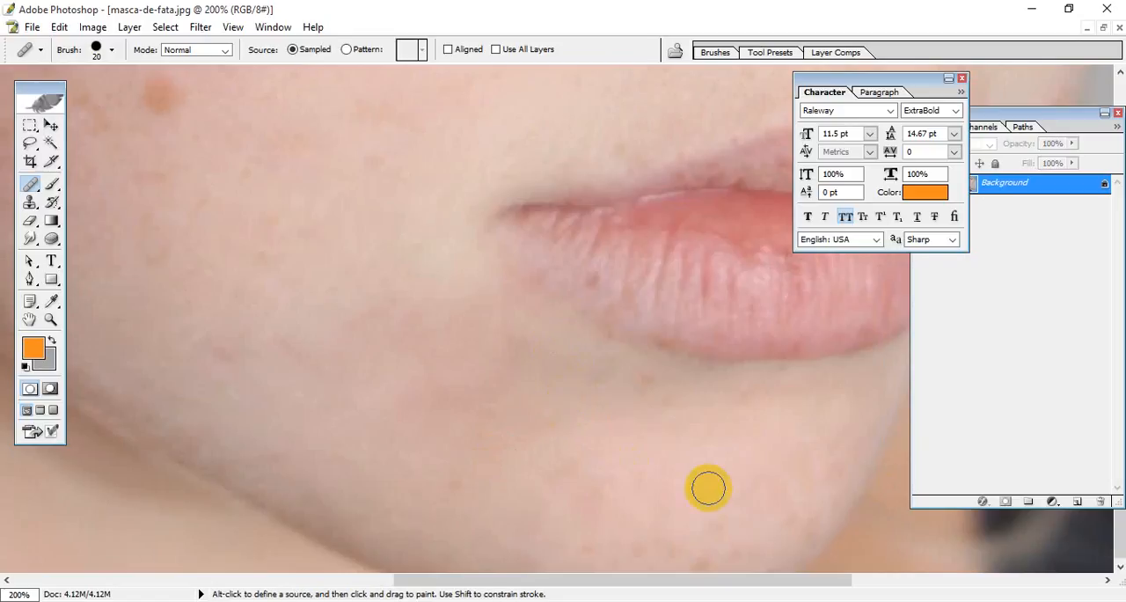
Step: Using a 20 px healing brush, sample clean skin and heal the remaining tiny spots under the lower lip and on the chin
alt+click(638, 422)
mouse_move(625, 377)
mouse_down()
mouse_move(603, 365)
mouse_move(595, 381)
mouse_up()
alt+click(570, 427)
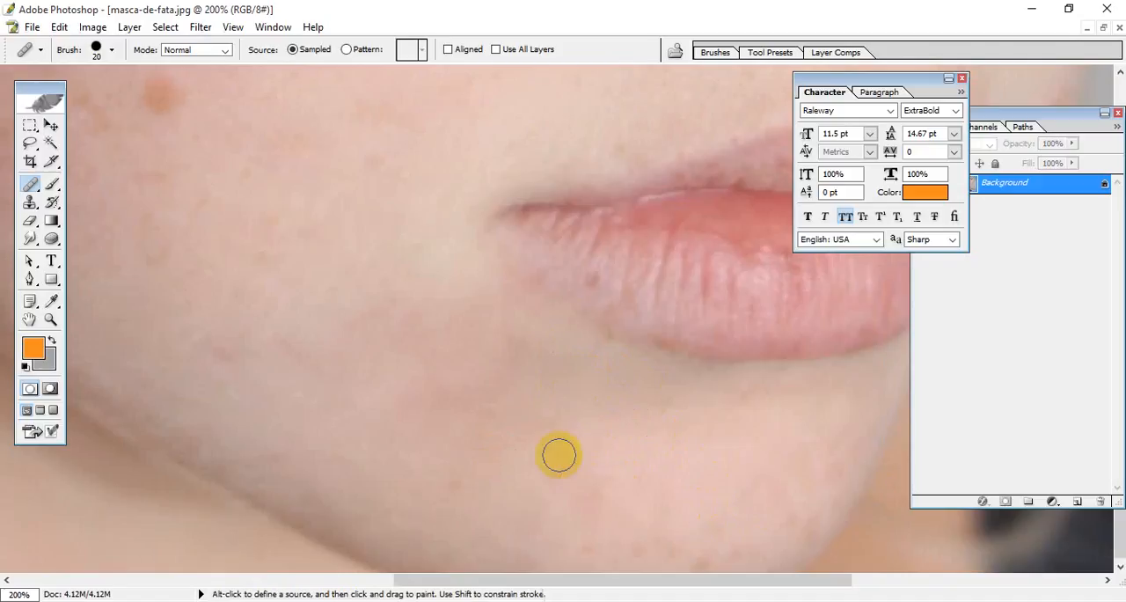
alt+click(512, 485)
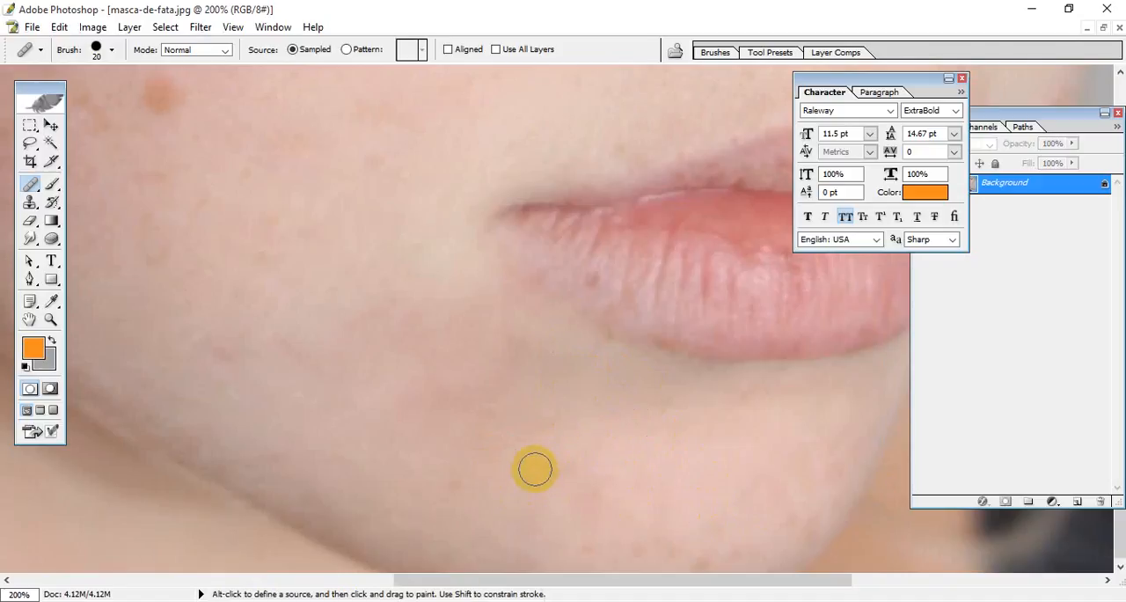
alt+click(441, 460)
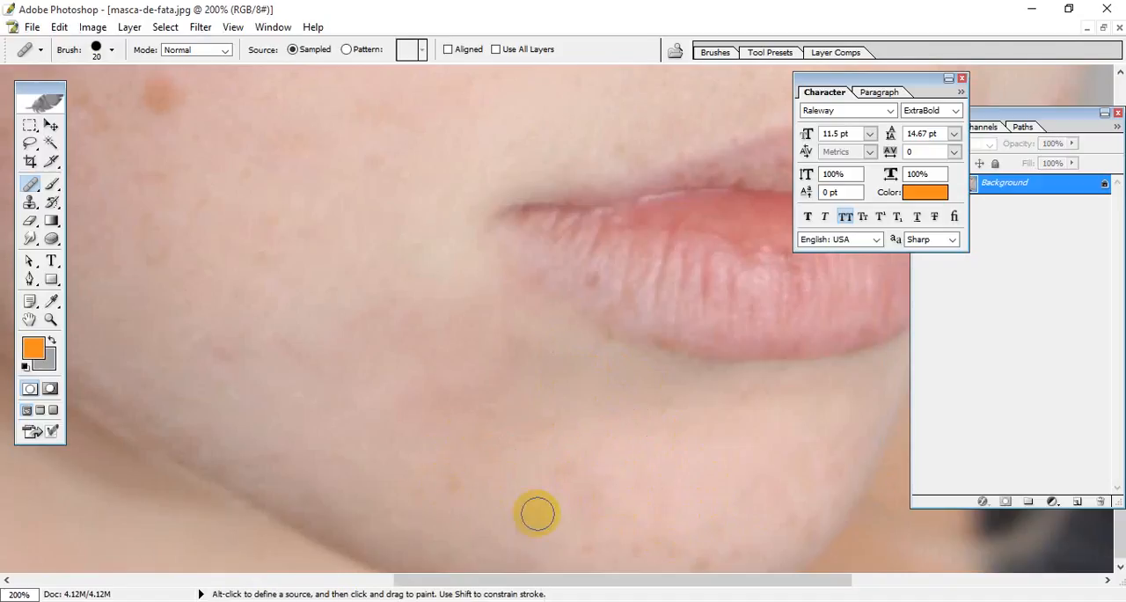
Step: Sample clean skin and heal the small brown spot on the lower cheek near the jawline
key(space)
drag(528, 467, 695, 516)
drag(387, 269, 593, 403)
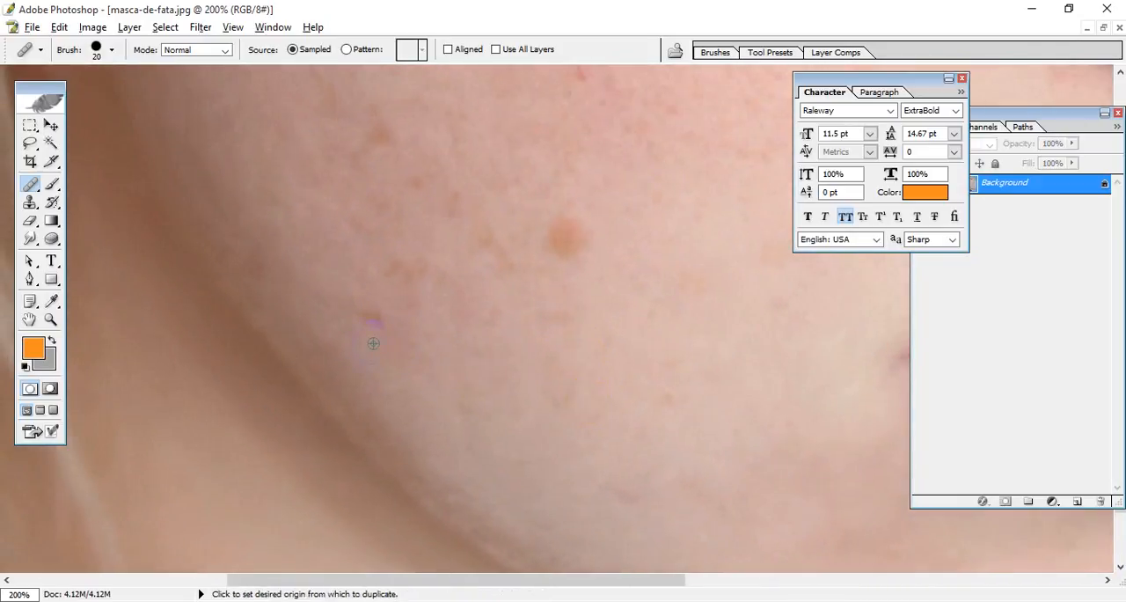
click(369, 311)
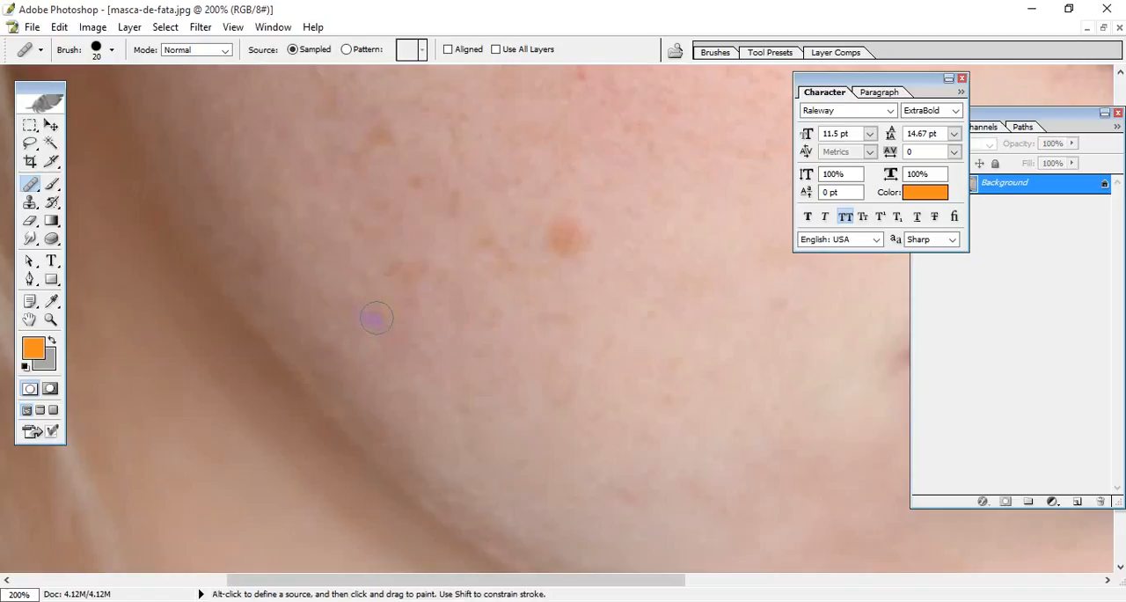
click(319, 340)
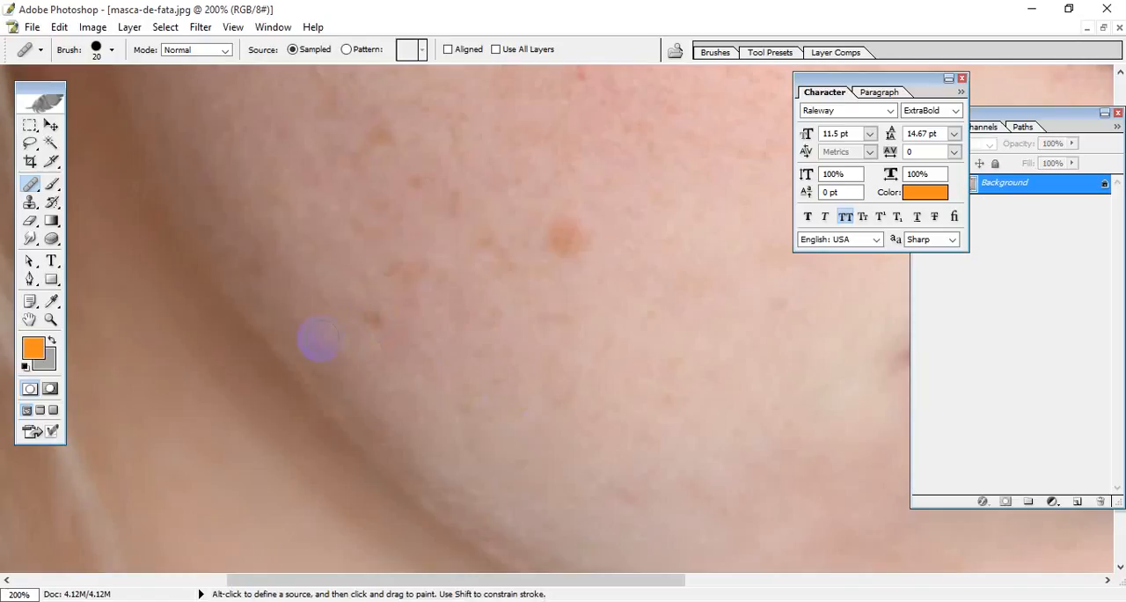
Step: Sample clean skin on the upper cheek and heal the reddish-brown mole between the ear and the eye, with the brush at 30 px
drag(432, 214, 378, 528)
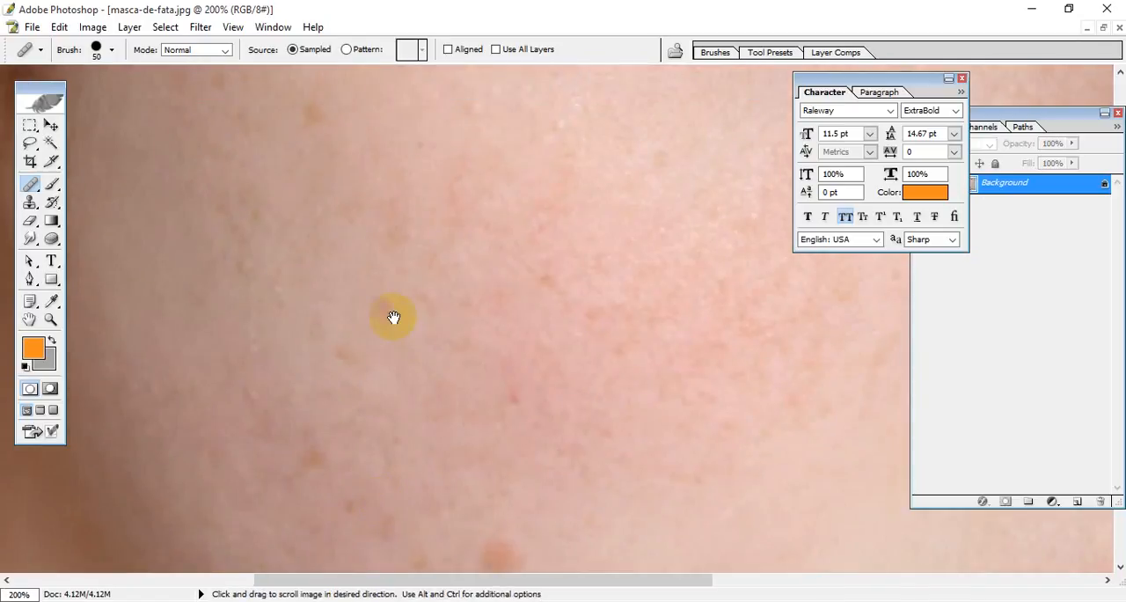
drag(392, 317, 520, 519)
drag(483, 329, 510, 433)
key(])
key([)
key([)
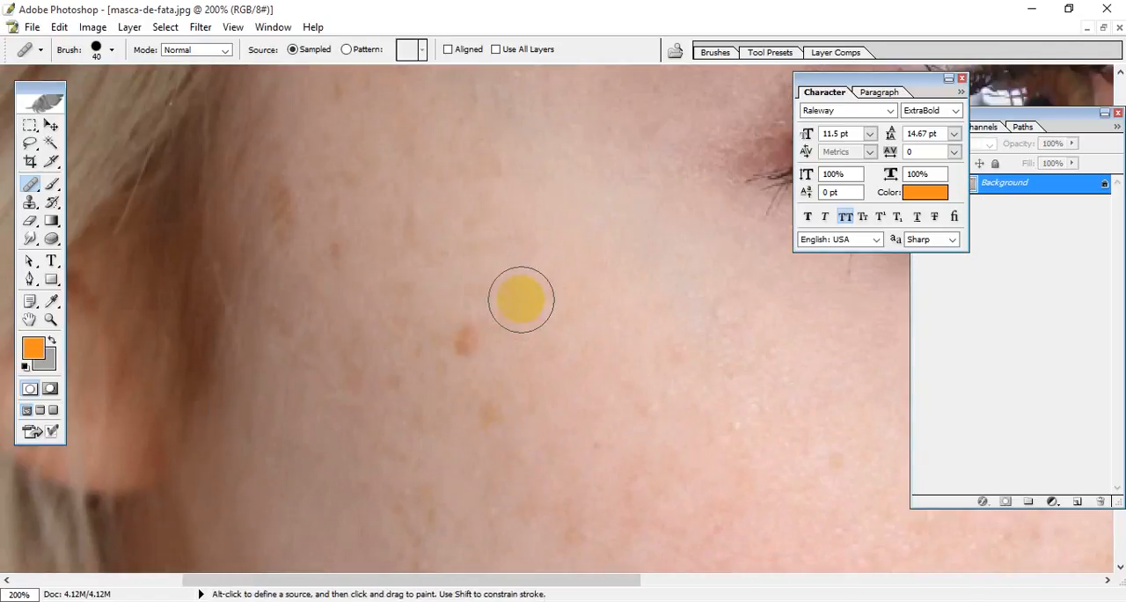
alt+click(512, 305)
click(461, 335)
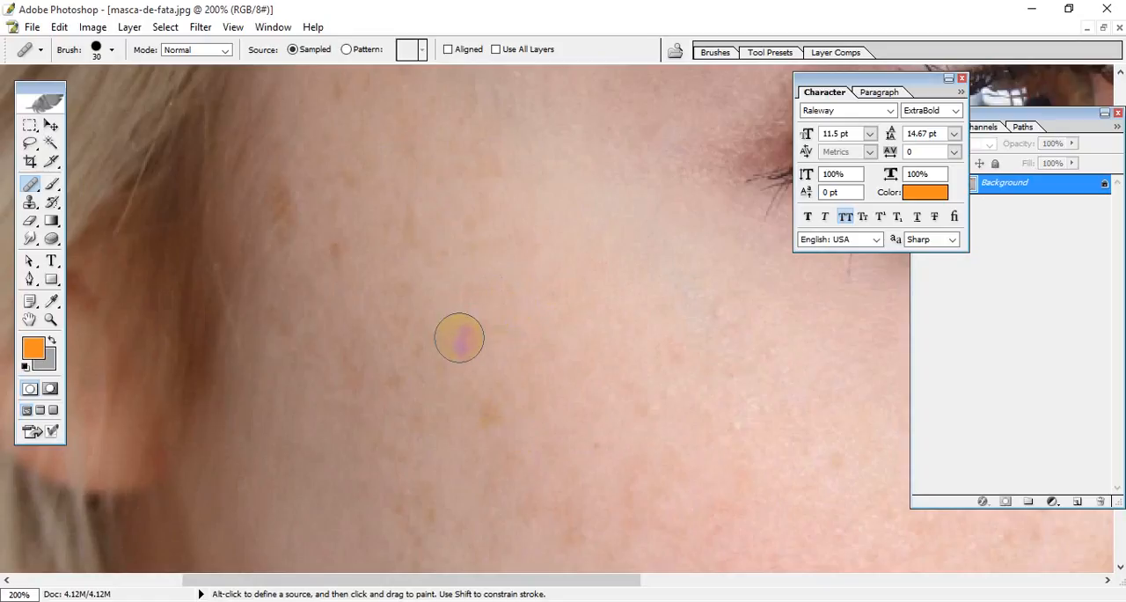
Step: Examine the temple, eye area, nose and upper cheek for remaining blemishes
key(space)
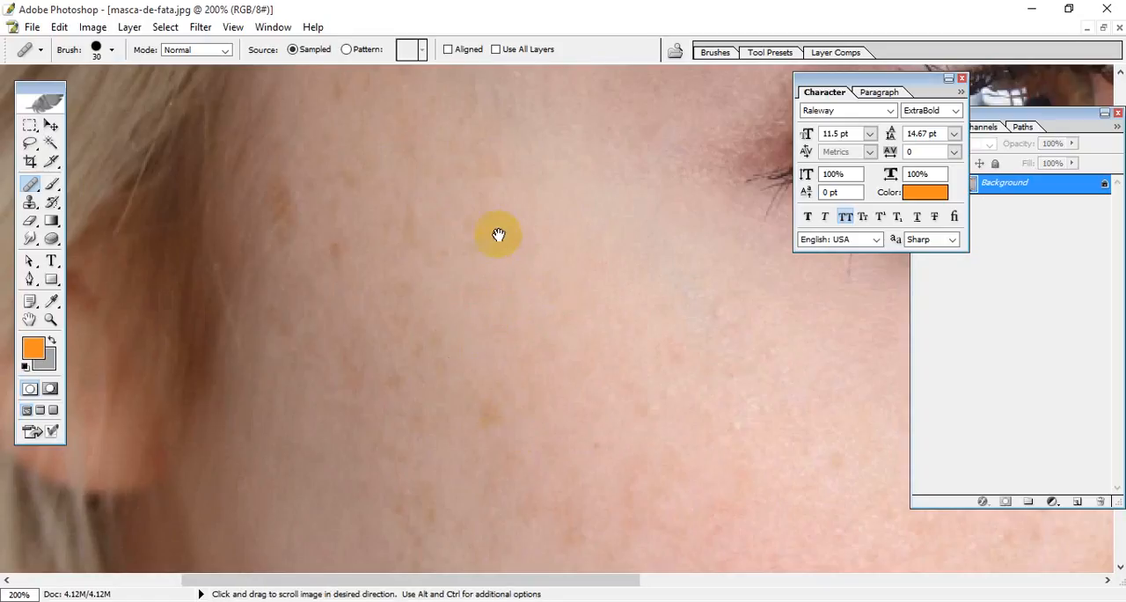
drag(498, 234, 485, 444)
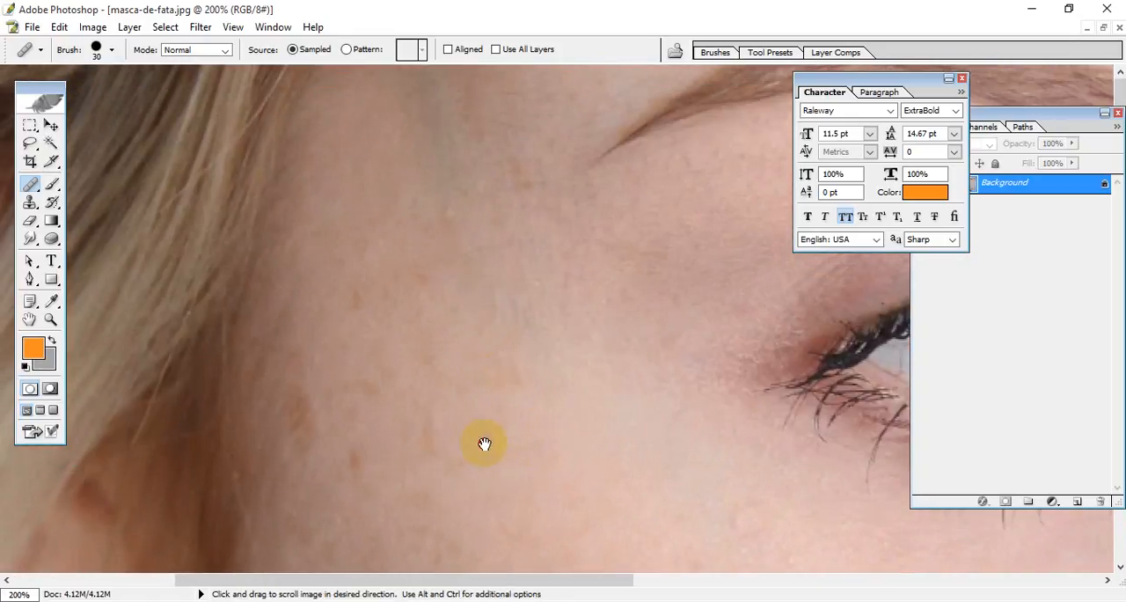
alt+click(534, 221)
key(space)
drag(594, 519, 445, 516)
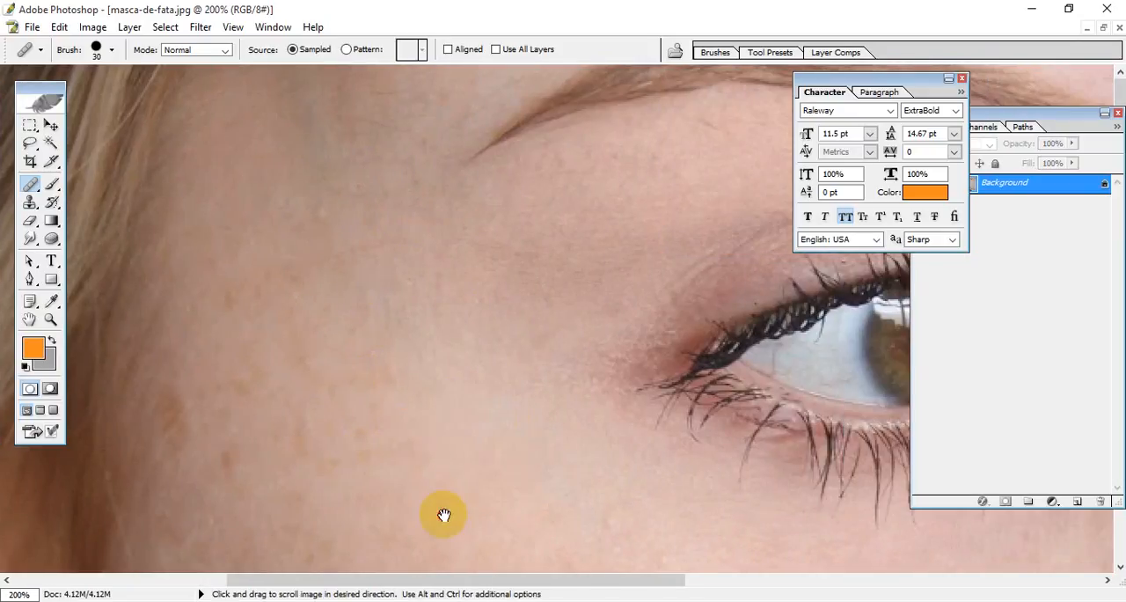
drag(484, 304, 243, 163)
drag(711, 365, 404, 261)
mouse_move(591, 336)
mouse_down()
mouse_move(389, 336)
mouse_move(192, 424)
mouse_up()
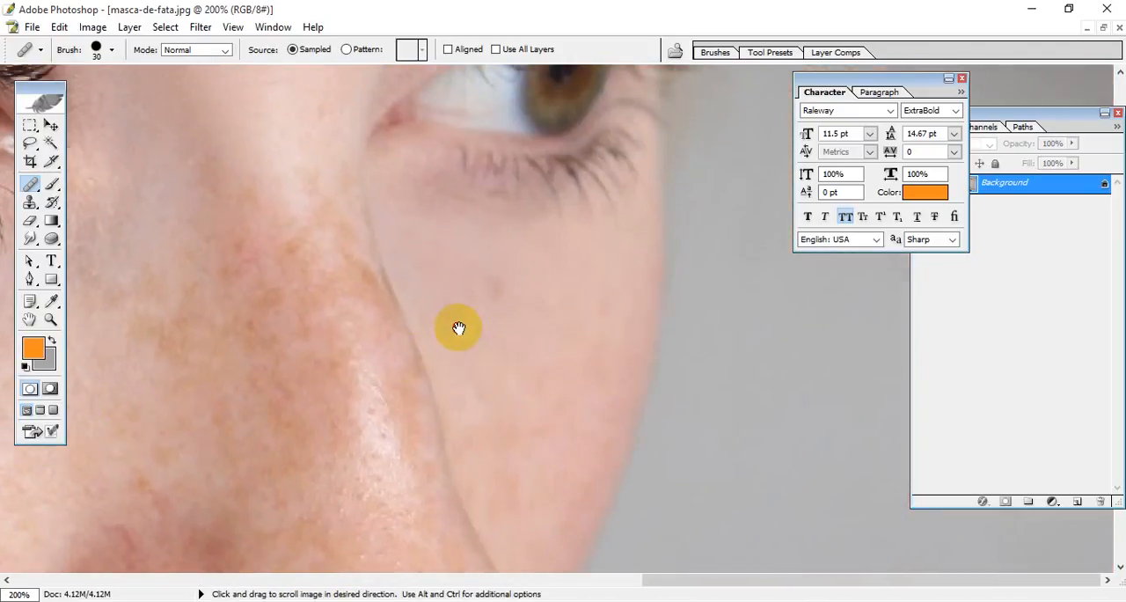
drag(458, 326, 472, 456)
drag(332, 336, 424, 562)
mouse_move(448, 229)
mouse_down()
mouse_move(463, 287)
mouse_move(415, 422)
mouse_move(804, 214)
mouse_move(841, 360)
mouse_move(590, 467)
mouse_move(495, 311)
mouse_move(496, 344)
mouse_move(425, 176)
mouse_move(415, 389)
mouse_up()
key(space)
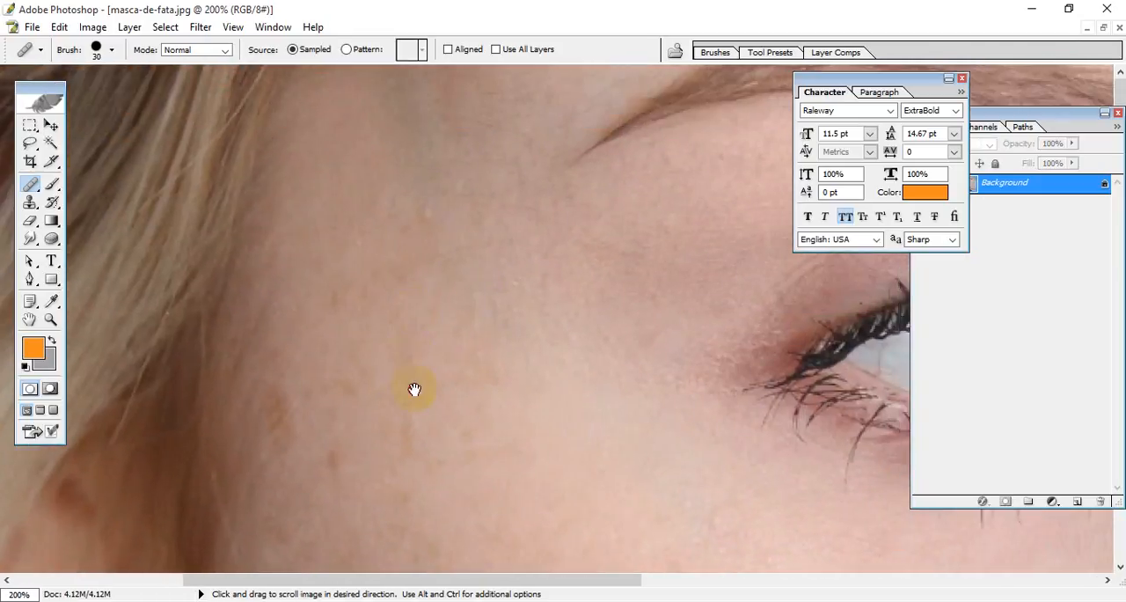
drag(428, 316, 427, 188)
drag(362, 271, 412, 196)
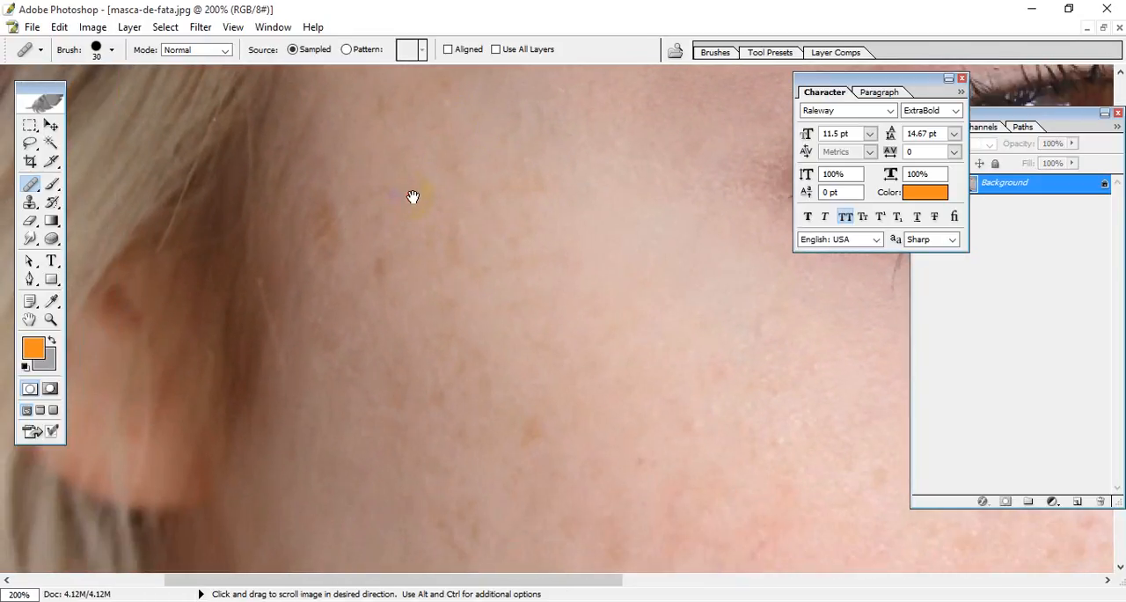
Step: Switch to the Patch tool, outline the brown spot on the upper cheek and patch it with clean skin nearer the ear
mouse_move(31, 185)
mouse_down()
mouse_move(99, 182)
mouse_move(121, 202)
mouse_move(79, 199)
mouse_move(86, 183)
mouse_move(108, 215)
mouse_up()
mouse_move(29, 183)
mouse_down()
mouse_move(68, 184)
mouse_move(86, 201)
mouse_up()
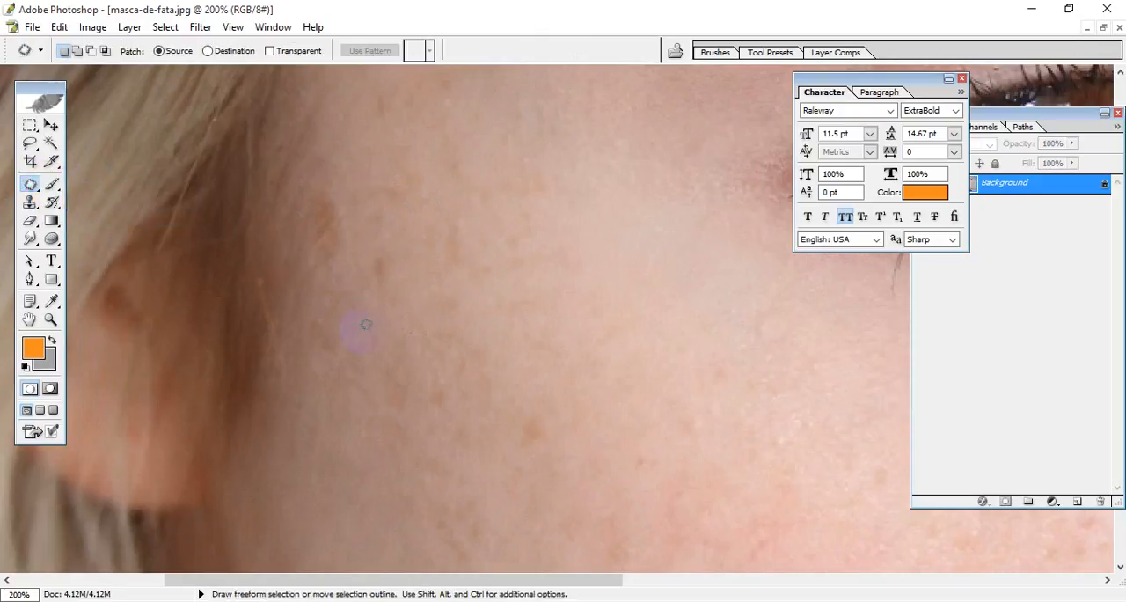
drag(412, 360, 340, 242)
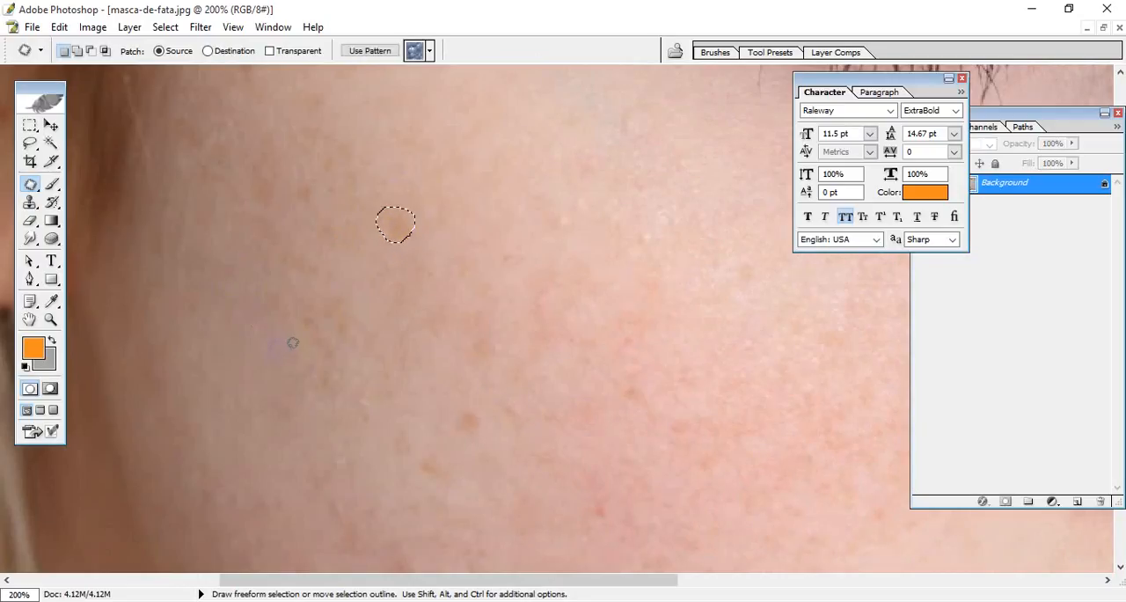
mouse_move(391, 227)
mouse_down()
mouse_move(257, 365)
mouse_move(219, 380)
mouse_up()
click(472, 290)
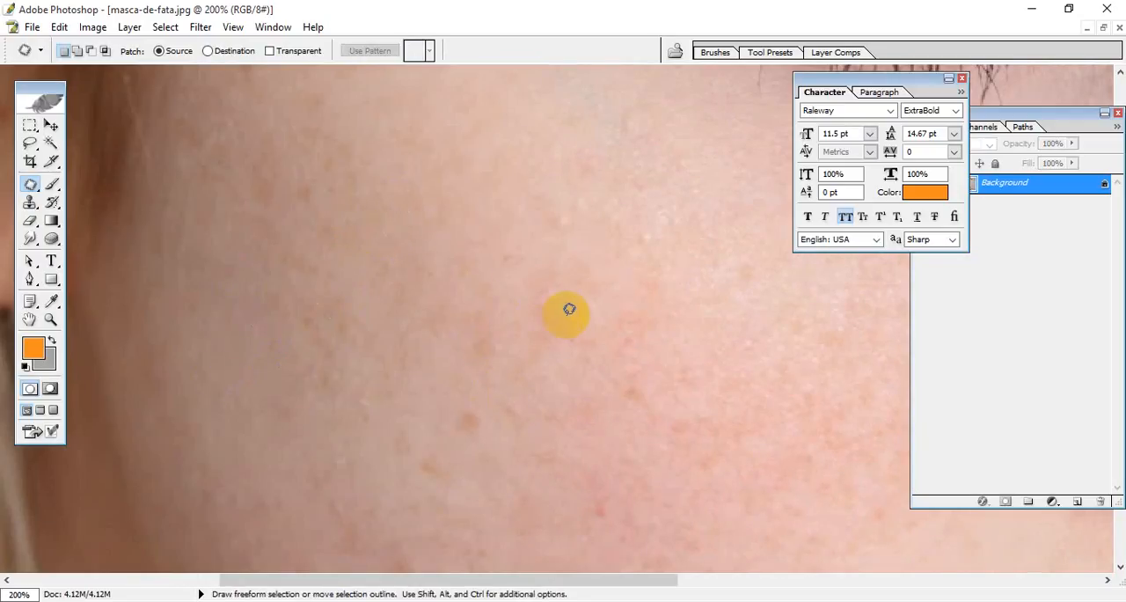
Step: Patch the elongated brown mole beside the hairline and the small mark on the temple with clean skin above them
drag(414, 246, 446, 342)
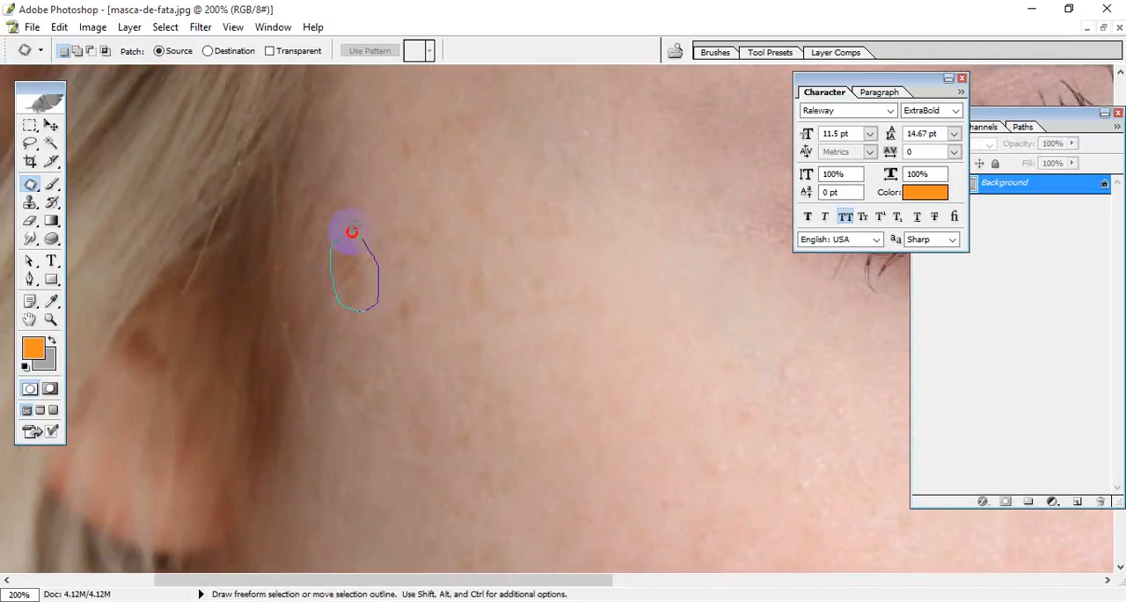
mouse_move(352, 231)
mouse_down()
mouse_move(367, 283)
mouse_move(355, 181)
mouse_up()
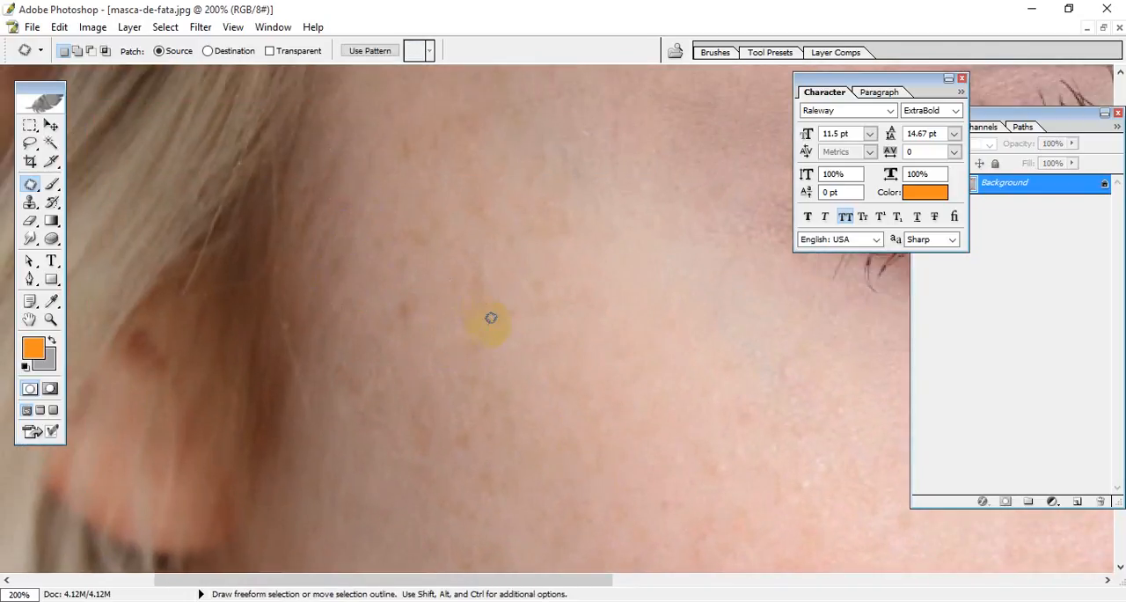
click(491, 318)
mouse_move(526, 337)
mouse_down()
mouse_move(442, 362)
mouse_move(429, 426)
mouse_move(368, 292)
mouse_move(361, 363)
mouse_move(302, 289)
mouse_move(313, 307)
mouse_move(299, 282)
mouse_up()
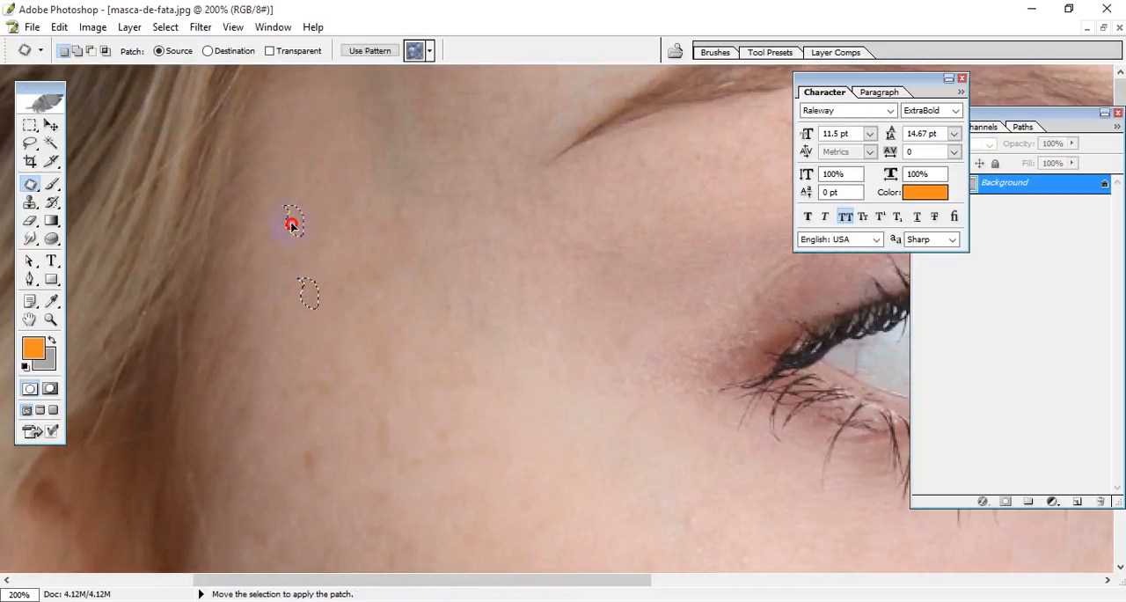
drag(293, 225, 294, 224)
Step: Outline the small brown spot on the temple near the ear and patch it with adjacent clean skin
drag(353, 324, 337, 188)
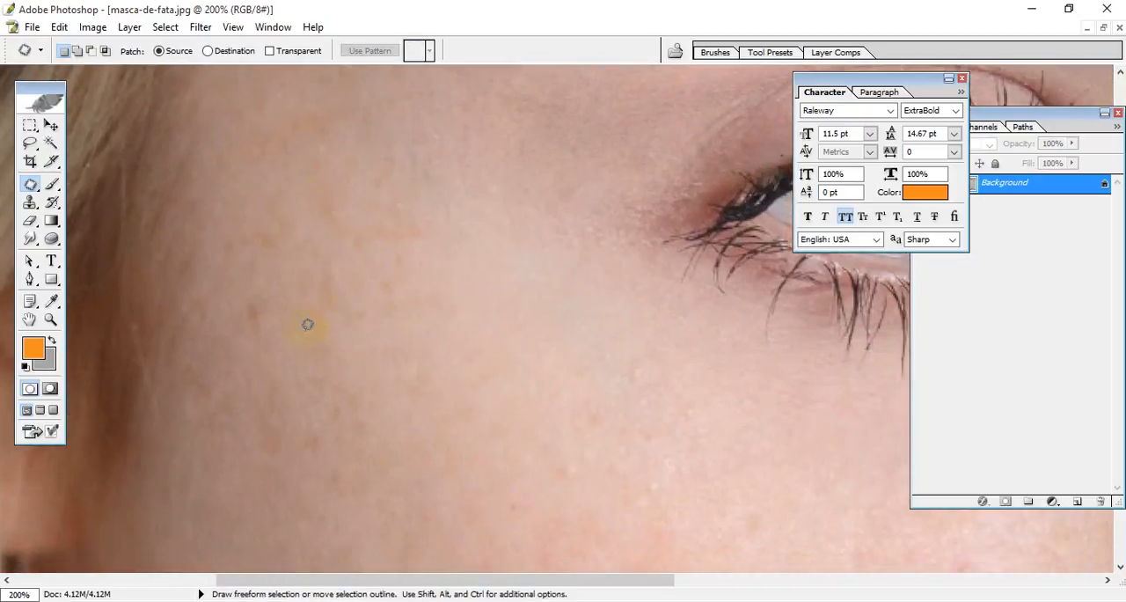
drag(346, 348, 354, 259)
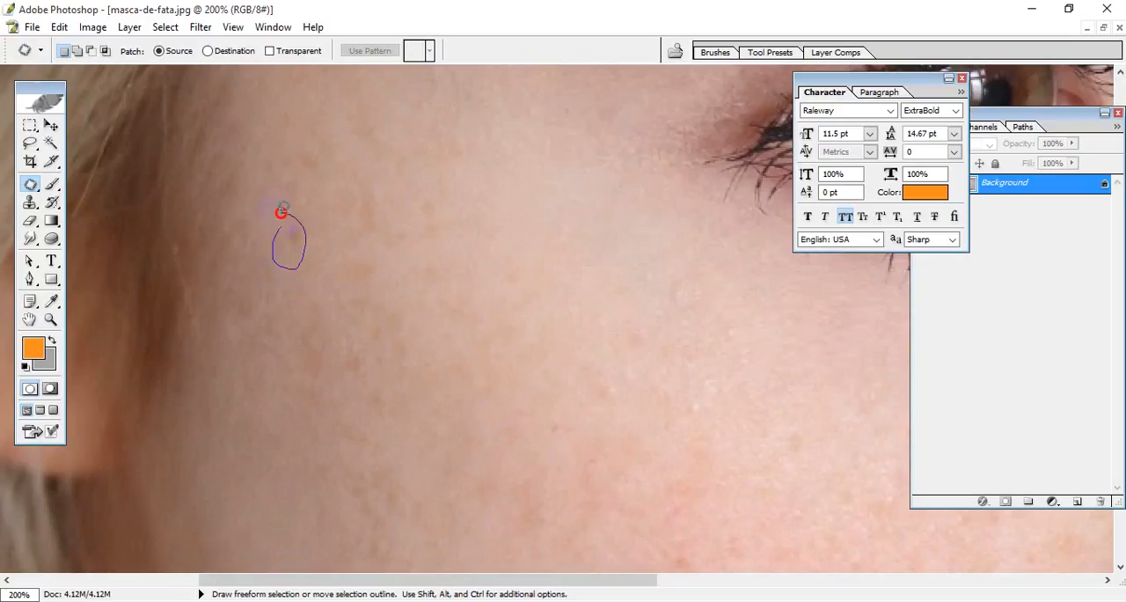
drag(283, 208, 281, 212)
Step: Patch the small brown spot on the cheek and the large orange mole on the lower cheek, clearing the selection after each
mouse_move(366, 325)
mouse_down()
mouse_move(358, 199)
mouse_move(411, 256)
mouse_move(227, 315)
mouse_move(415, 322)
mouse_move(402, 371)
mouse_move(416, 281)
mouse_move(368, 361)
mouse_move(420, 248)
mouse_move(358, 258)
mouse_move(341, 288)
mouse_move(351, 296)
mouse_move(361, 262)
mouse_up()
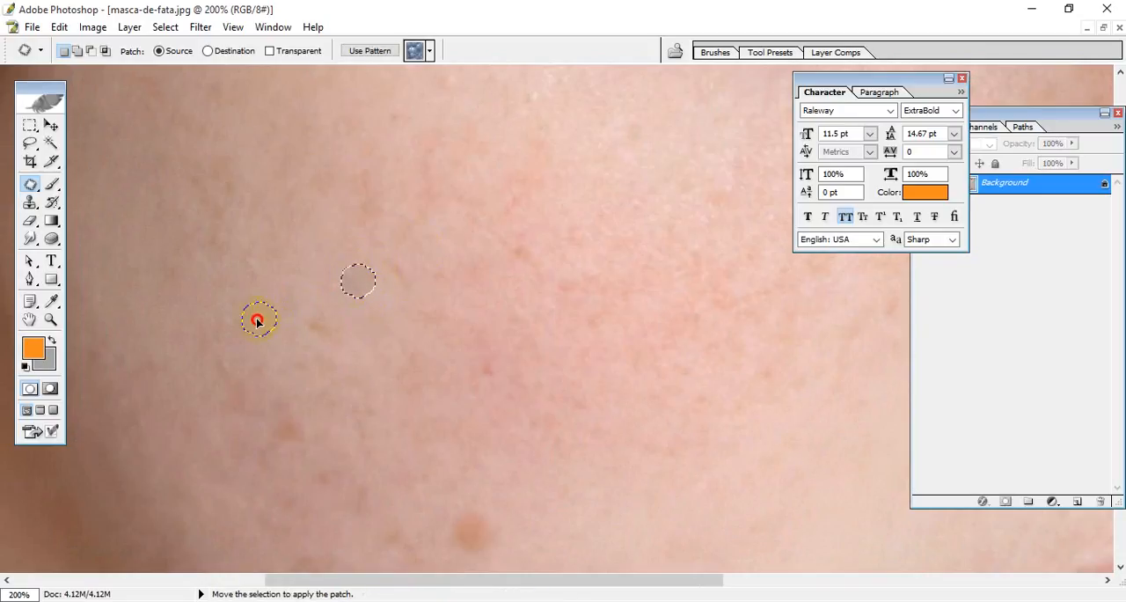
drag(262, 321, 264, 322)
key(ctrl+d)
mouse_move(485, 406)
mouse_down()
mouse_move(444, 158)
mouse_move(460, 245)
mouse_move(422, 196)
mouse_move(379, 206)
mouse_move(397, 227)
mouse_move(423, 219)
mouse_move(431, 203)
mouse_move(406, 183)
mouse_move(385, 183)
mouse_move(395, 225)
mouse_move(423, 227)
mouse_move(431, 194)
mouse_move(391, 180)
mouse_move(460, 324)
mouse_move(469, 313)
mouse_move(471, 302)
mouse_move(445, 358)
mouse_move(385, 409)
mouse_up()
key(ctrl+d)
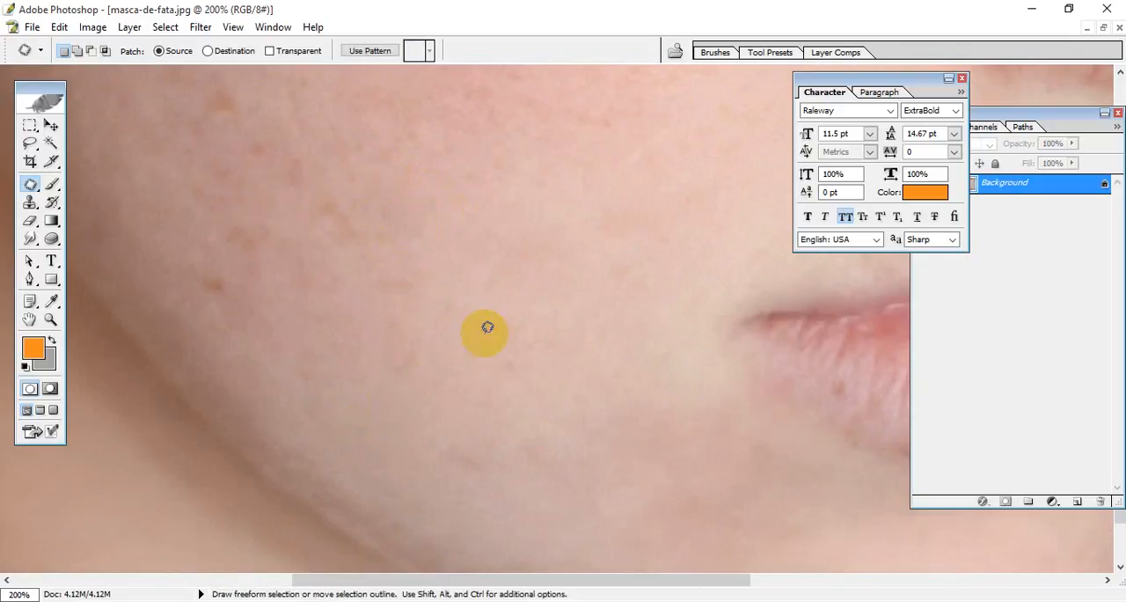
Step: Outline the brown spot between the ear and the eye, patch it with clean skin lower on the cheek, and deselect
mouse_move(437, 244)
mouse_down()
mouse_move(507, 307)
mouse_move(538, 355)
mouse_move(463, 339)
mouse_move(377, 272)
mouse_up()
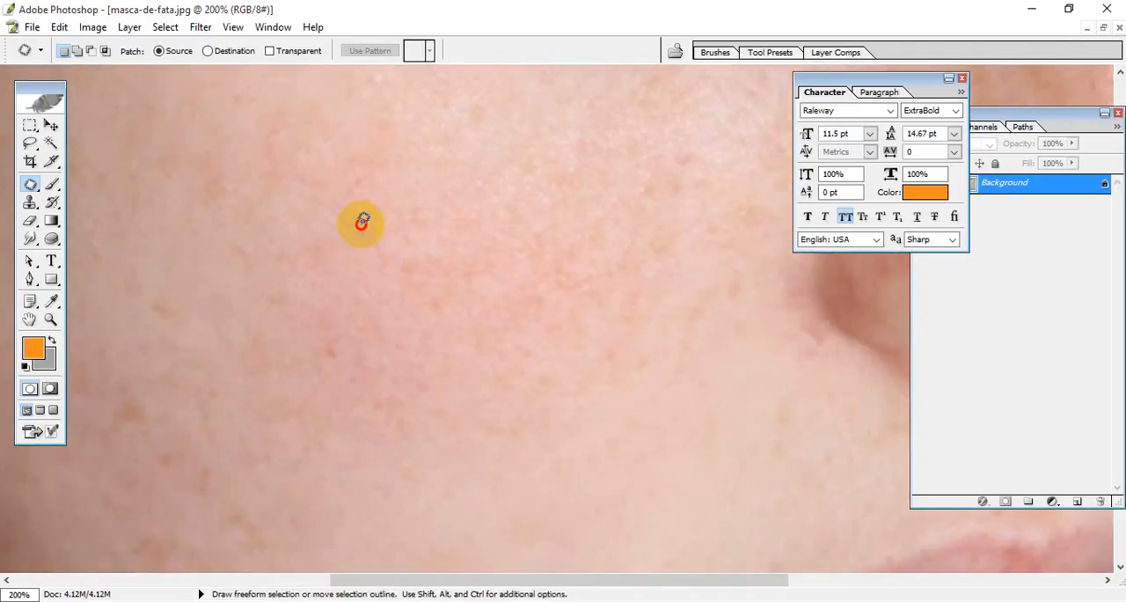
mouse_move(360, 221)
mouse_down()
mouse_move(372, 246)
mouse_move(346, 230)
mouse_move(603, 448)
mouse_move(643, 417)
mouse_up()
drag(481, 260, 295, 341)
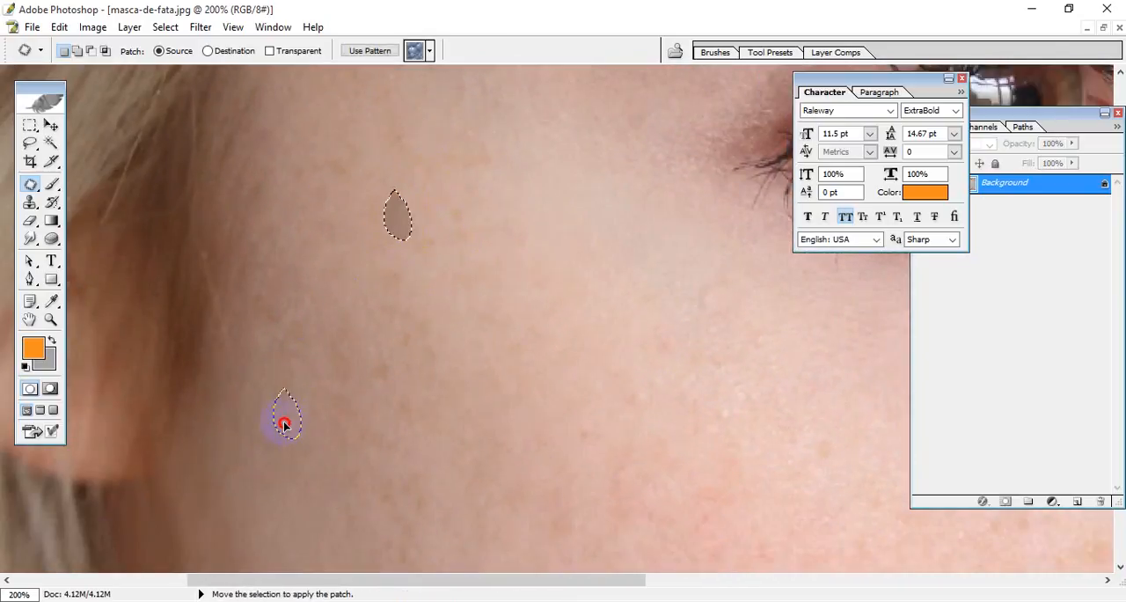
drag(284, 425, 285, 432)
key(ctrl+d)
Step: Patch the small red spot in the middle of the cheek with nearby clean skin and deselect
drag(484, 339, 469, 226)
drag(469, 282, 452, 250)
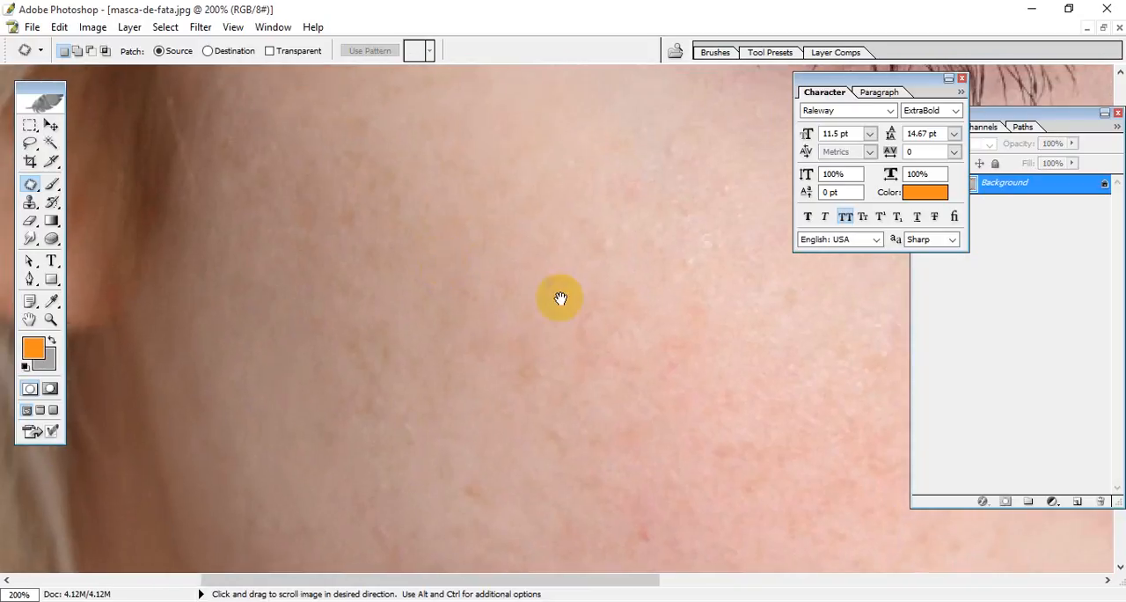
drag(560, 298, 387, 226)
drag(500, 311, 333, 214)
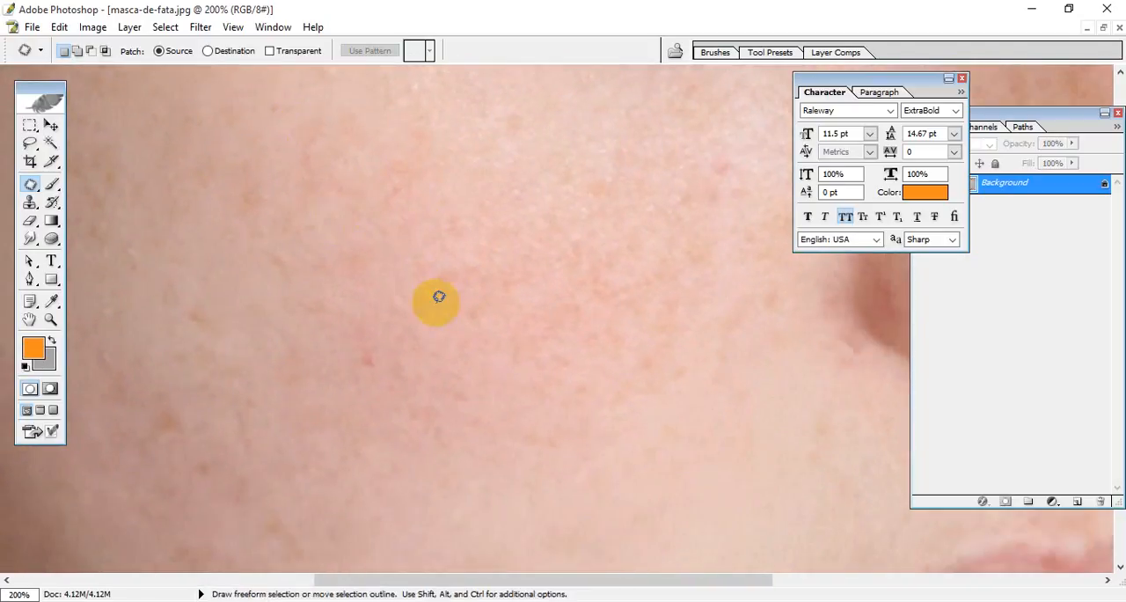
mouse_move(438, 297)
mouse_down()
mouse_move(413, 285)
mouse_move(383, 188)
mouse_move(358, 219)
mouse_move(351, 168)
mouse_move(328, 185)
mouse_move(349, 200)
mouse_move(327, 178)
mouse_move(409, 257)
mouse_move(326, 196)
mouse_move(351, 195)
mouse_move(339, 179)
mouse_move(458, 445)
mouse_move(523, 417)
mouse_up()
key(ctrl+d)
Step: Keep the Patch tool active and patch the faint spots on the upper cheek with neighbouring clean skin, clearing the selection
drag(438, 318, 463, 465)
drag(460, 81, 373, 181)
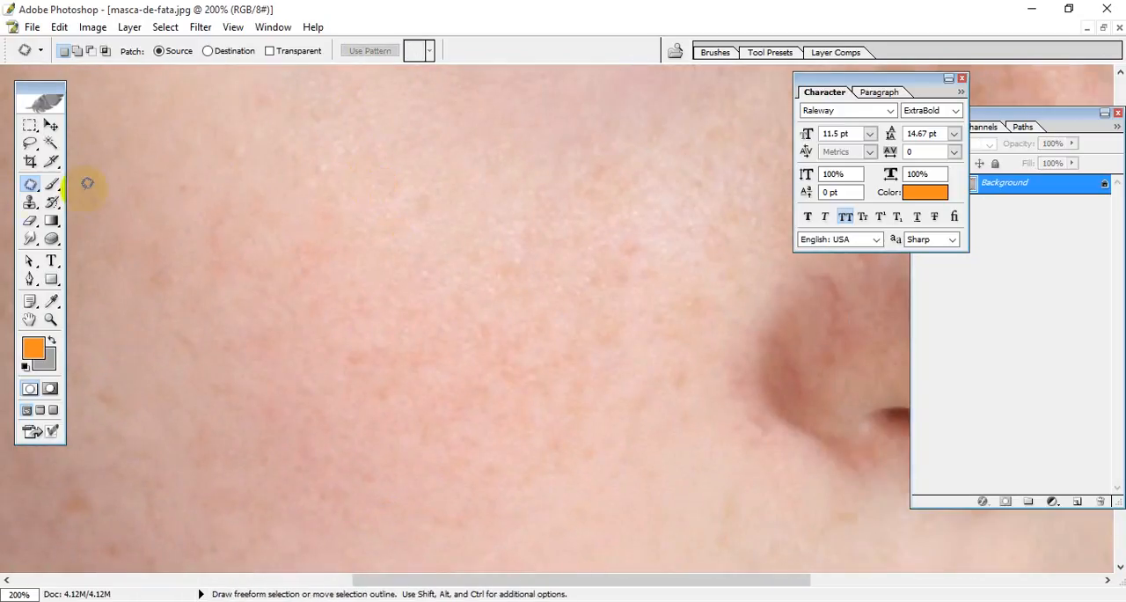
mouse_move(31, 187)
mouse_down()
mouse_move(138, 191)
mouse_move(30, 188)
mouse_move(105, 204)
mouse_up()
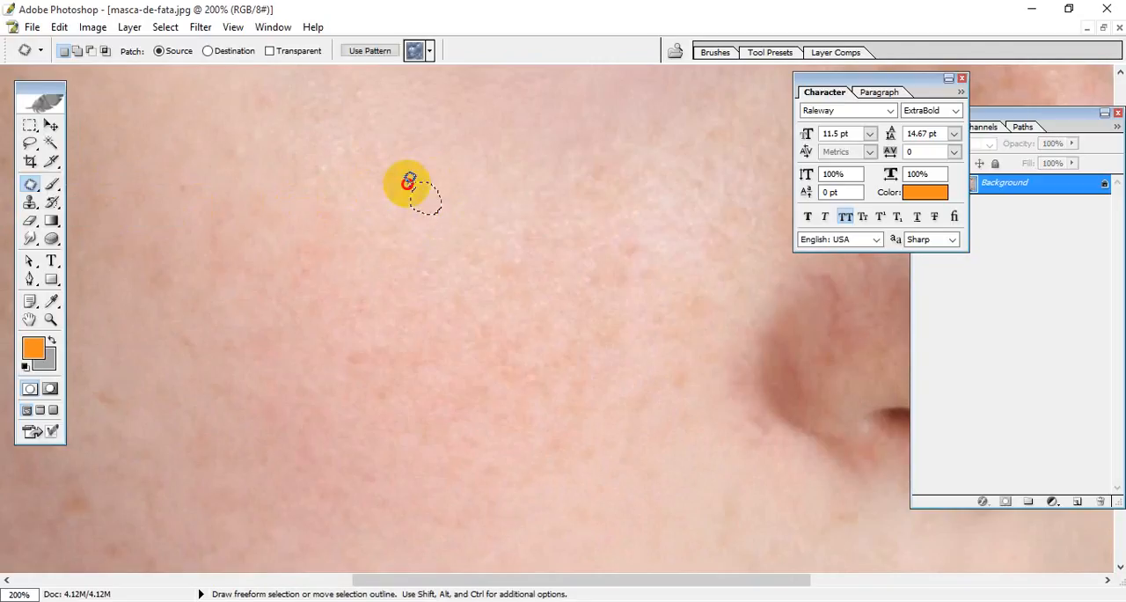
mouse_move(407, 183)
mouse_down()
mouse_move(420, 229)
mouse_move(358, 213)
mouse_up()
mouse_move(481, 177)
mouse_down()
mouse_move(474, 201)
mouse_move(480, 176)
mouse_up()
drag(472, 193, 392, 155)
key(ctrl+d)
Step: Examine the skin around the mouth and nose for remaining blemishes
mouse_move(492, 285)
mouse_down()
mouse_move(430, 159)
mouse_move(460, 194)
mouse_move(491, 185)
mouse_move(427, 320)
mouse_move(438, 219)
mouse_up()
click(465, 319)
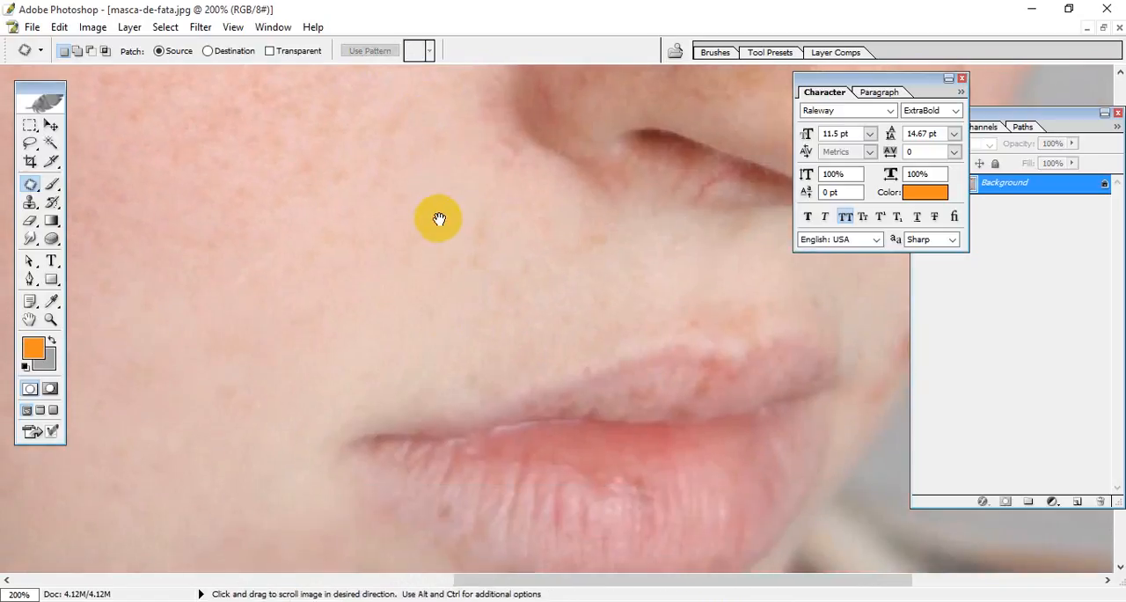
mouse_move(455, 169)
mouse_down()
mouse_move(424, 135)
mouse_move(441, 150)
mouse_move(452, 128)
mouse_move(437, 128)
mouse_move(424, 282)
mouse_up()
mouse_move(573, 234)
mouse_down()
mouse_move(594, 260)
mouse_move(604, 235)
mouse_move(584, 227)
mouse_move(549, 262)
mouse_move(377, 268)
mouse_up()
click(415, 289)
drag(493, 275, 223, 373)
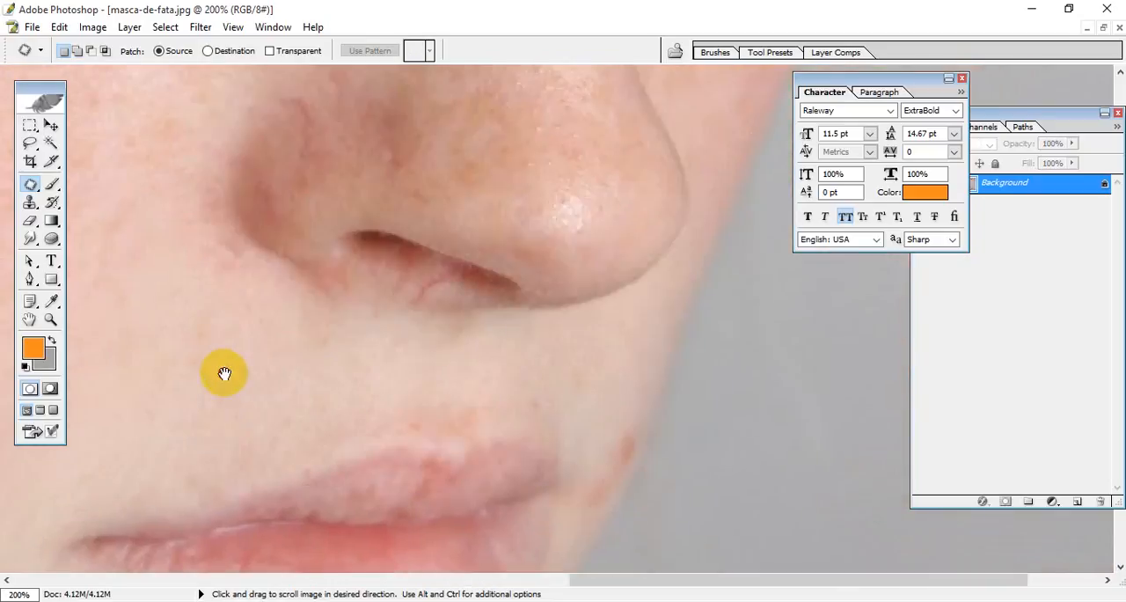
Step: Outline the discoloured skin at the bridge of the nose with the Patch tool
drag(408, 296, 448, 472)
drag(493, 301, 490, 455)
drag(529, 298, 534, 440)
drag(579, 398, 515, 355)
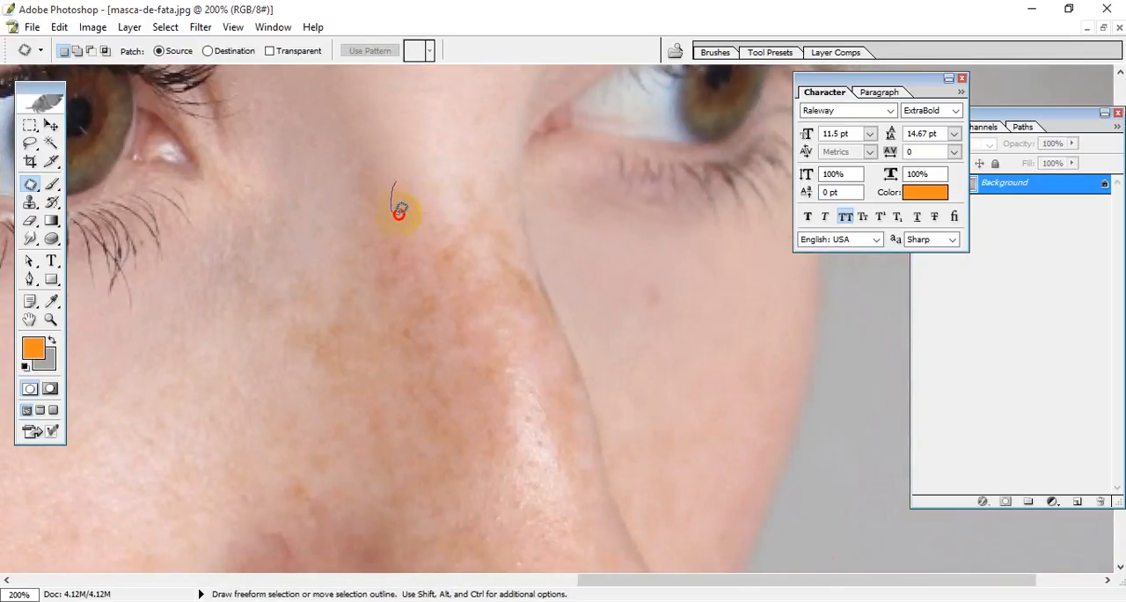
drag(378, 269, 475, 209)
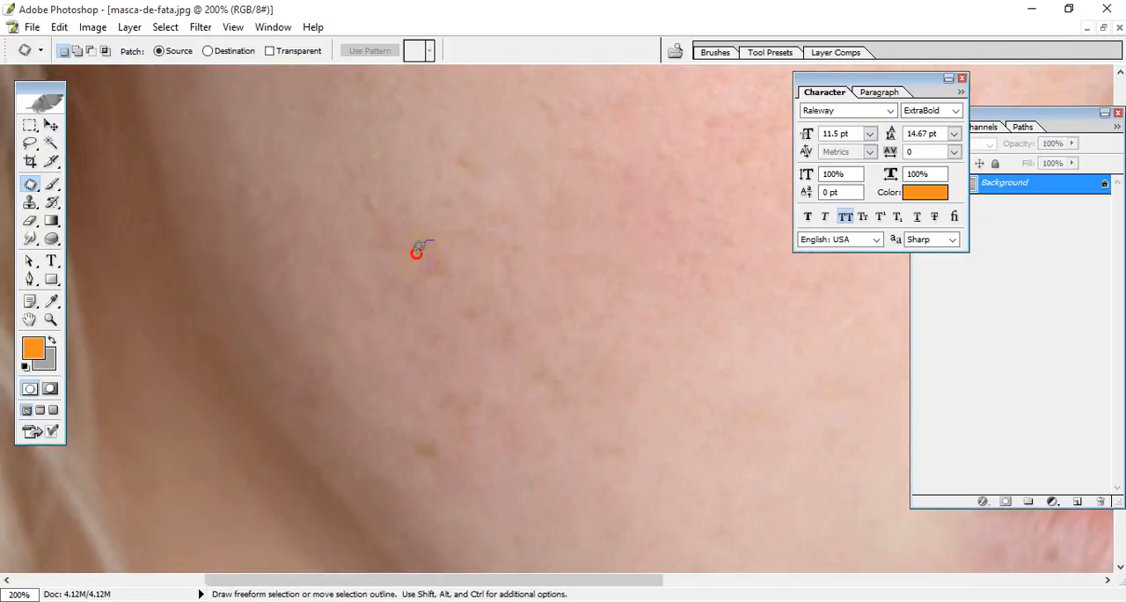
Step: Patch the small brown spot on the outer cheek with nearby clean skin and deselect
drag(457, 249, 454, 243)
drag(426, 275, 373, 239)
drag(297, 171, 298, 170)
key(ctrl+d)
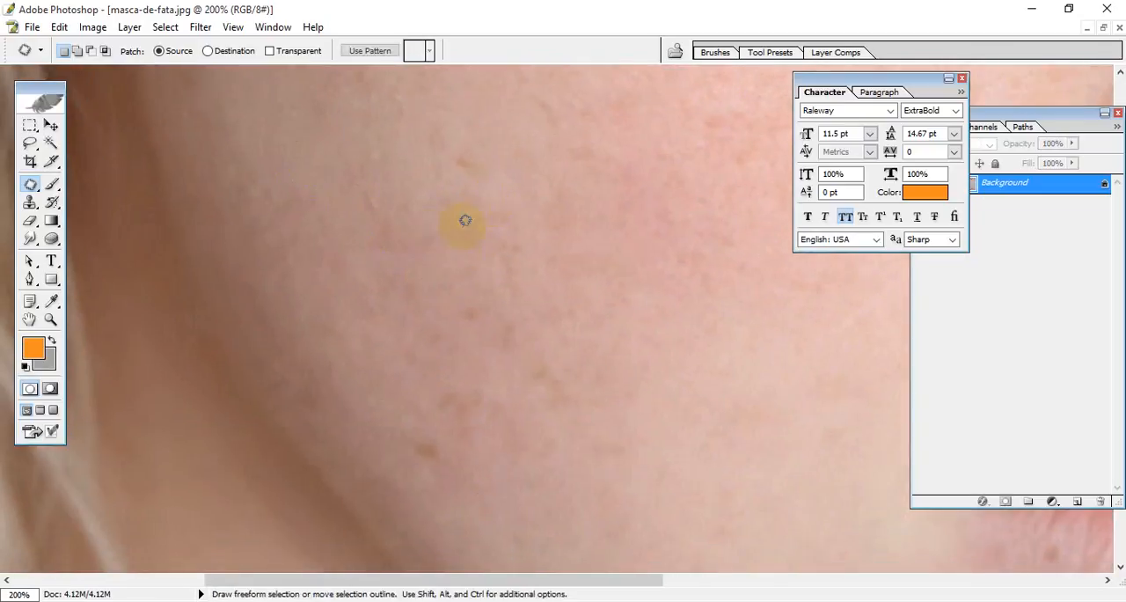
Step: Examine the cheek, temple, eye area and mouth up close and the whole face for remaining blemishes
drag(435, 209, 438, 302)
mouse_move(458, 229)
mouse_down()
mouse_move(474, 269)
mouse_move(463, 235)
mouse_up()
drag(461, 249, 299, 266)
drag(398, 257, 425, 403)
click(326, 291)
drag(498, 231, 461, 475)
drag(440, 299, 410, 466)
drag(413, 369, 372, 485)
drag(385, 295, 283, 194)
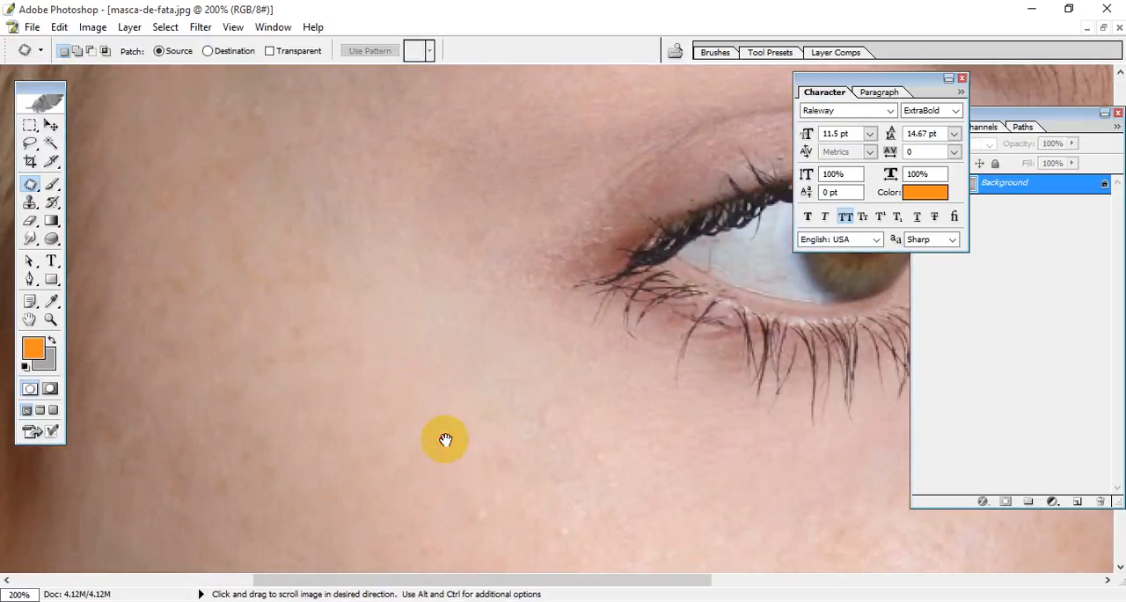
drag(445, 437, 293, 149)
key(ctrl+0)
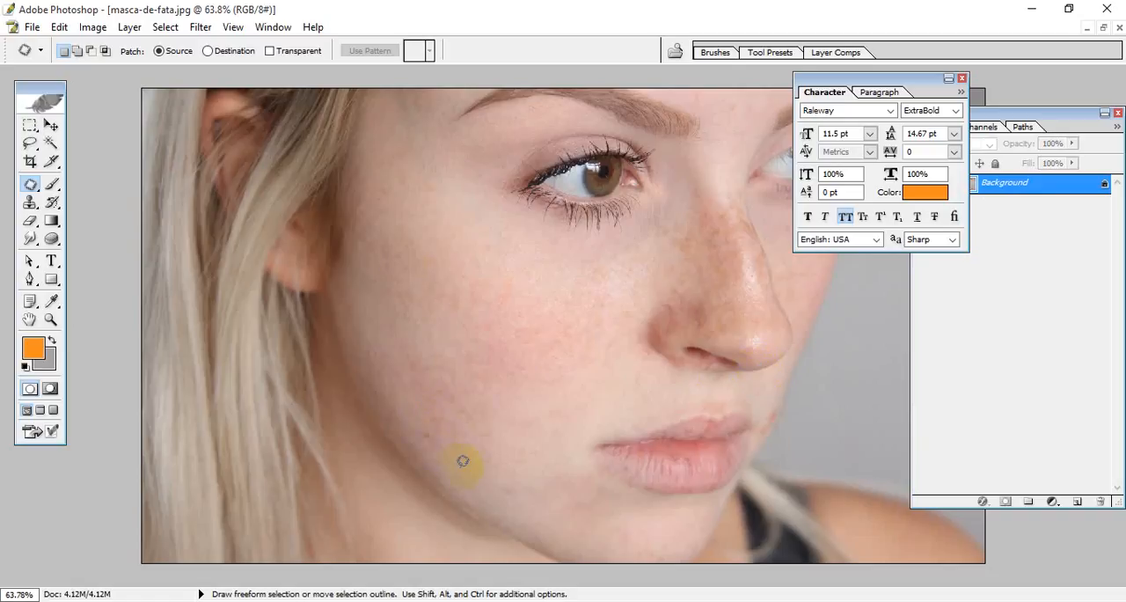
key(ctrl+minus)
key(ctrl+minus)
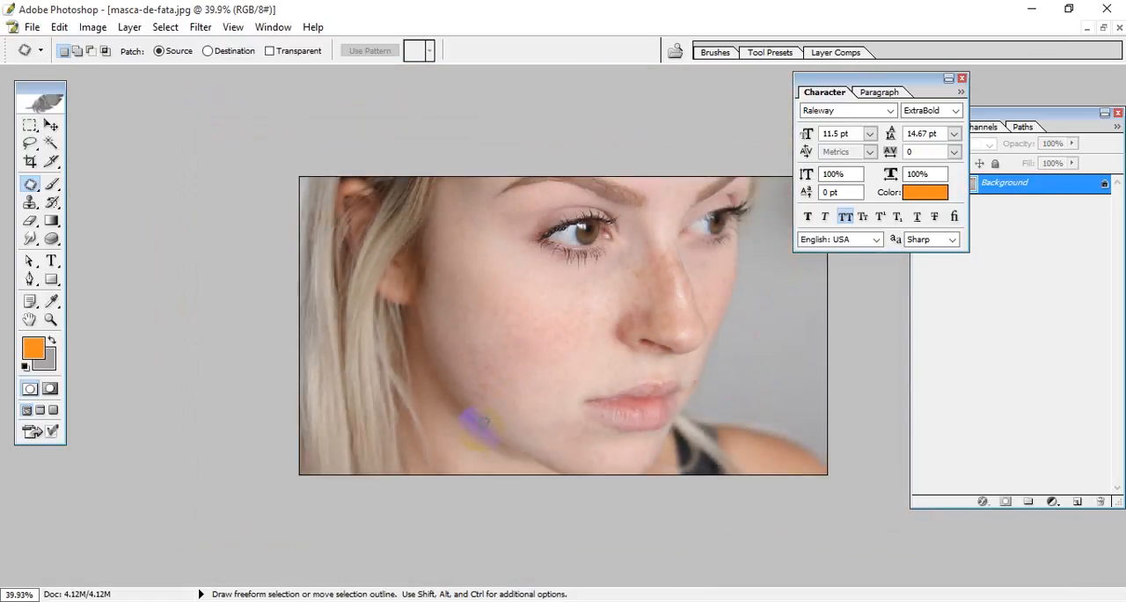
scroll(488, 423, up, 4)
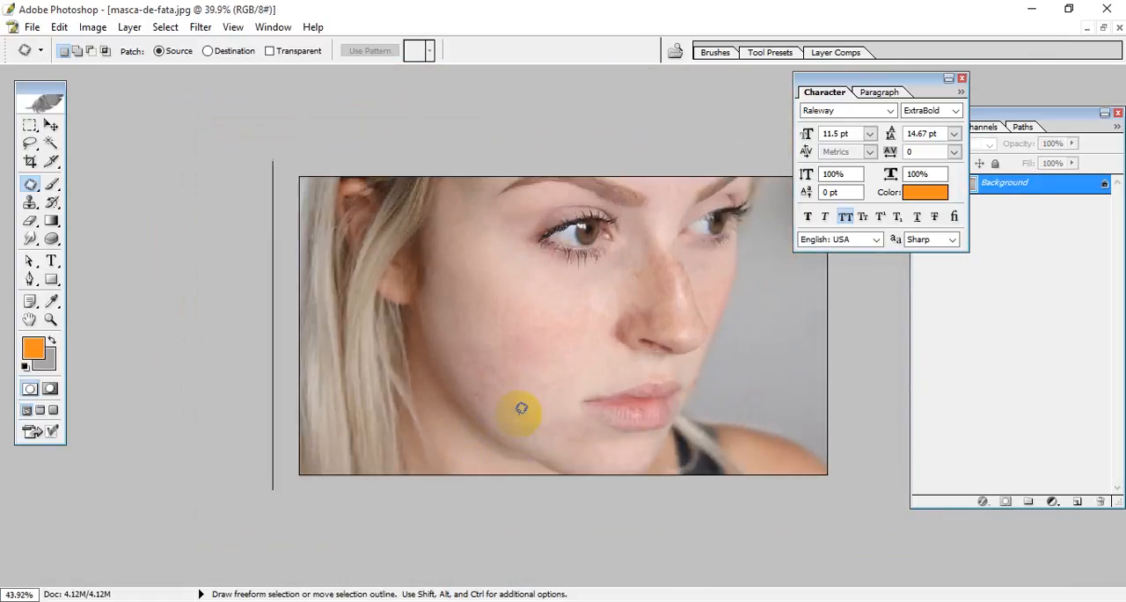
scroll(526, 411, up, 2)
scroll(529, 406, up, 1)
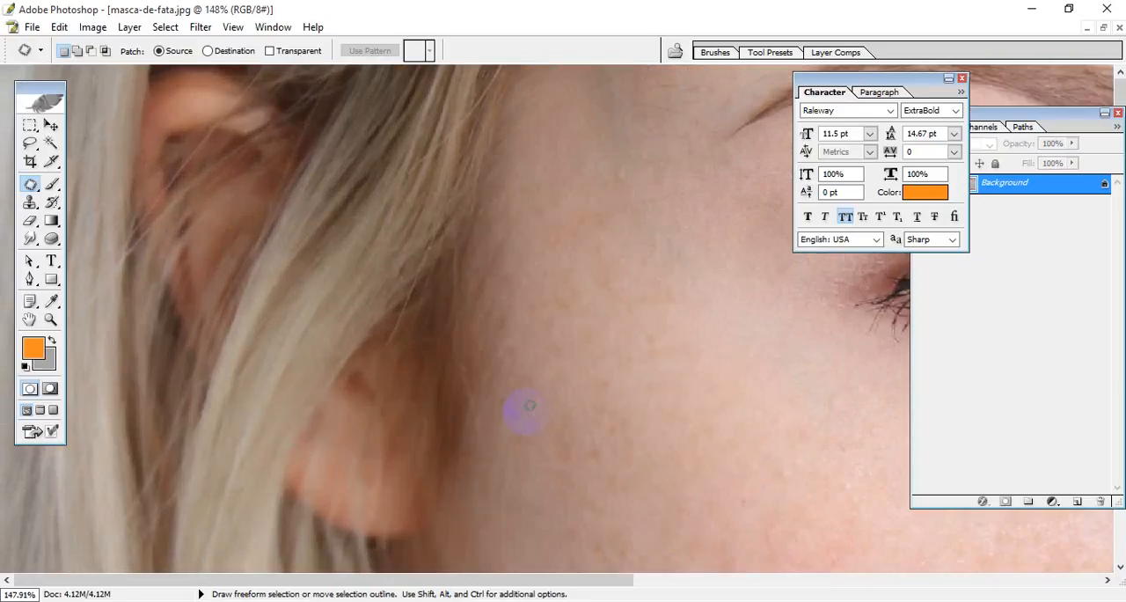
drag(562, 401, 307, 146)
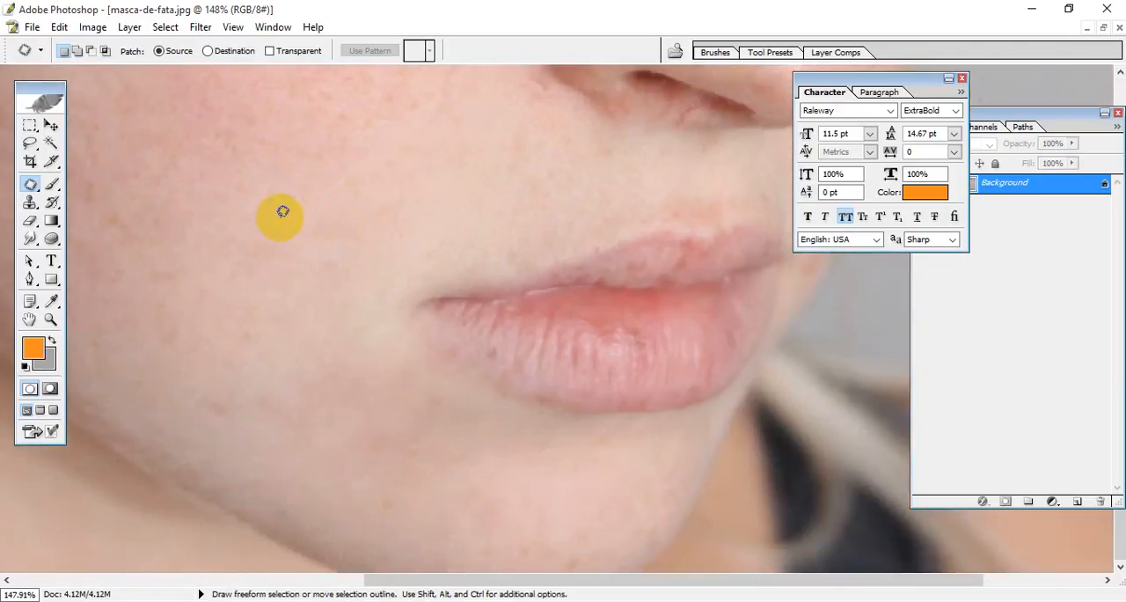
Step: Switch to the Clone Stamp tool and enlarge its brush to 125
click(37, 187)
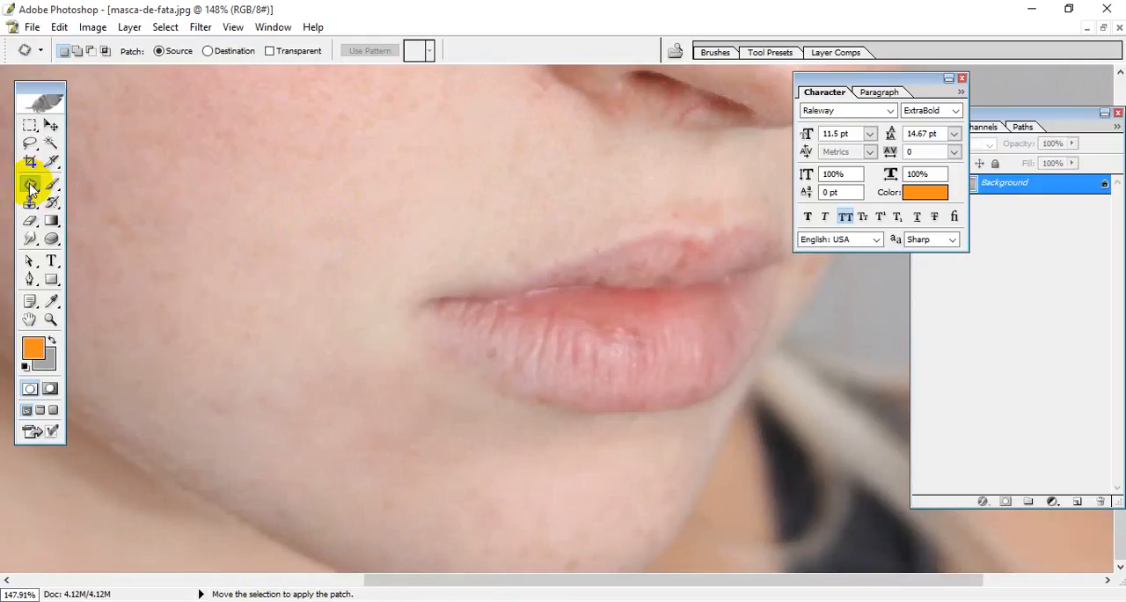
click(30, 203)
drag(30, 202, 126, 203)
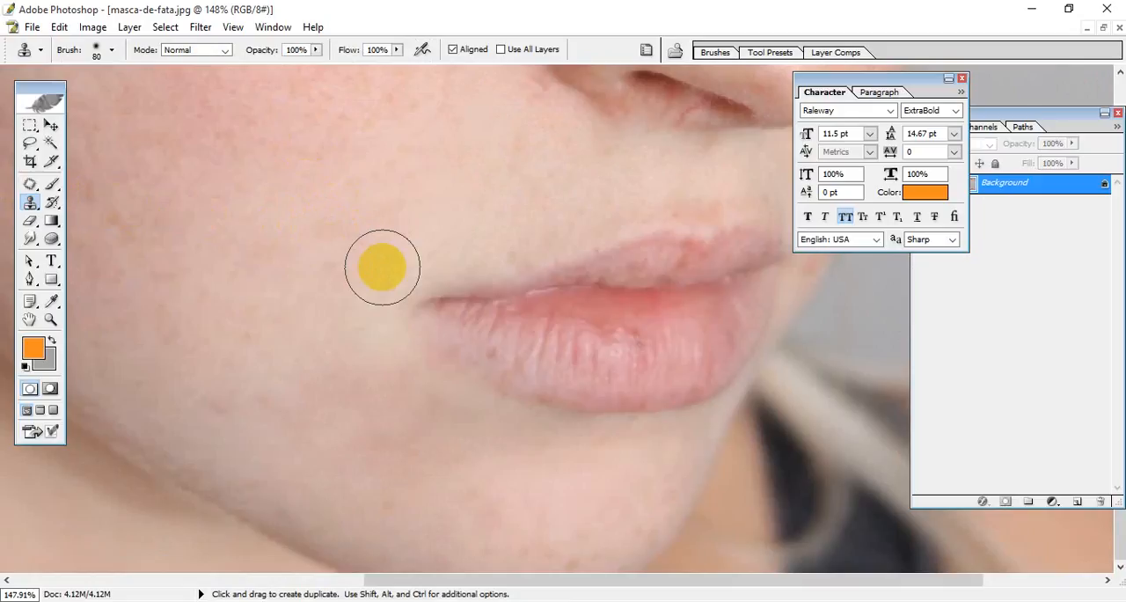
key(bracketright)
key(bracketright)
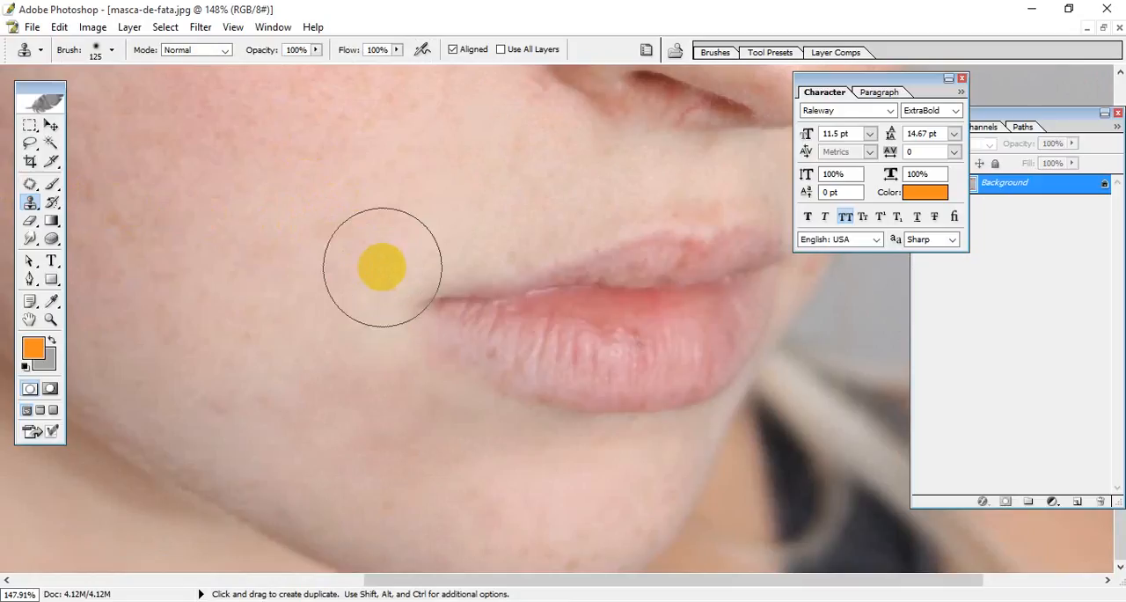
Step: Bring the nearer eye into view and set the Clone Stamp brush size to 300 to cover it
scroll(381, 268, up, 10)
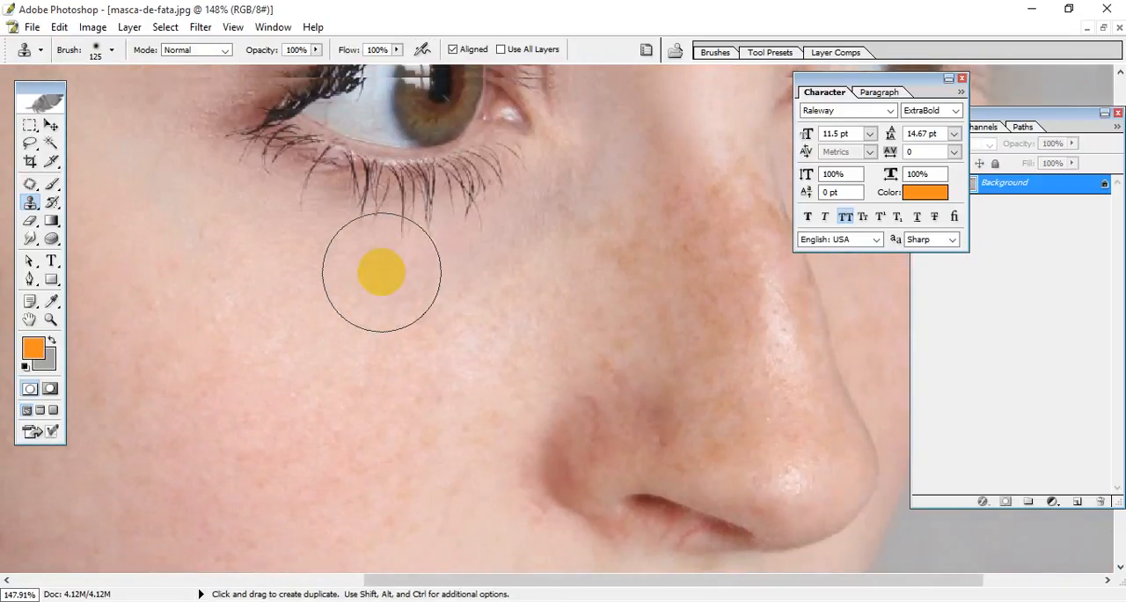
drag(382, 272, 320, 504)
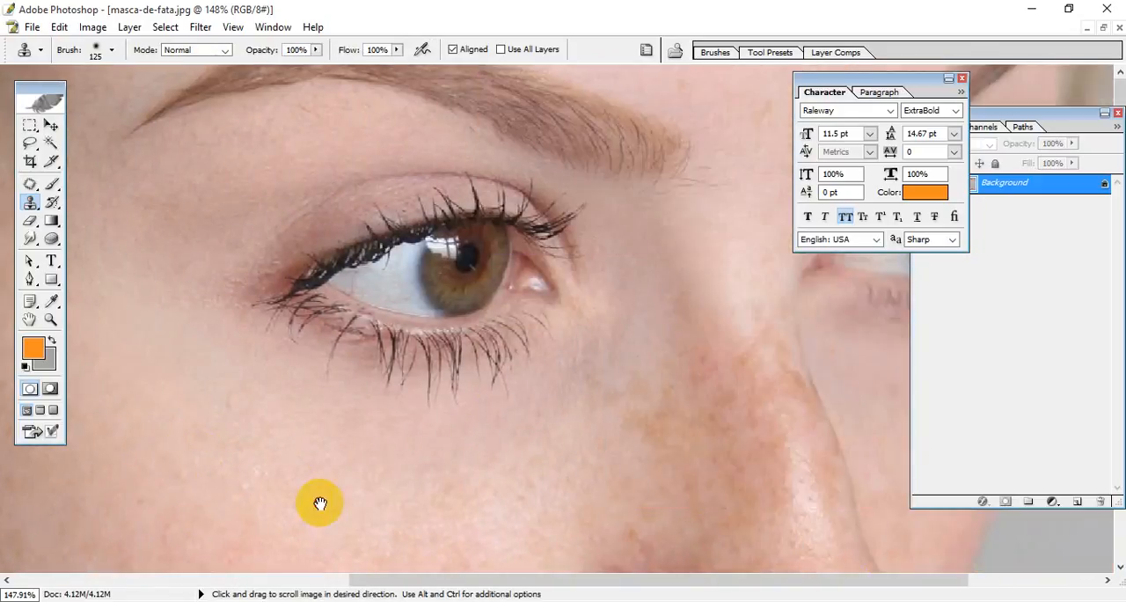
key(bracketright)
key(bracketright)
key(bracketright)
key(bracketright)
key(bracketright)
key(bracketright)
key(bracketright)
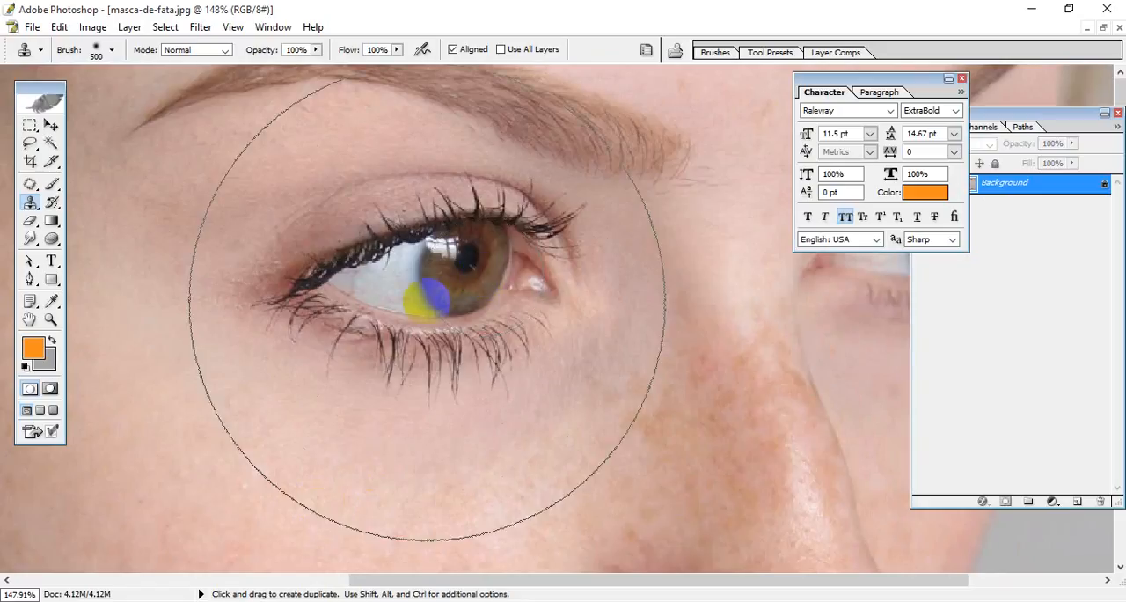
key(bracketleft)
key(bracketleft)
key(bracketleft)
key(bracketleft)
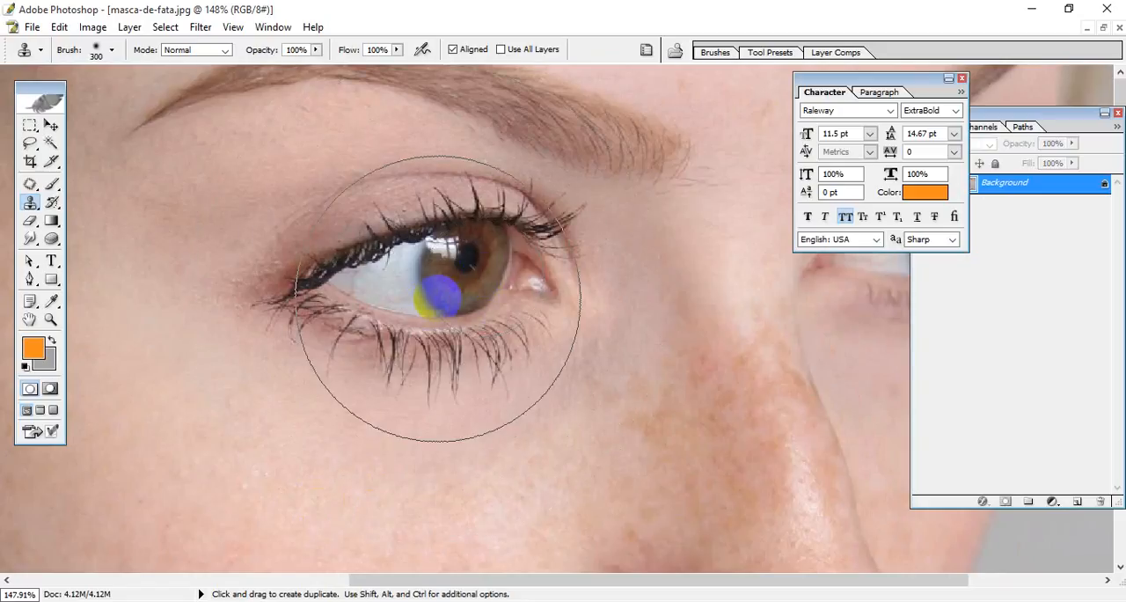
Step: Sample the nearer eye, clone it onto the middle of the cheek with the Clone Stamp, and undo the copy
key(ctrl+minus)
key(ctrl+minus)
key(ctrl+minus)
key(ctrl+minus)
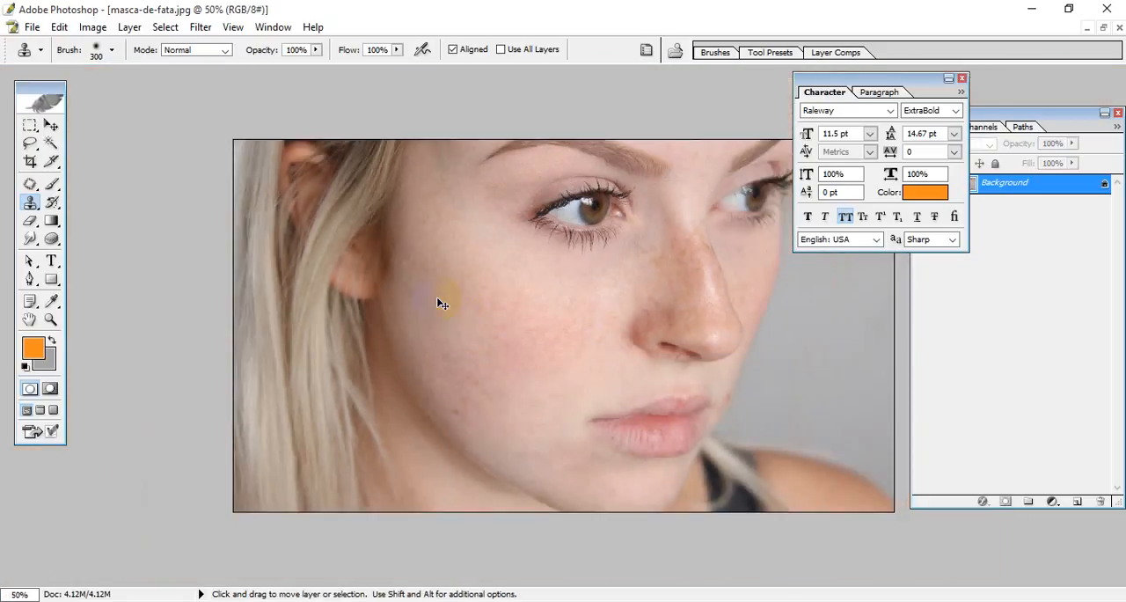
alt+click(579, 253)
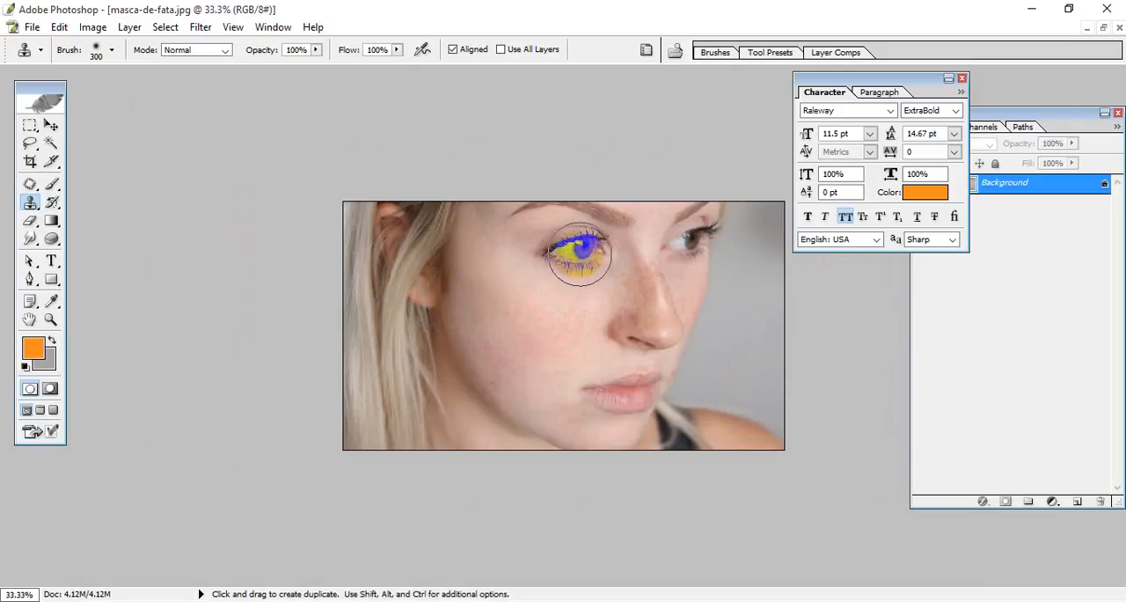
click(517, 332)
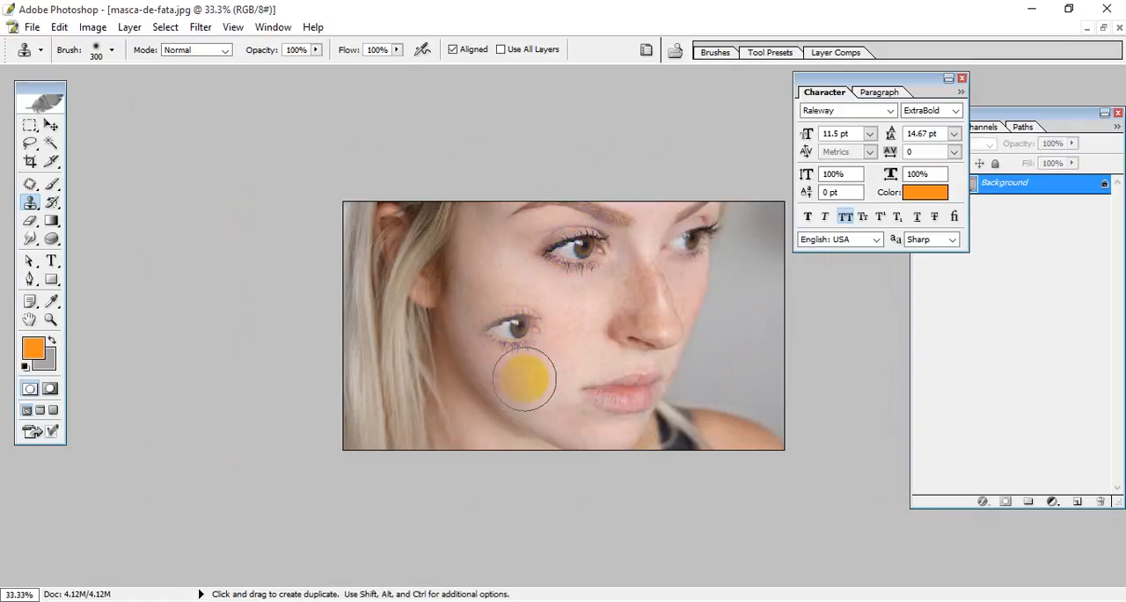
scroll(526, 375, up, 5)
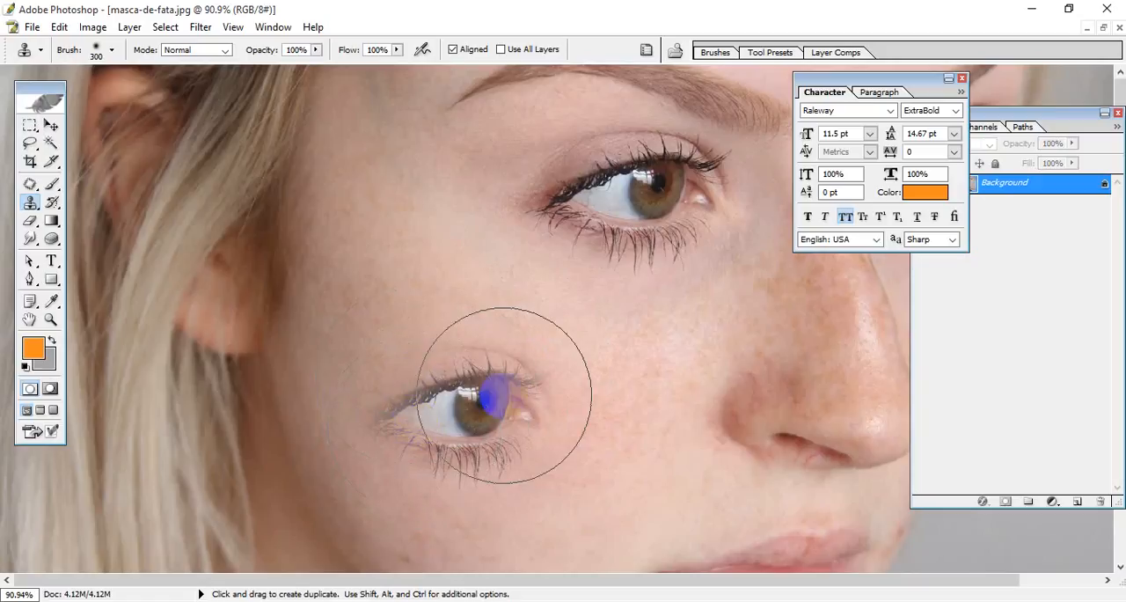
alt+click(630, 332)
mouse_move(630, 332)
mouse_down()
mouse_move(675, 345)
mouse_move(675, 335)
mouse_up()
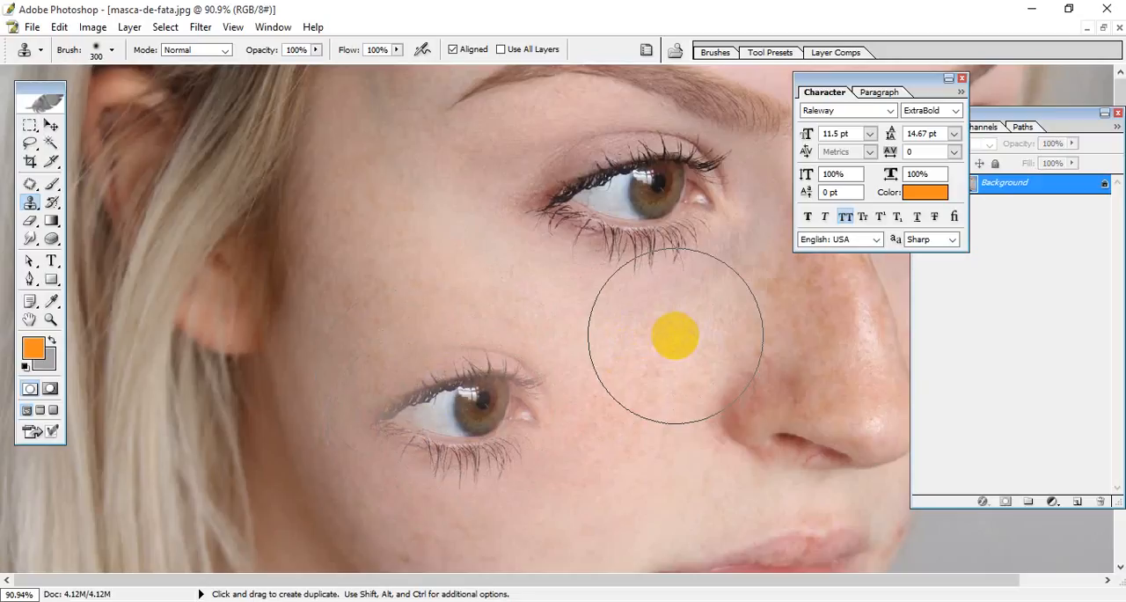
key(ctrl+z)
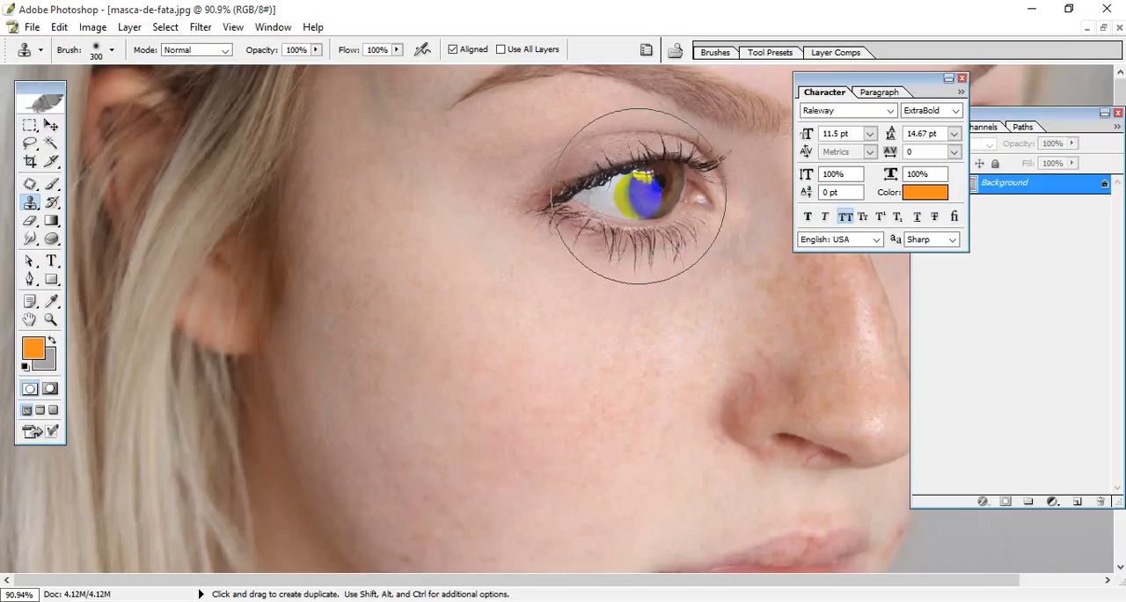
Step: Sample the eye again, clone it onto the cheek near the ear, and undo the stroke
drag(640, 195, 357, 294)
drag(492, 291, 553, 417)
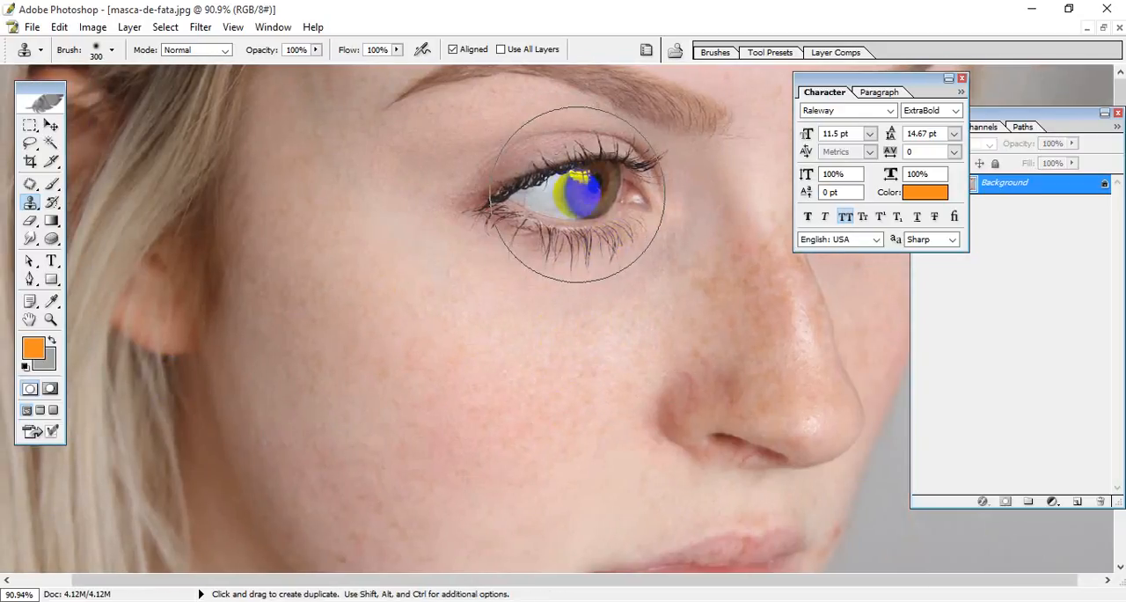
key(alt)
alt+click(577, 193)
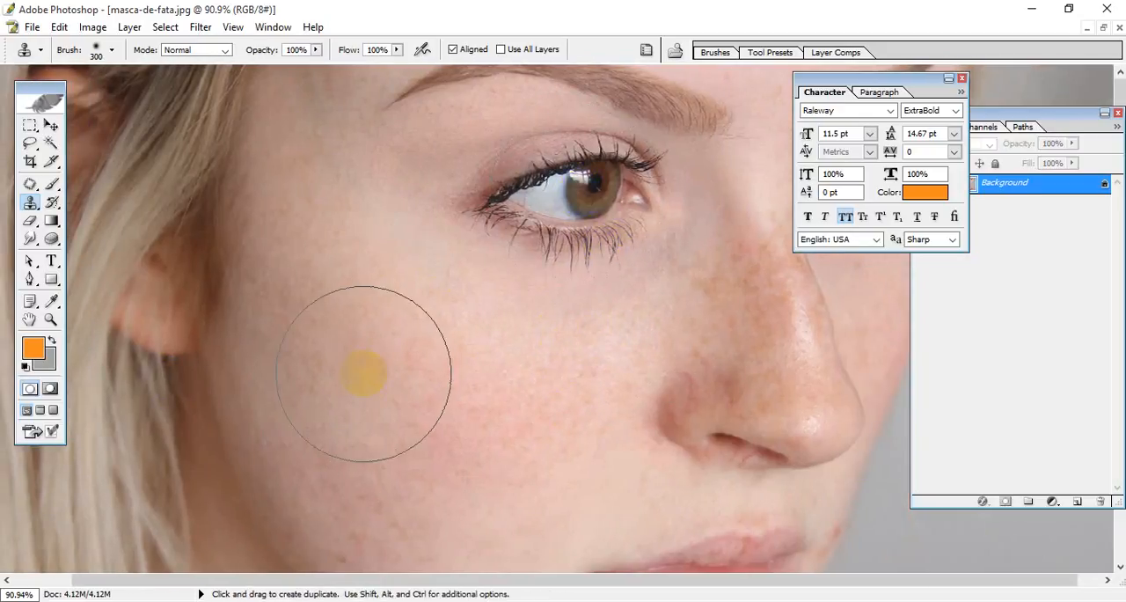
drag(363, 374, 427, 414)
key(ctrl+z)
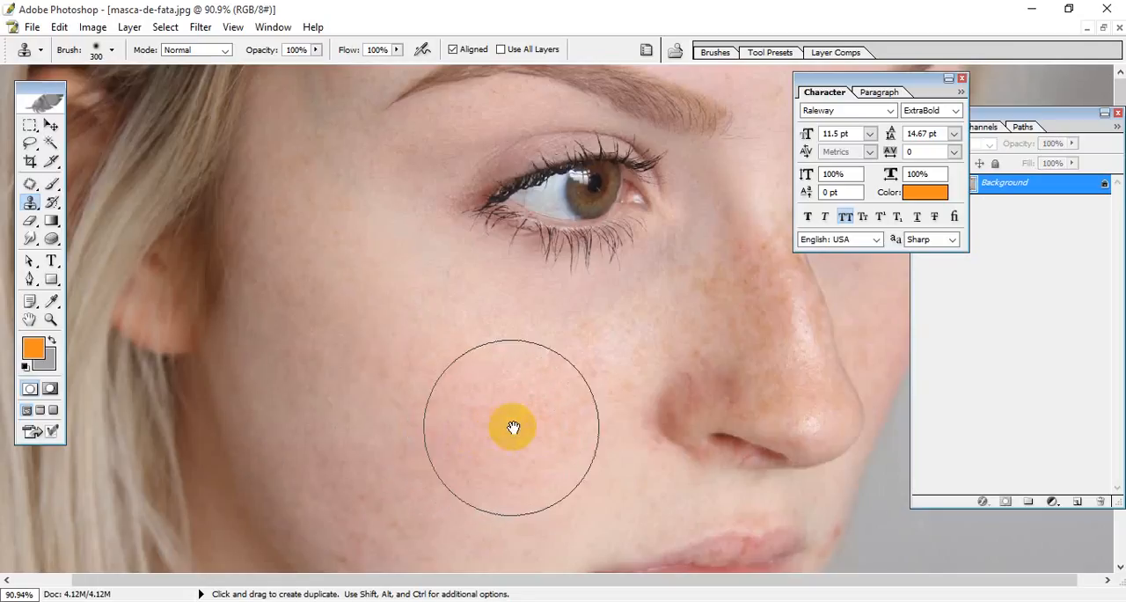
drag(515, 423, 338, 412)
drag(424, 524, 395, 328)
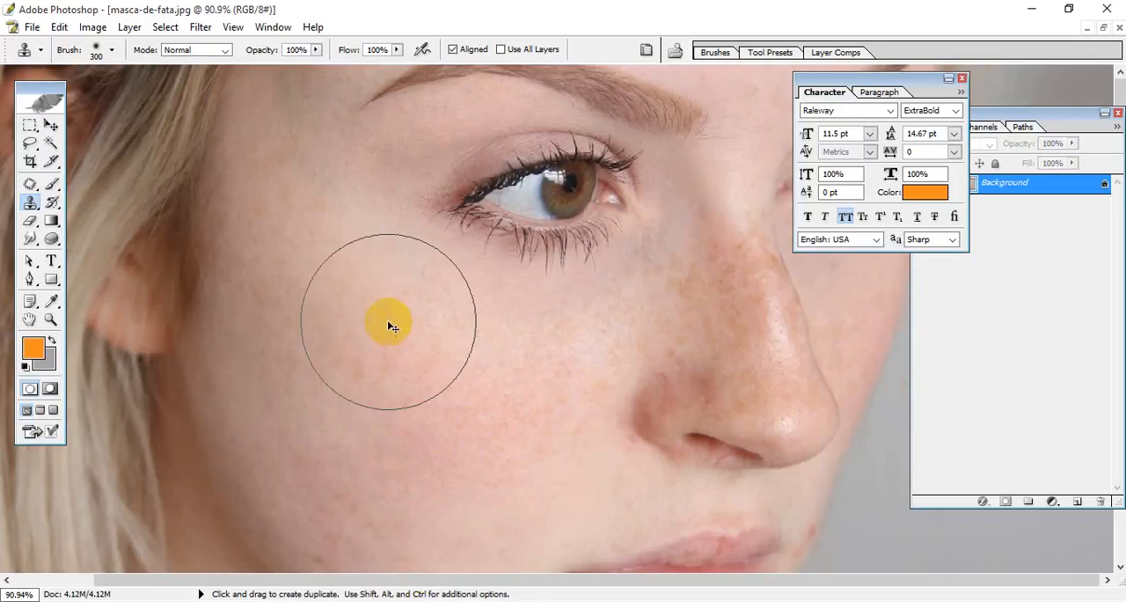
key(ctrl+minus)
key(ctrl+minus)
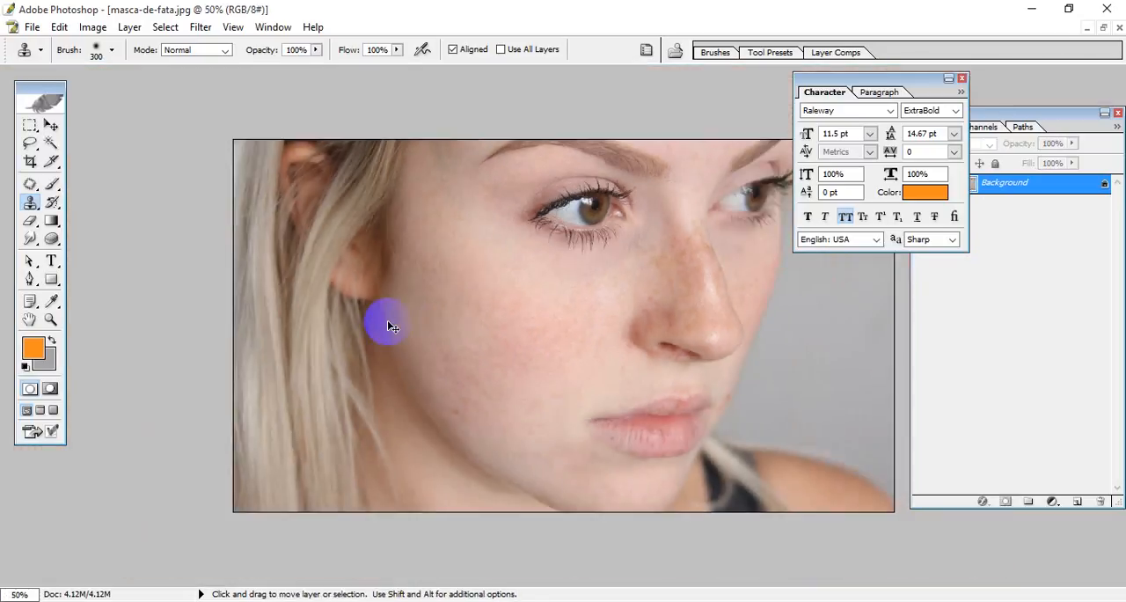
scroll(507, 344, up, 3)
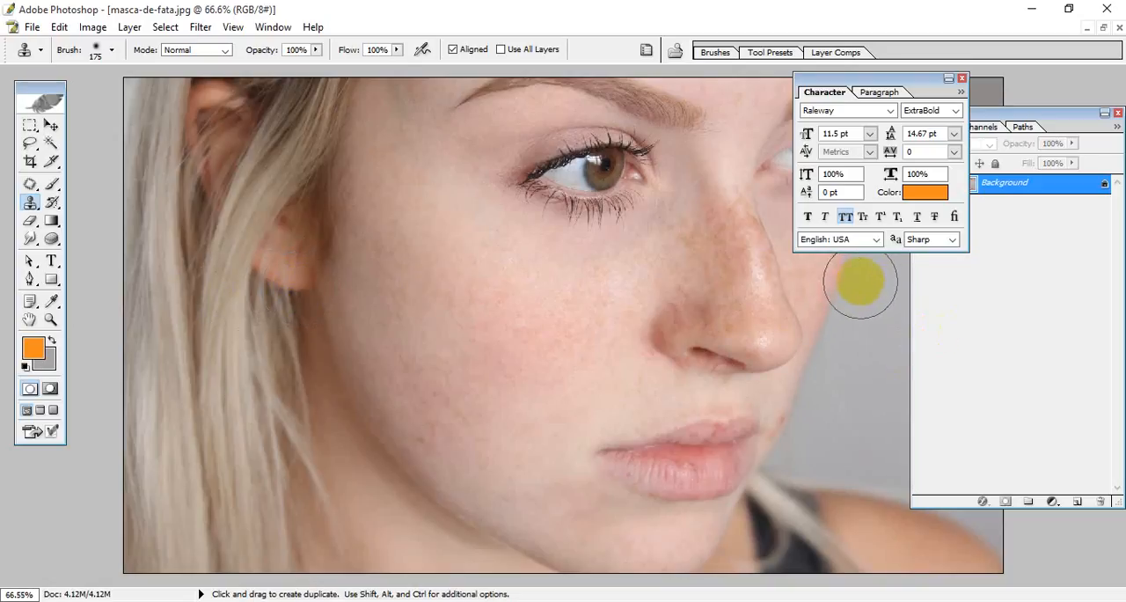
alt+click(304, 284)
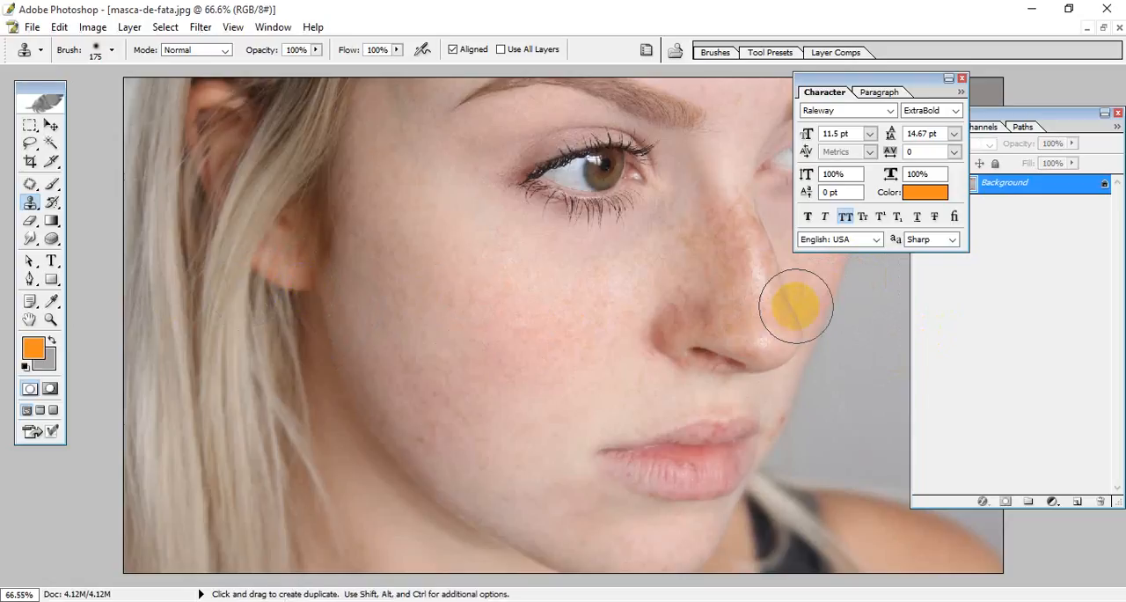
Step: Switch from the Clone Stamp to the Healing Brush tool with the face enlarged
click(51, 125)
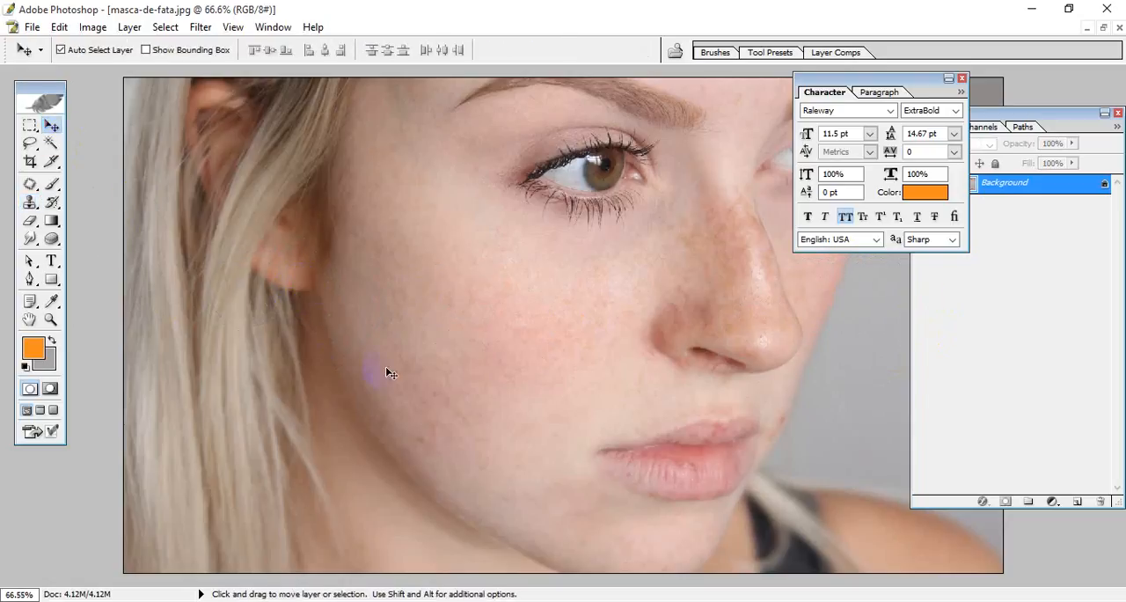
scroll(542, 433, up, 5)
scroll(542, 432, down, 12)
scroll(542, 433, up, 6)
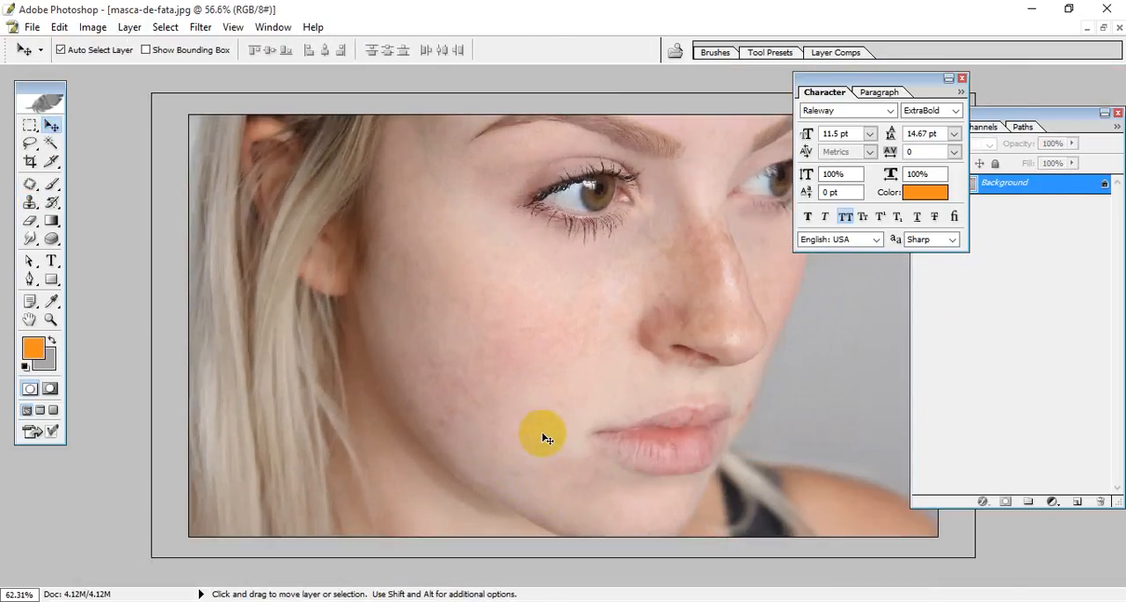
scroll(546, 437, up, 3)
click(30, 202)
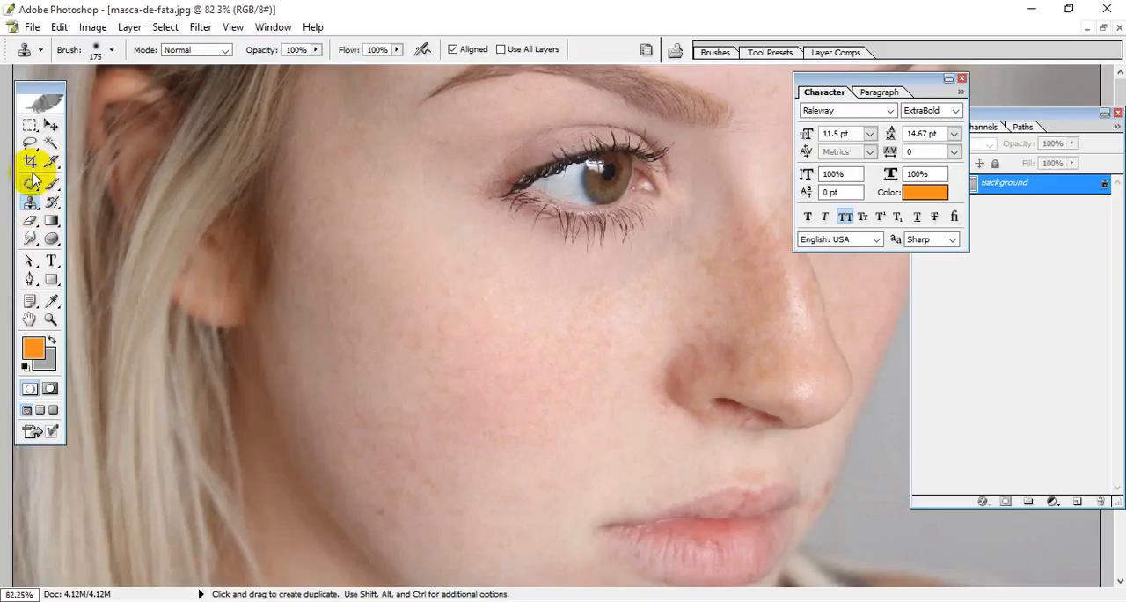
drag(31, 186, 98, 185)
Step: Examine the cheek, jawline and mouth area at different magnifications for remaining skin spots
scroll(606, 329, down, 3)
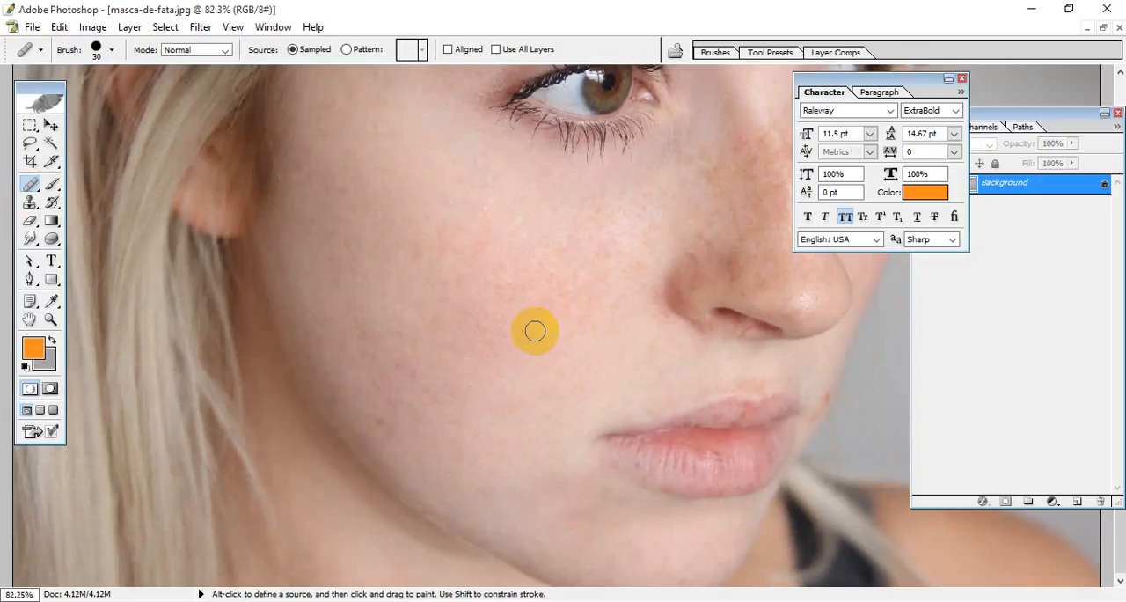
scroll(534, 329, up, 2)
scroll(534, 329, down, 3)
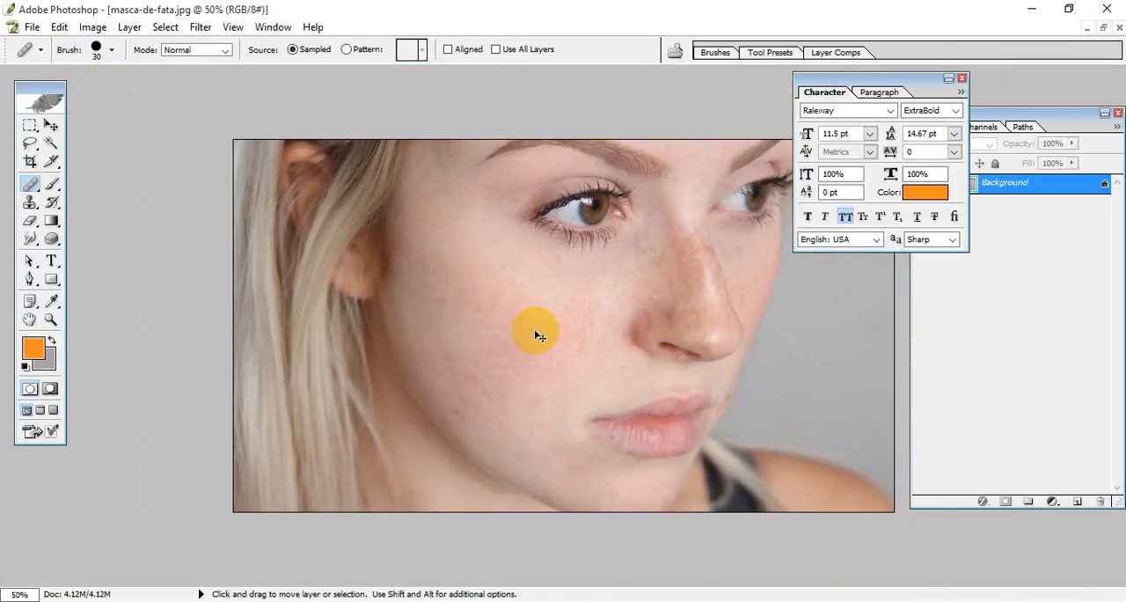
scroll(534, 329, up, 3)
key(ctrl+plus)
key(ctrl+plus)
drag(368, 315, 585, 426)
key(ctrl+minus)
key(ctrl+minus)
key(ctrl+minus)
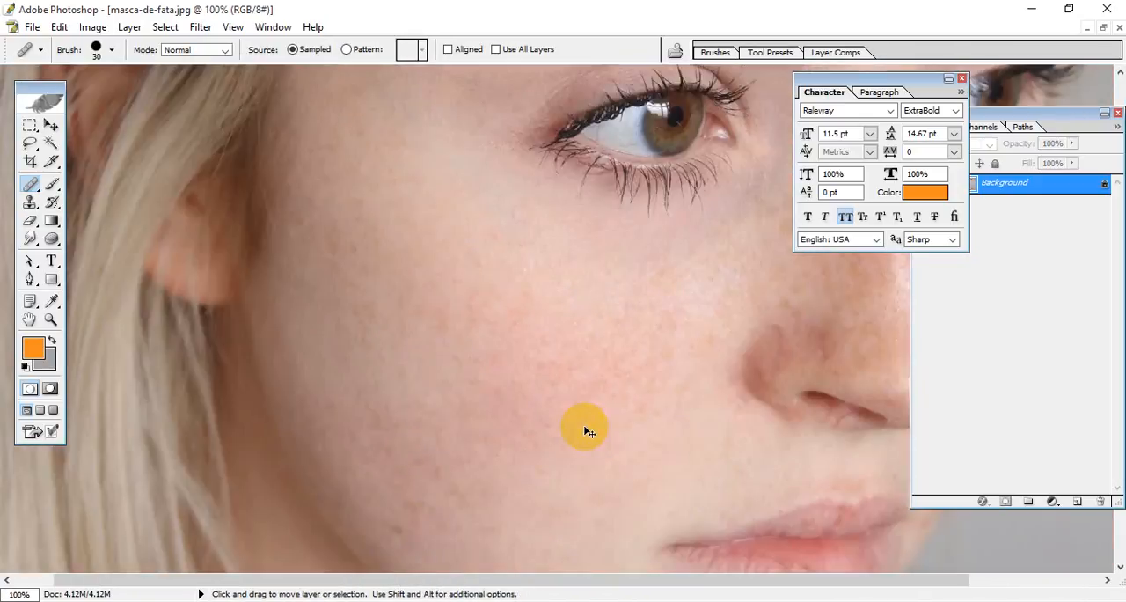
scroll(627, 413, down, 5)
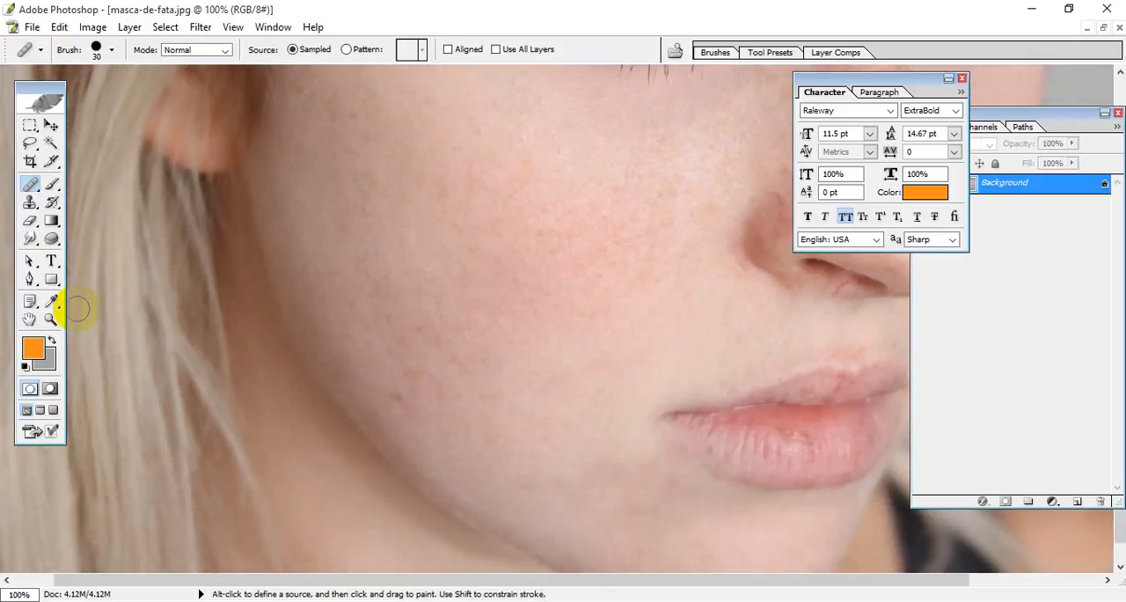
Step: Enlarge the Healing Brush to size 125 over the cheek below the eye
scroll(502, 317, down, 1)
scroll(557, 260, up, 10)
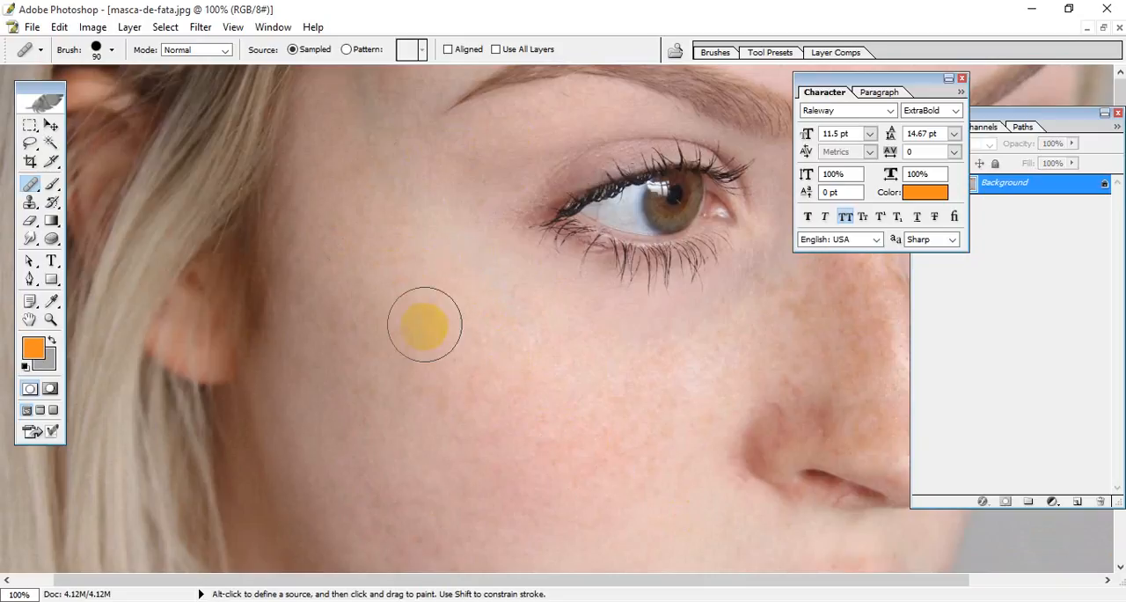
key(bracketright)
key(bracketright)
key(bracketright)
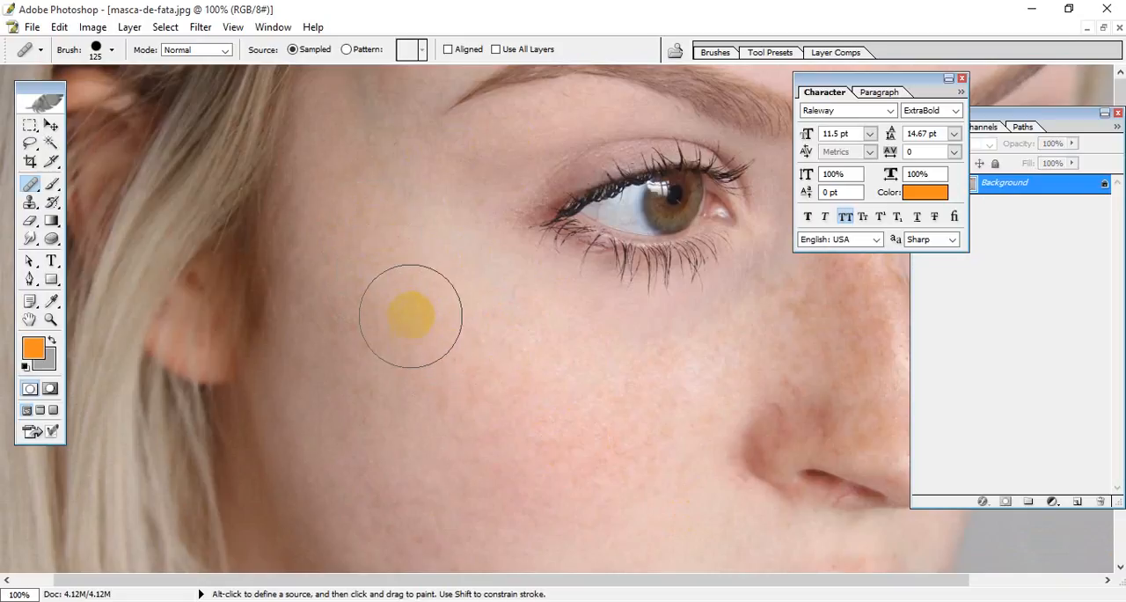
Step: Switch to the Smudge tool, enlarge its brush to 175, and smudge the upper cheek near the ear
mouse_move(30, 238)
mouse_down()
mouse_move(100, 239)
mouse_move(119, 264)
mouse_move(88, 271)
mouse_up()
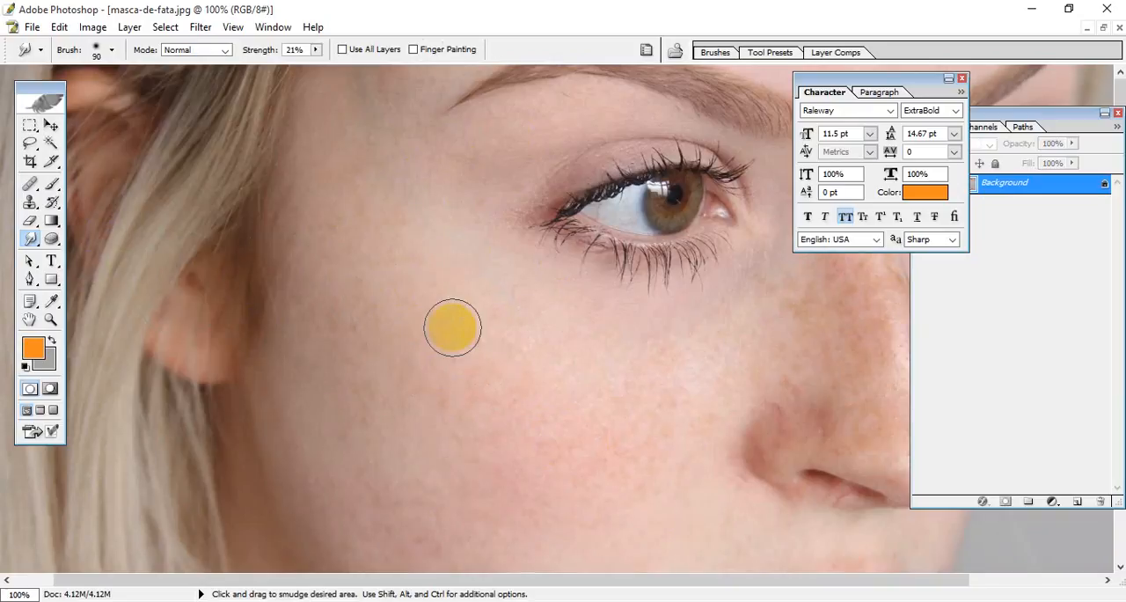
key(bracketright)
key(bracketright)
key(bracketright)
key(bracketright)
mouse_move(449, 348)
mouse_down()
mouse_move(465, 372)
mouse_move(370, 241)
mouse_move(372, 252)
mouse_up()
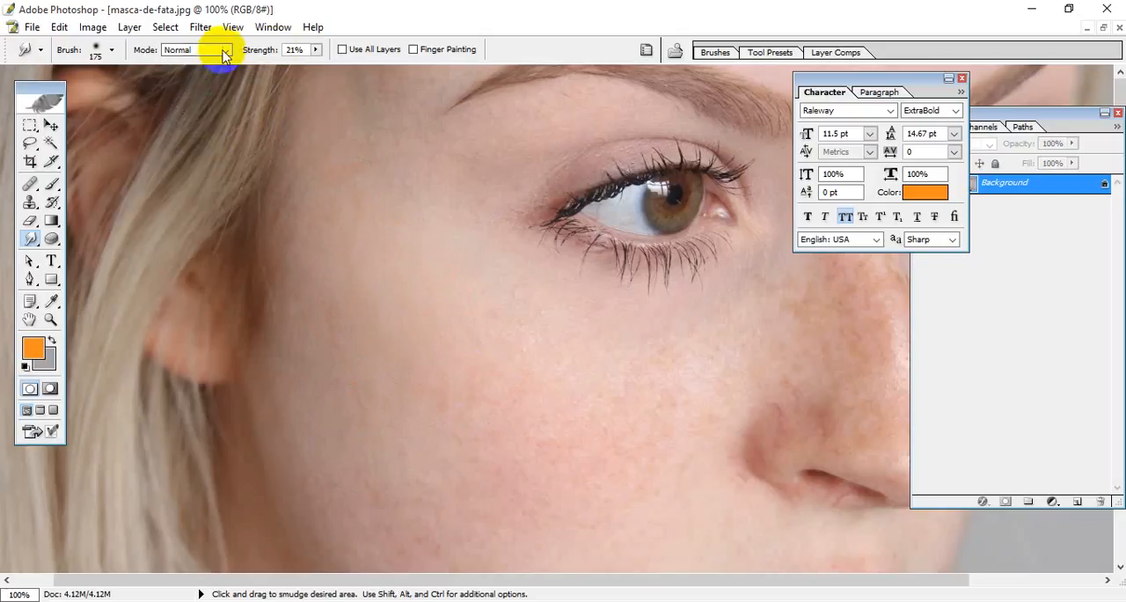
Step: Try smudging the cheek heavily at 74% strength, and undo the smudge strokes
click(315, 50)
drag(314, 65, 361, 65)
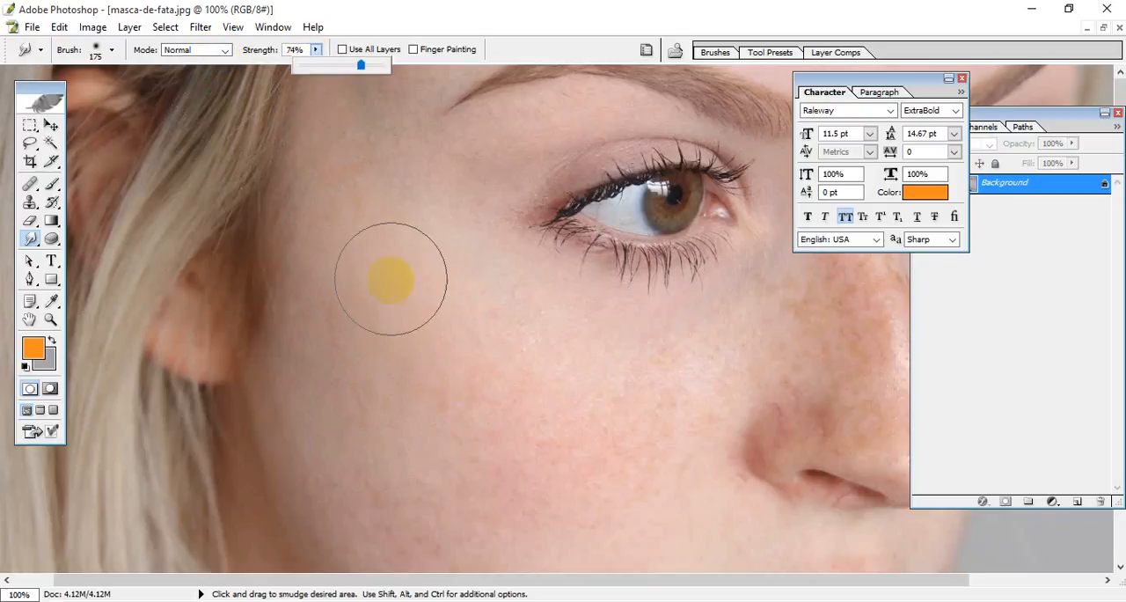
click(452, 424)
mouse_move(510, 363)
mouse_down()
mouse_move(521, 376)
mouse_move(535, 349)
mouse_move(564, 383)
mouse_move(649, 412)
mouse_move(648, 467)
mouse_up()
scroll(457, 409, down, 5)
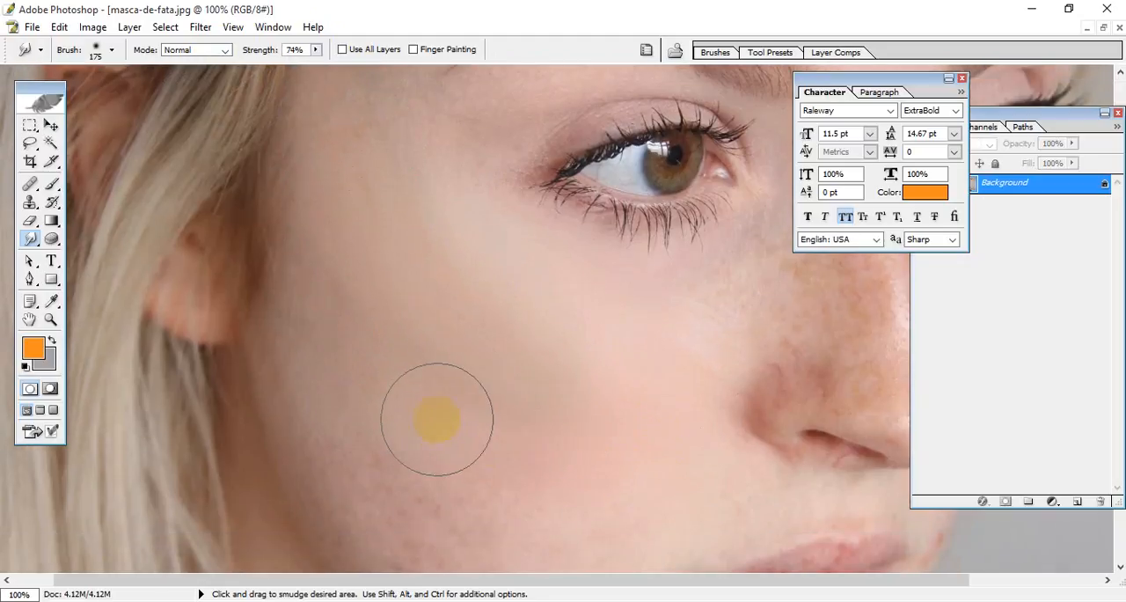
key(ctrl)
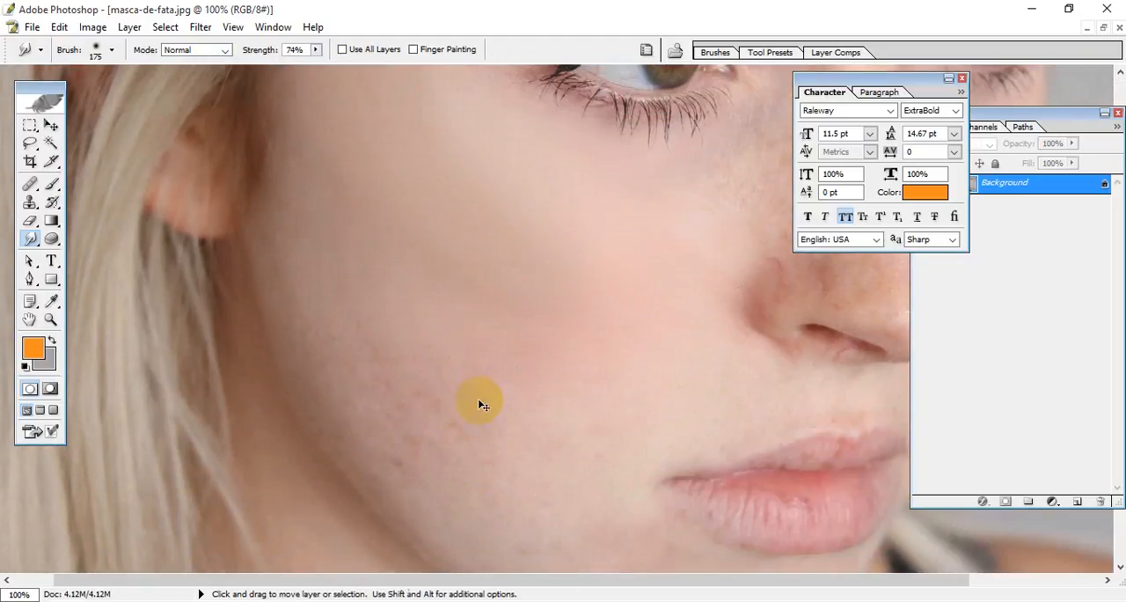
key(ctrl+alt+z)
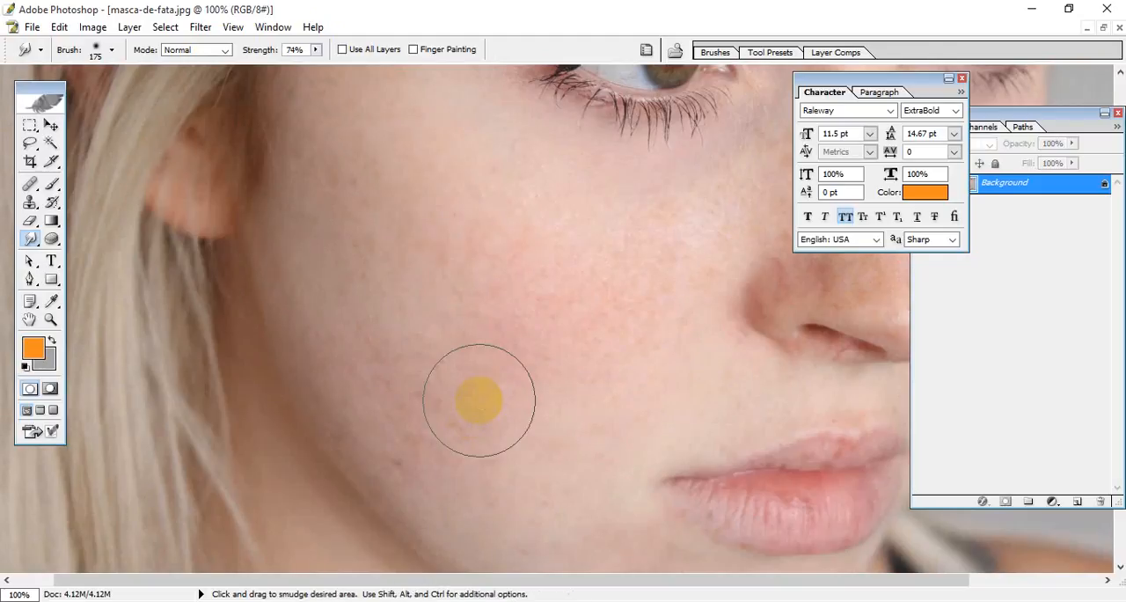
Step: Duplicate the Background layer and set the Smudge tool's strength to 18%
drag(1028, 186, 1077, 501)
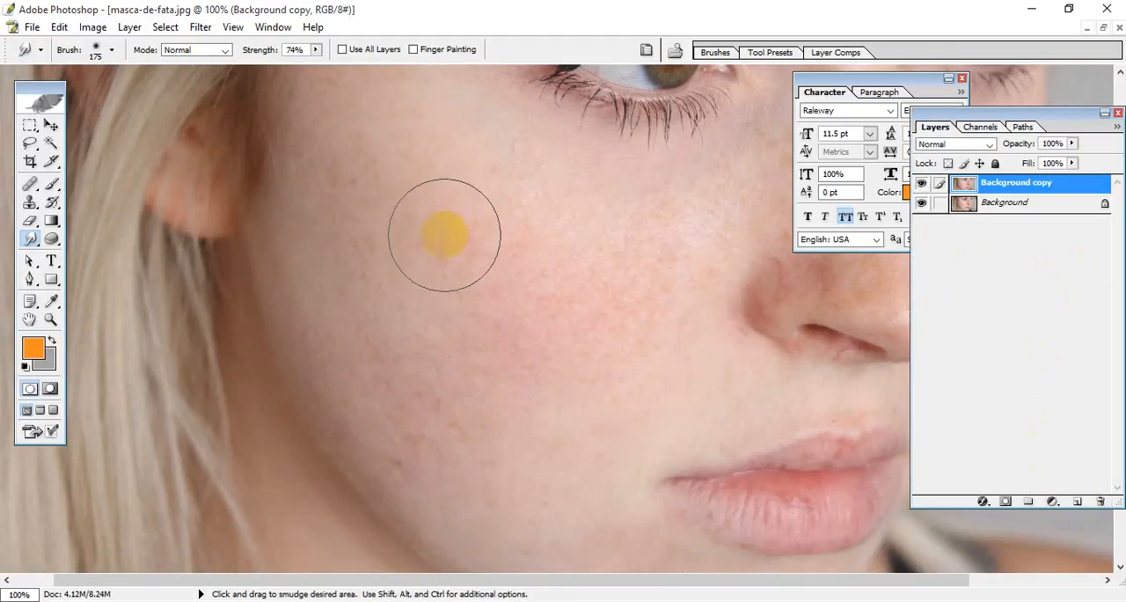
mouse_move(308, 64)
mouse_down()
mouse_move(261, 67)
mouse_move(270, 71)
mouse_up()
Step: Smudge the skin on the layer copy from beside the ear across the middle of the cheek
mouse_move(433, 214)
mouse_down()
mouse_move(448, 251)
mouse_move(439, 237)
mouse_move(422, 241)
mouse_move(402, 186)
mouse_move(362, 186)
mouse_up()
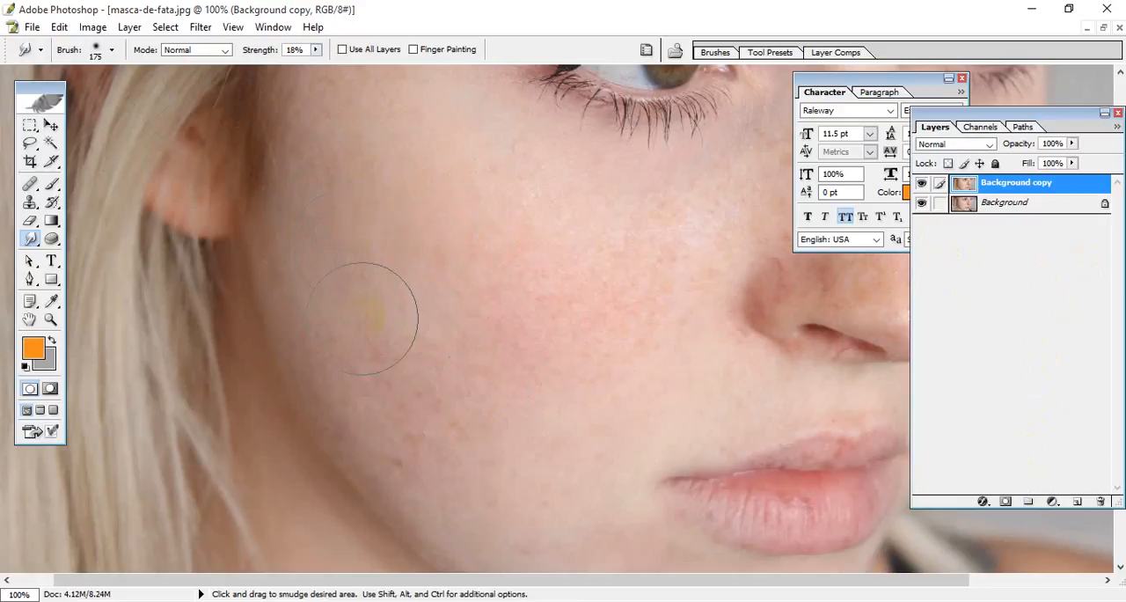
mouse_move(381, 268)
mouse_down()
mouse_move(426, 222)
mouse_move(568, 319)
mouse_move(508, 301)
mouse_move(518, 326)
mouse_move(532, 281)
mouse_move(526, 336)
mouse_move(530, 310)
mouse_move(543, 358)
mouse_move(533, 307)
mouse_up()
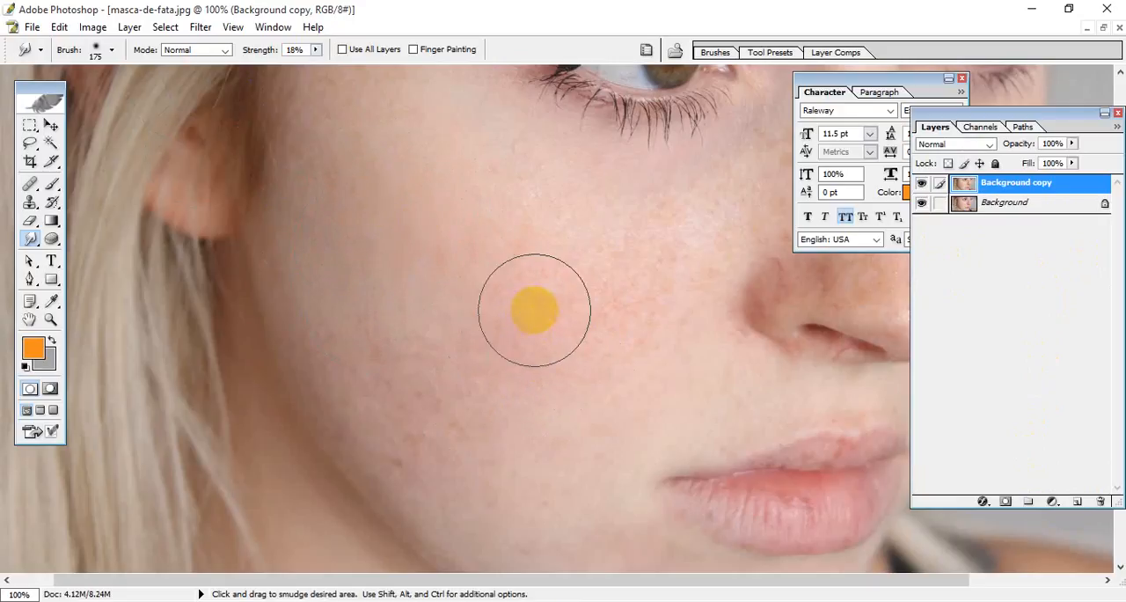
mouse_move(464, 414)
mouse_down()
mouse_move(456, 349)
mouse_move(418, 366)
mouse_up()
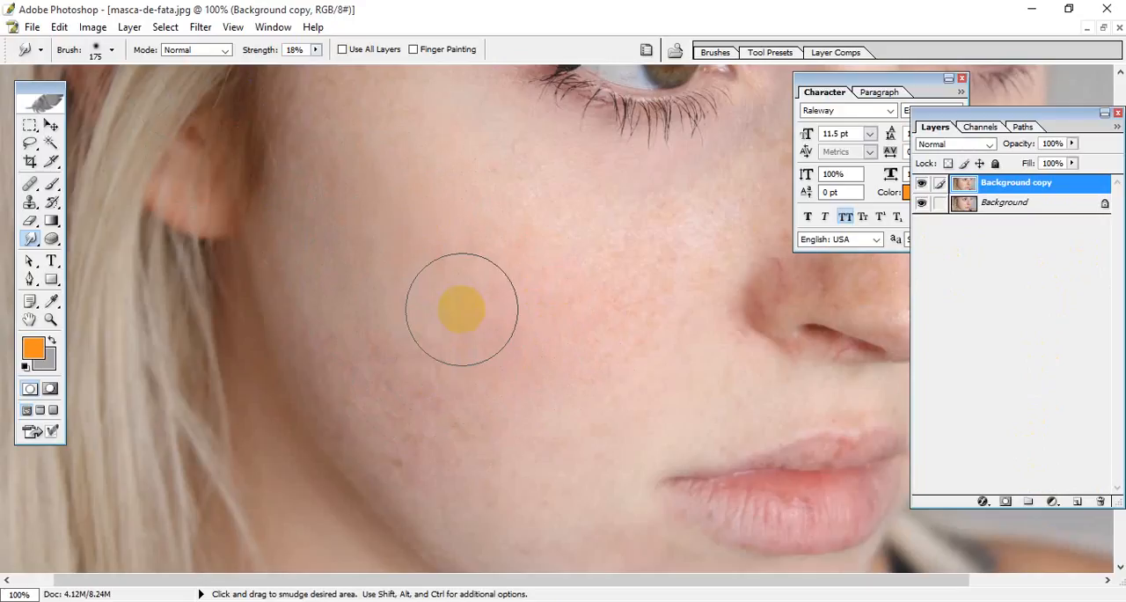
mouse_move(494, 325)
mouse_down()
mouse_move(521, 349)
mouse_move(438, 253)
mouse_move(559, 355)
mouse_move(438, 220)
mouse_move(406, 257)
mouse_move(397, 176)
mouse_up()
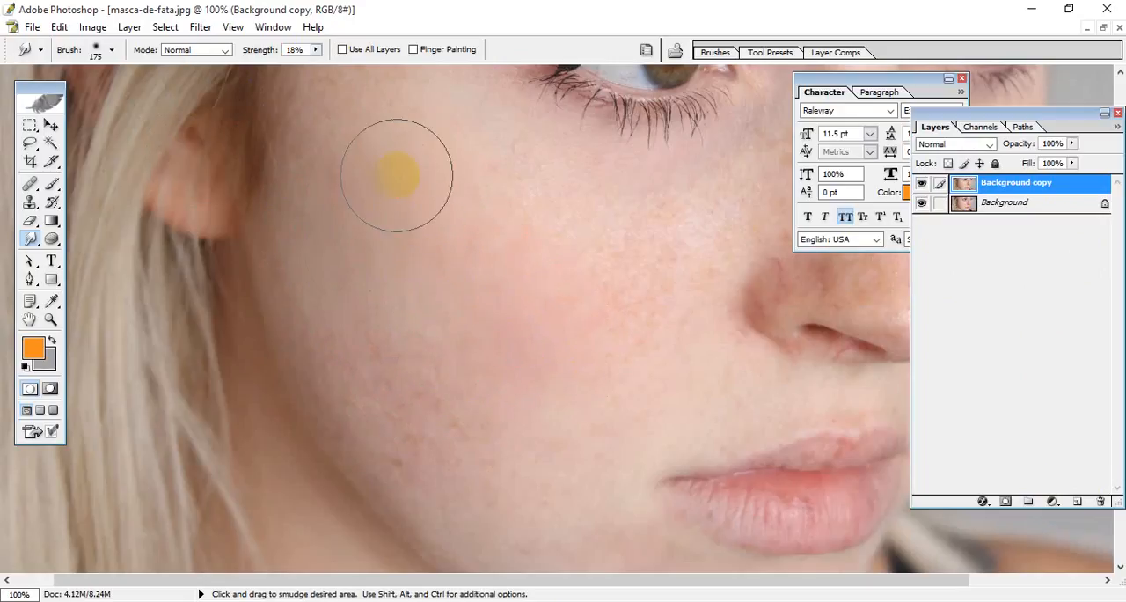
Step: Smudge the spots on the lower cheek and along the jawline to smooth the skin
scroll(520, 295, down, 3)
mouse_move(447, 320)
mouse_down()
mouse_move(454, 356)
mouse_move(400, 326)
mouse_move(397, 297)
mouse_move(455, 300)
mouse_move(411, 336)
mouse_move(336, 217)
mouse_up()
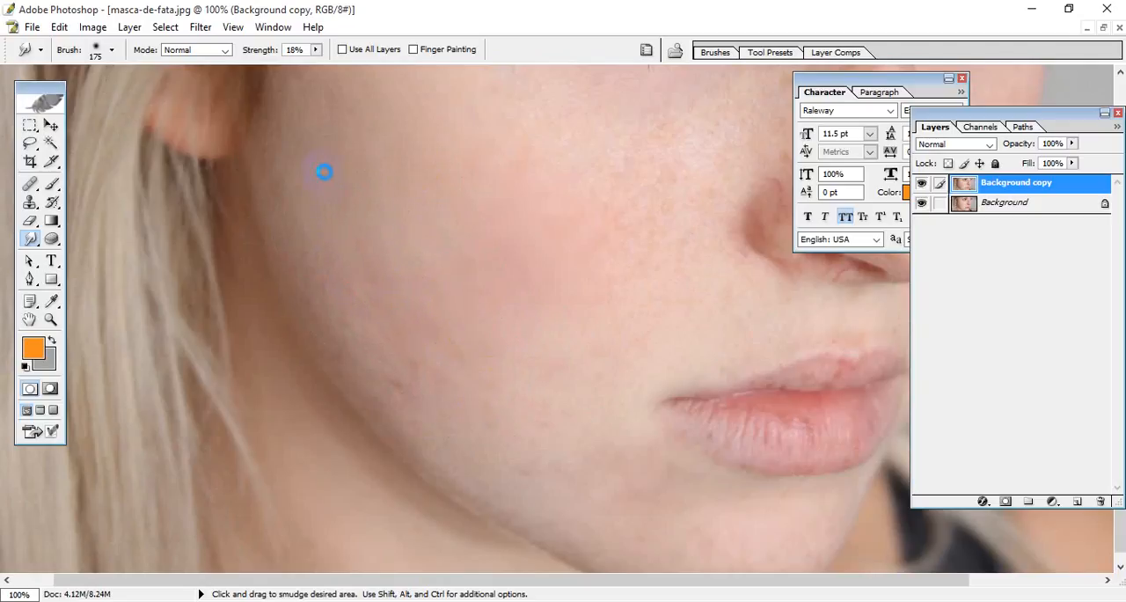
mouse_move(512, 427)
mouse_down()
mouse_move(510, 382)
mouse_move(465, 344)
mouse_move(428, 342)
mouse_move(435, 332)
mouse_move(445, 341)
mouse_up()
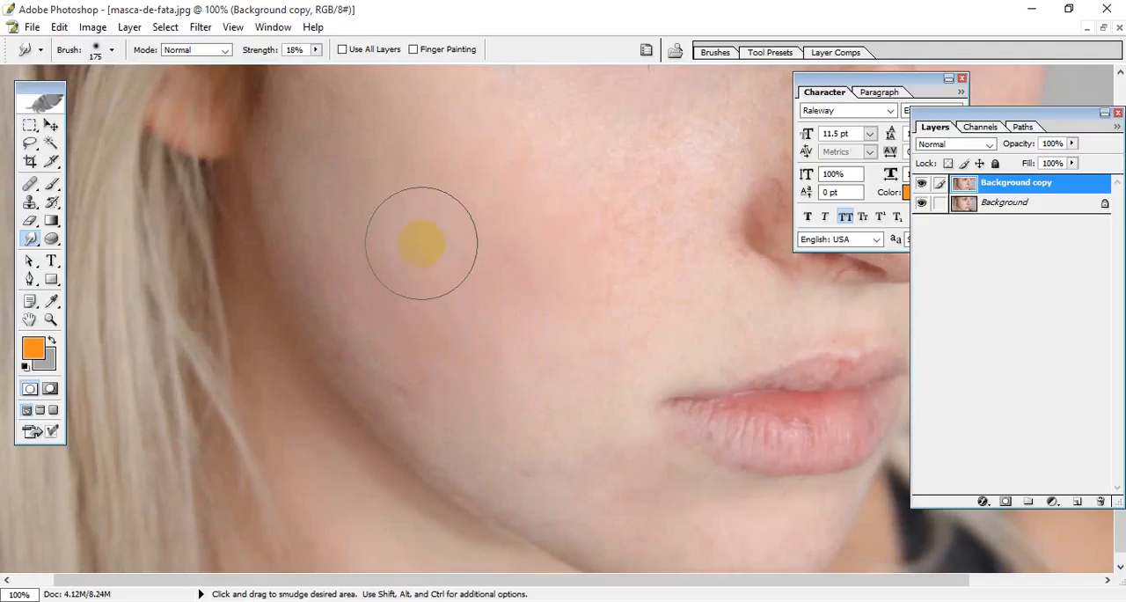
mouse_move(424, 244)
mouse_down()
mouse_move(407, 254)
mouse_move(440, 255)
mouse_up()
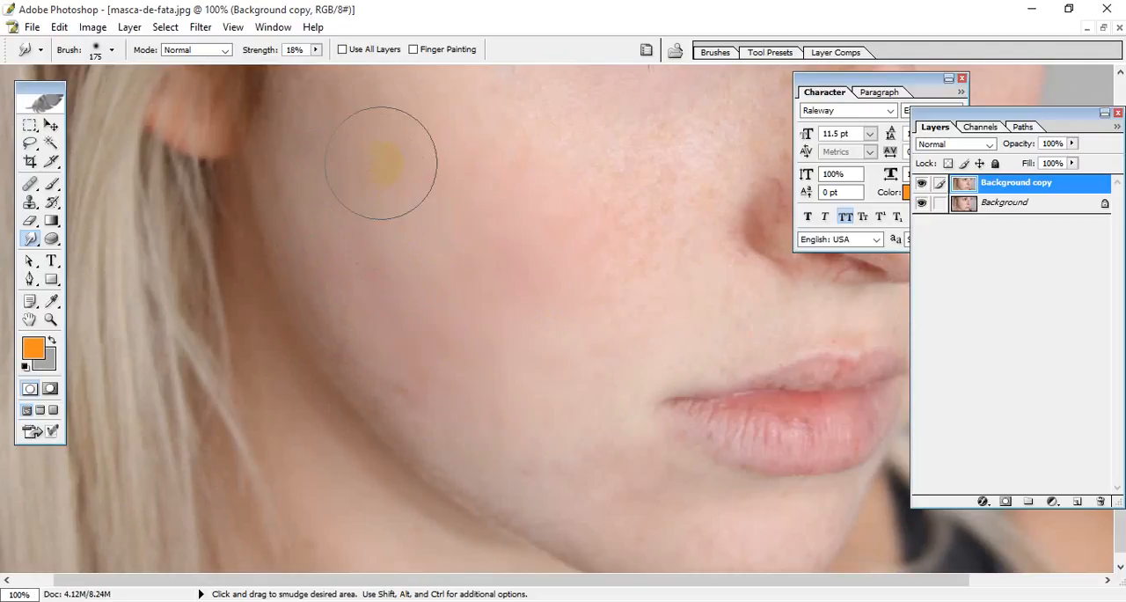
drag(392, 154, 366, 164)
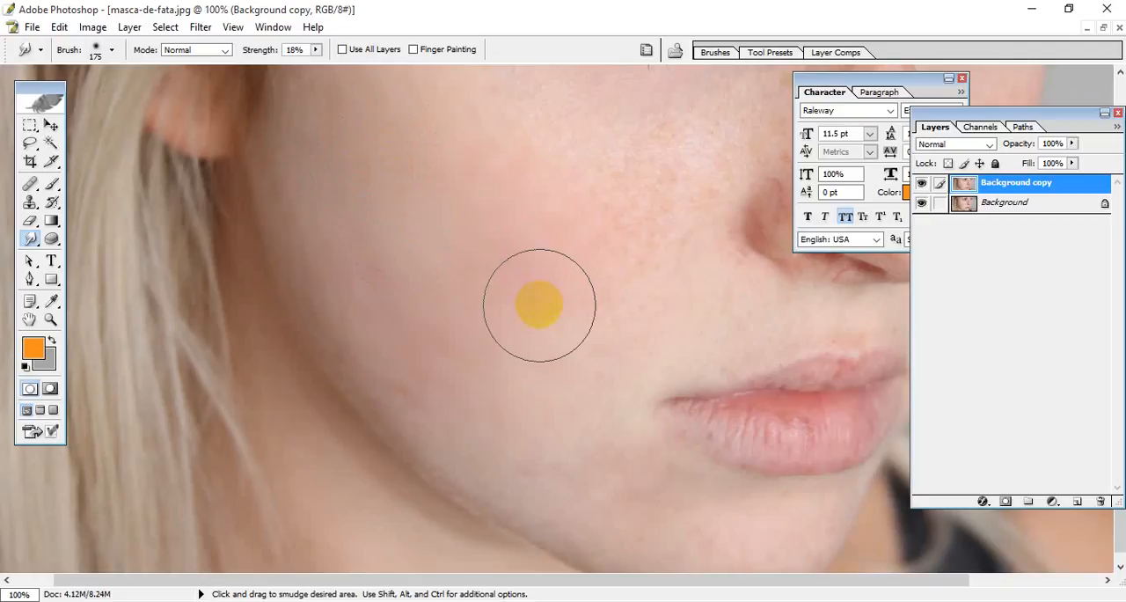
drag(521, 290, 339, 279)
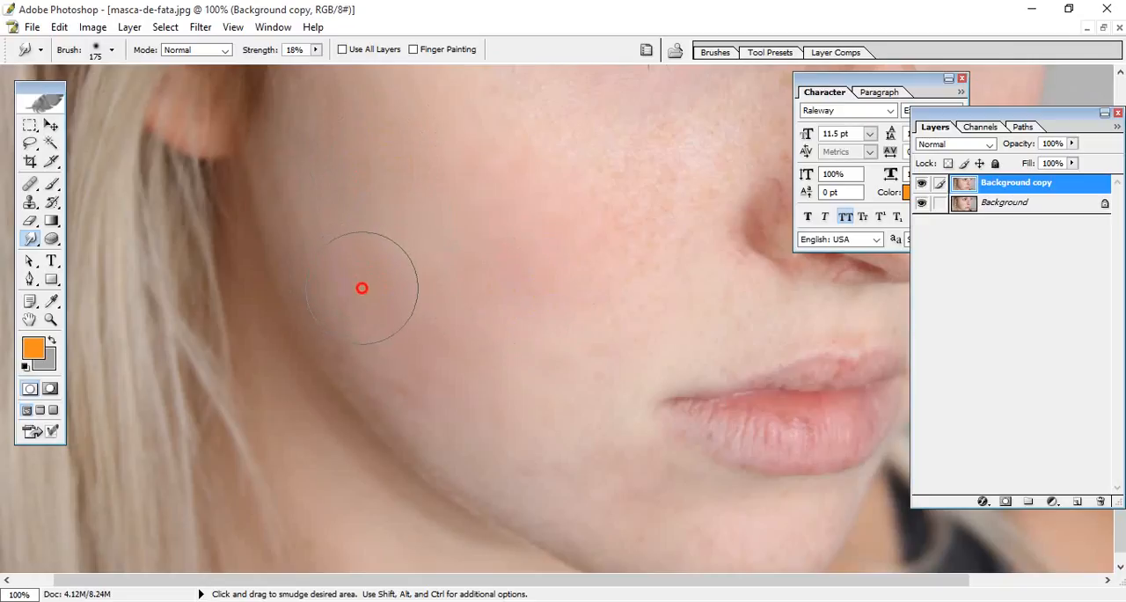
mouse_move(509, 426)
mouse_down()
mouse_move(530, 382)
mouse_move(488, 406)
mouse_move(449, 377)
mouse_up()
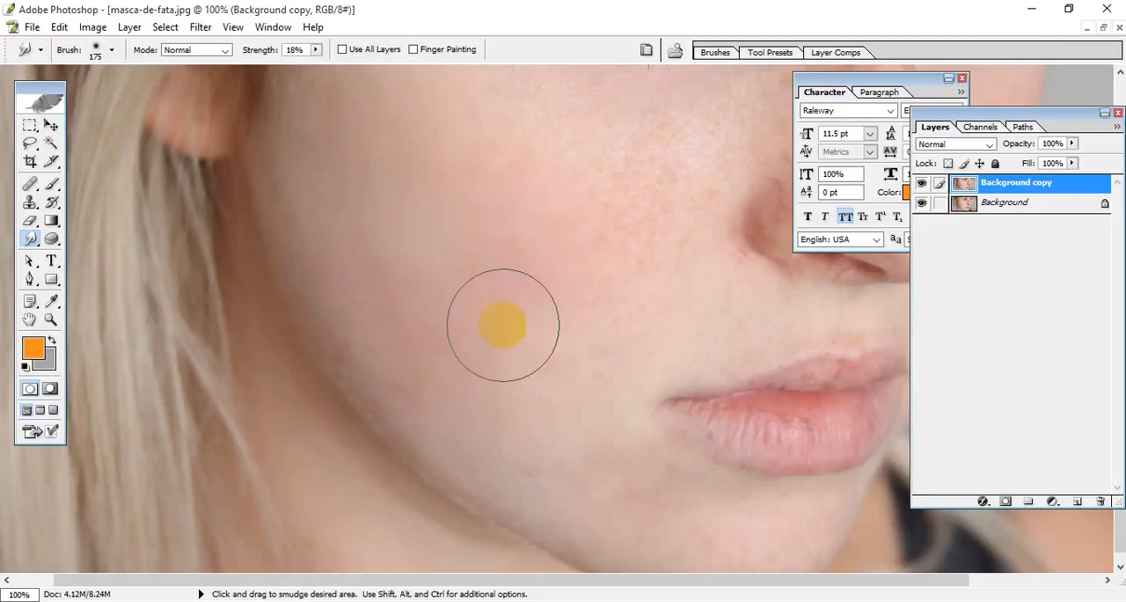
Step: Blend the remaining uneven skin between the jawline and the centre of the cheek with more Smudge strokes
mouse_move(485, 320)
mouse_down()
mouse_move(485, 340)
mouse_move(470, 337)
mouse_move(487, 339)
mouse_move(414, 295)
mouse_move(416, 262)
mouse_move(384, 281)
mouse_move(413, 269)
mouse_move(412, 213)
mouse_up()
mouse_move(502, 201)
mouse_down()
mouse_move(563, 206)
mouse_move(493, 241)
mouse_move(495, 166)
mouse_move(467, 151)
mouse_move(483, 148)
mouse_move(489, 168)
mouse_up()
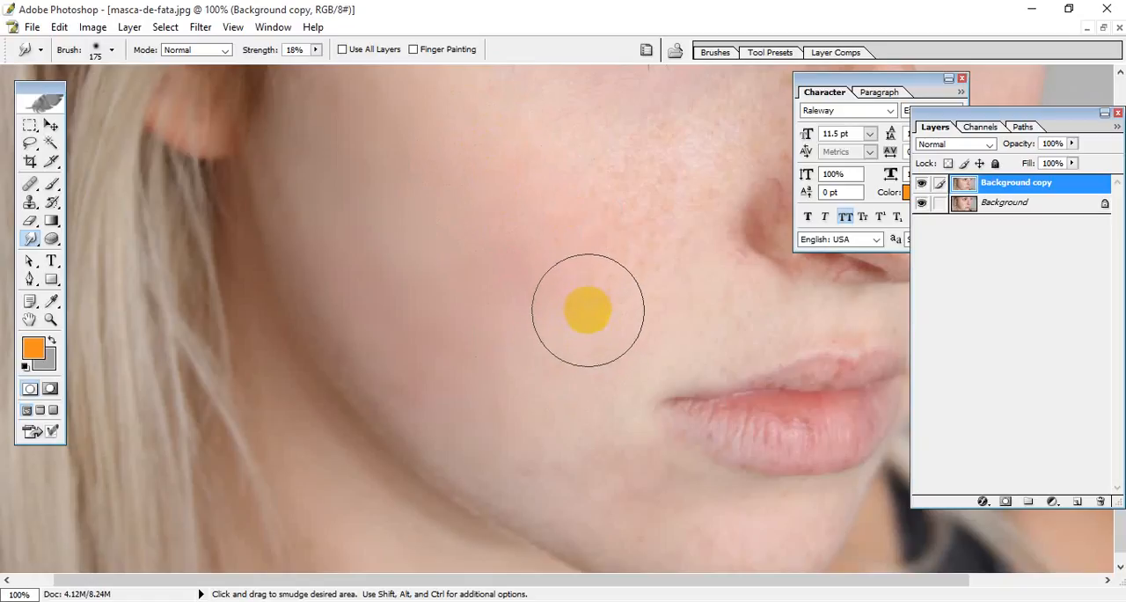
mouse_move(583, 311)
mouse_down()
mouse_move(596, 284)
mouse_move(571, 307)
mouse_move(604, 284)
mouse_move(586, 294)
mouse_up()
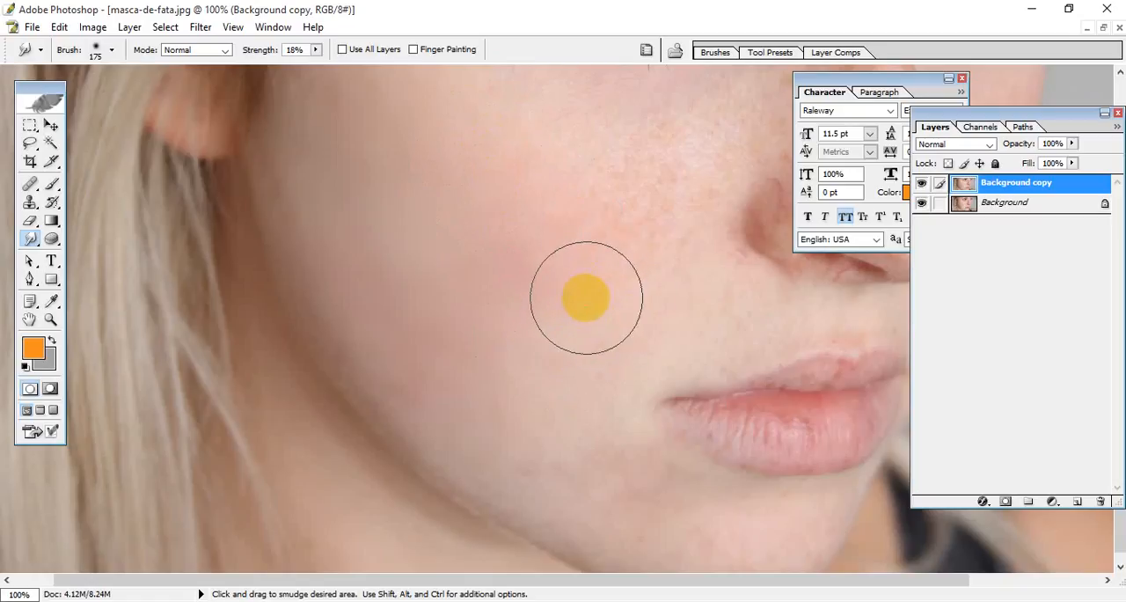
mouse_move(518, 393)
mouse_down()
mouse_move(528, 414)
mouse_move(589, 335)
mouse_move(552, 363)
mouse_move(535, 302)
mouse_move(571, 269)
mouse_move(546, 234)
mouse_move(557, 239)
mouse_move(493, 224)
mouse_move(470, 166)
mouse_move(450, 150)
mouse_move(478, 156)
mouse_move(466, 169)
mouse_up()
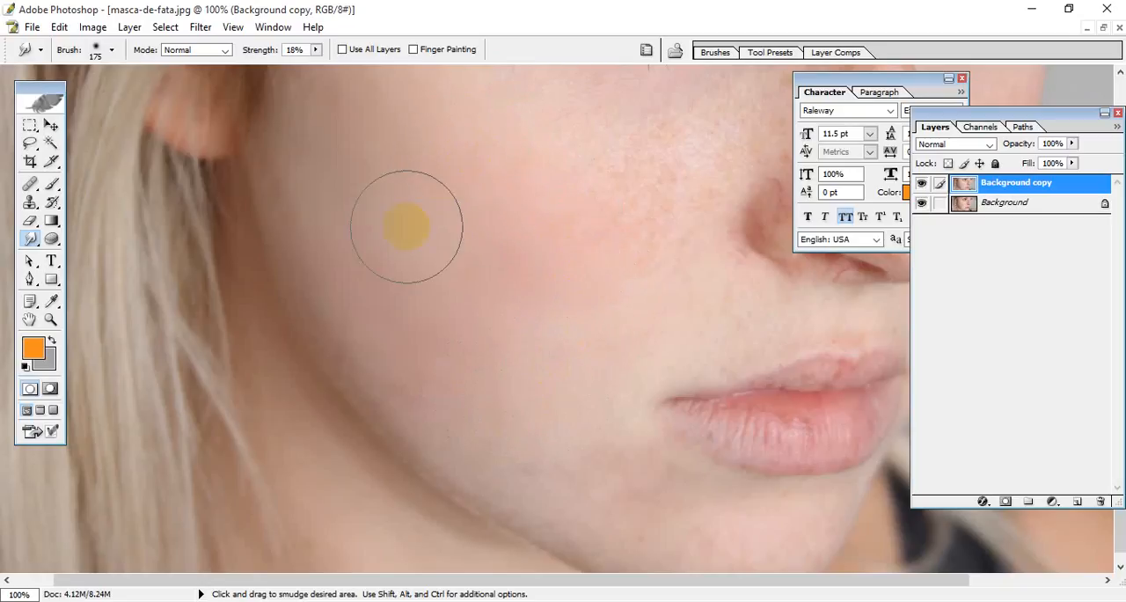
mouse_move(407, 223)
mouse_down()
mouse_move(397, 226)
mouse_move(403, 217)
mouse_up()
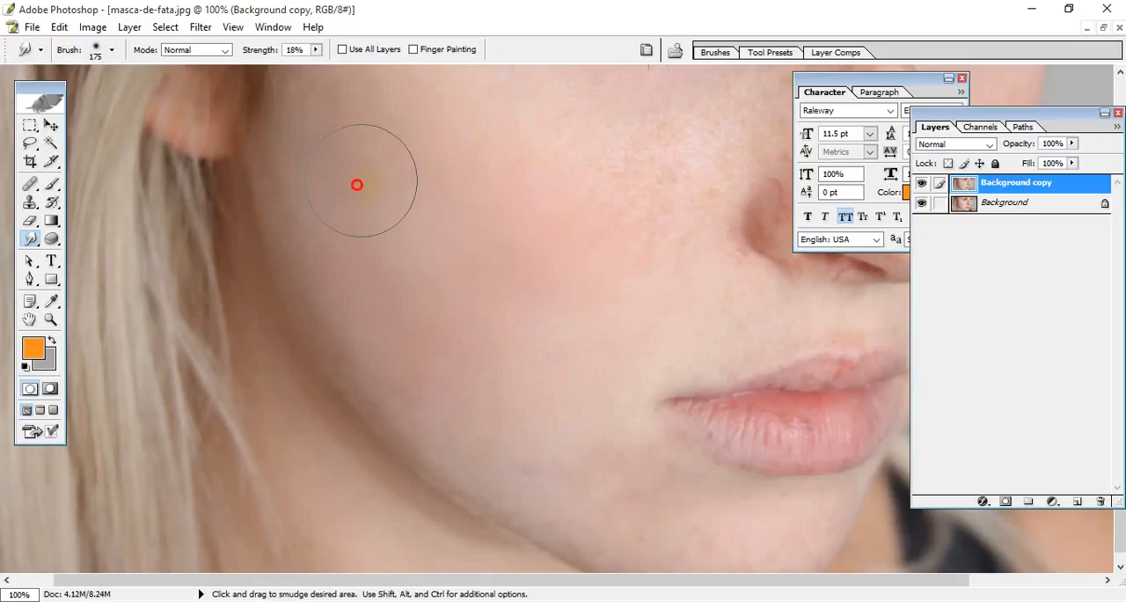
mouse_move(379, 290)
mouse_down()
mouse_move(374, 344)
mouse_move(413, 311)
mouse_move(372, 282)
mouse_move(420, 247)
mouse_up()
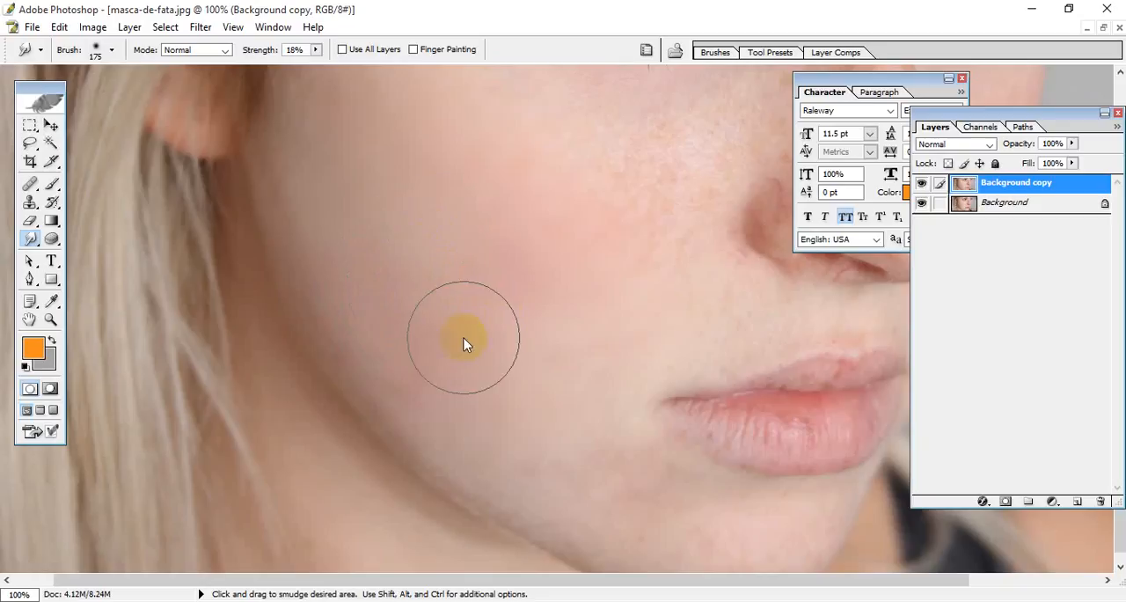
Step: Smudge the skin at the temple beside the eye and touch up the lower cheek
scroll(576, 338, up, 5)
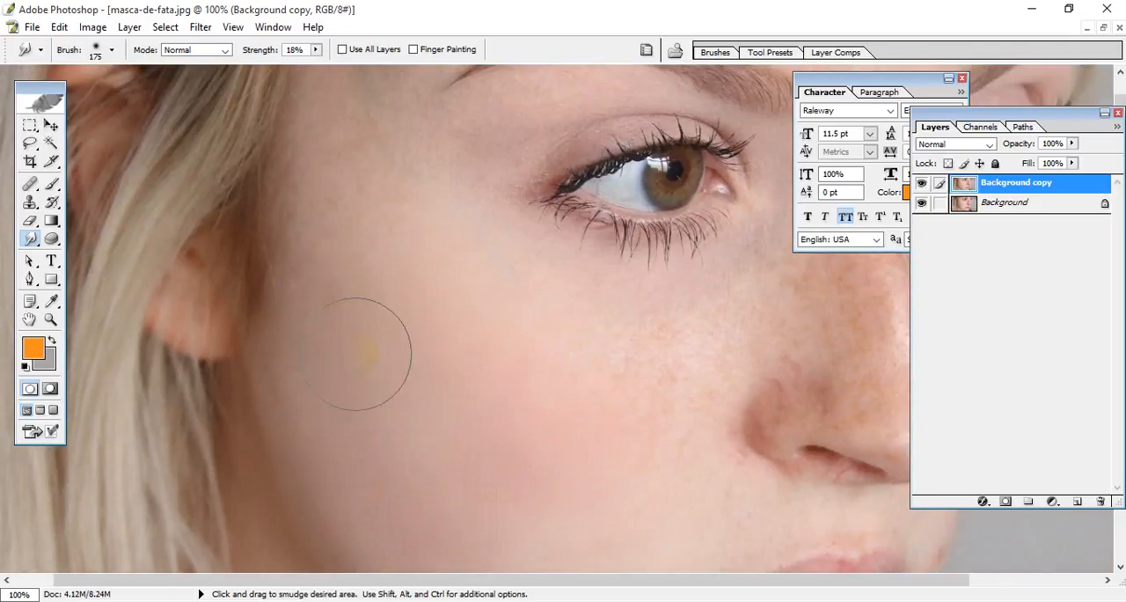
mouse_move(360, 223)
mouse_down()
mouse_move(368, 204)
mouse_move(378, 223)
mouse_move(375, 208)
mouse_move(386, 208)
mouse_up()
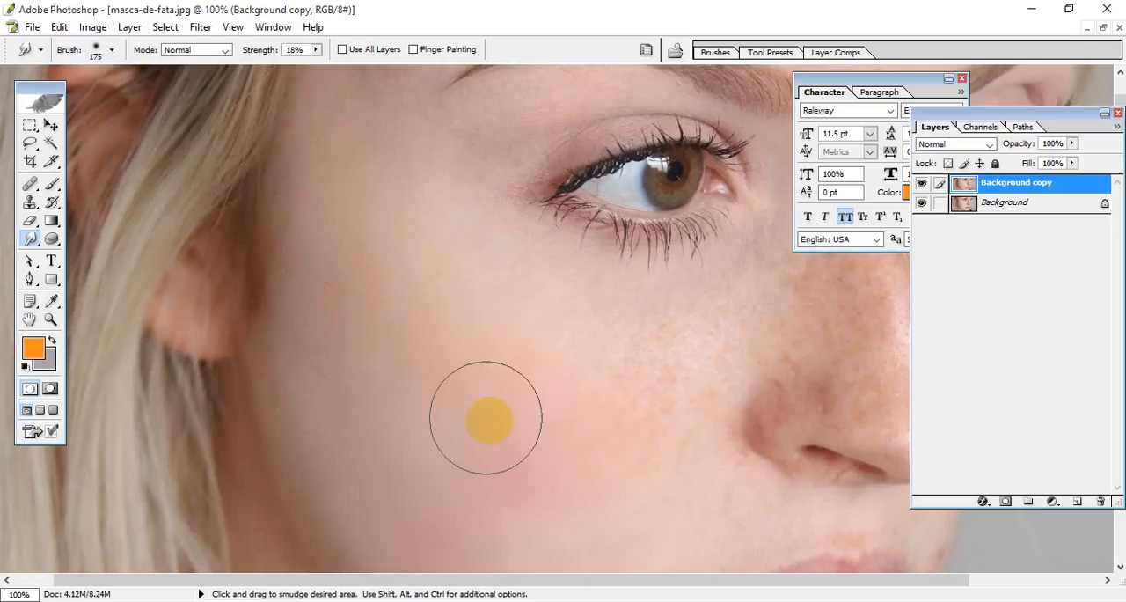
scroll(502, 390, down, 5)
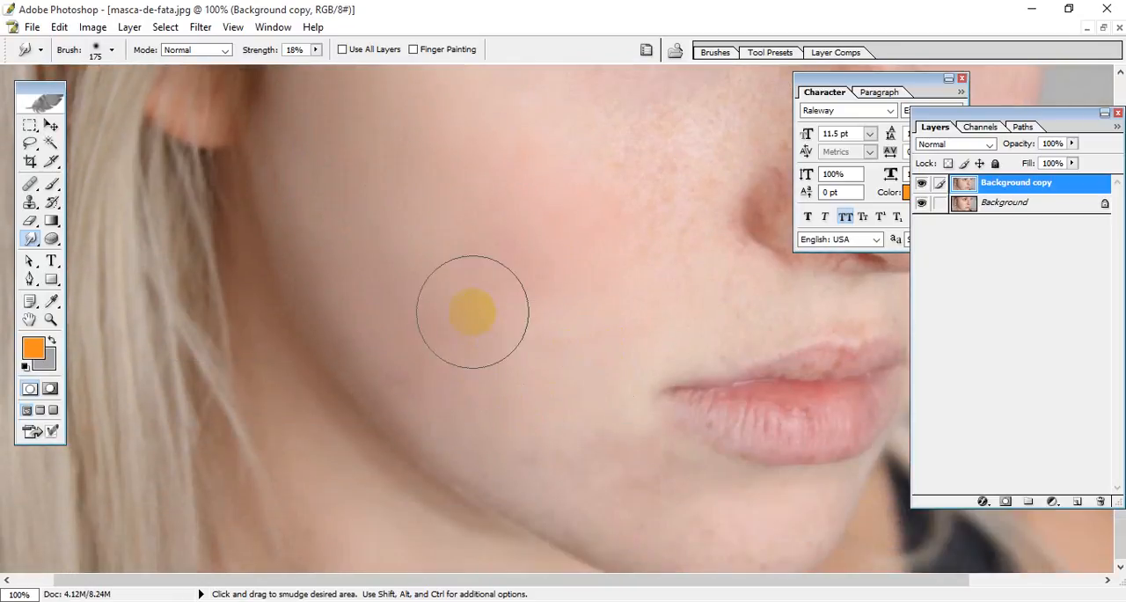
mouse_move(431, 336)
mouse_down()
mouse_move(417, 347)
mouse_move(432, 353)
mouse_move(433, 282)
mouse_move(413, 300)
mouse_move(395, 260)
mouse_move(397, 278)
mouse_up()
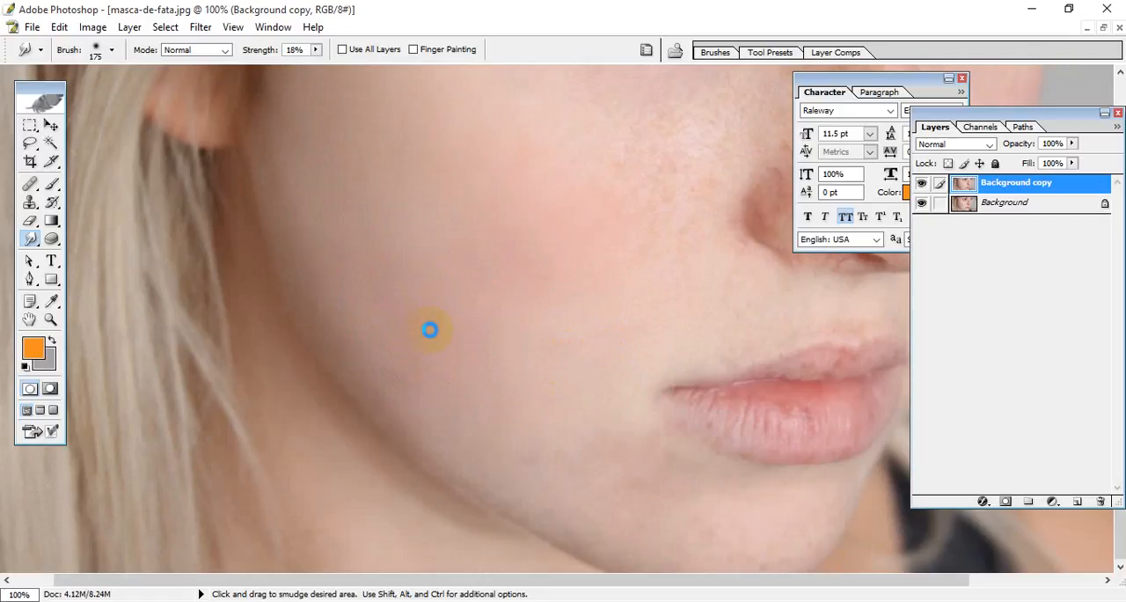
Step: Smudge the freckled cheek area beneath the eye and beside the nose, and check the smoothed cheek
scroll(588, 307, up, 5)
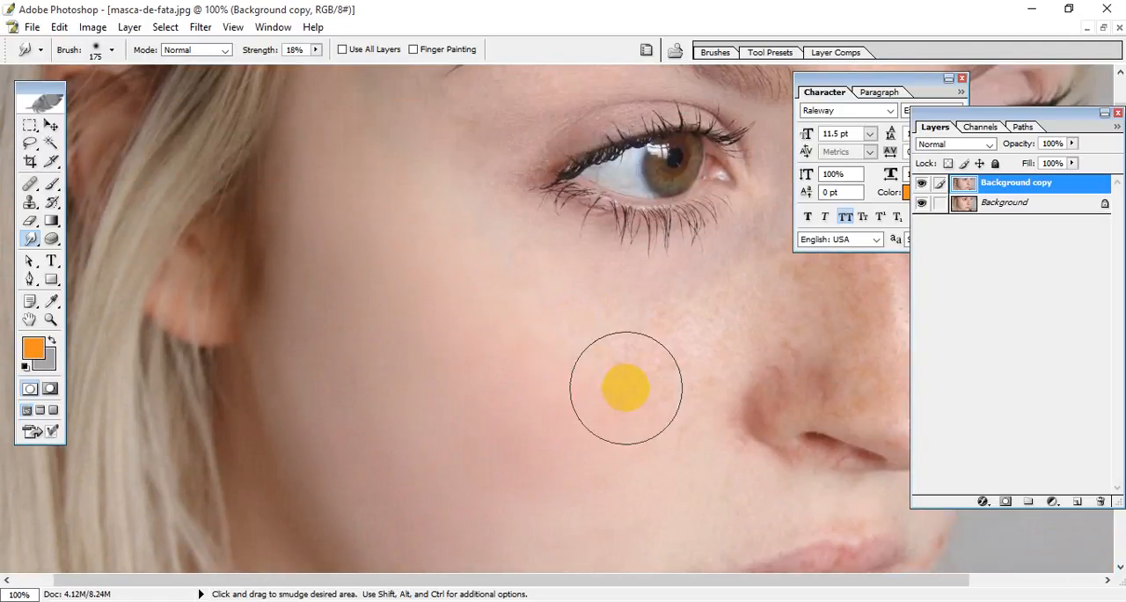
drag(626, 390, 650, 368)
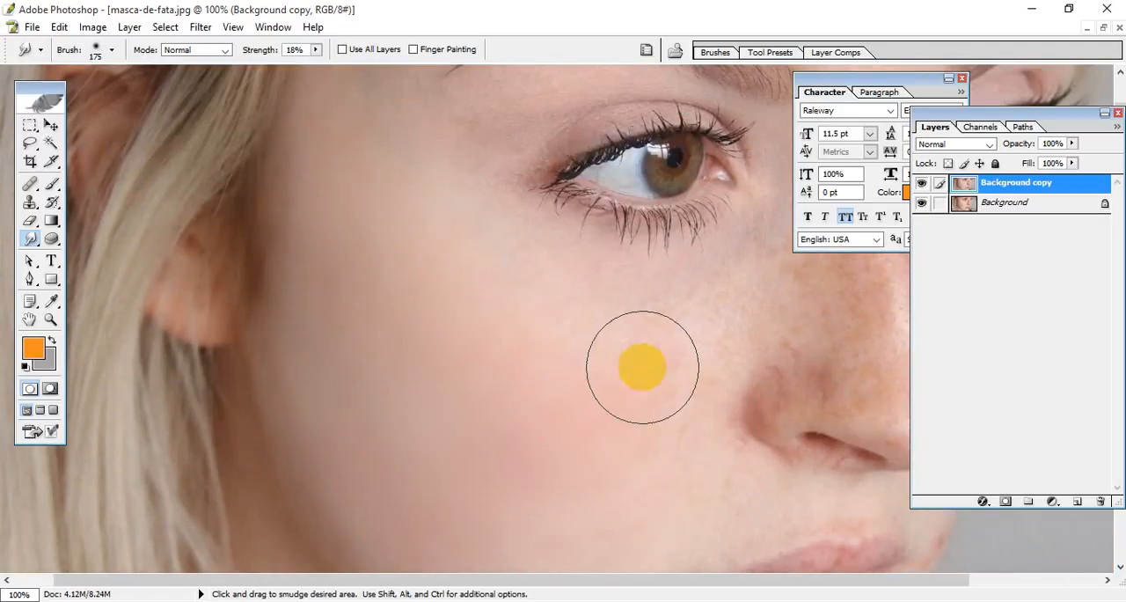
drag(637, 364, 633, 392)
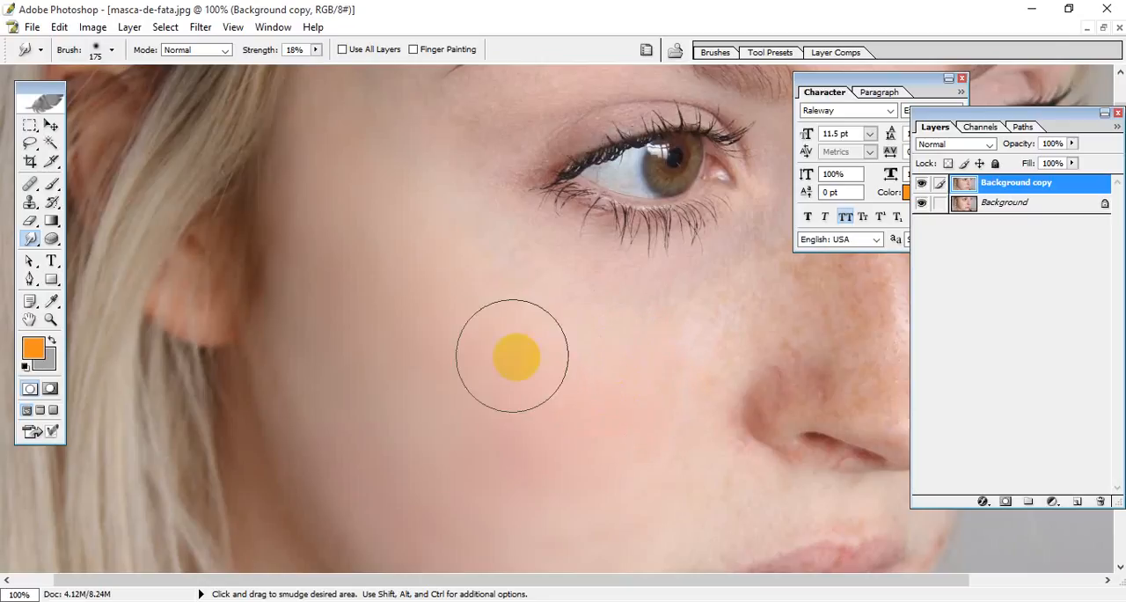
scroll(512, 356, down, 5)
scroll(507, 313, up, 5)
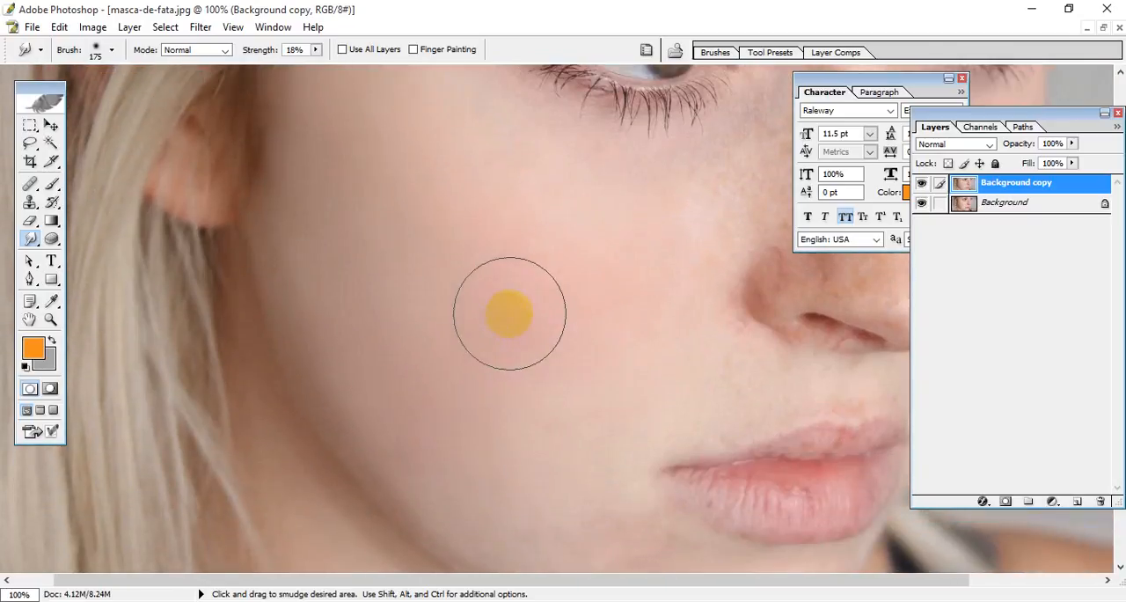
mouse_move(575, 306)
mouse_down()
mouse_move(536, 251)
mouse_move(573, 274)
mouse_move(558, 272)
mouse_up()
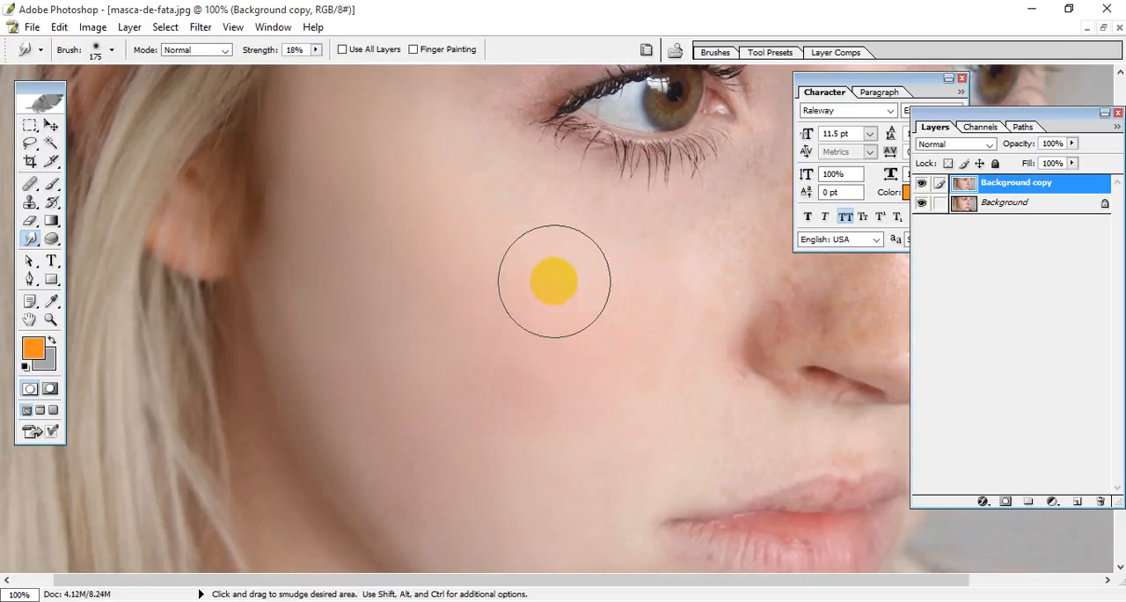
scroll(539, 298, down, 1)
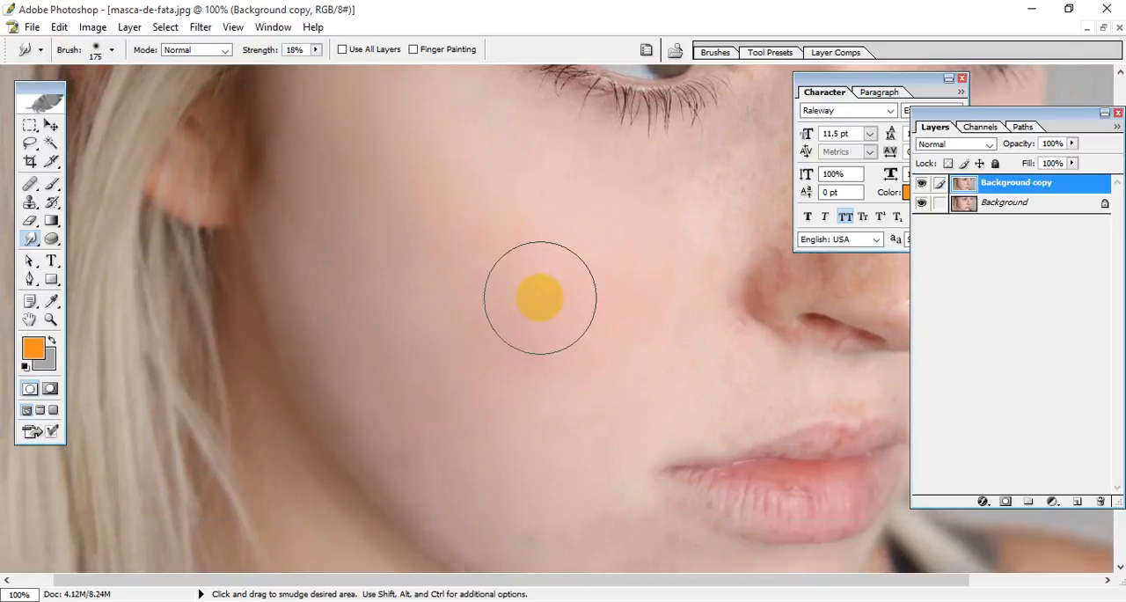
scroll(540, 297, up, 4)
scroll(476, 305, up, 3)
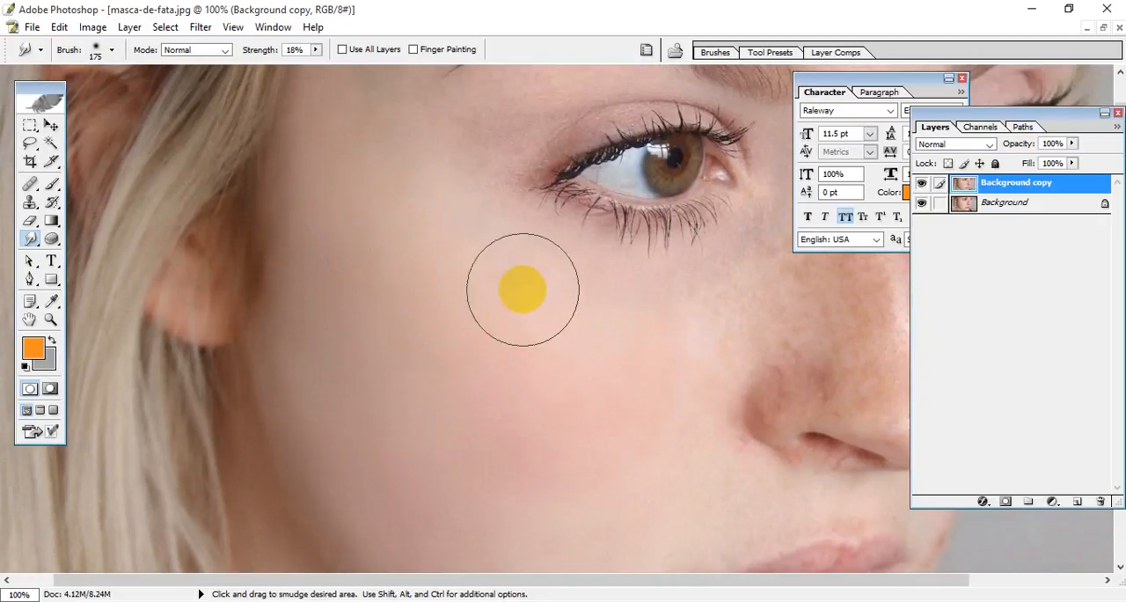
Step: Smudge the upper cheek below the eye and blend the middle of the cheek toward the nose
mouse_move(522, 289)
mouse_down()
mouse_move(472, 264)
mouse_move(497, 271)
mouse_up()
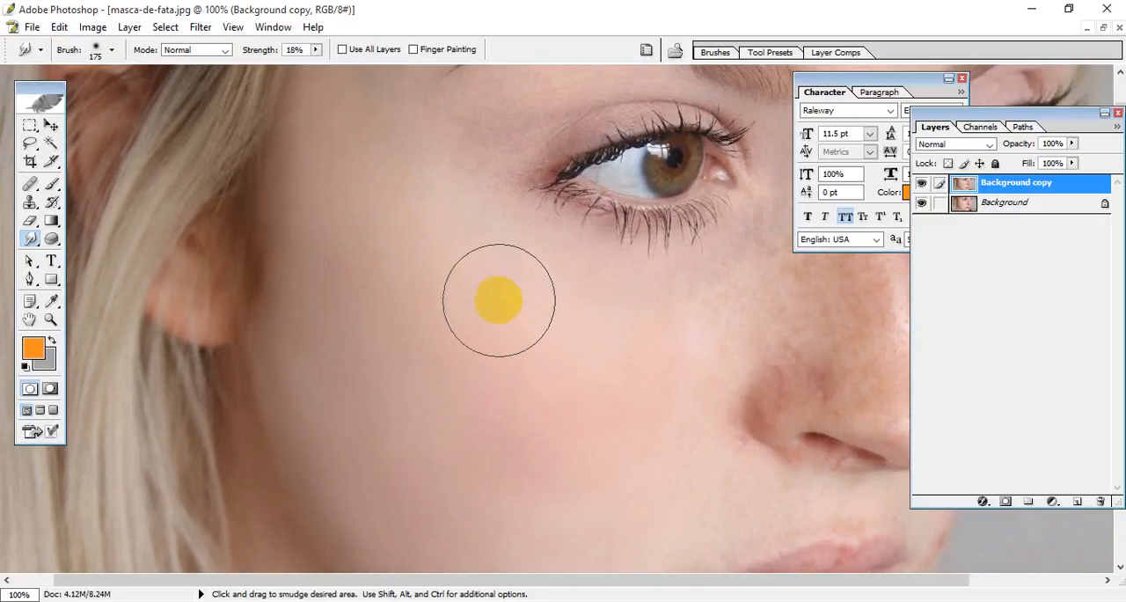
scroll(420, 226, down, 5)
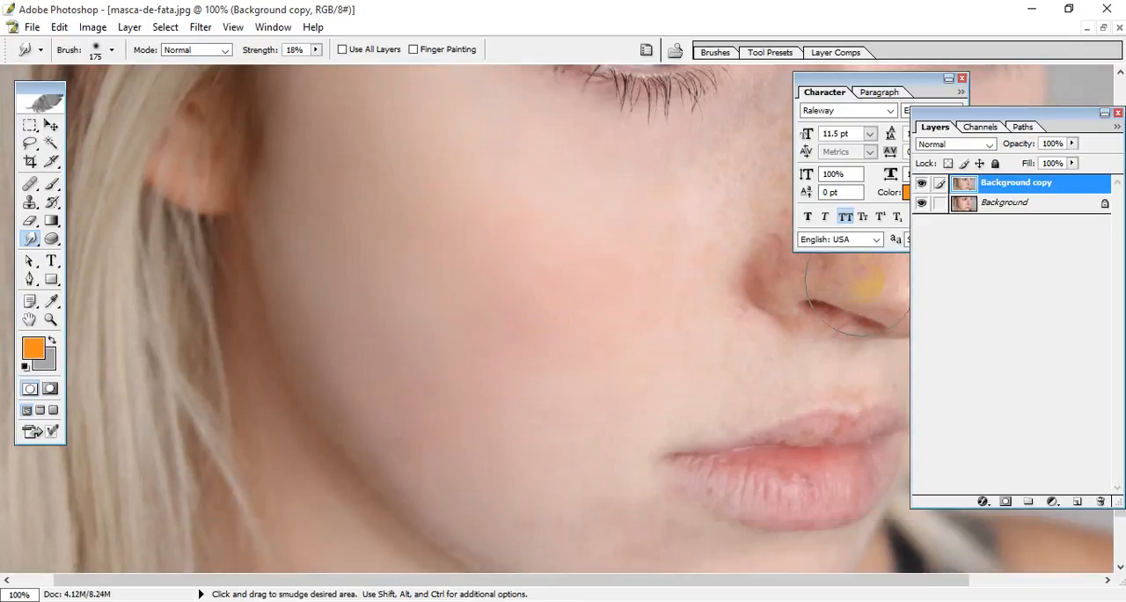
key(ctrl+minus)
key(ctrl+minus)
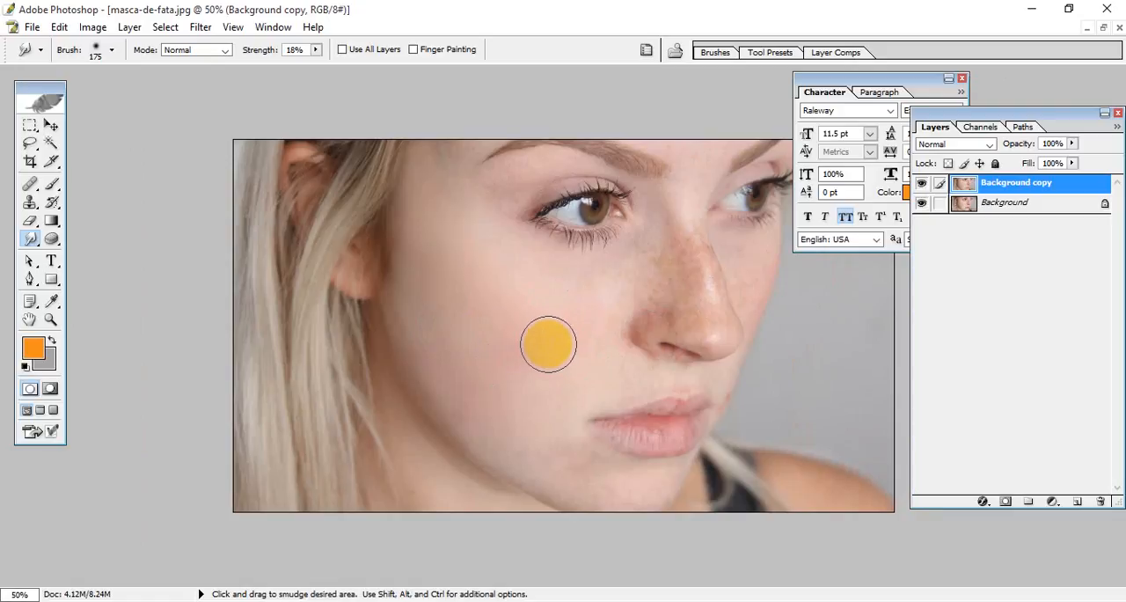
drag(528, 315, 529, 321)
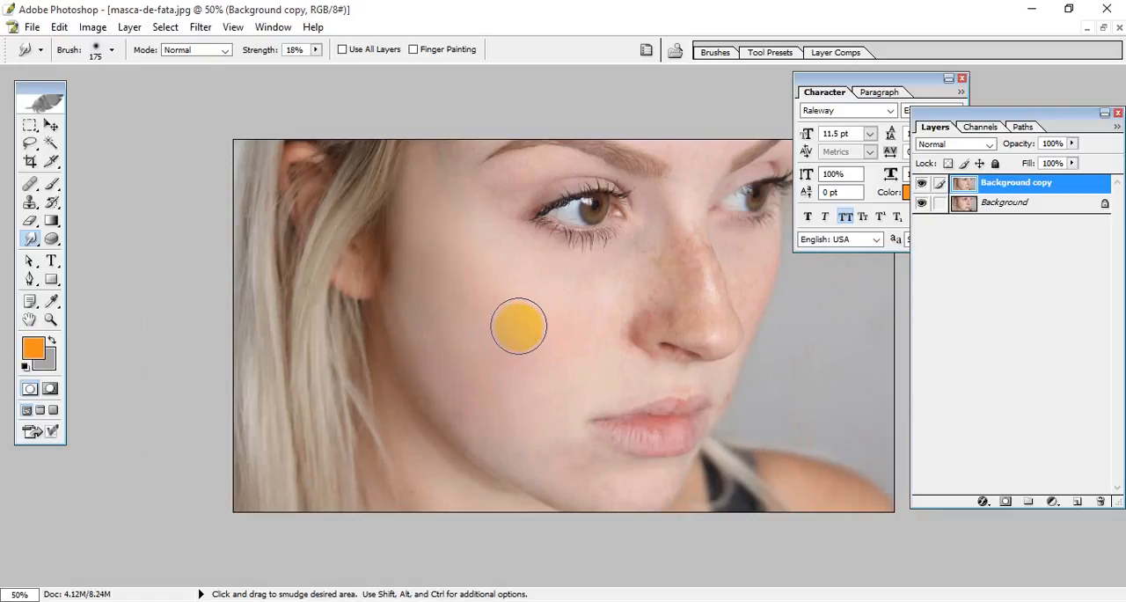
mouse_move(519, 327)
mouse_down()
mouse_move(529, 347)
mouse_move(516, 317)
mouse_move(572, 354)
mouse_up()
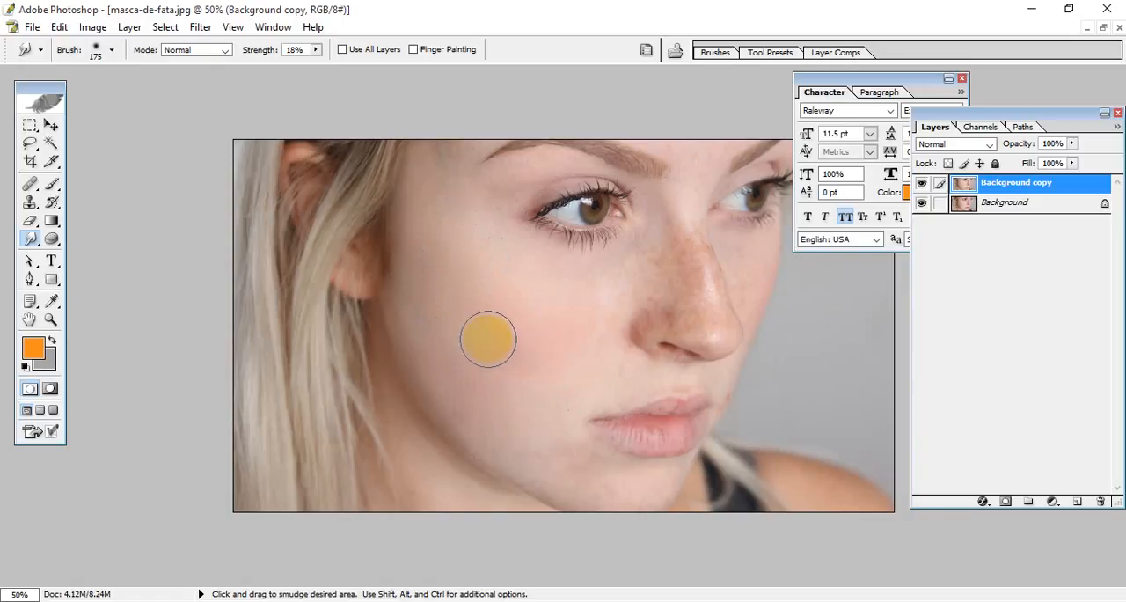
Step: Smudge the side of the face from the temple down to the lower cheek and blend the mid-cheek
scroll(489, 338, up, 4)
scroll(489, 337, down, 4)
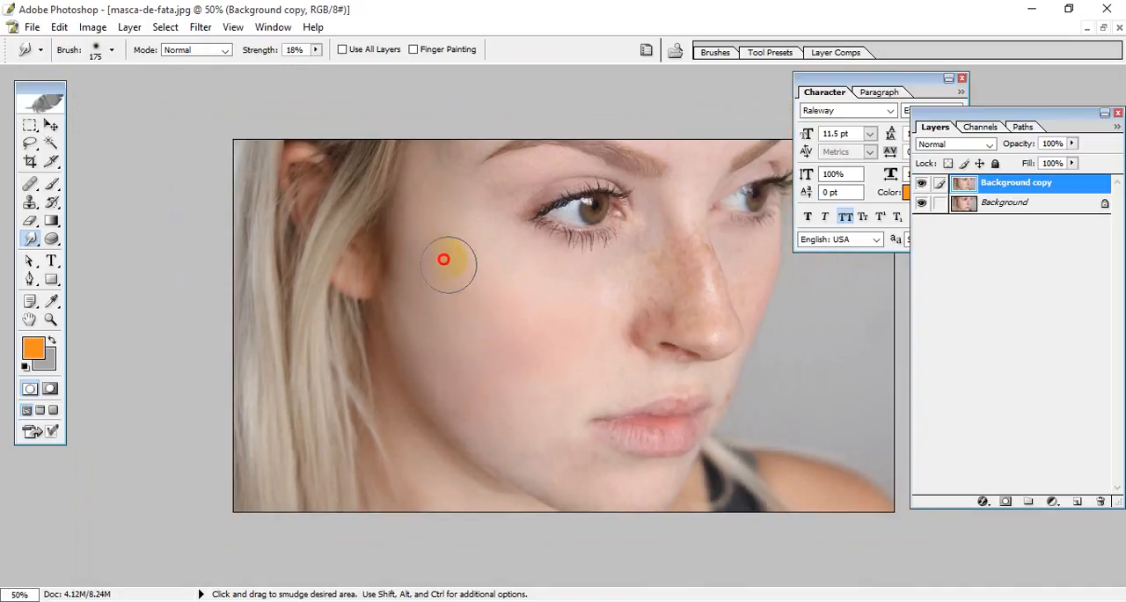
mouse_move(465, 261)
mouse_down()
mouse_move(512, 318)
mouse_move(583, 331)
mouse_move(489, 408)
mouse_up()
key(ctrl+plus)
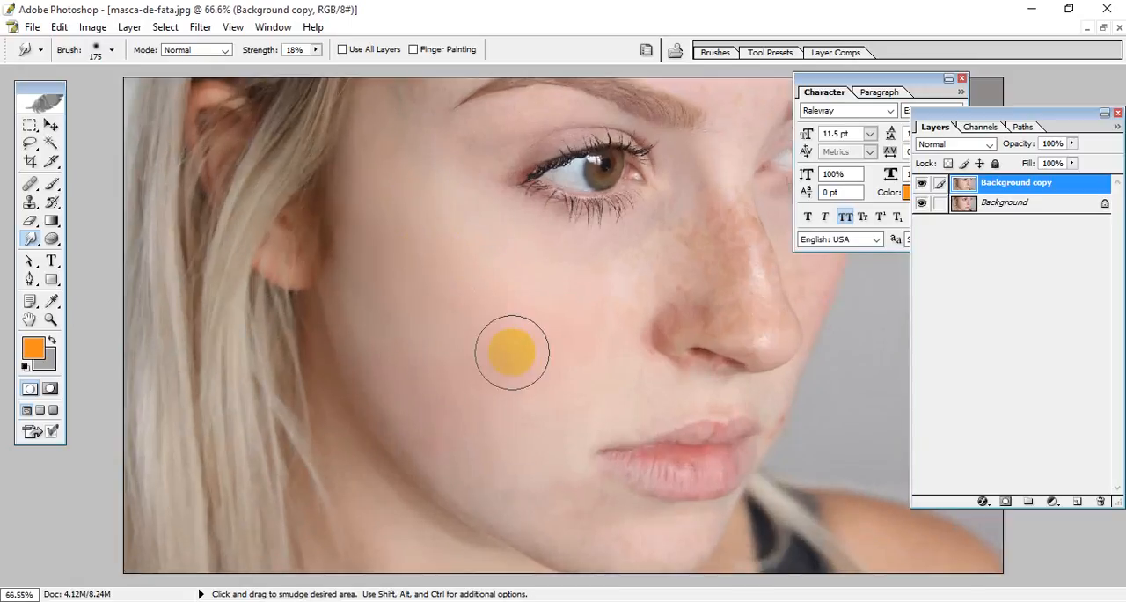
mouse_move(512, 351)
mouse_down()
mouse_move(661, 242)
mouse_move(630, 293)
mouse_move(483, 340)
mouse_move(505, 330)
mouse_up()
scroll(507, 333, up, 3)
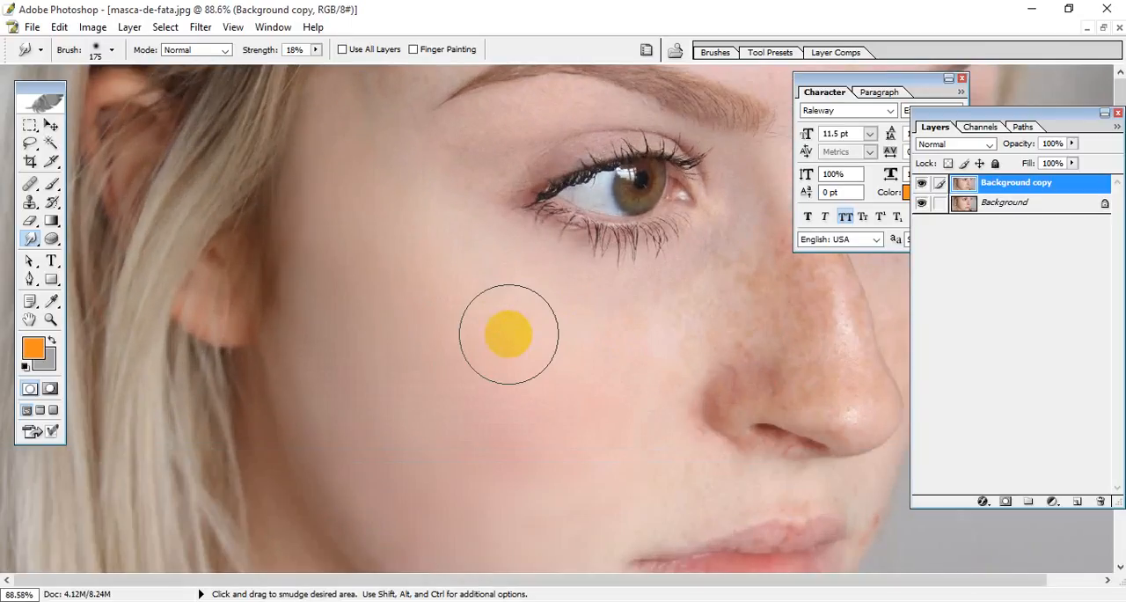
scroll(490, 337, down, 8)
scroll(490, 336, up, 5)
scroll(479, 313, up, 4)
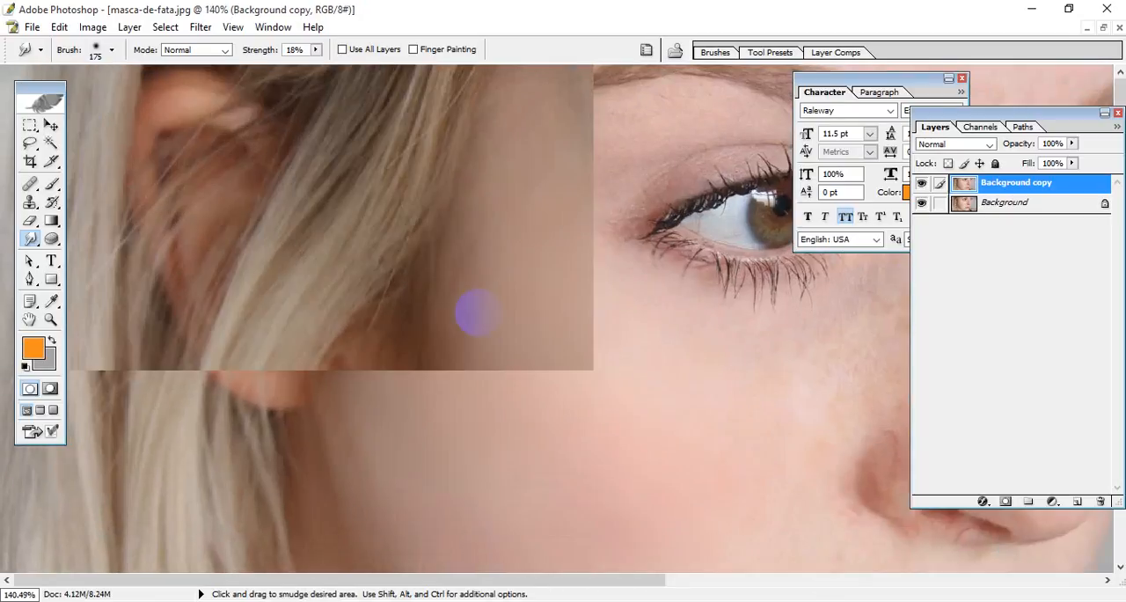
Step: Reduce the Smudge brush to size 90 and smooth the skin between the eyebrow's outer end and the eye corner
drag(470, 312, 356, 293)
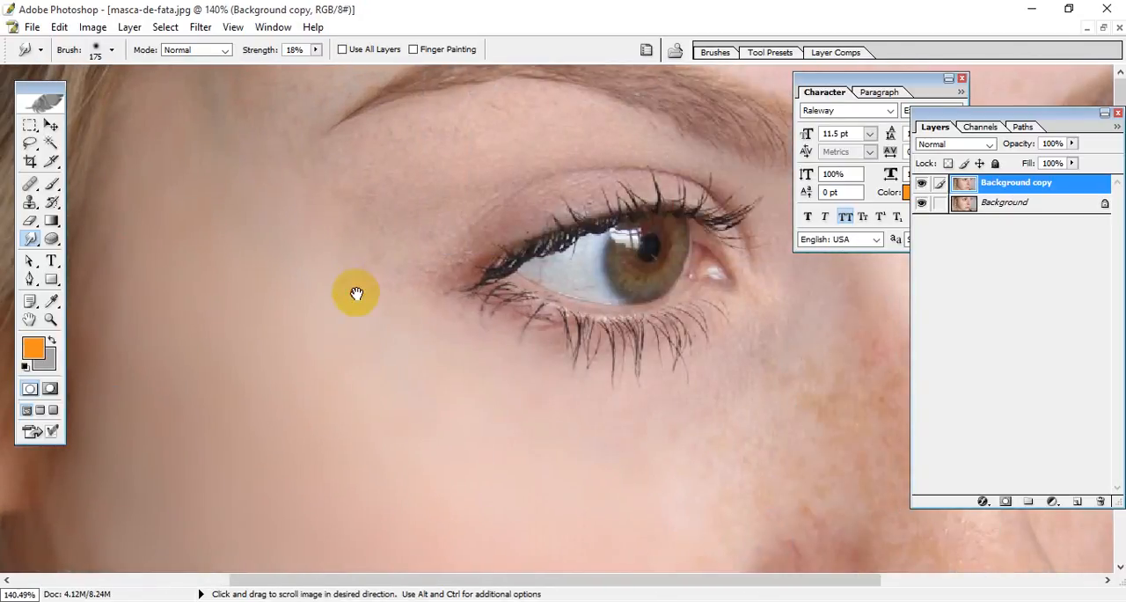
key(bracketleft)
key(bracketleft)
click(416, 165)
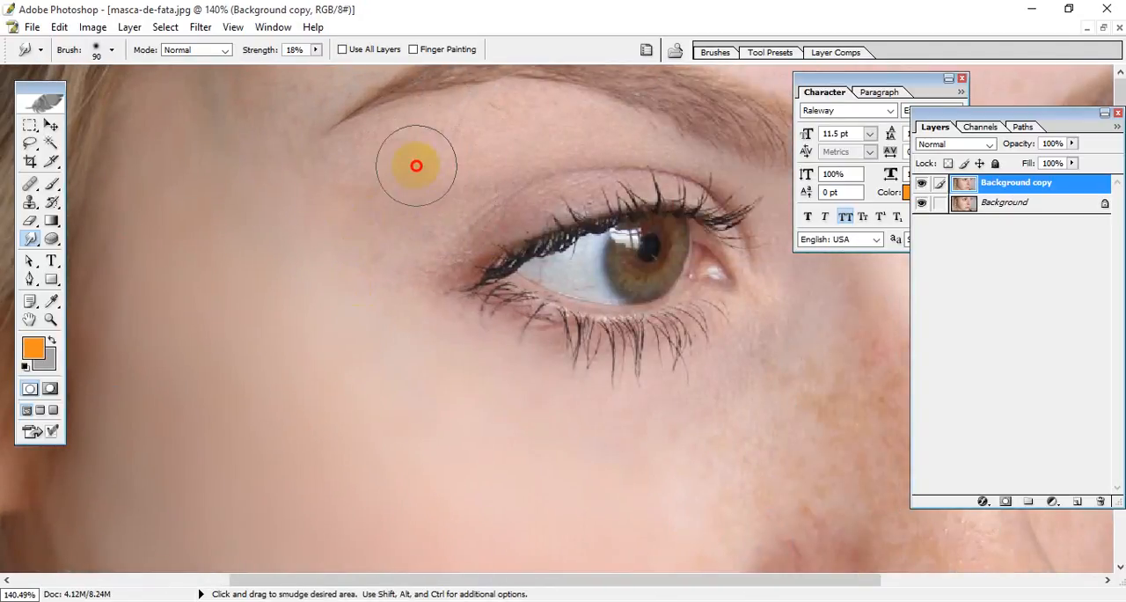
drag(412, 186, 430, 185)
mouse_move(503, 144)
mouse_down()
mouse_move(400, 172)
mouse_move(465, 137)
mouse_move(365, 163)
mouse_up()
mouse_move(370, 203)
mouse_down()
mouse_move(390, 304)
mouse_move(467, 361)
mouse_up()
Step: Smudge the freckled skin beside the inner eye corner and along the near side of the nose
mouse_move(629, 484)
mouse_down()
mouse_move(498, 387)
mouse_move(436, 376)
mouse_move(528, 298)
mouse_move(485, 299)
mouse_move(521, 321)
mouse_move(484, 370)
mouse_move(548, 282)
mouse_move(390, 424)
mouse_move(477, 353)
mouse_move(527, 212)
mouse_up()
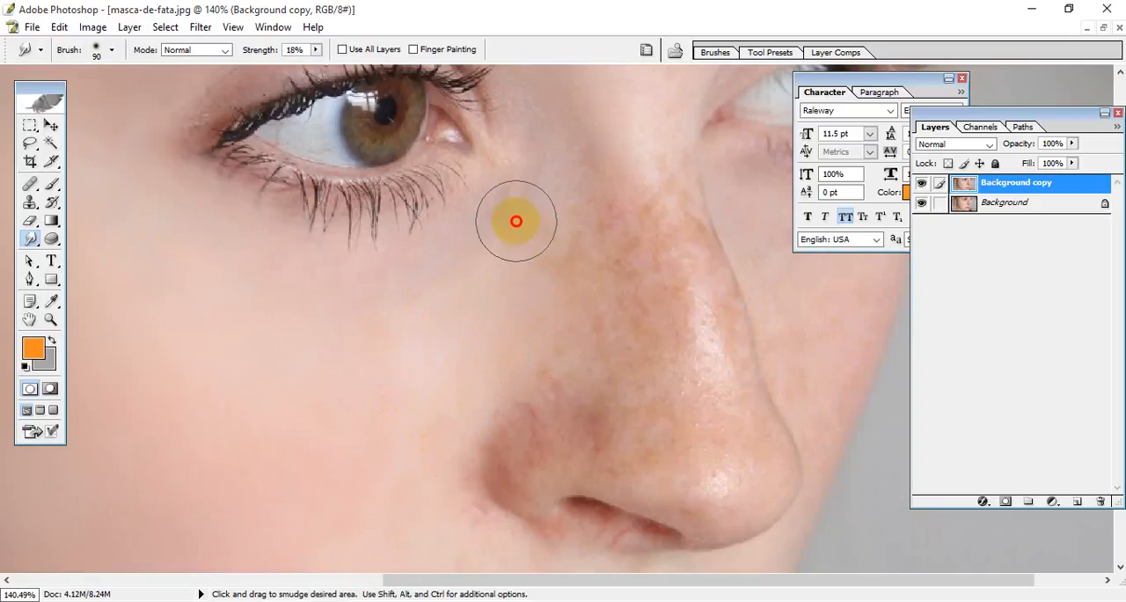
mouse_move(521, 271)
mouse_down()
mouse_move(578, 244)
mouse_move(557, 287)
mouse_move(598, 316)
mouse_up()
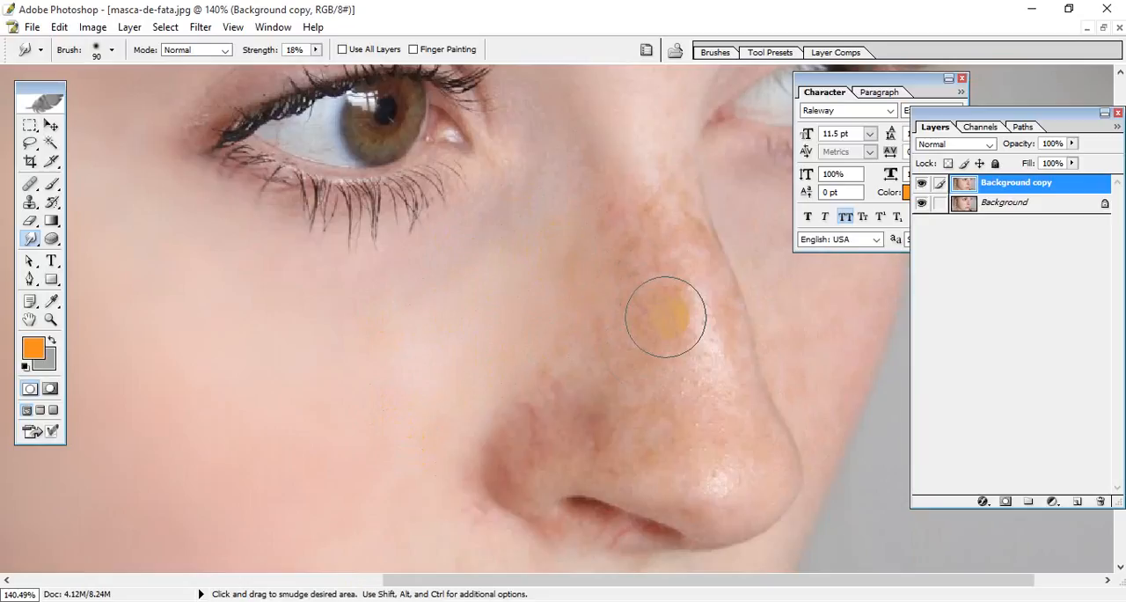
key(space)
mouse_move(626, 282)
mouse_down()
mouse_move(590, 330)
mouse_move(570, 286)
mouse_up()
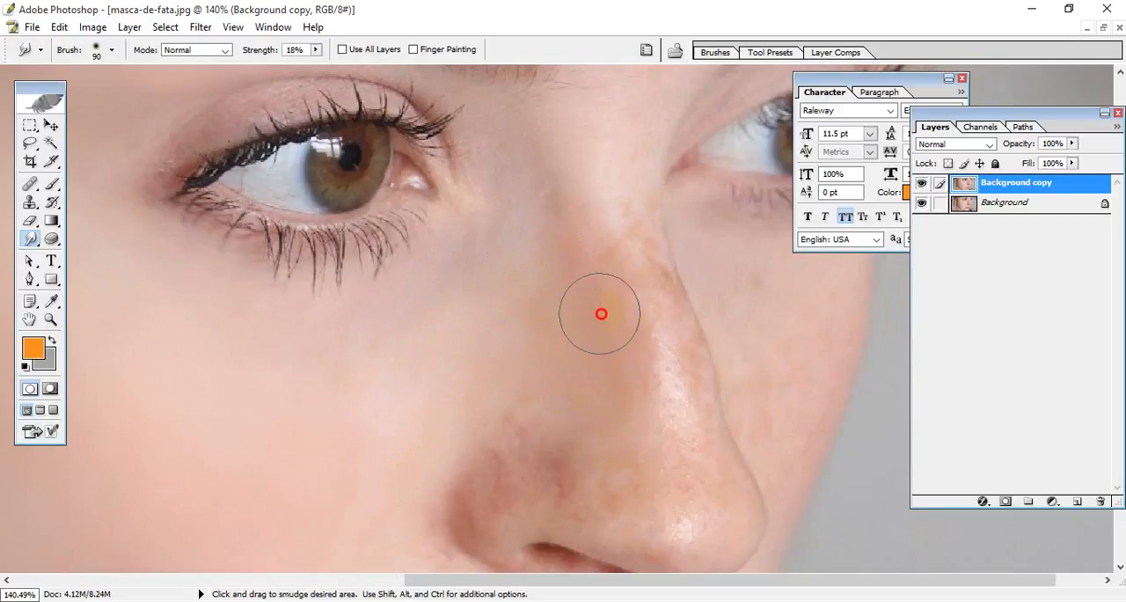
mouse_move(583, 256)
mouse_down()
mouse_move(586, 278)
mouse_move(585, 239)
mouse_up()
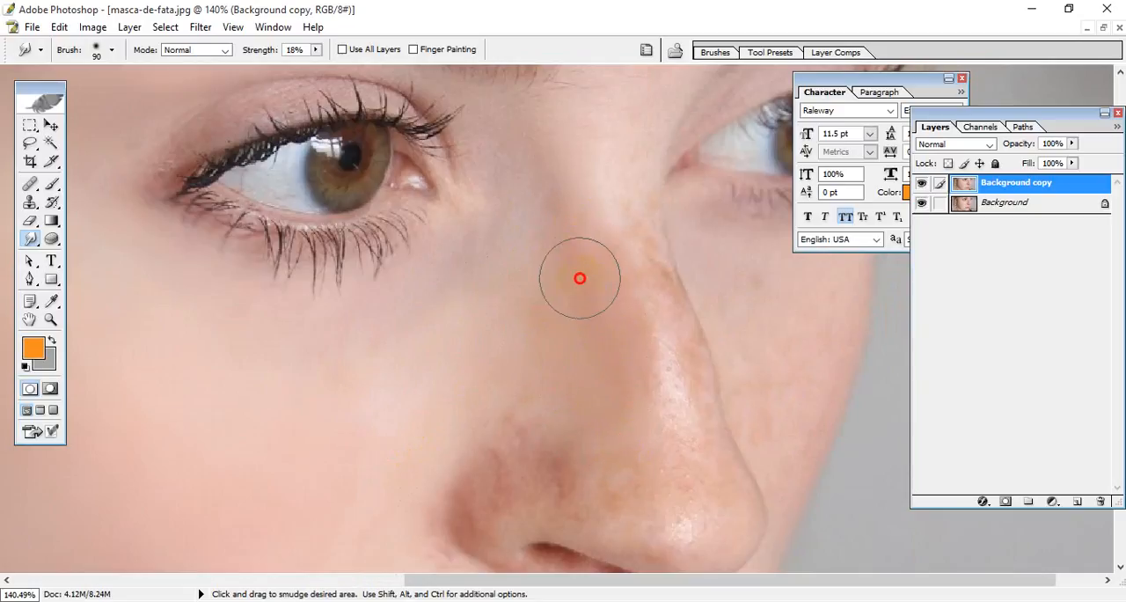
drag(580, 278, 572, 306)
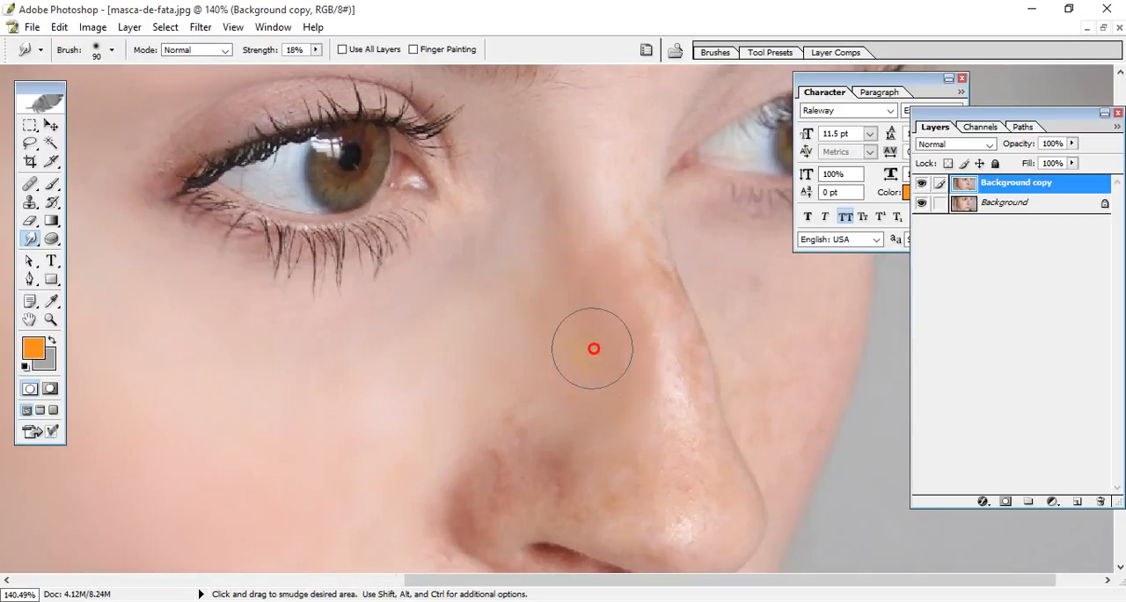
drag(587, 241, 567, 194)
Step: Smudge the nose bridge between the eyes, the skin above the nostril and the far side of the nose
key(space)
mouse_move(602, 150)
mouse_down()
mouse_move(580, 219)
mouse_move(563, 236)
mouse_move(580, 169)
mouse_up()
mouse_move(574, 225)
mouse_down()
mouse_move(572, 181)
mouse_move(575, 235)
mouse_move(581, 156)
mouse_move(576, 183)
mouse_up()
key(space)
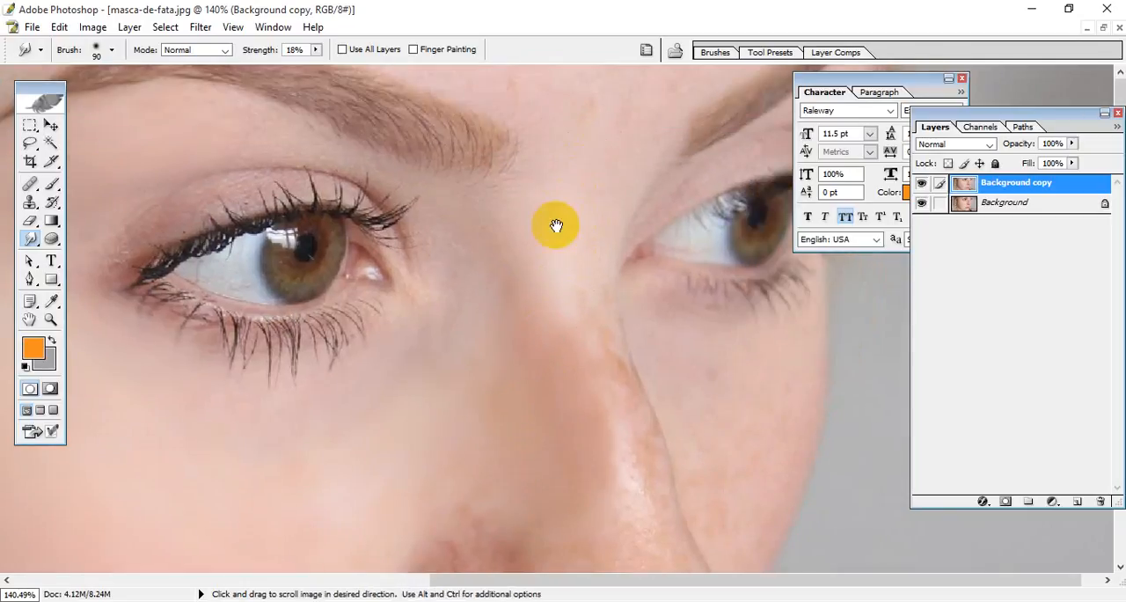
mouse_move(544, 301)
mouse_down()
mouse_move(512, 154)
mouse_move(559, 171)
mouse_move(591, 356)
mouse_move(576, 330)
mouse_move(565, 420)
mouse_move(581, 429)
mouse_up()
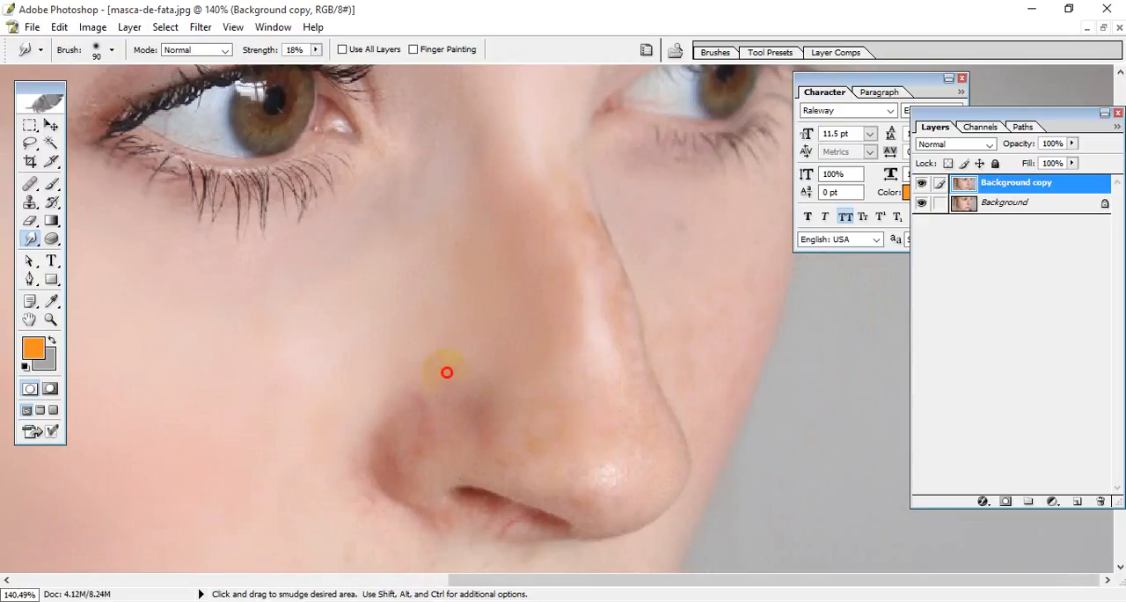
drag(447, 372, 458, 363)
key(space)
drag(638, 347, 637, 328)
mouse_move(671, 224)
mouse_down()
mouse_move(698, 267)
mouse_move(707, 251)
mouse_move(725, 266)
mouse_move(697, 268)
mouse_up()
Step: Smudge the cheek beside the nostril and down toward the upper lip
key(space)
mouse_move(333, 344)
mouse_down()
mouse_move(387, 341)
mouse_move(616, 271)
mouse_up()
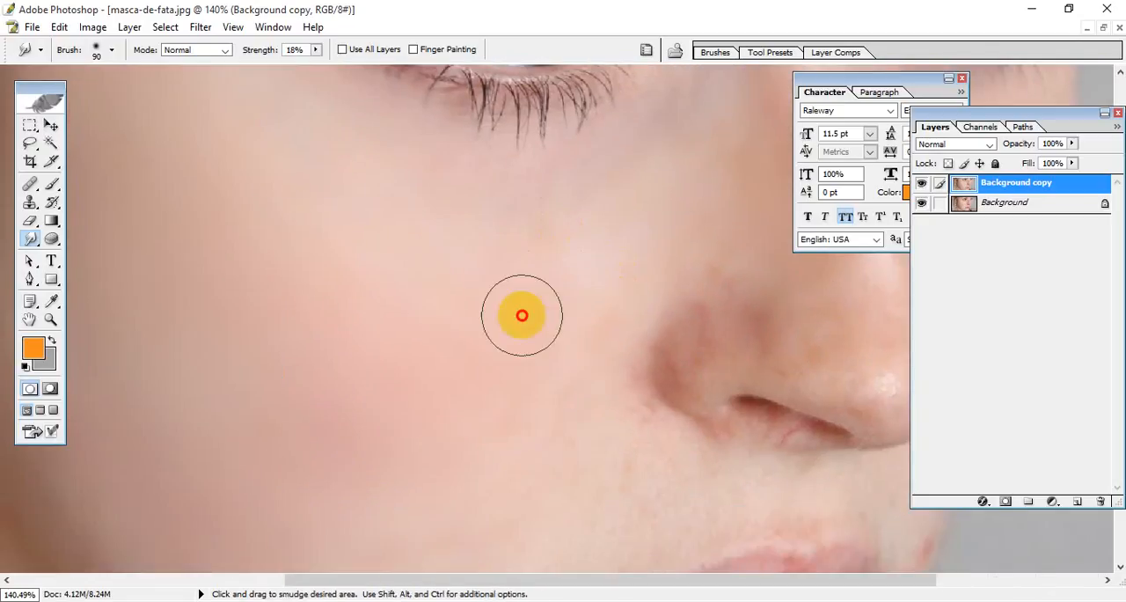
mouse_move(521, 315)
mouse_down()
mouse_move(584, 250)
mouse_move(520, 294)
mouse_move(536, 241)
mouse_move(525, 249)
mouse_move(580, 312)
mouse_move(598, 361)
mouse_move(586, 365)
mouse_move(622, 430)
mouse_move(612, 413)
mouse_move(607, 433)
mouse_move(653, 471)
mouse_up()
key(space)
drag(634, 521, 610, 277)
mouse_move(612, 283)
mouse_down()
mouse_move(584, 299)
mouse_move(518, 281)
mouse_move(418, 388)
mouse_move(490, 480)
mouse_move(472, 449)
mouse_move(592, 495)
mouse_up()
Step: Smudge the lower cheek around the corner of the mouth
key(space)
mouse_move(583, 465)
mouse_down()
mouse_move(528, 407)
mouse_move(490, 406)
mouse_up()
mouse_move(374, 444)
mouse_down()
mouse_move(293, 445)
mouse_move(289, 457)
mouse_move(263, 429)
mouse_move(515, 539)
mouse_move(577, 518)
mouse_move(598, 527)
mouse_move(655, 486)
mouse_move(476, 531)
mouse_move(624, 492)
mouse_move(545, 479)
mouse_up()
key(space)
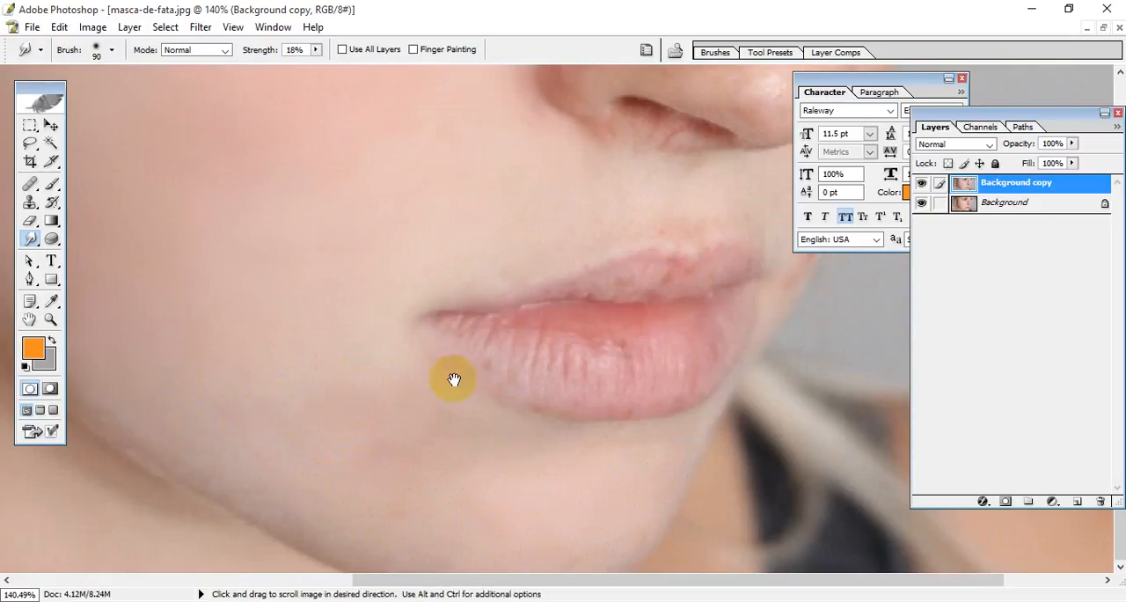
Step: Smudge the outer cheek below the temple and blend it across the cheek toward the nose
drag(454, 380, 454, 500)
mouse_move(636, 304)
mouse_down()
mouse_move(599, 325)
mouse_move(417, 231)
mouse_move(543, 455)
mouse_move(417, 402)
mouse_up()
key(space)
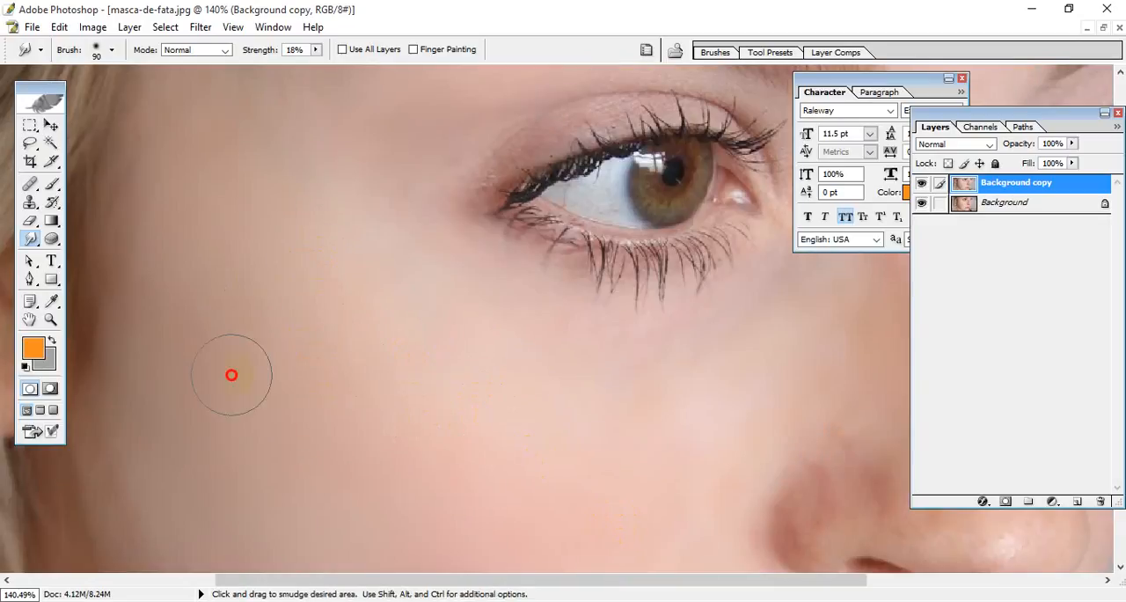
key(space)
drag(322, 420, 287, 306)
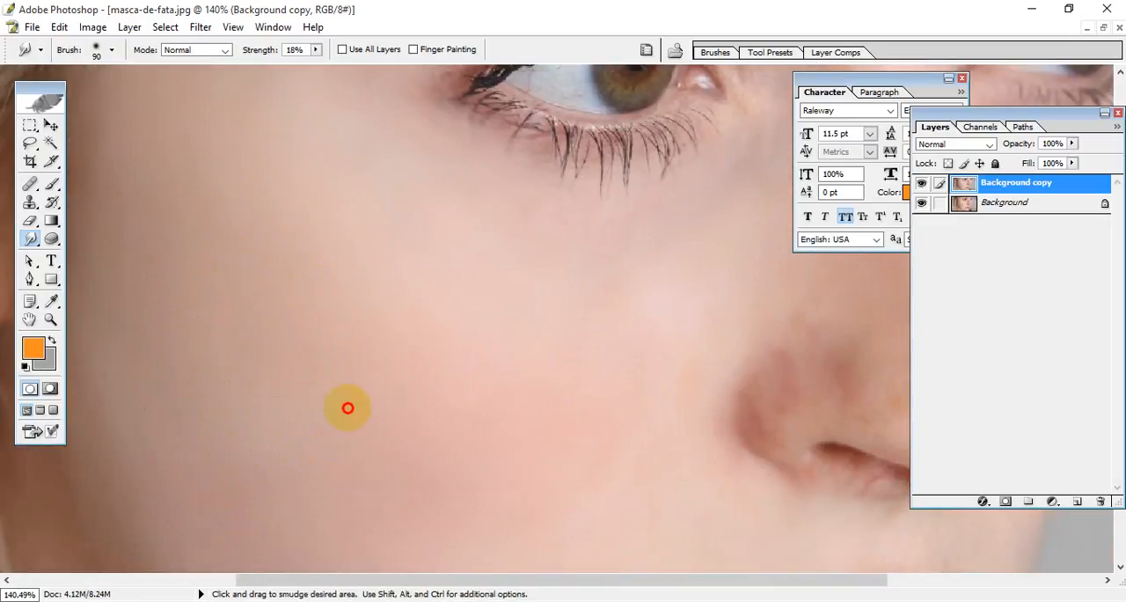
mouse_move(347, 407)
mouse_down()
mouse_move(558, 443)
mouse_move(575, 475)
mouse_move(629, 483)
mouse_move(562, 447)
mouse_move(665, 404)
mouse_move(620, 398)
mouse_move(661, 368)
mouse_move(583, 330)
mouse_move(551, 331)
mouse_move(610, 320)
mouse_move(453, 323)
mouse_move(584, 306)
mouse_move(633, 315)
mouse_move(619, 344)
mouse_up()
key(space)
drag(599, 413, 617, 276)
mouse_move(476, 283)
mouse_down()
mouse_move(503, 241)
mouse_move(454, 305)
mouse_move(611, 354)
mouse_move(615, 373)
mouse_move(658, 335)
mouse_move(643, 305)
mouse_move(681, 321)
mouse_move(670, 275)
mouse_move(661, 349)
mouse_move(652, 307)
mouse_move(513, 373)
mouse_up()
Step: Smudge the lower cheek and the skin along the jawline beneath the mouth corner
key(space)
drag(508, 453, 509, 301)
mouse_move(303, 365)
mouse_down()
mouse_move(440, 458)
mouse_move(465, 506)
mouse_move(456, 456)
mouse_move(485, 496)
mouse_move(492, 483)
mouse_move(439, 495)
mouse_move(499, 498)
mouse_move(477, 528)
mouse_up()
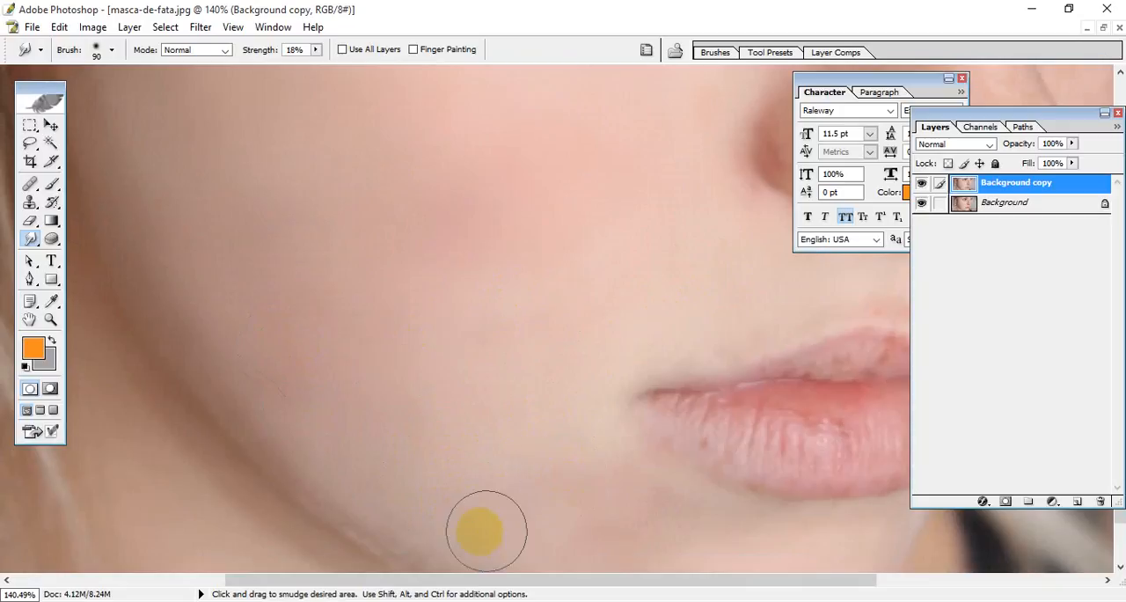
key(space)
drag(462, 360, 440, 307)
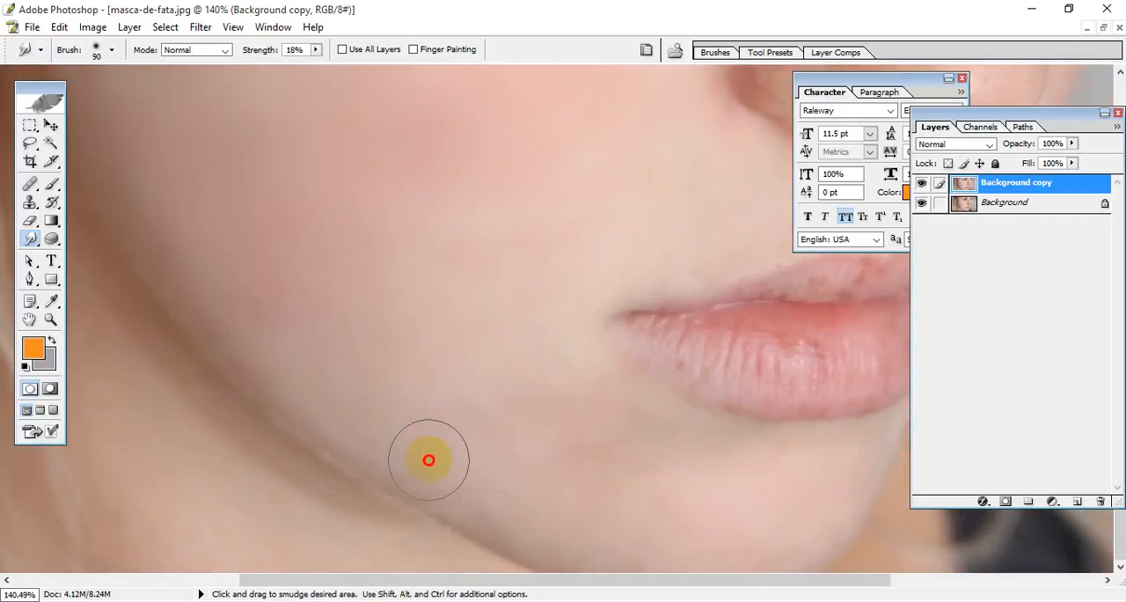
mouse_move(428, 459)
mouse_down()
mouse_move(490, 477)
mouse_move(583, 534)
mouse_move(560, 508)
mouse_move(575, 463)
mouse_move(546, 416)
mouse_move(531, 429)
mouse_move(510, 410)
mouse_up()
Step: Reduce the Smudge brush to size 50 and smooth the upper eyelid, outer eye corner and under-eye skin
key(space)
mouse_move(455, 246)
mouse_down()
mouse_move(529, 371)
mouse_move(512, 417)
mouse_move(484, 273)
mouse_move(479, 385)
mouse_move(520, 253)
mouse_move(482, 338)
mouse_move(446, 363)
mouse_move(471, 230)
mouse_move(335, 259)
mouse_up()
click(611, 145)
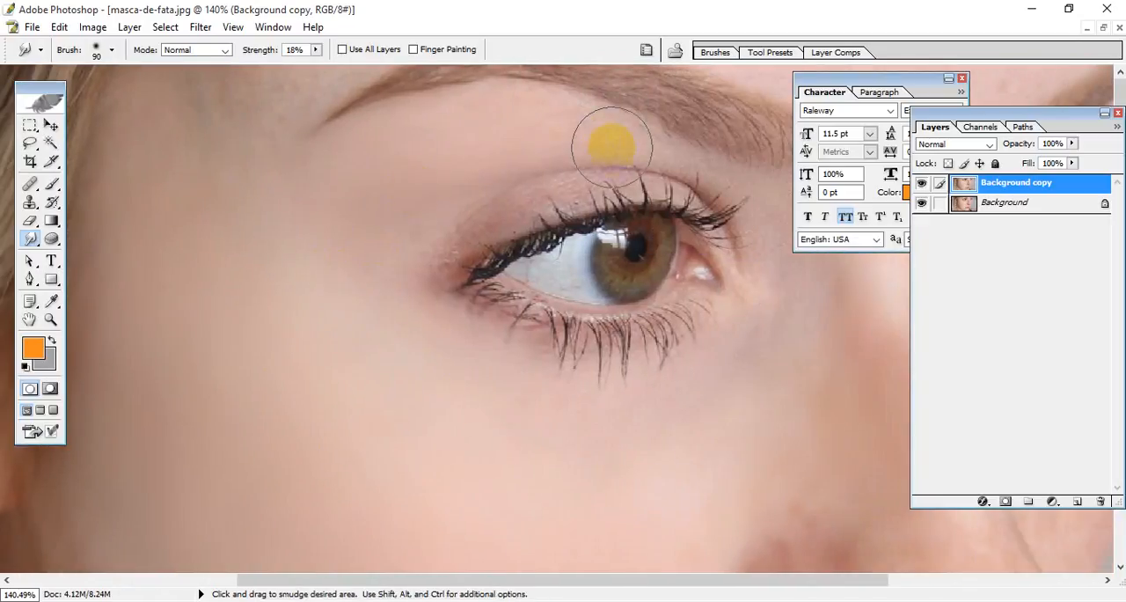
key(bracketleft)
key(bracketleft)
mouse_move(576, 146)
mouse_down()
mouse_move(653, 157)
mouse_move(573, 143)
mouse_move(638, 168)
mouse_move(533, 144)
mouse_move(606, 159)
mouse_move(576, 116)
mouse_move(662, 156)
mouse_move(731, 208)
mouse_move(738, 184)
mouse_move(778, 265)
mouse_move(776, 233)
mouse_move(768, 228)
mouse_move(790, 311)
mouse_move(735, 242)
mouse_up()
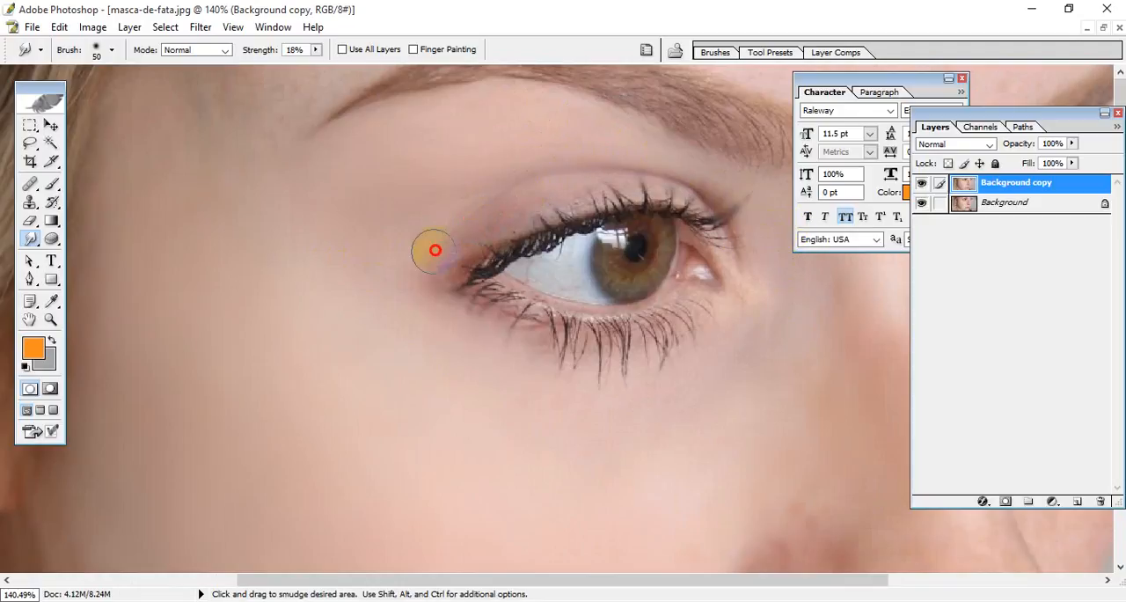
drag(453, 228, 454, 230)
mouse_move(445, 355)
mouse_down()
mouse_move(572, 391)
mouse_move(553, 403)
mouse_move(680, 394)
mouse_move(767, 333)
mouse_move(752, 293)
mouse_move(777, 274)
mouse_move(771, 238)
mouse_move(705, 164)
mouse_up()
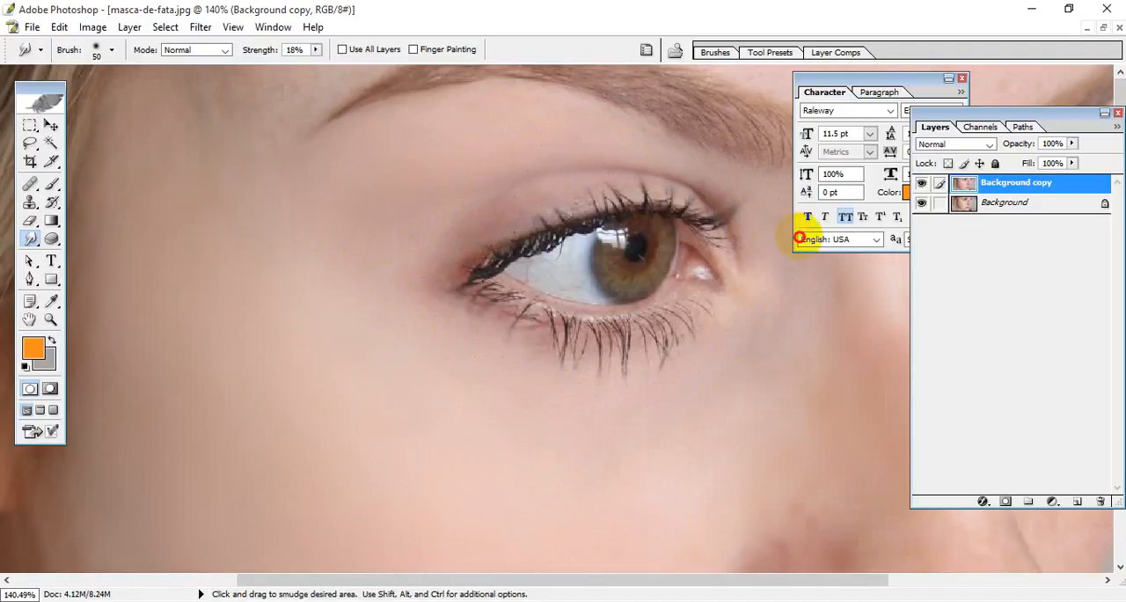
mouse_move(434, 153)
mouse_down()
mouse_move(460, 116)
mouse_move(528, 108)
mouse_move(535, 134)
mouse_up()
drag(410, 179, 366, 182)
Step: Compare the whole face before and after smoothing by toggling the Background copy layer's visibility
scroll(393, 276, down, 8)
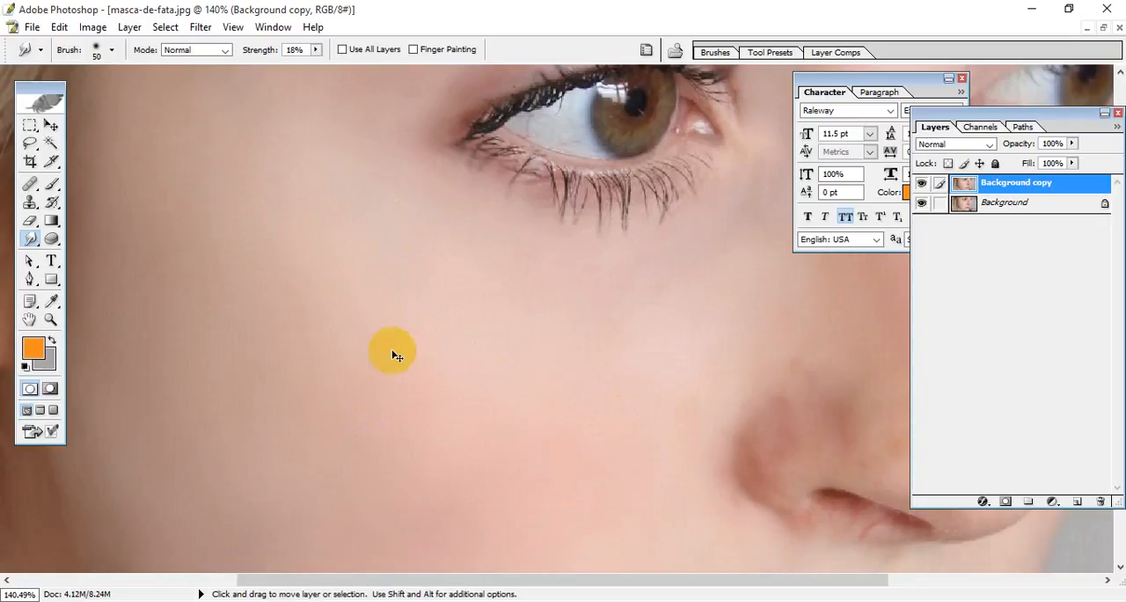
key(ctrl+minus)
key(ctrl+minus)
key(ctrl+minus)
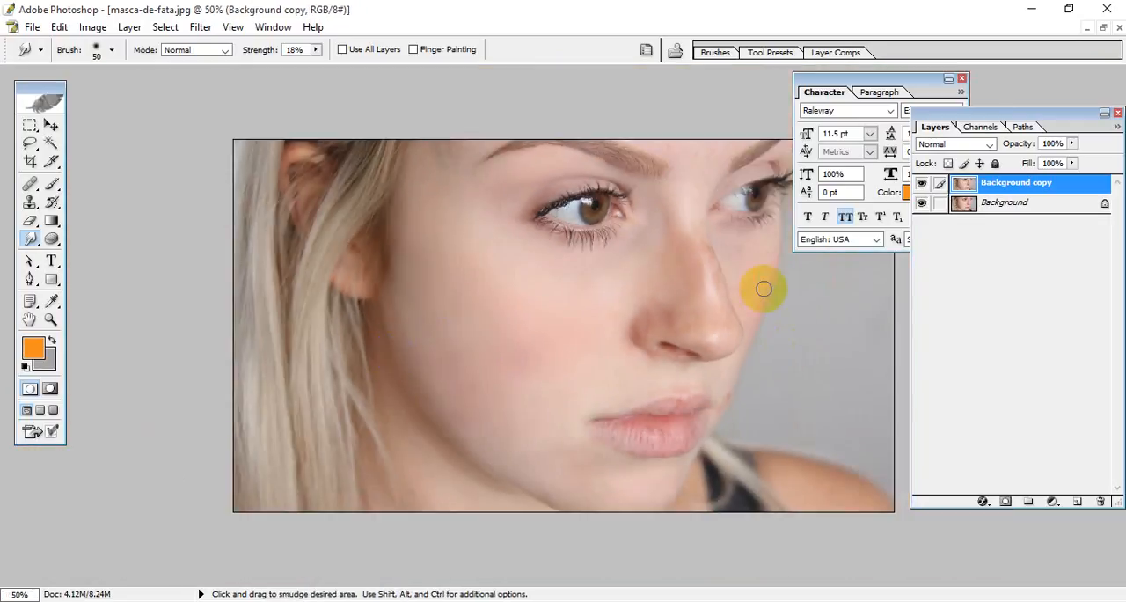
click(920, 183)
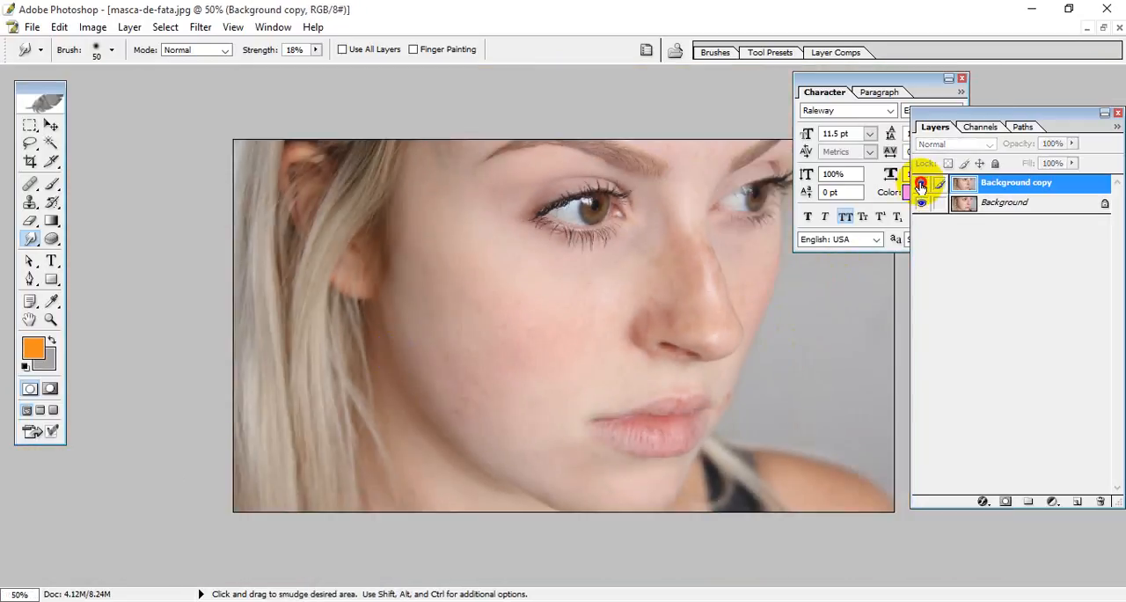
click(920, 185)
click(920, 184)
click(920, 184)
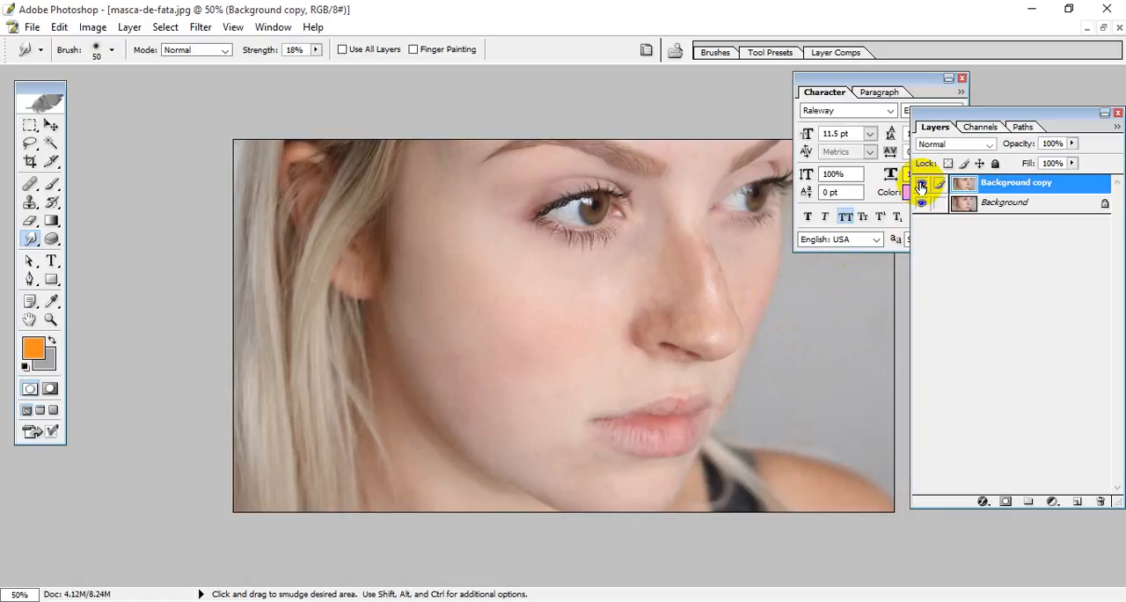
click(921, 184)
click(920, 184)
click(920, 184)
click(921, 184)
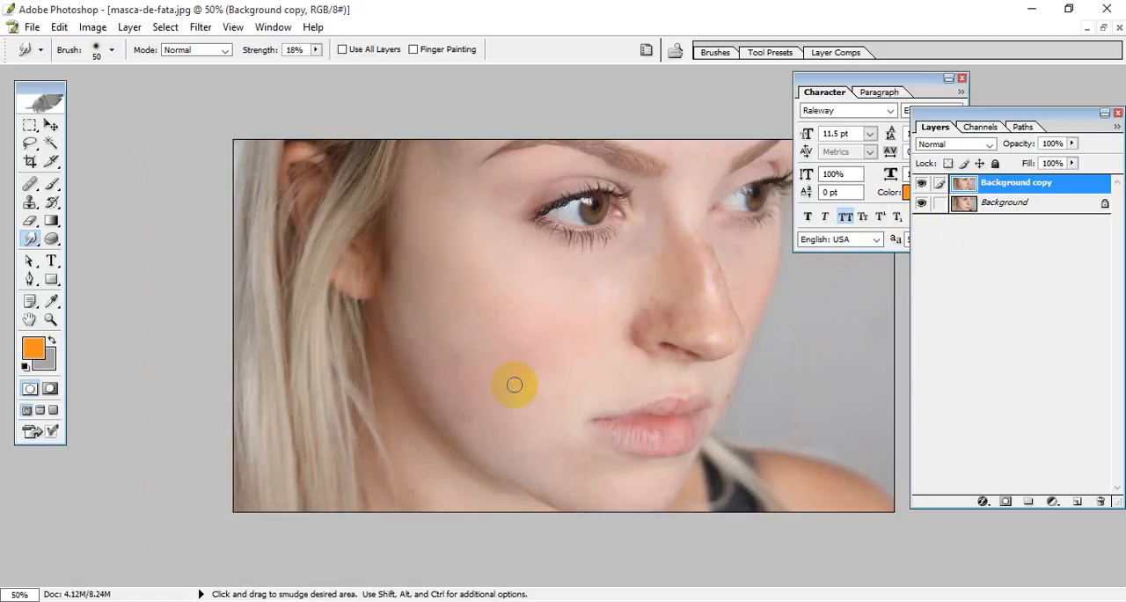
Step: Lower the Background copy layer's opacity to 63%
drag(1071, 143, 1041, 162)
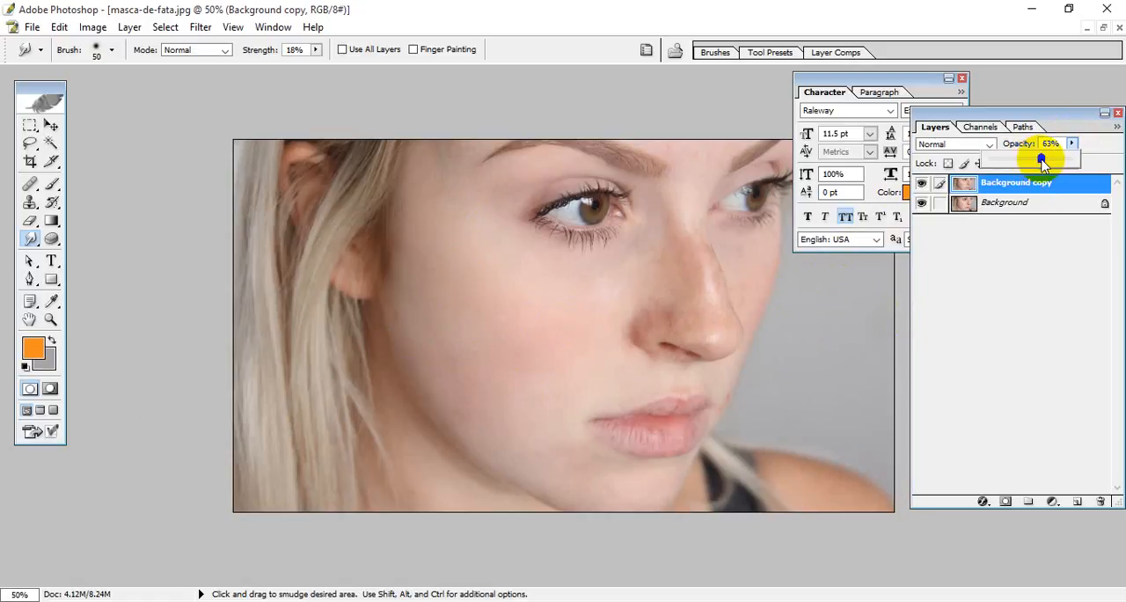
click(1102, 156)
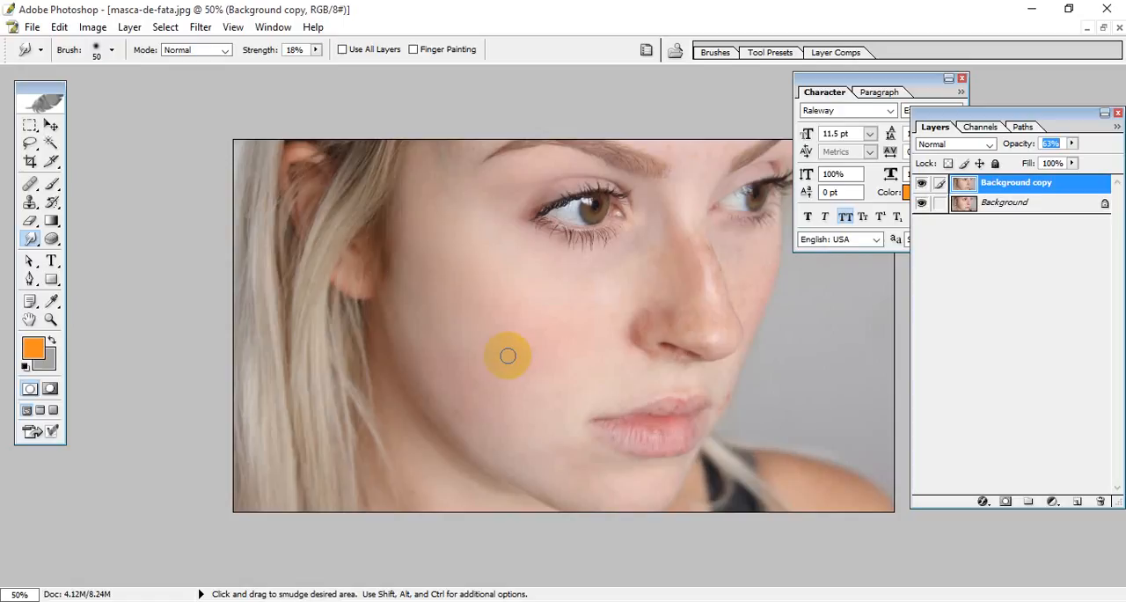
drag(406, 277, 354, 284)
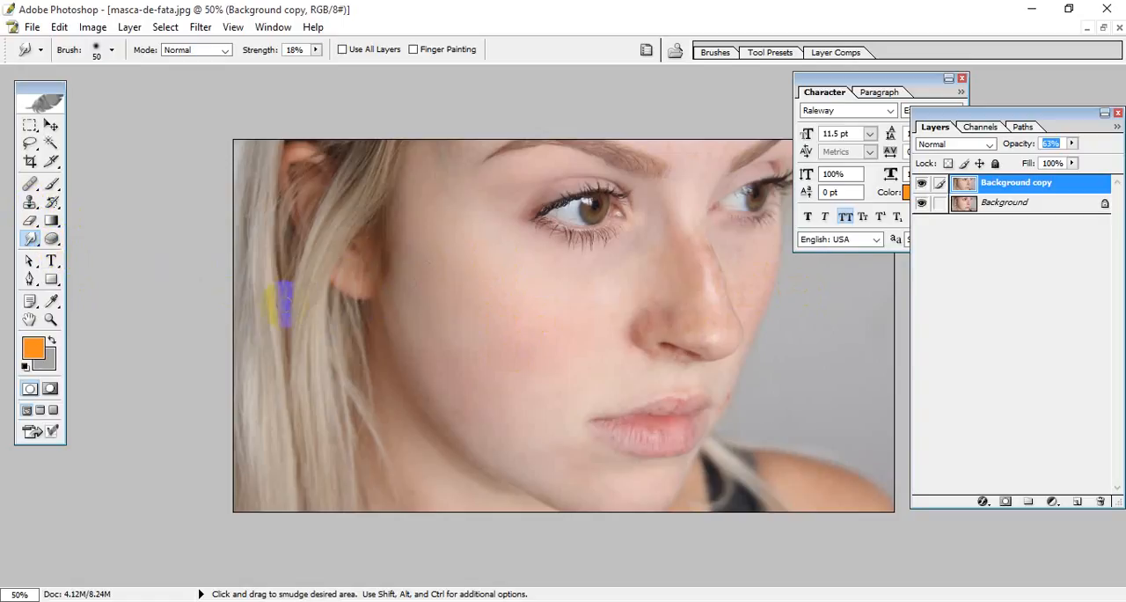
Step: Select the Clone Stamp tool and inspect the retouched face up close, covering the cheek, eye, nose, lips and jaw
click(30, 201)
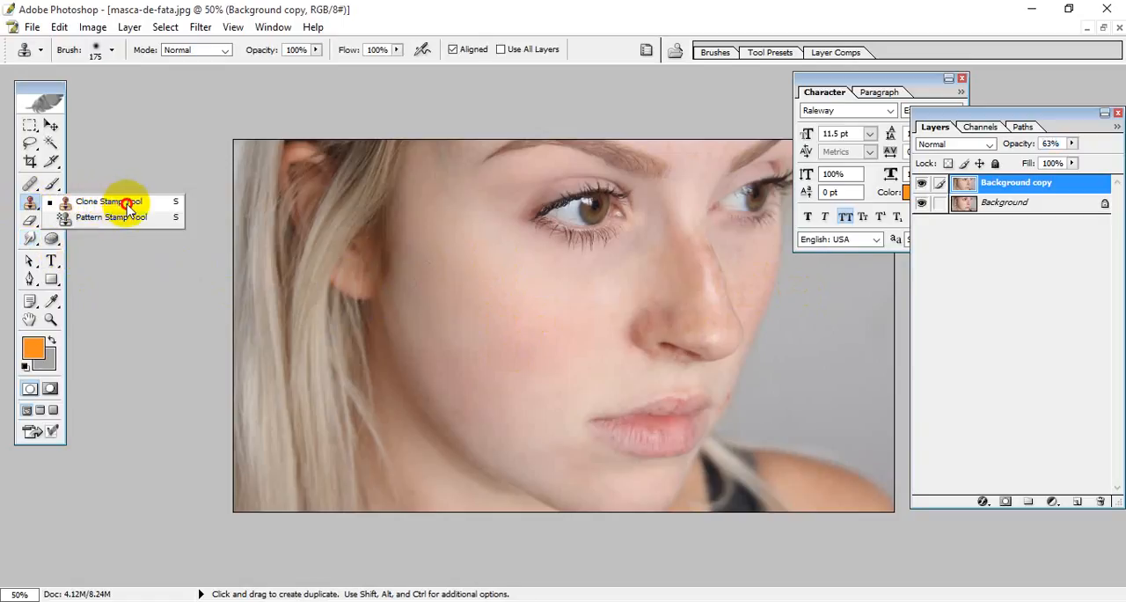
click(29, 206)
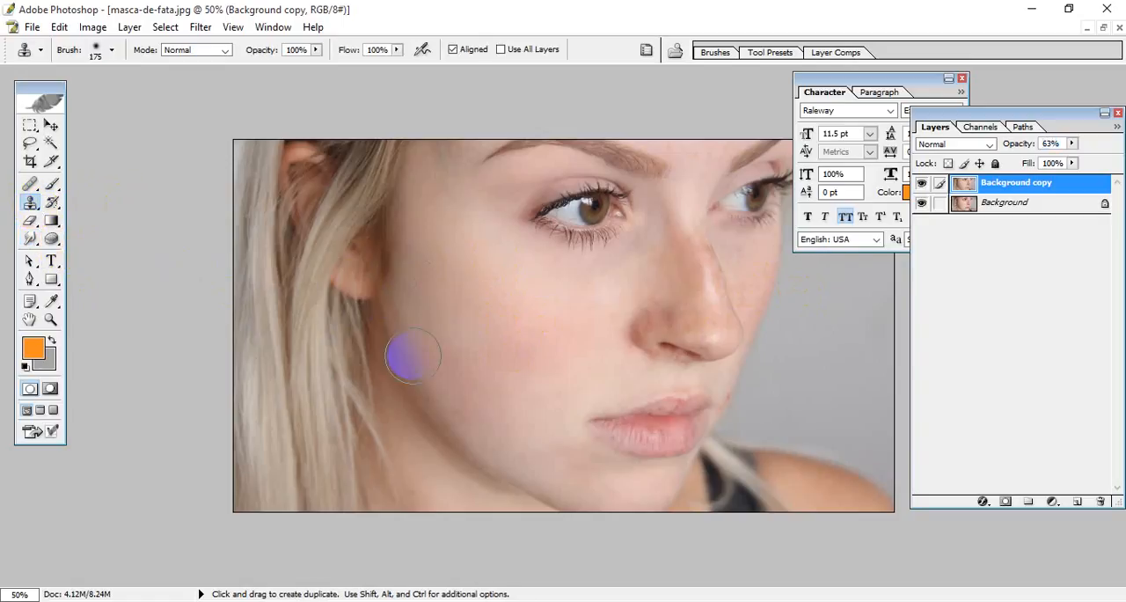
scroll(563, 362, up, 5)
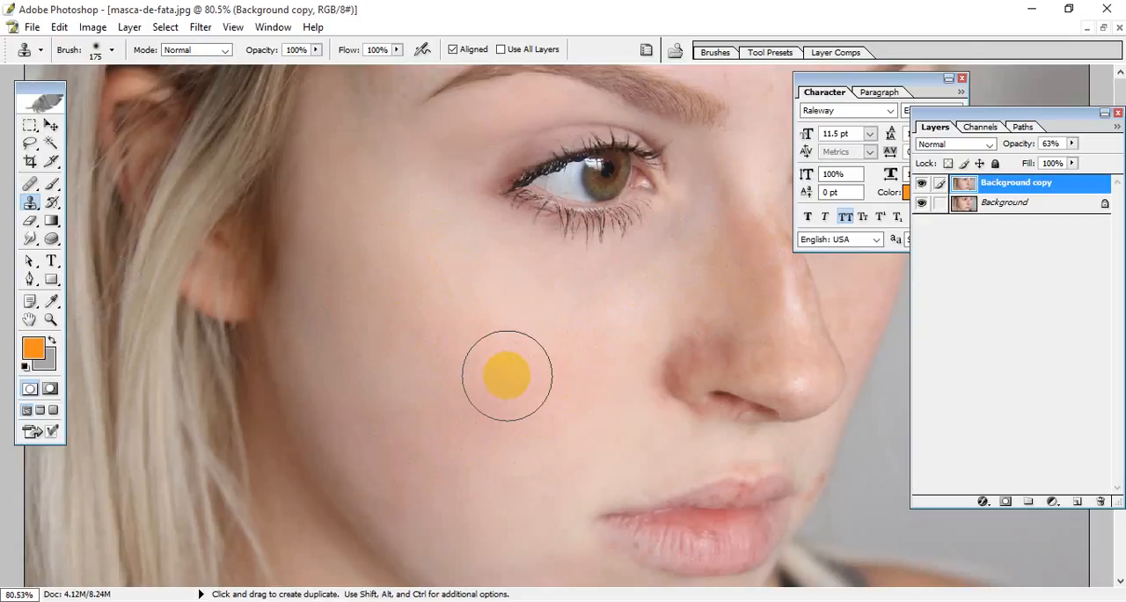
key(ctrl+minus)
key(ctrl+minus)
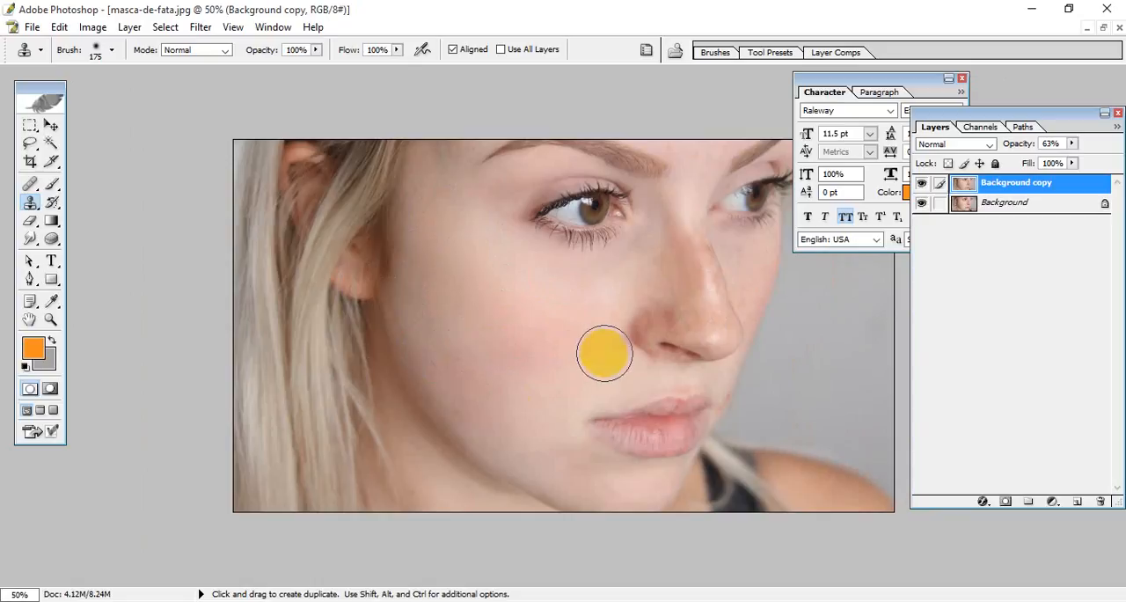
scroll(585, 325, up, 3)
drag(755, 379, 373, 392)
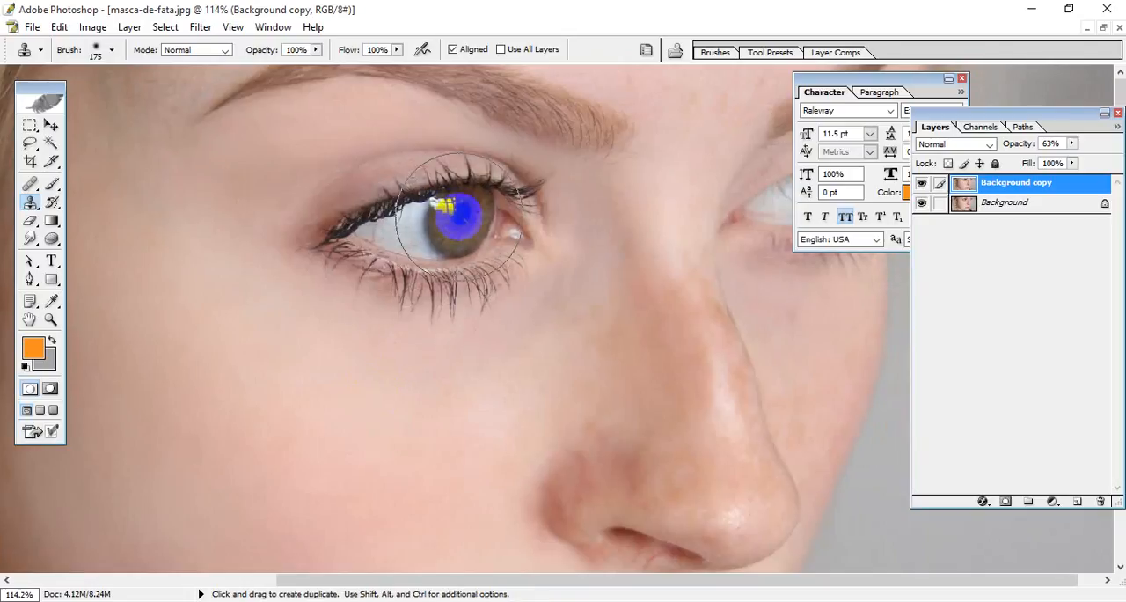
key(space)
drag(469, 413, 410, 78)
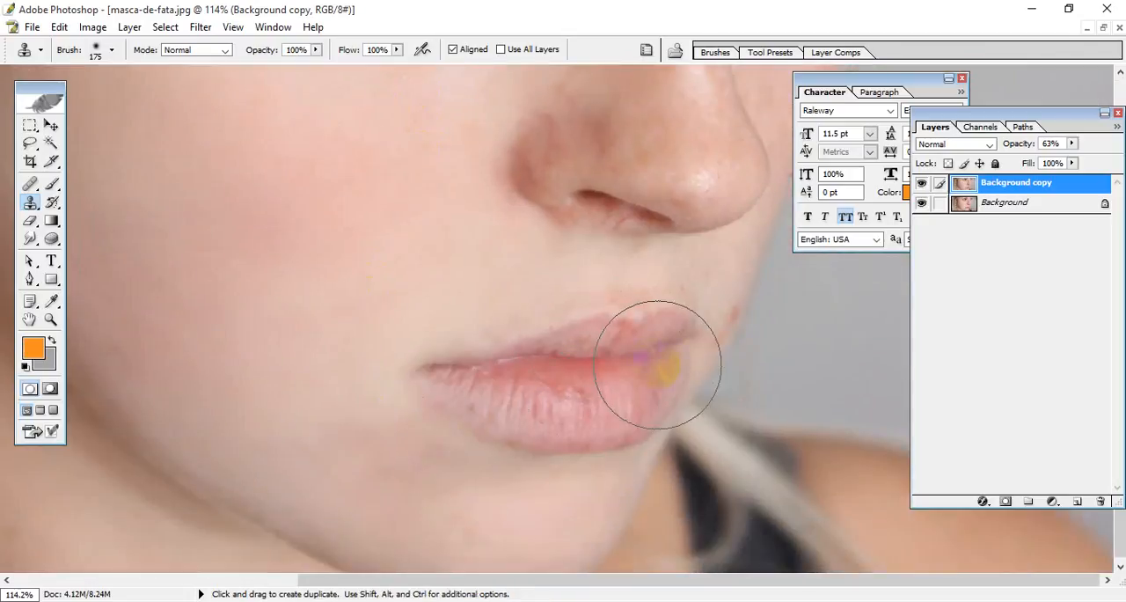
mouse_move(658, 365)
mouse_down()
mouse_move(665, 334)
mouse_move(559, 379)
mouse_up()
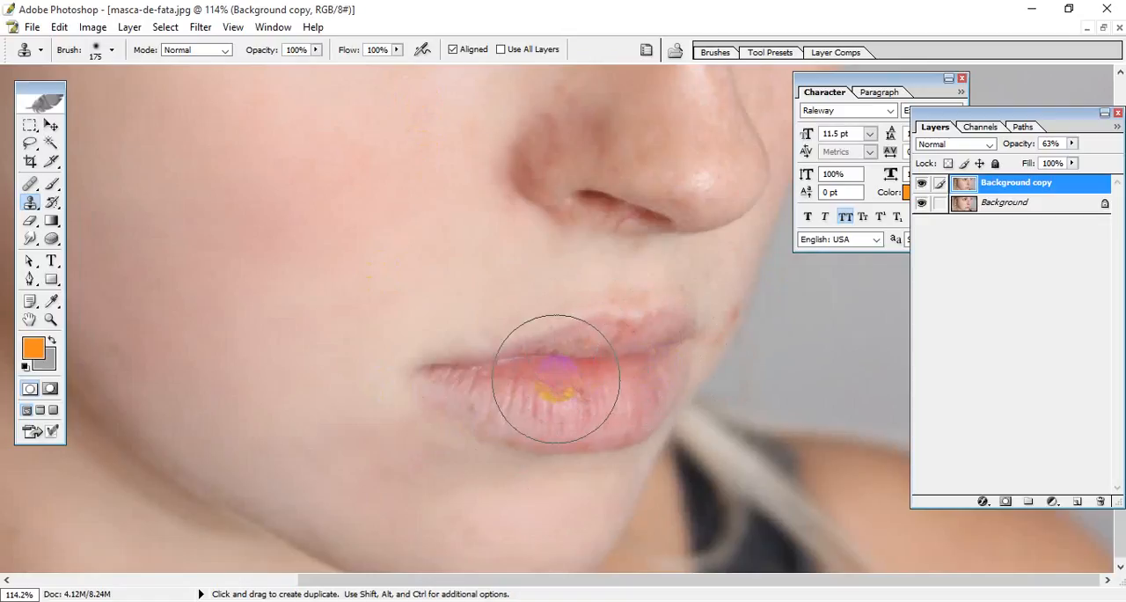
key(space)
drag(390, 236, 532, 541)
drag(423, 279, 547, 446)
Step: Minimise the masca-de-fata.jpg window and maximise the acne-1606765_1920.jpg window
click(1103, 27)
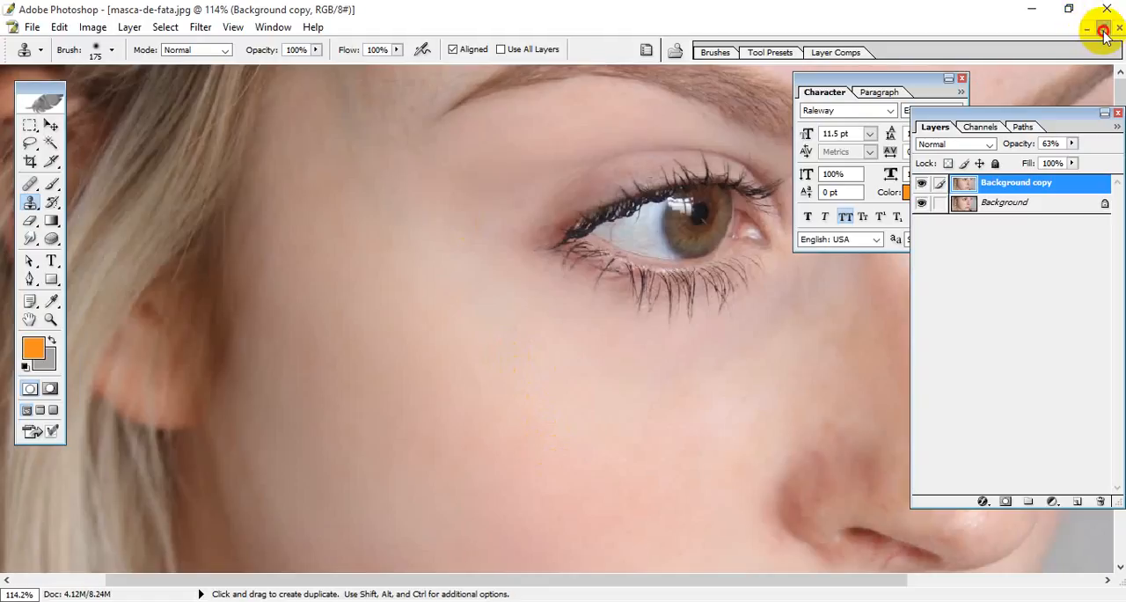
drag(699, 86, 302, 122)
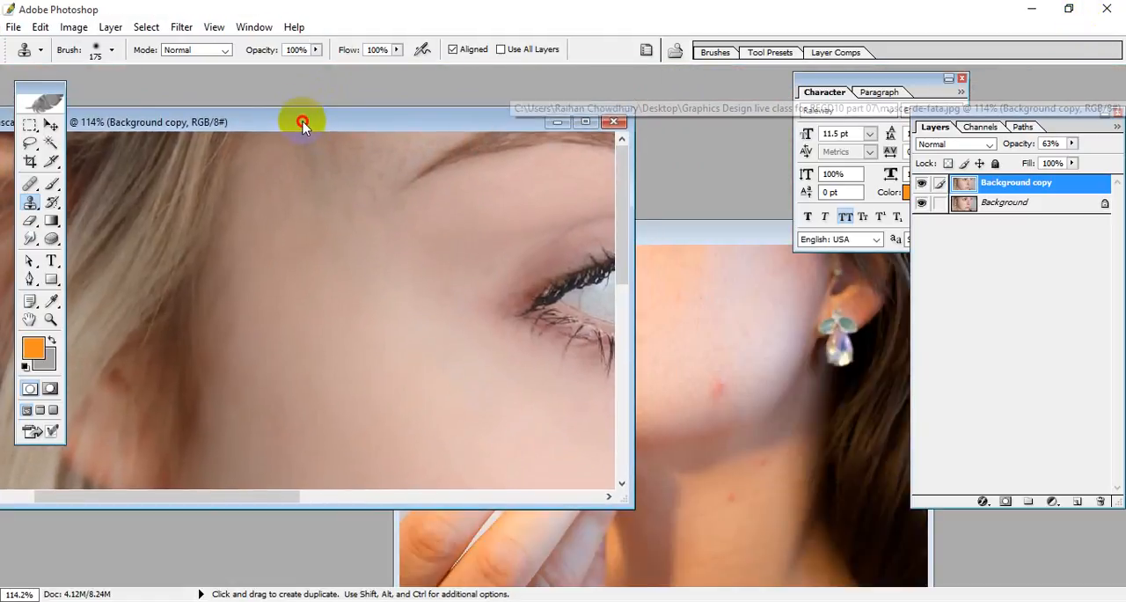
click(591, 126)
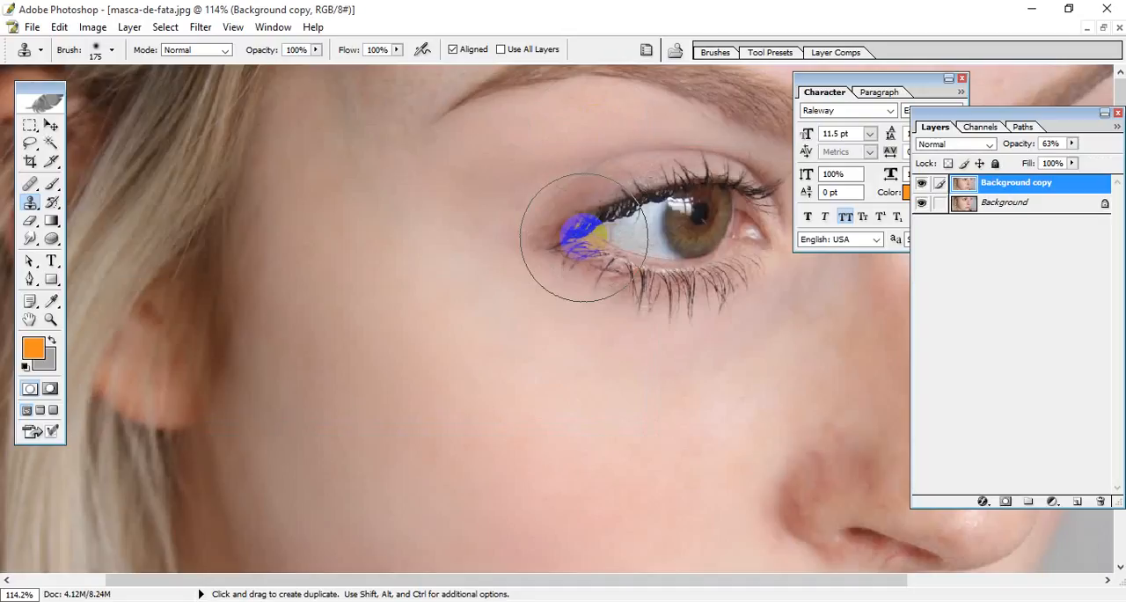
click(1101, 28)
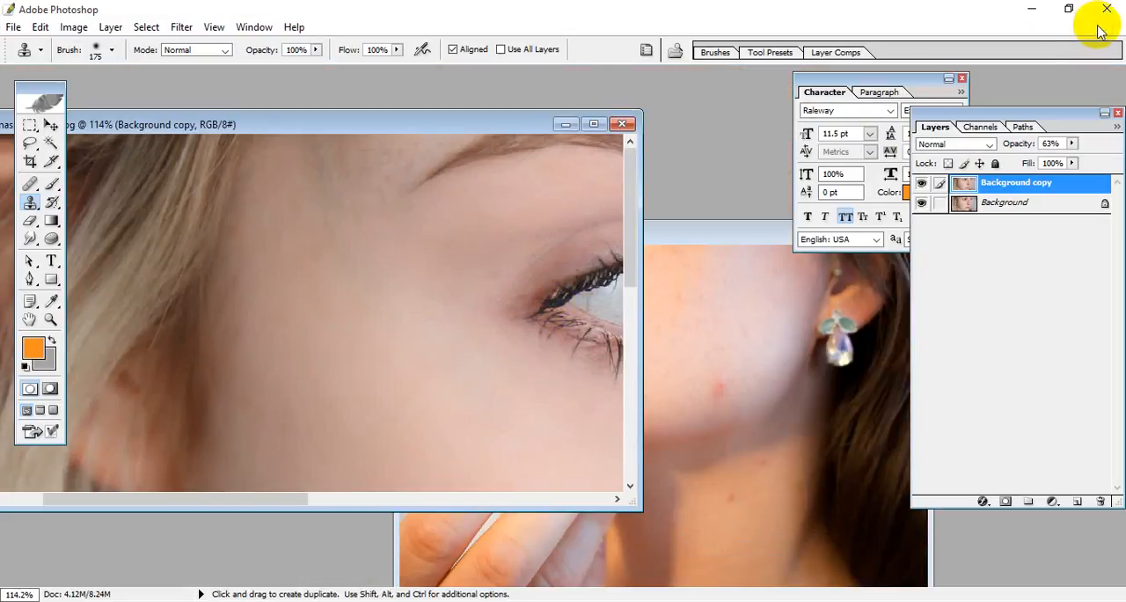
click(564, 124)
drag(729, 246, 510, 139)
click(659, 130)
Step: Heal the red pimples on the chin and lower jaw with the Healing Brush, sampling clean skin beside each one
scroll(629, 283, up, 10)
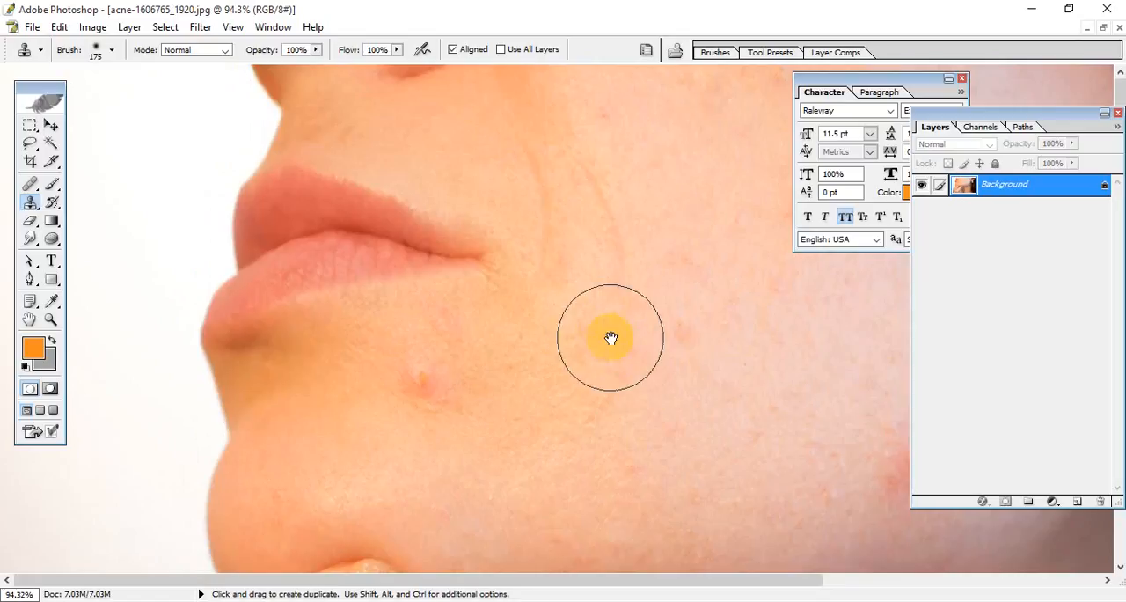
drag(611, 338, 361, 176)
click(32, 184)
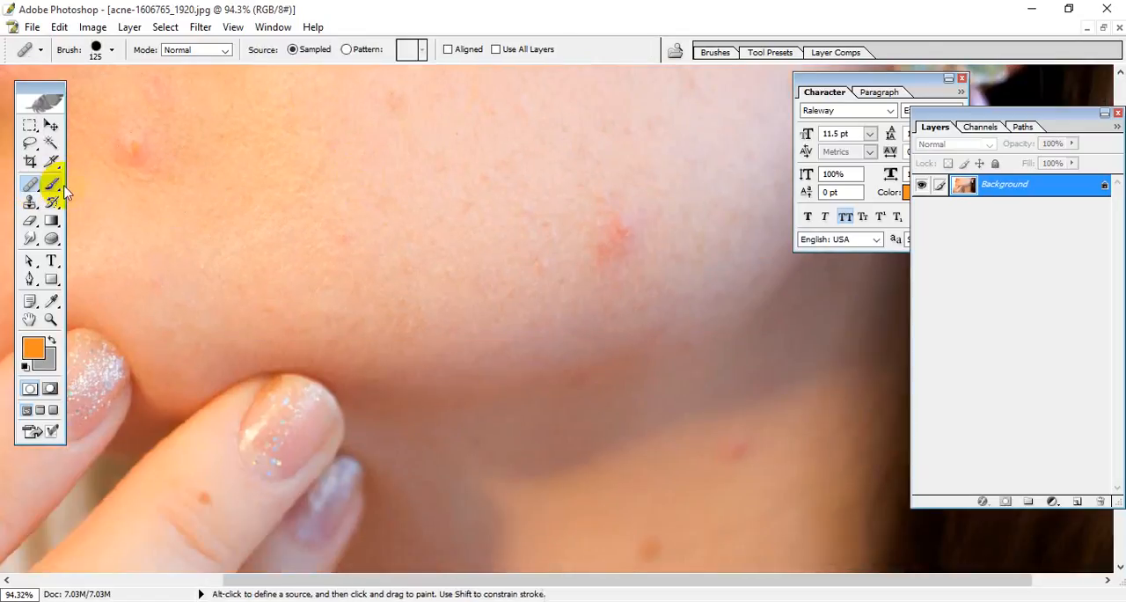
key(alt)
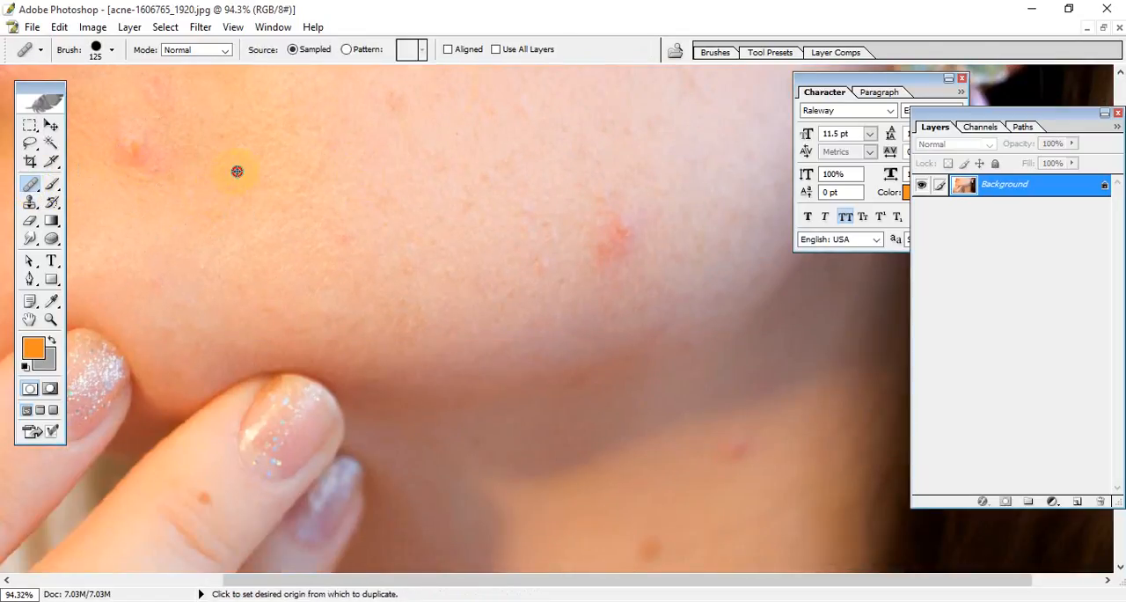
alt+click(237, 171)
click(141, 154)
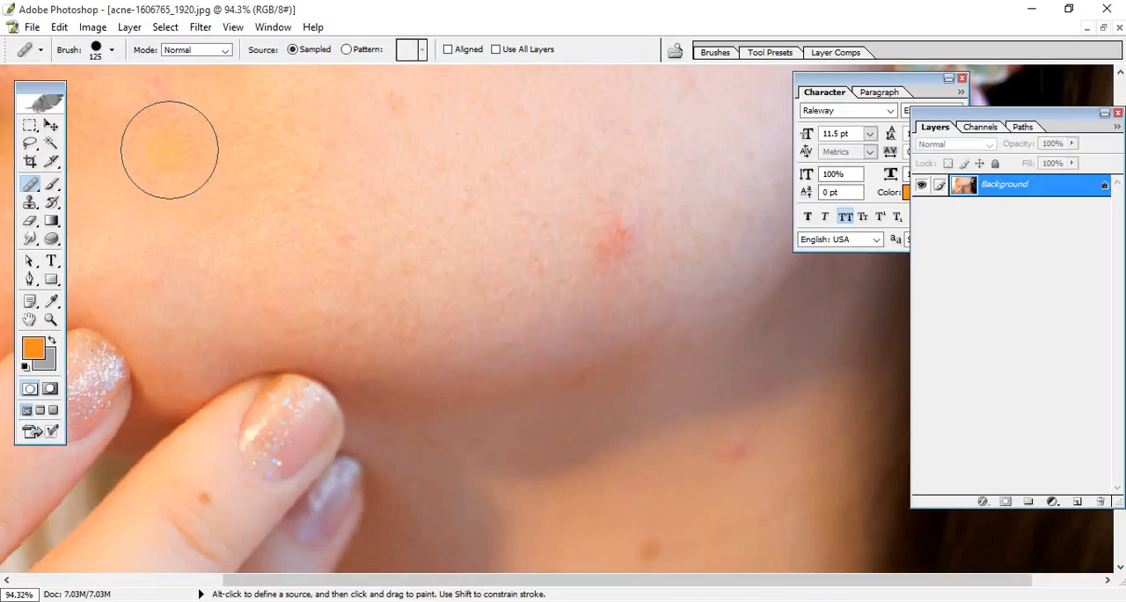
alt+click(671, 217)
click(606, 242)
Step: Heal the two dark spots on the neck below the jawline and check the whole photo
drag(689, 324, 531, 219)
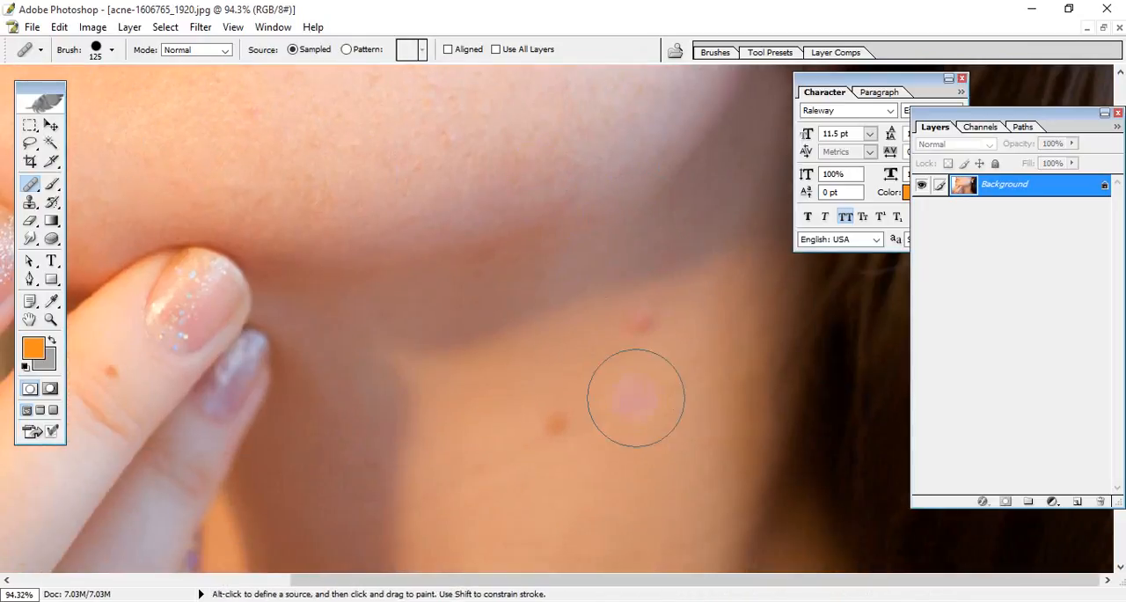
alt+click(616, 440)
click(549, 415)
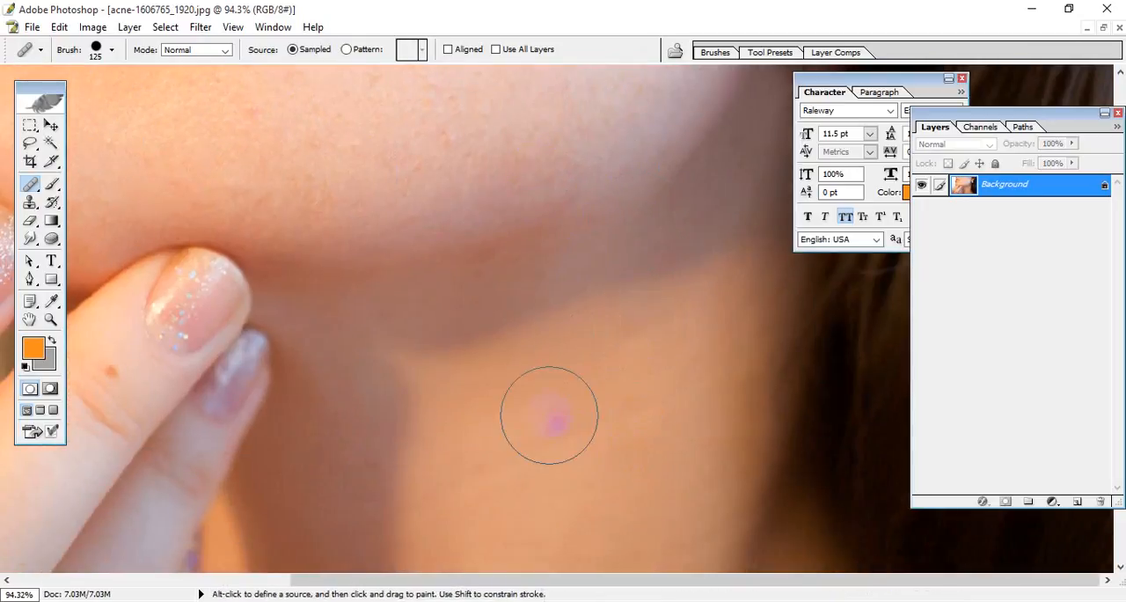
mouse_move(676, 429)
mouse_down()
mouse_move(490, 141)
mouse_move(593, 523)
mouse_up()
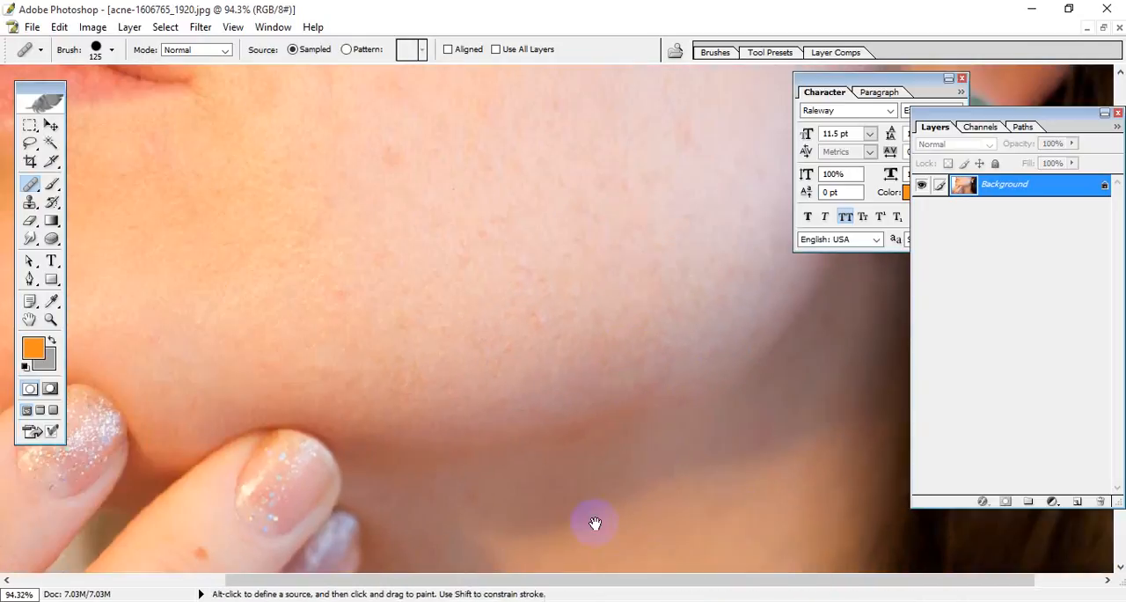
drag(572, 146, 493, 309)
key(ctrl+0)
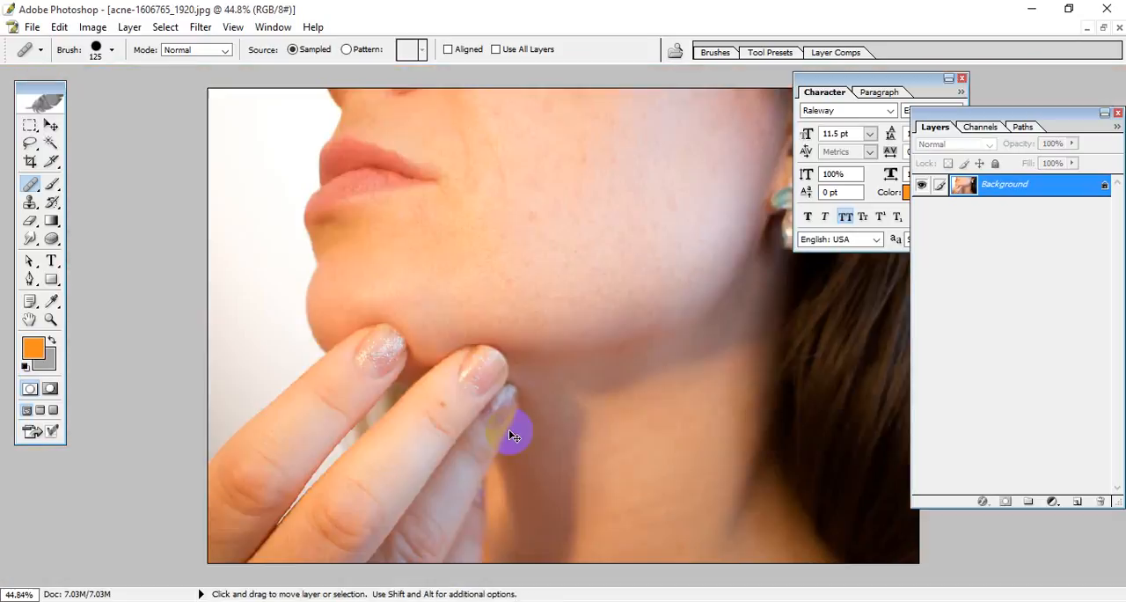
Step: Minimise the acne photo, open man-56087_1920.jpg from the REGD10 class folder on the Desktop and maximise its window
click(1103, 27)
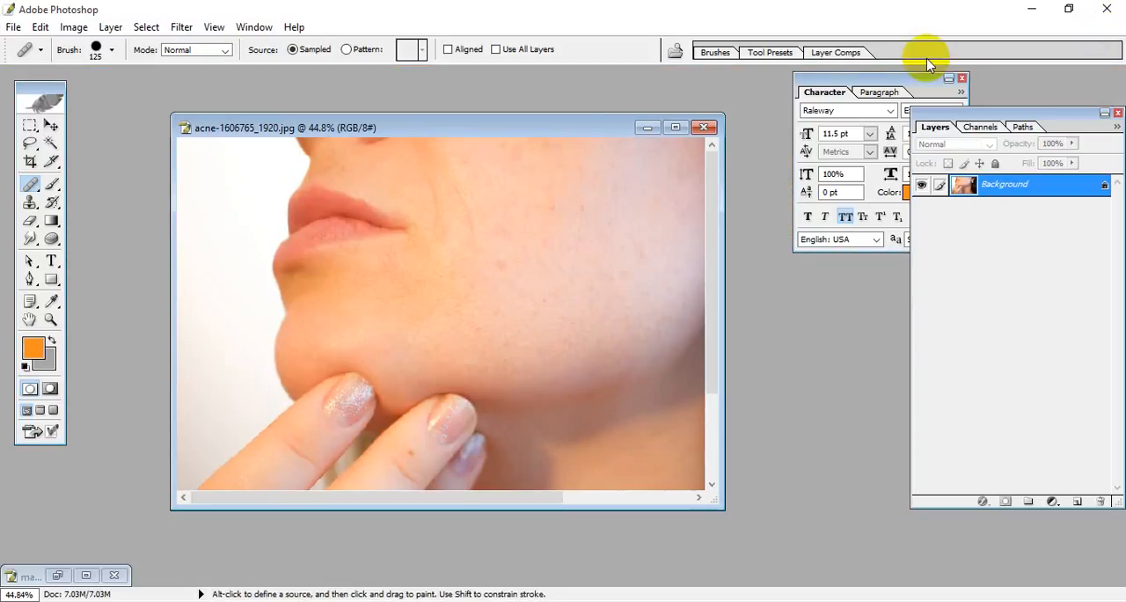
click(650, 130)
double_click(520, 236)
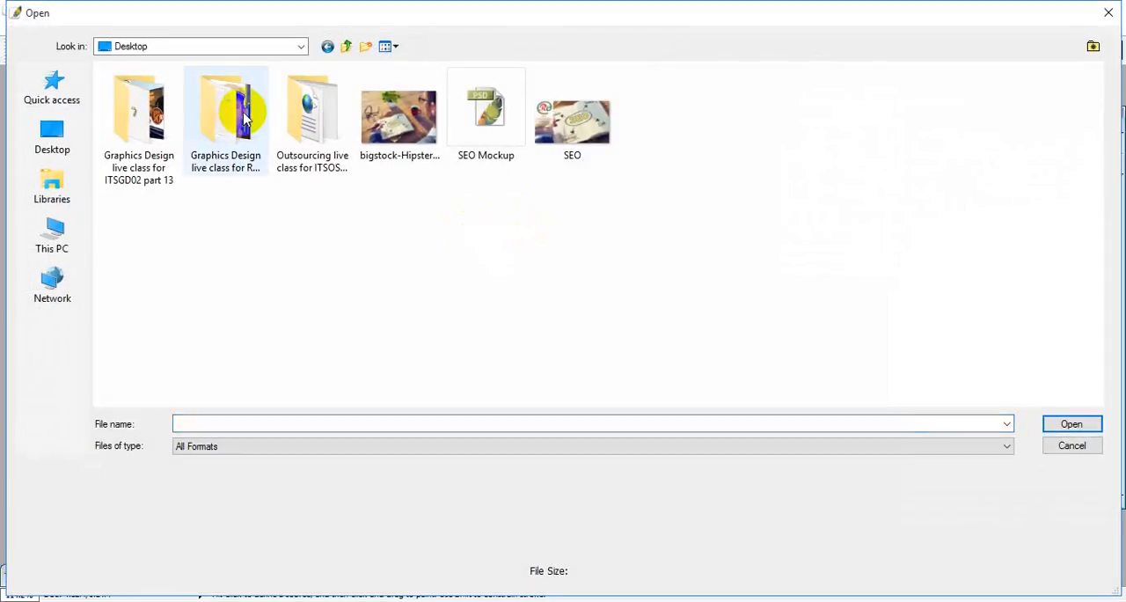
double_click(236, 110)
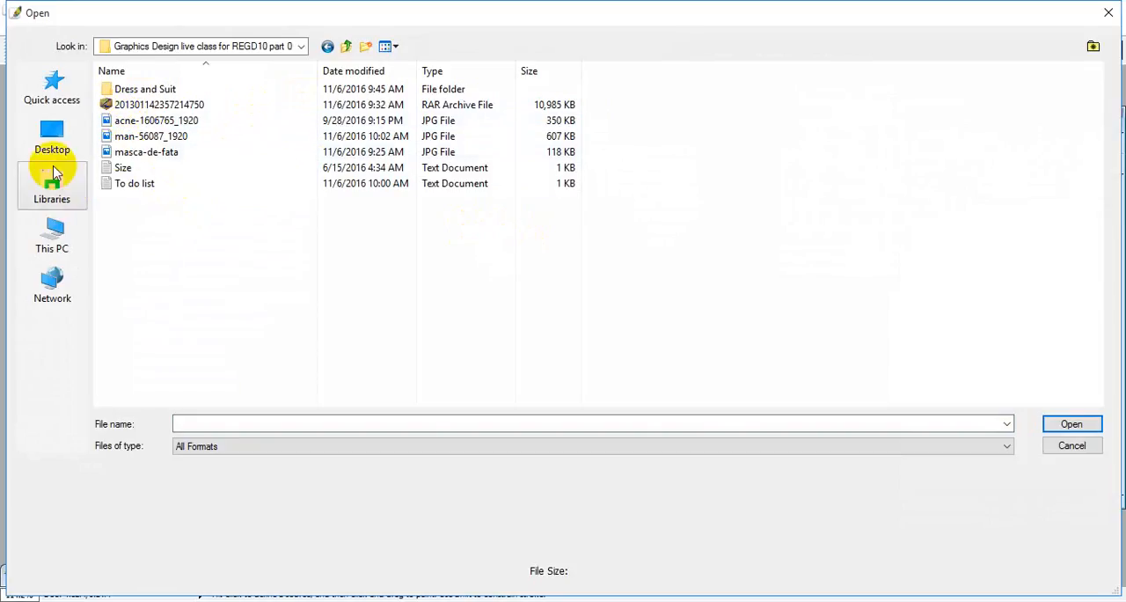
click(125, 153)
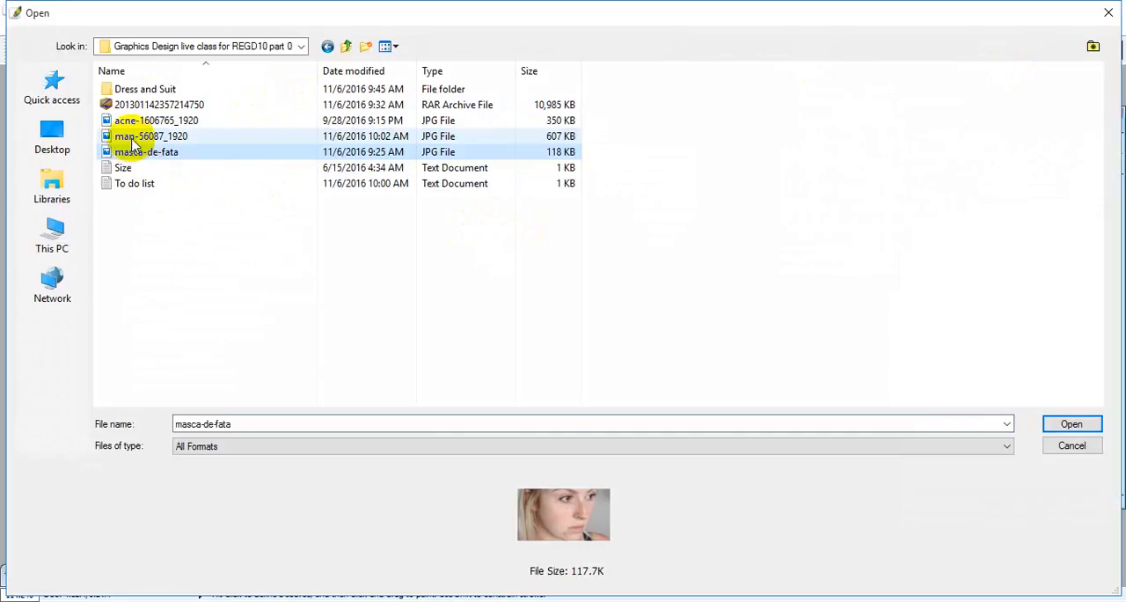
click(125, 136)
click(1072, 424)
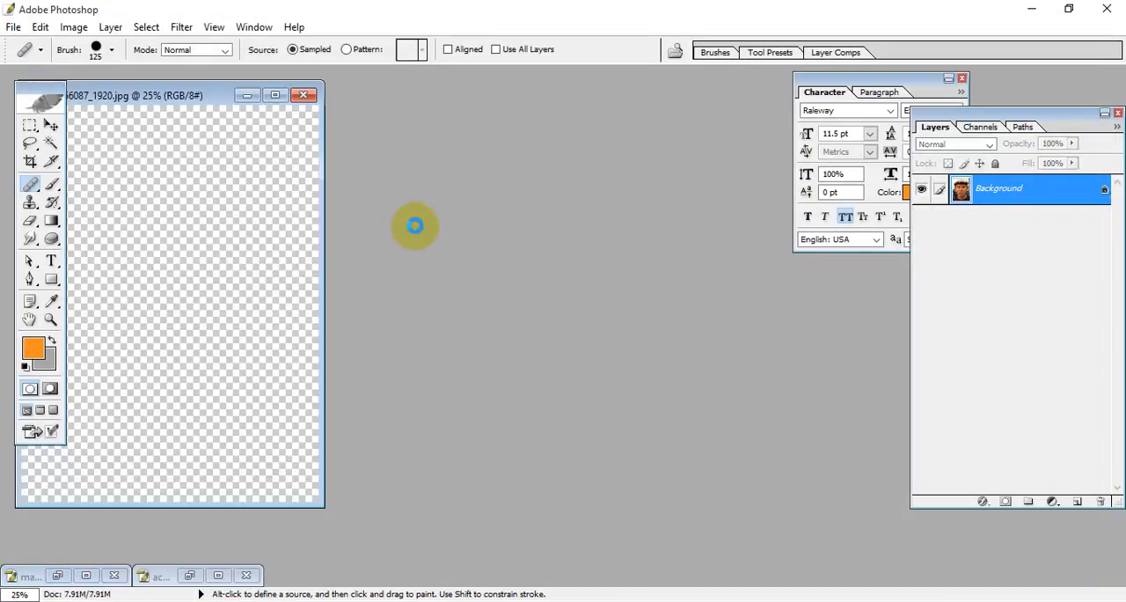
click(298, 94)
Step: Crop the full portrait of the man to 1.5 in wide by 2 in high at 300 pixels/inch
scroll(614, 299, up, 5)
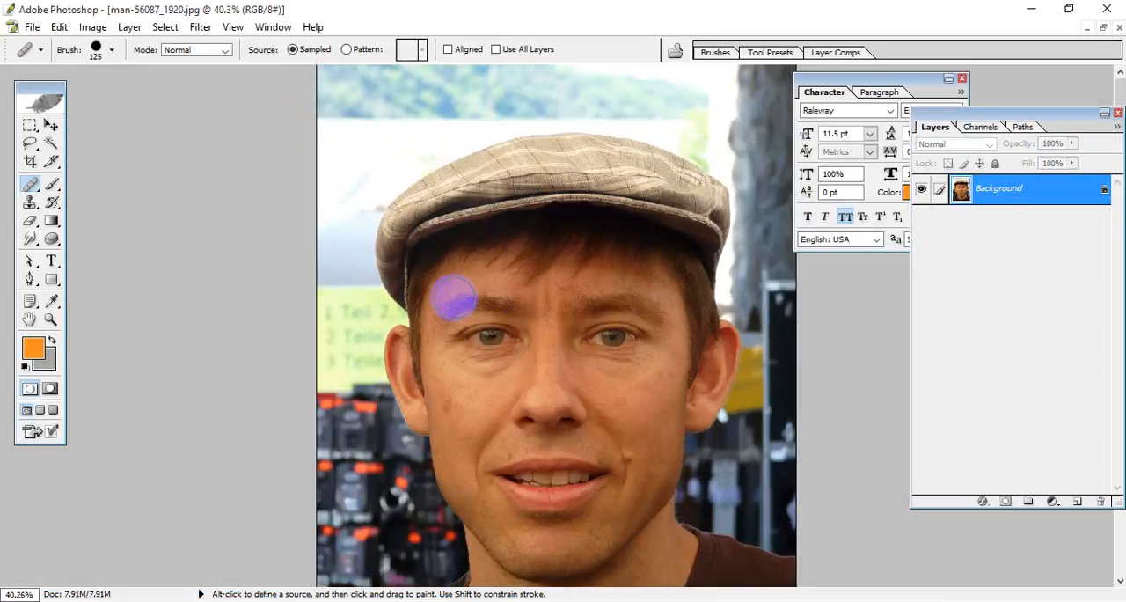
scroll(426, 310, down, 3)
scroll(426, 309, up, 4)
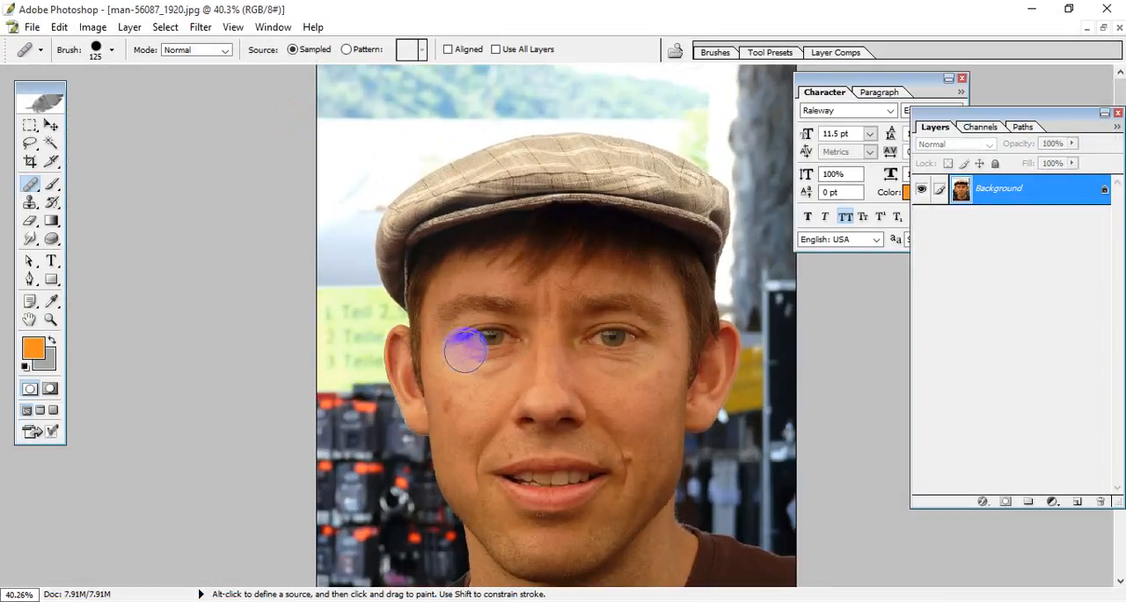
scroll(460, 378, down, 4)
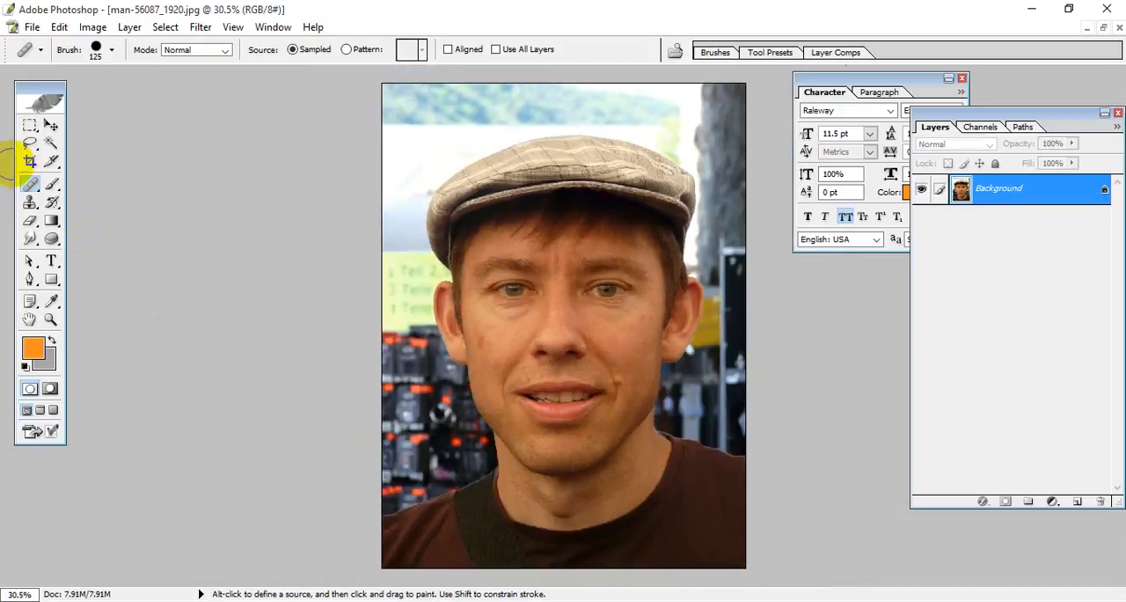
click(30, 164)
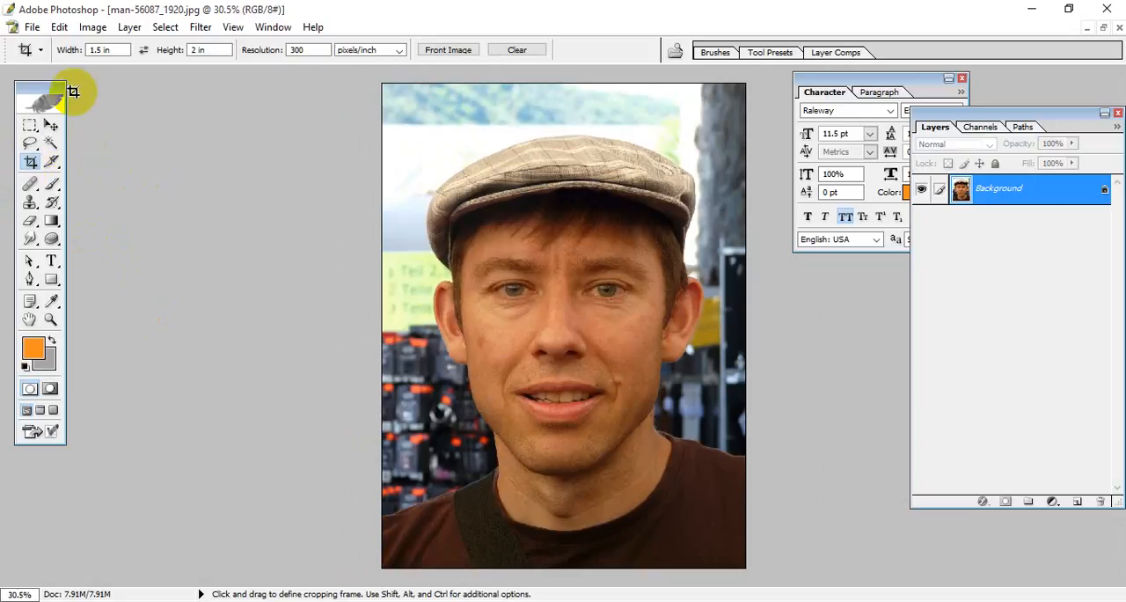
double_click(97, 50)
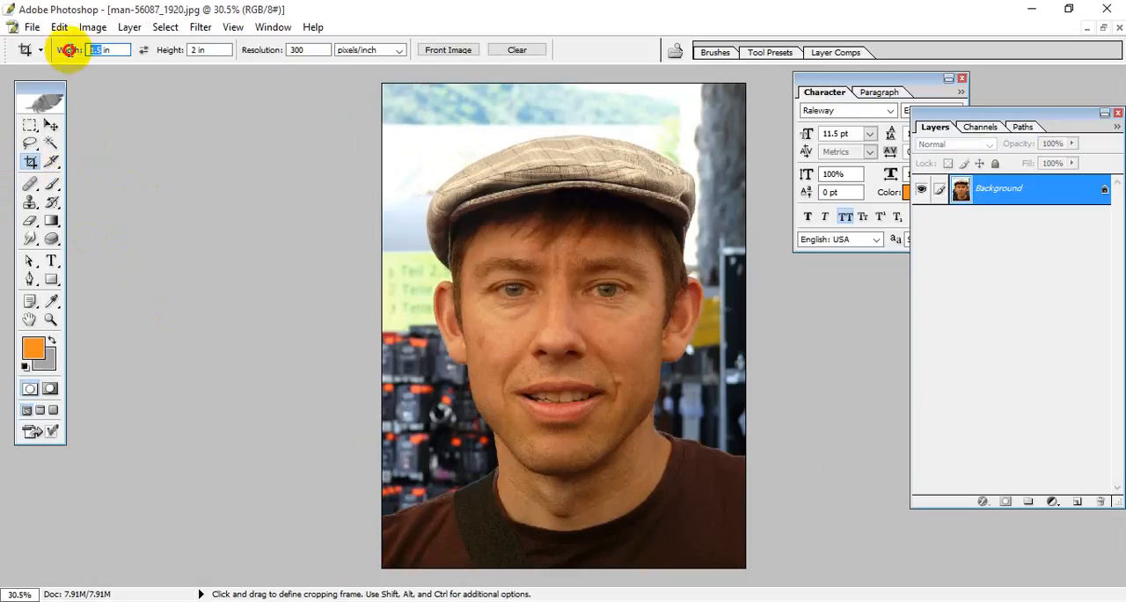
double_click(211, 50)
drag(385, 87, 809, 585)
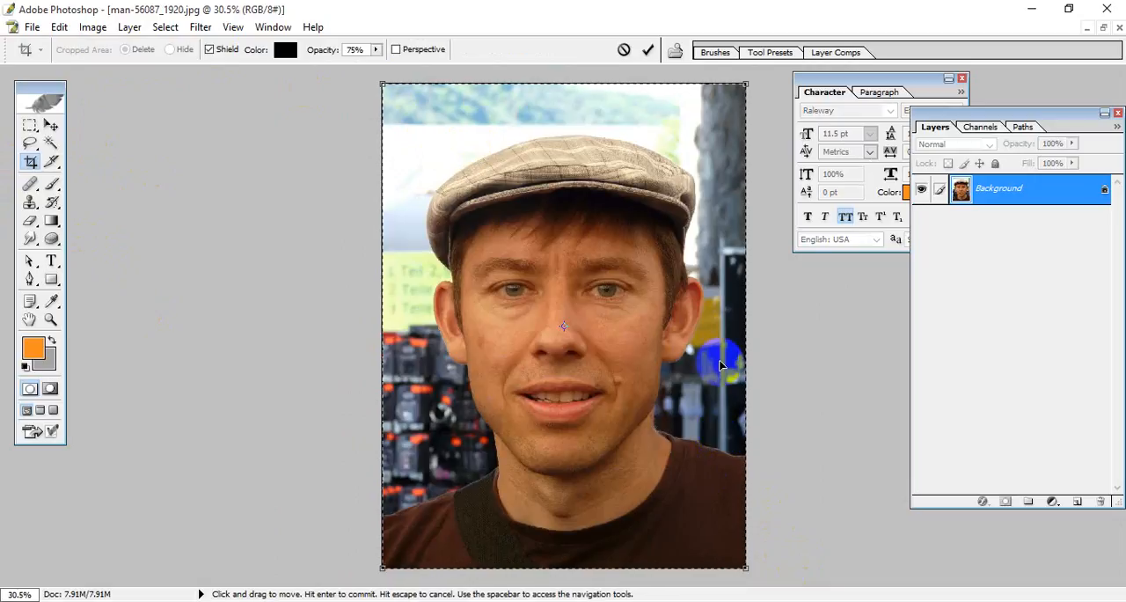
click(648, 53)
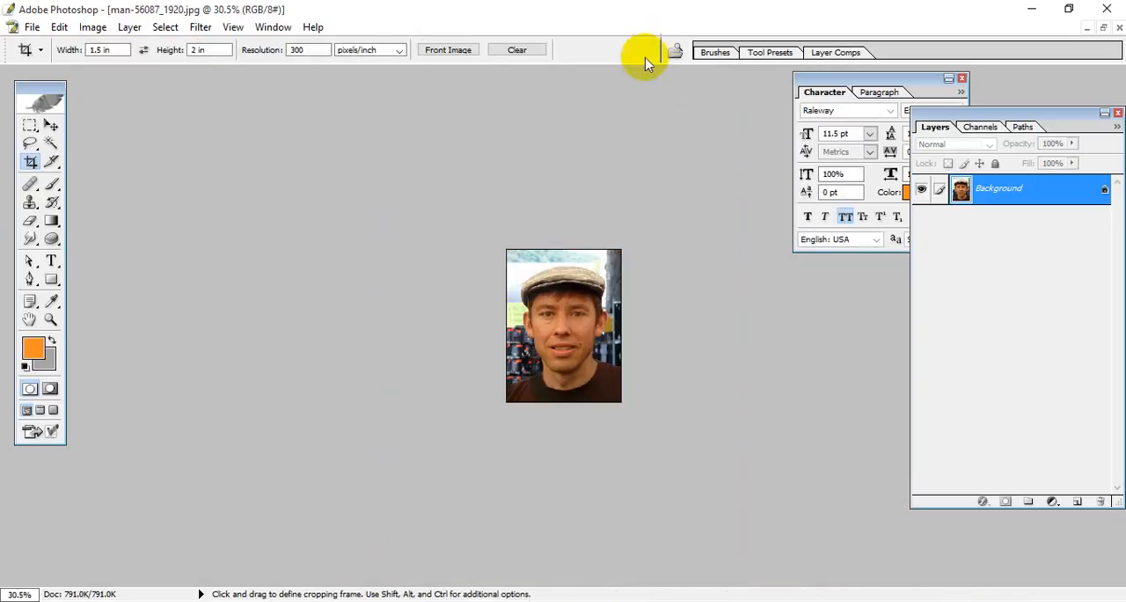
Step: Restore the cropped portrait to a floating window, move it to the middle of the workspace and enlarge the window
key(ctrl+0)
scroll(750, 217, up, 4)
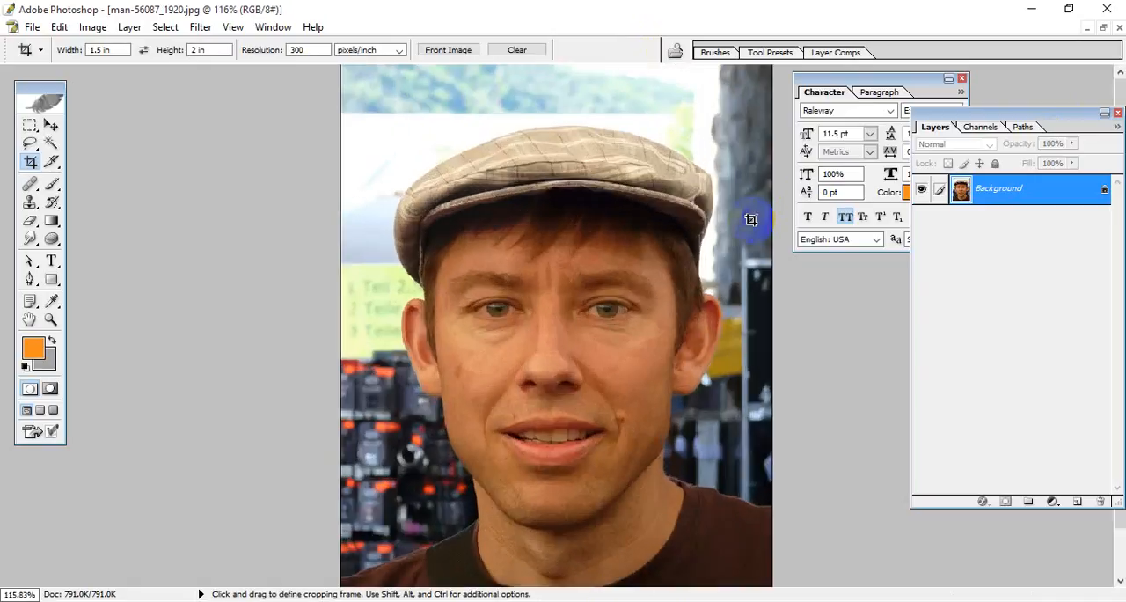
click(1103, 28)
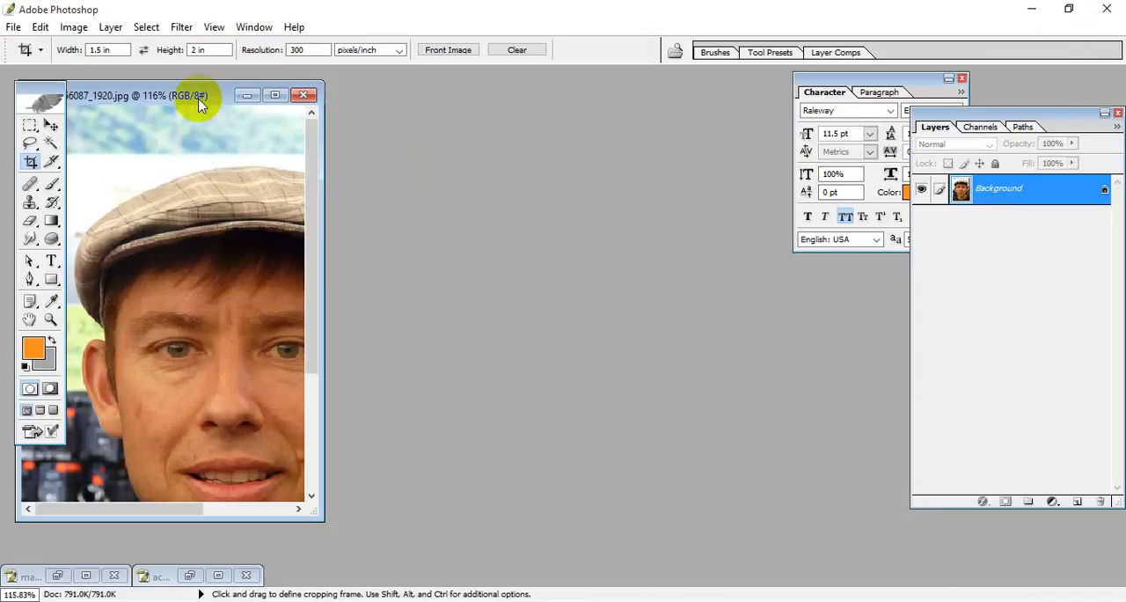
drag(176, 95, 532, 94)
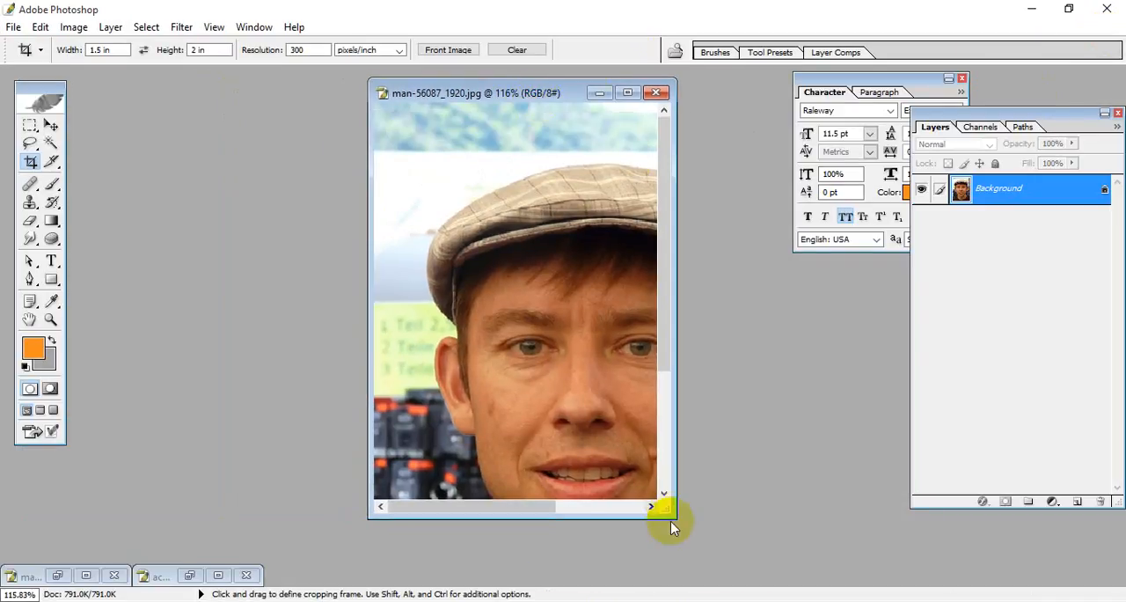
drag(674, 518, 818, 583)
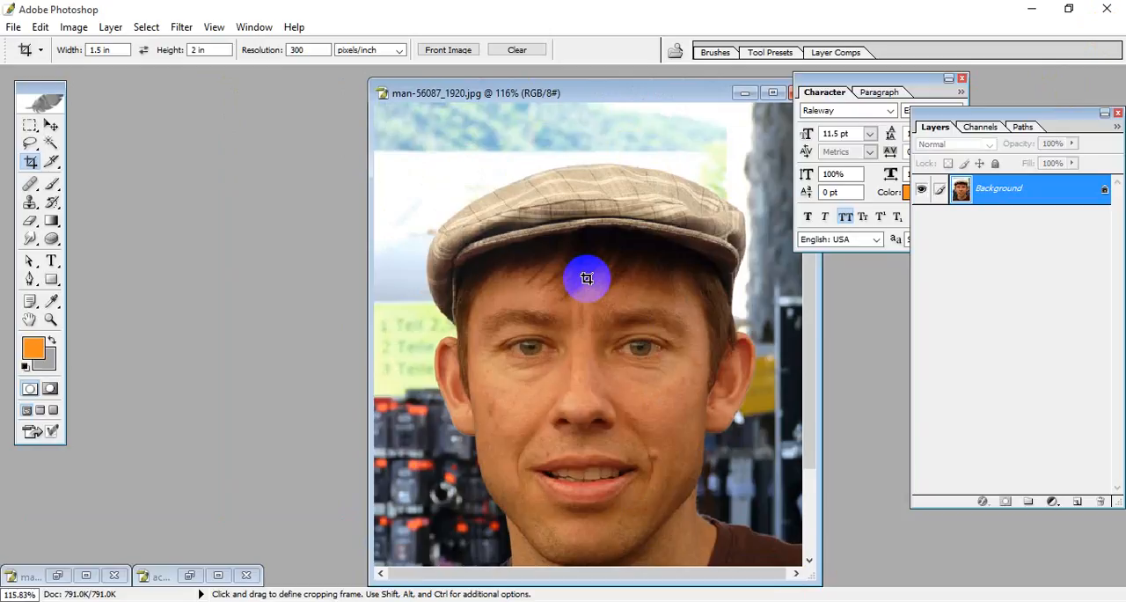
Step: Resize the cropped portrait's document height to 1.9 inches with Image Size, without constraining proportions
drag(530, 98, 499, 87)
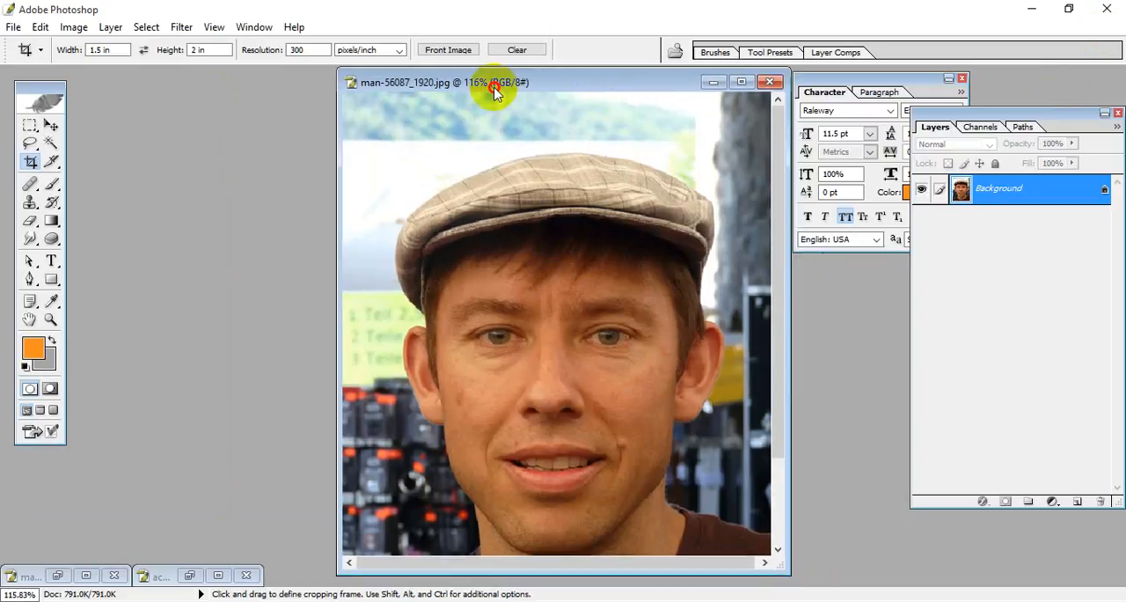
click(73, 27)
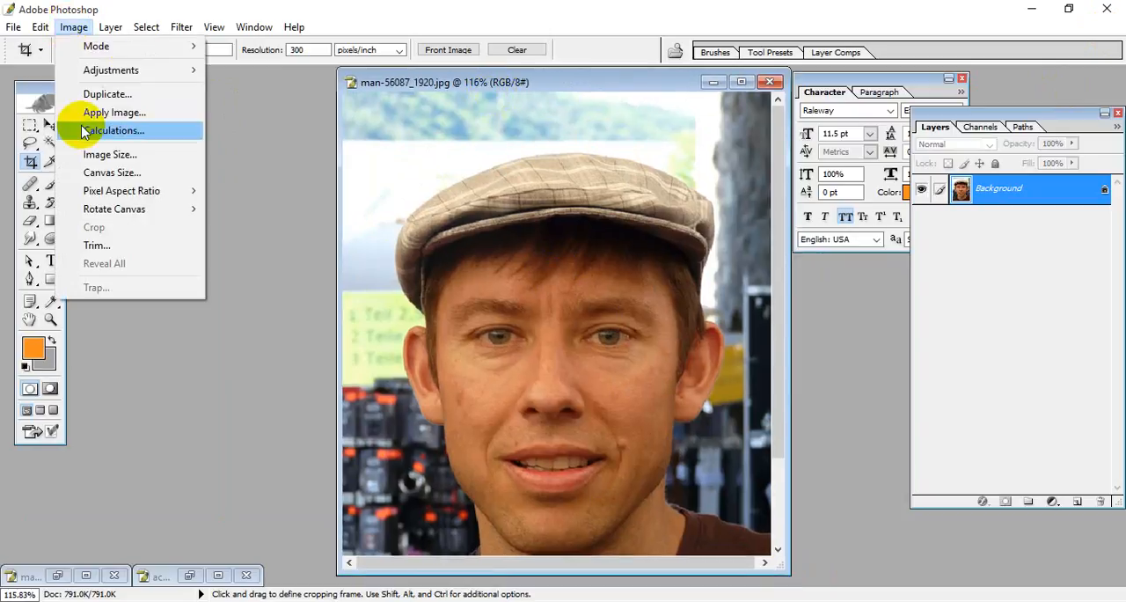
click(107, 156)
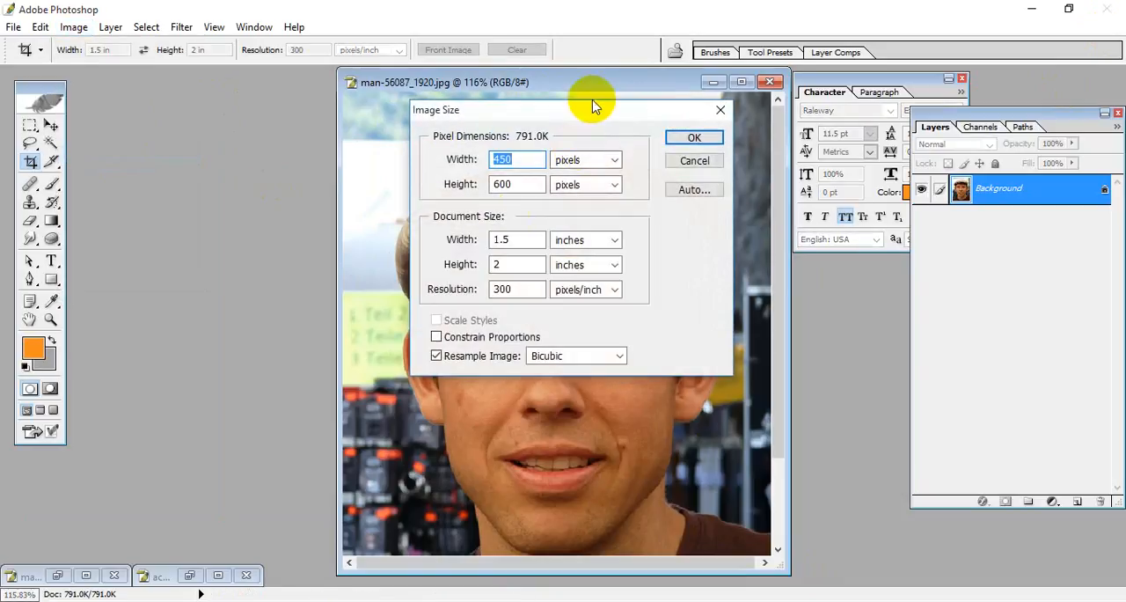
drag(591, 114, 428, 90)
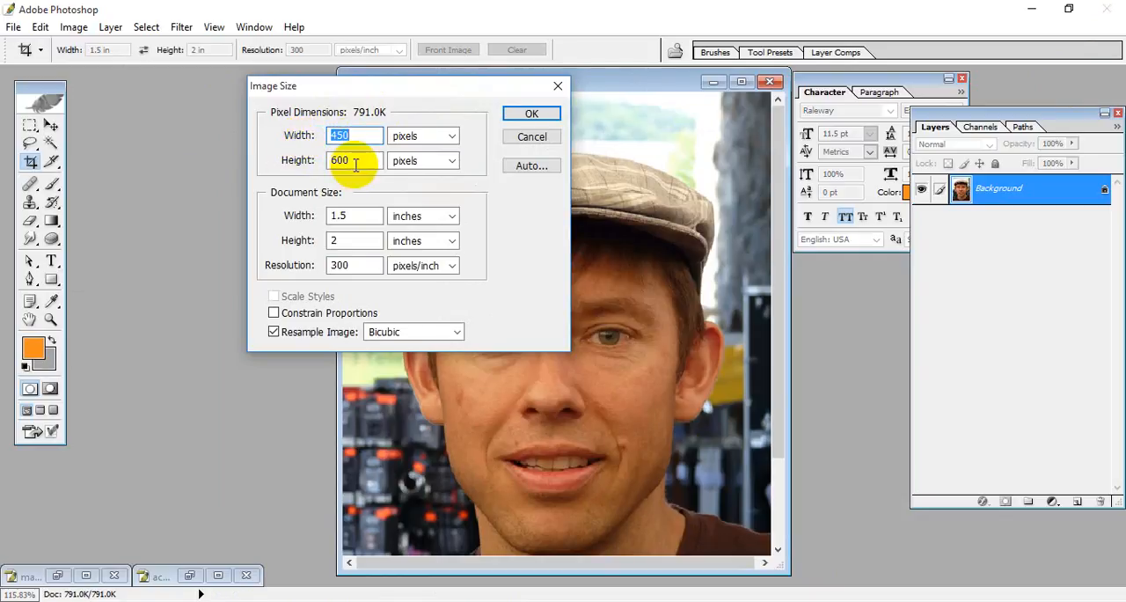
click(344, 243)
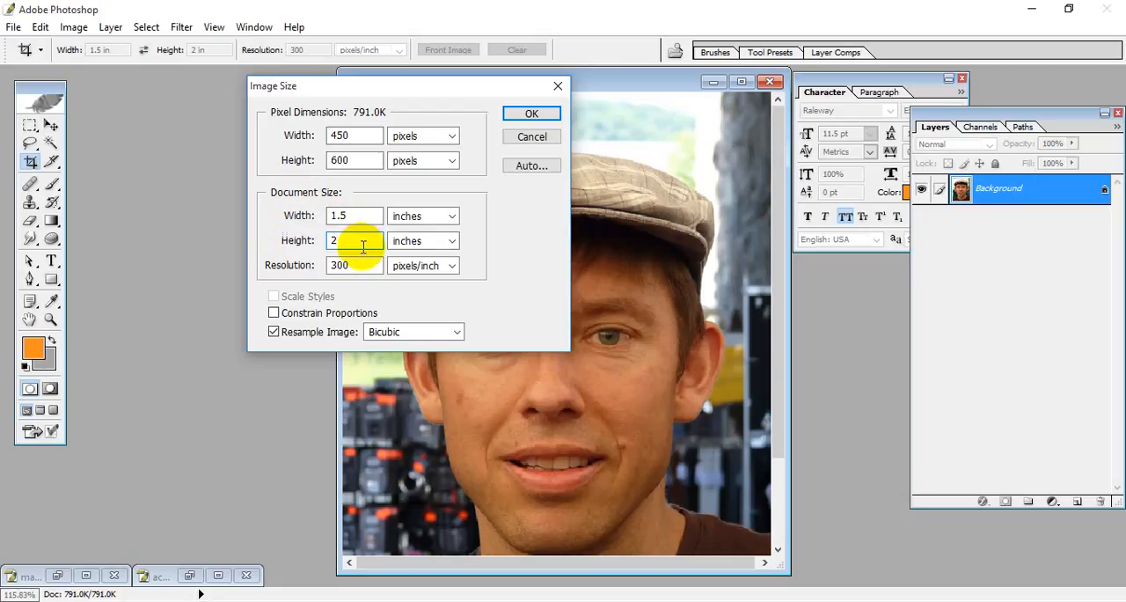
drag(402, 88, 475, 91)
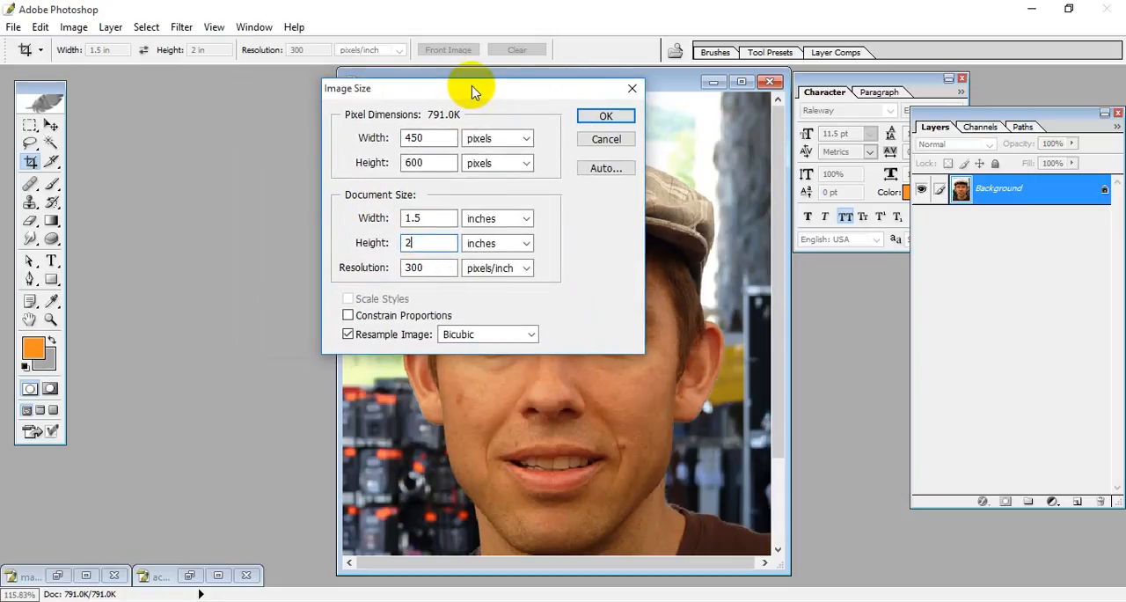
double_click(412, 242)
text(1.)
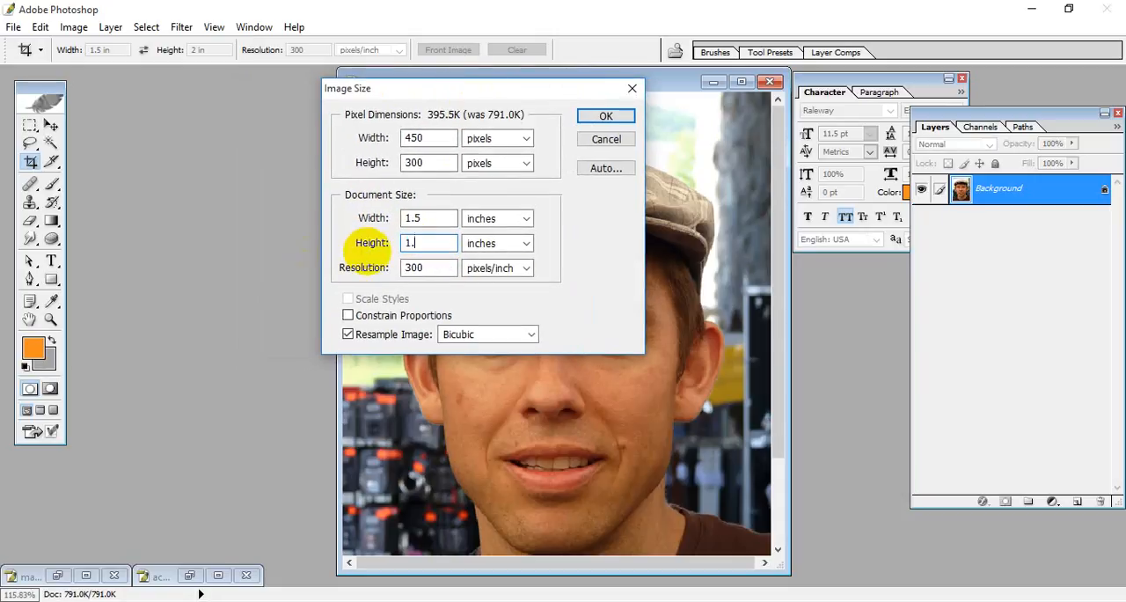
text(9)
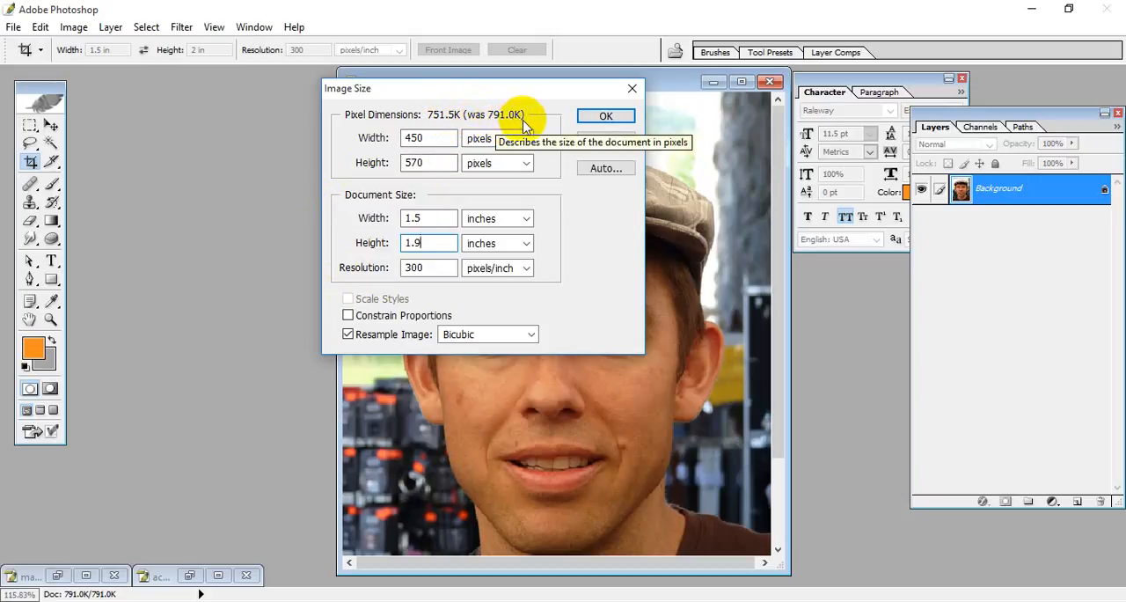
drag(497, 96, 460, 97)
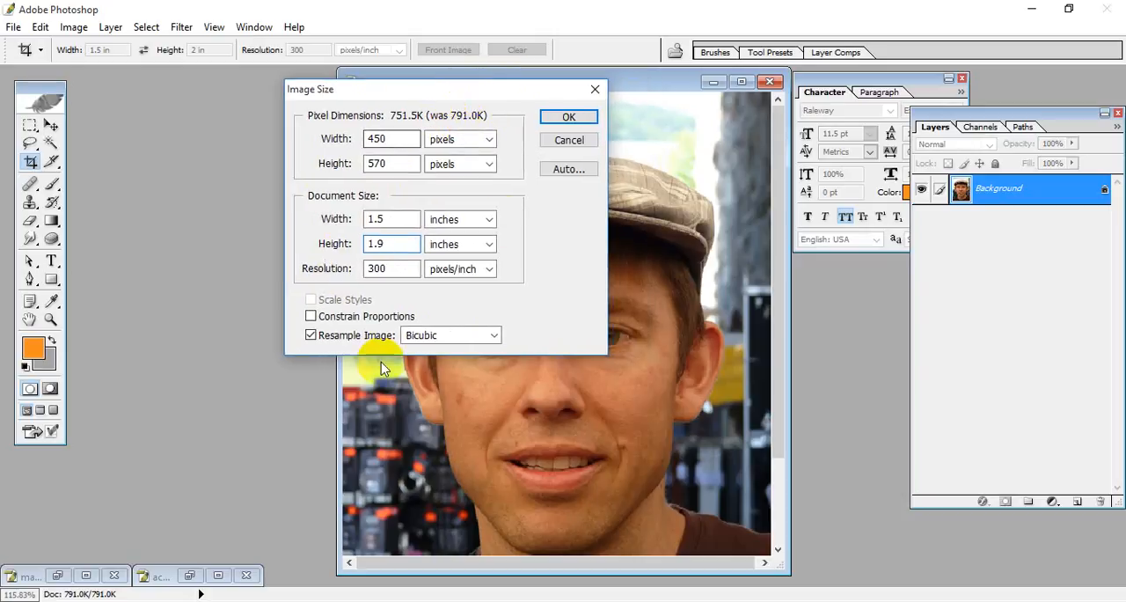
click(563, 116)
Step: Zoom the resized portrait out to 66.7% and move its floating window aside to free workspace
click(741, 82)
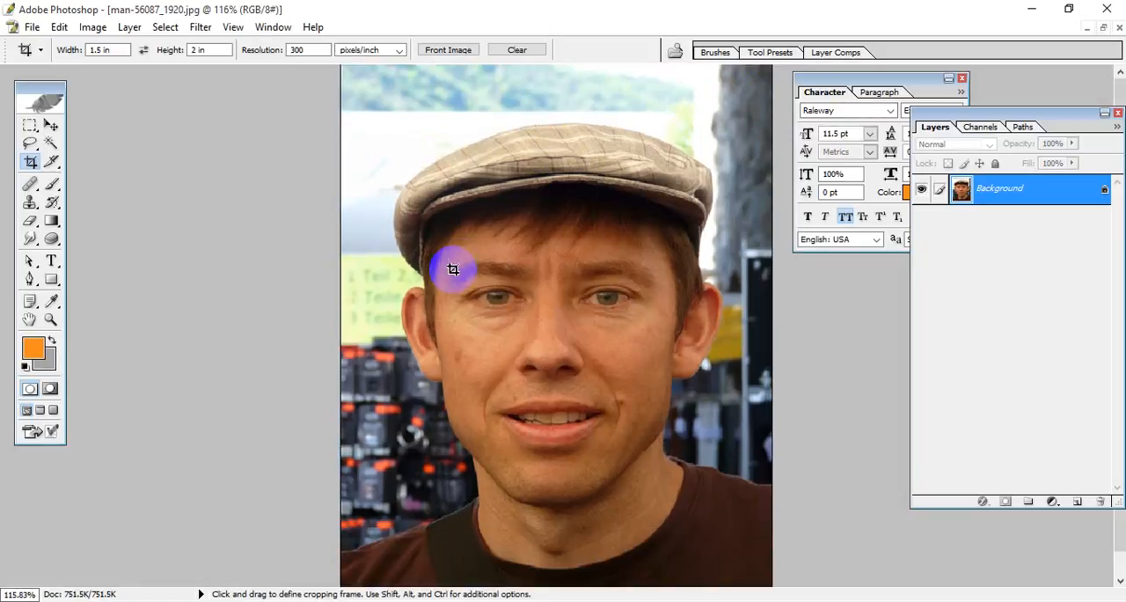
key(ctrl+minus)
key(ctrl+minus)
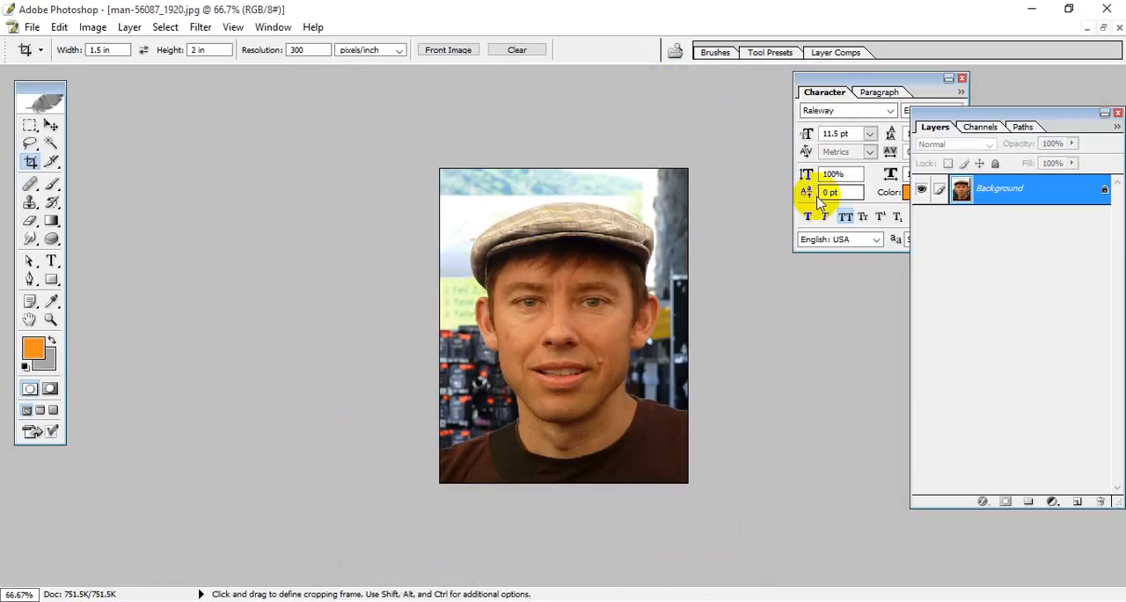
click(1107, 31)
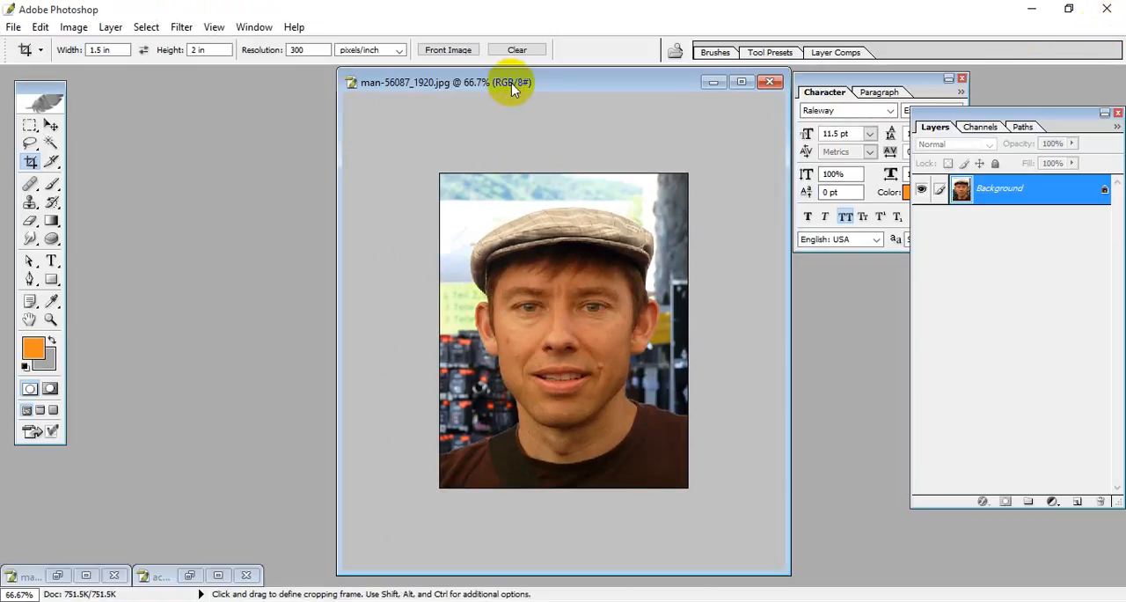
drag(510, 80, 324, 121)
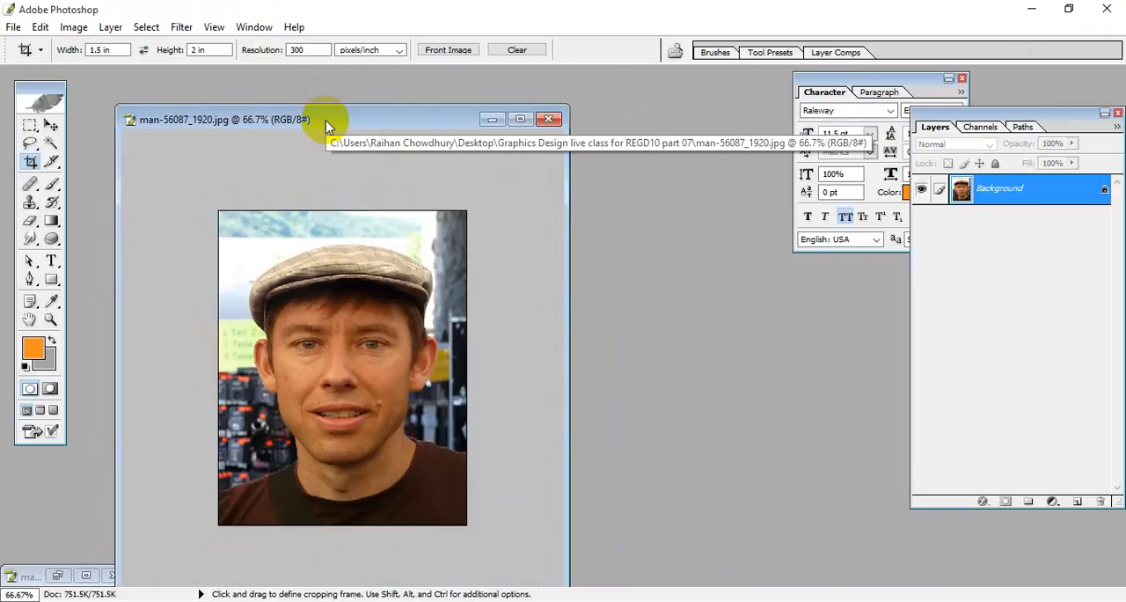
Step: Duplicate the portrait as Stamp Size and arrange the copy's window beside the original
right_click(324, 121)
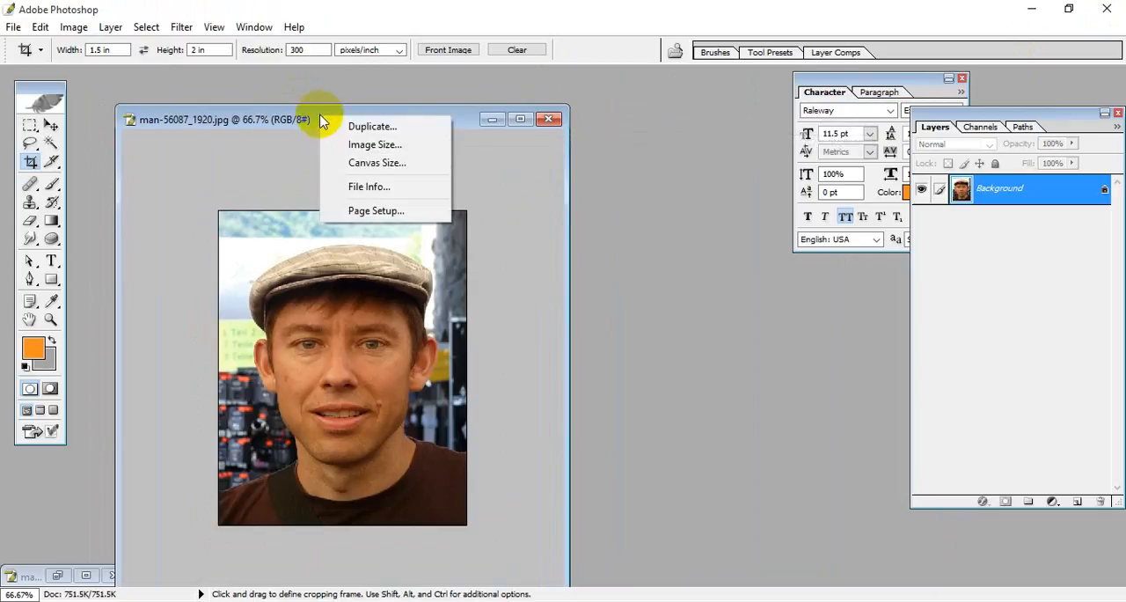
click(373, 127)
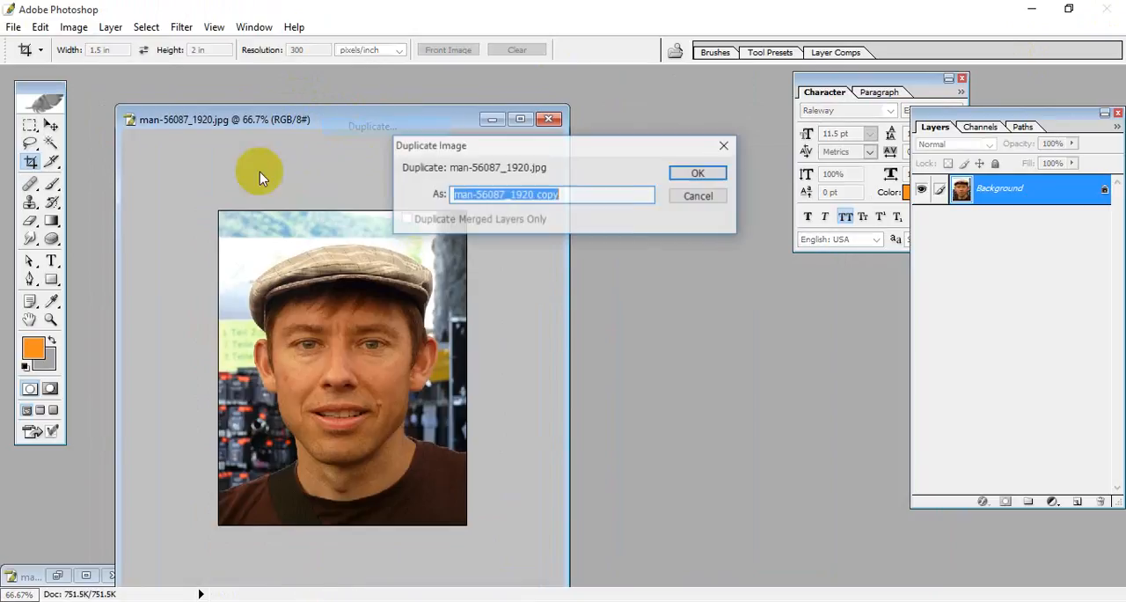
click(563, 194)
drag(563, 195, 459, 194)
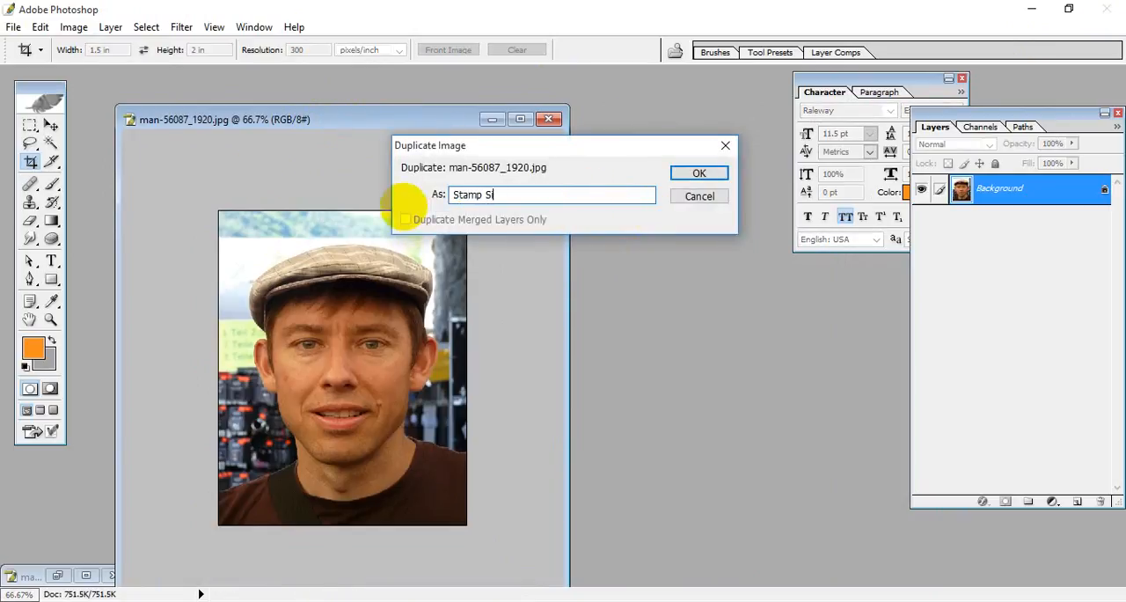
click(704, 174)
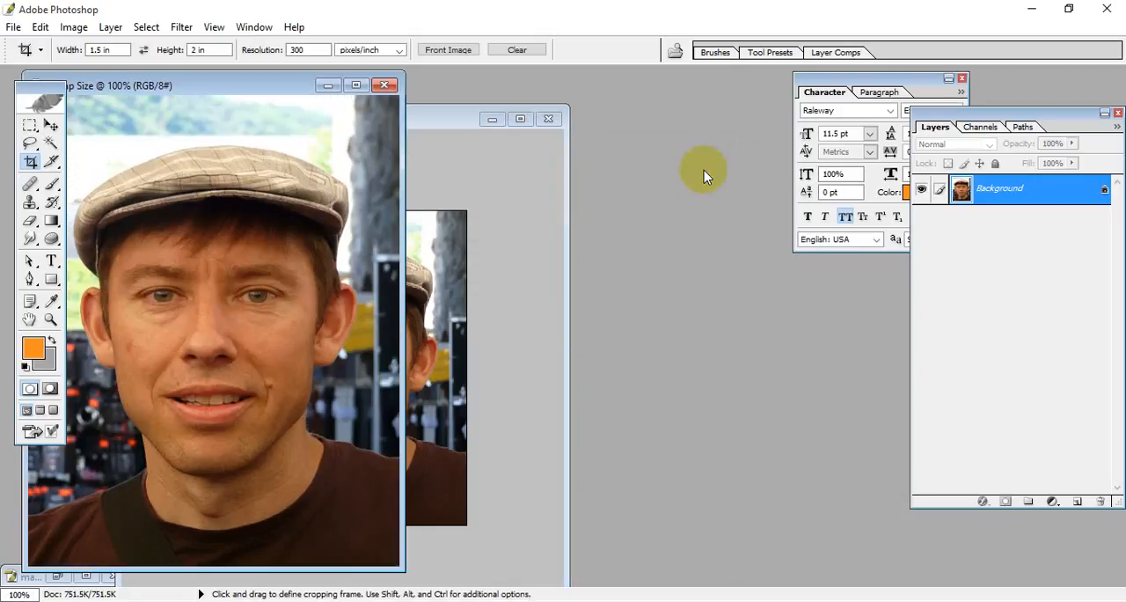
drag(223, 94, 628, 102)
drag(320, 120, 145, 94)
drag(548, 96, 443, 98)
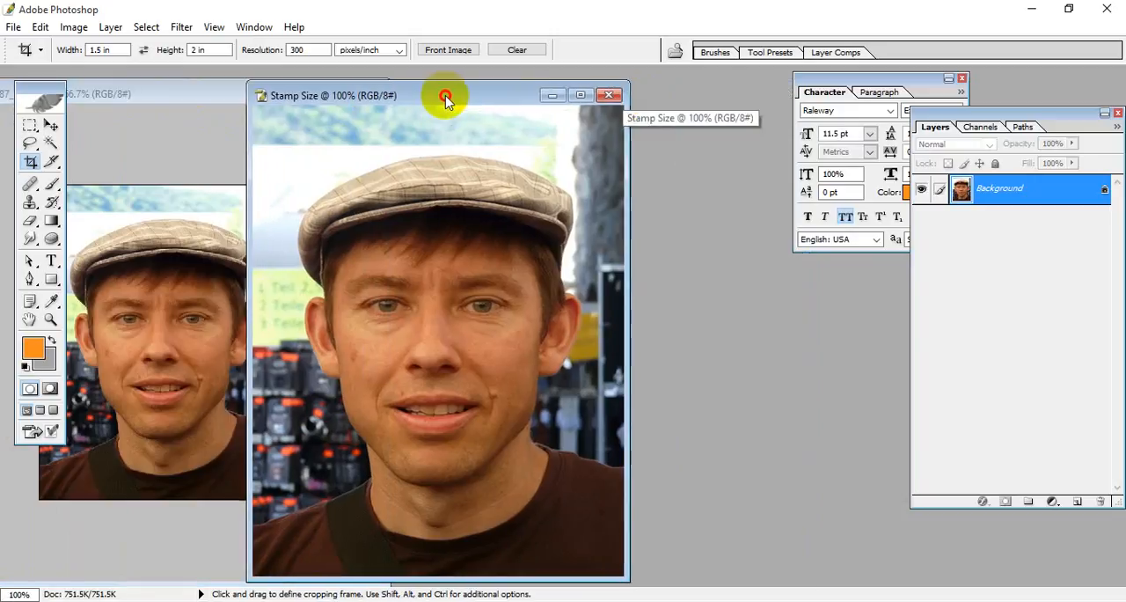
Step: Constrain the proportions of the Stamp Size copy in Image Size and set its document height to 1 inch
click(72, 27)
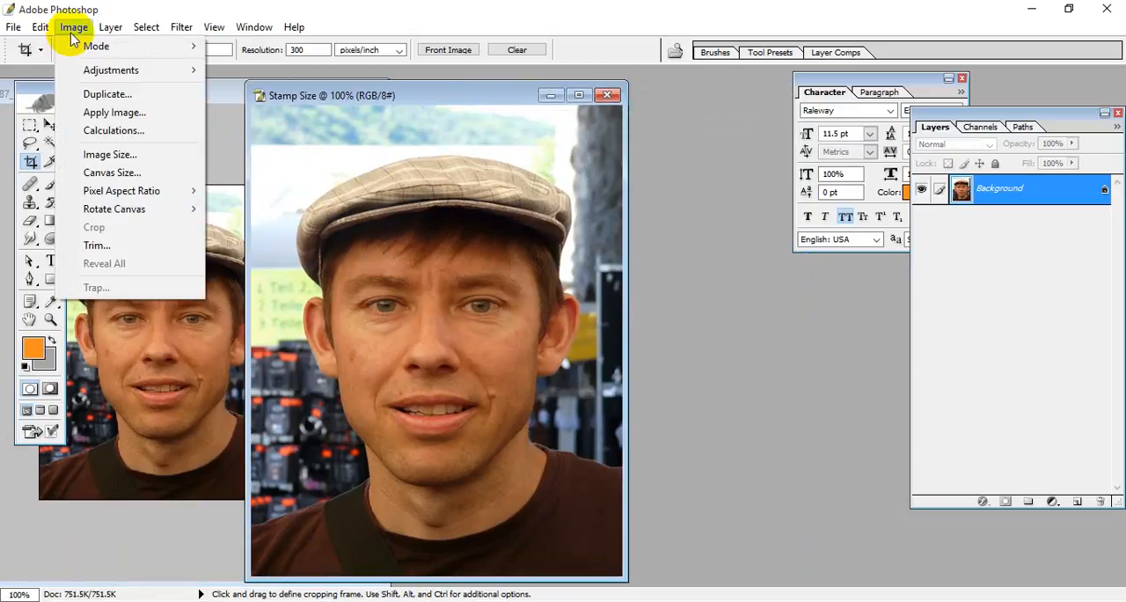
click(110, 155)
click(311, 317)
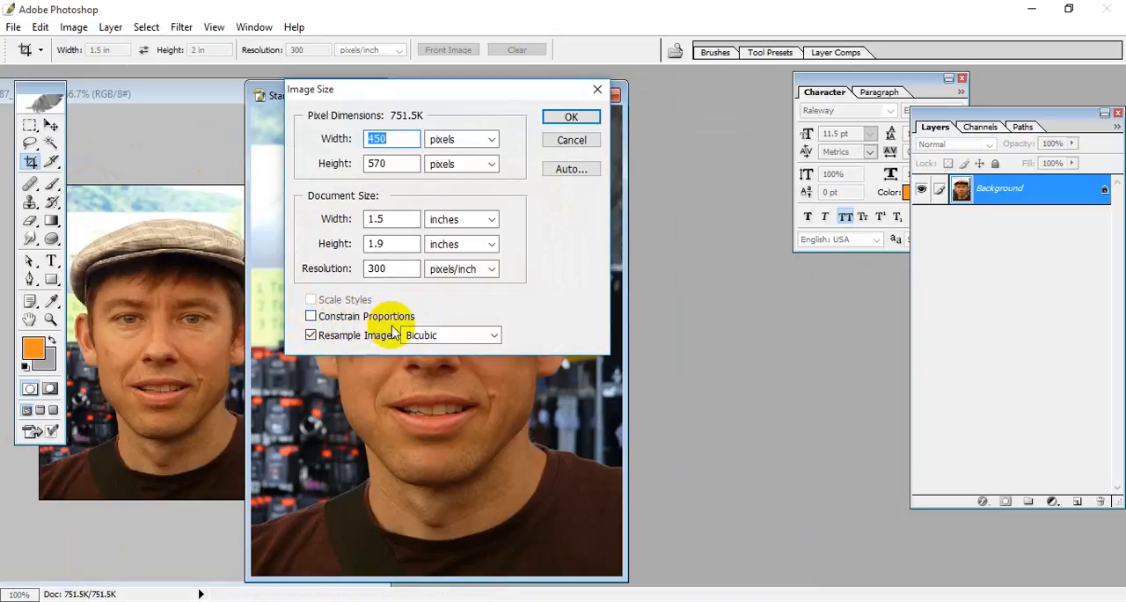
click(310, 317)
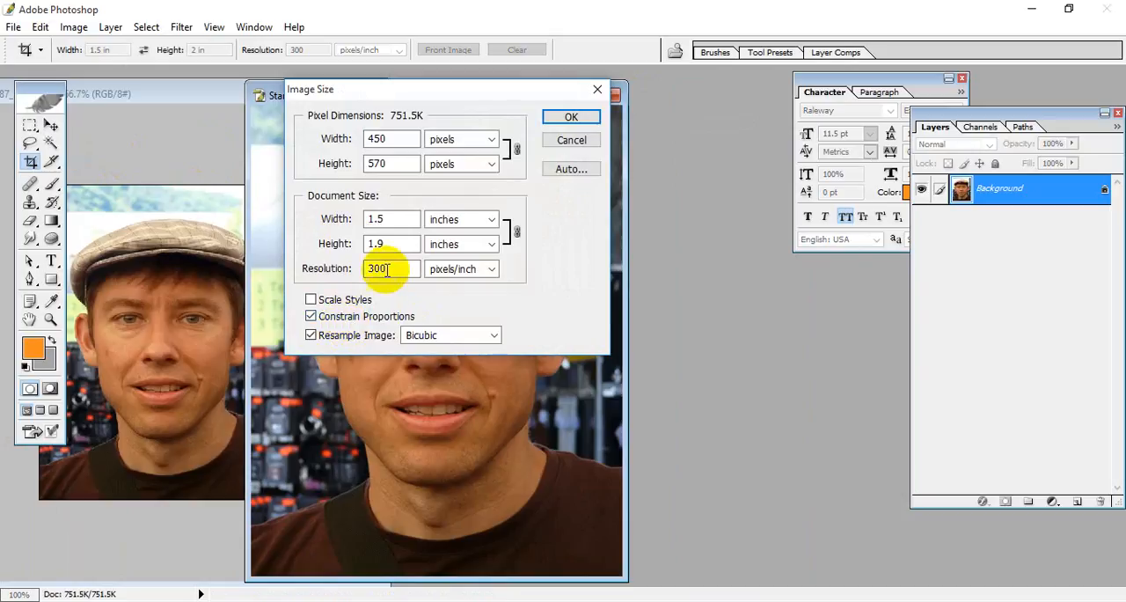
double_click(377, 243)
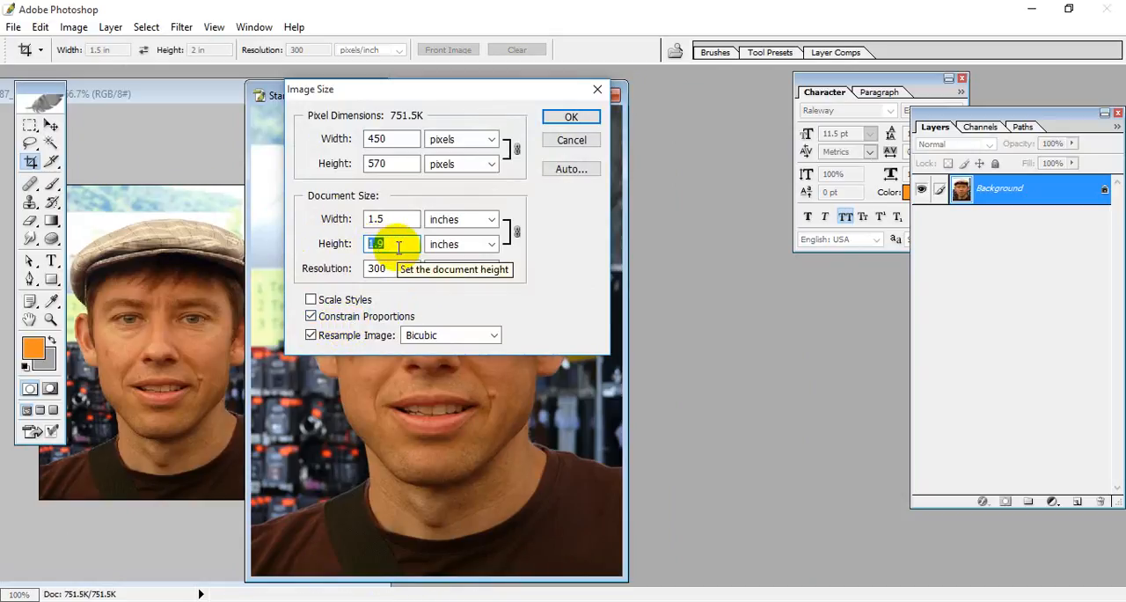
text(1)
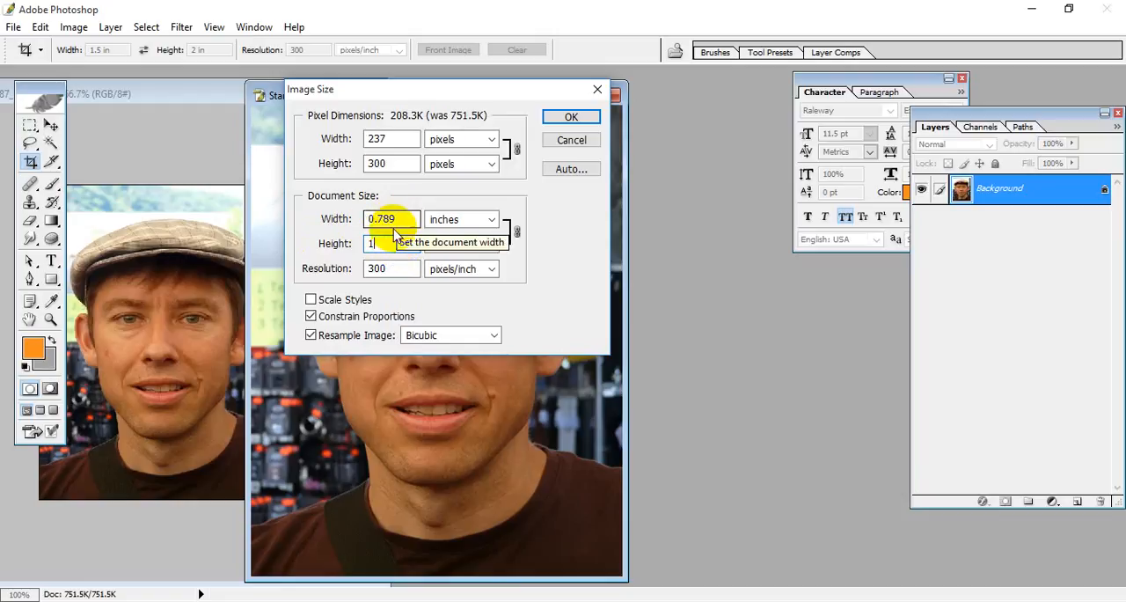
Step: Try a document height of 1.6 inches for the Stamp Size copy with Constrain Proportions off
click(310, 316)
double_click(392, 244)
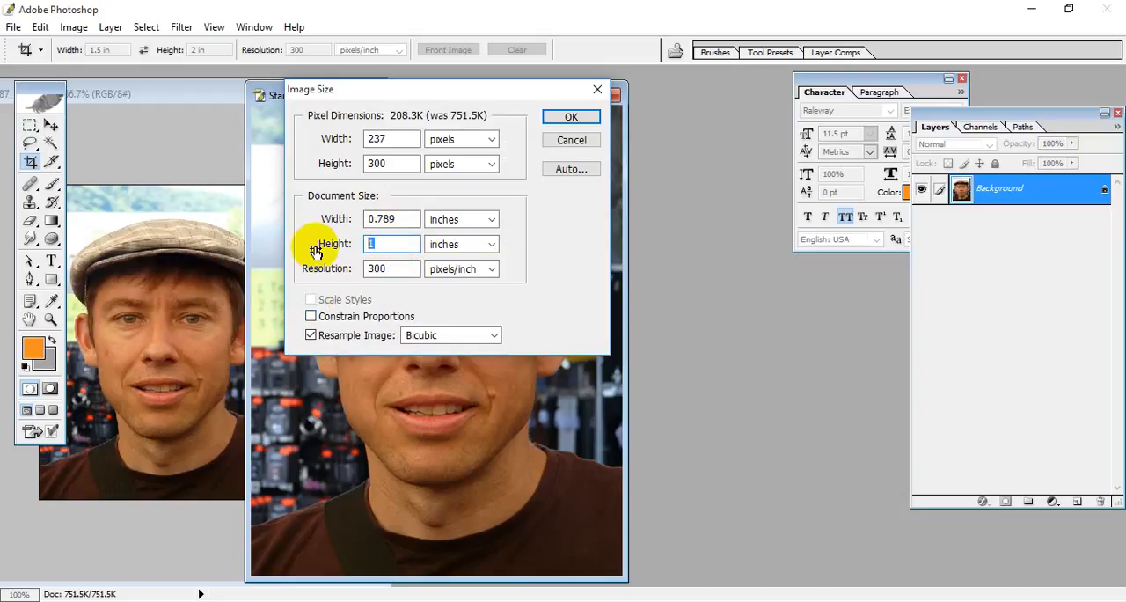
text(.6)
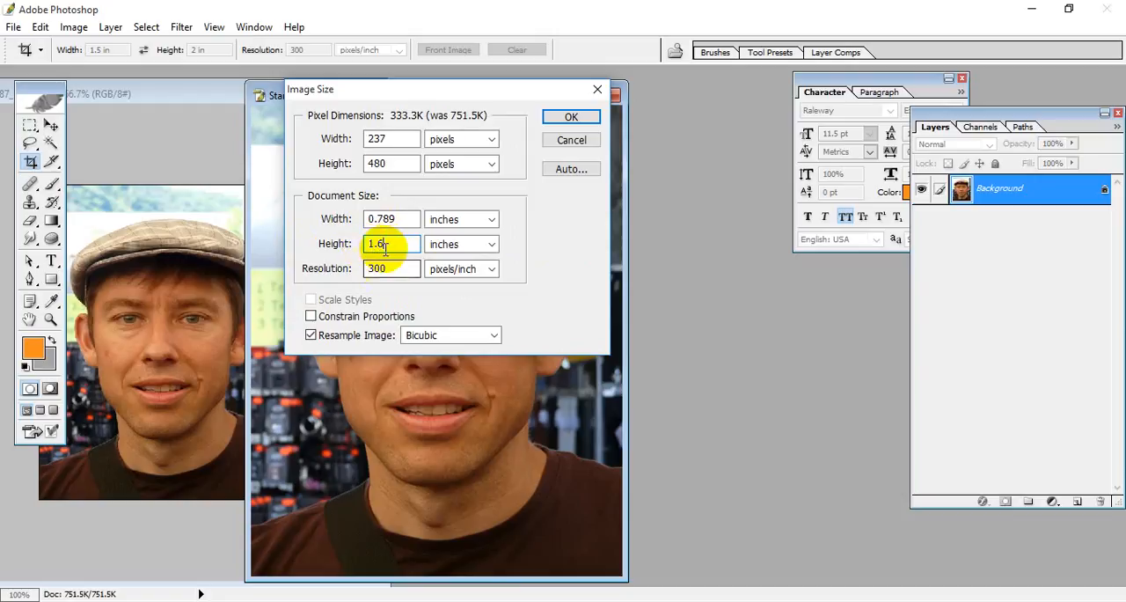
Step: Reset the size values with Constrain Proportions on, then resize the Stamp Size copy to 1 inch high
click(310, 316)
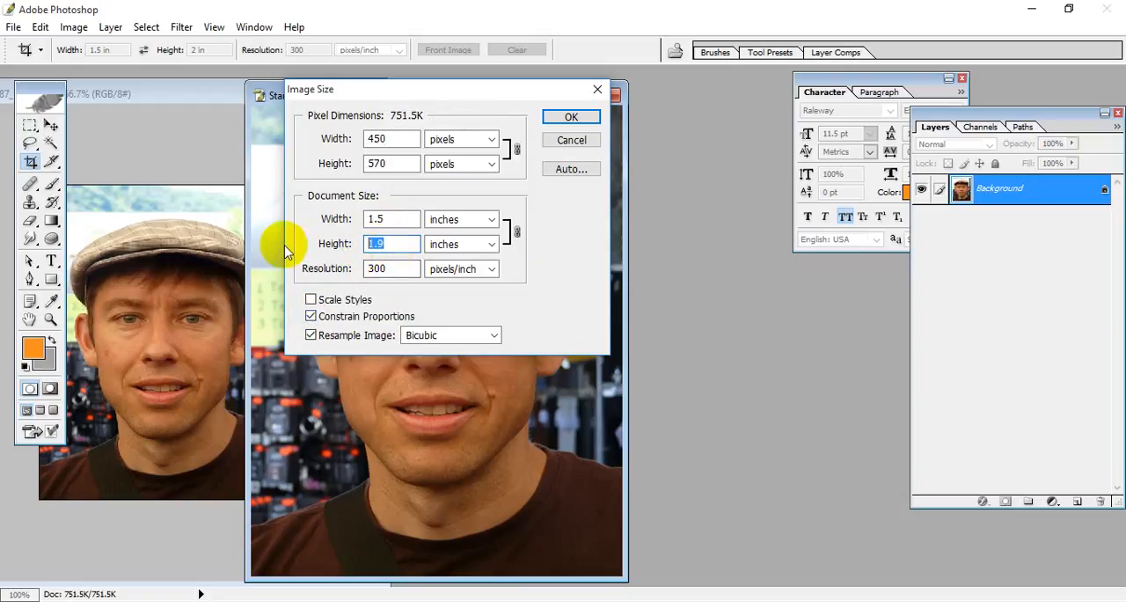
text(1)
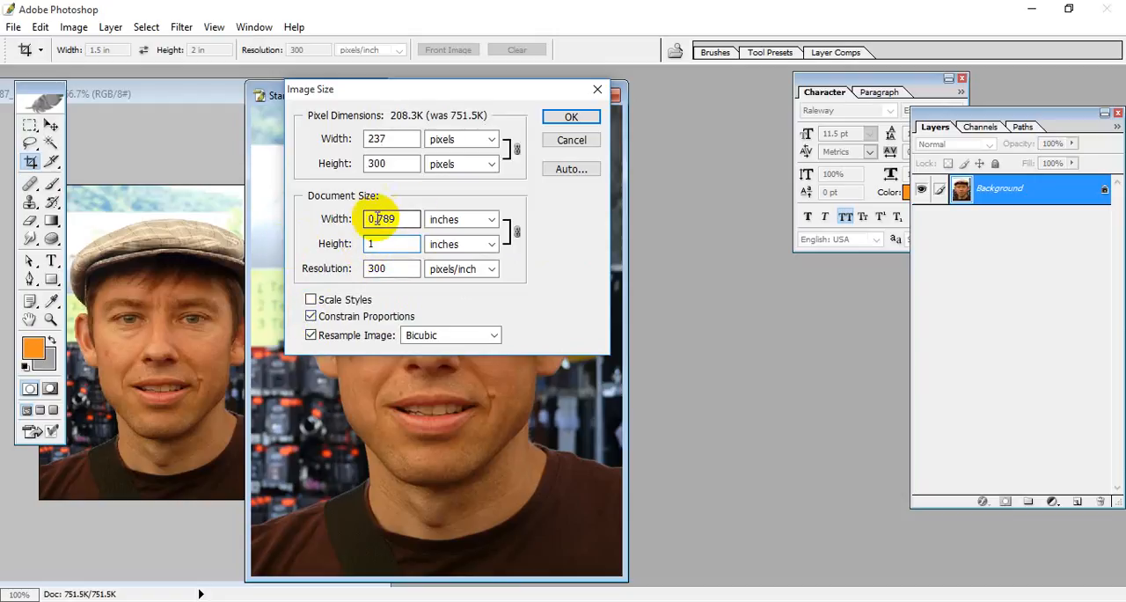
click(572, 115)
Step: Move the Stamp Size window clear of the original portrait and enlarge it around the photo
drag(327, 97, 596, 136)
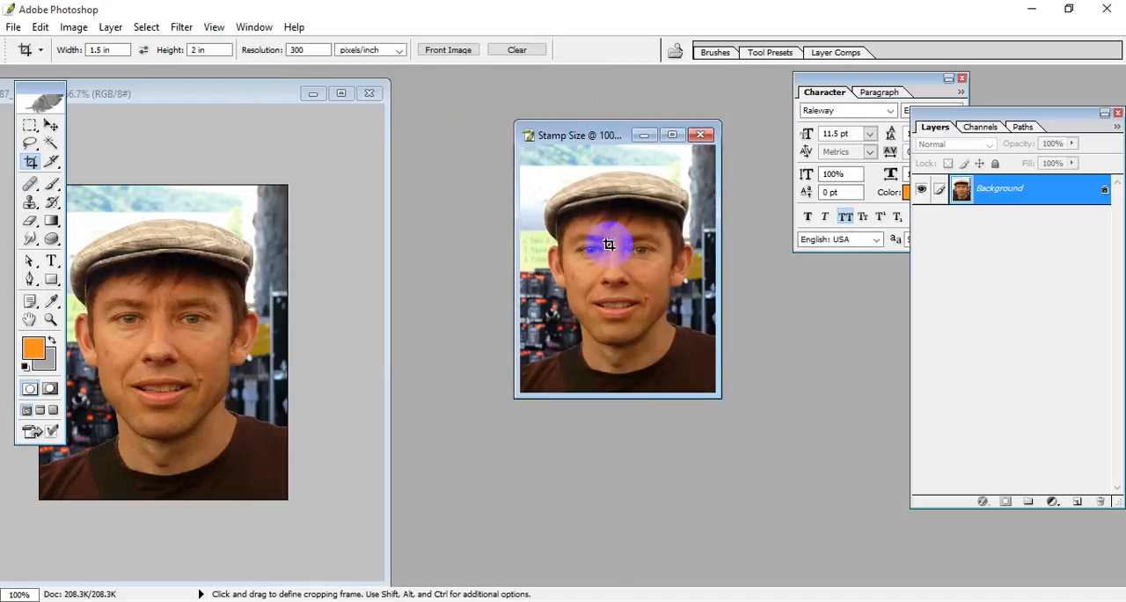
drag(718, 398, 827, 495)
drag(678, 139, 628, 118)
Step: Open the Duplicate Image dialog for man-56087_1920.jpg and select the proposed copy name
click(189, 95)
right_click(199, 100)
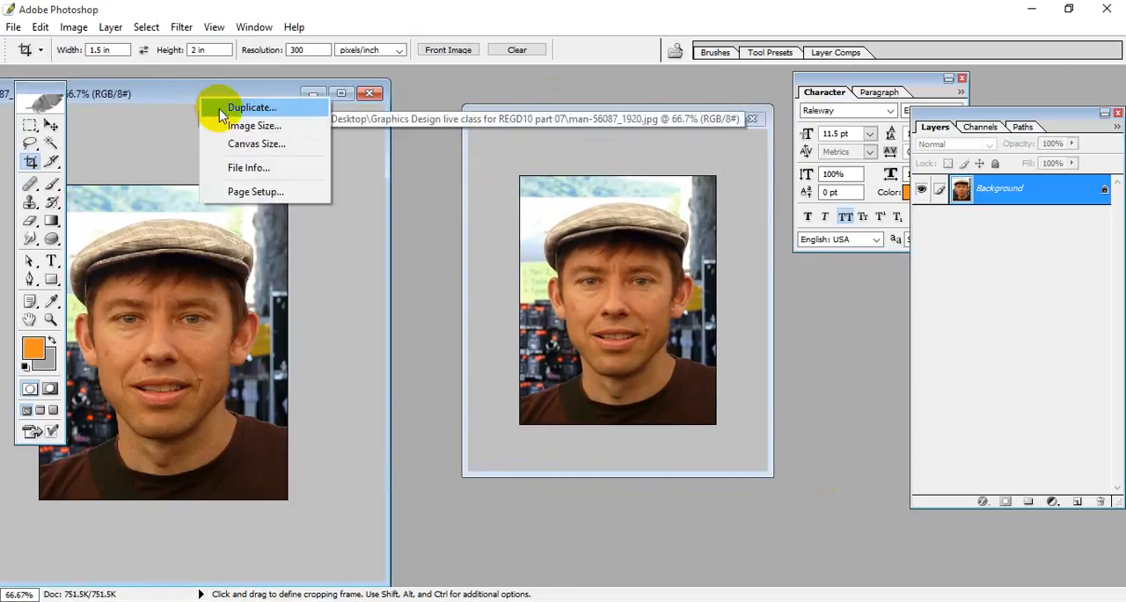
click(222, 105)
click(578, 196)
drag(578, 197, 314, 194)
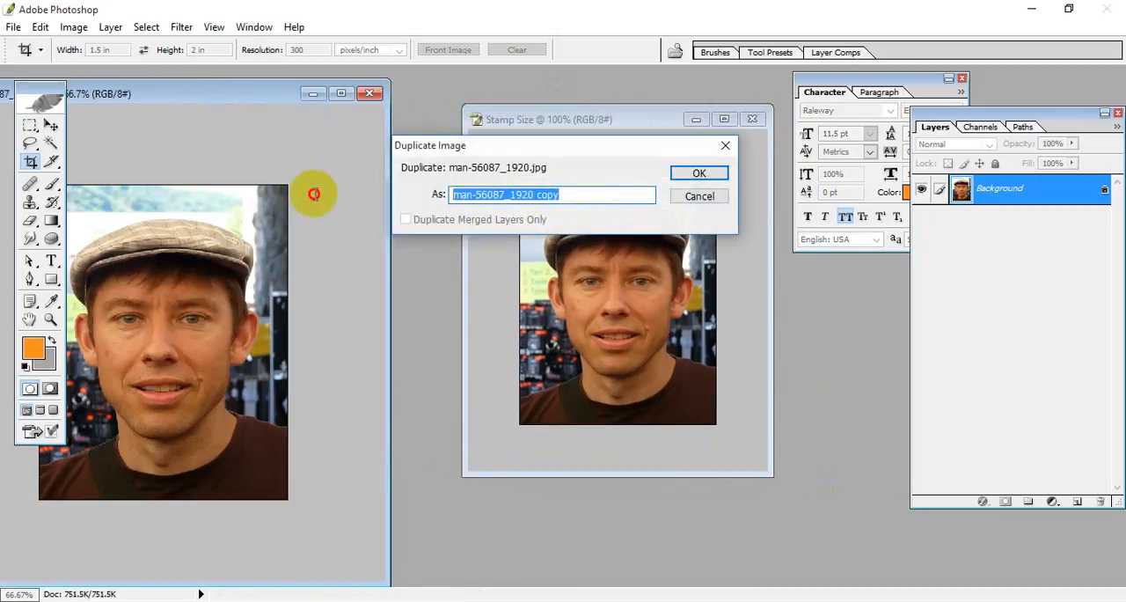
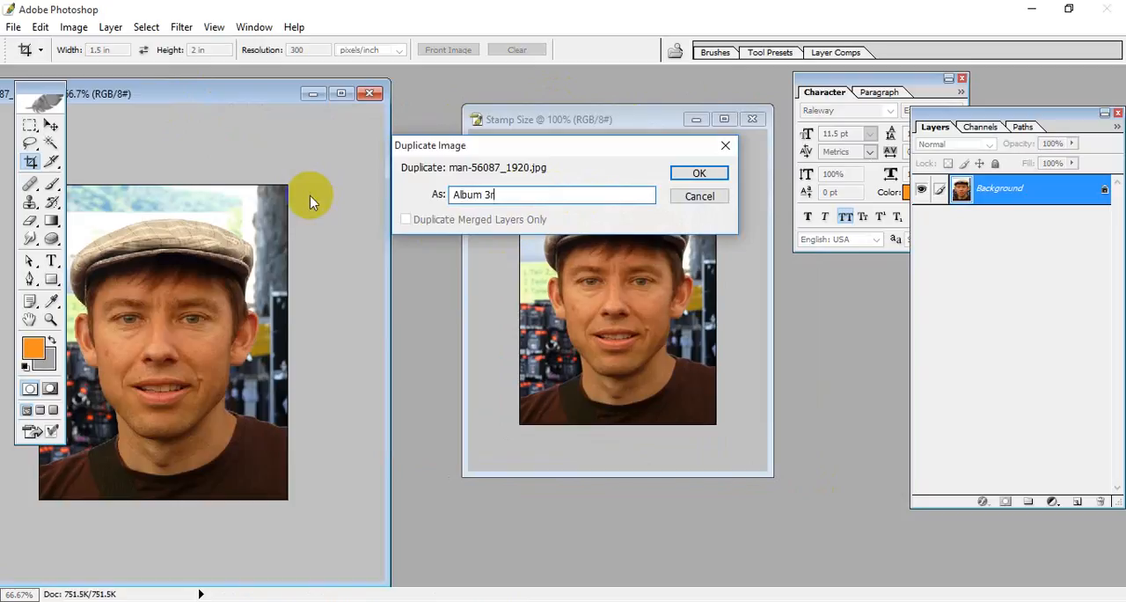
Step: Create the duplicate under the name Album 3R and show the whole portrait in its own floating window
click(699, 173)
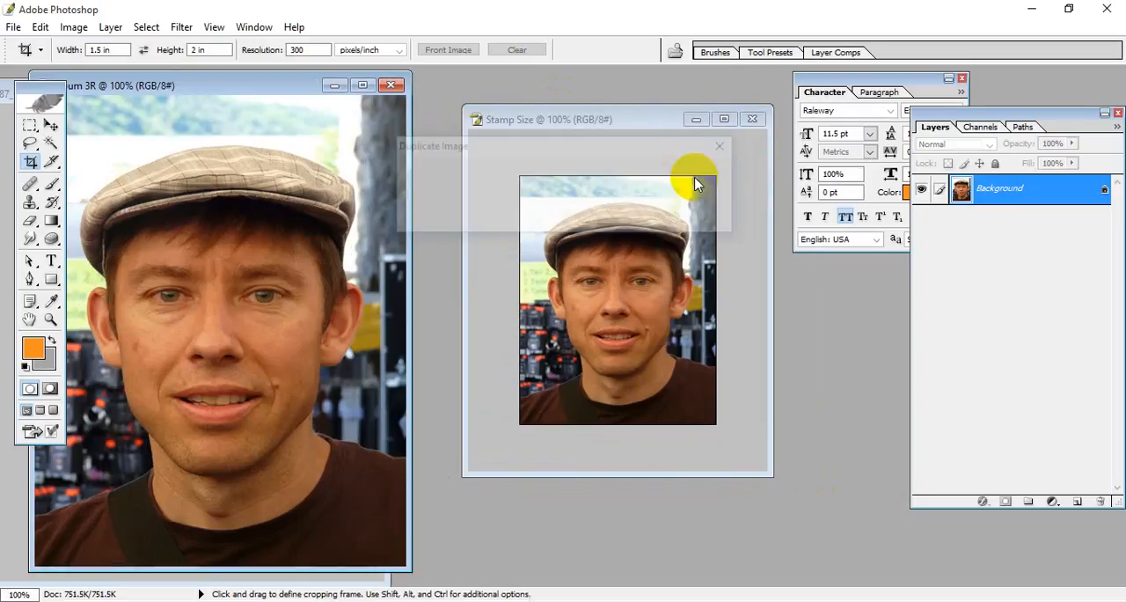
drag(249, 93, 461, 97)
click(566, 96)
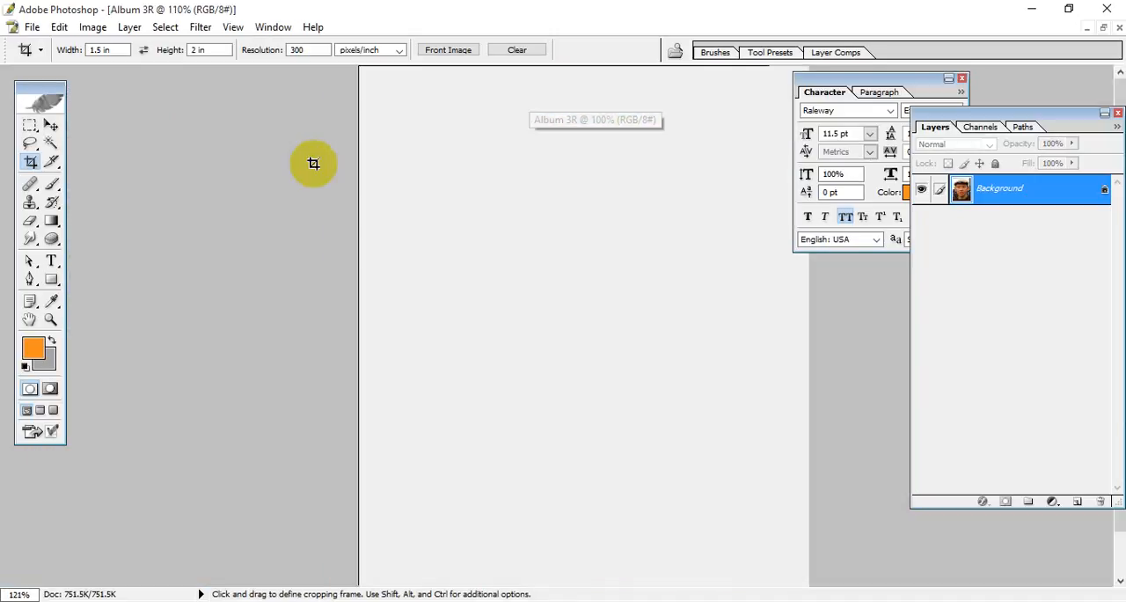
key(ctrl+0)
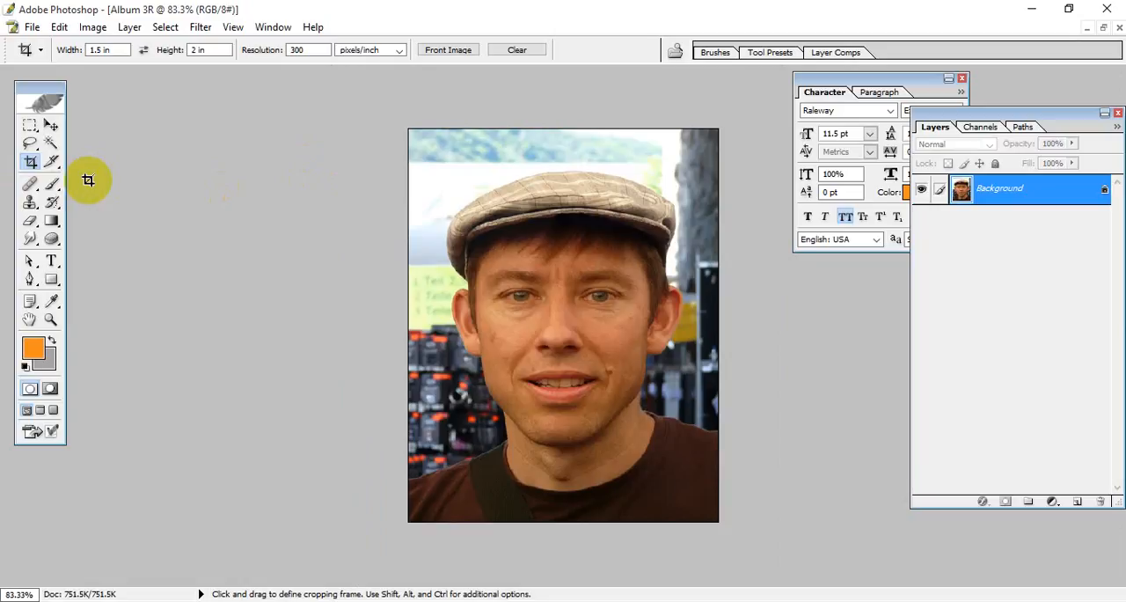
click(1105, 28)
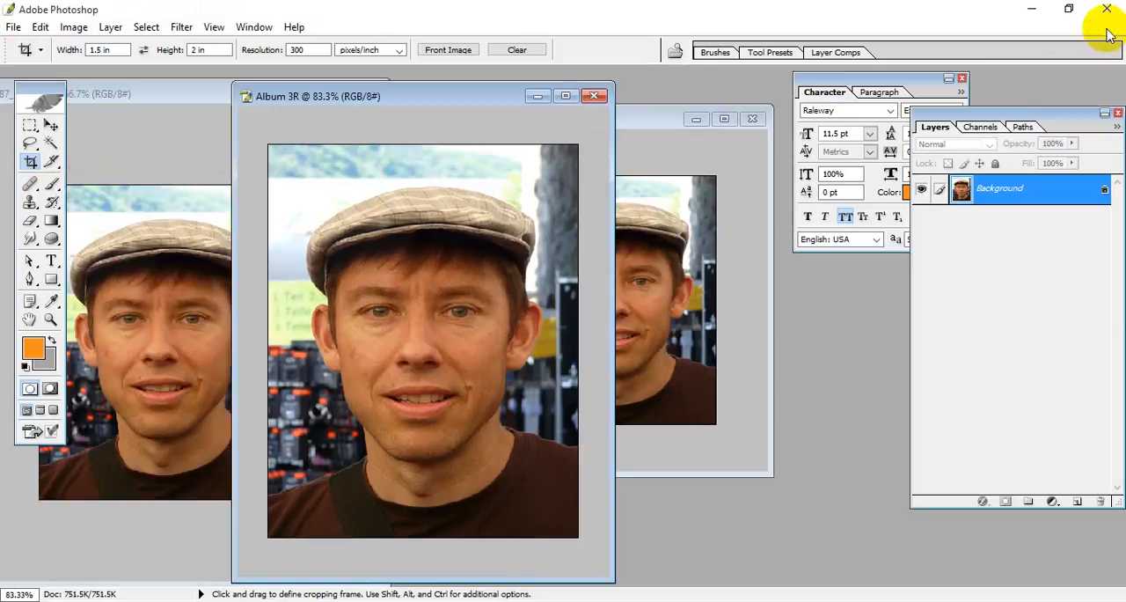
Step: Shift the Album 3R window aside, keep it open, and move the Stamp Size window slightly up beside it
drag(433, 95, 343, 98)
click(504, 98)
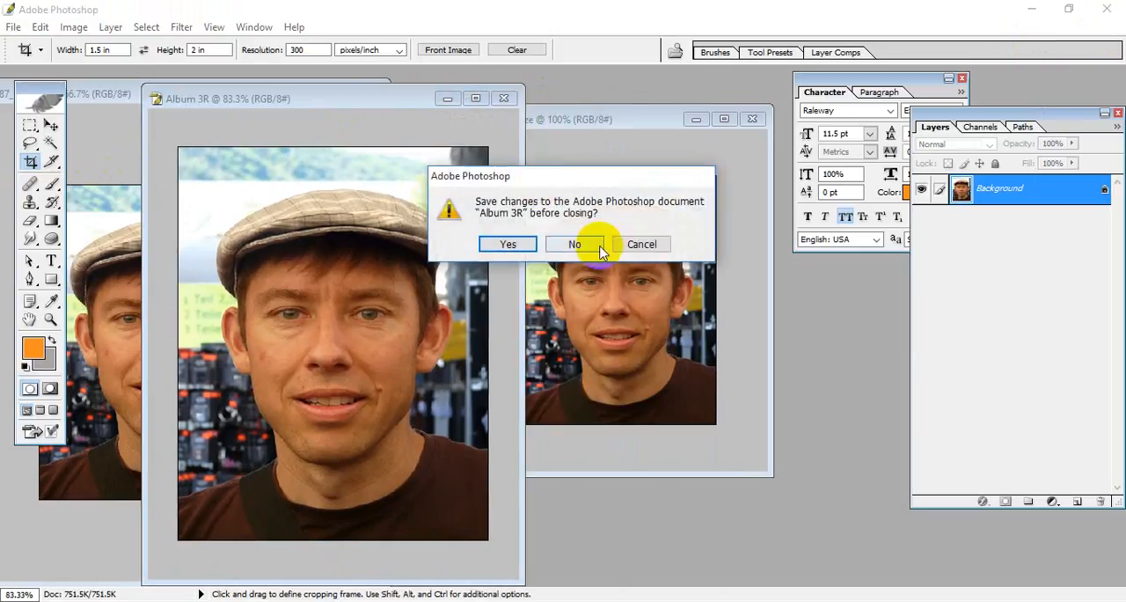
click(640, 243)
click(620, 127)
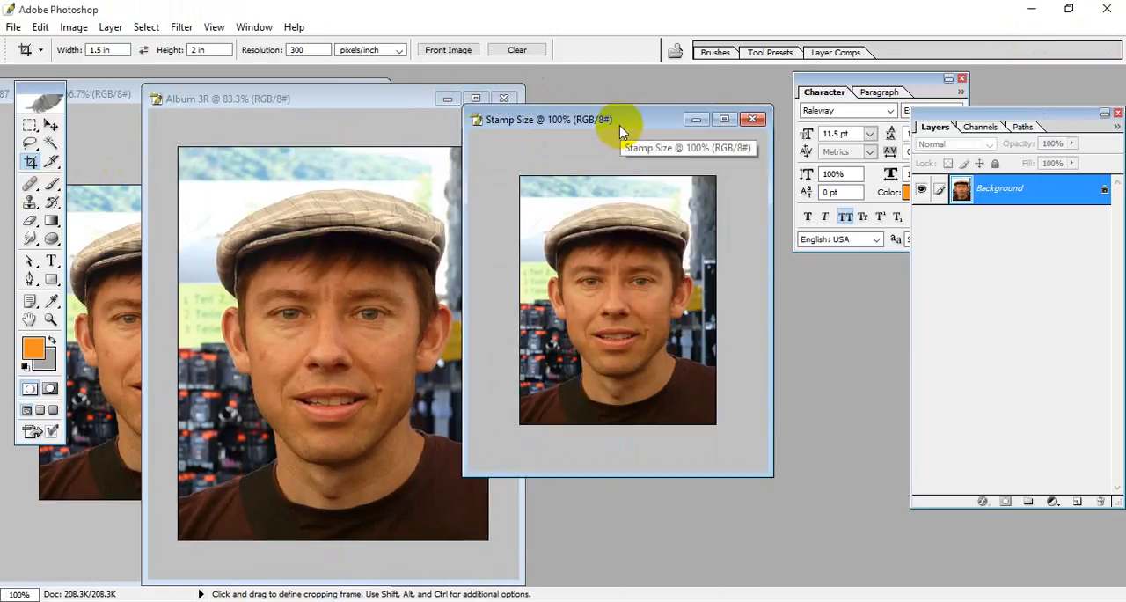
drag(614, 129, 613, 108)
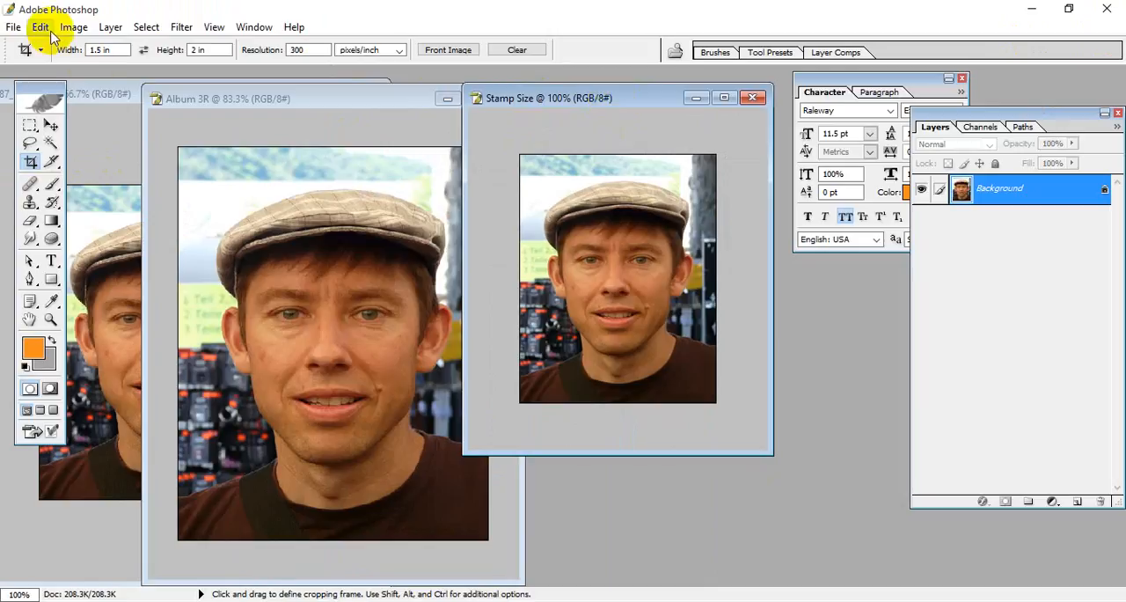
Step: Try a document height of 0.95 inches for the Stamp Size copy with Constrain Proportions on
click(13, 28)
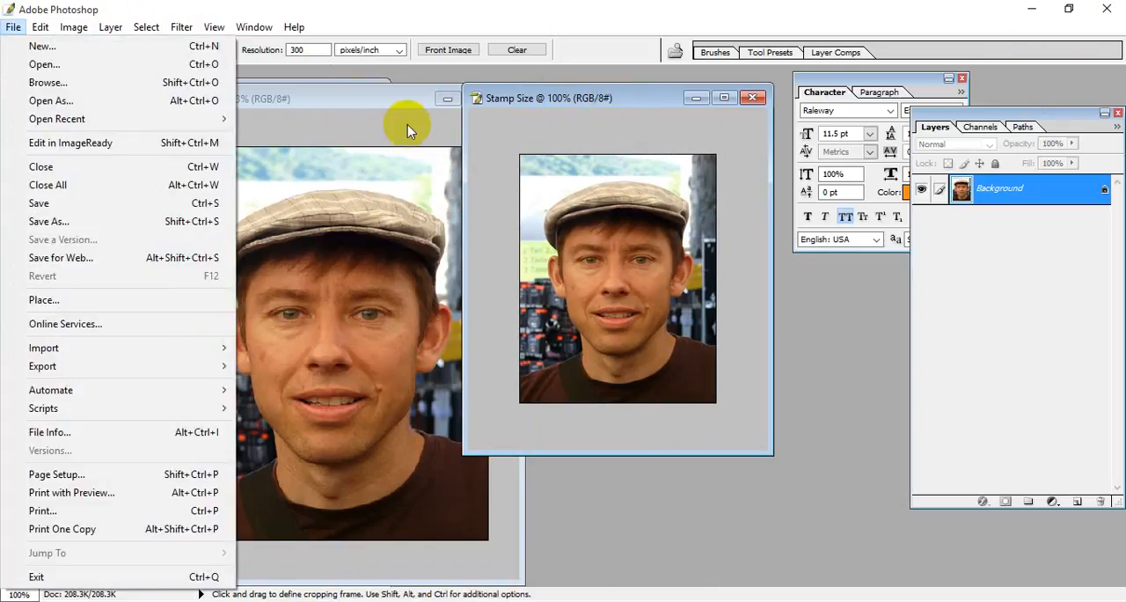
click(607, 105)
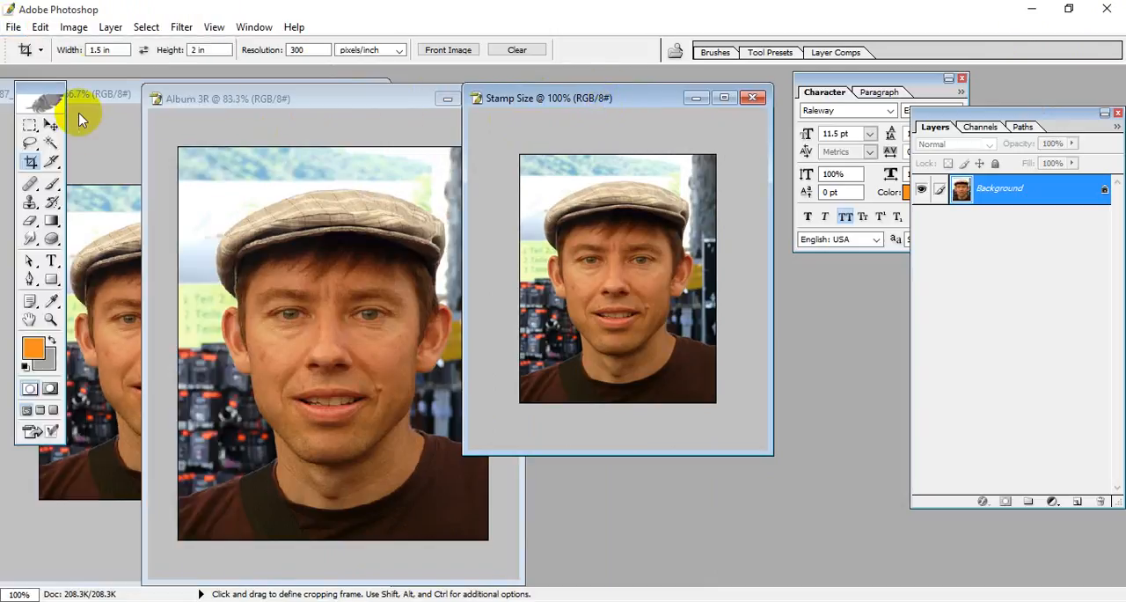
click(73, 27)
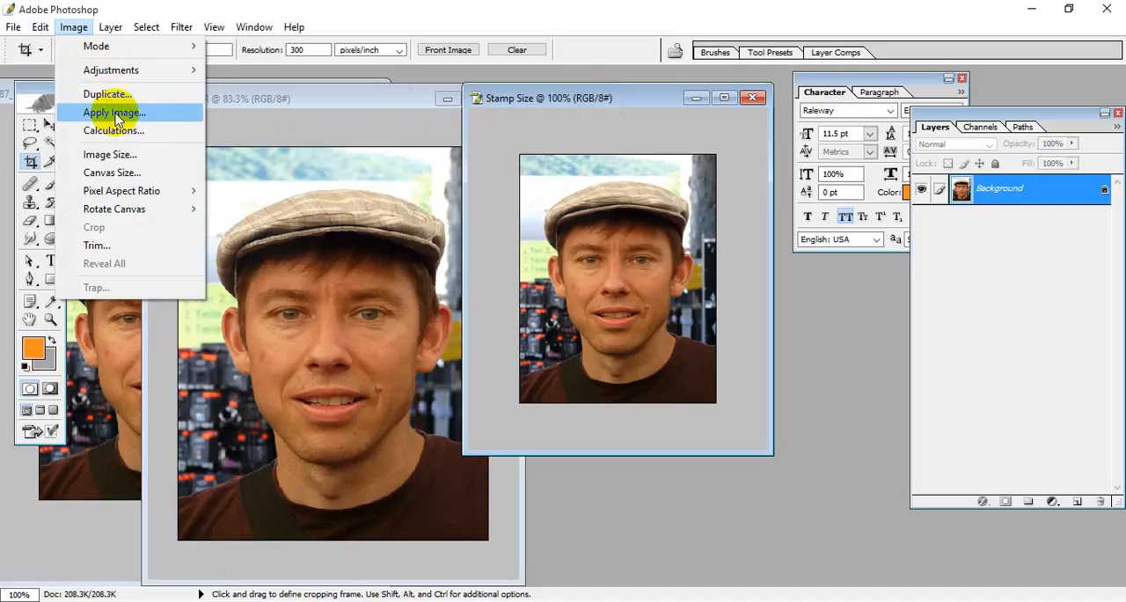
click(161, 158)
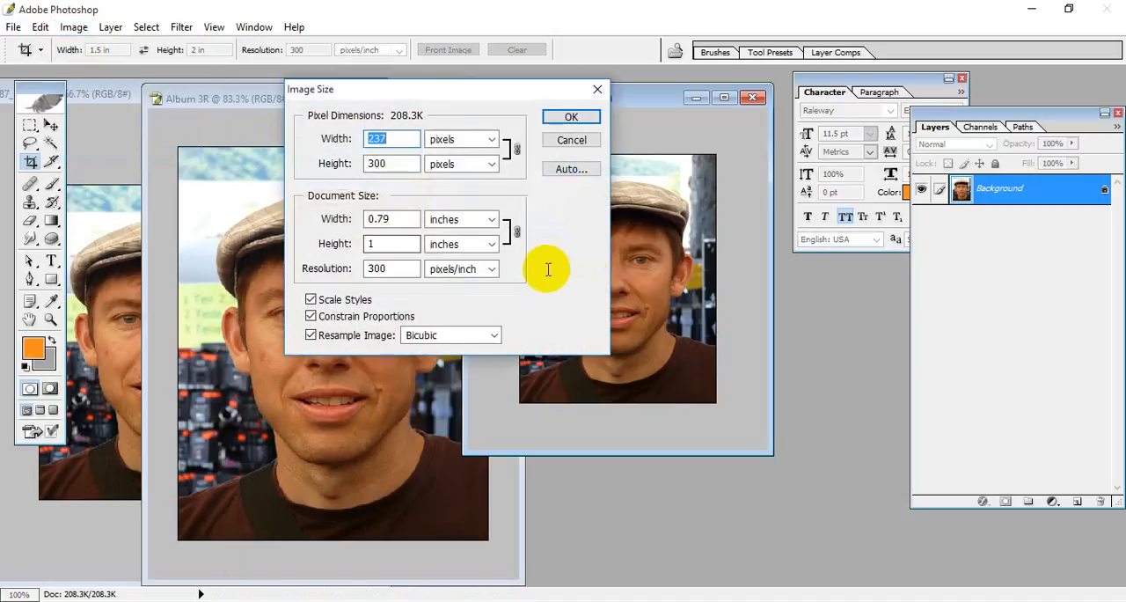
drag(398, 241, 280, 253)
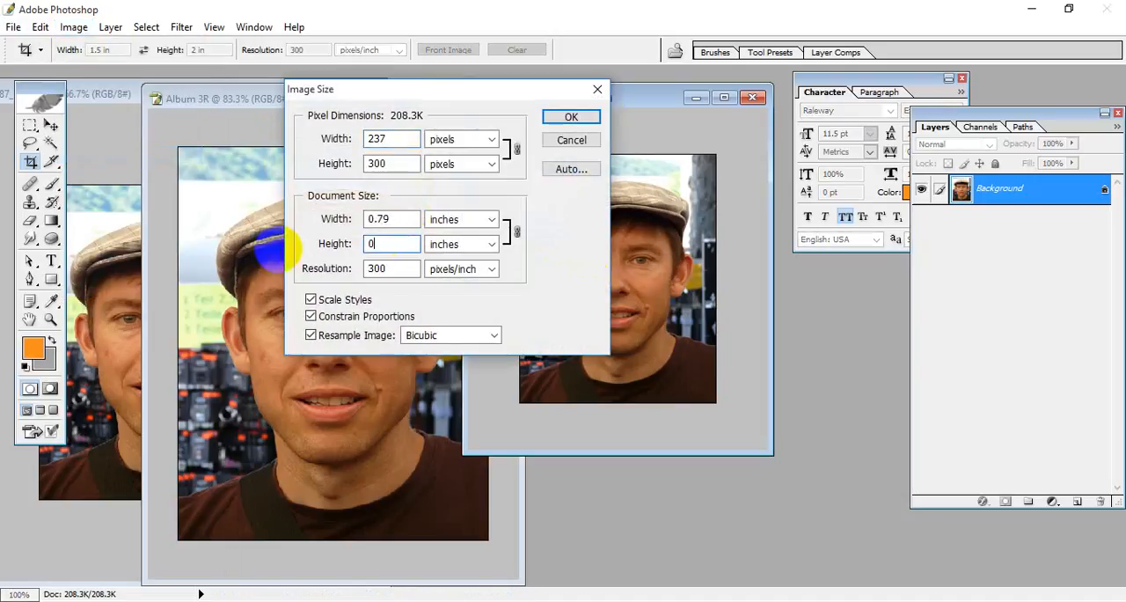
text(0.95)
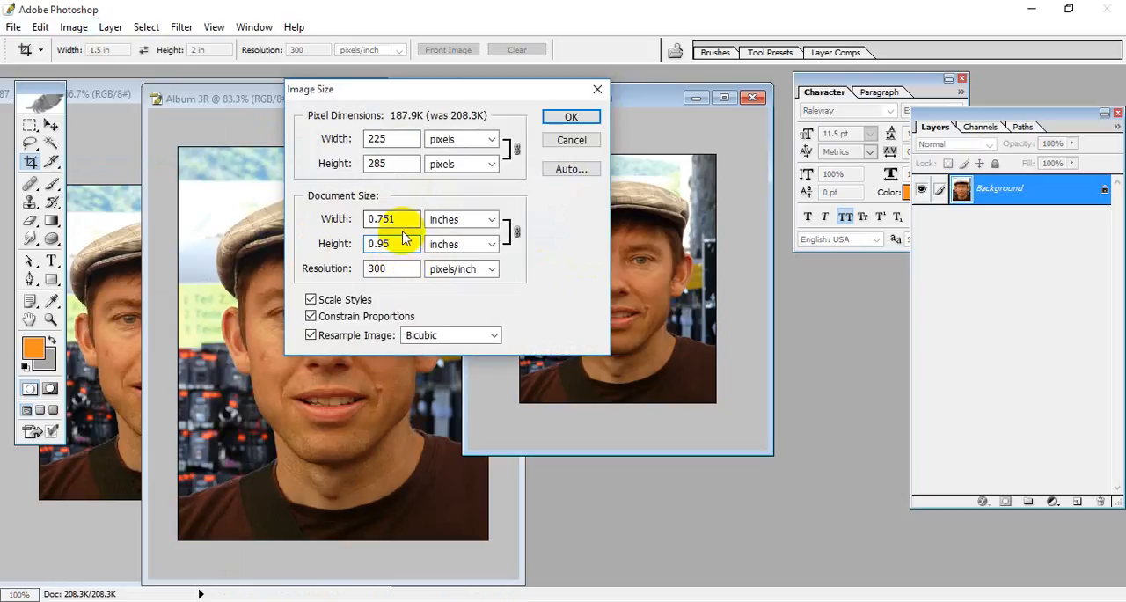
drag(399, 243, 326, 243)
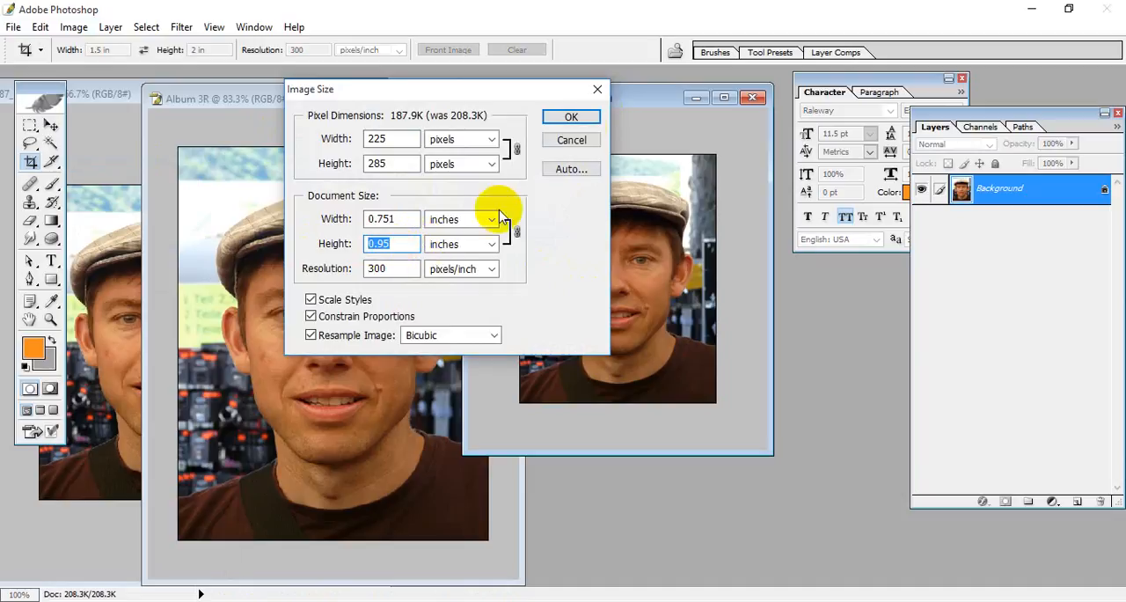
click(583, 114)
Step: Switch to the Windows Calculator and place its window over the open portraits
key(super)
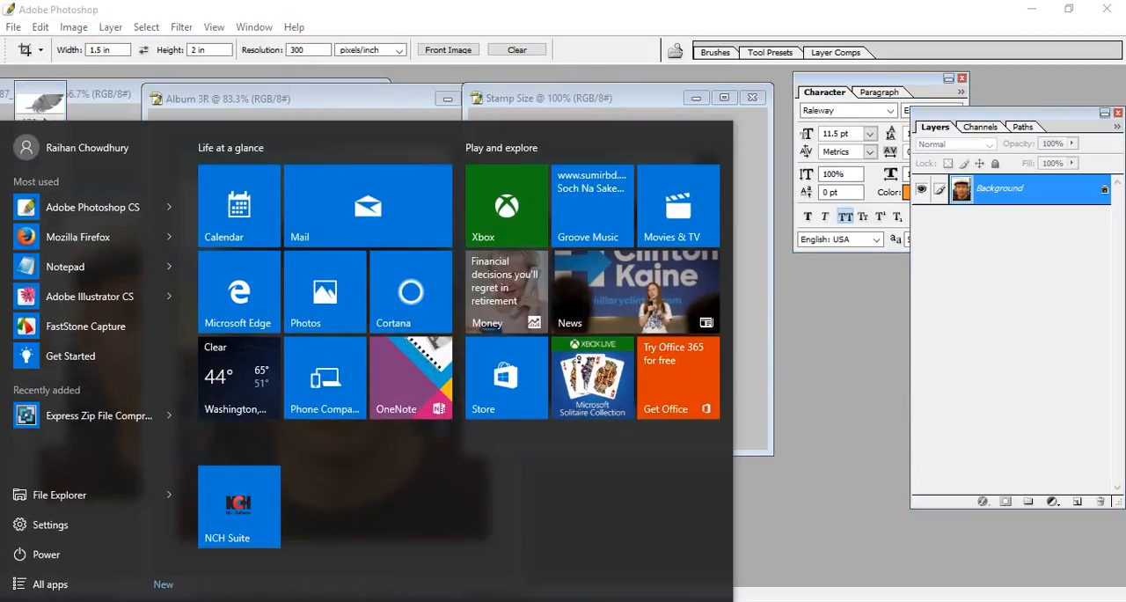
text(calcu)
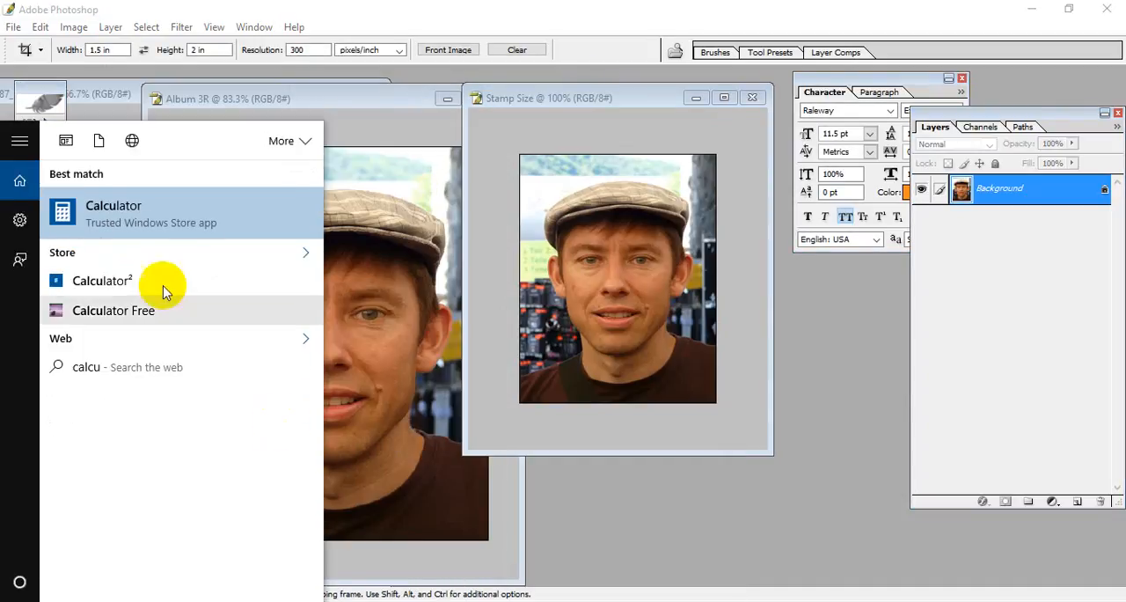
click(136, 216)
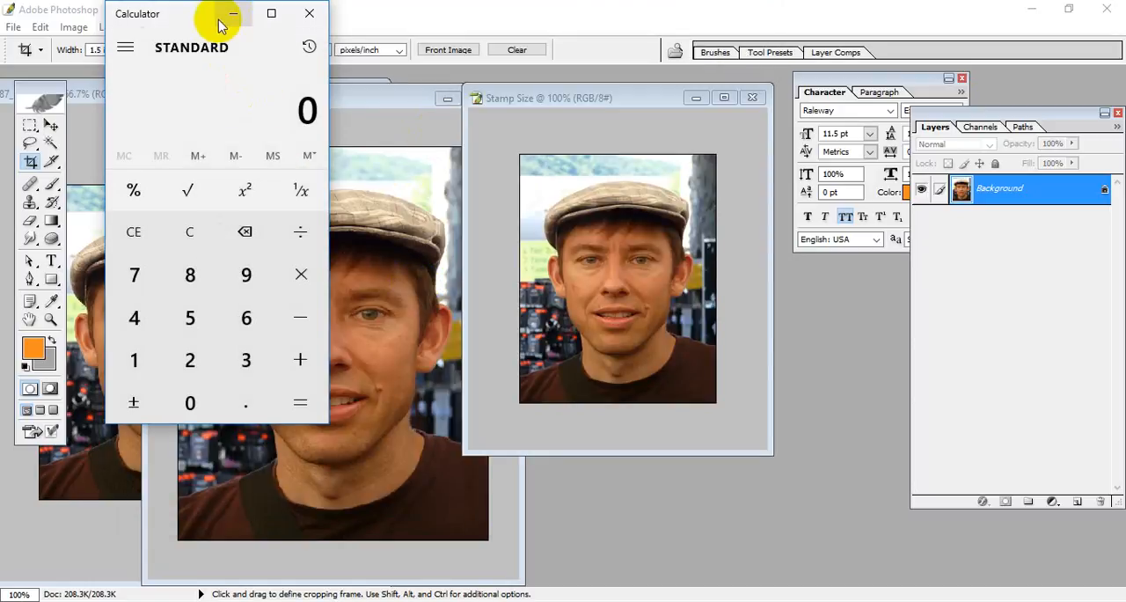
drag(185, 15, 398, 113)
Step: Divide 1.9 by 2 to work out half the passport height, then close the Calculator
click(348, 456)
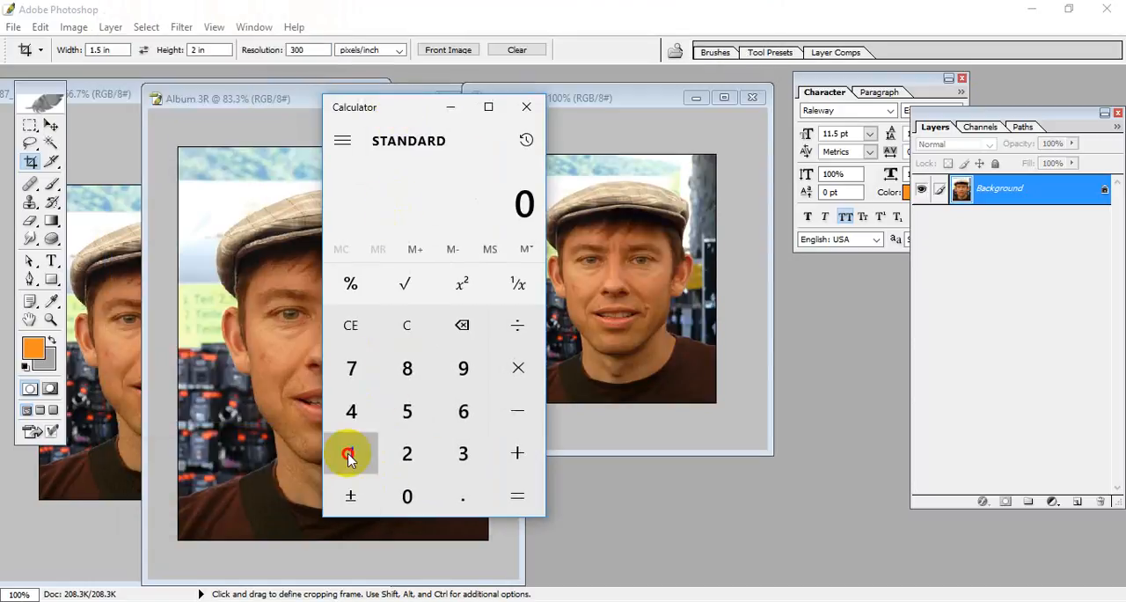
click(463, 498)
click(463, 370)
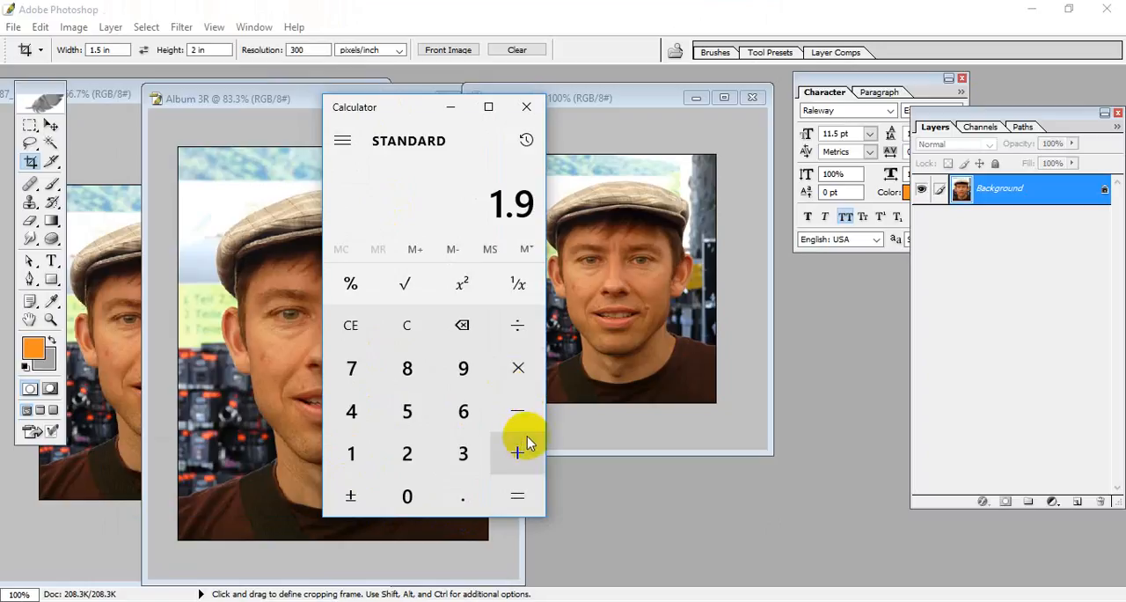
click(517, 326)
click(405, 454)
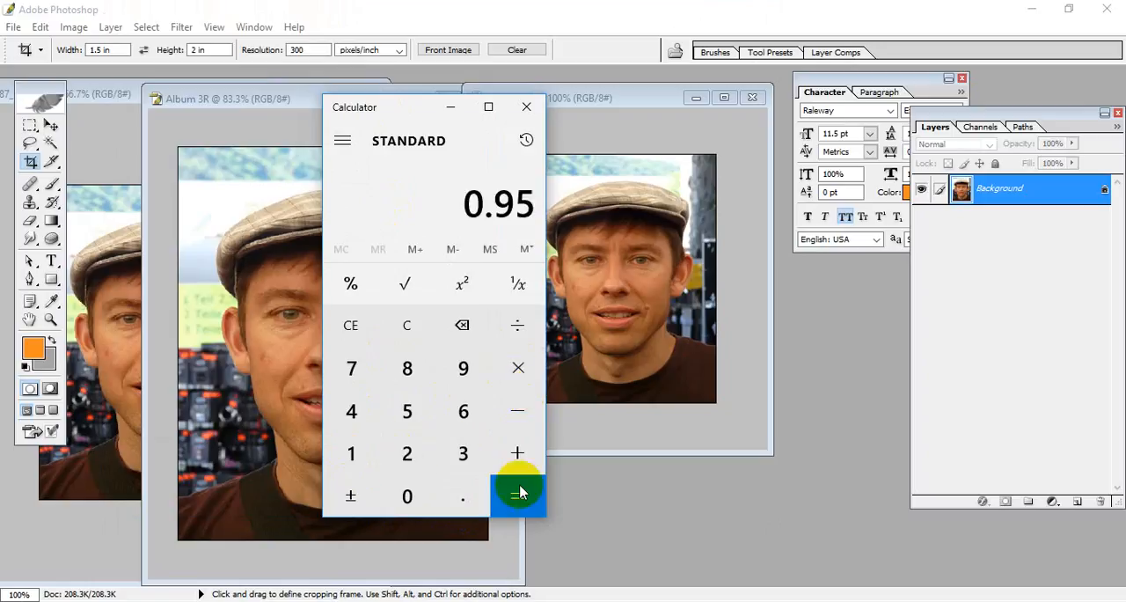
click(526, 106)
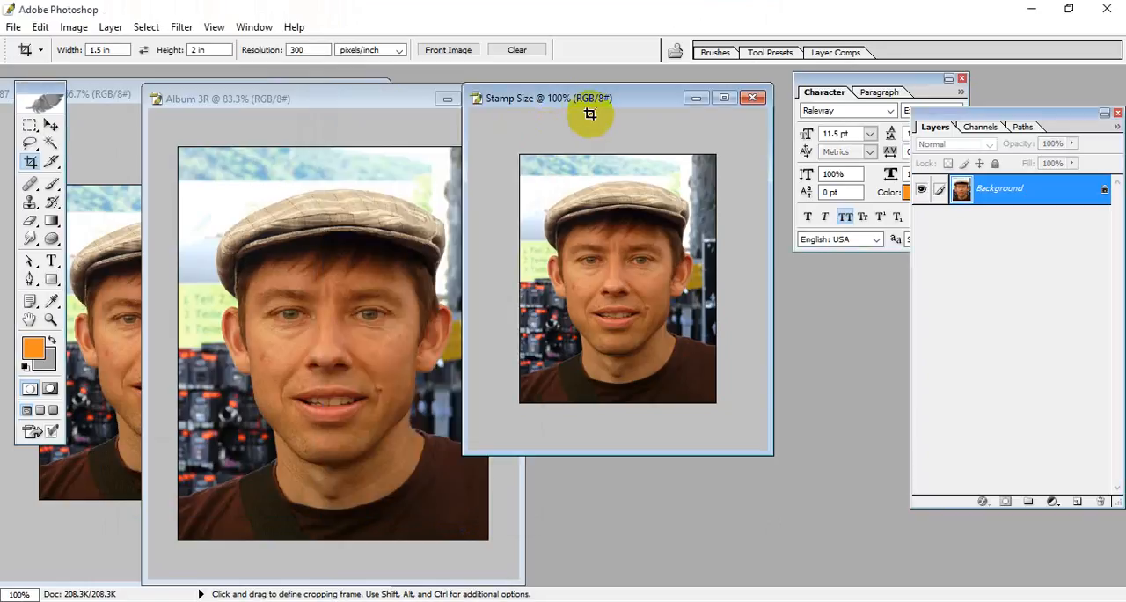
Step: Resize the Stamp Size copy to a document height of 0.95 inches with Constrain Proportions on
click(74, 27)
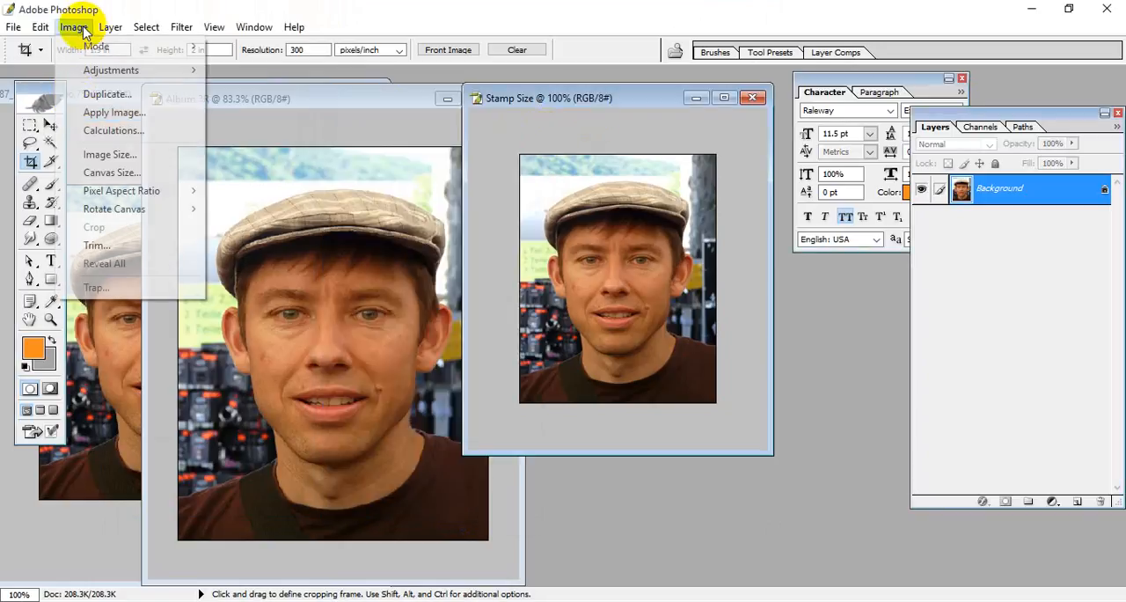
click(138, 161)
double_click(391, 244)
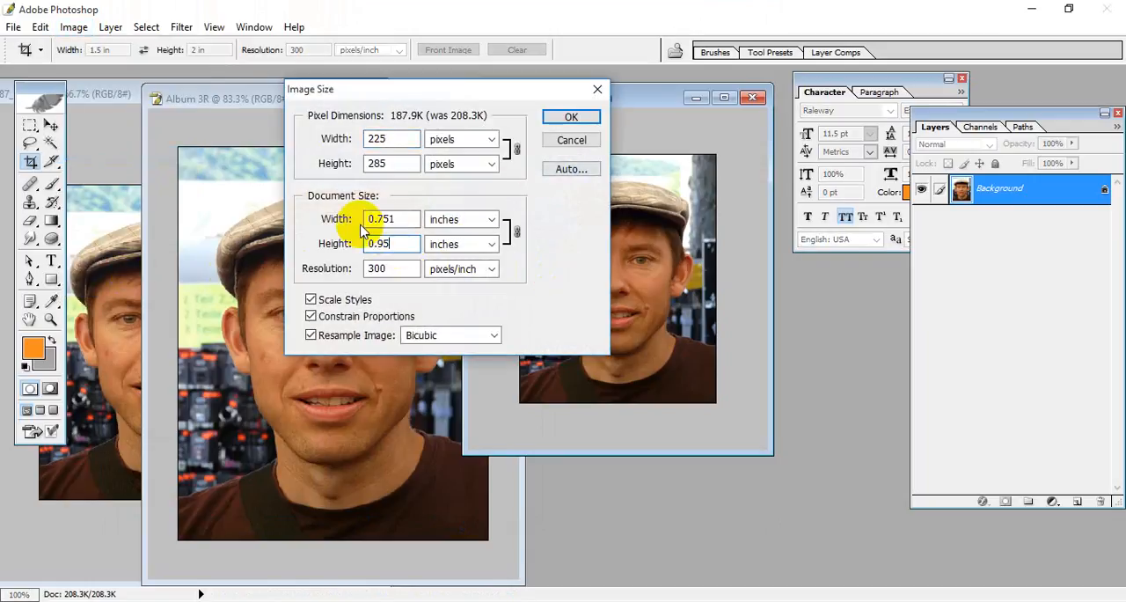
click(580, 114)
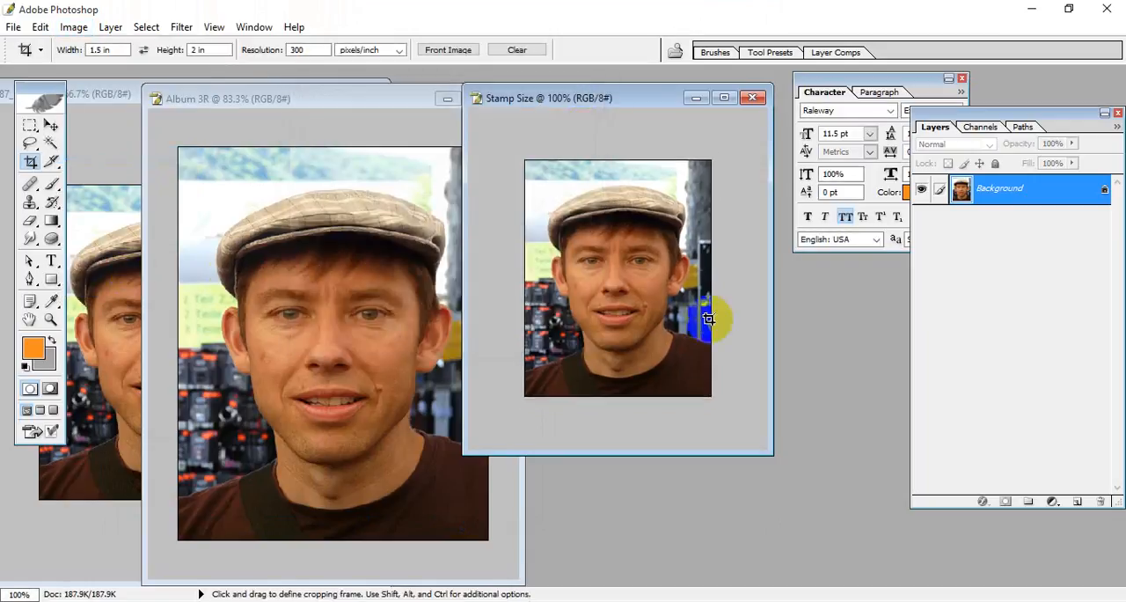
Step: Move the Stamp Size and Album 3R windows away from the original portrait and maximize the Album 3R copy
drag(573, 106, 662, 143)
drag(297, 100, 526, 94)
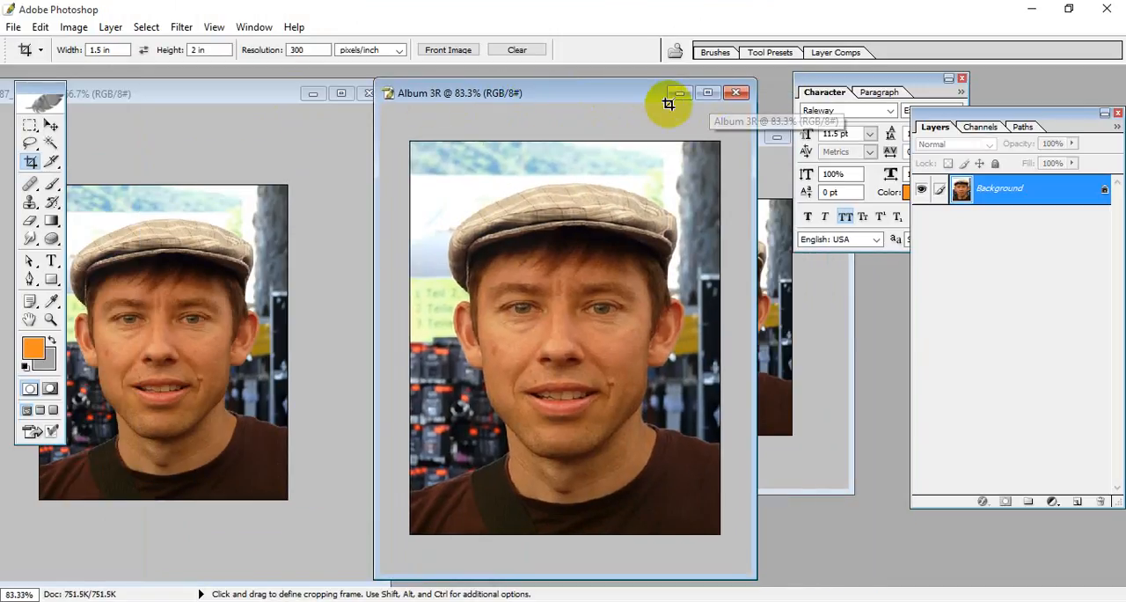
click(708, 94)
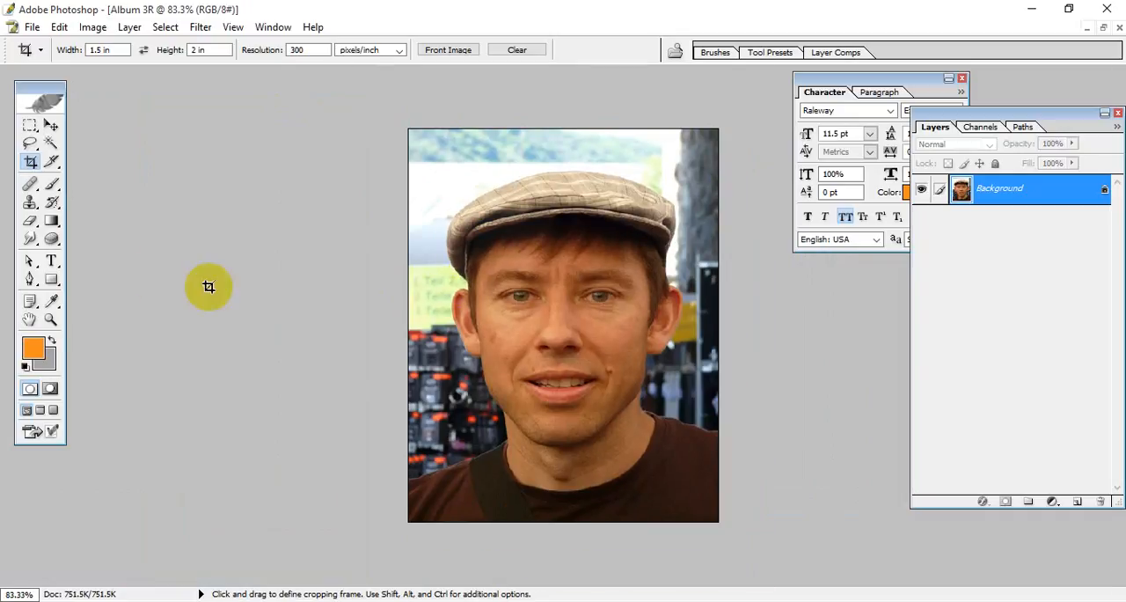
Step: Crop the Album 3R copy to 3.5 by 5 inches at 300 pixels/inch, using the full image height with the face centred
double_click(101, 50)
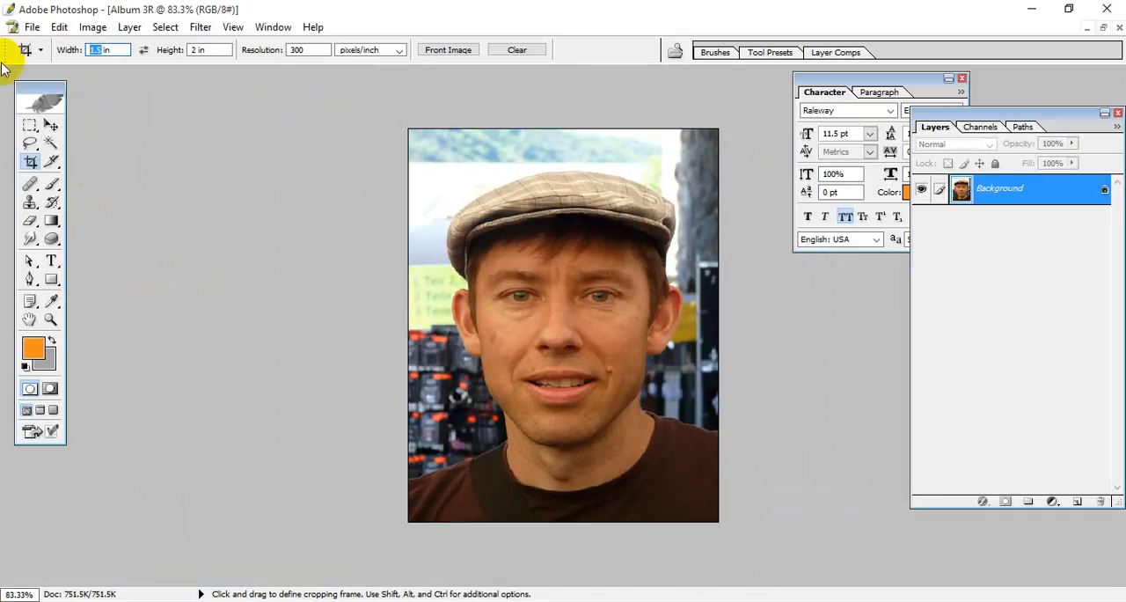
text(3.5)
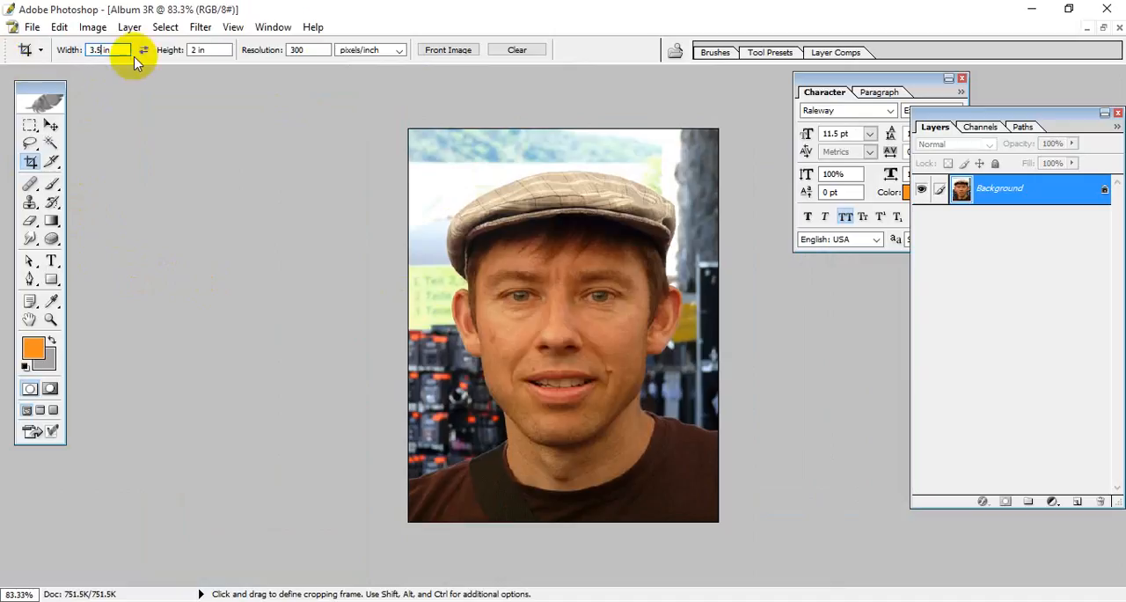
double_click(197, 50)
text(5)
drag(409, 129, 747, 544)
drag(620, 475, 628, 470)
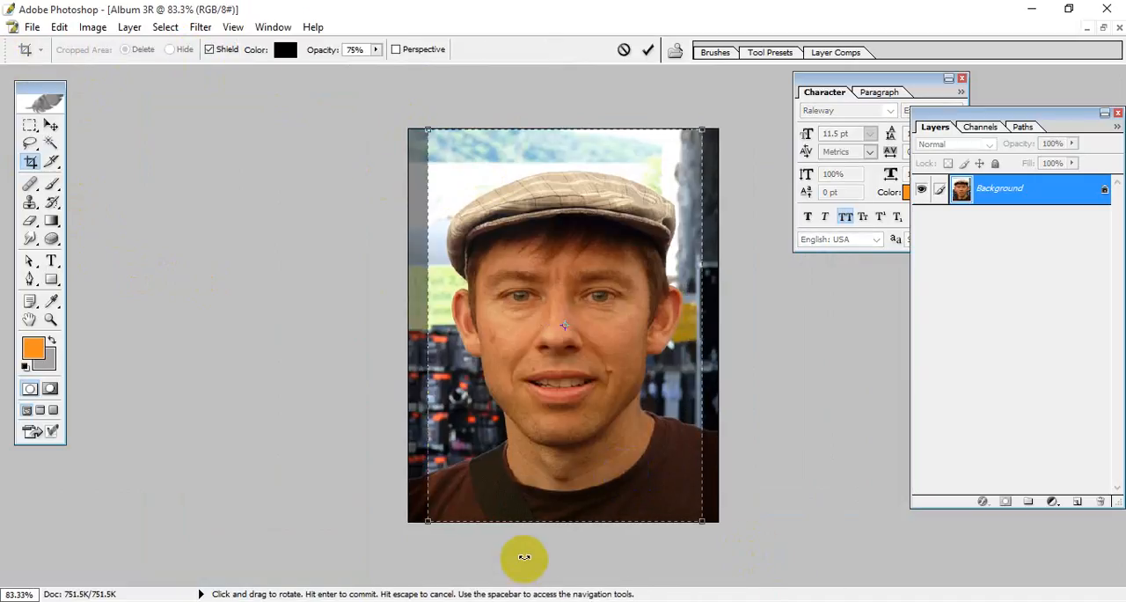
drag(578, 395, 575, 395)
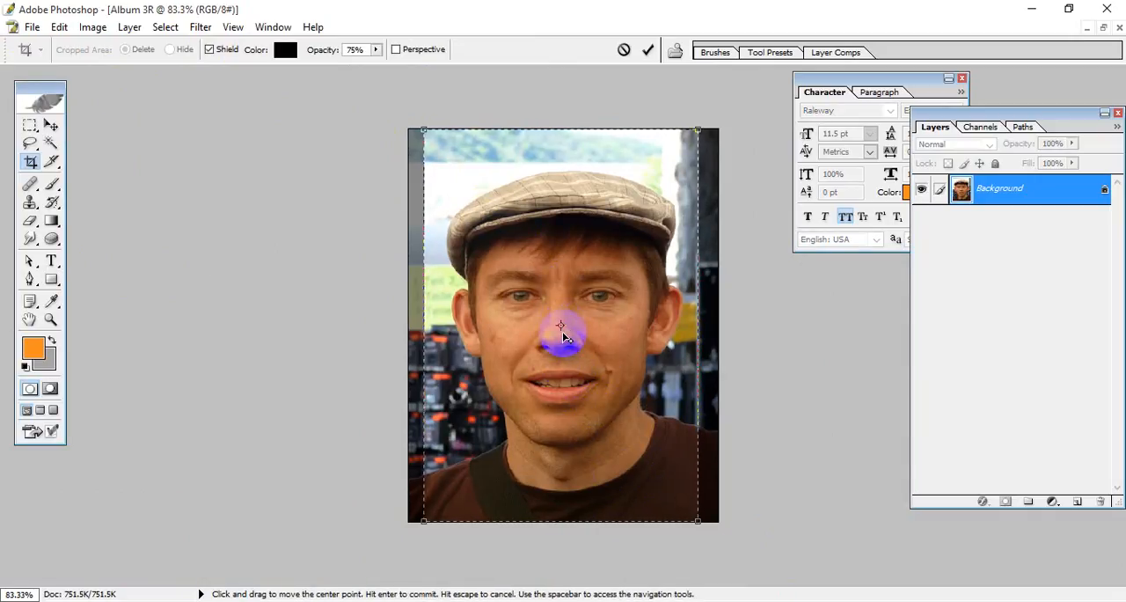
drag(574, 341, 575, 341)
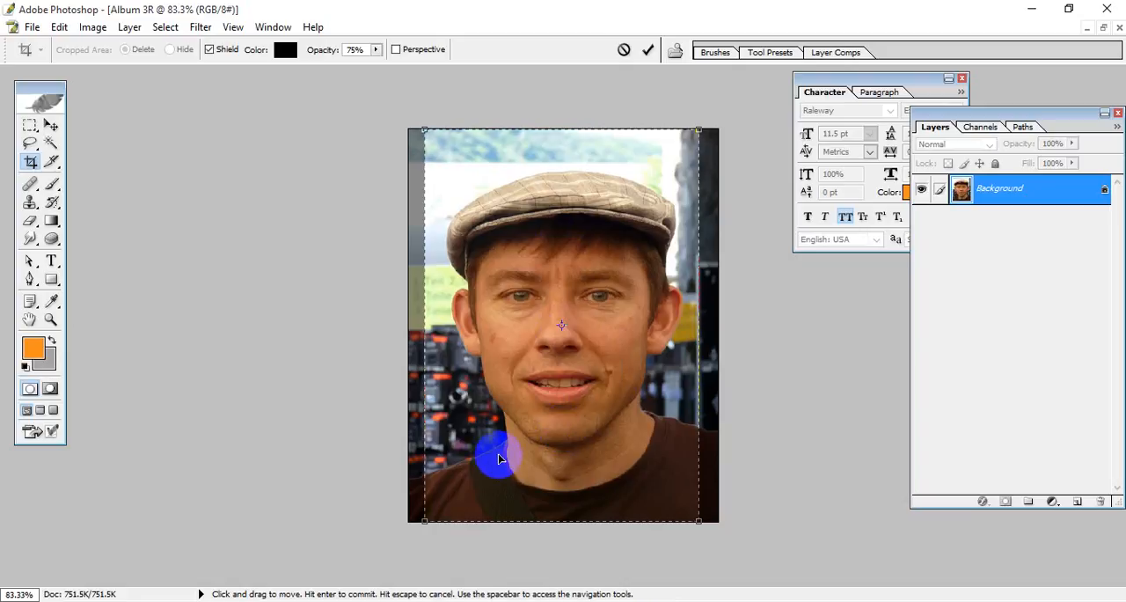
key(Return)
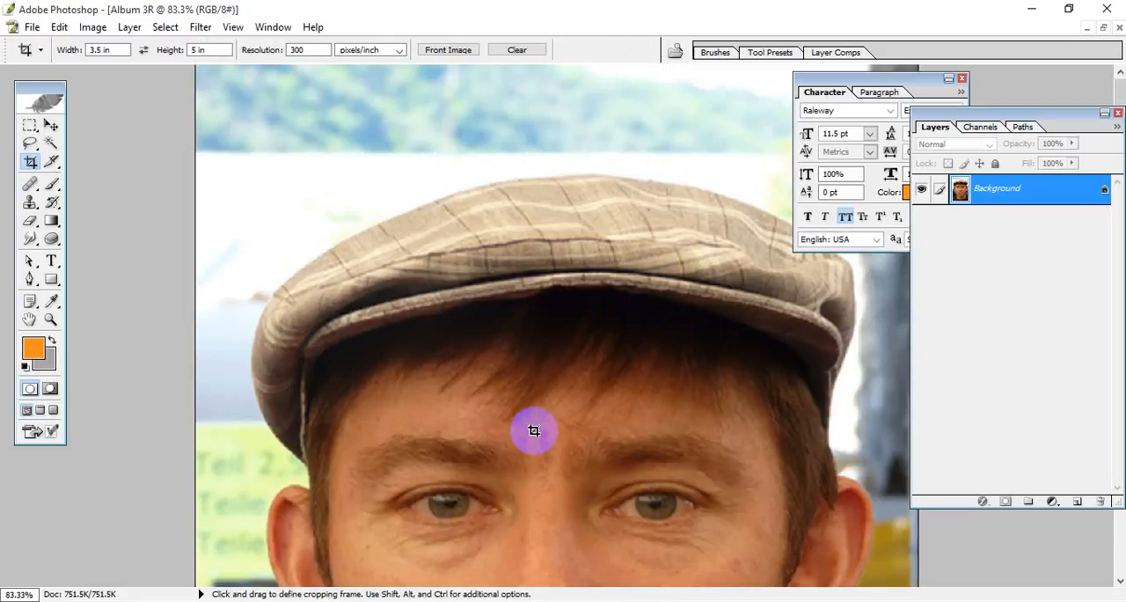
key(ctrl+0)
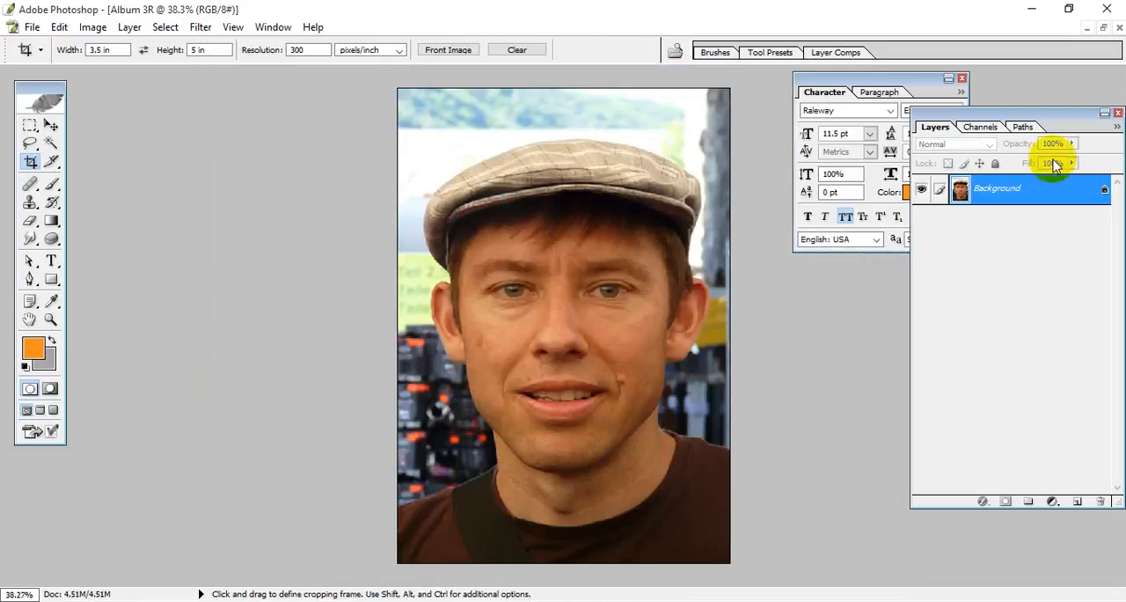
Step: Check the Album 3R copy's document dimensions and resolution in Image Size
click(92, 26)
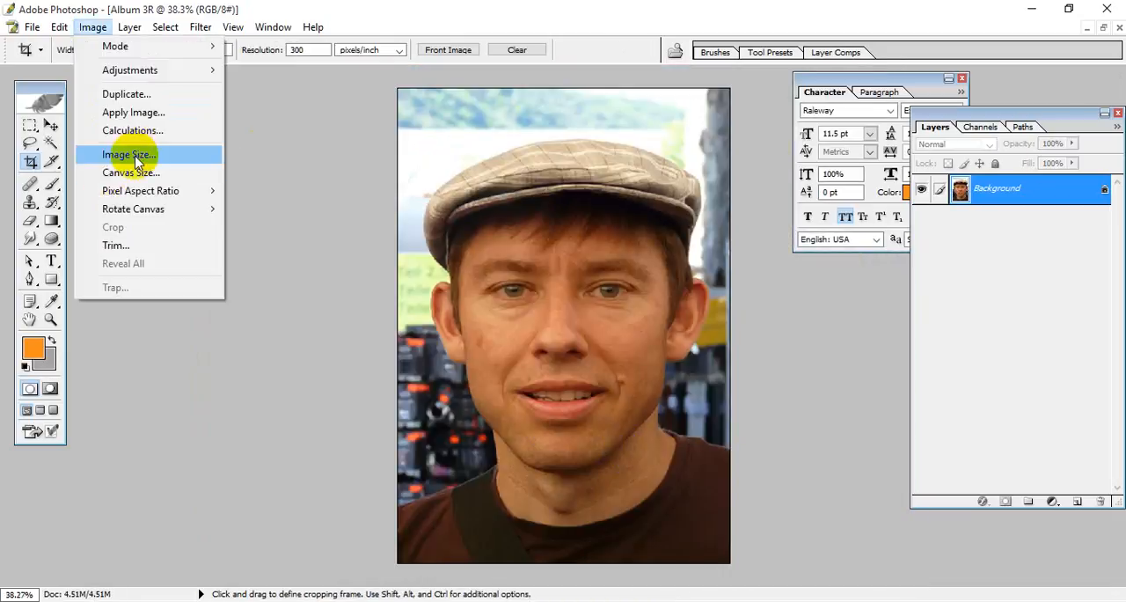
click(129, 154)
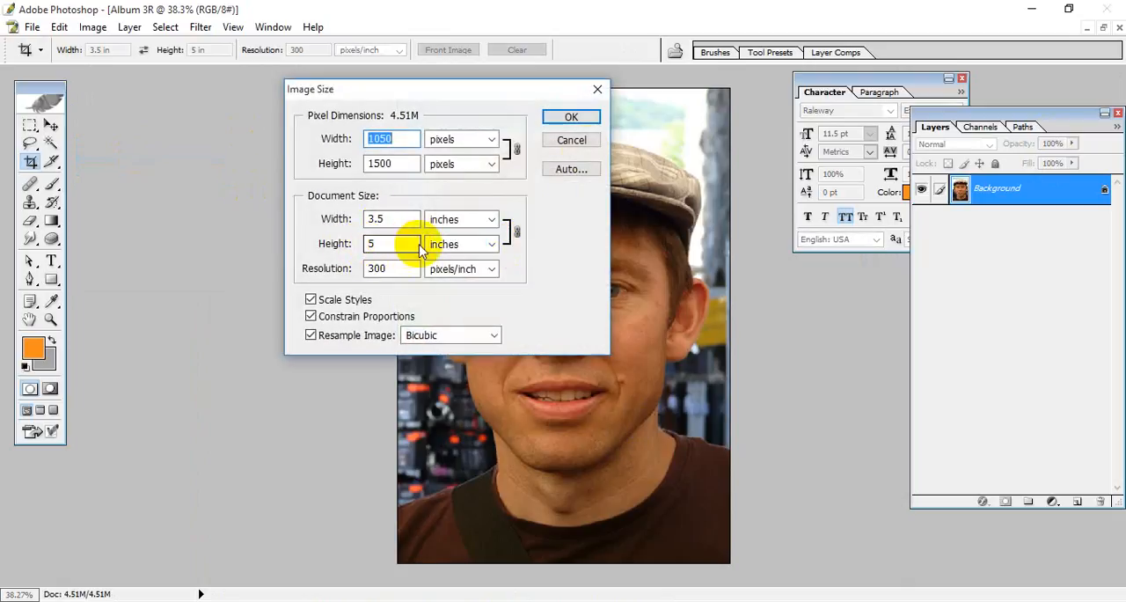
click(572, 116)
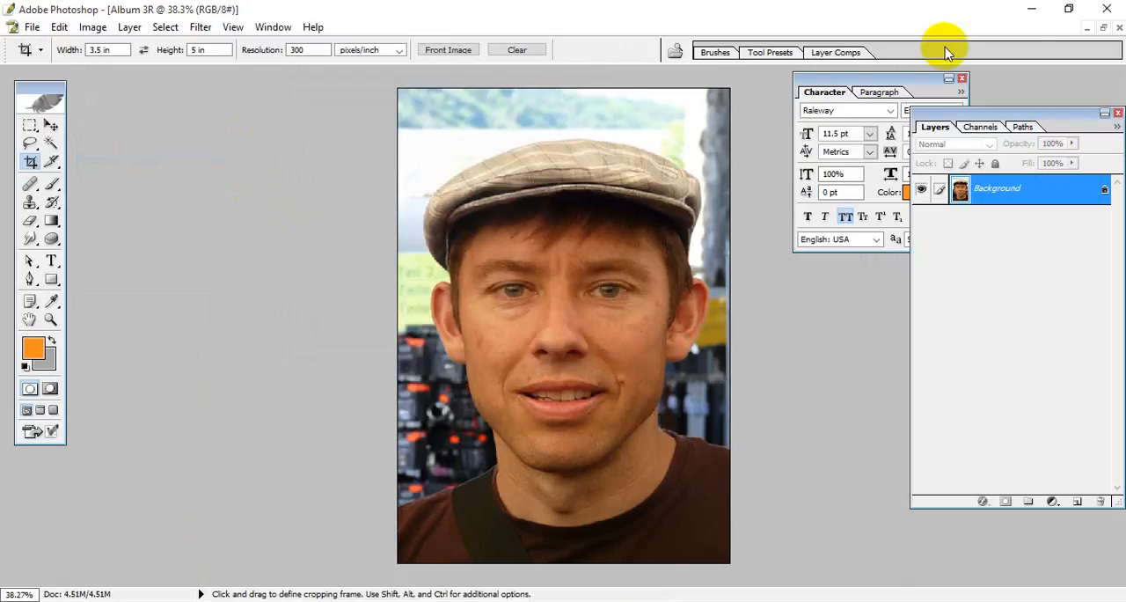
Step: Move the restored Album 3R window aside, duplicate the image as Album 4R and maximize the new copy
click(1103, 29)
drag(563, 93, 413, 97)
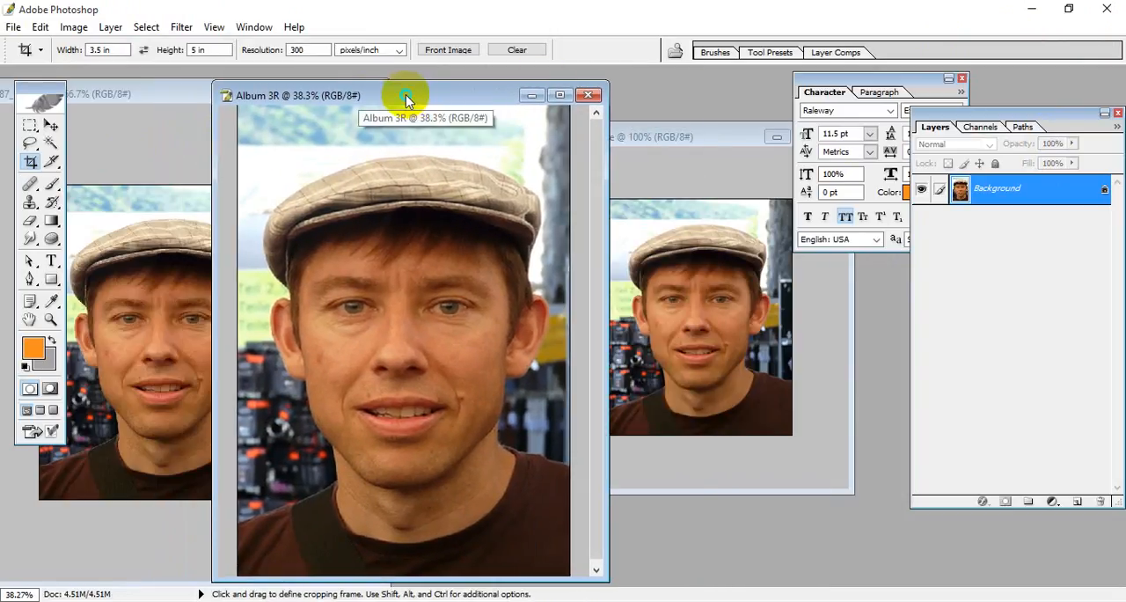
right_click(415, 96)
click(444, 105)
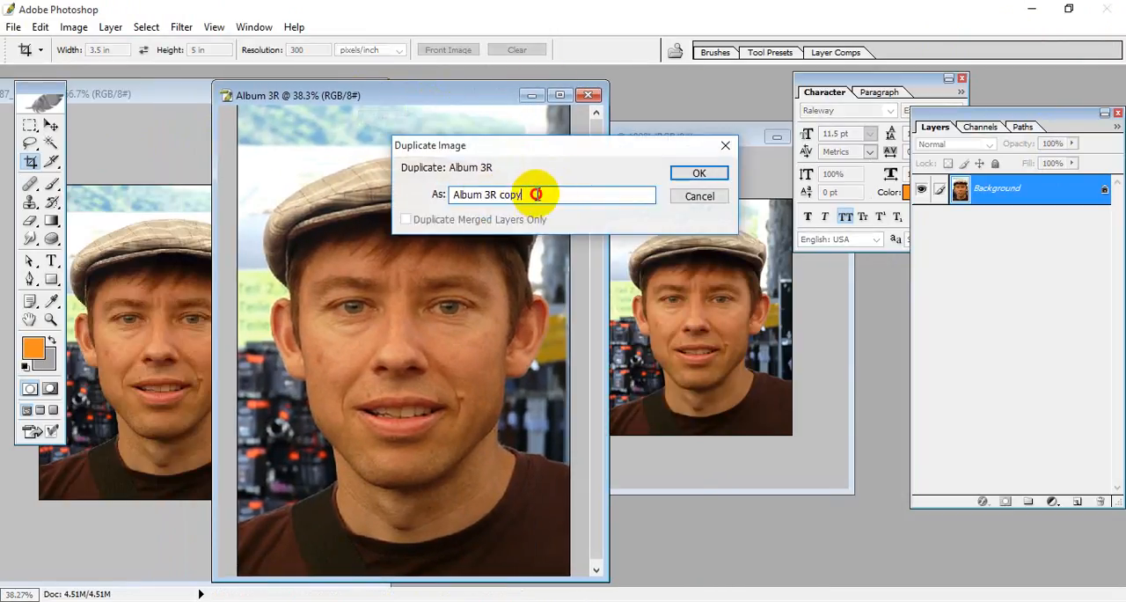
drag(536, 192, 485, 195)
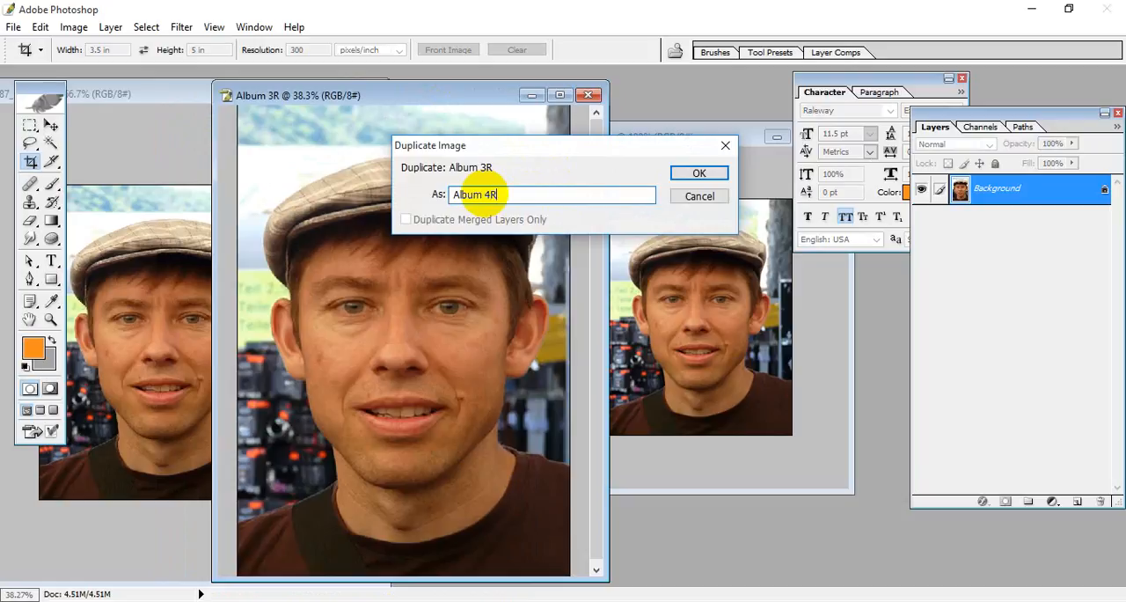
click(692, 176)
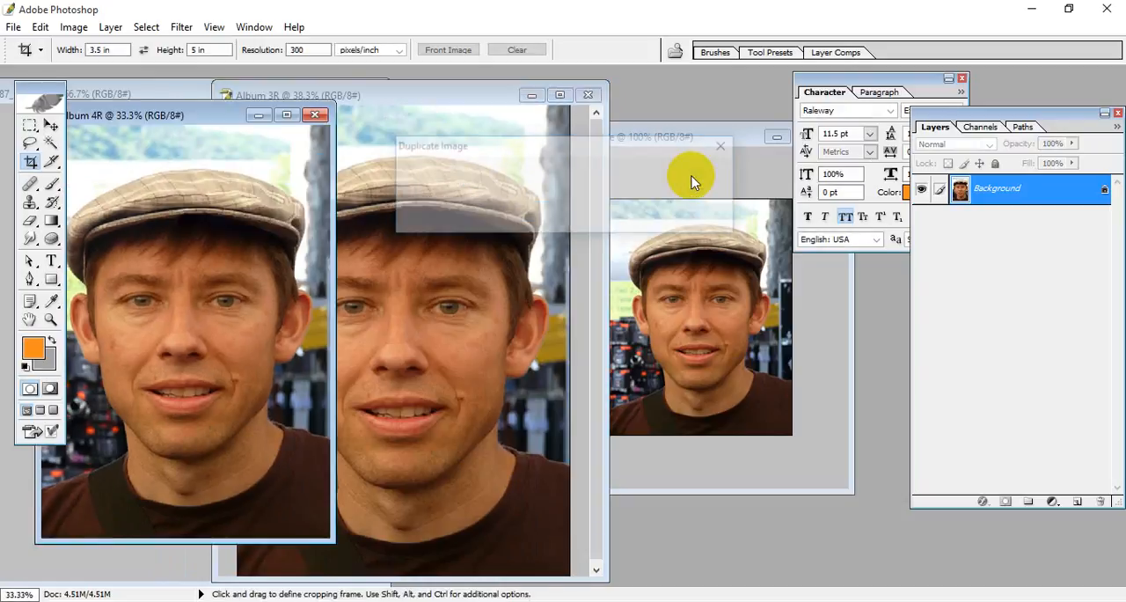
click(287, 116)
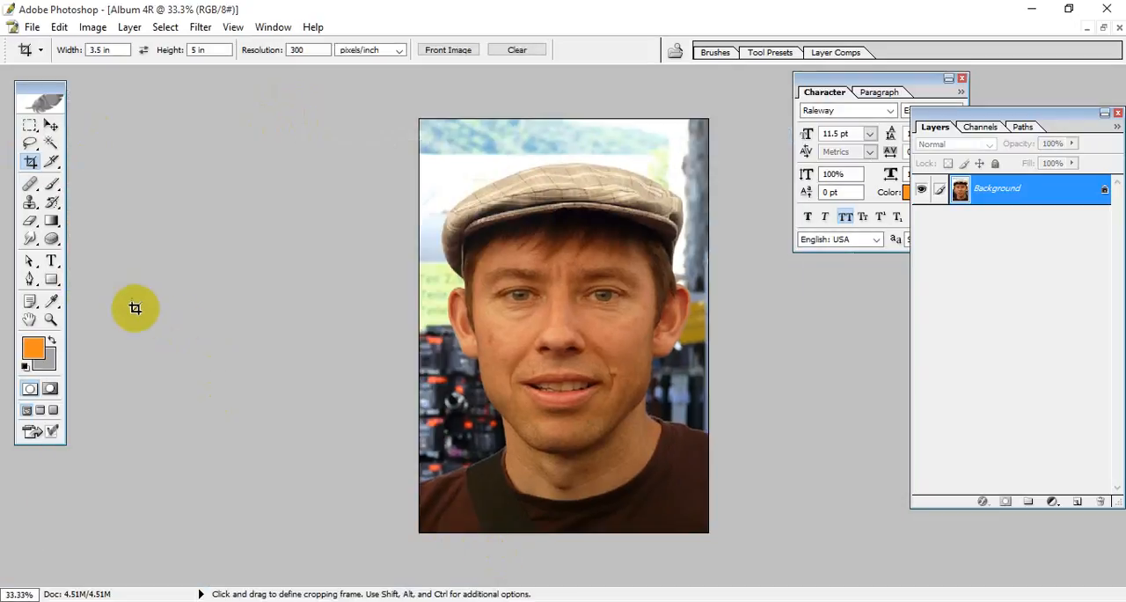
Step: Look up the 4R album dimensions in the Size text file in Notepad, then return to Photoshop
click(489, 600)
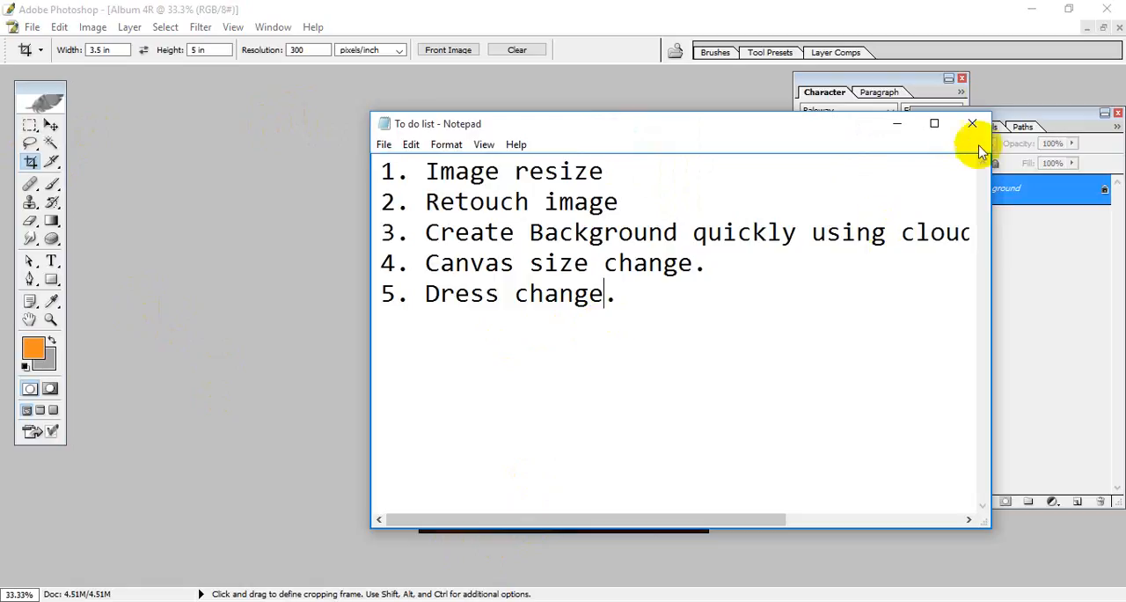
click(894, 124)
click(1045, 8)
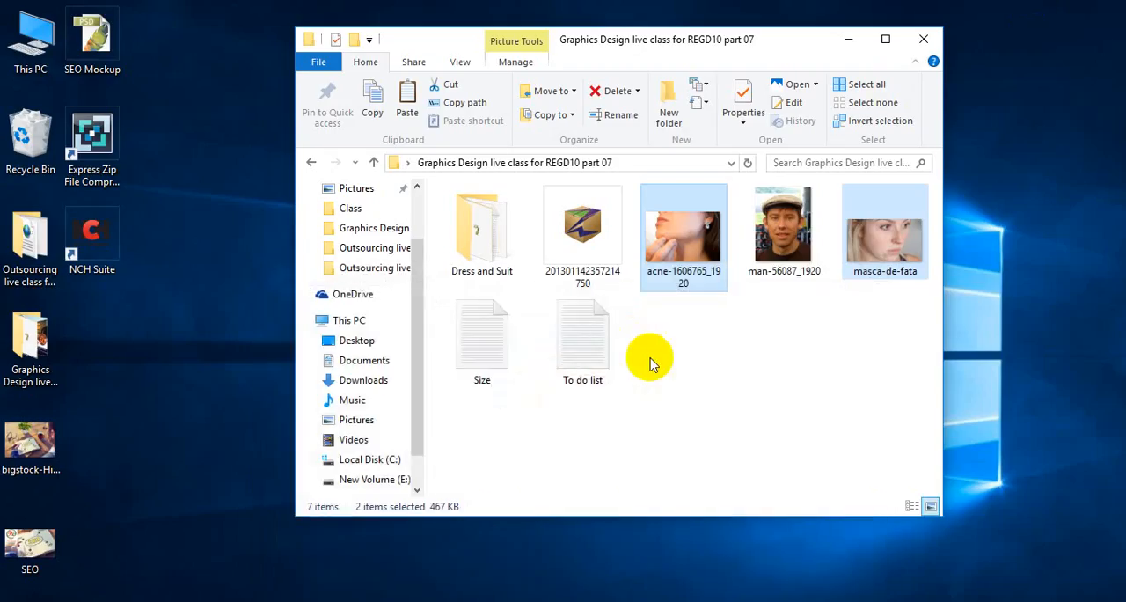
double_click(485, 344)
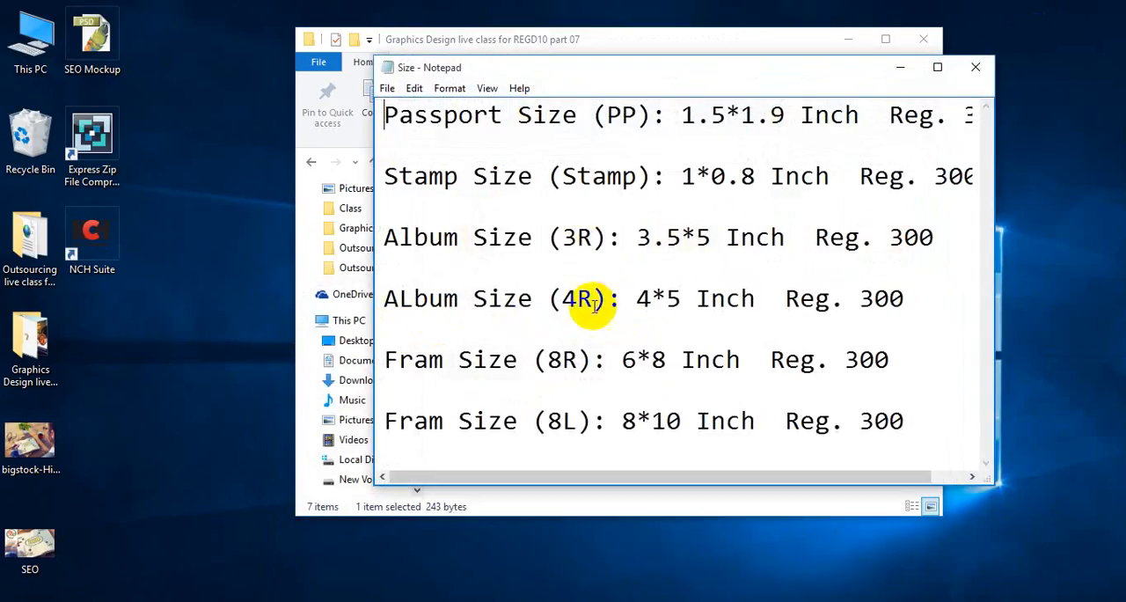
click(606, 306)
drag(631, 297, 695, 300)
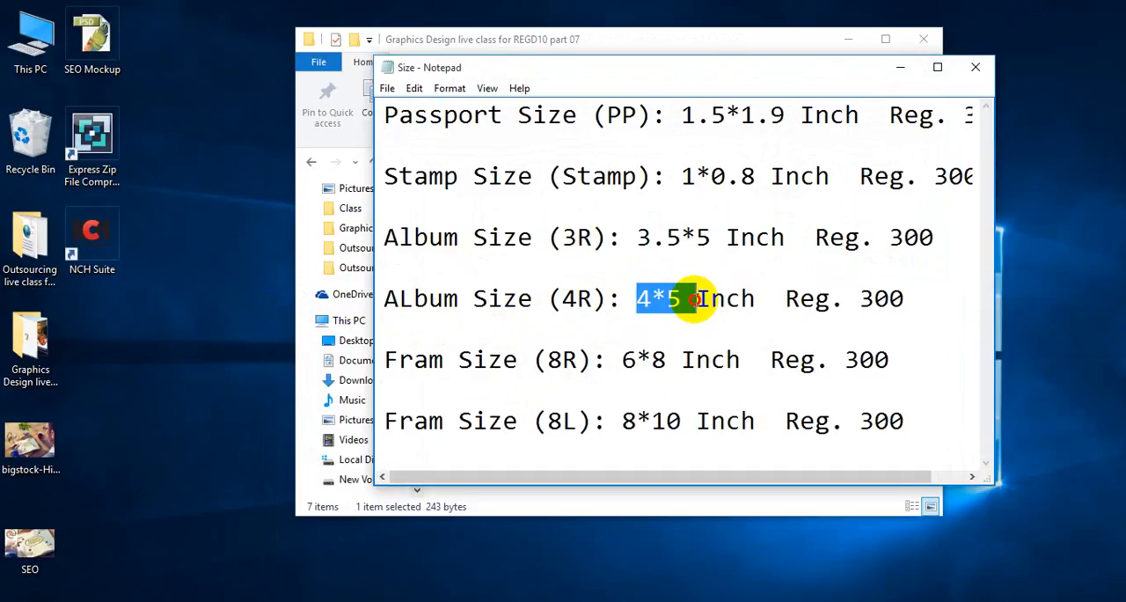
click(650, 299)
click(674, 299)
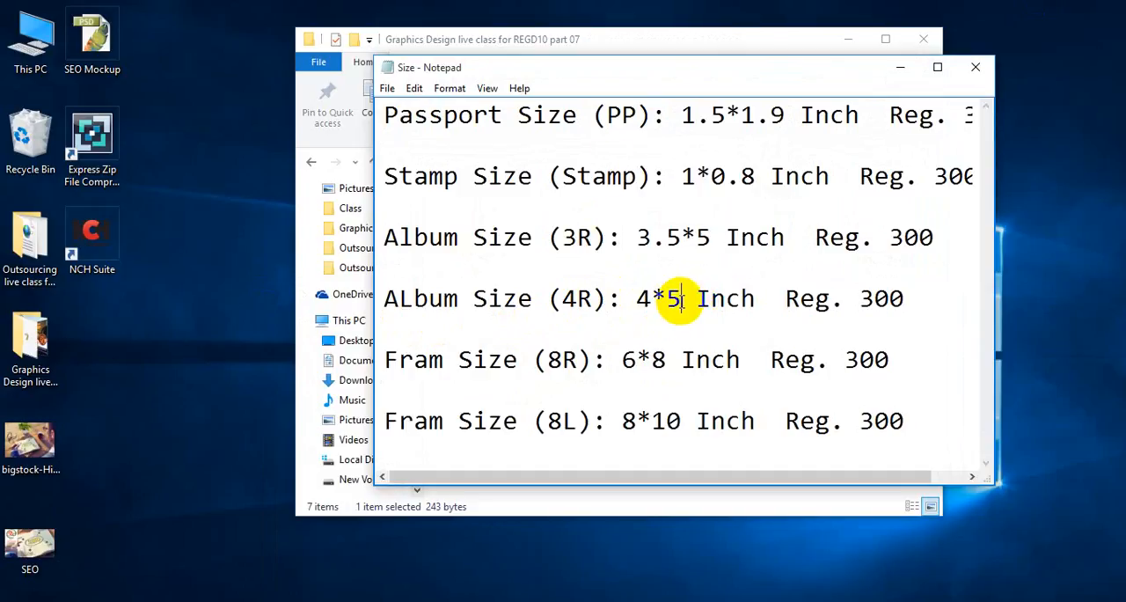
click(495, 51)
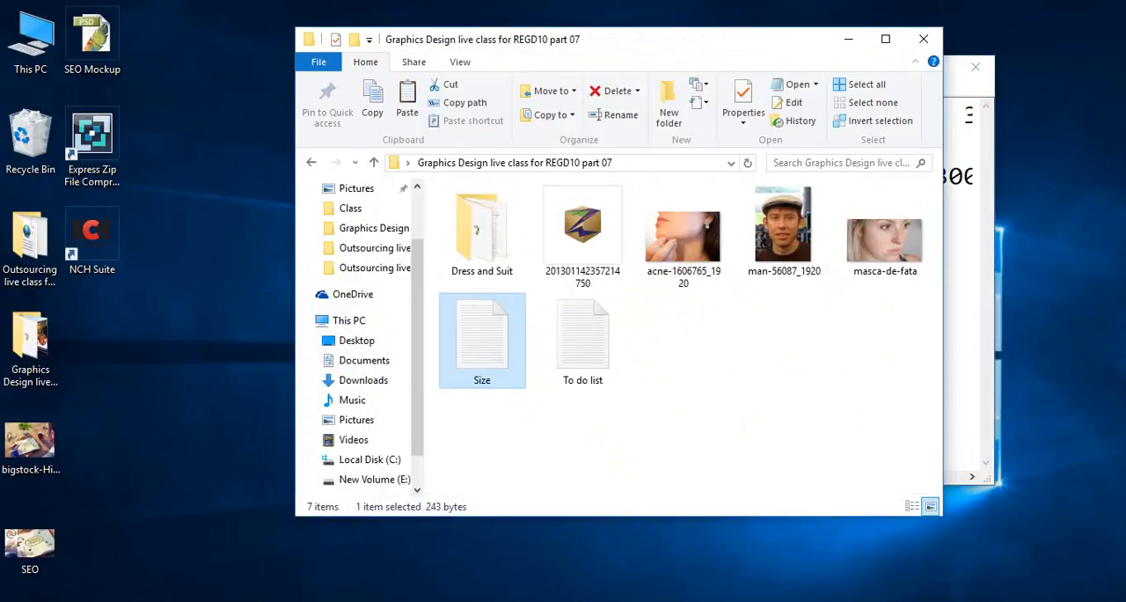
key(alt+Tab)
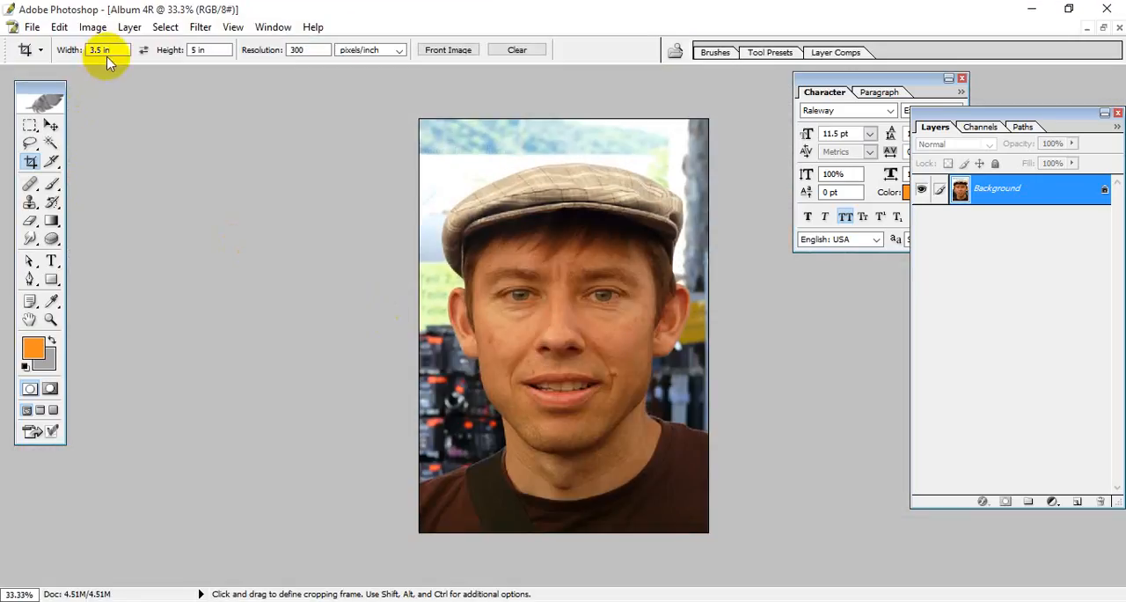
Step: Crop the Album 4R copy to 4 by 5 inches at 300 pixels/inch, using the full image width with the face and cap inside
text(4)
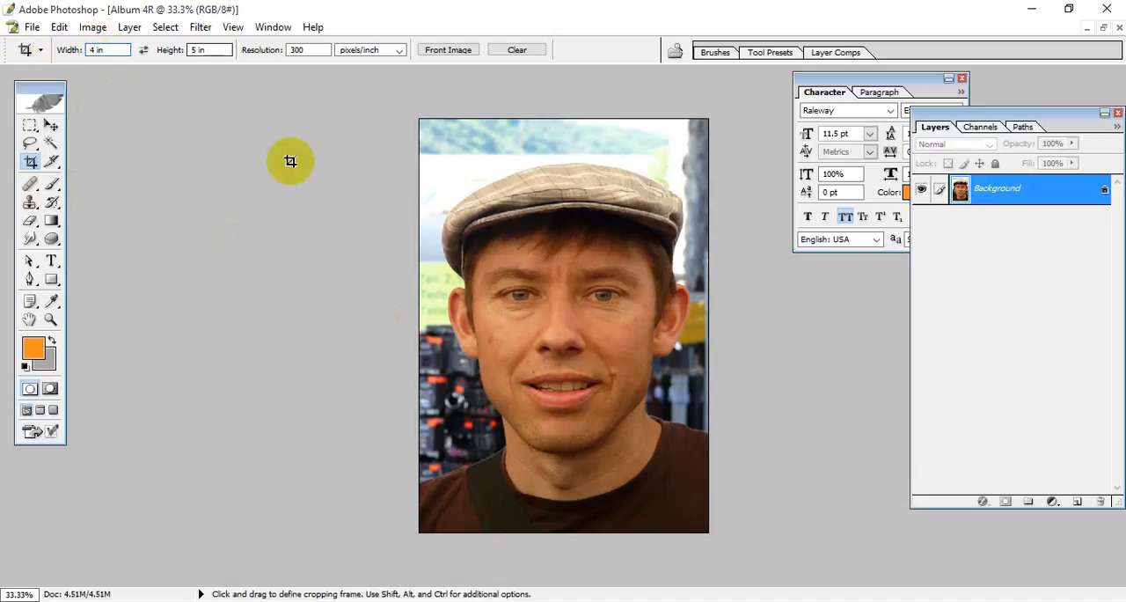
drag(419, 120, 739, 561)
drag(607, 410, 604, 442)
key(Return)
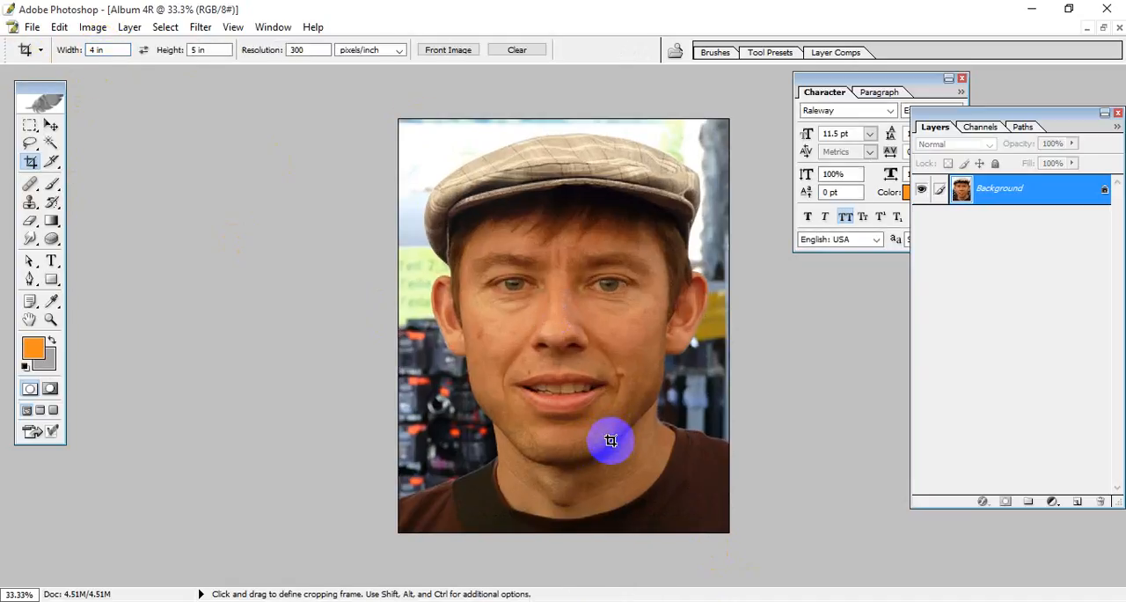
Step: Restore the Album 4R window, enlarge it to show the whole image and place it beside Album 3R
click(1104, 28)
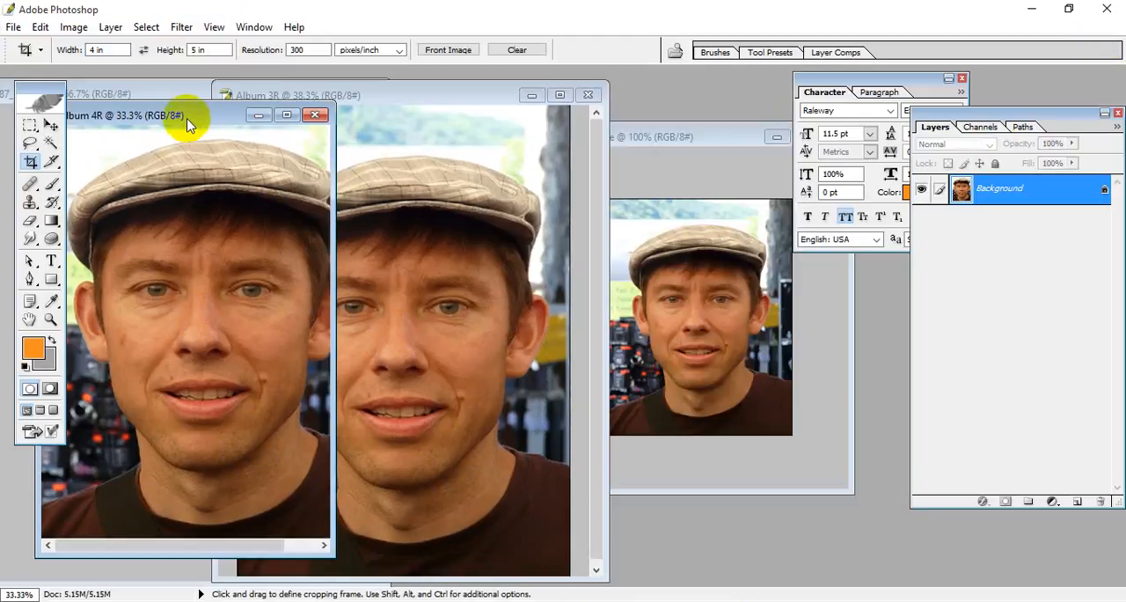
drag(188, 118, 520, 111)
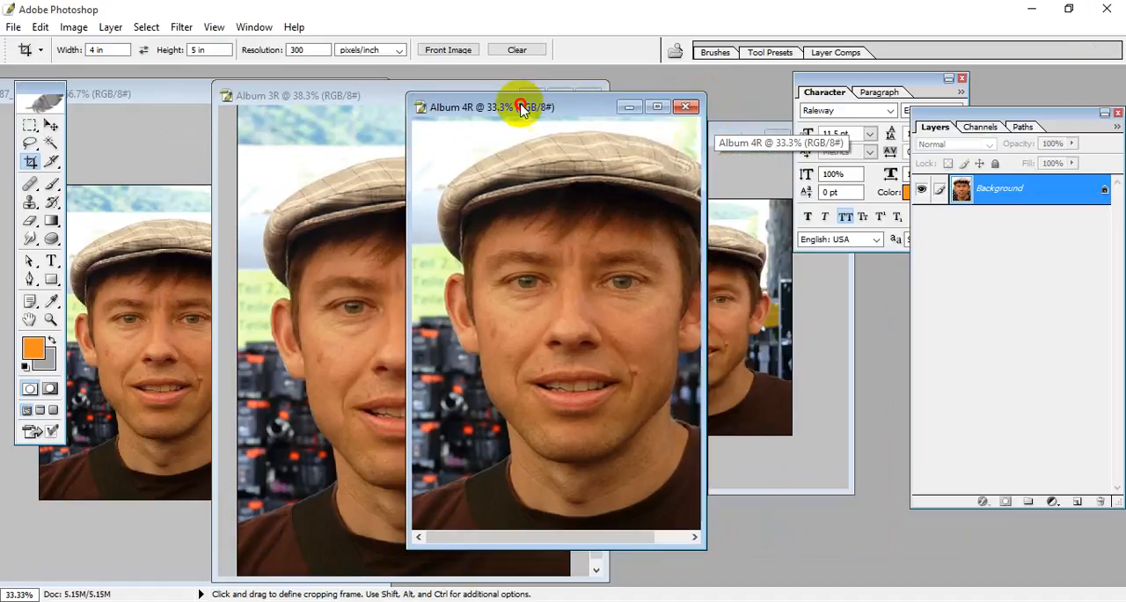
drag(702, 544, 820, 585)
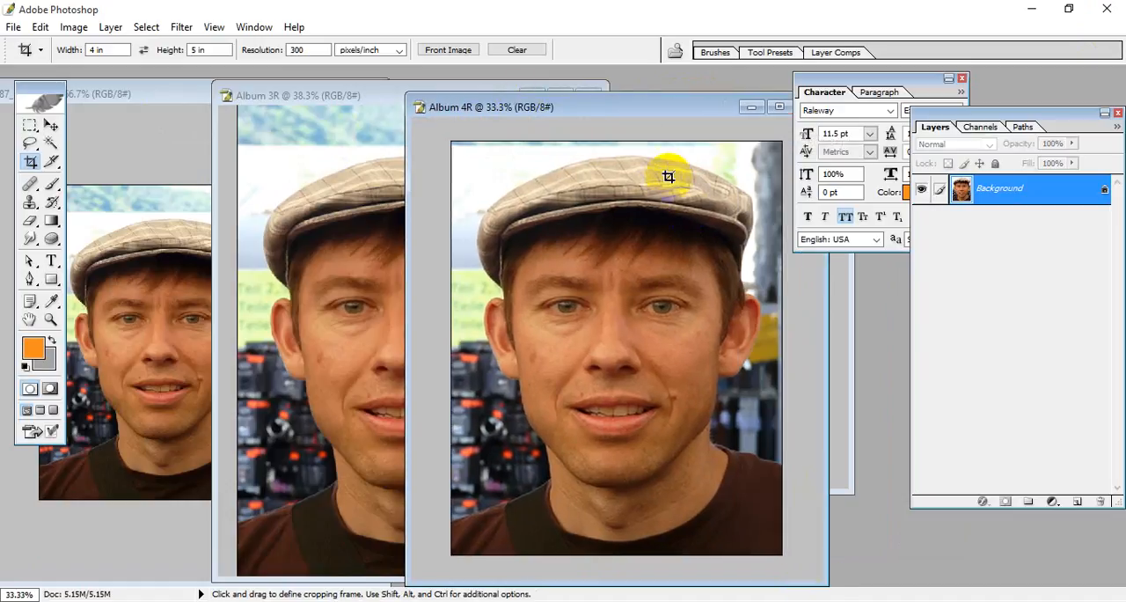
drag(637, 113, 762, 95)
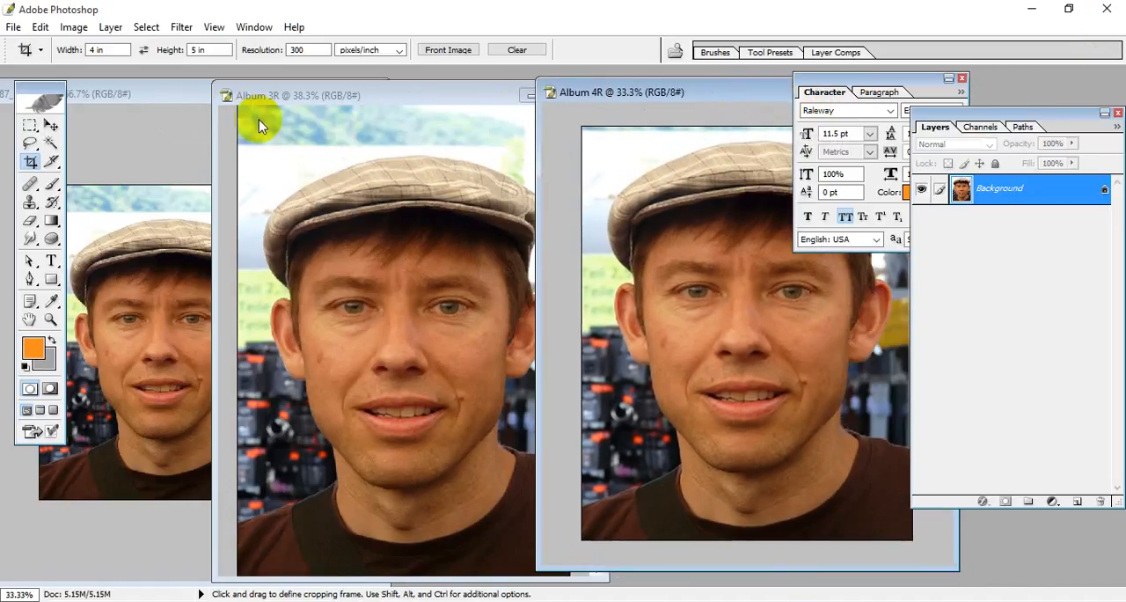
Step: Bring the man-56087_1920.jpg portrait to the front, maximize it and activate the Move tool
click(171, 93)
drag(171, 93, 321, 100)
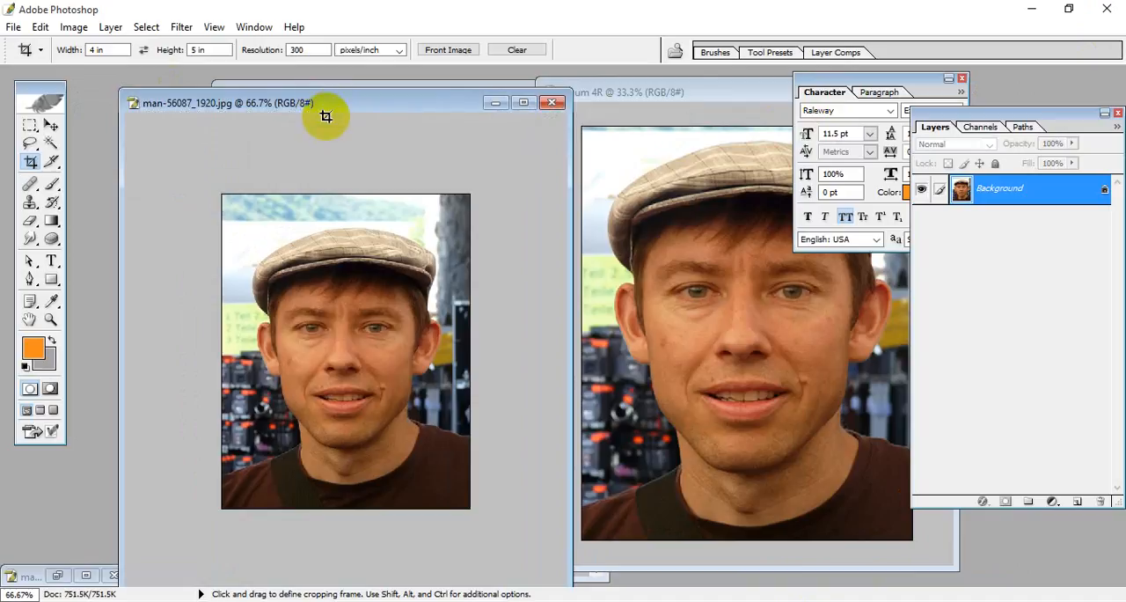
click(524, 103)
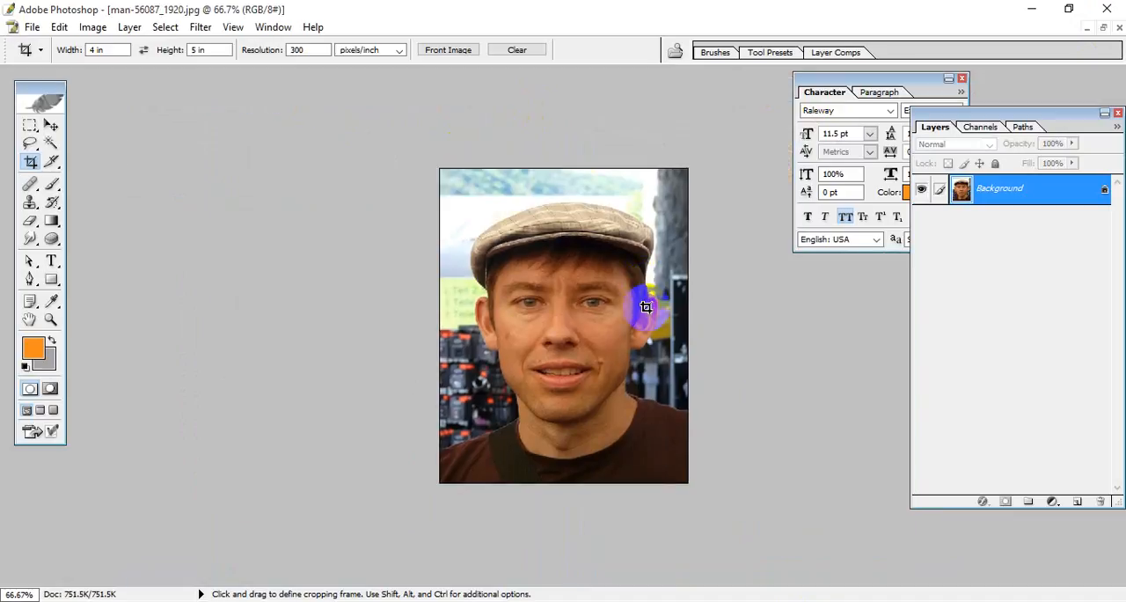
click(50, 126)
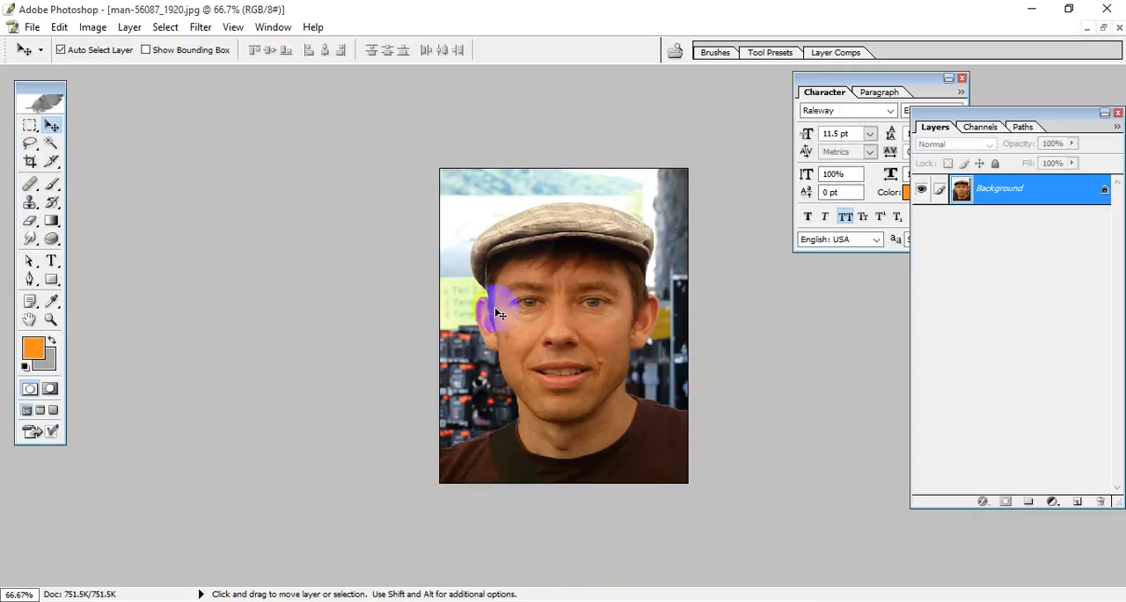
scroll(550, 237, up, 1)
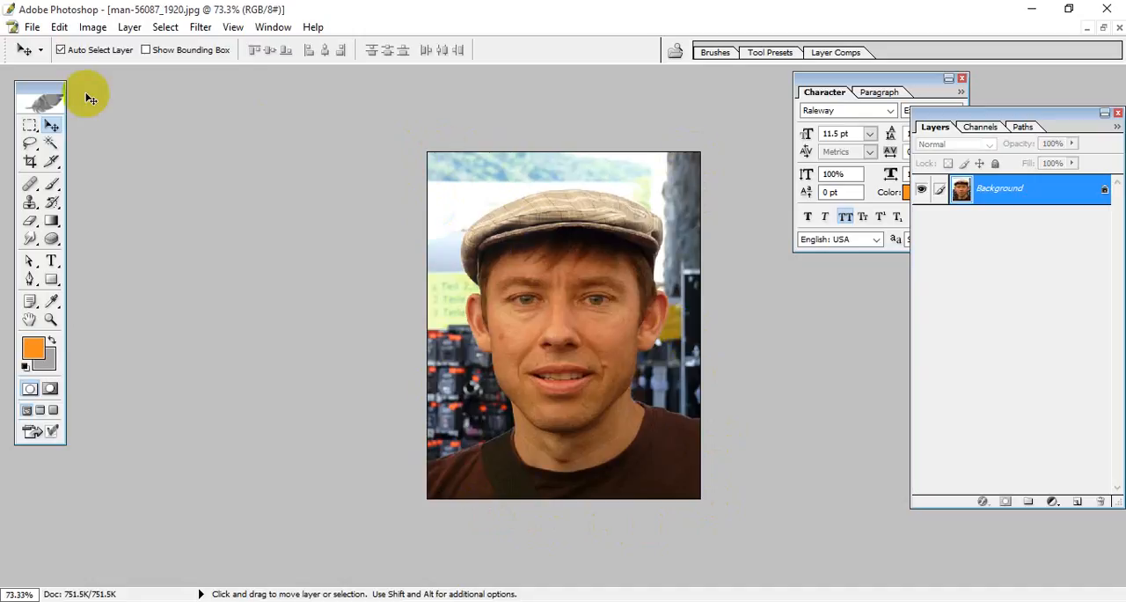
Step: Enlarge the portrait's canvas to 1.55 by 1.95 inches with a centred anchor and the Background extension colour
click(92, 27)
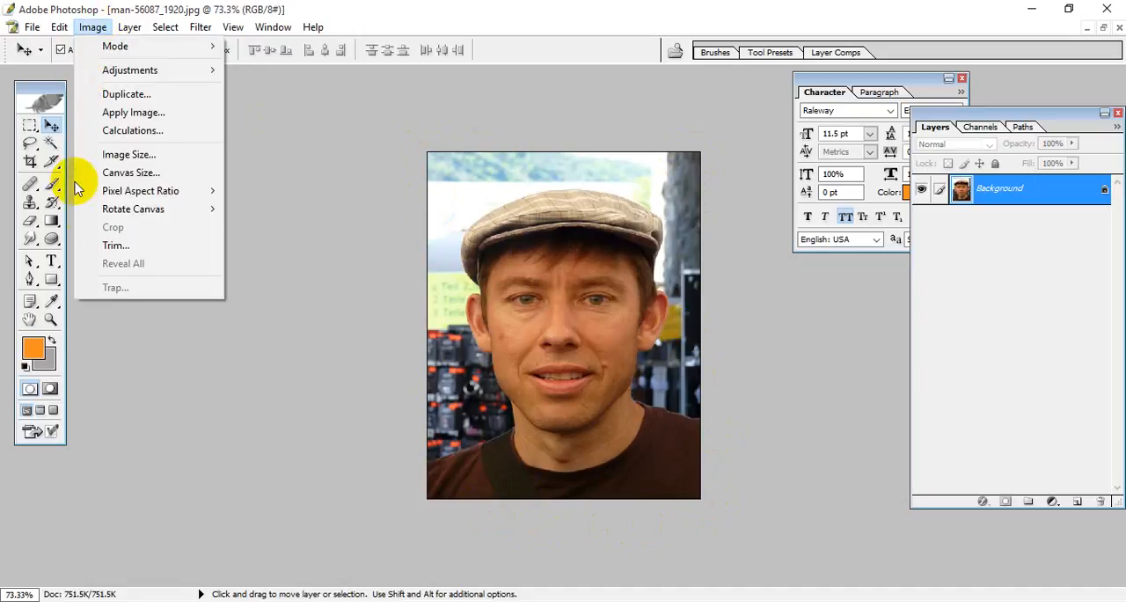
click(150, 173)
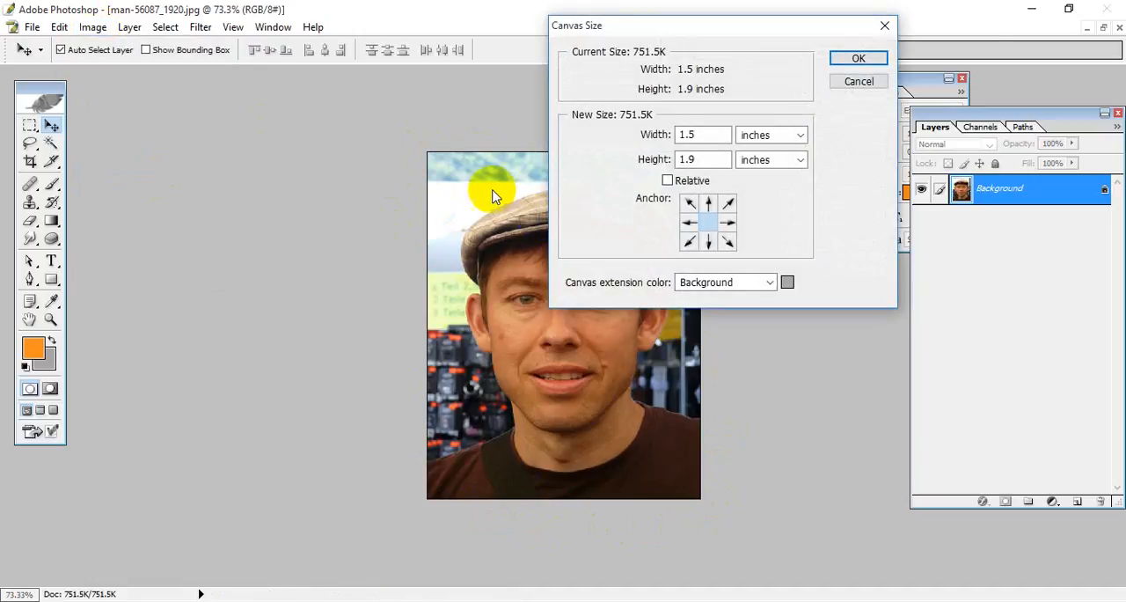
drag(722, 22, 317, 62)
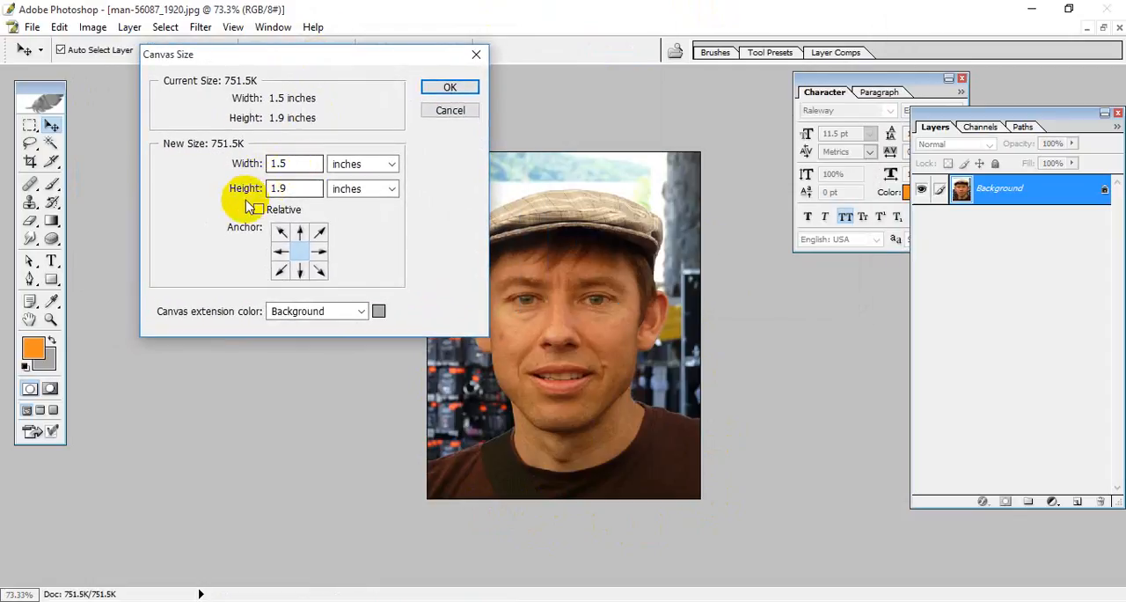
click(278, 188)
click(318, 253)
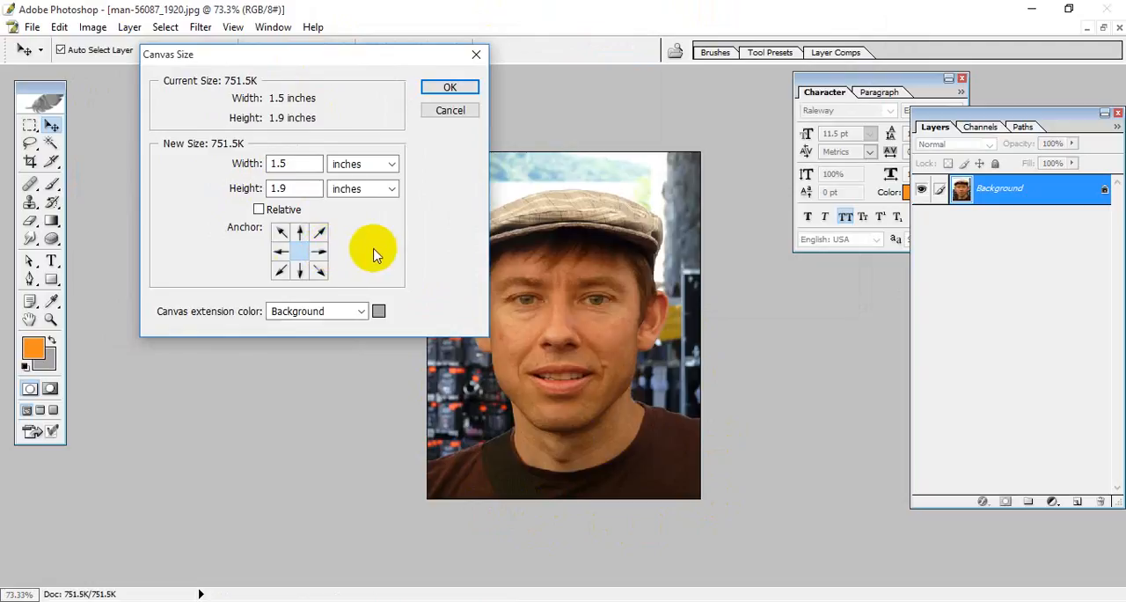
double_click(280, 163)
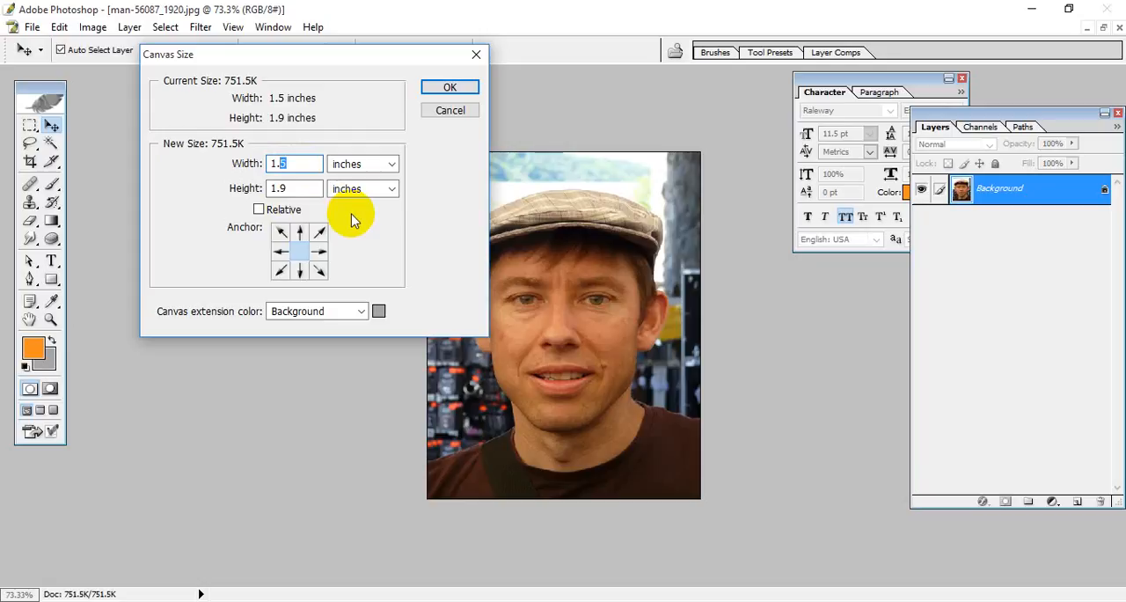
text(5)
key(Tab)
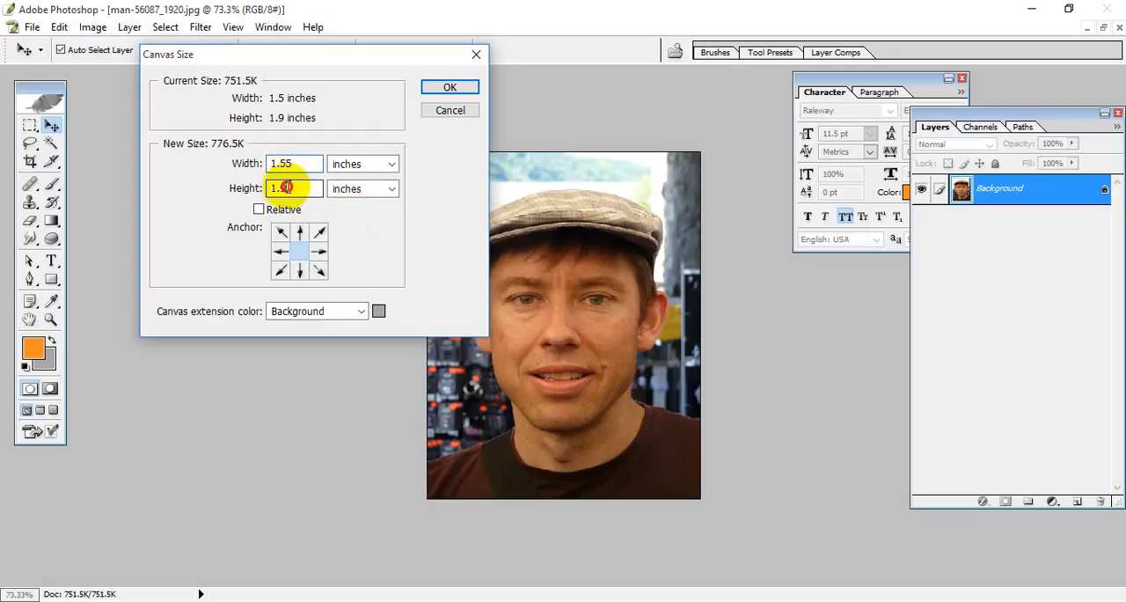
double_click(280, 187)
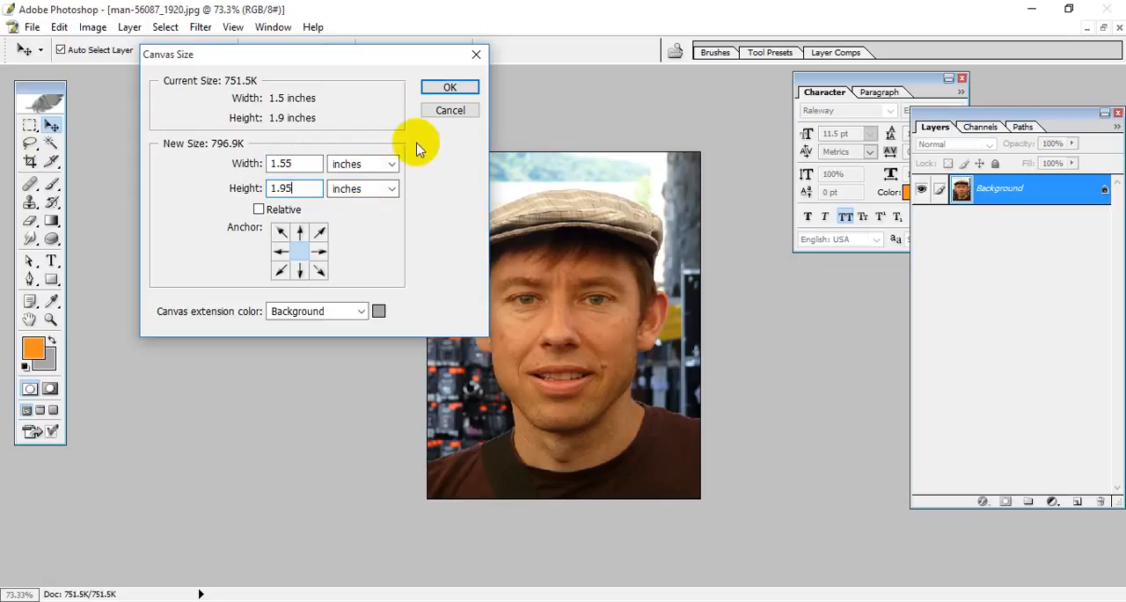
click(452, 89)
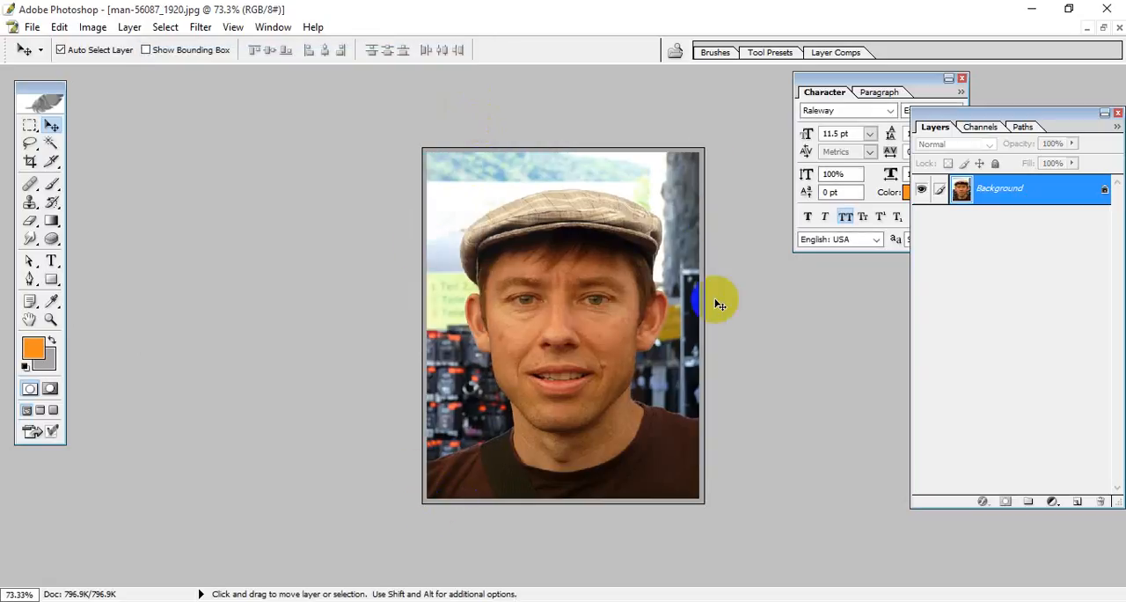
Step: Set the background colour to black
key(ctrl+0)
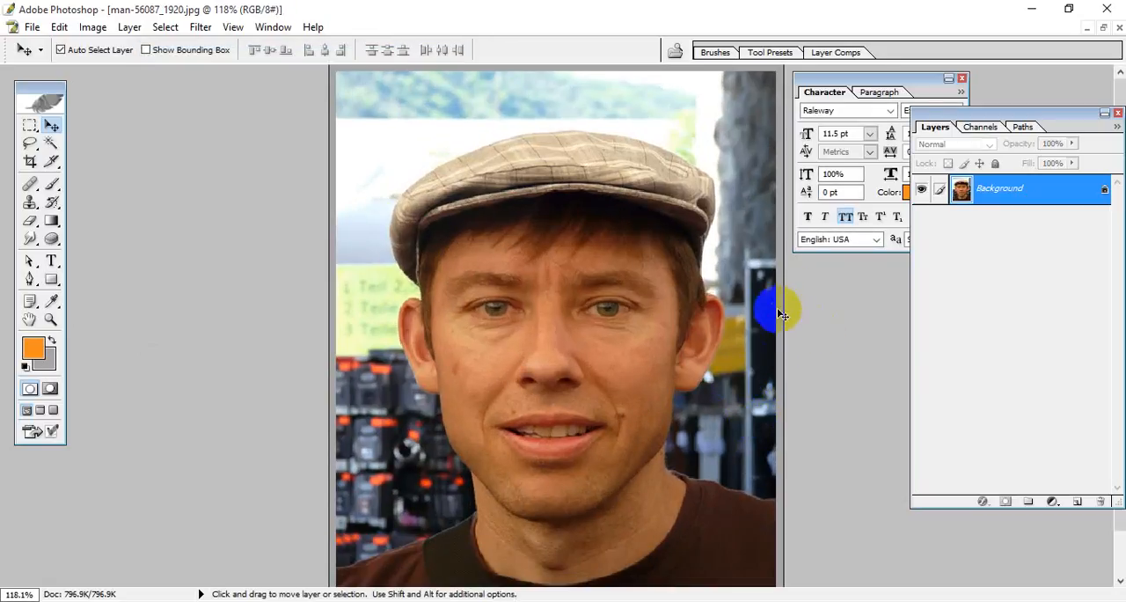
click(48, 362)
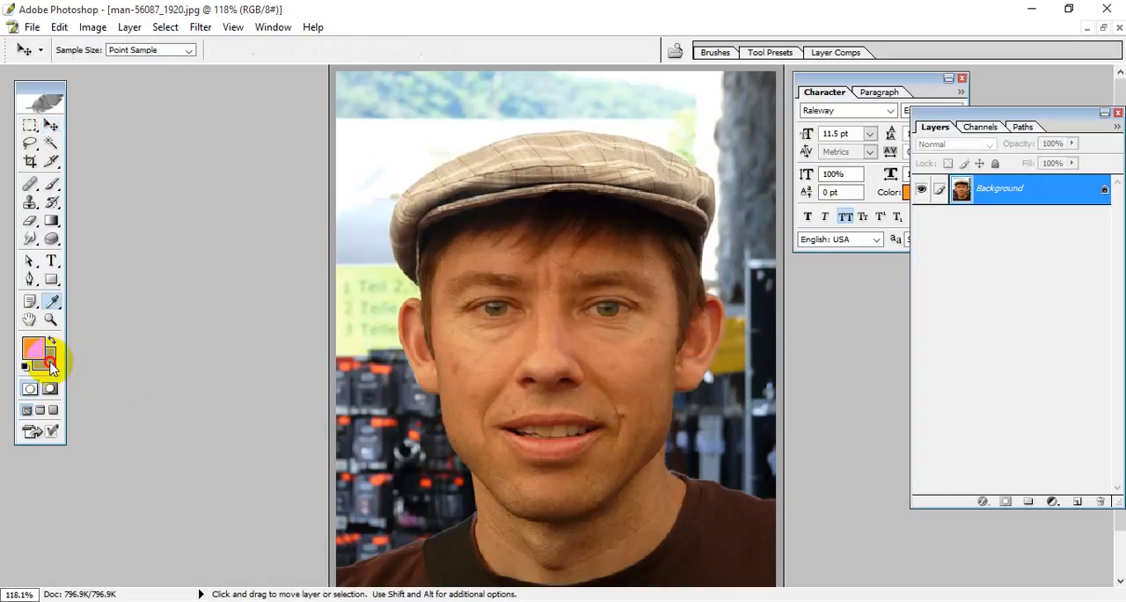
drag(679, 365, 598, 170)
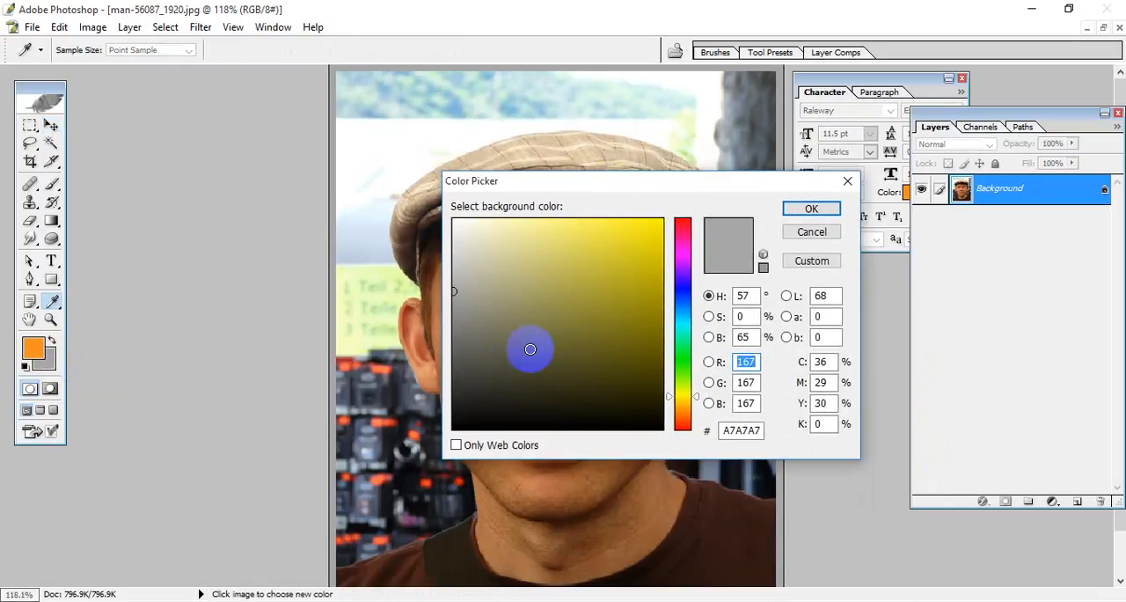
click(397, 470)
click(809, 208)
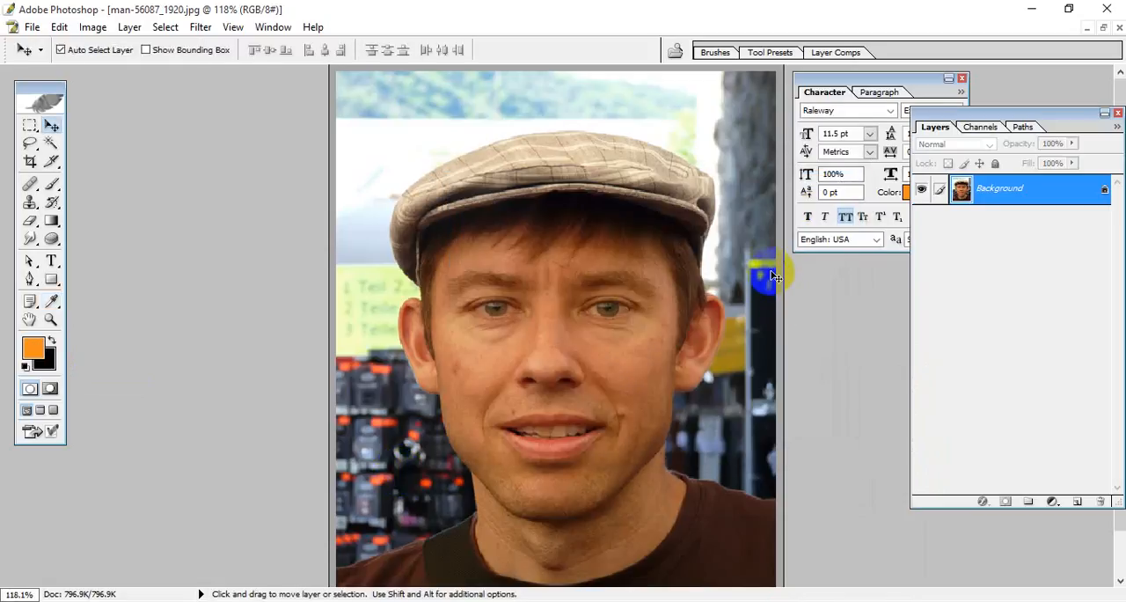
Step: Reduce the portrait's canvas to 1.5 by 1.9 inches with a centred anchor, accepting the clipping of the grey border
scroll(733, 324, down, 1)
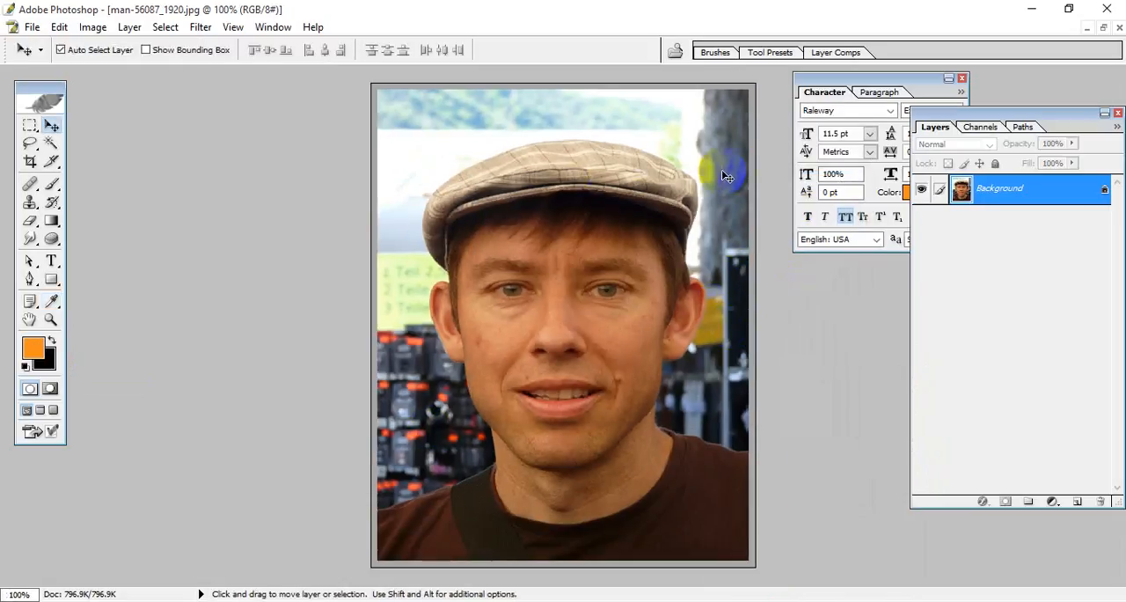
click(92, 27)
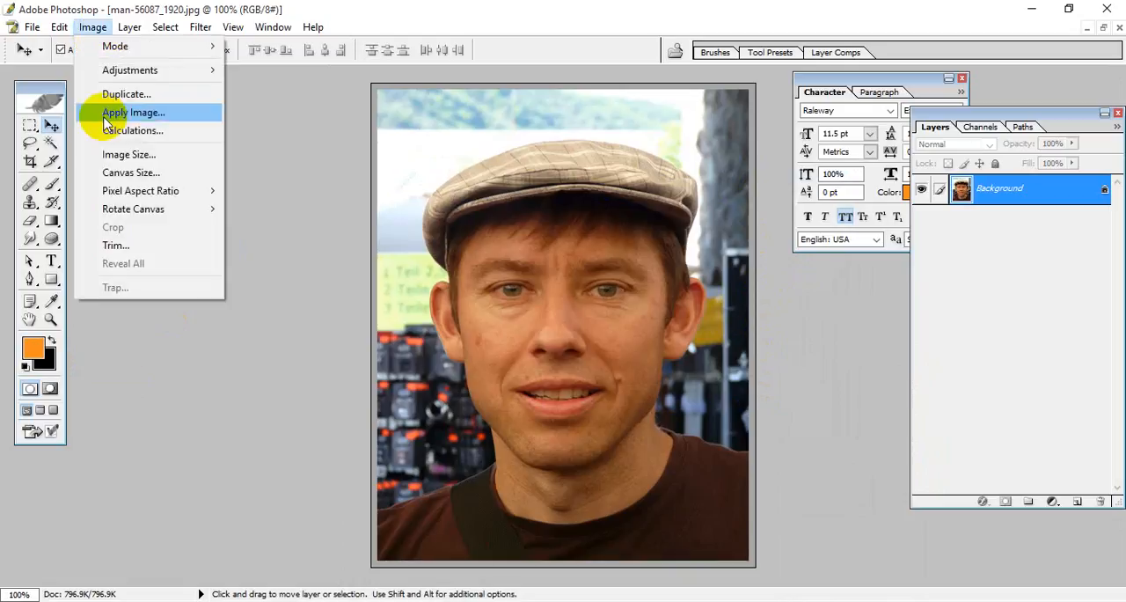
click(158, 173)
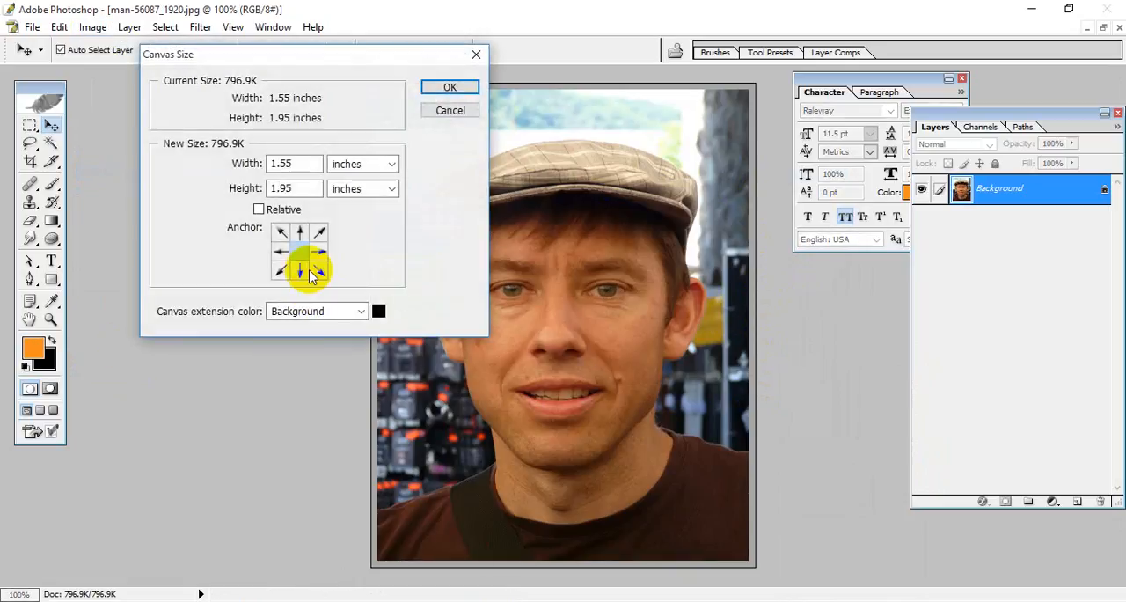
click(297, 187)
key(BackSpace)
click(450, 87)
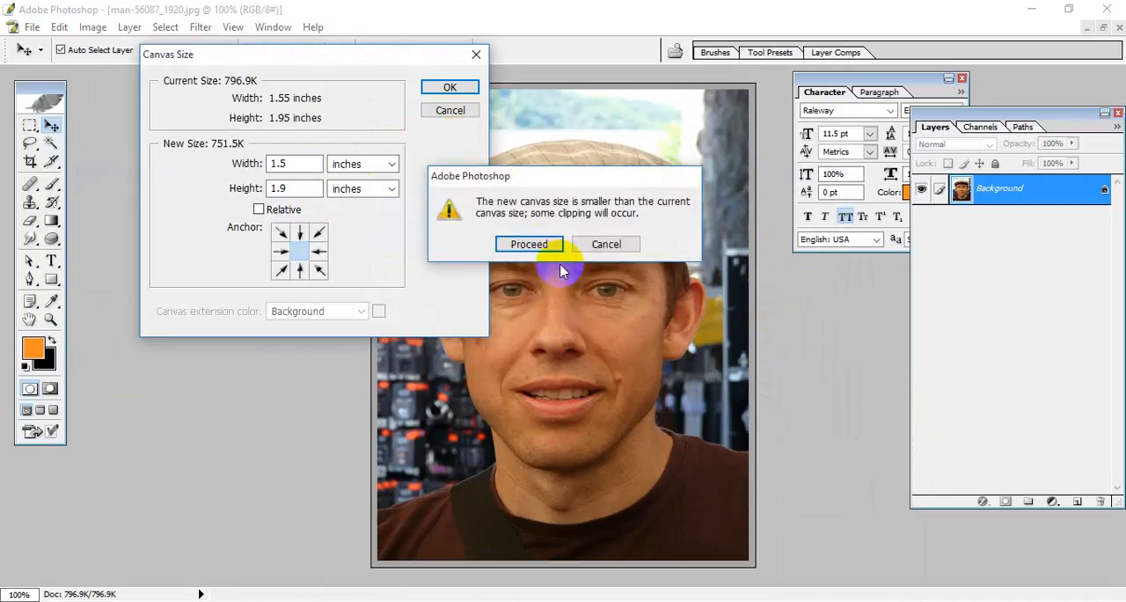
click(519, 243)
Step: Enlarge the portrait's canvas to 1.55 by 1.95 inches with a centred anchor and a pure red canvas extension colour
click(129, 28)
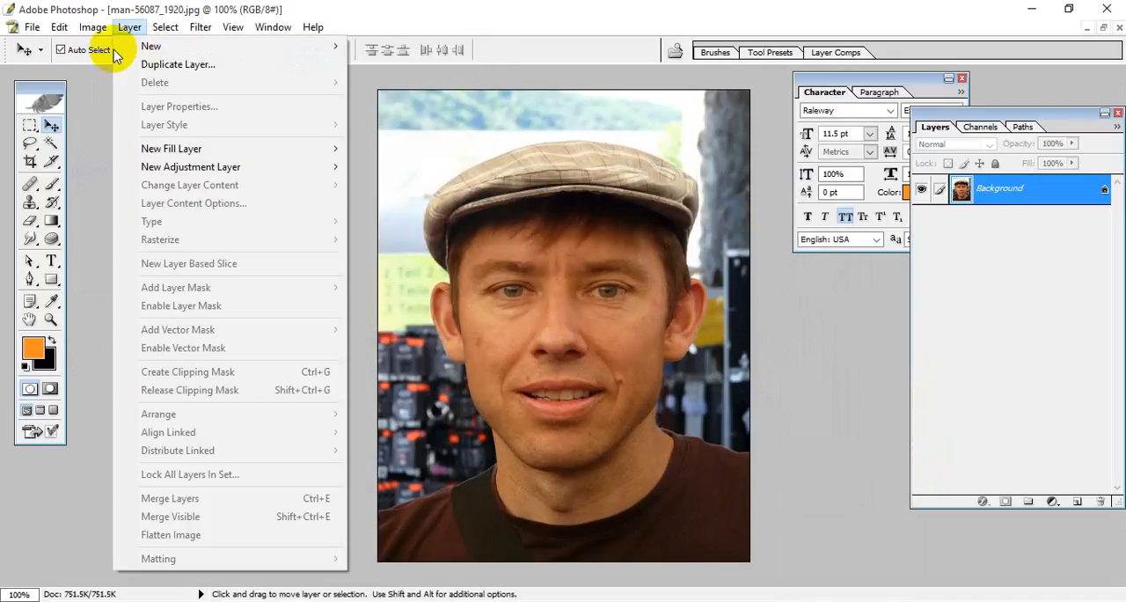
click(92, 26)
click(92, 27)
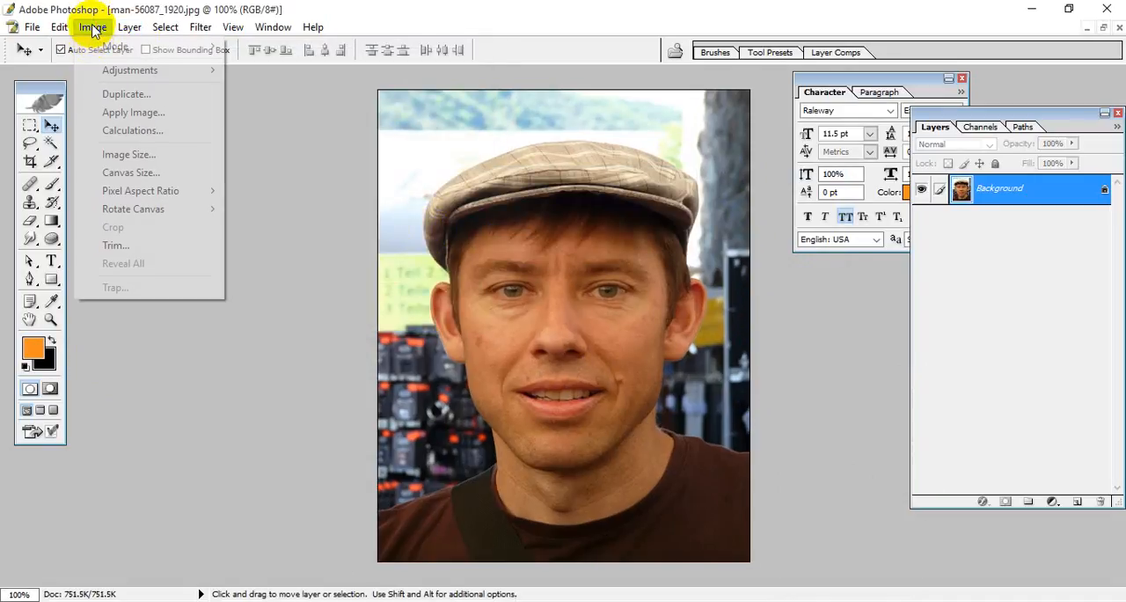
click(132, 173)
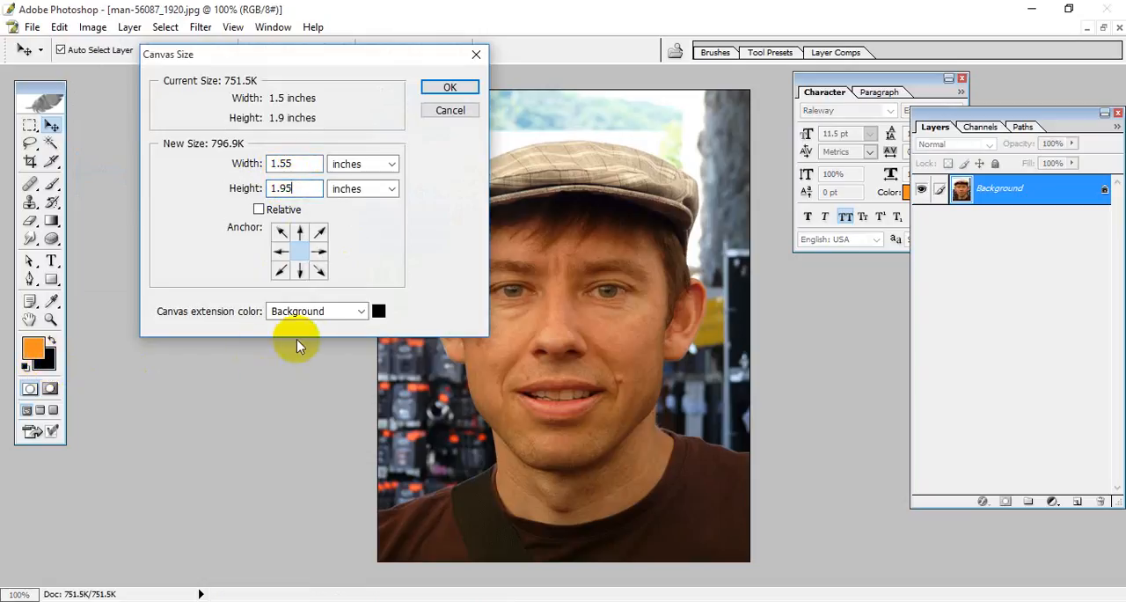
click(378, 310)
mouse_move(511, 315)
mouse_down()
mouse_move(462, 229)
mouse_move(478, 248)
mouse_move(445, 335)
mouse_move(433, 196)
mouse_up()
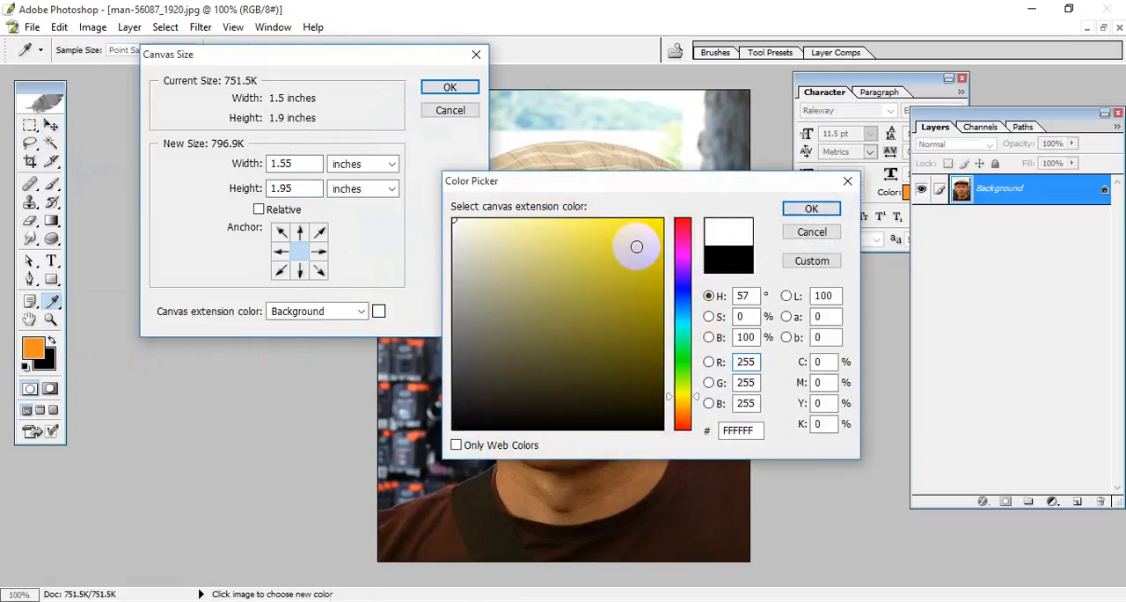
drag(681, 264, 666, 224)
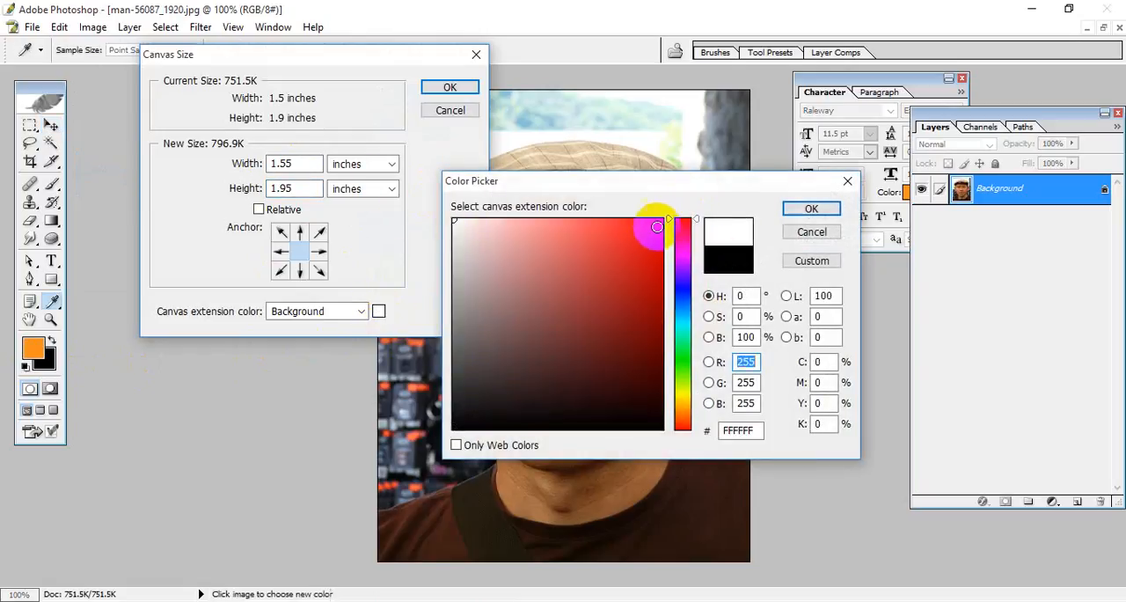
click(663, 215)
click(805, 211)
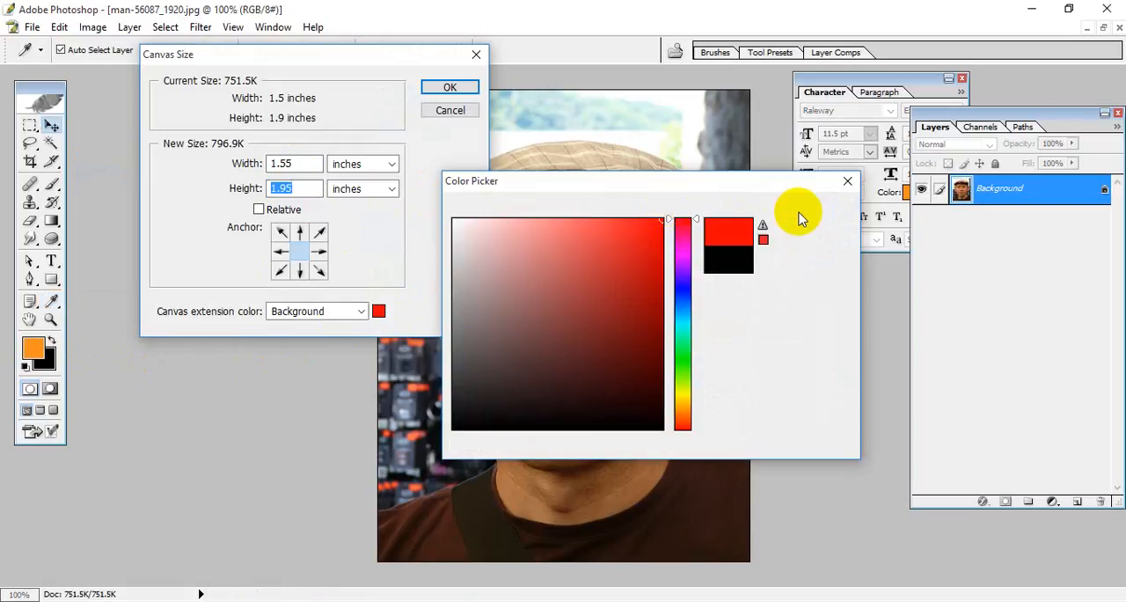
click(453, 86)
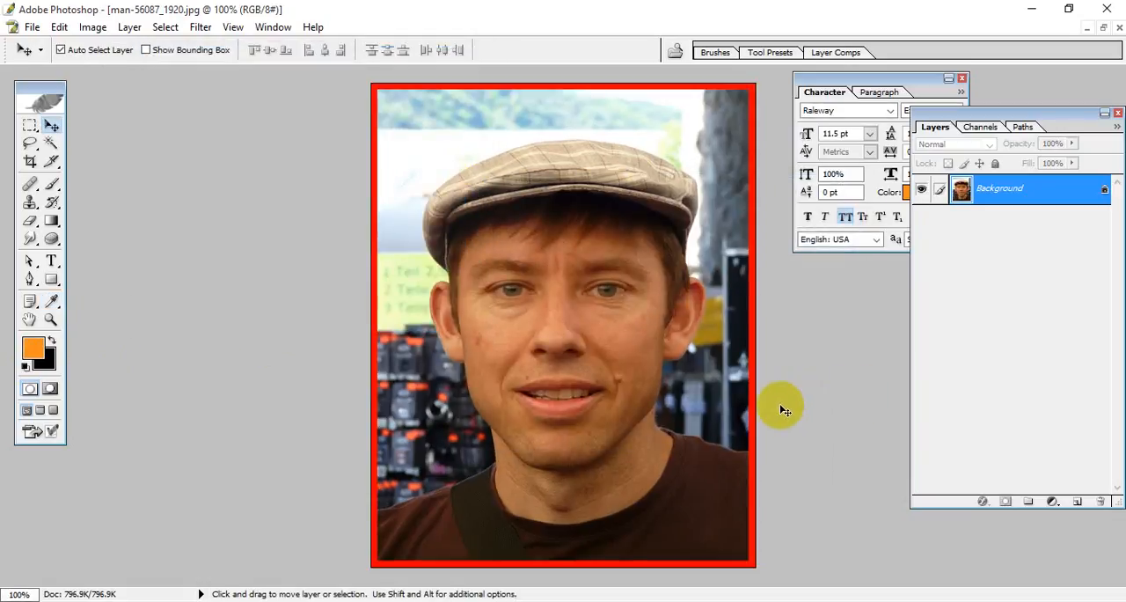
Step: Undo the 1.55 by 1.95 inch canvas enlargement and try a red-bordered canvas of 1.56 by 1.91 inches instead
key(ctrl+z)
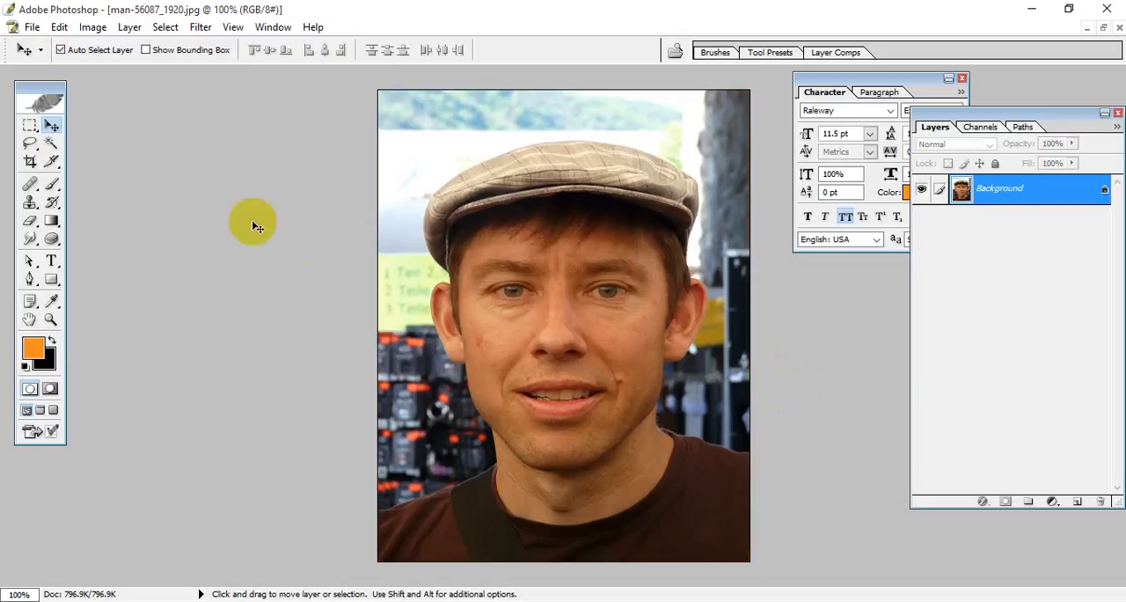
click(104, 27)
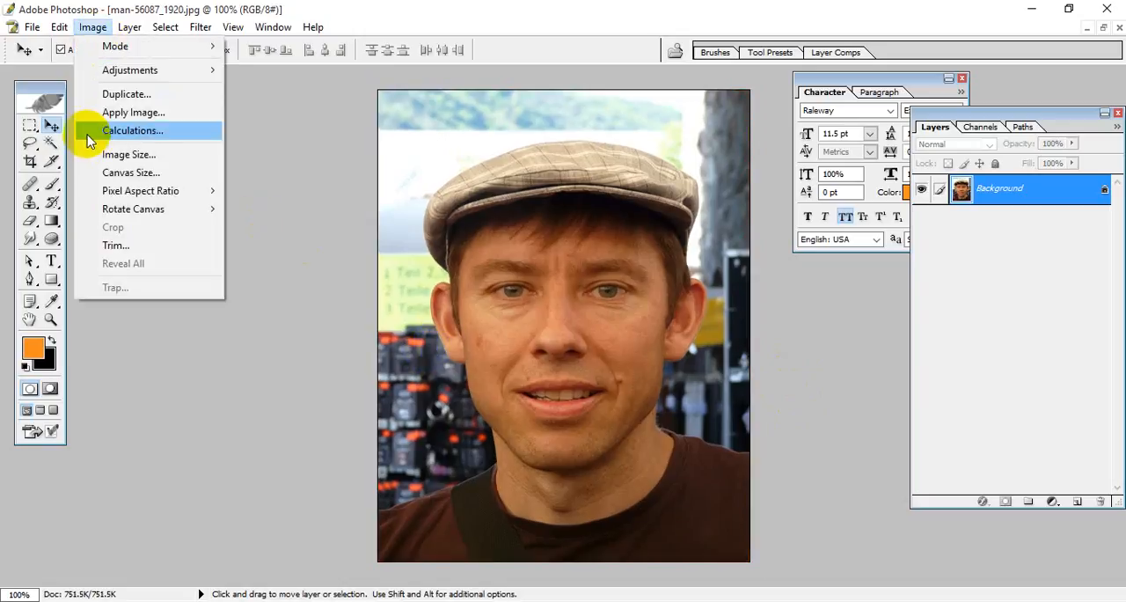
click(148, 175)
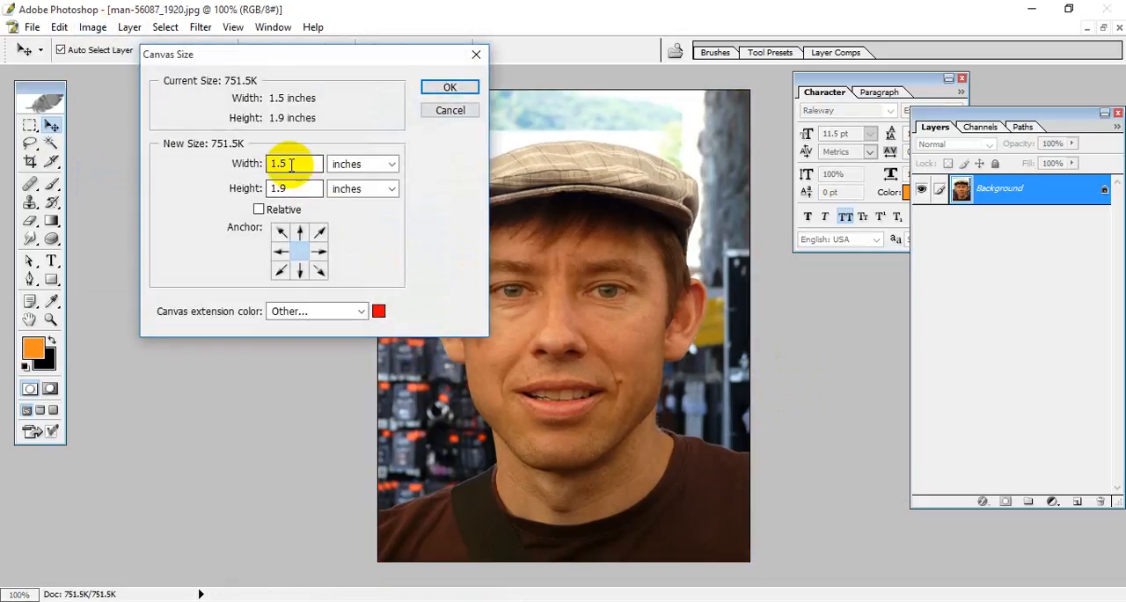
text(6)
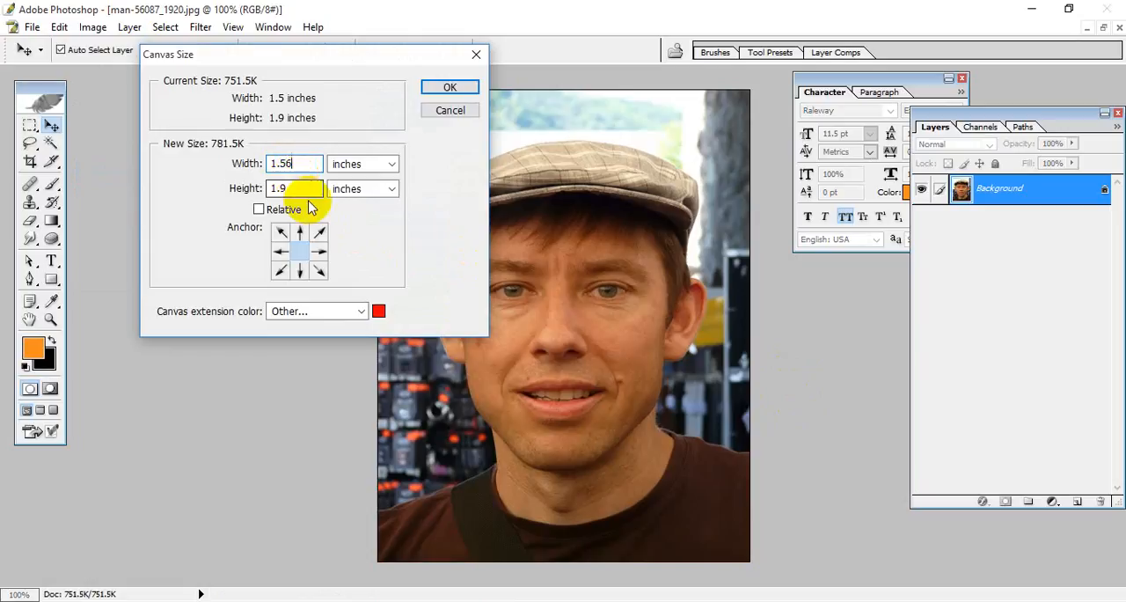
click(289, 188)
text(1)
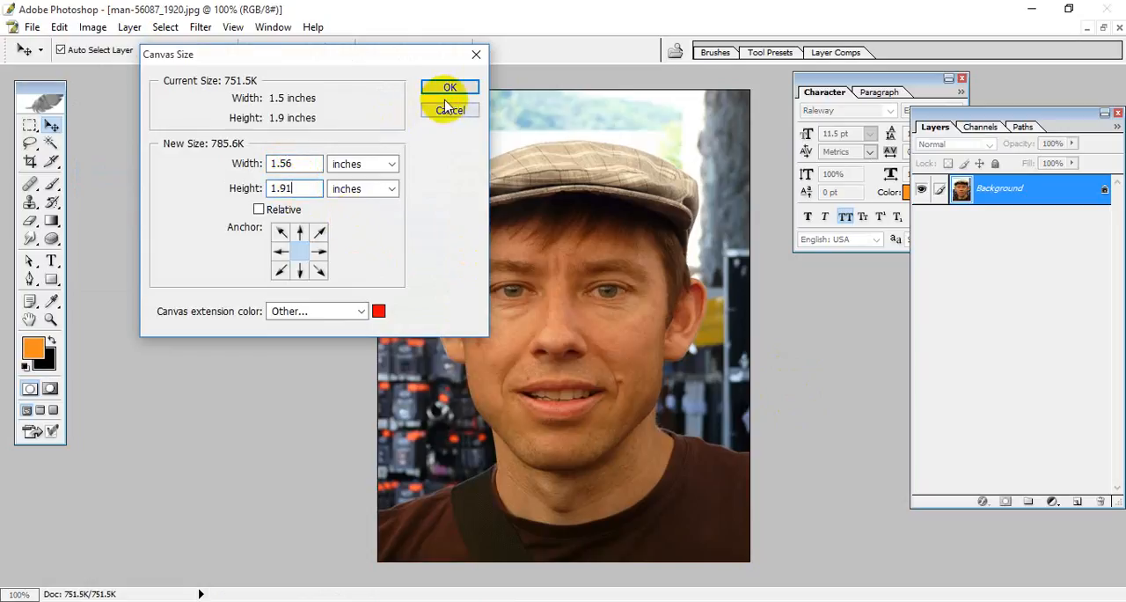
click(450, 93)
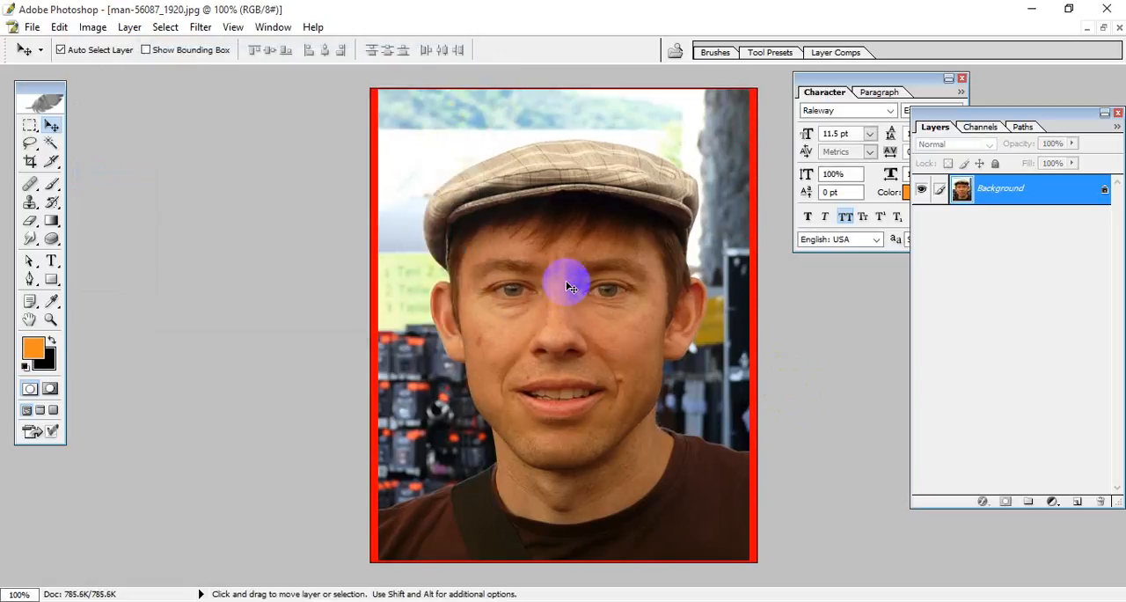
Step: Undo the last canvas change and enlarge the canvas to 1.56 by 1.91 inches, keeping the centred anchor and red extension colour
key(ctrl+z)
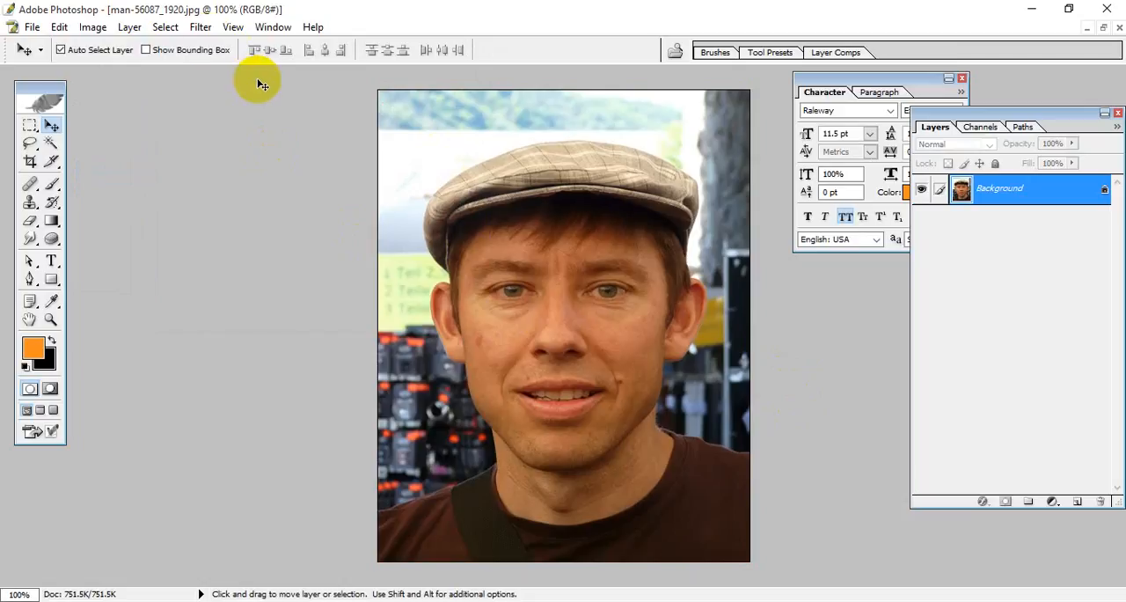
click(92, 27)
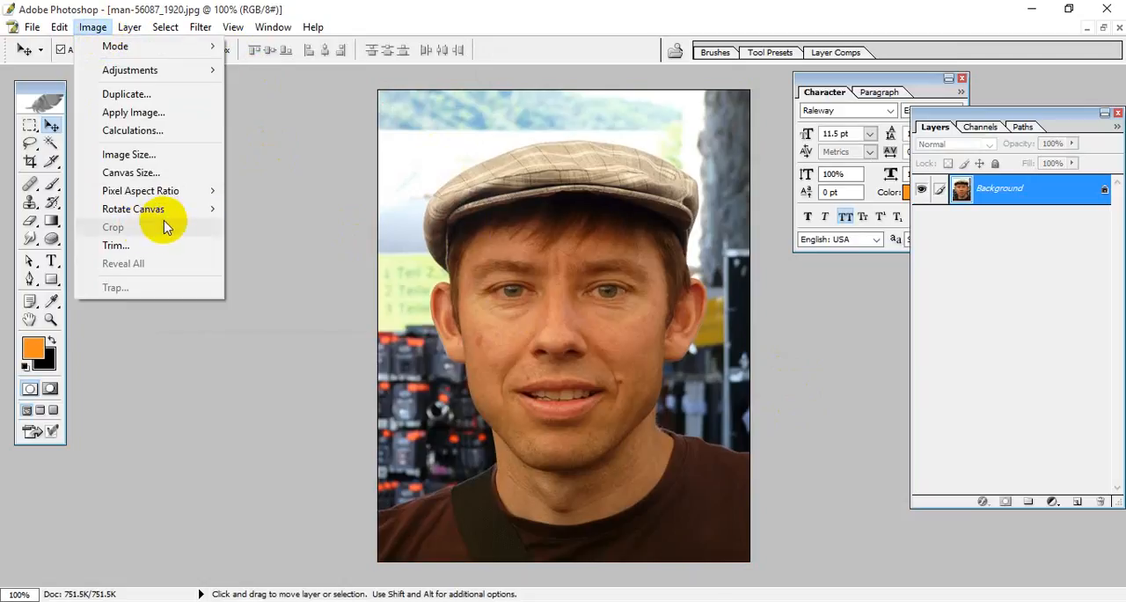
click(147, 173)
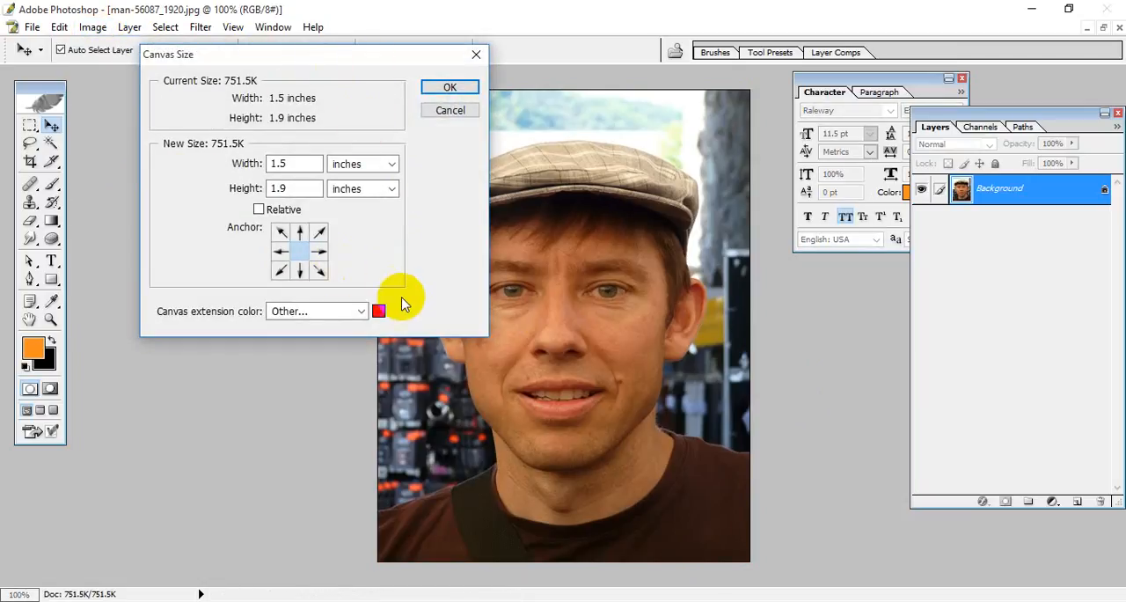
click(298, 162)
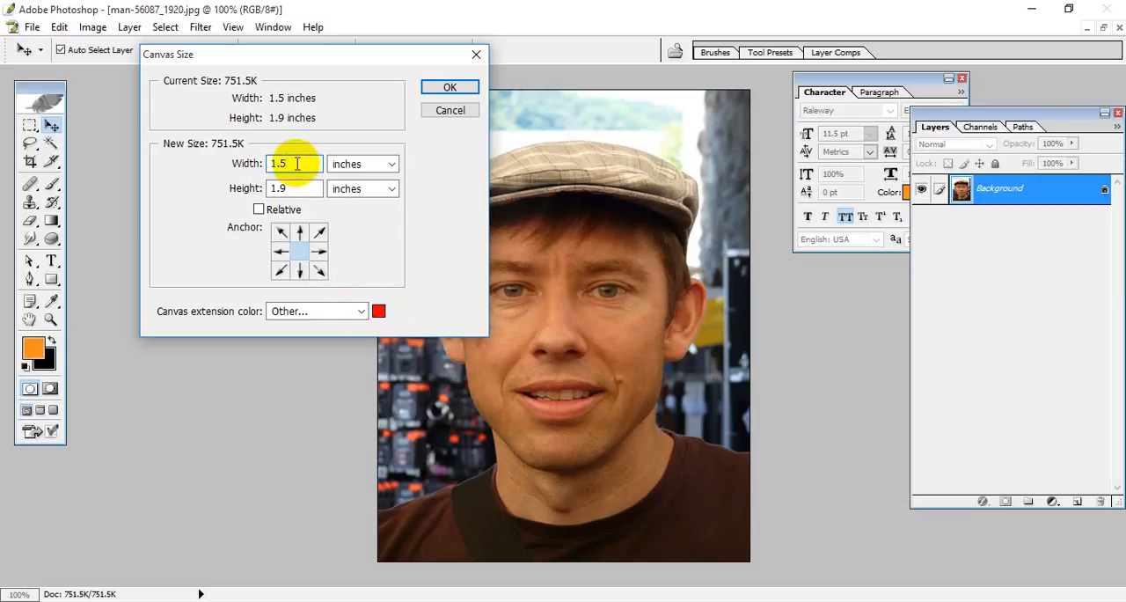
text(6)
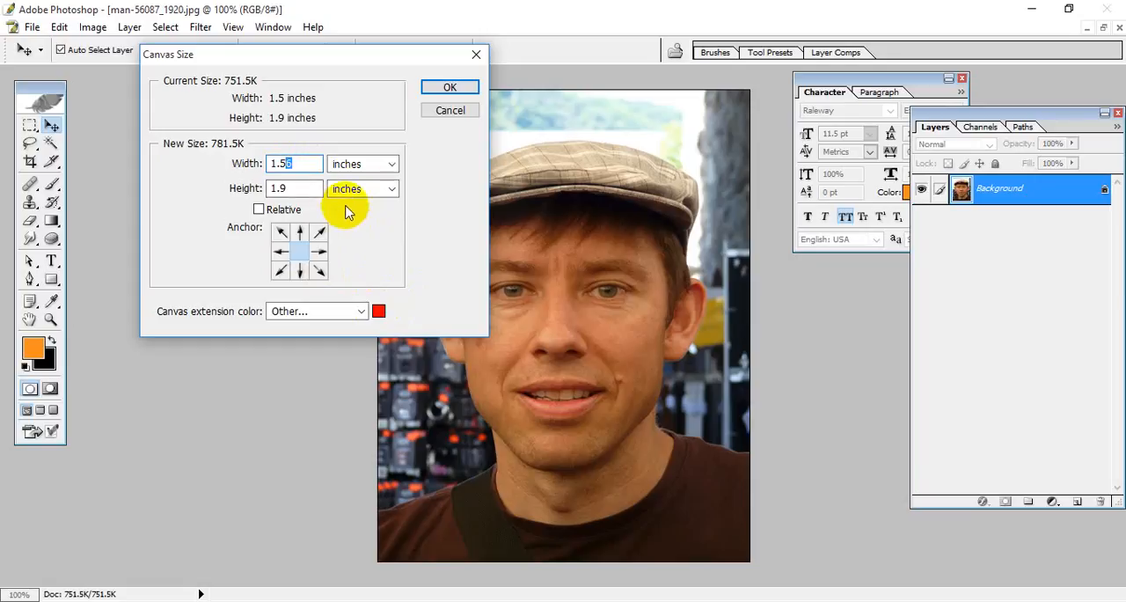
click(387, 164)
click(296, 163)
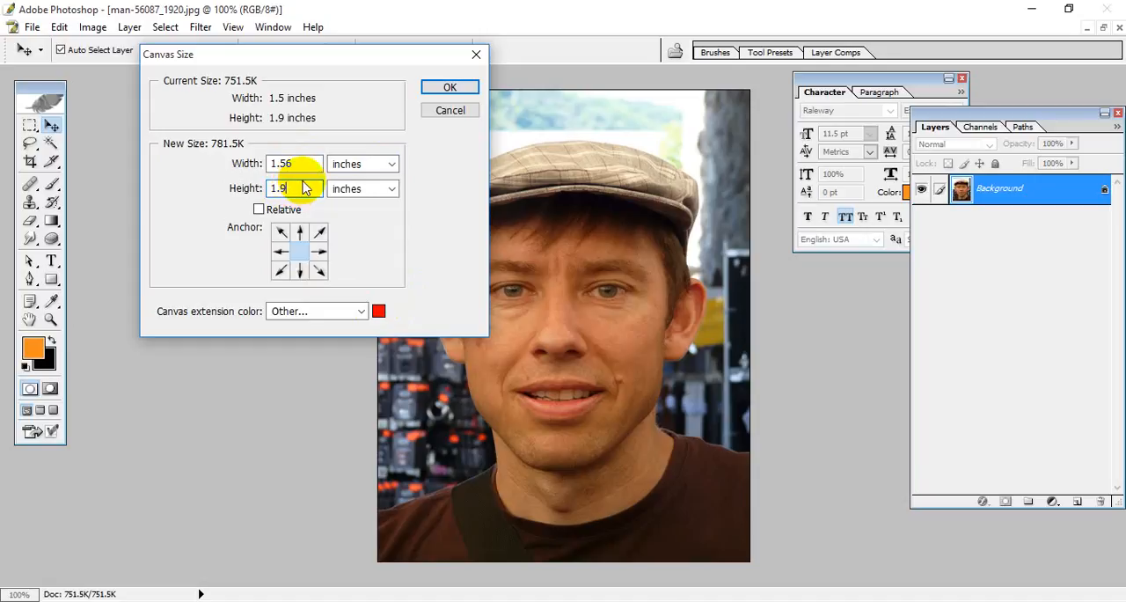
text(1)
click(450, 88)
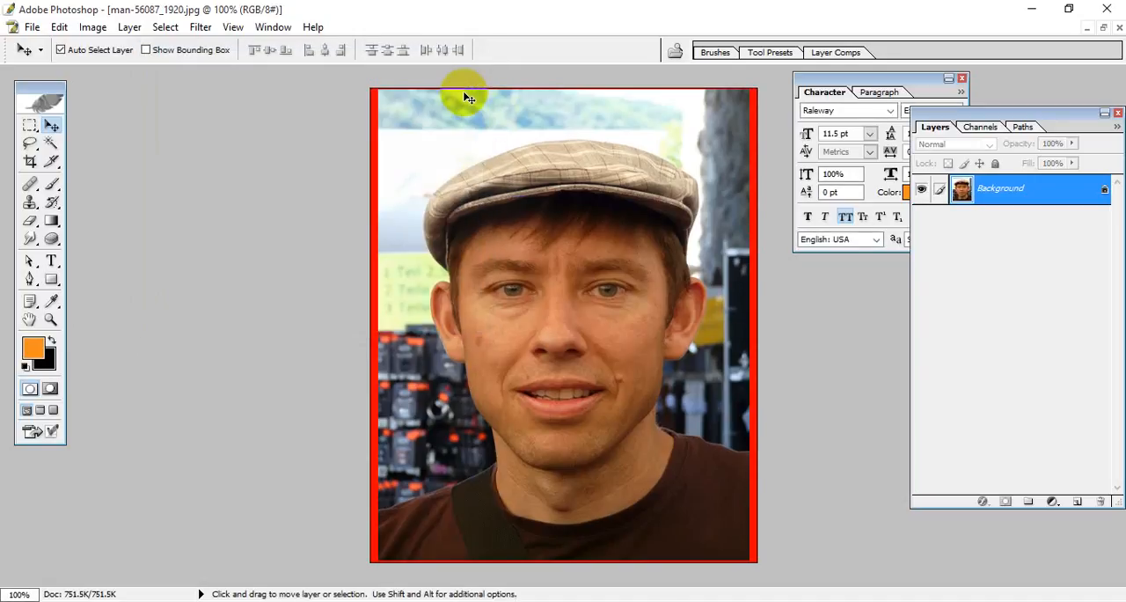
scroll(506, 323, down, 2)
scroll(523, 348, up, 1)
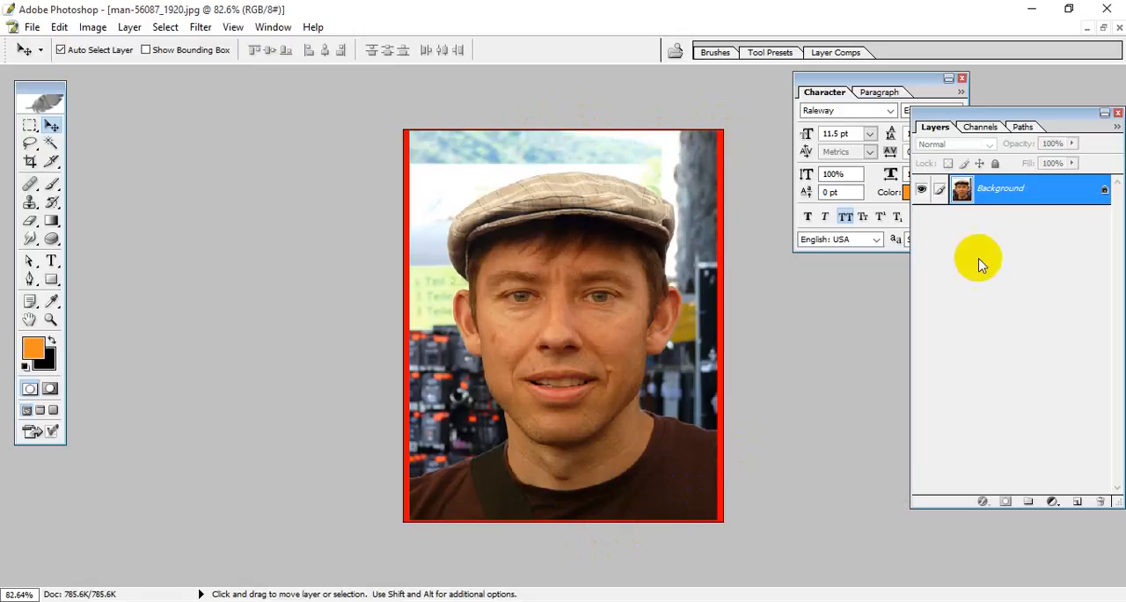
click(1105, 30)
drag(319, 104, 567, 103)
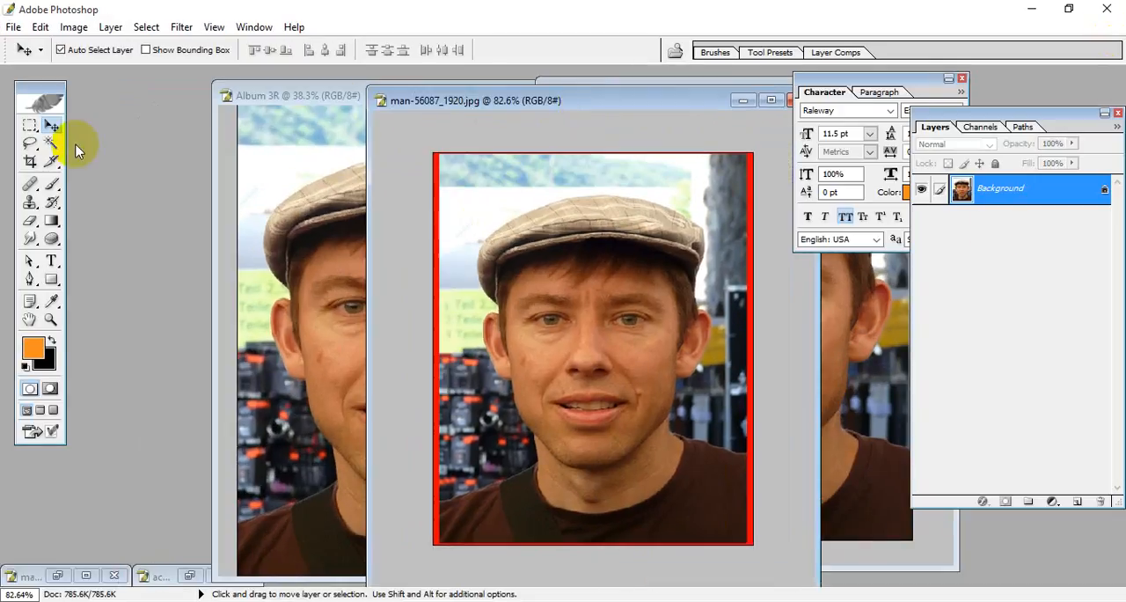
double_click(695, 98)
Step: Crop the whole red-bordered portrait to 4 by 5 inches at 300 pixels/inch
click(30, 161)
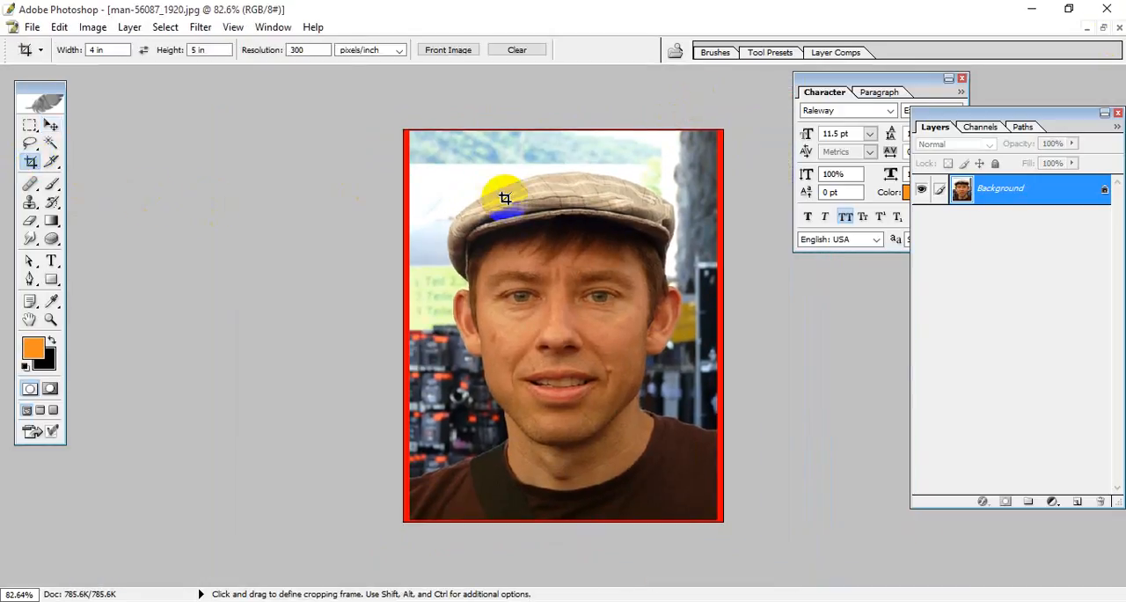
drag(376, 122, 770, 559)
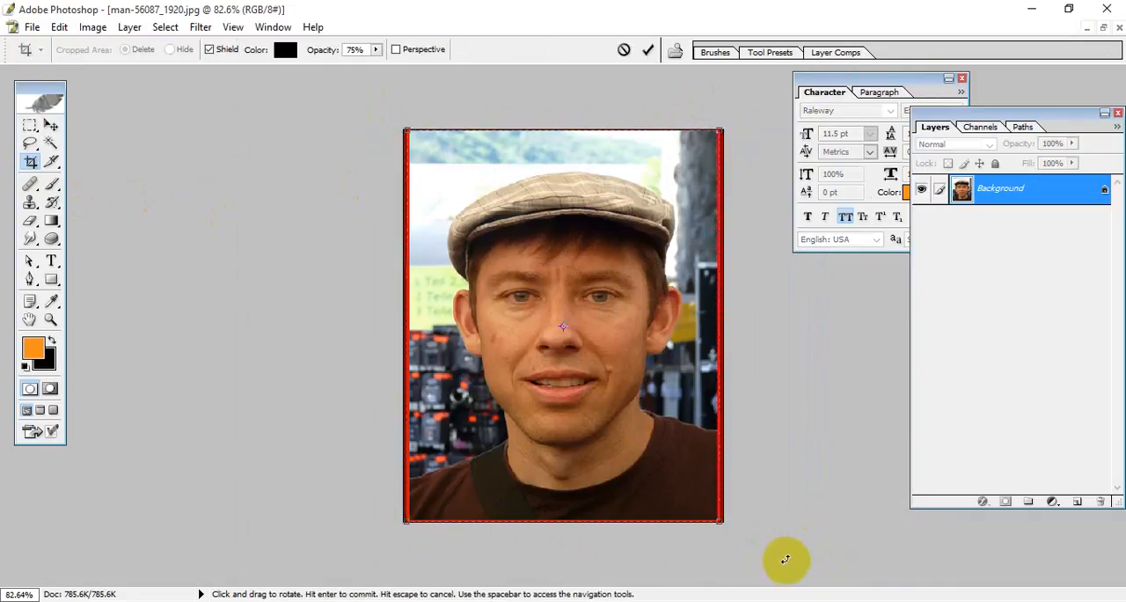
key(Return)
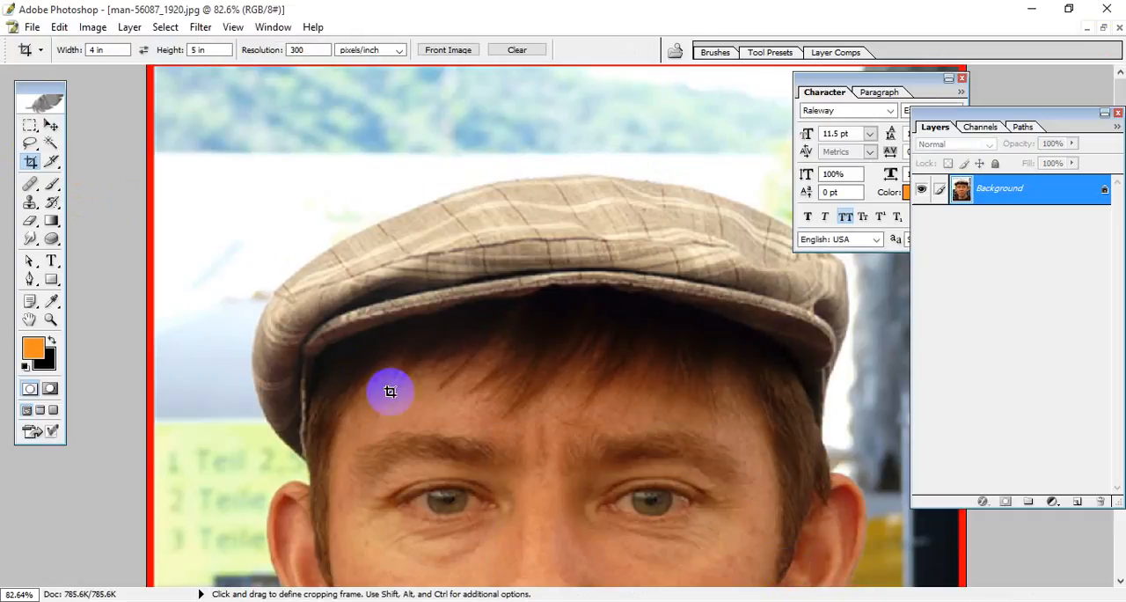
Step: Crop the full red-bordered portrait again at 4 by 5 inches and 300 pixels/inch
key(ctrl+minus)
key(ctrl+minus)
key(ctrl+minus)
key(ctrl+minus)
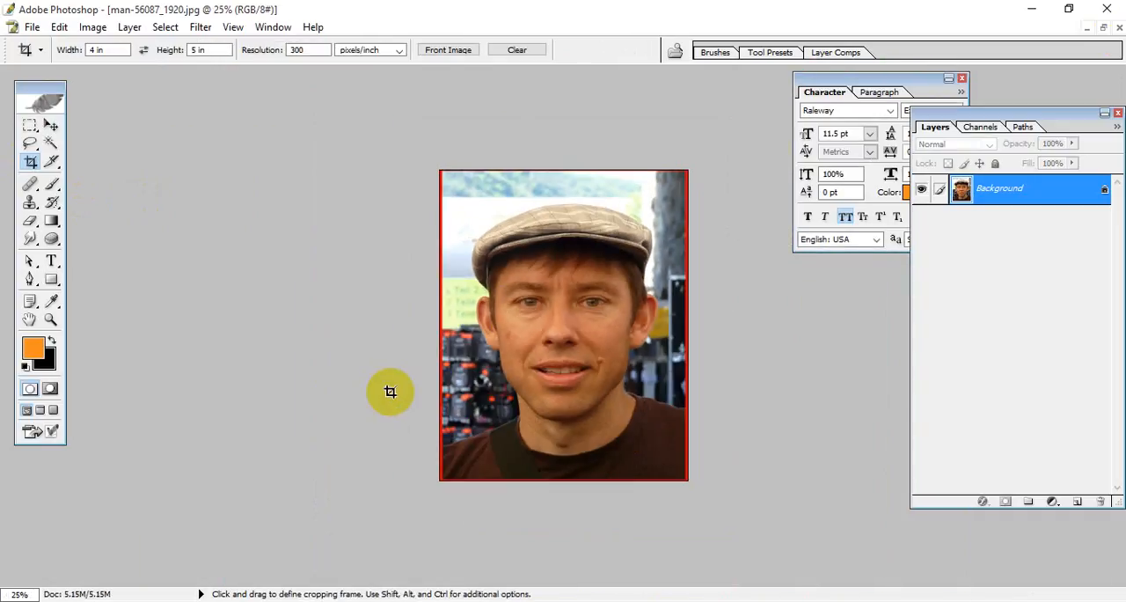
drag(746, 496, 755, 533)
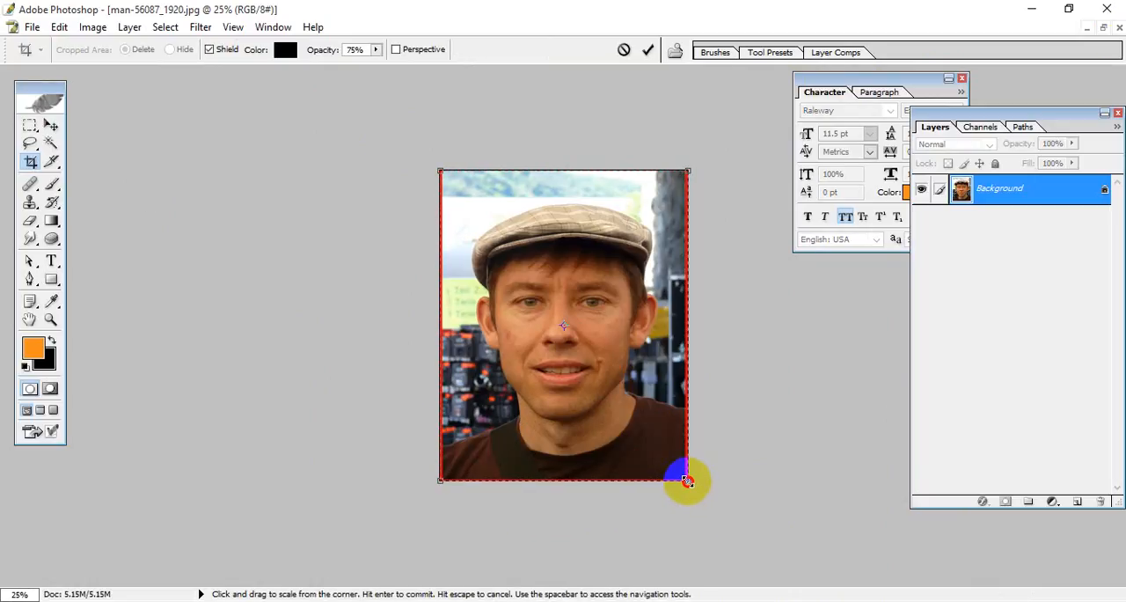
key(Return)
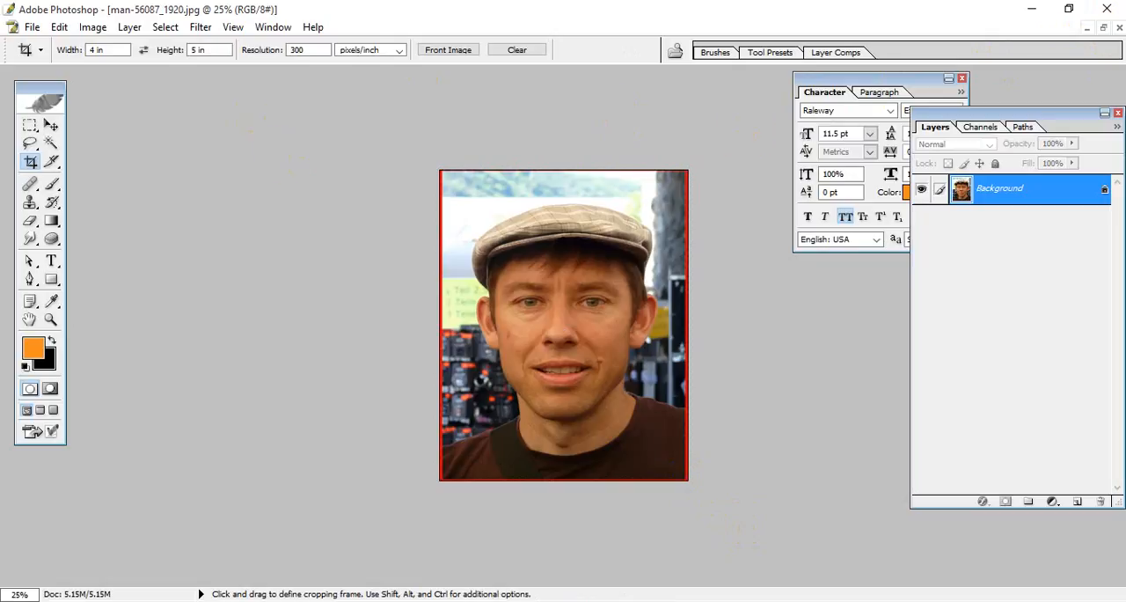
Step: Create a new blank document from the A4 preset, 210 by 297 mm at 300 pixels/inch, in CMYK Color with a white background
click(1103, 27)
drag(499, 107, 531, 91)
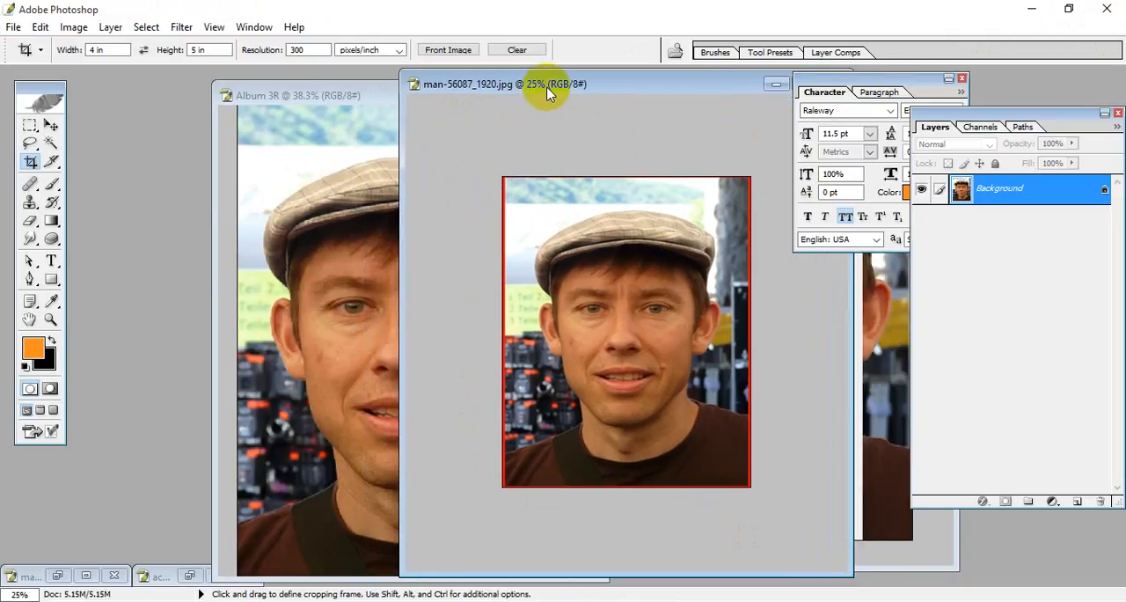
click(14, 27)
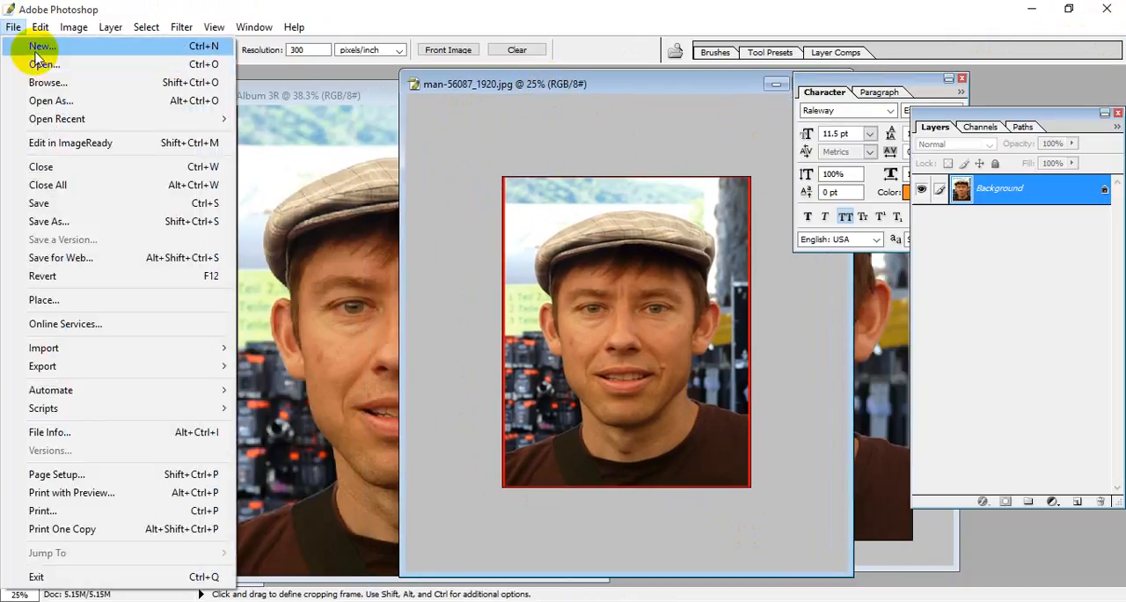
click(40, 45)
click(278, 142)
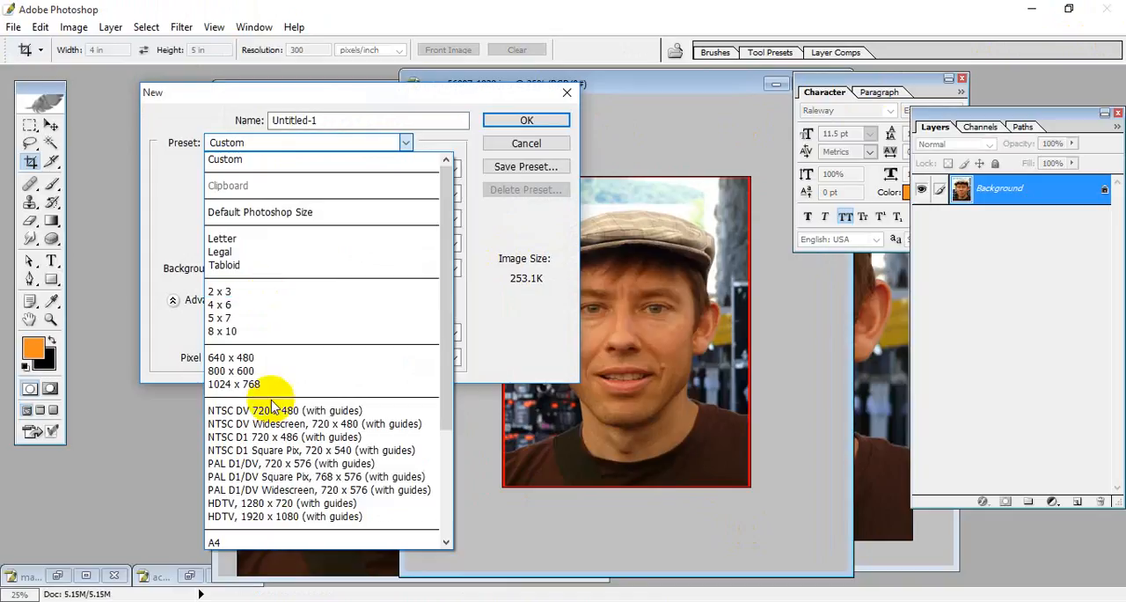
click(270, 536)
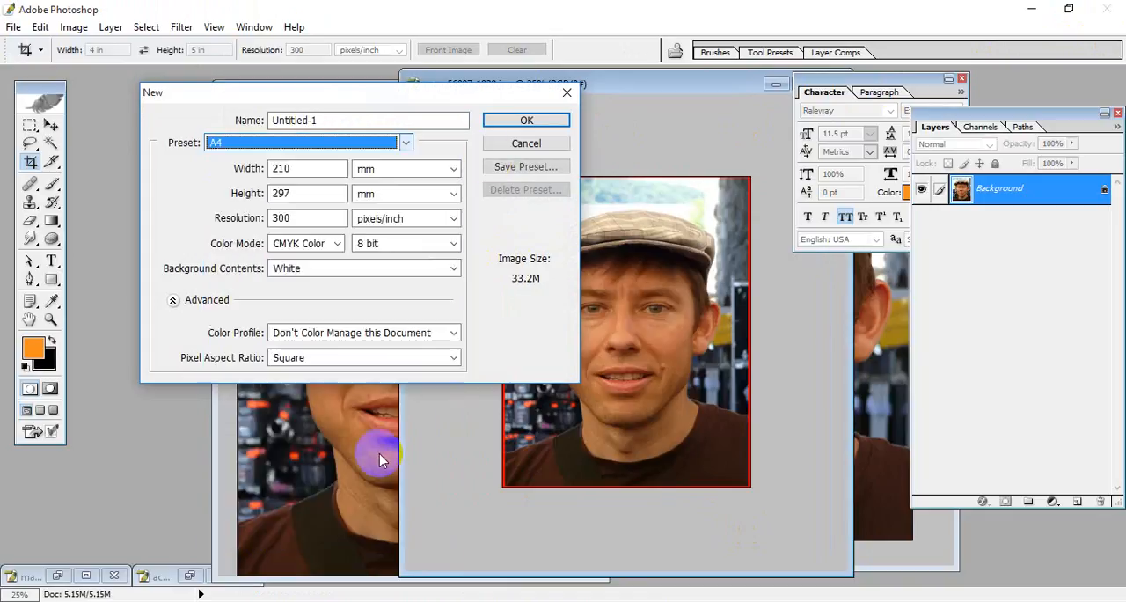
click(525, 120)
Step: Copy the red-bordered portrait onto the blank A4 page, shift it, and undo the placement
click(51, 125)
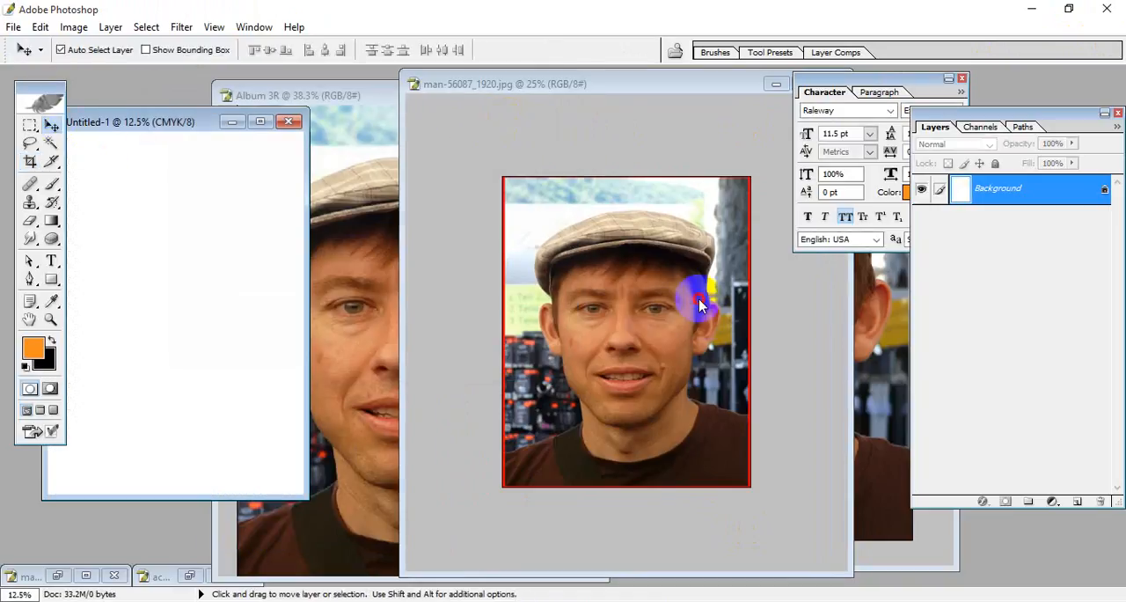
drag(699, 304, 182, 259)
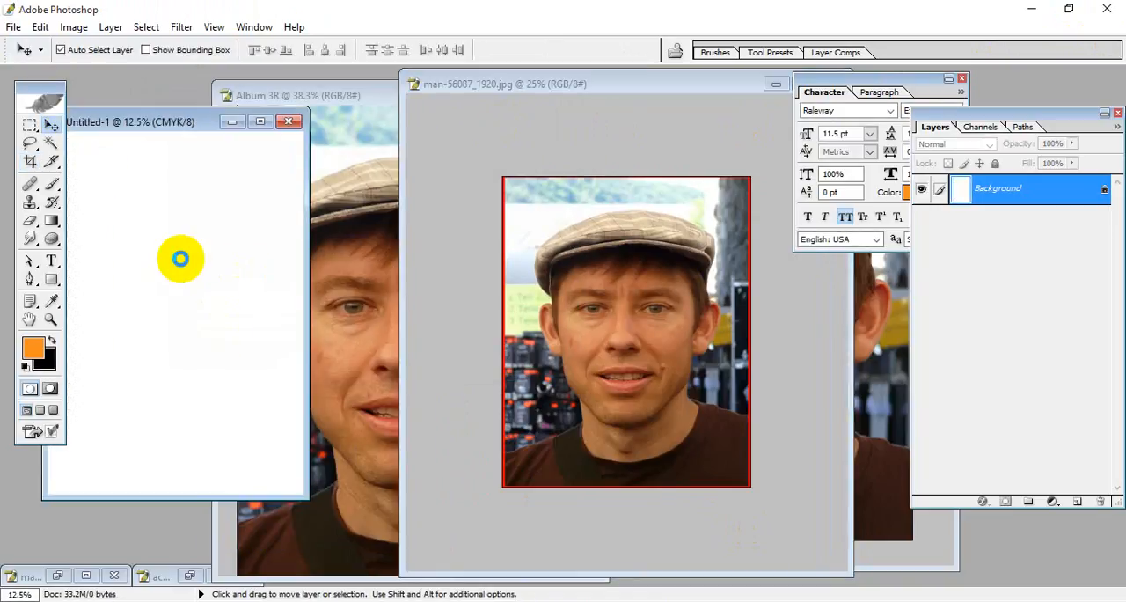
click(261, 124)
drag(580, 320, 534, 289)
key(ctrl+z)
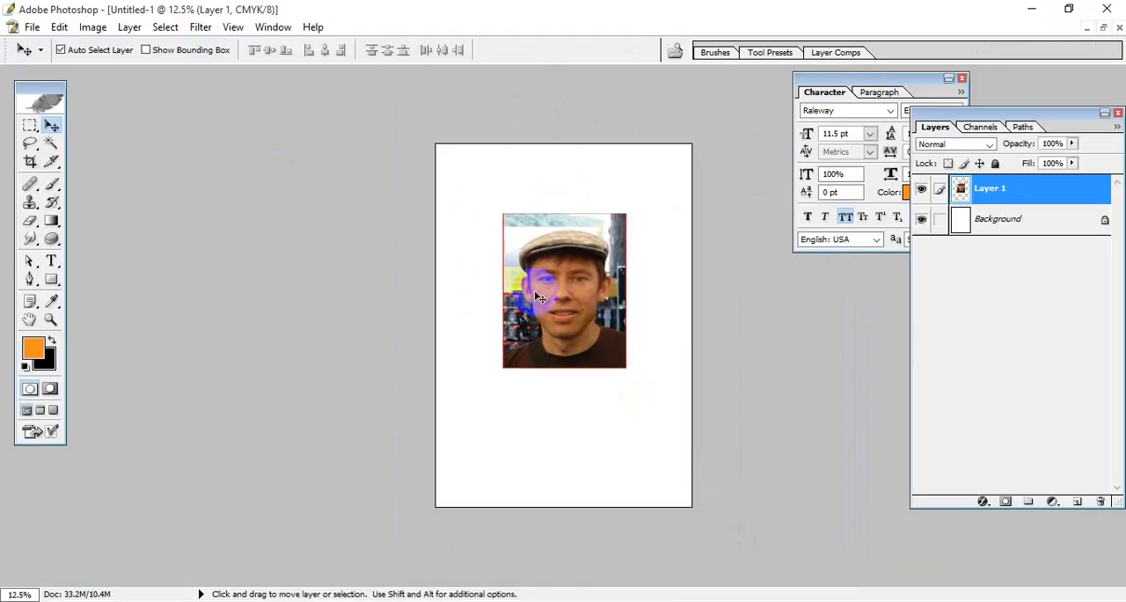
key(ctrl+alt+z)
Step: Return to the portrait document and undo its 4 by 5 inch crop and red canvas border
click(1103, 27)
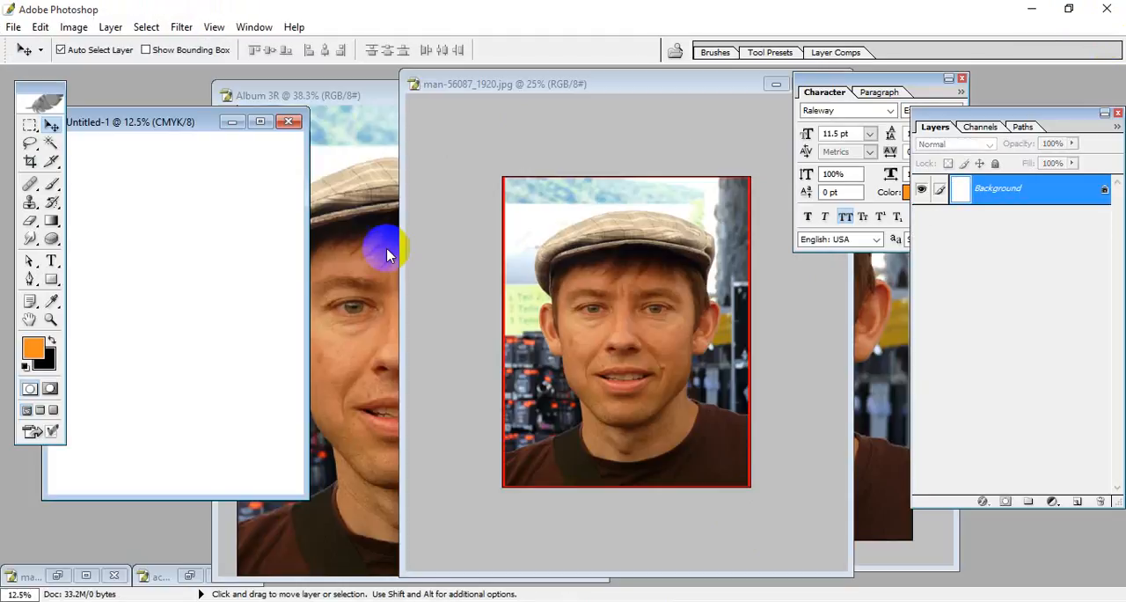
click(614, 127)
drag(585, 86, 423, 88)
click(30, 161)
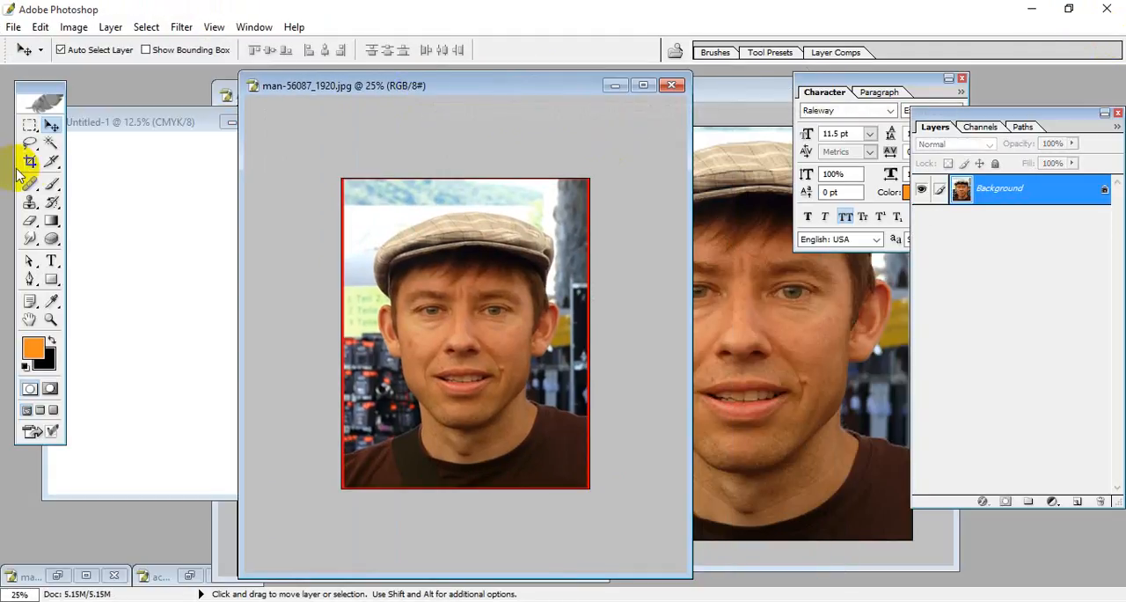
click(106, 50)
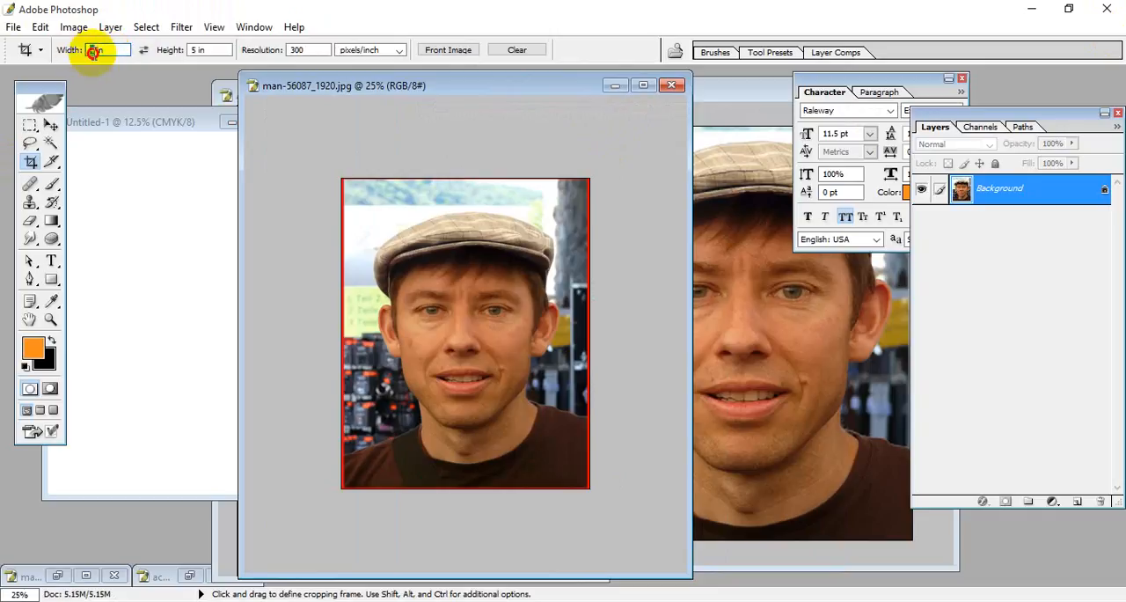
text(4)
key(Return)
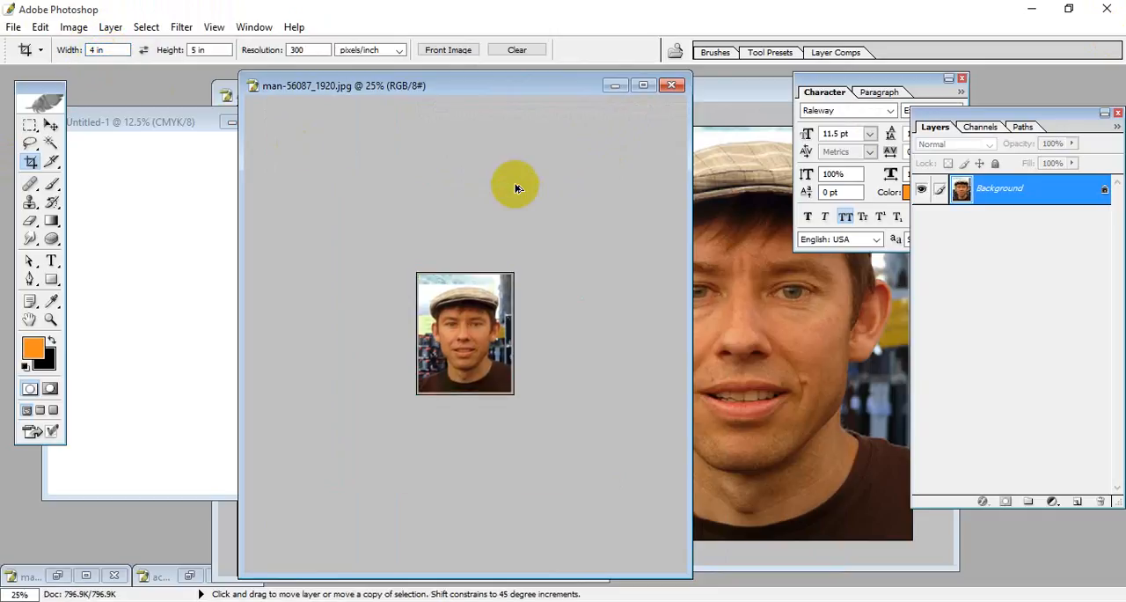
key(ctrl+alt+z)
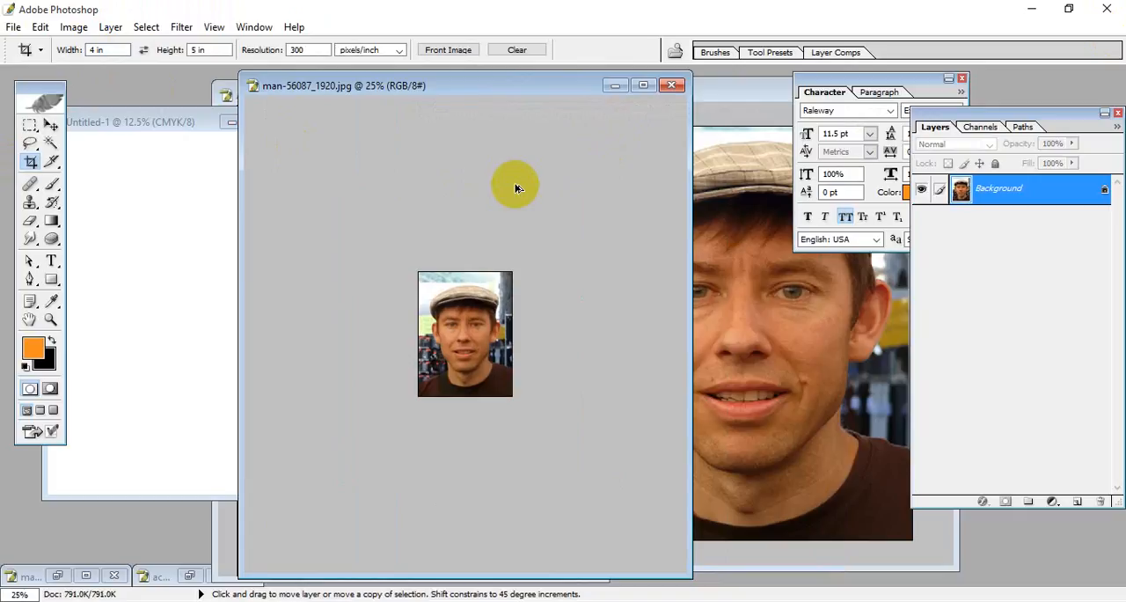
Step: Check the borderless portrait's document dimensions and resolution without changing them
click(74, 27)
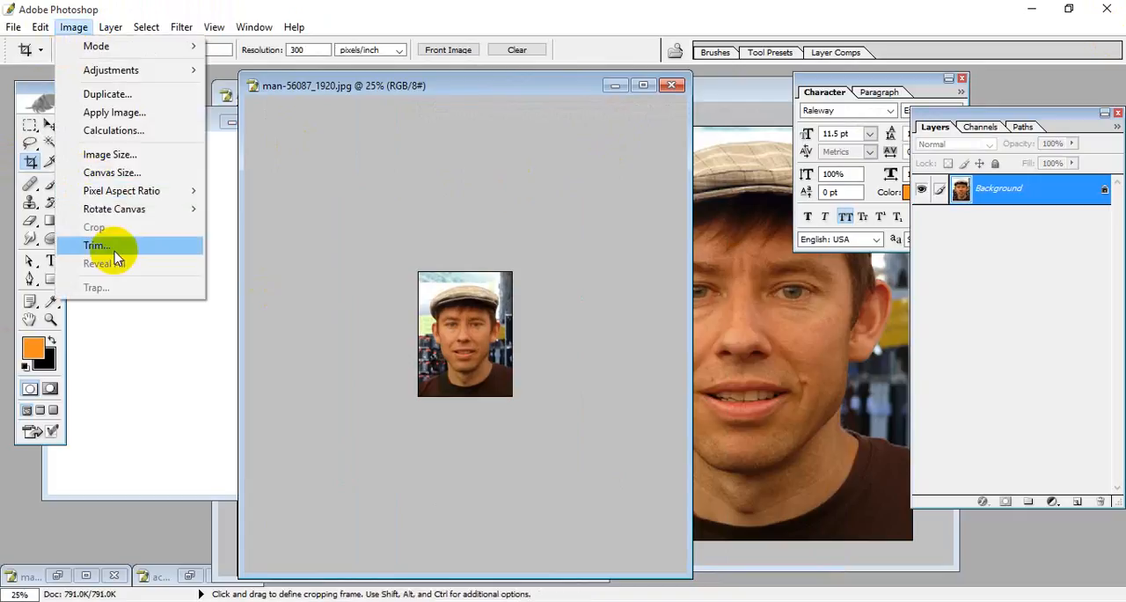
click(128, 163)
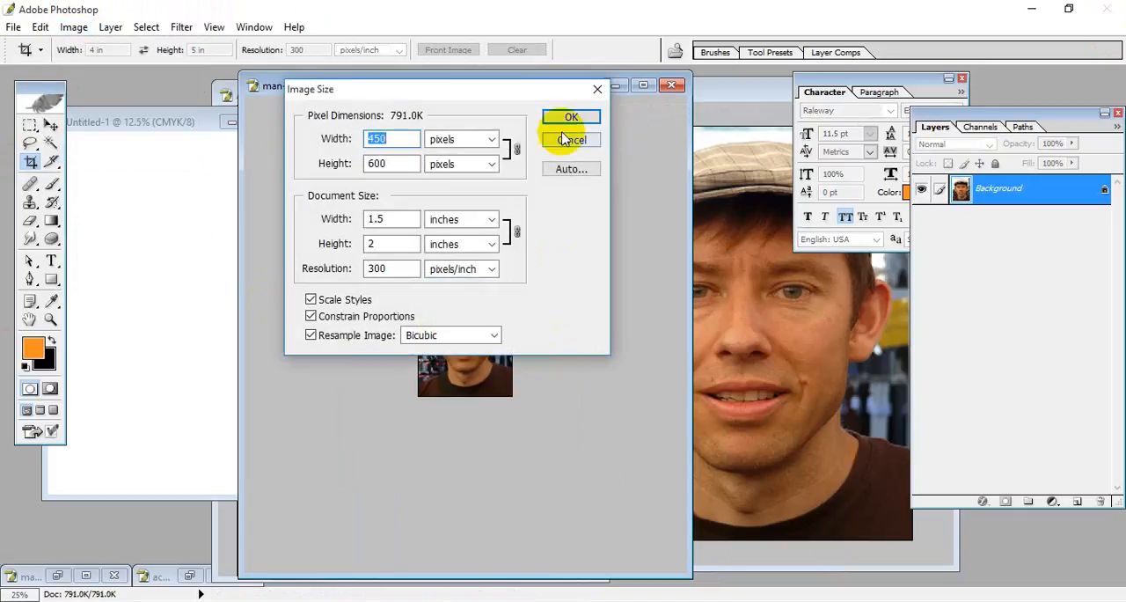
click(597, 92)
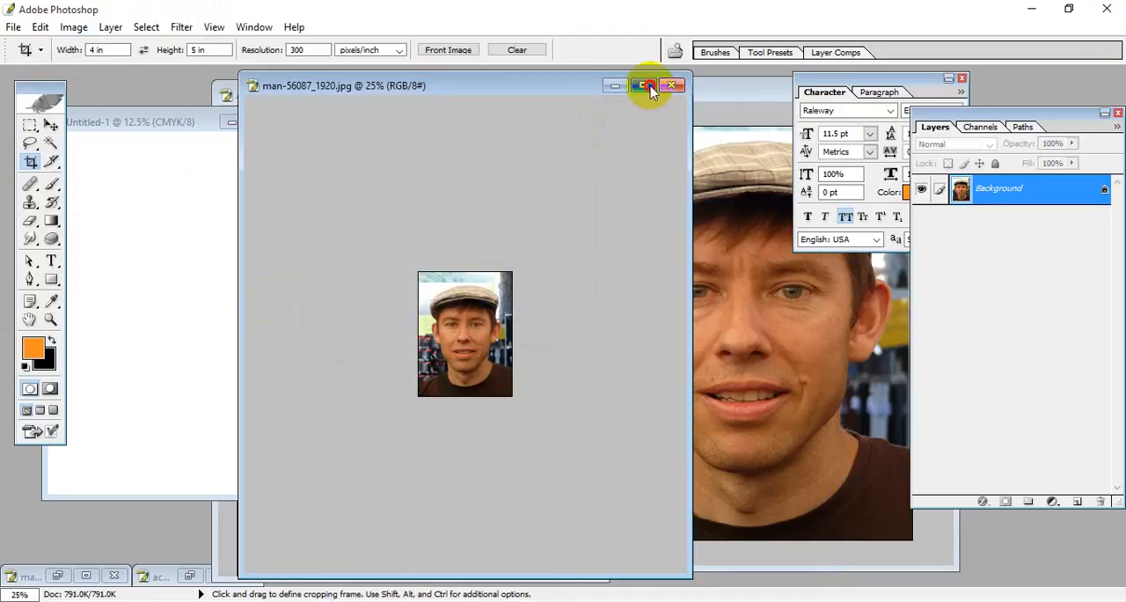
Step: Enlarge the portrait's canvas to 1.55 by 2.1 inches with a centred anchor and a red canvas extension colour
click(651, 87)
key(ctrl+0)
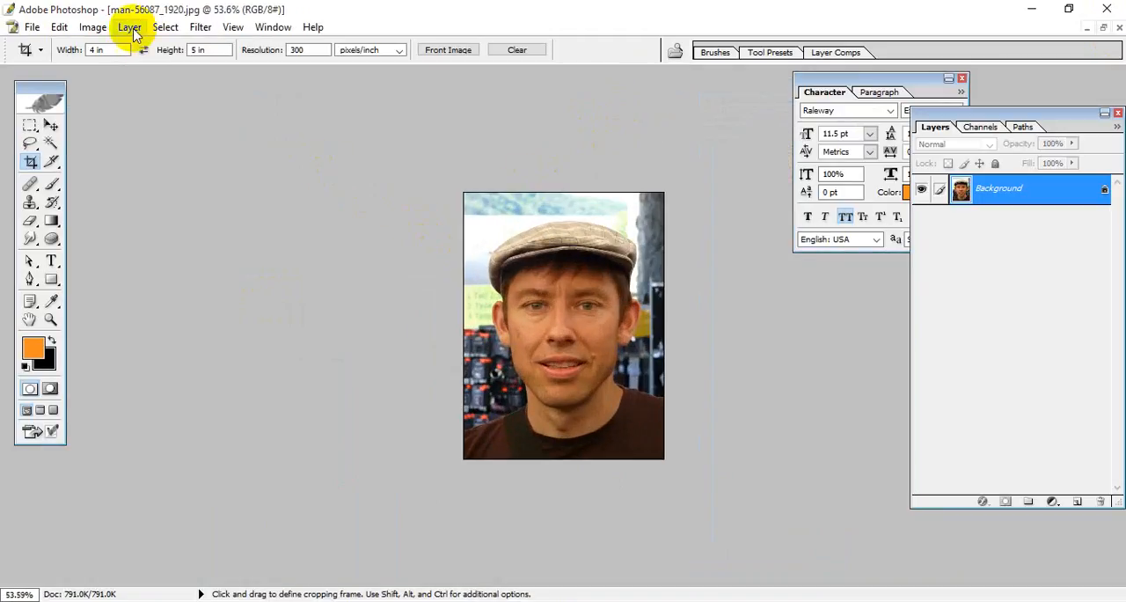
click(134, 34)
mouse_move(93, 19)
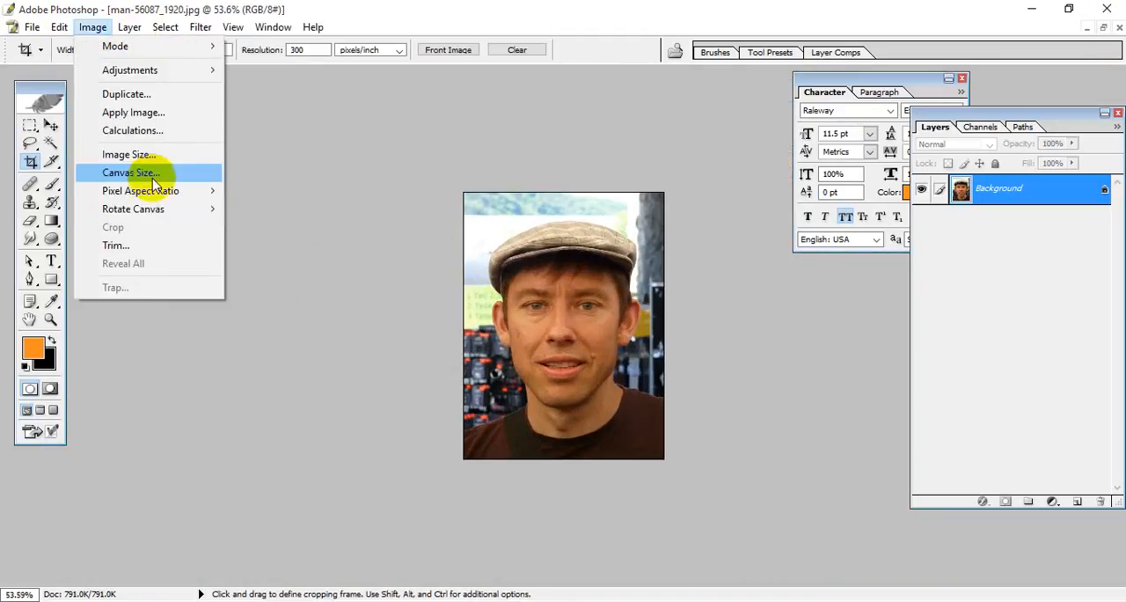
click(154, 178)
click(291, 164)
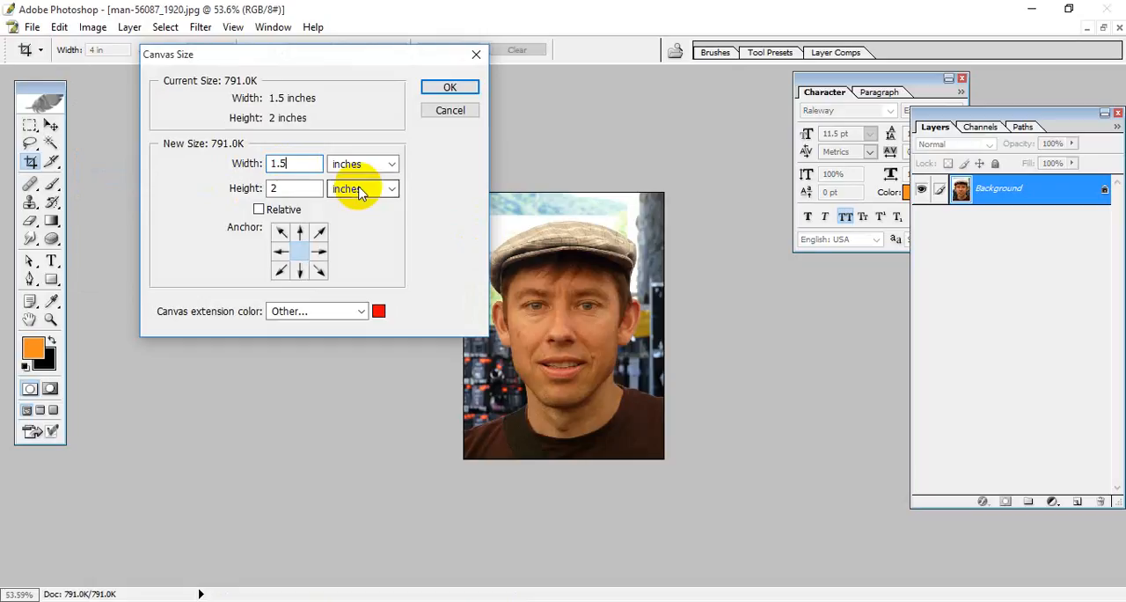
text(5)
click(278, 187)
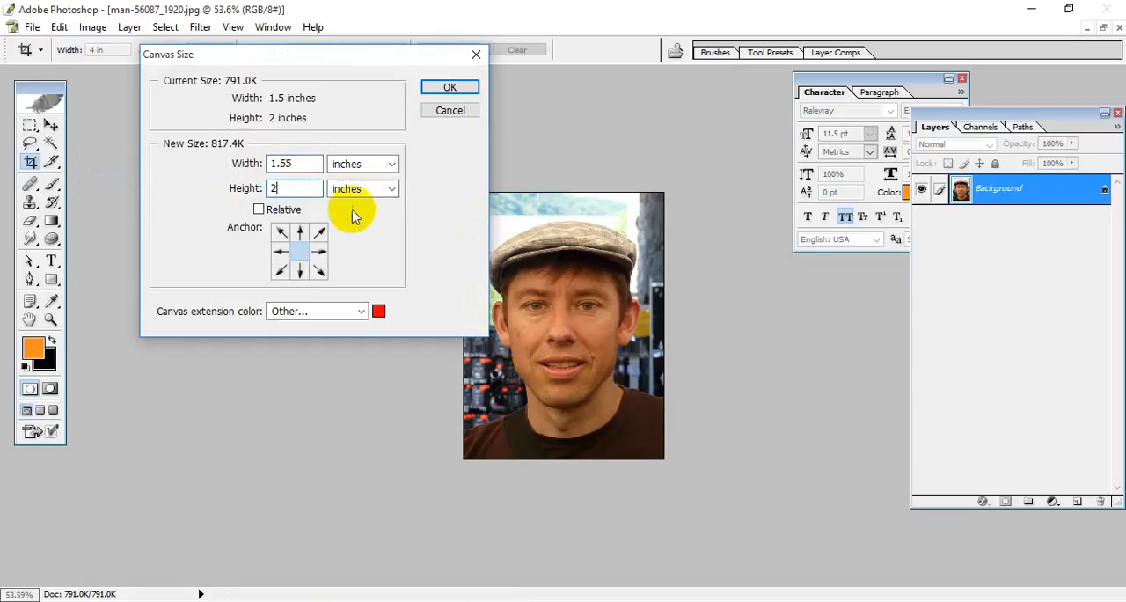
text(.1)
click(449, 88)
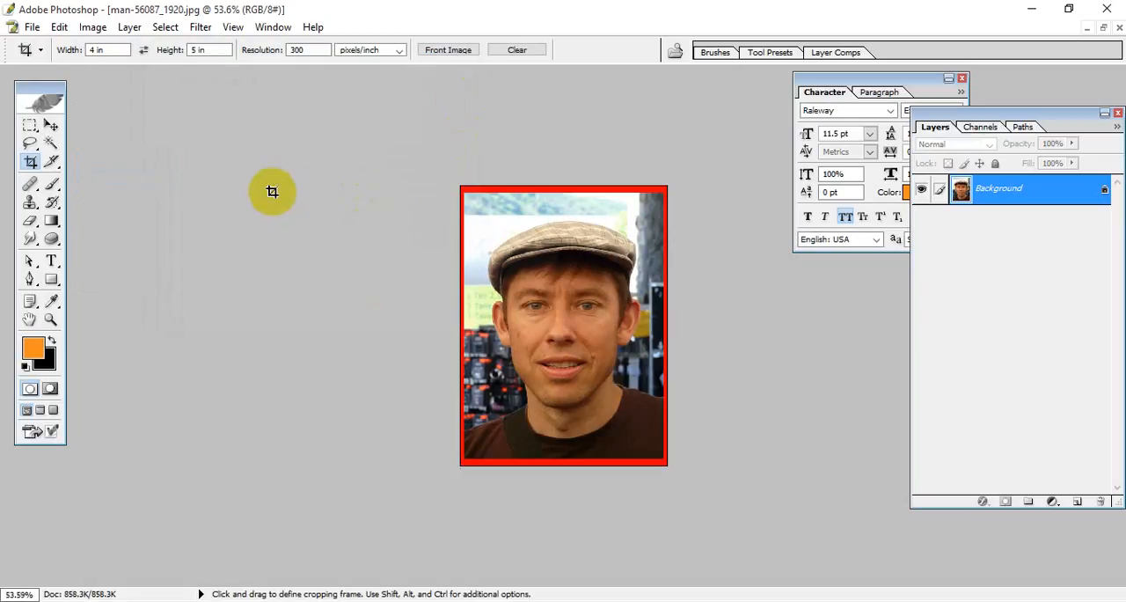
click(1113, 29)
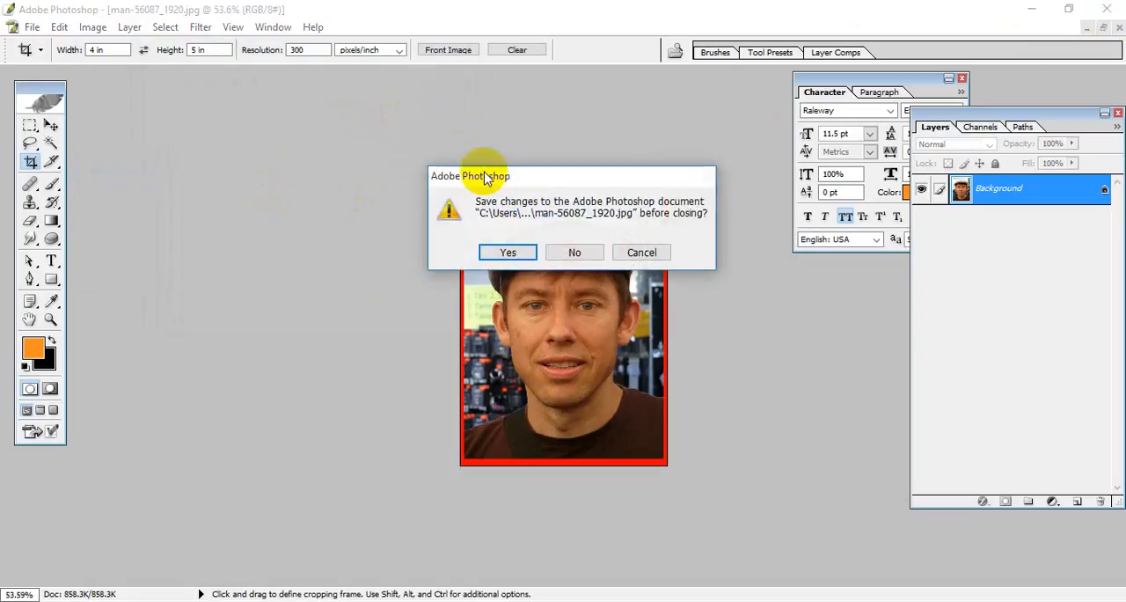
click(620, 251)
click(1103, 27)
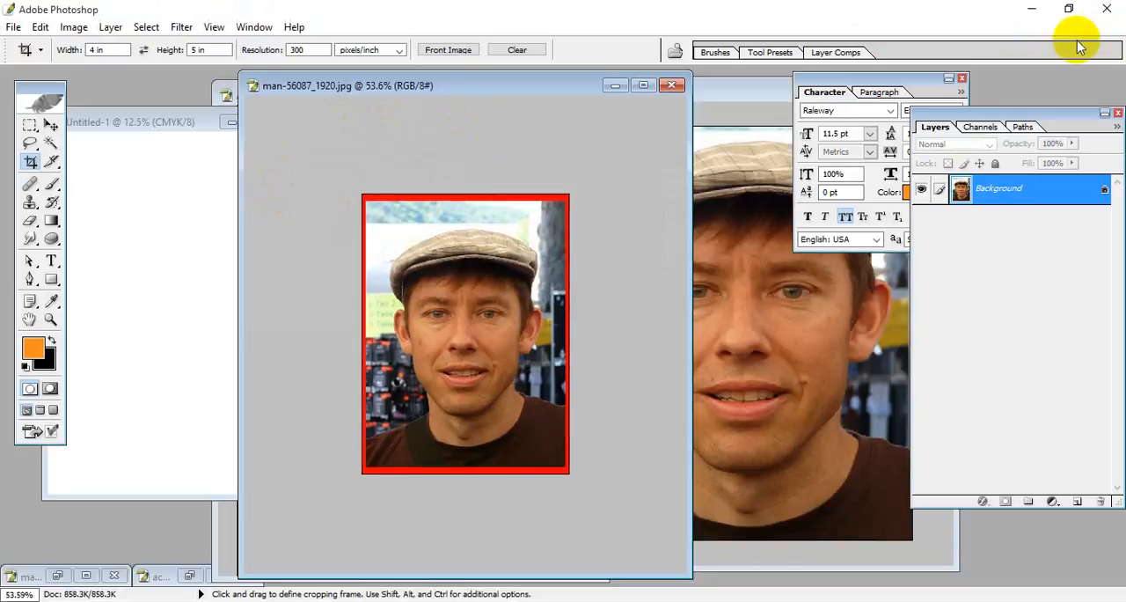
drag(327, 181, 599, 521)
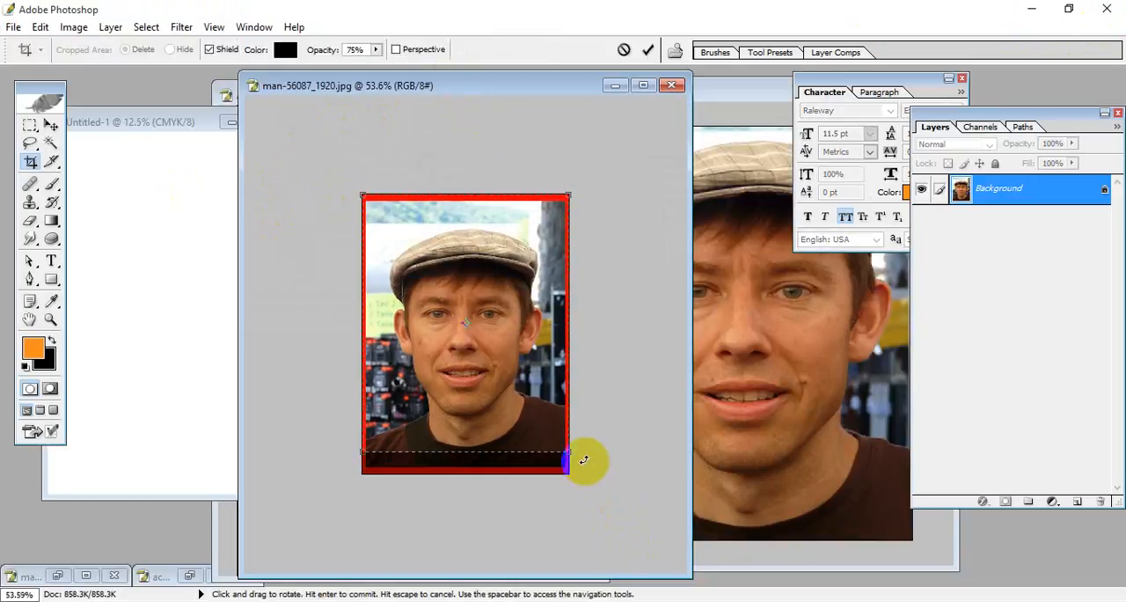
key(Escape)
Step: Crop the red-bordered portrait to 1.5 by 1.9 inches at 300 pixels/inch, stretching the frame slightly past the image's right edge
drag(97, 49, 65, 57)
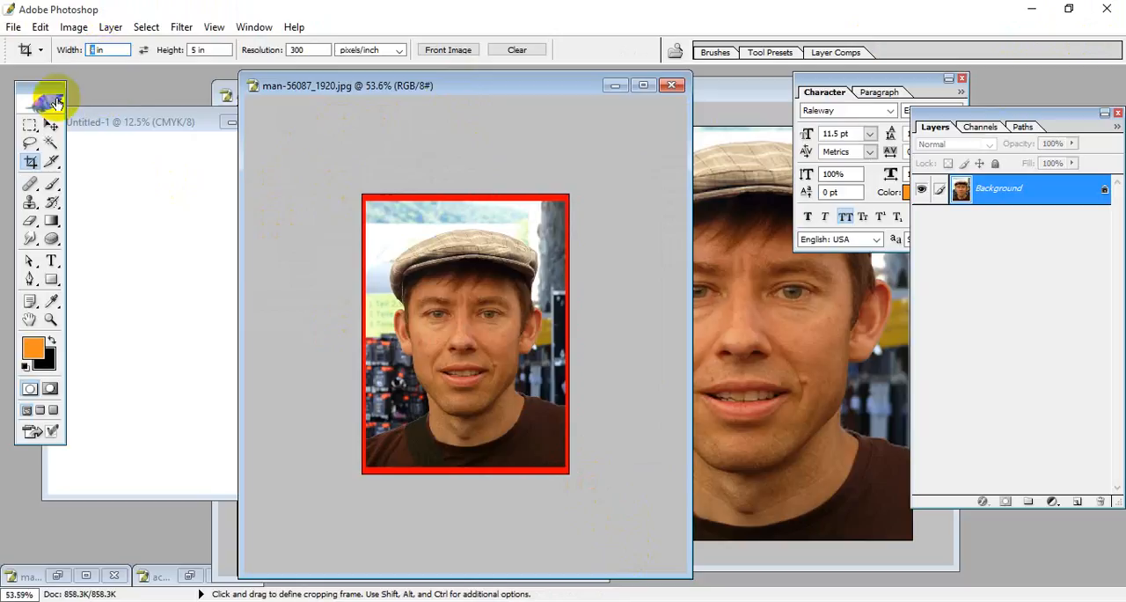
text(1.5)
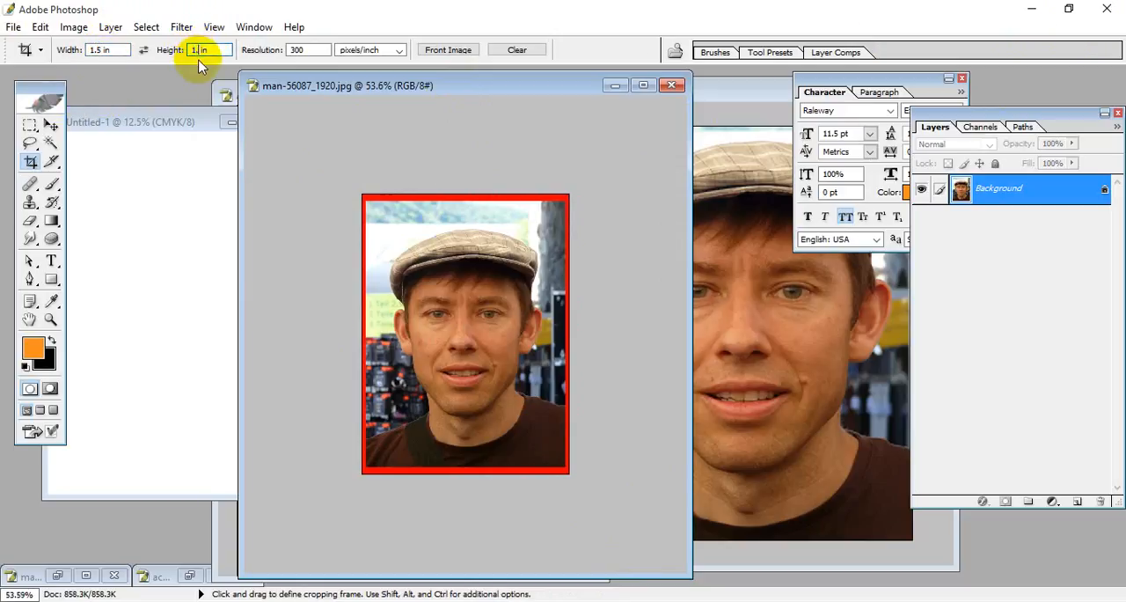
drag(361, 194, 551, 456)
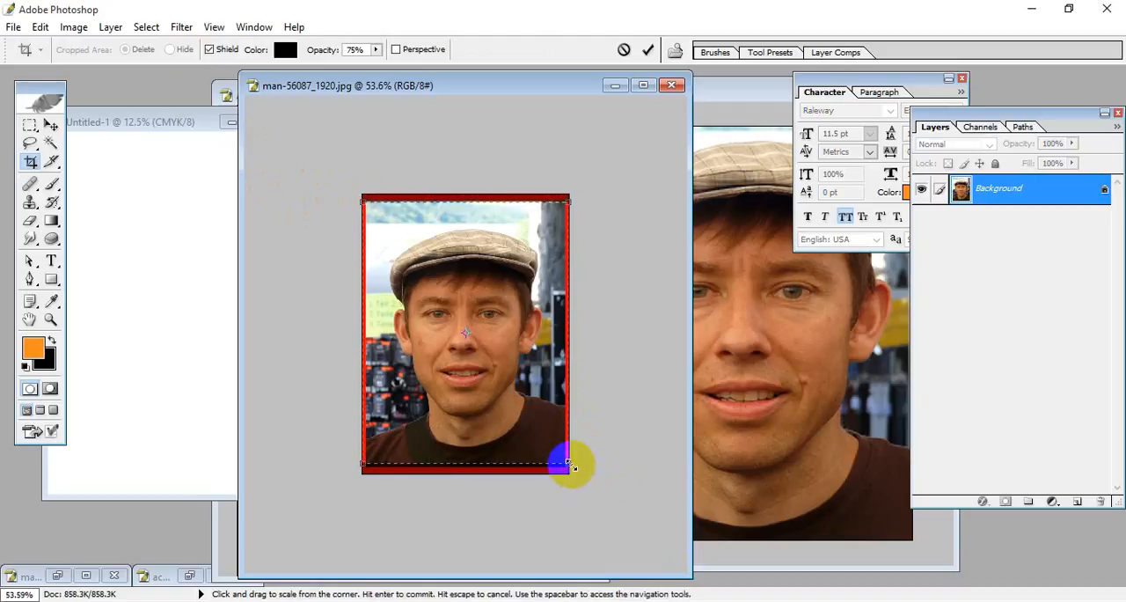
drag(570, 465, 575, 473)
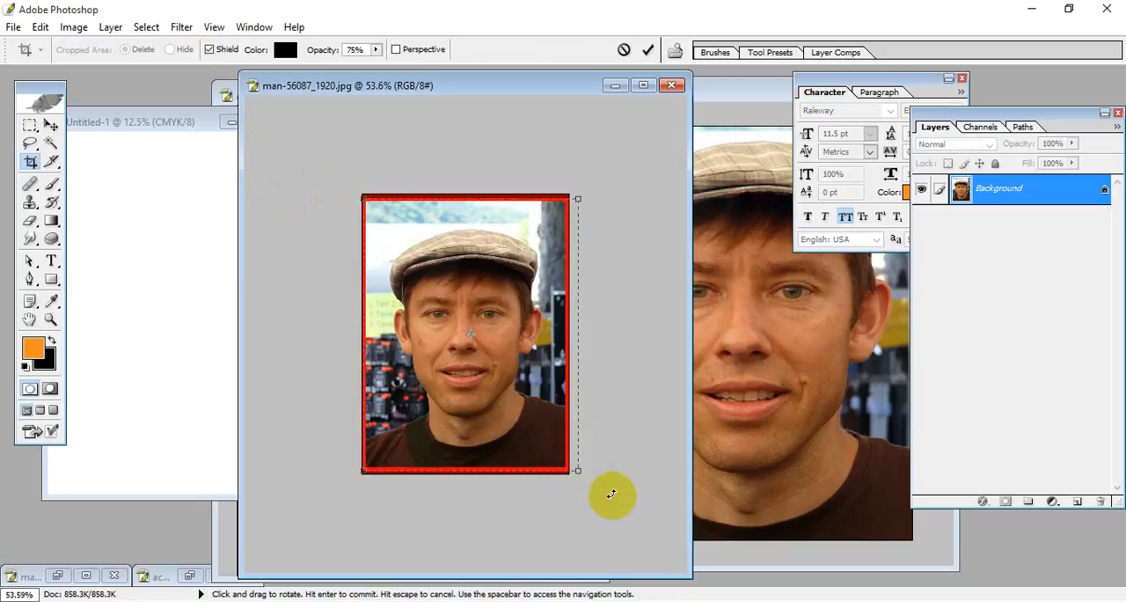
key(Return)
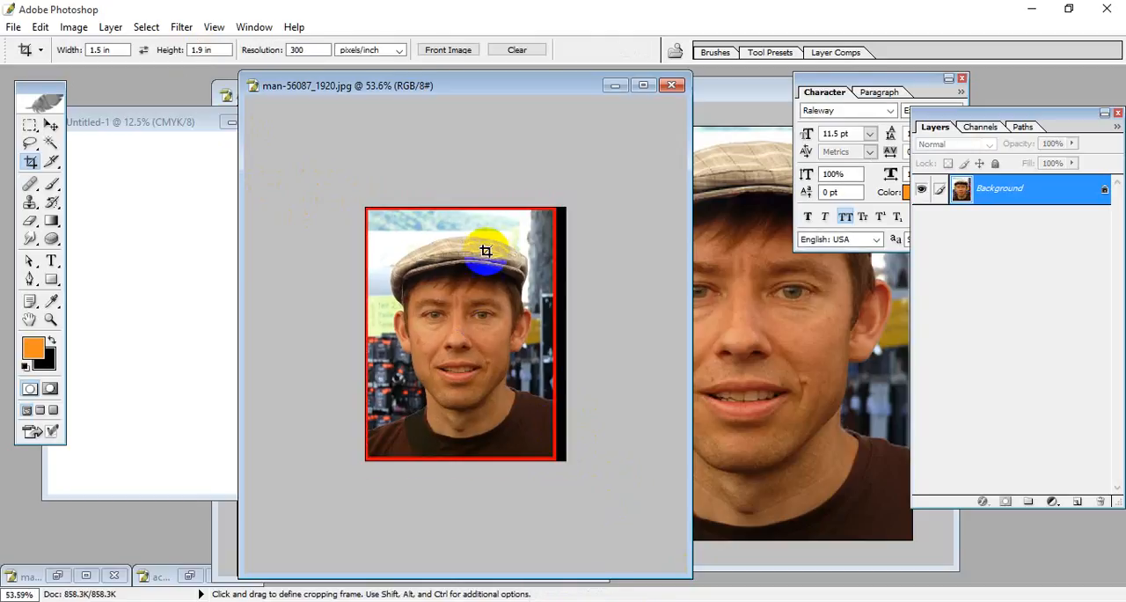
key(ctrl+0)
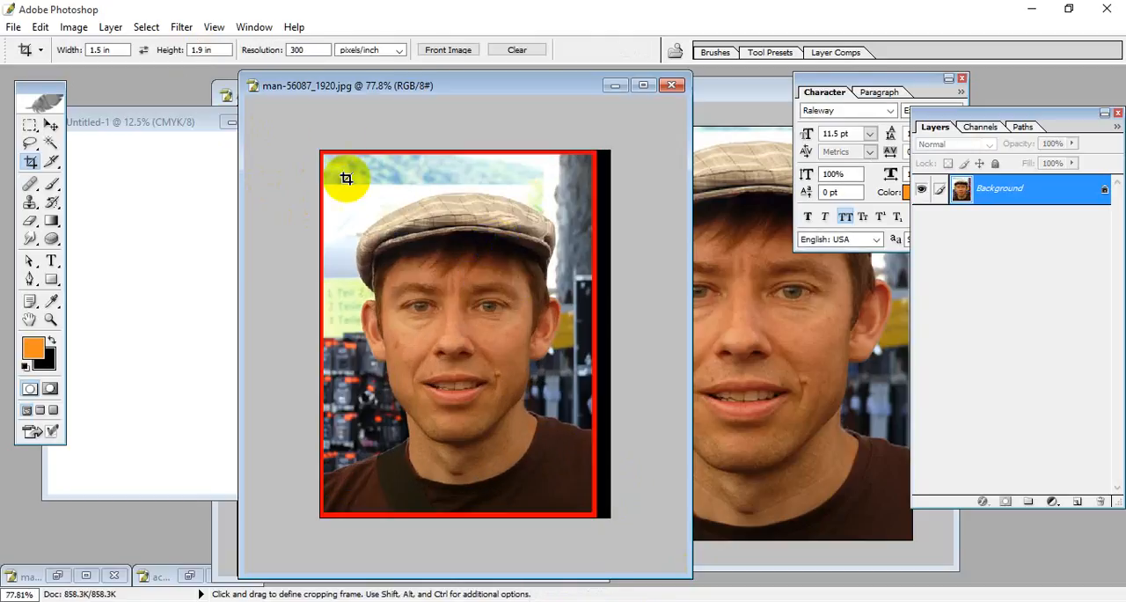
Step: Crop the portrait again at 1.5 by 1.9 inches, excluding the black strip along its right side
key(ctrl+a)
drag(596, 499, 599, 501)
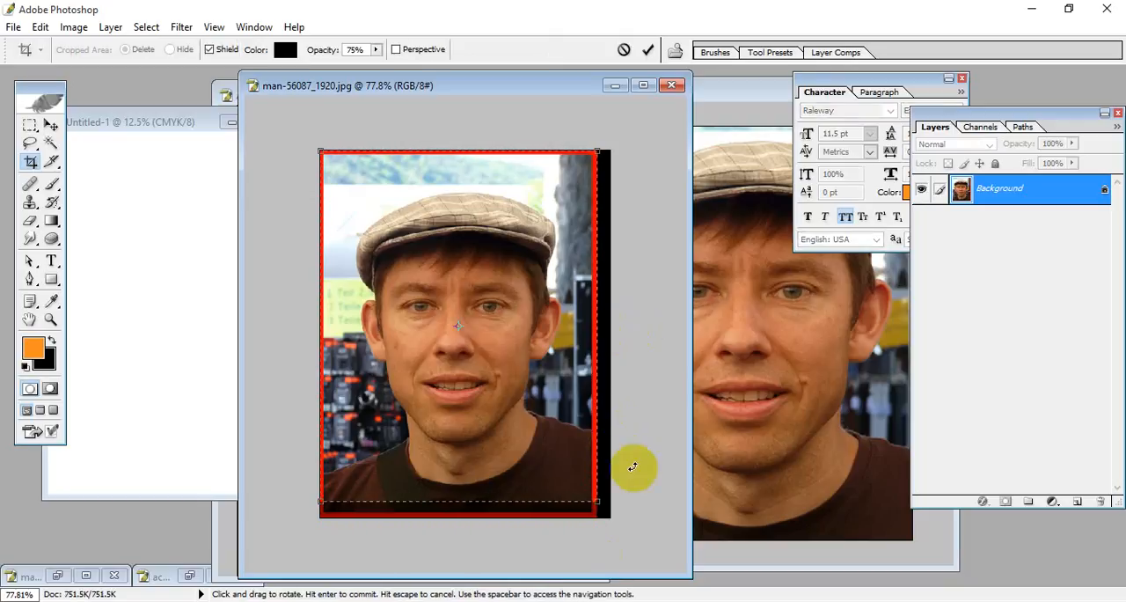
drag(594, 502, 592, 500)
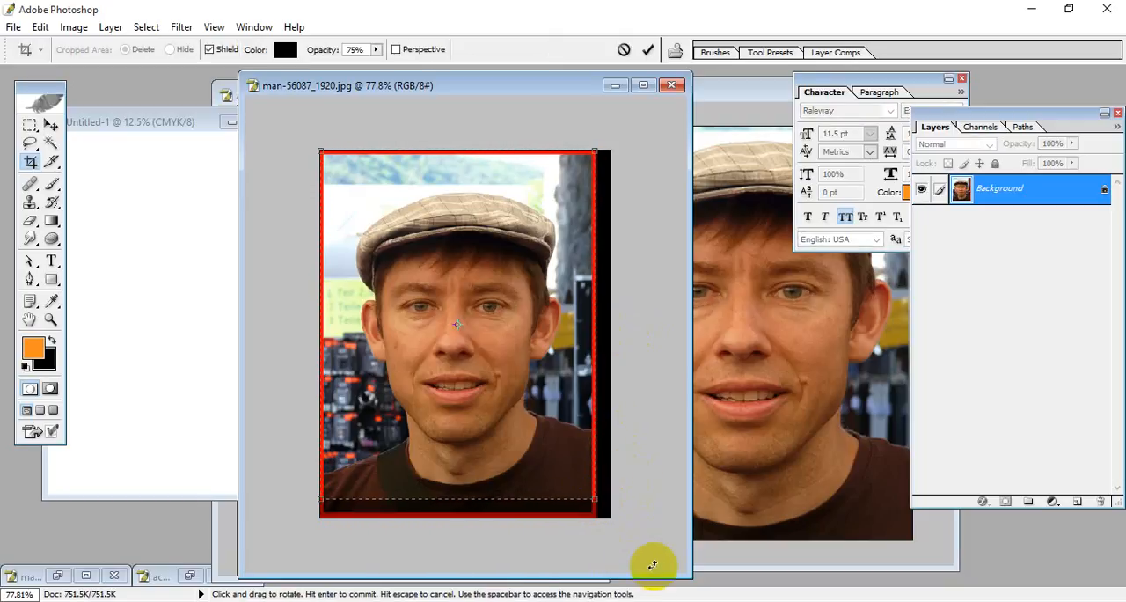
key(Return)
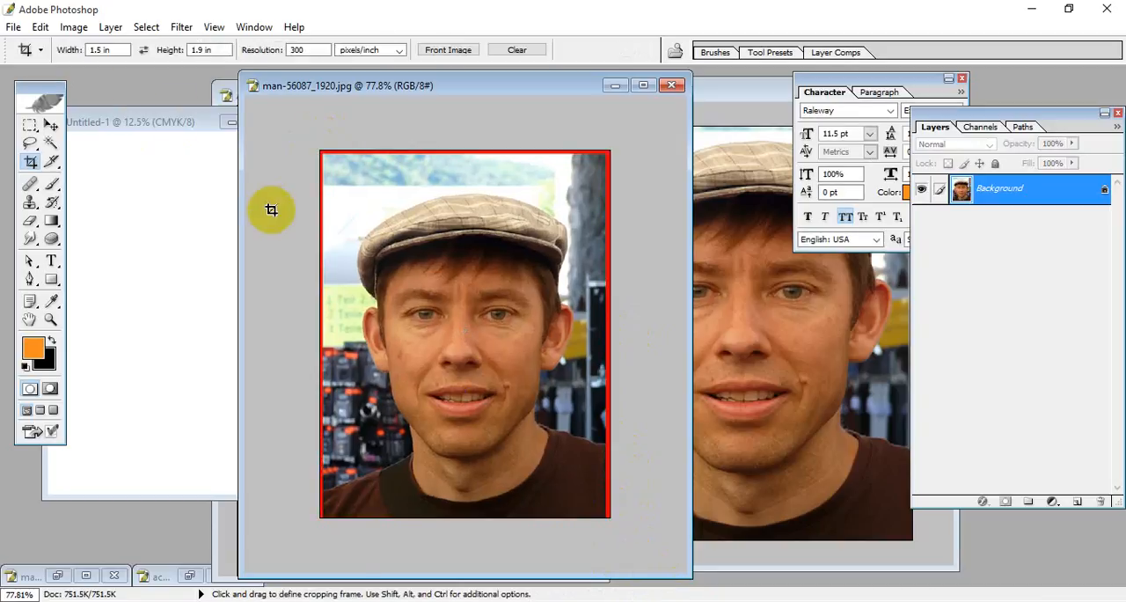
Step: Extend the portrait's canvas height to 1.91 inches with the top-centre anchor, adding red along the lower edge
click(76, 28)
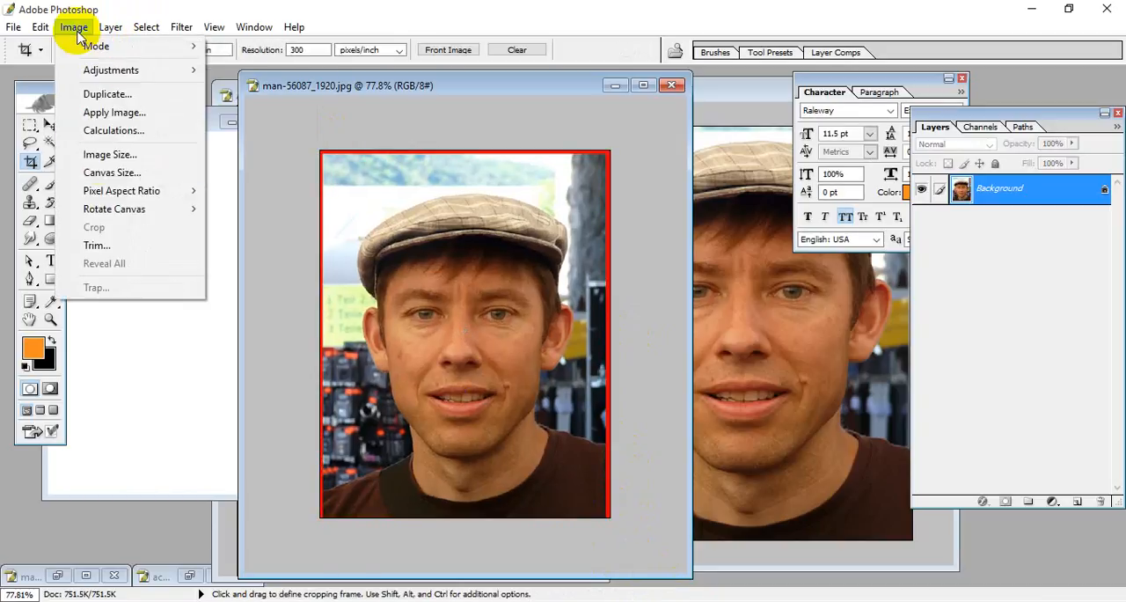
click(133, 173)
drag(328, 62, 809, 63)
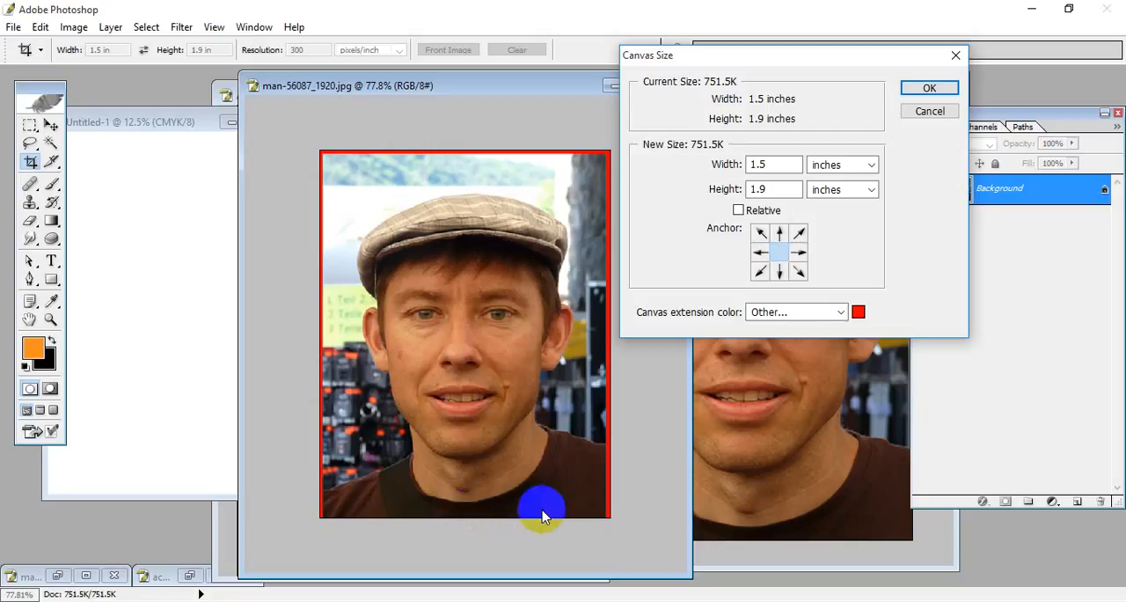
click(780, 231)
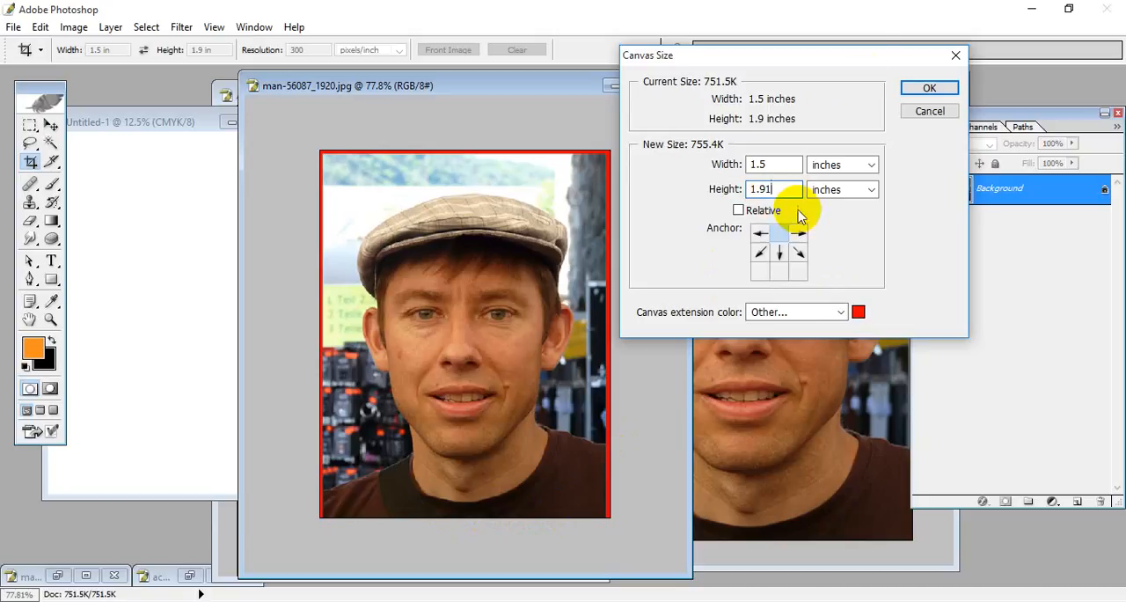
click(931, 89)
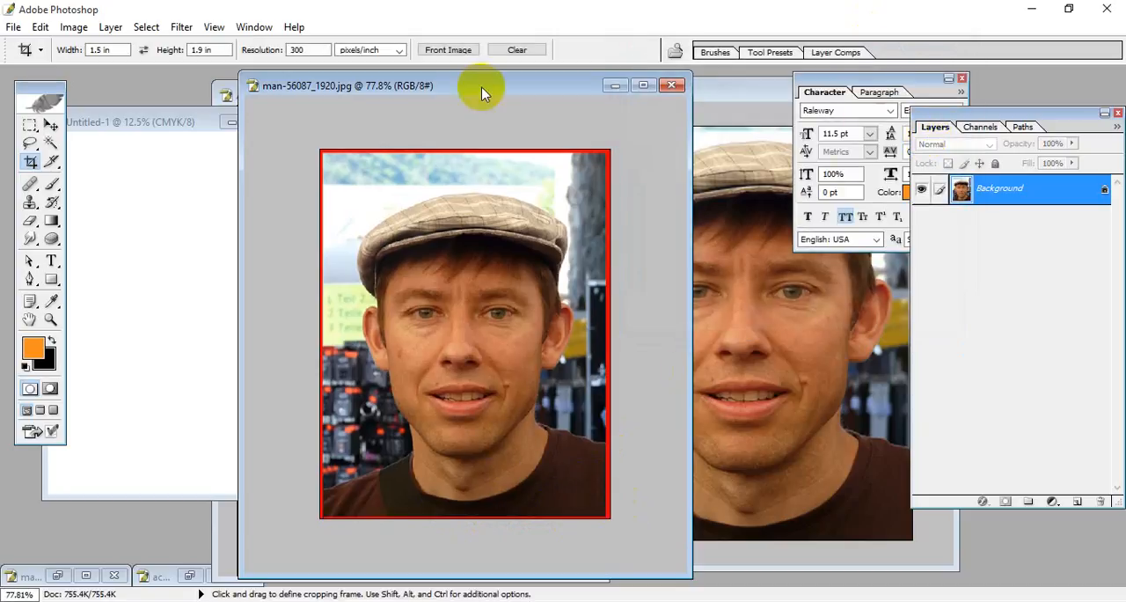
Step: Copy the red-bordered portrait into the blank Untitled-1 sheet and place it in the page's upper-left corner
drag(445, 87, 591, 96)
click(51, 124)
drag(631, 377, 182, 232)
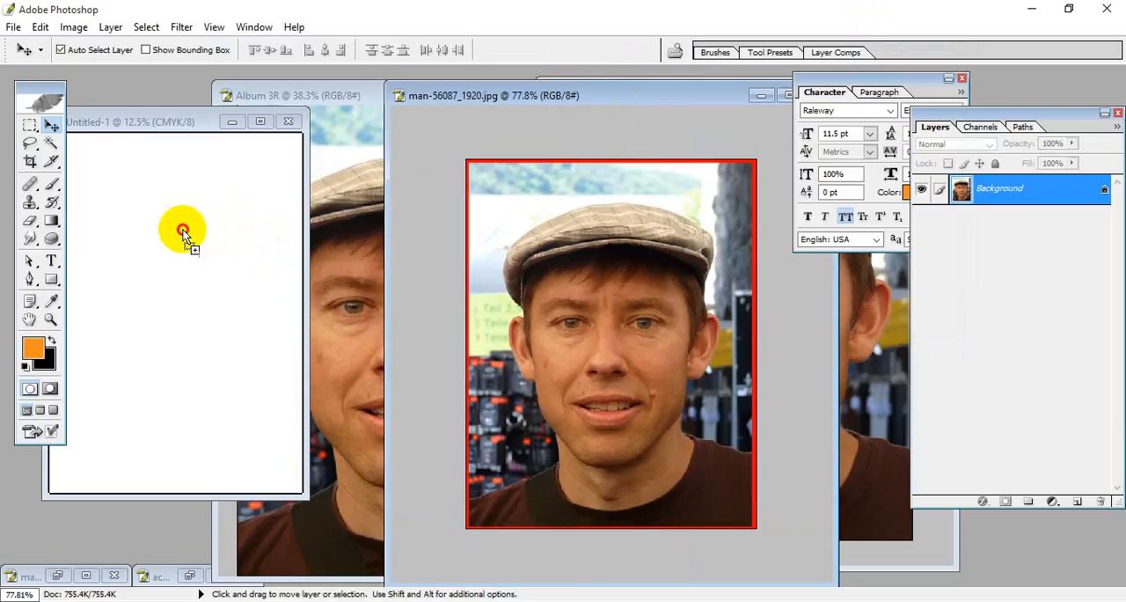
click(260, 121)
key(ctrl+0)
drag(519, 231, 430, 138)
scroll(476, 210, up, 6)
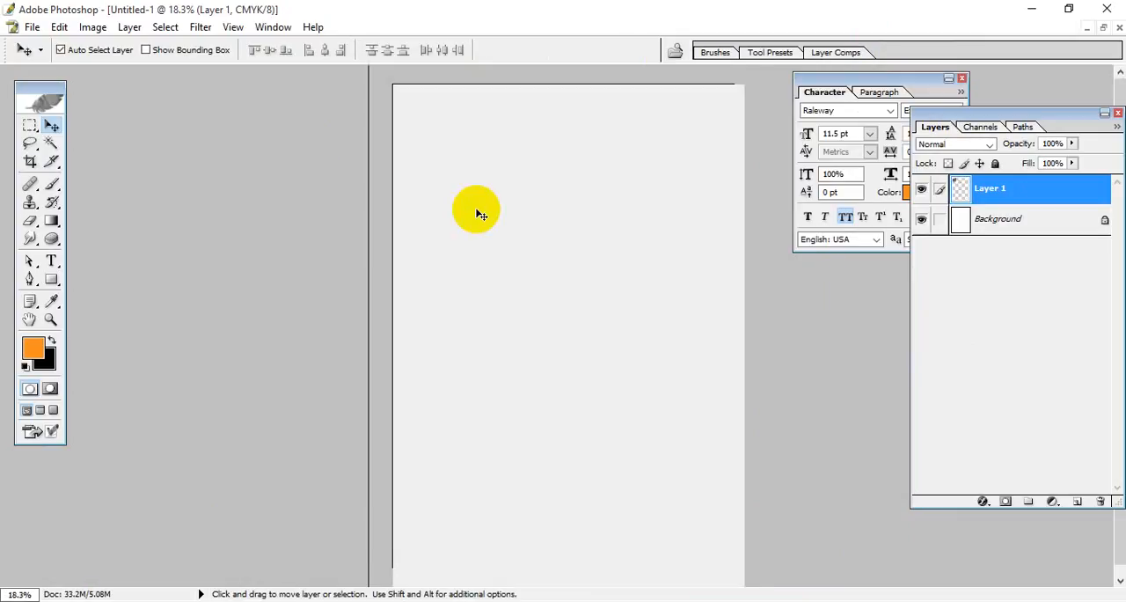
click(344, 205)
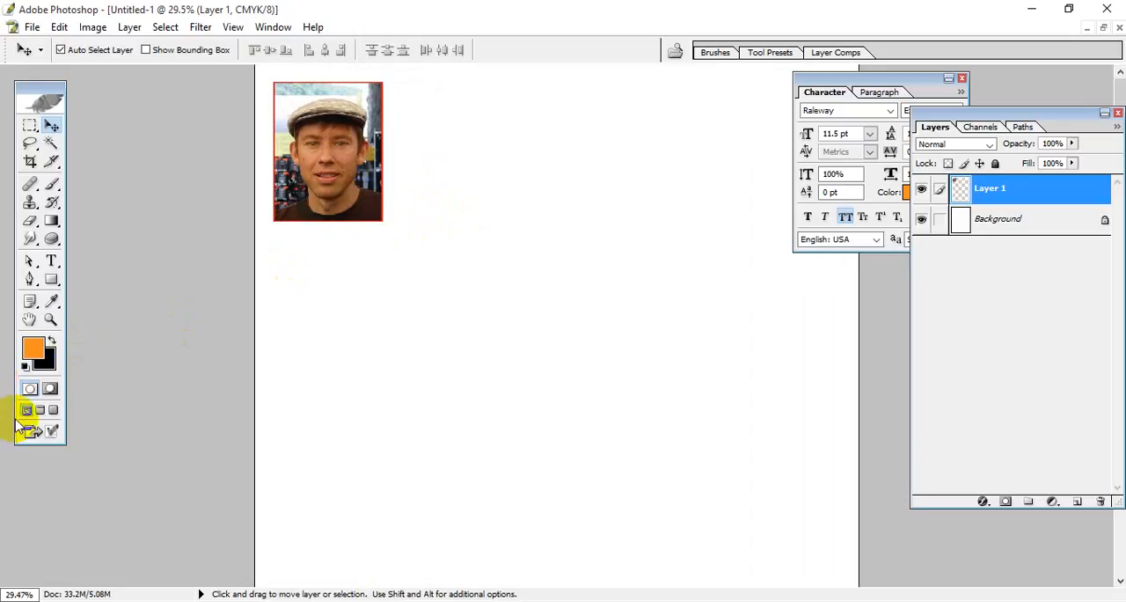
Step: Show the rulers, add a vertical guide at about 1.85 inches, and shift the portrait horizontally just past it with Free Transform
key(ctrl+r)
drag(9, 369, 396, 410)
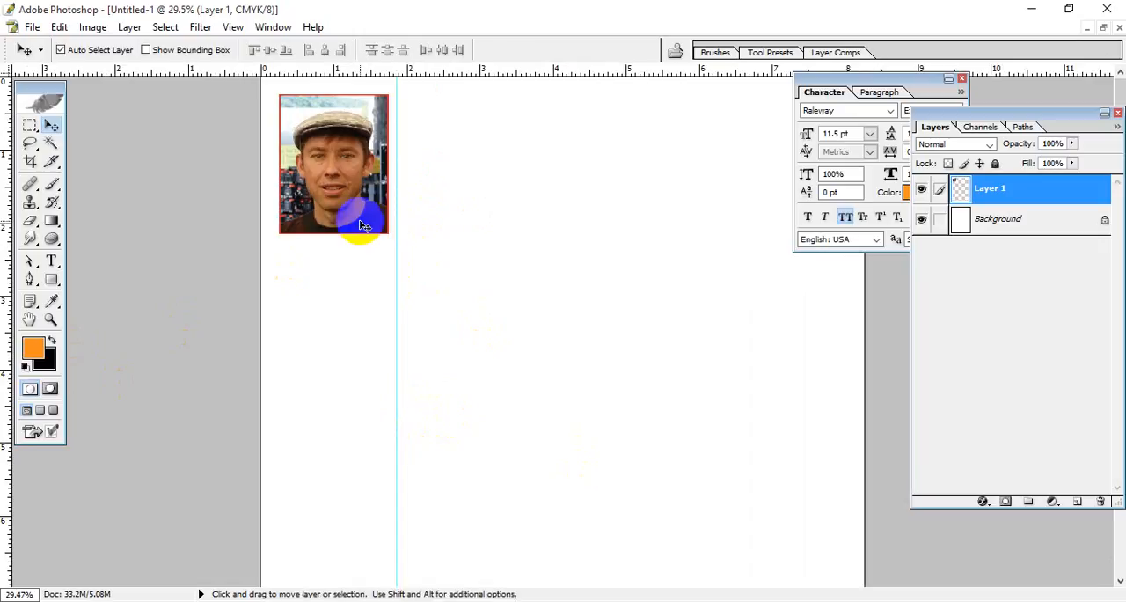
key(ctrl+t)
right_click(350, 179)
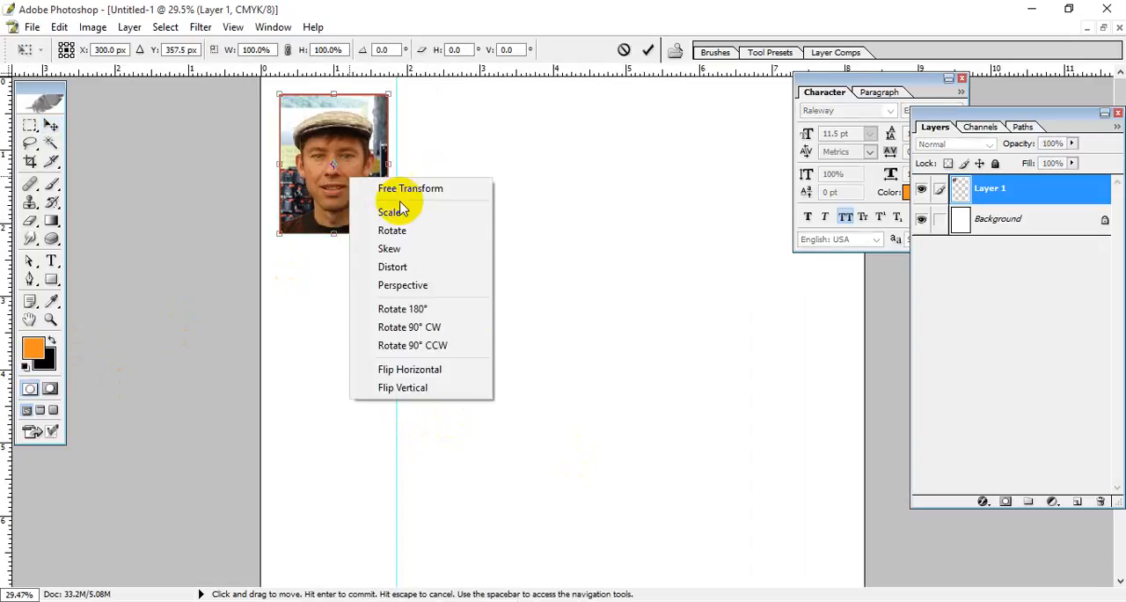
click(392, 232)
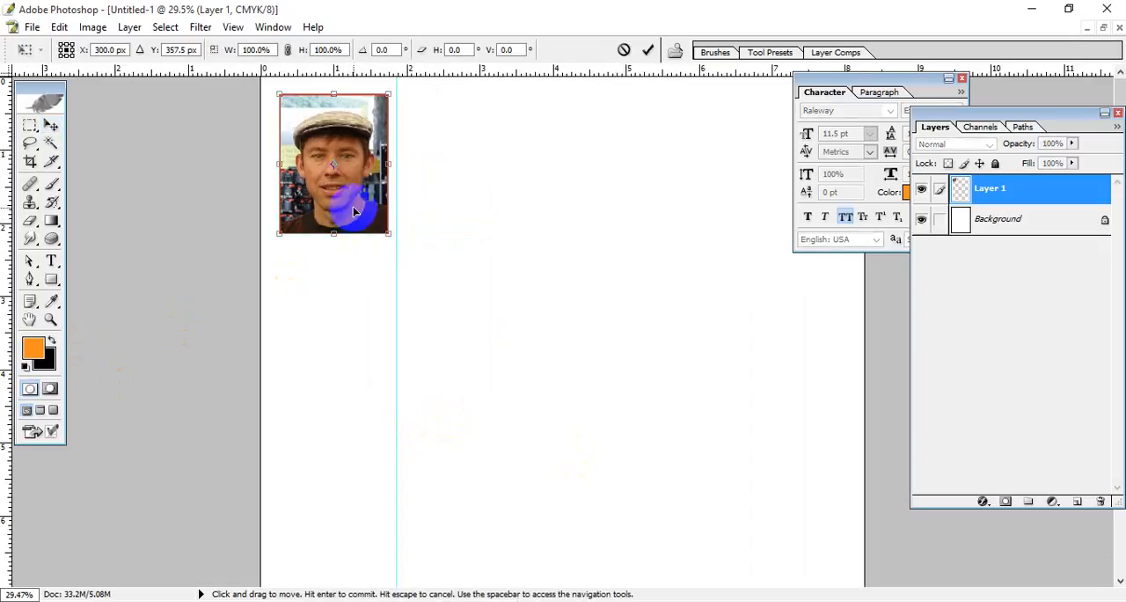
drag(348, 208, 471, 204)
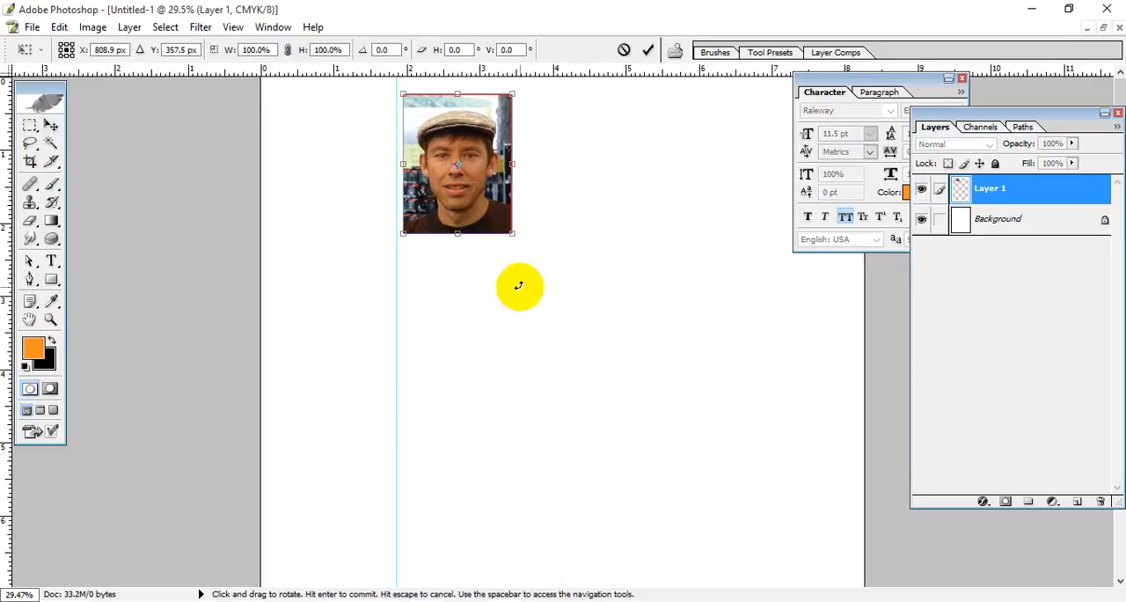
key(Return)
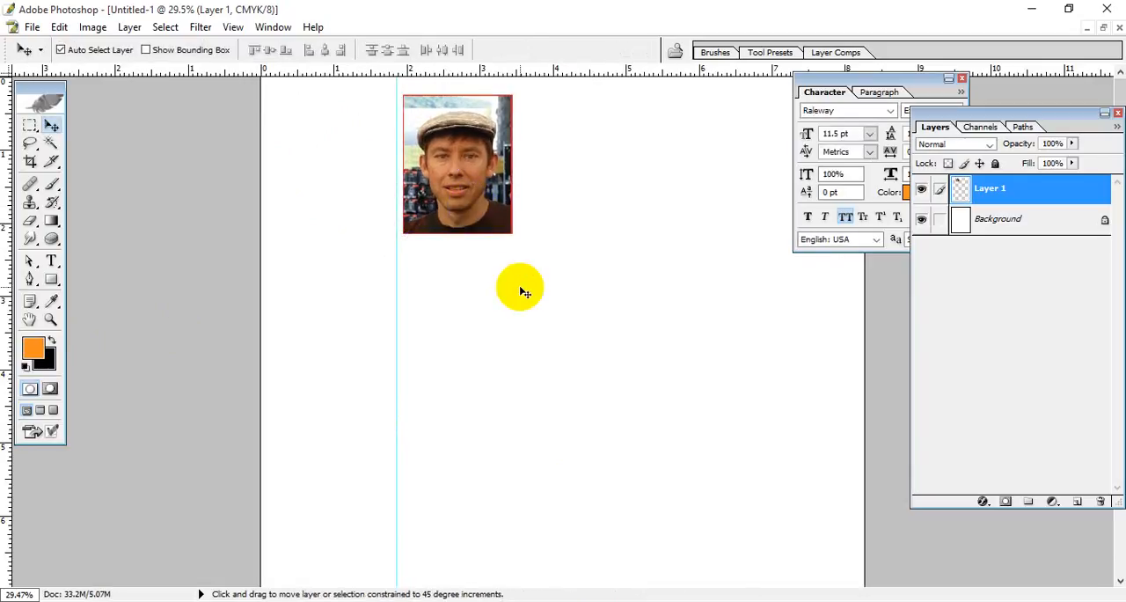
Step: Repeat the transform with duplication three times, and move the last copy into the empty first slot to form a row of four
key(ctrl+alt+shift+t)
key(ctrl+alt+shift+t)
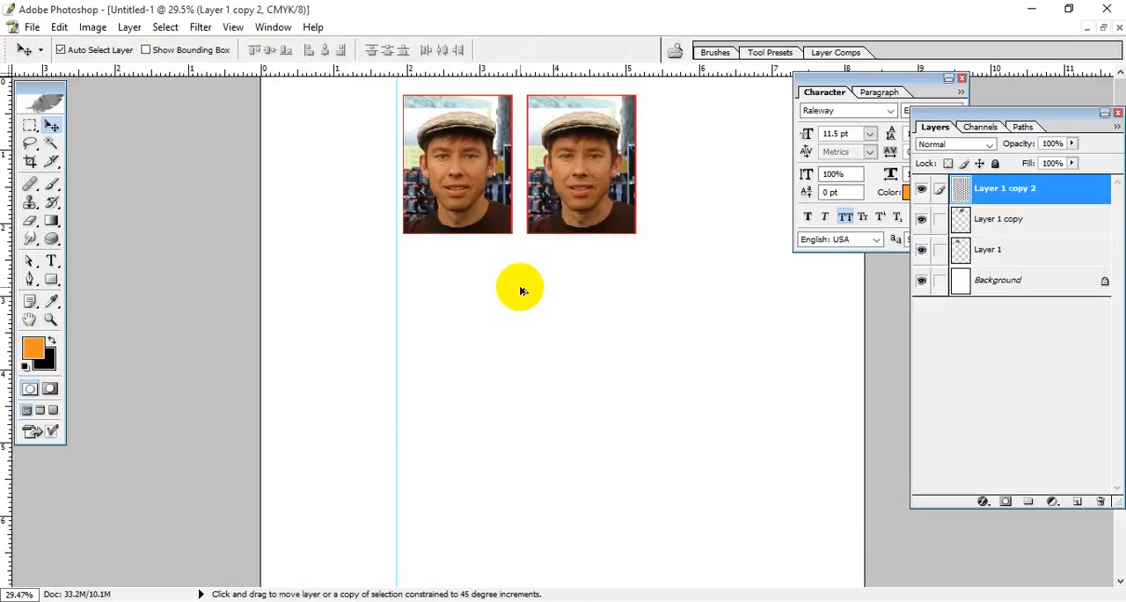
key(ctrl+alt+shift+t)
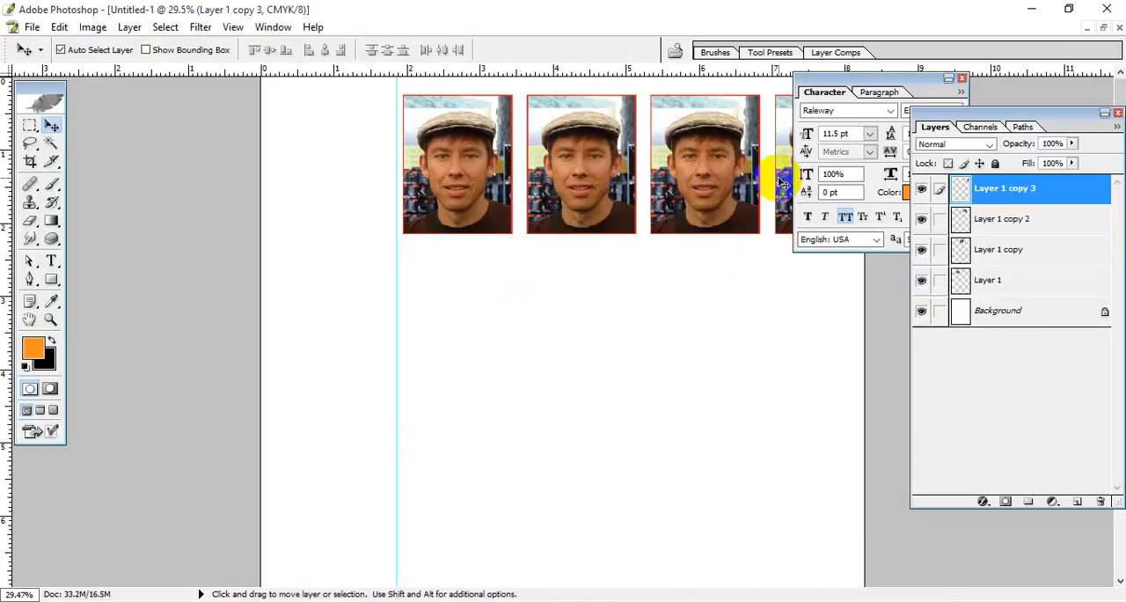
drag(785, 174, 288, 182)
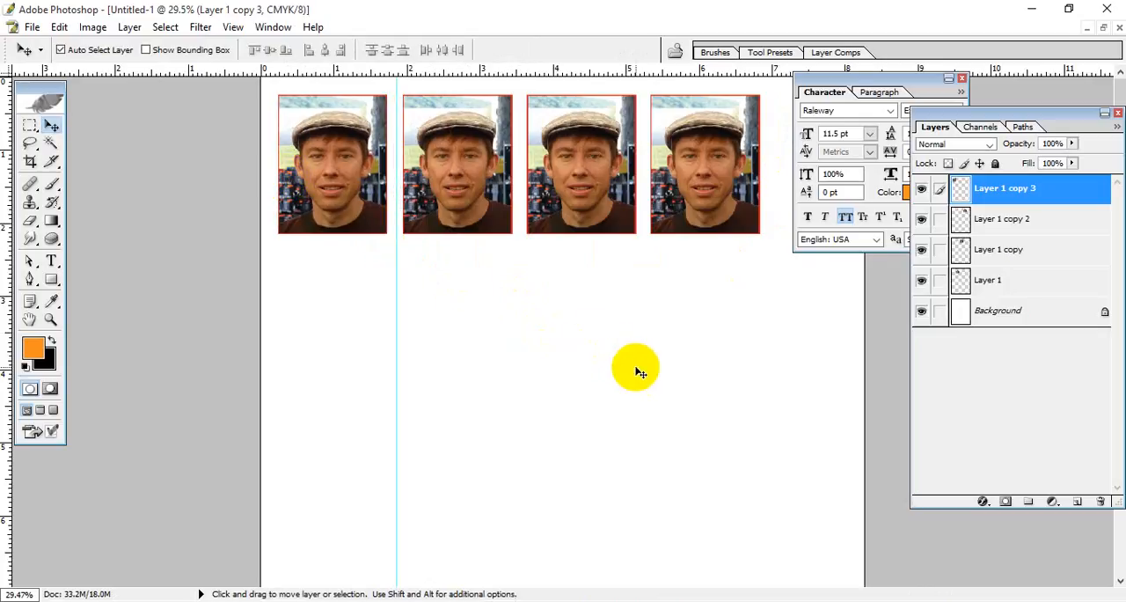
Step: Rearrange the open image windows and copy the Stamp Size portrait into Untitled-1 below the first passport photo
click(1104, 27)
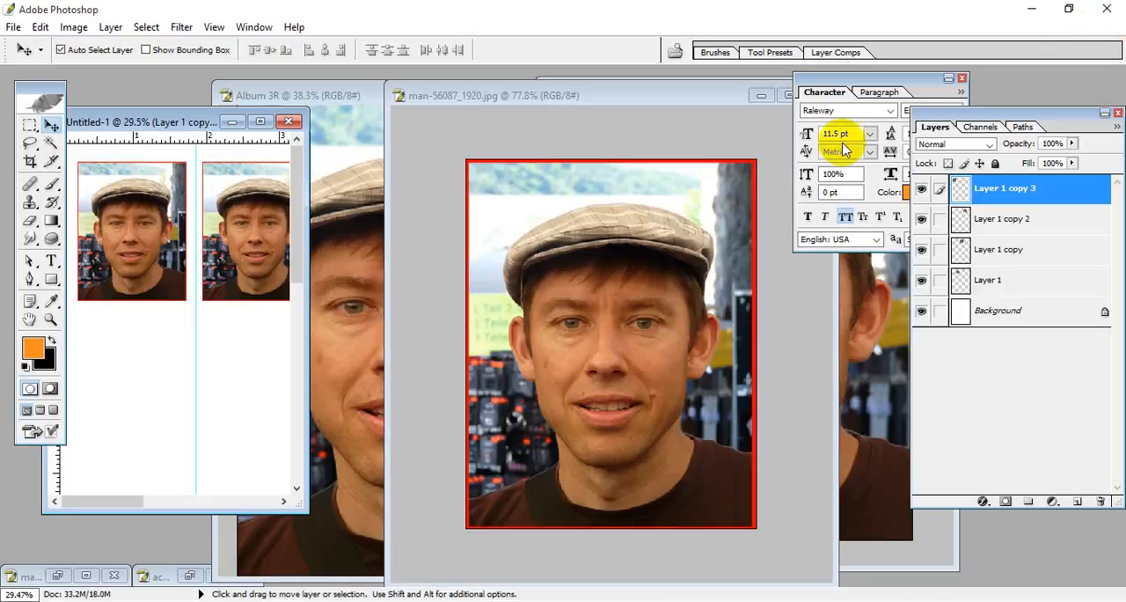
drag(608, 100, 367, 397)
click(414, 190)
click(649, 93)
drag(648, 93, 854, 197)
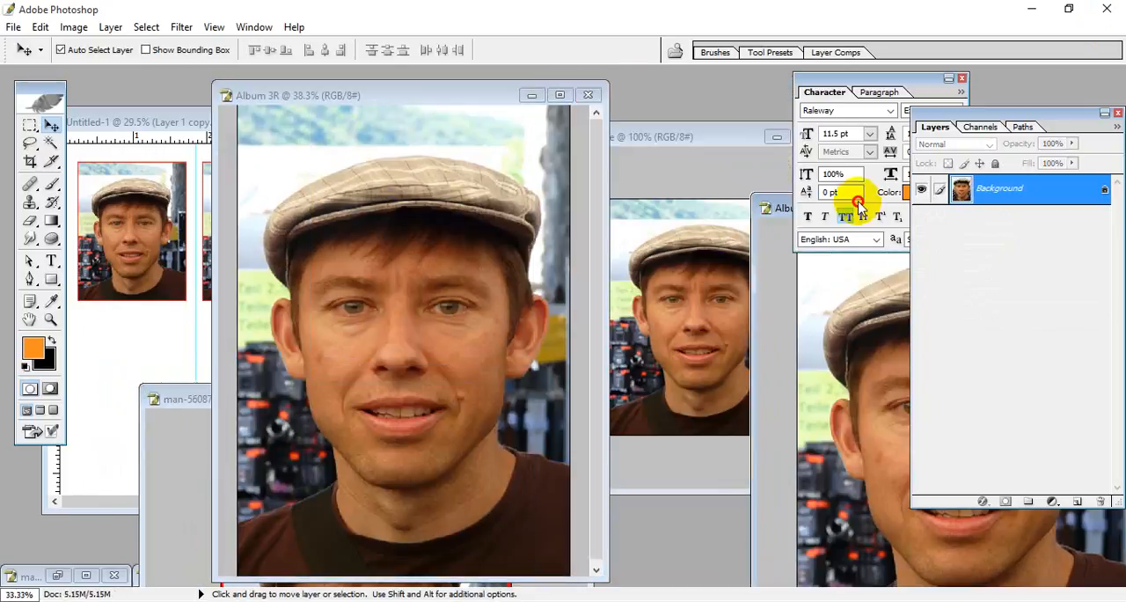
click(710, 176)
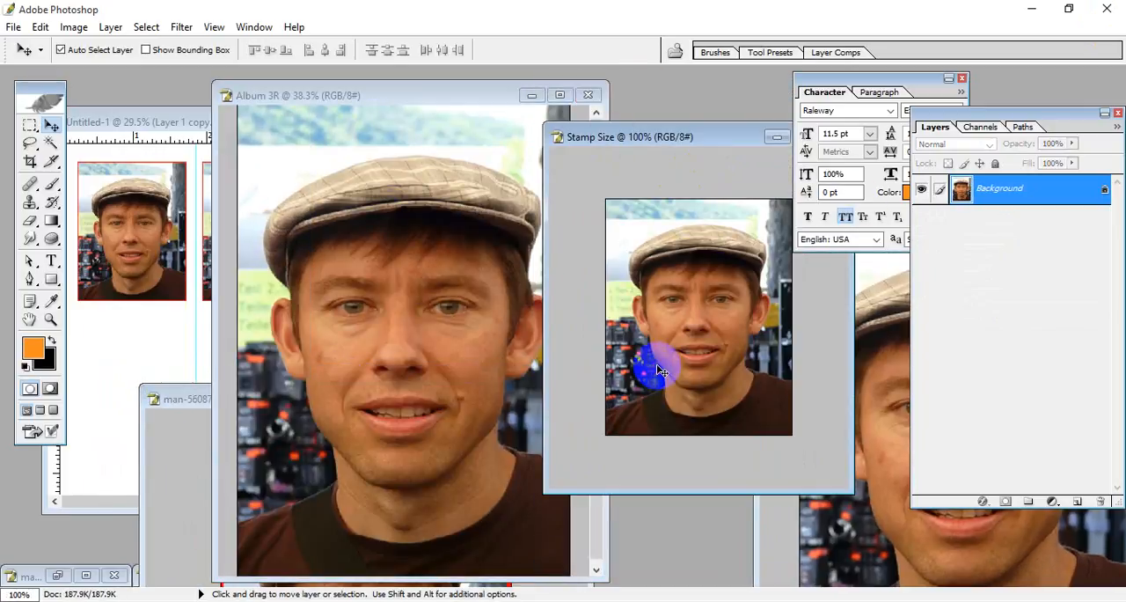
drag(690, 350, 129, 342)
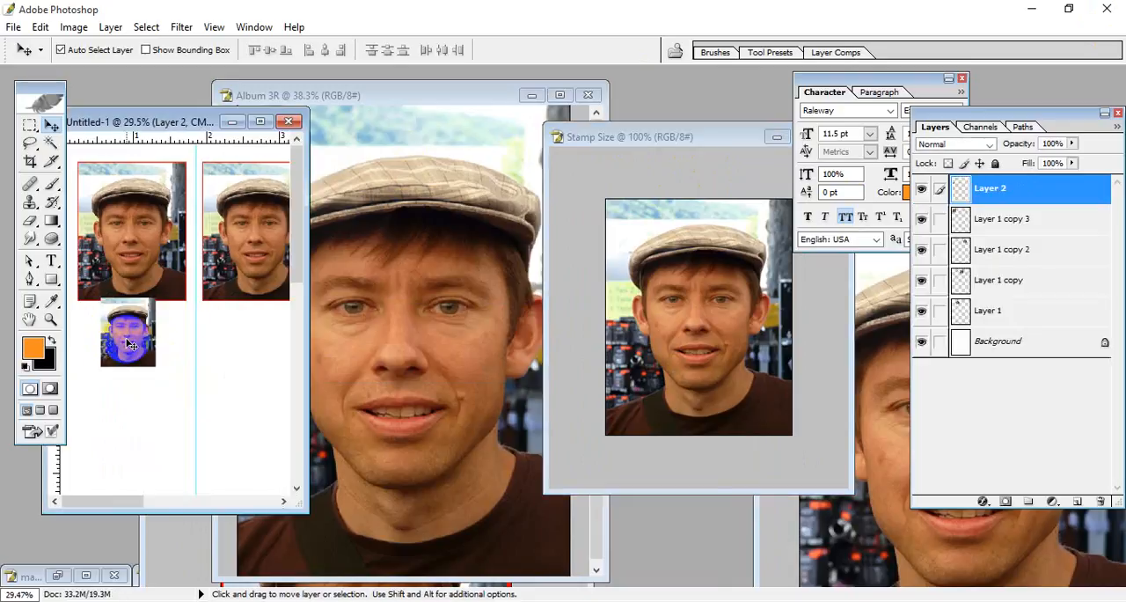
Step: Move the stamp portrait to the blank area below the row, duplicate it, and place the copy beside the fourth passport photo
click(264, 124)
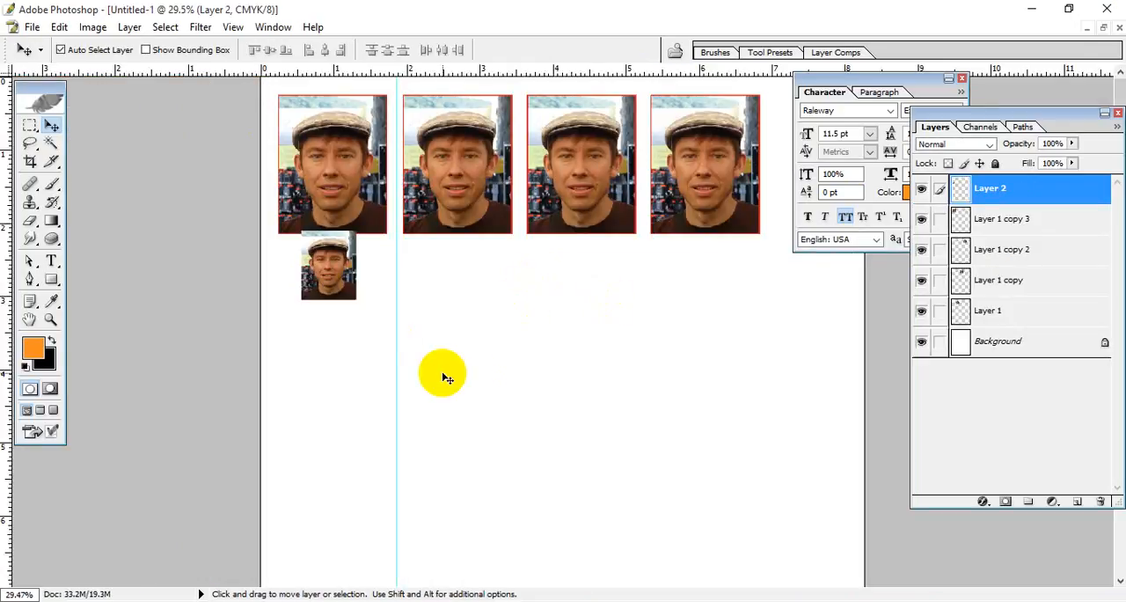
key(ctrl+minus)
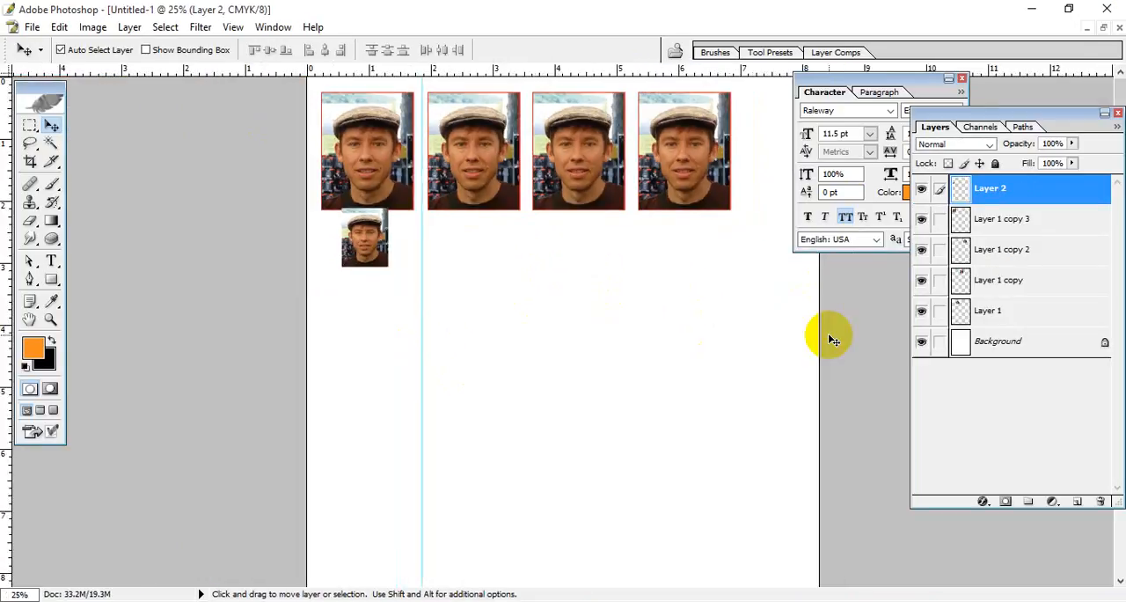
drag(330, 244, 619, 300)
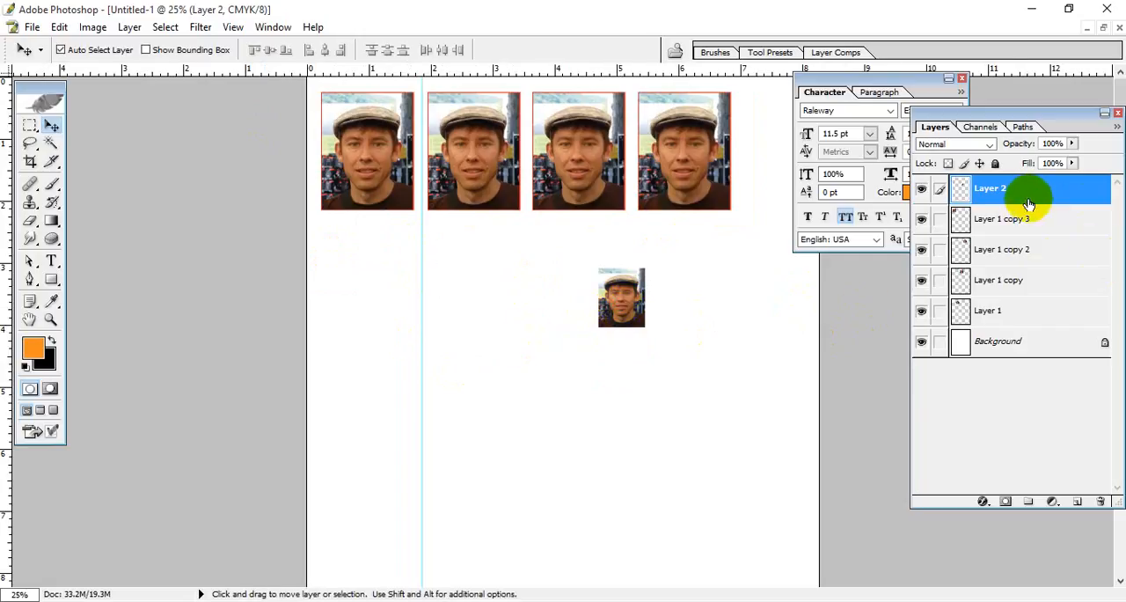
key(ctrl+j)
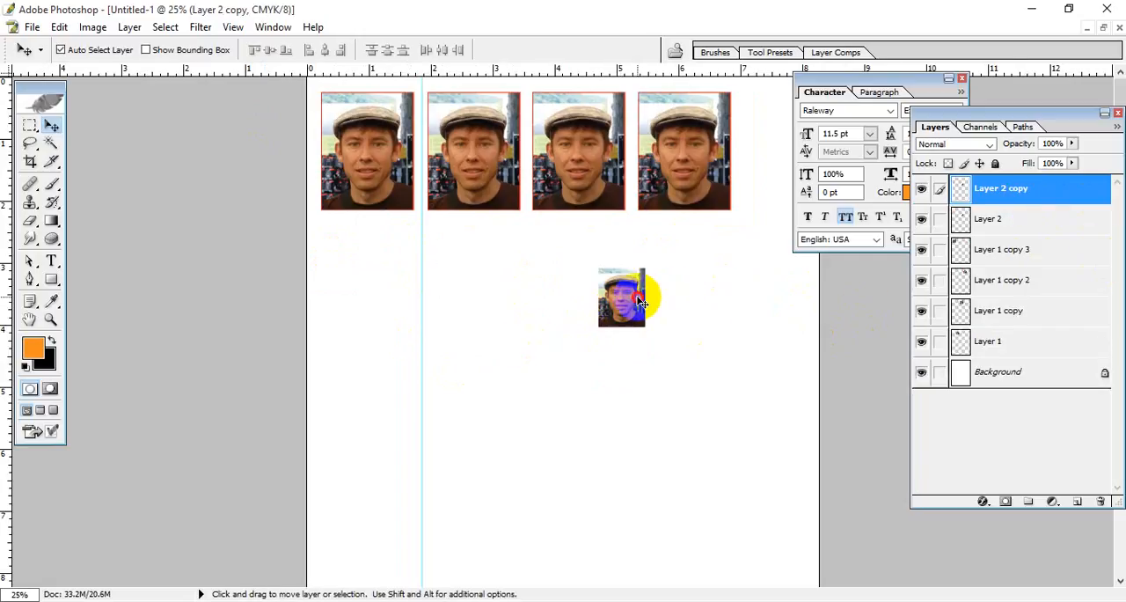
drag(641, 297, 704, 318)
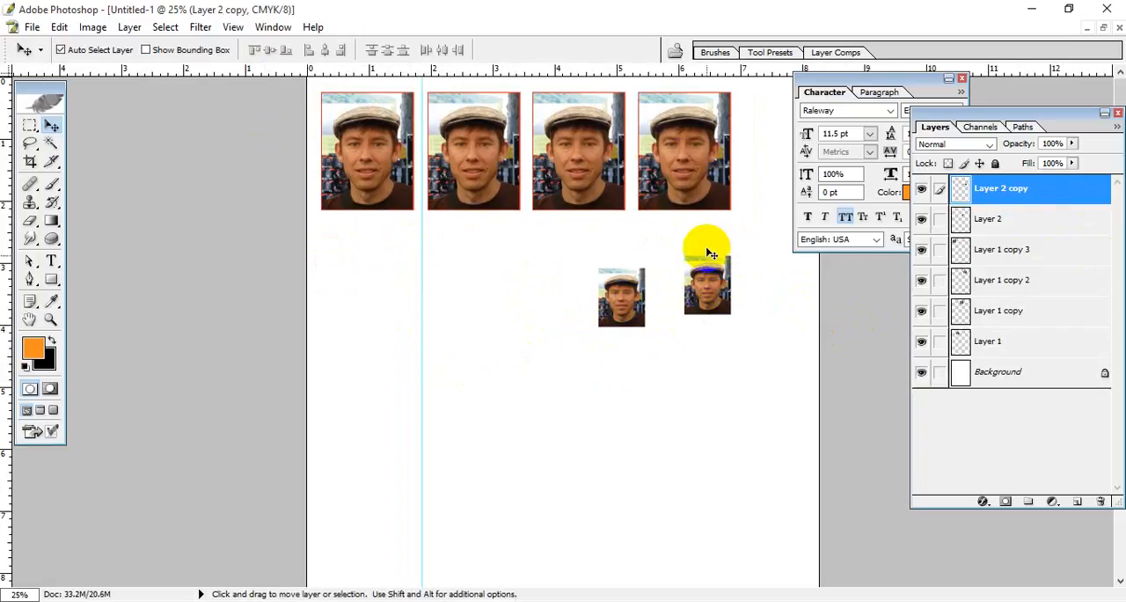
drag(714, 298, 762, 132)
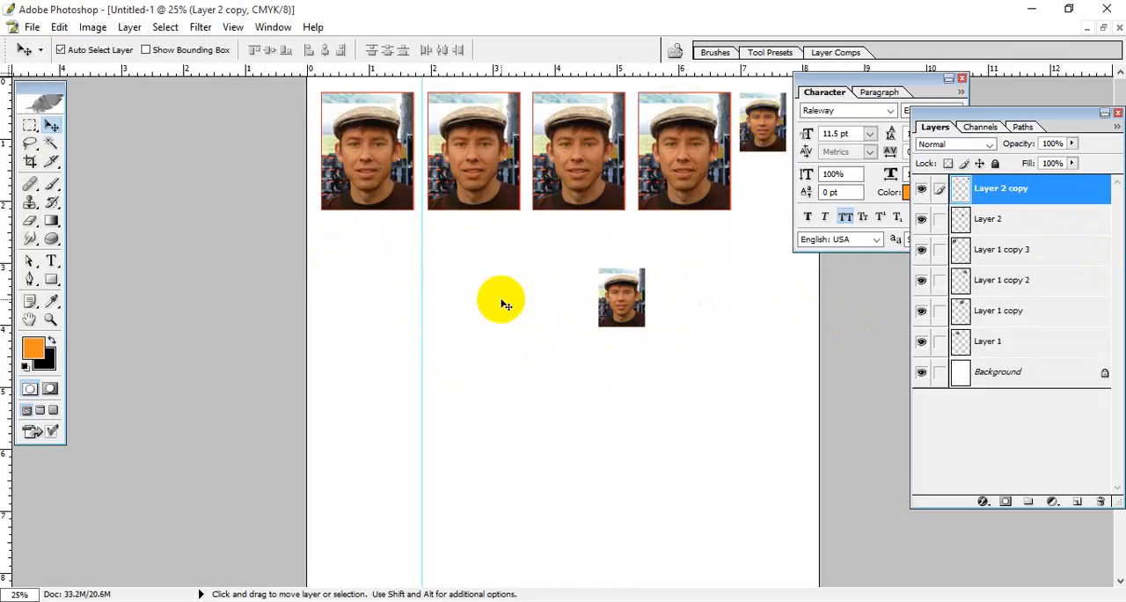
Step: Rotate the stamp copy 90° clockwise, move the Character palette off the page, and align the copy beside the fourth passport photo
key(ctrl+t)
right_click(769, 139)
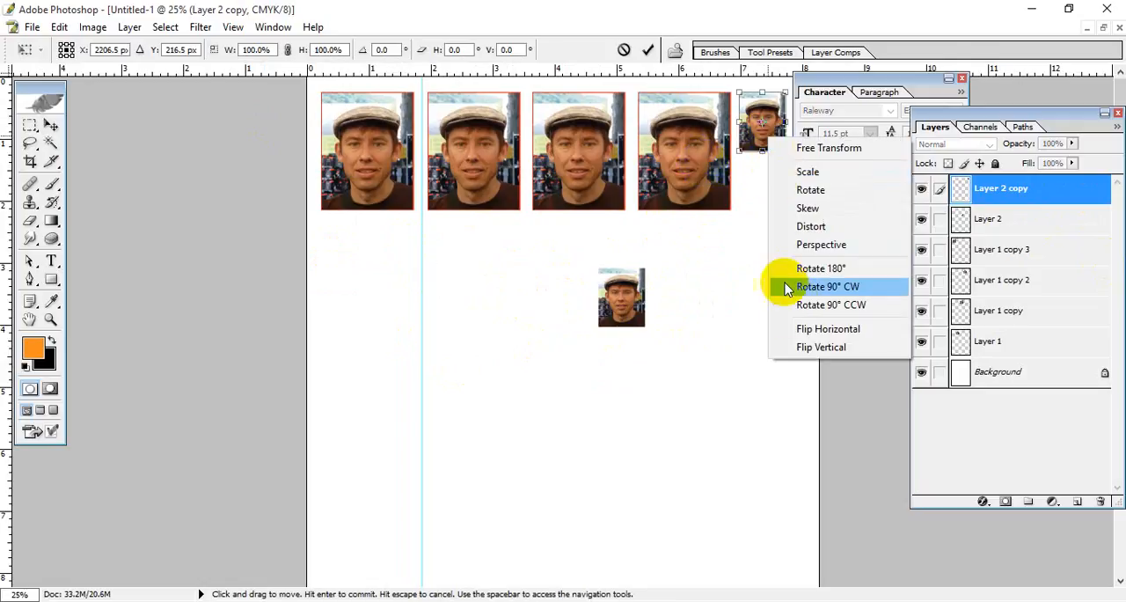
click(830, 286)
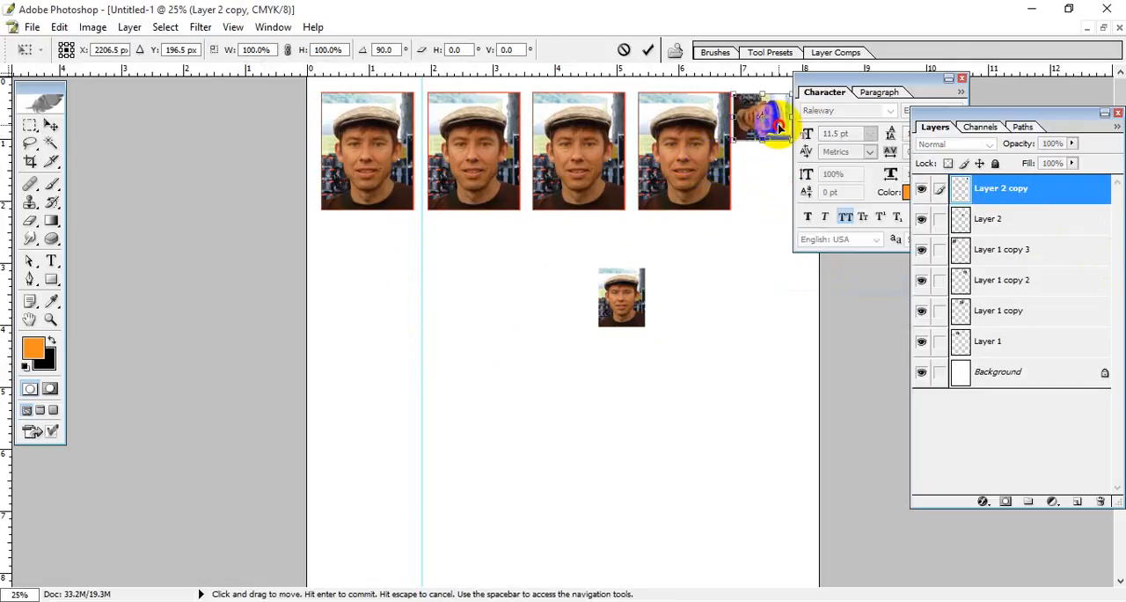
key(Return)
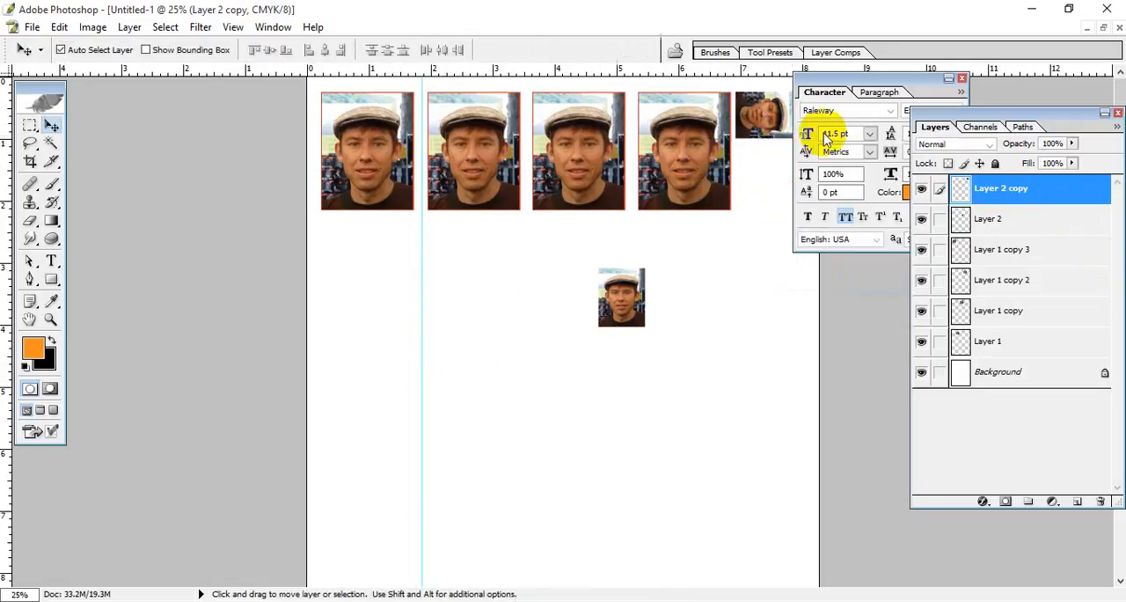
drag(868, 77, 985, 93)
click(778, 124)
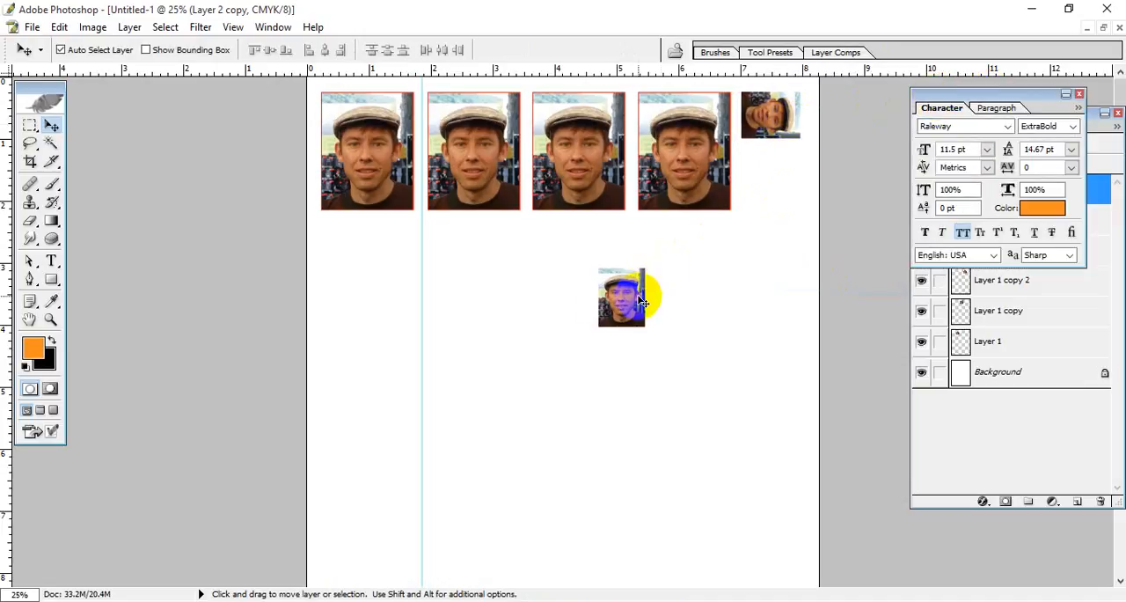
Step: Rotate the other stamp portrait 90° clockwise, align it beneath the first stamp at the row's lower edge, and remove the vertical guide
drag(622, 306, 706, 276)
key(ctrl+t)
right_click(704, 274)
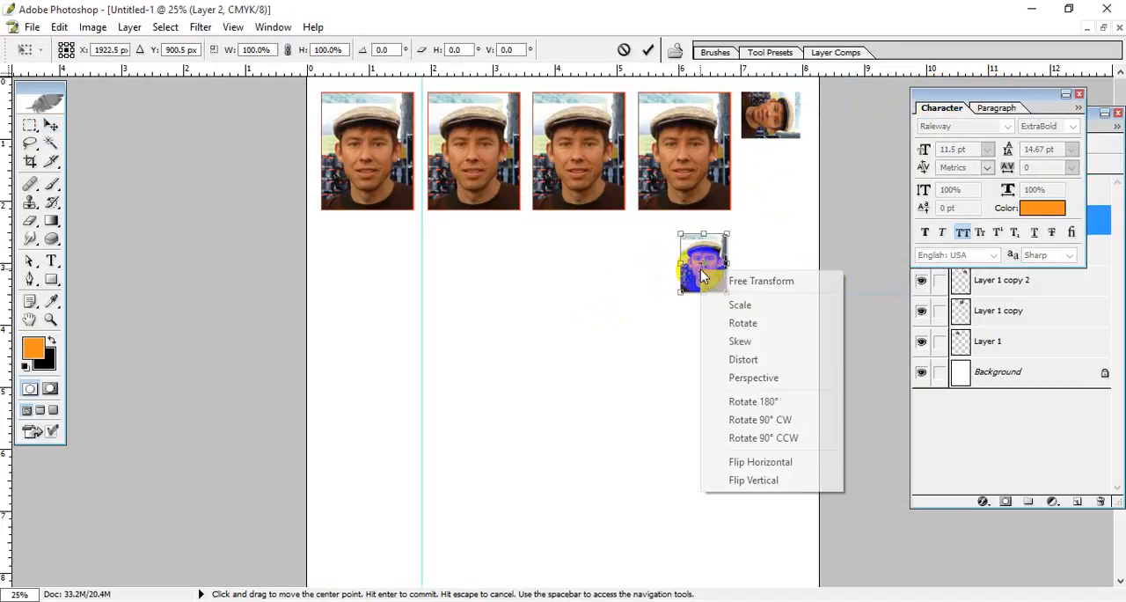
drag(717, 278, 781, 180)
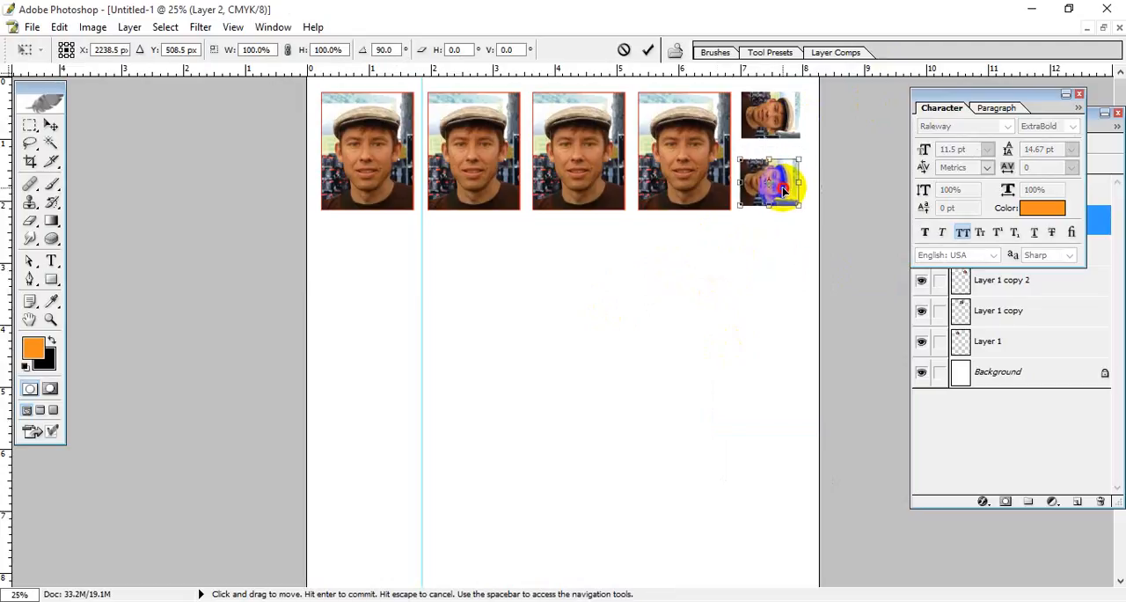
key(Return)
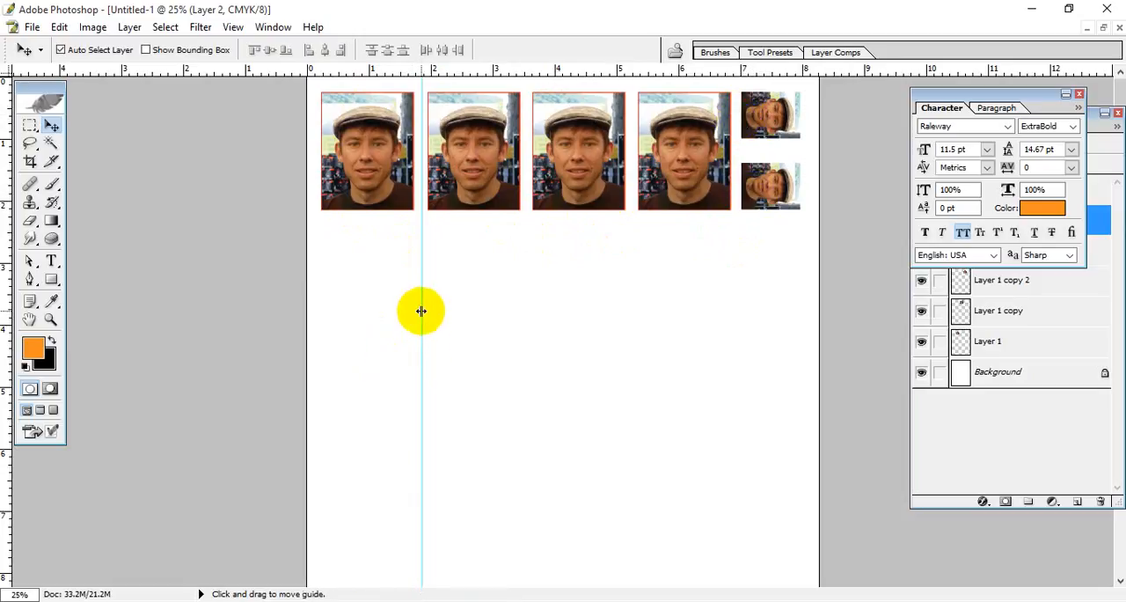
drag(422, 311, 5, 489)
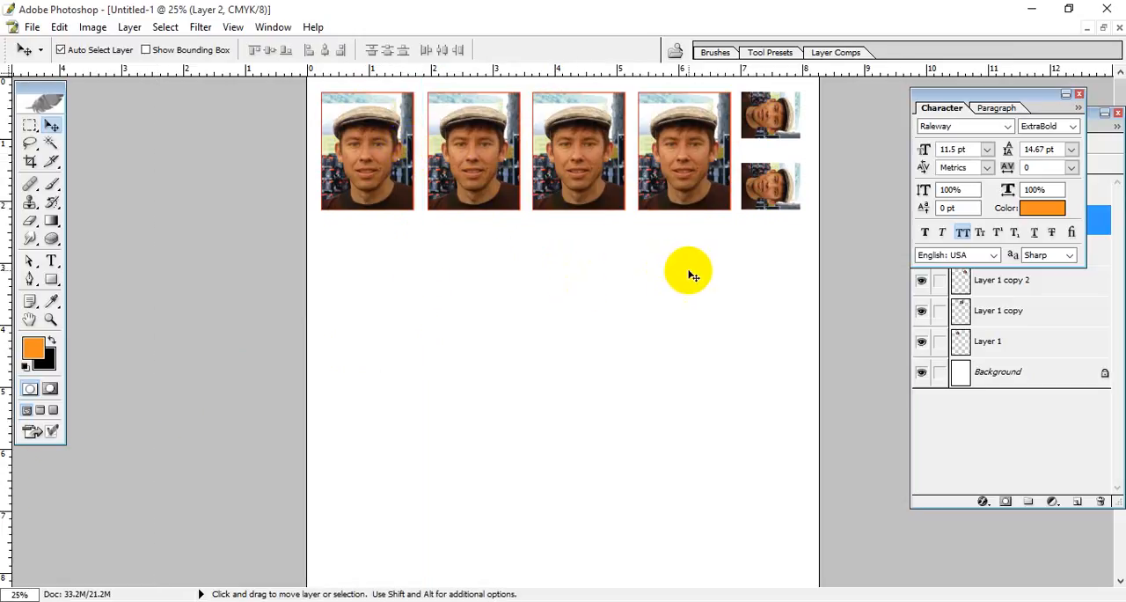
Step: Copy the Album 3R portrait into the Untitled-1 sheet below the passport photo row
click(1103, 28)
click(458, 317)
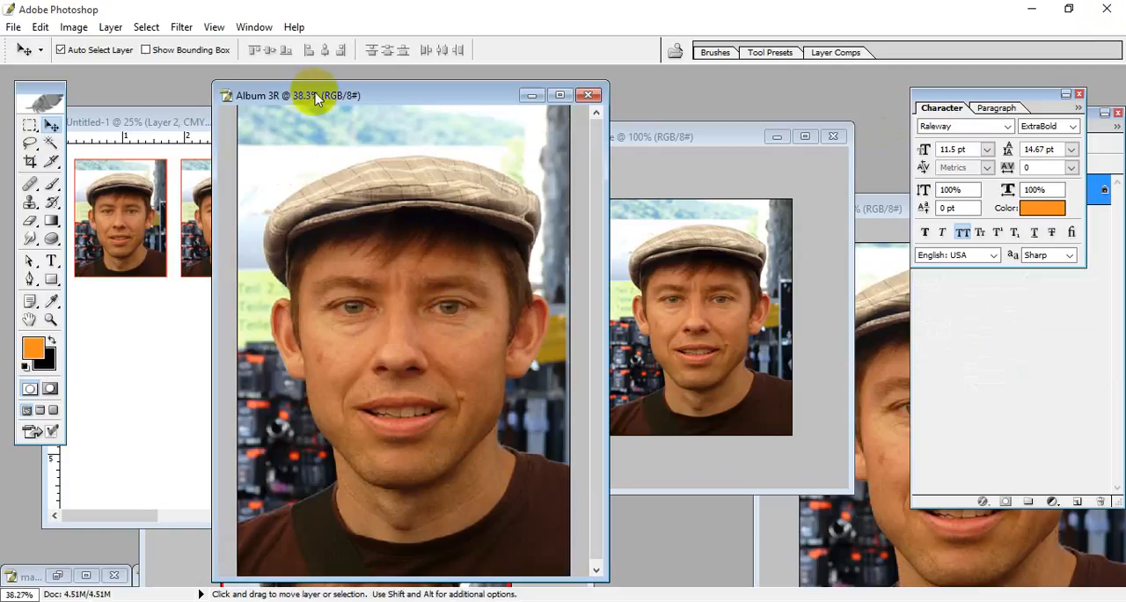
drag(315, 92, 573, 112)
drag(570, 310, 188, 384)
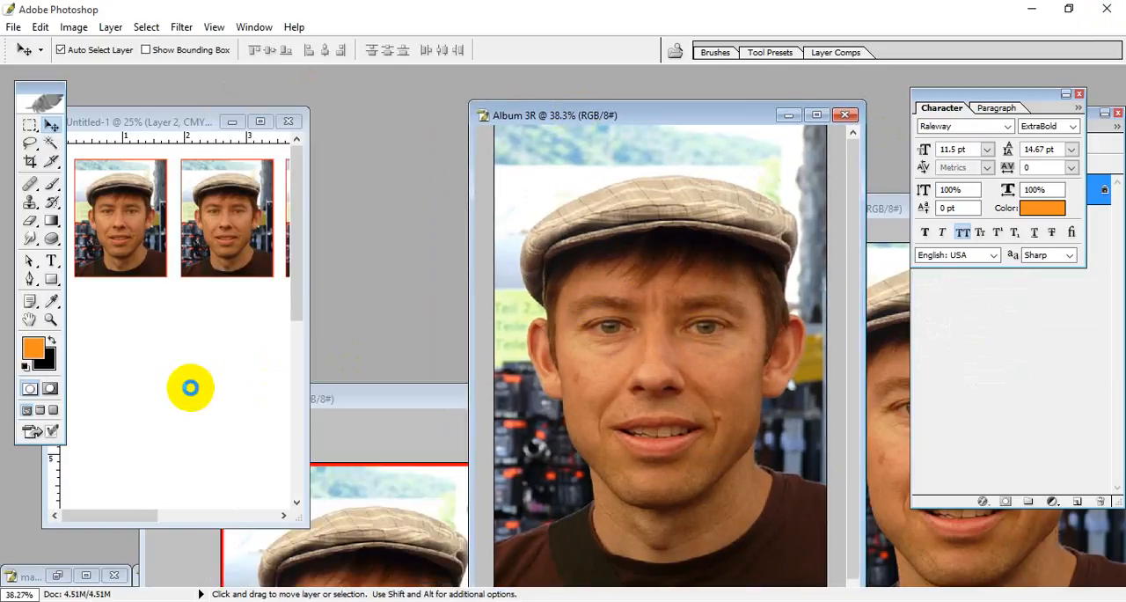
Step: Align the Album 3R portrait on the Untitled-1 sheet beneath the first passport photos, flush with the row's left edge
click(260, 121)
drag(505, 334, 492, 351)
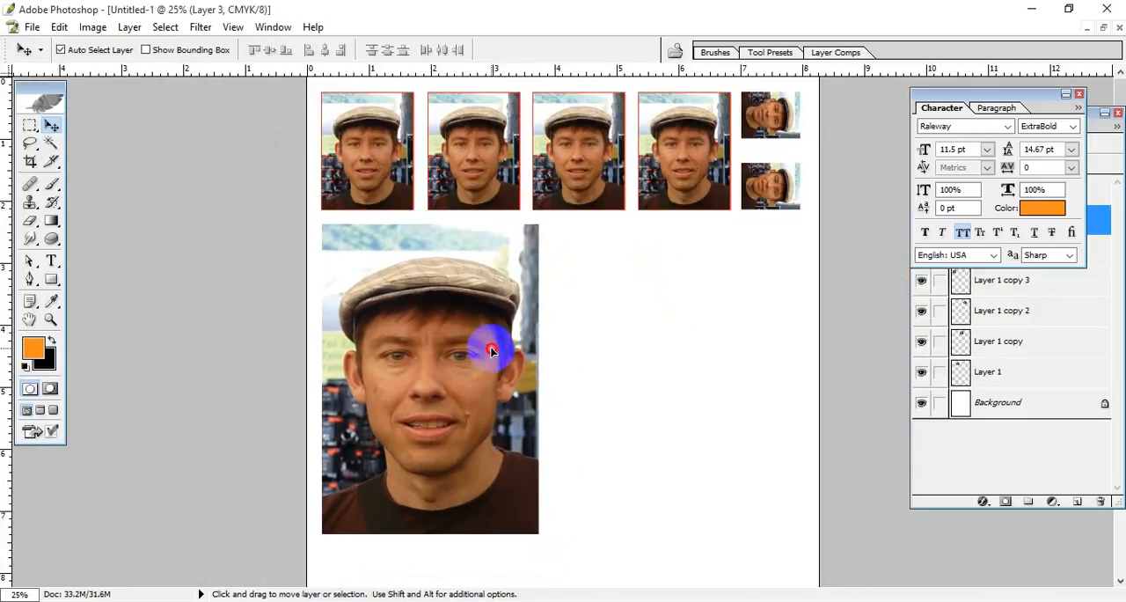
click(1106, 29)
Step: Copy the Album 4R portrait into the Untitled-1 sheet and align it beside the Album 3R portrait below the passport row
click(377, 477)
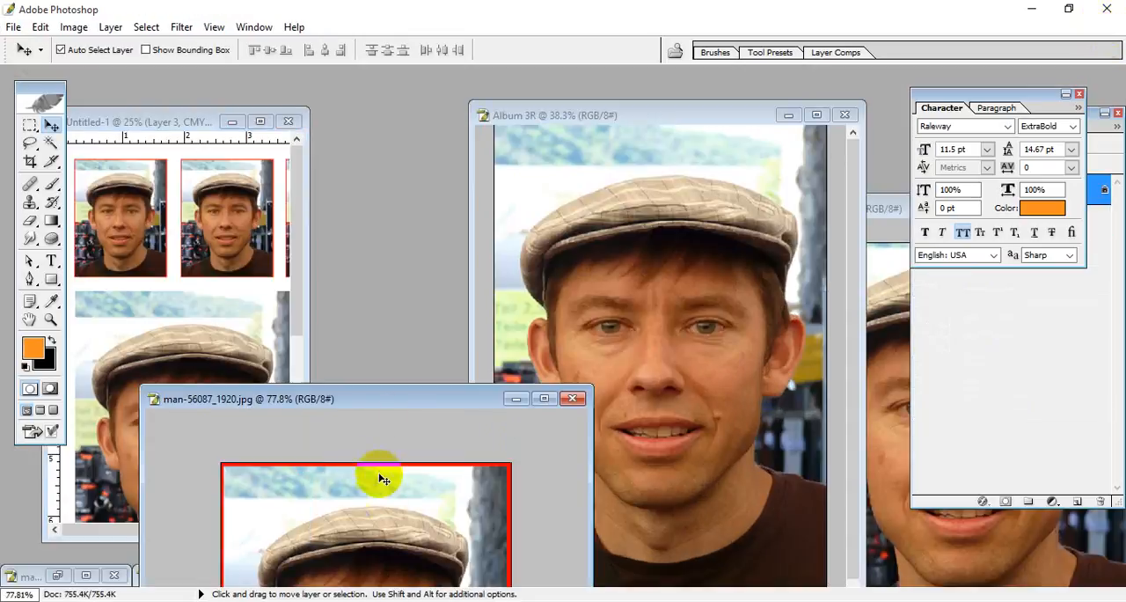
click(746, 426)
click(837, 277)
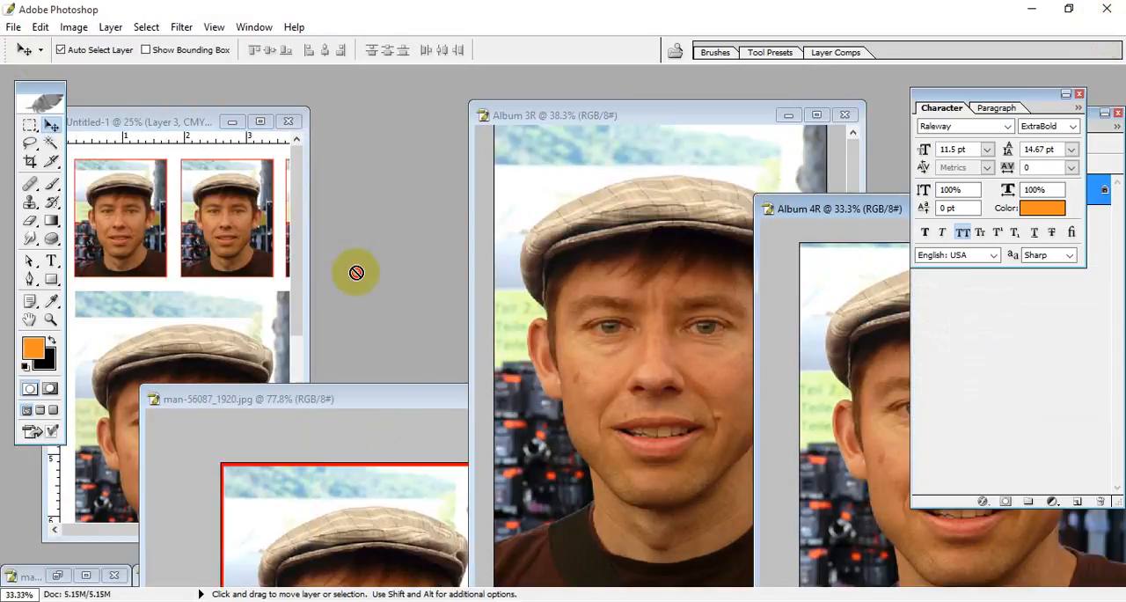
click(197, 269)
click(260, 122)
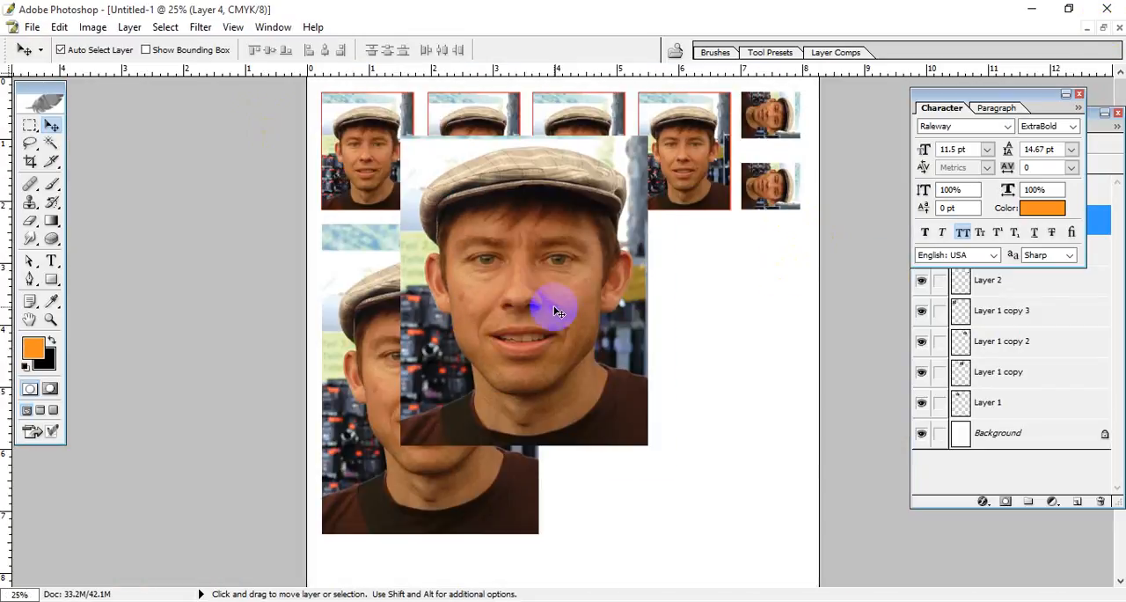
drag(559, 312, 704, 394)
scroll(604, 443, down, 5)
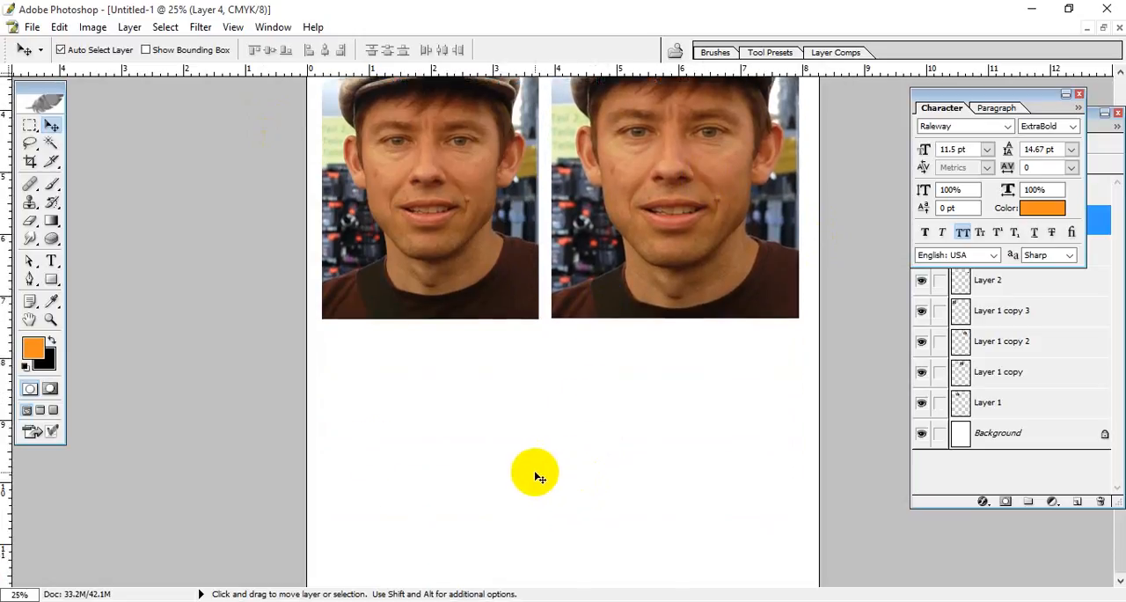
scroll(496, 428, up, 5)
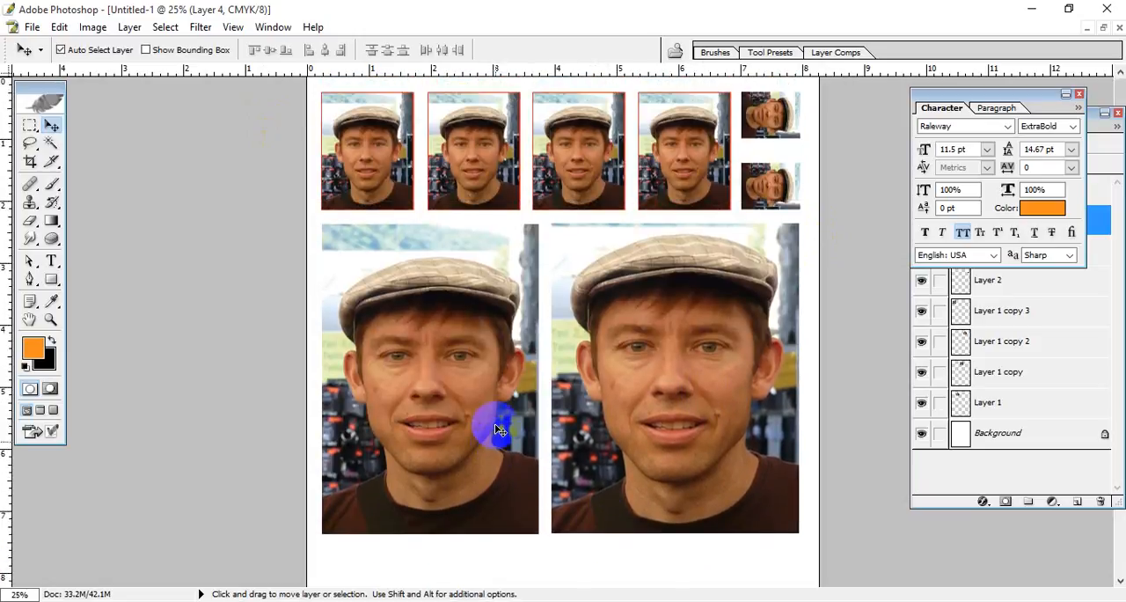
Step: Preview the sheet's print with Scale to Fit Media, check the available printers, and cancel printing
click(32, 27)
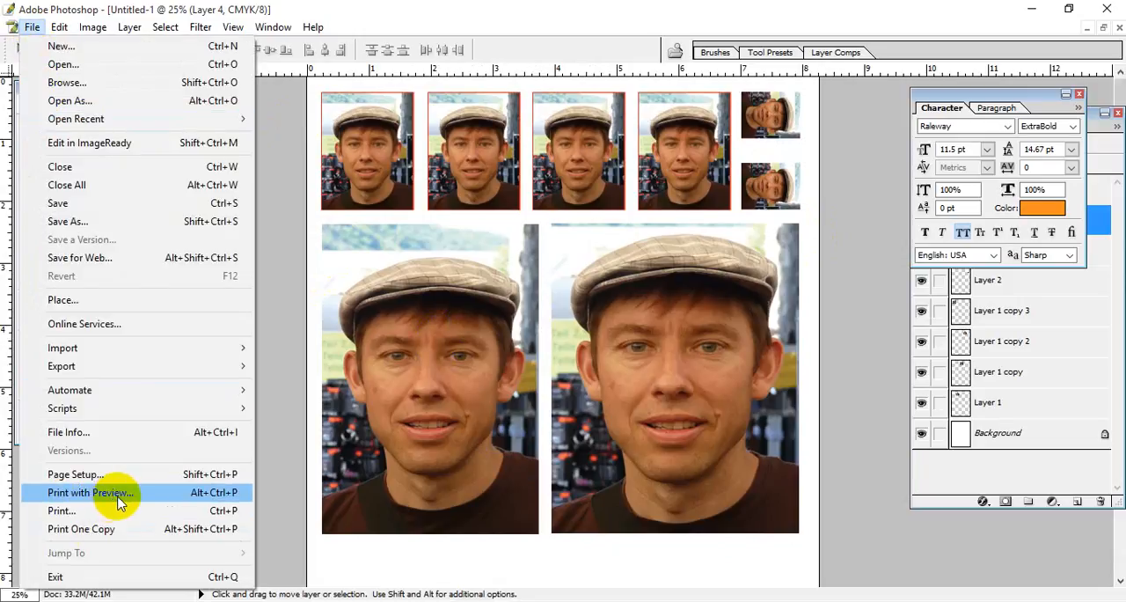
click(119, 498)
click(491, 215)
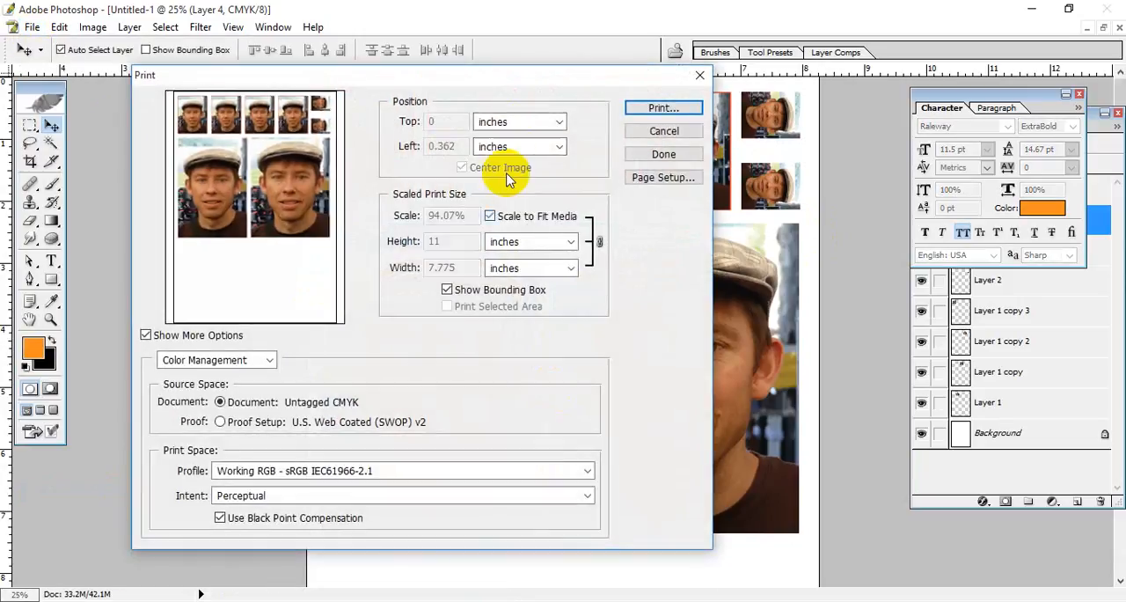
click(666, 113)
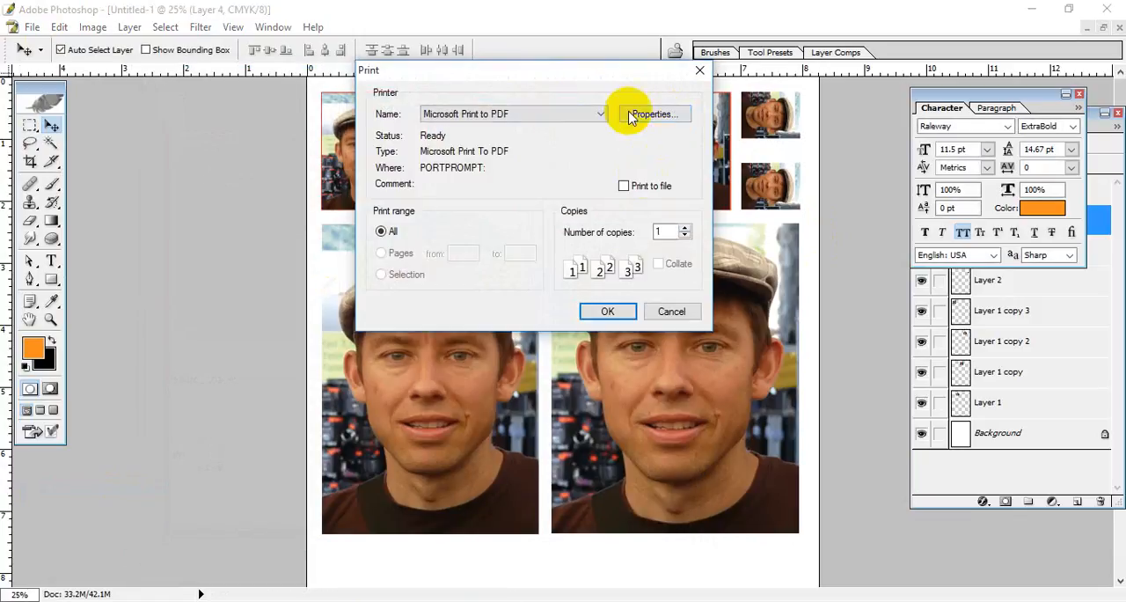
click(509, 115)
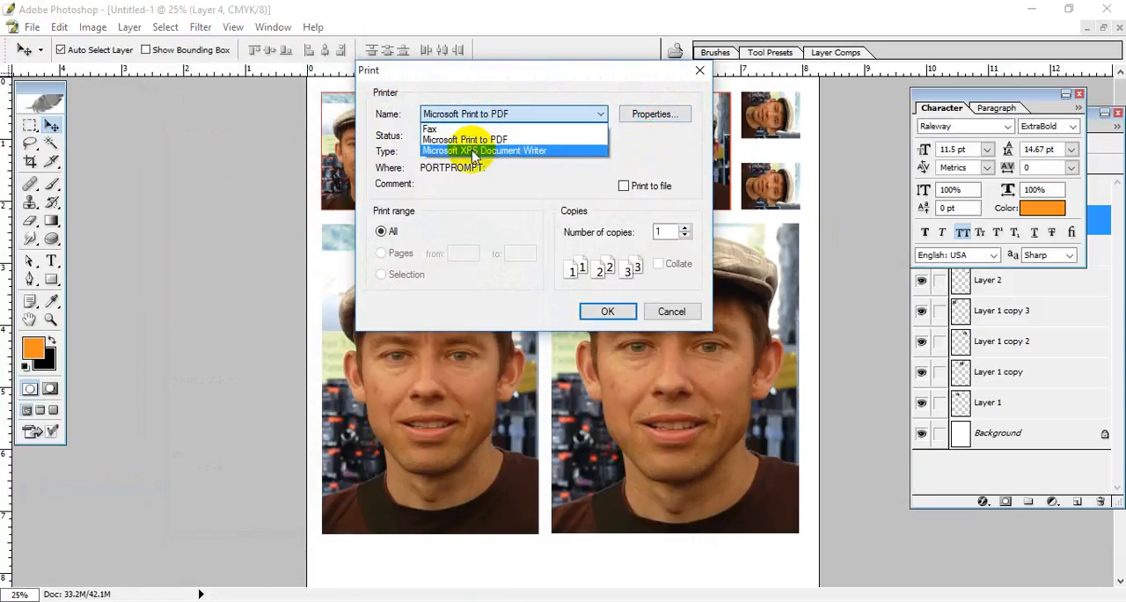
click(633, 155)
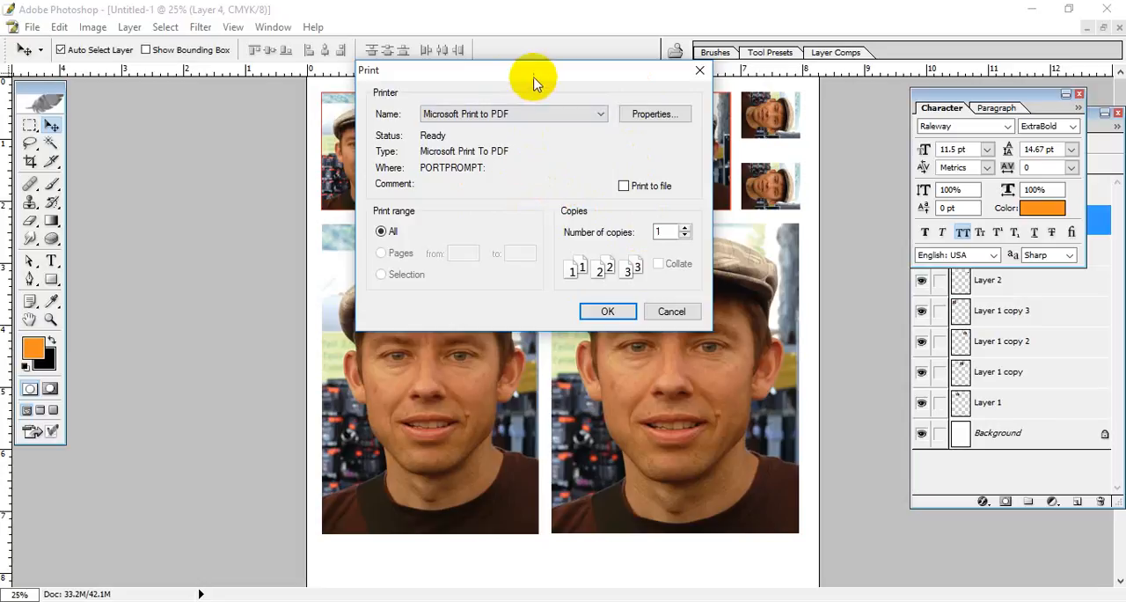
drag(535, 73, 452, 97)
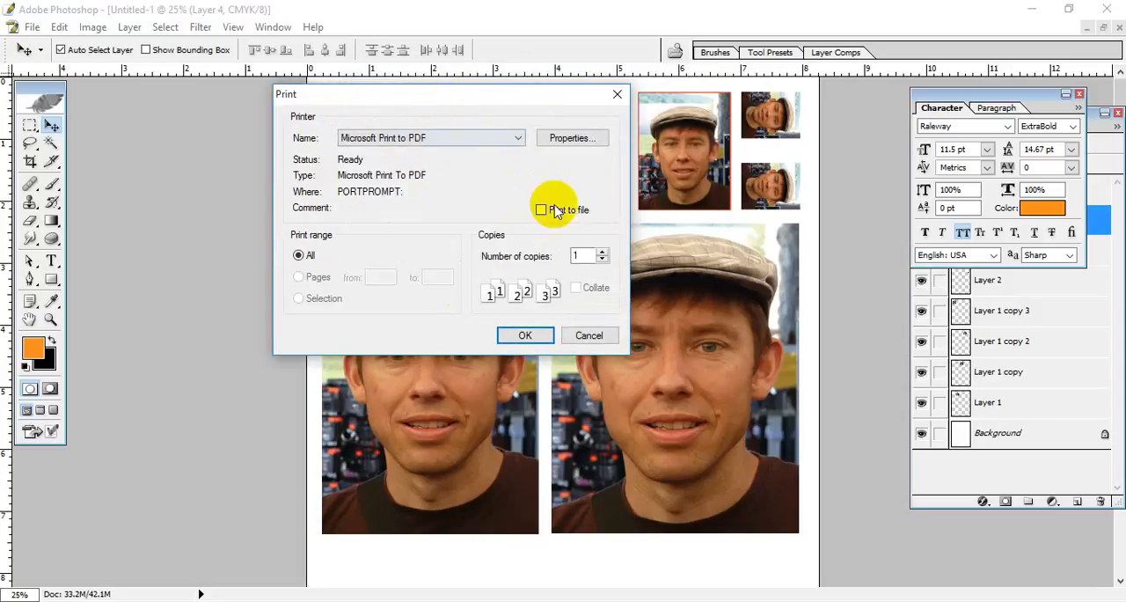
click(589, 337)
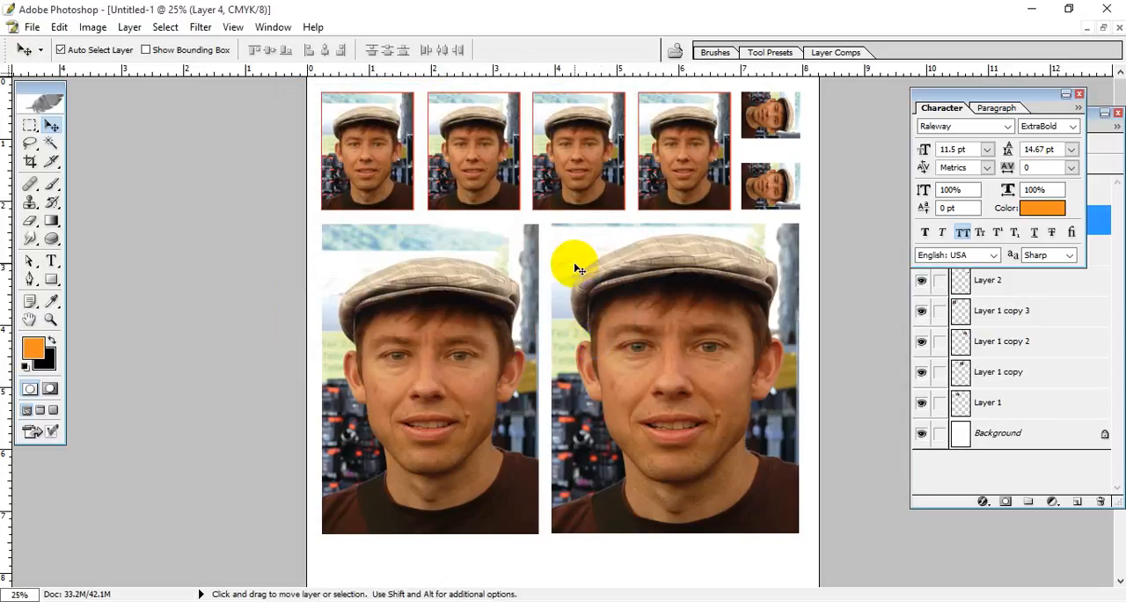
Step: Restore the Untitled-1 sheet to a floating window, widen it to show the full page width, and move it towards the toolbox
scroll(613, 242, down, 2)
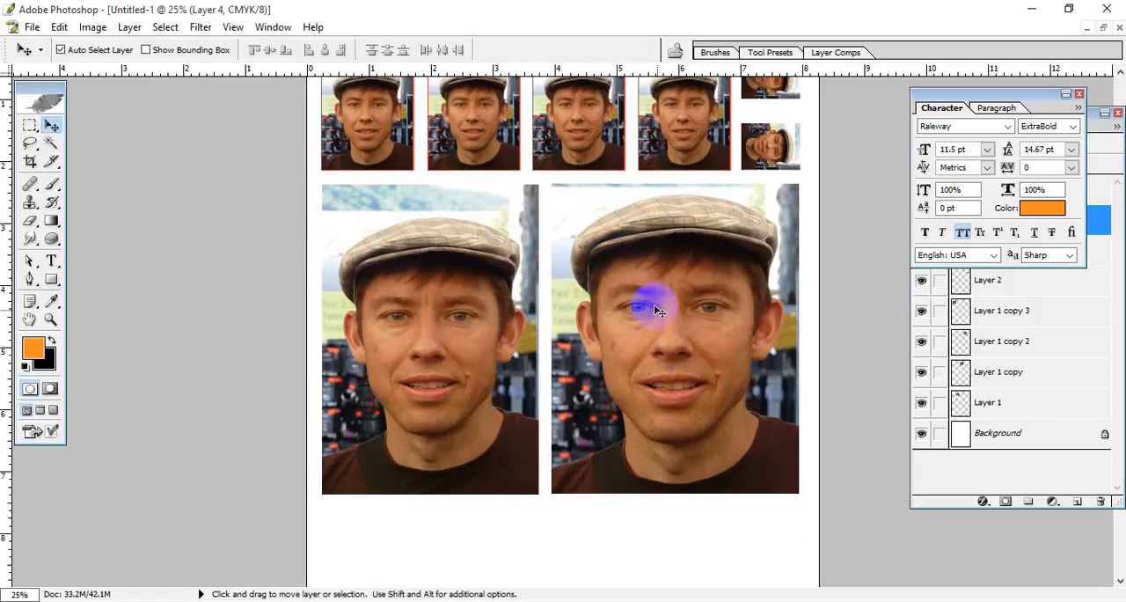
scroll(646, 340, down, 8)
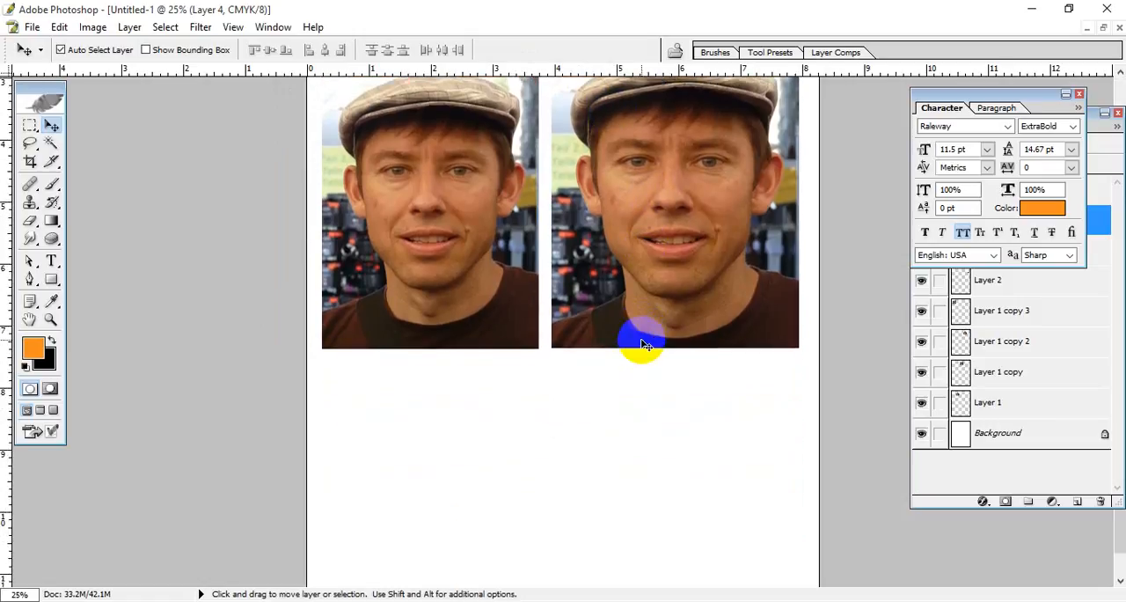
scroll(635, 341, up, 10)
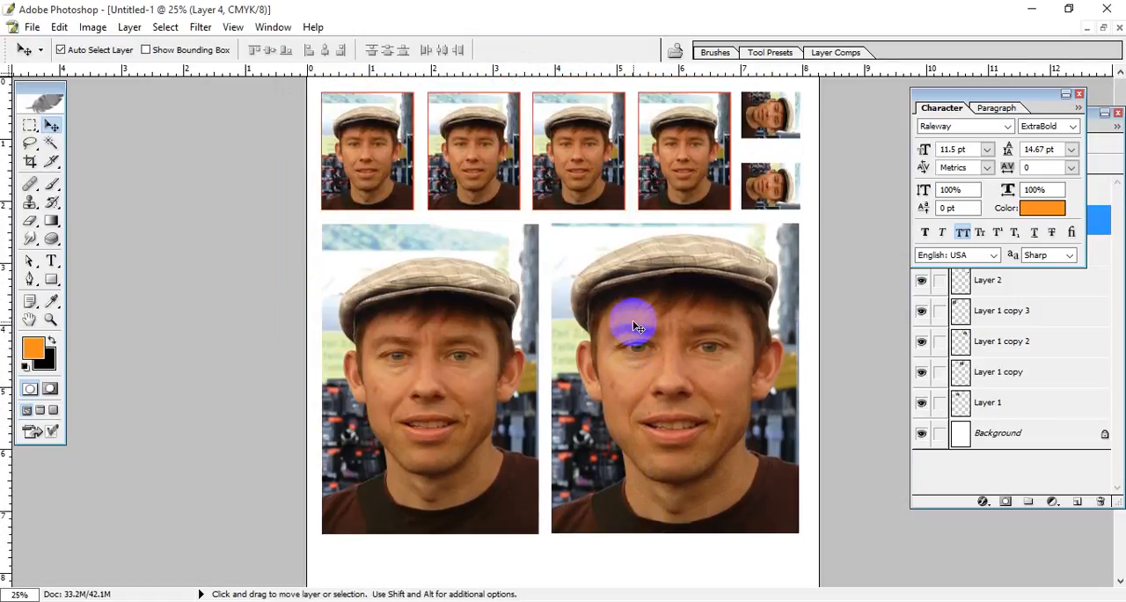
click(1103, 28)
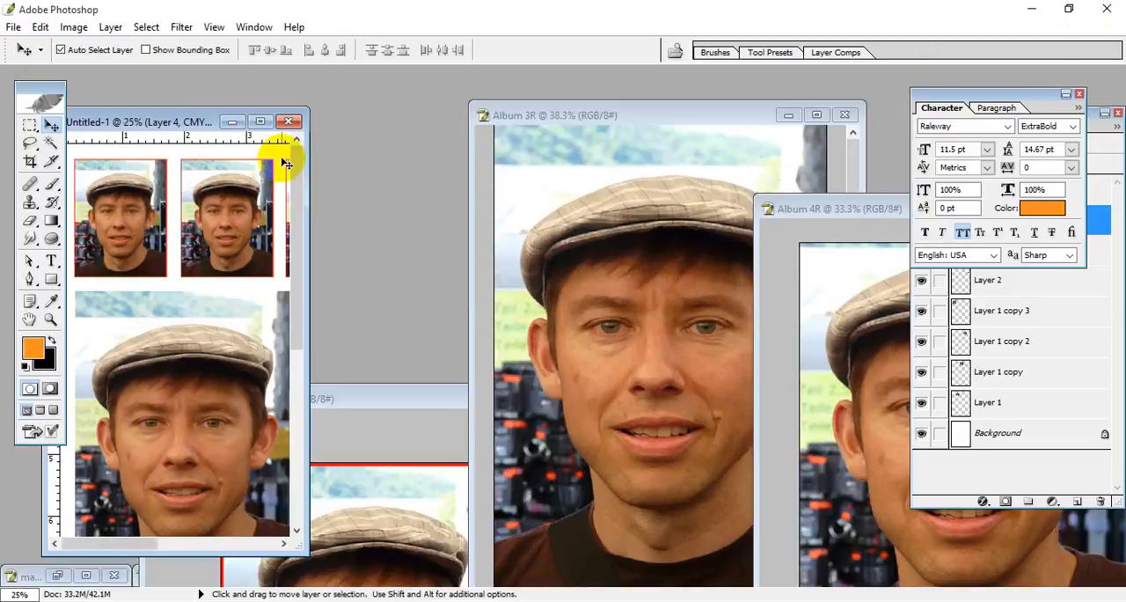
drag(181, 118, 279, 111)
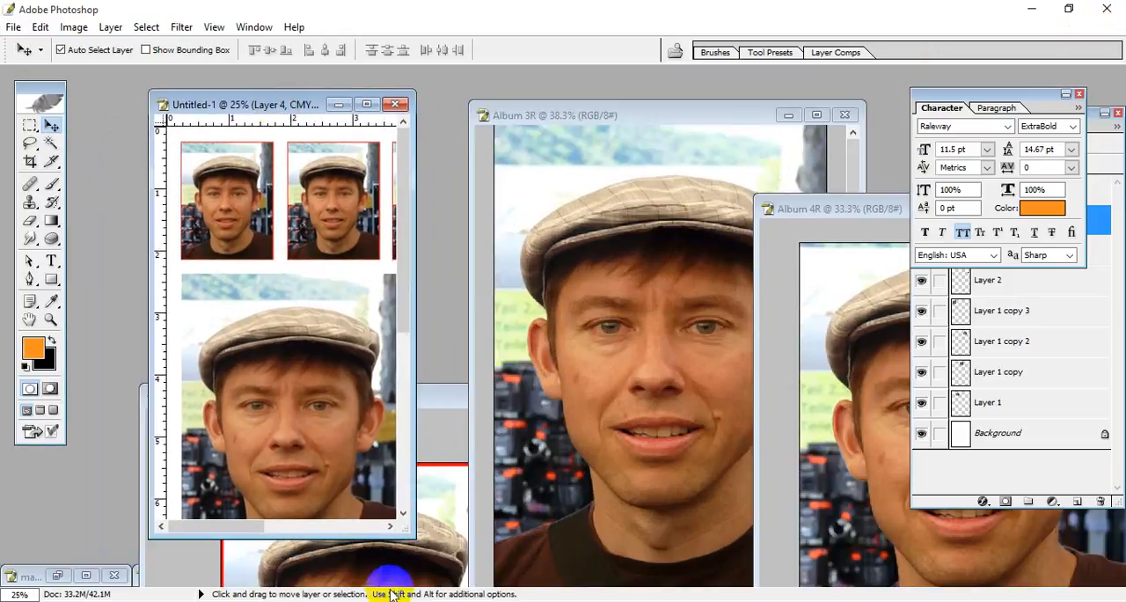
drag(440, 547, 792, 582)
scroll(528, 352, down, 3)
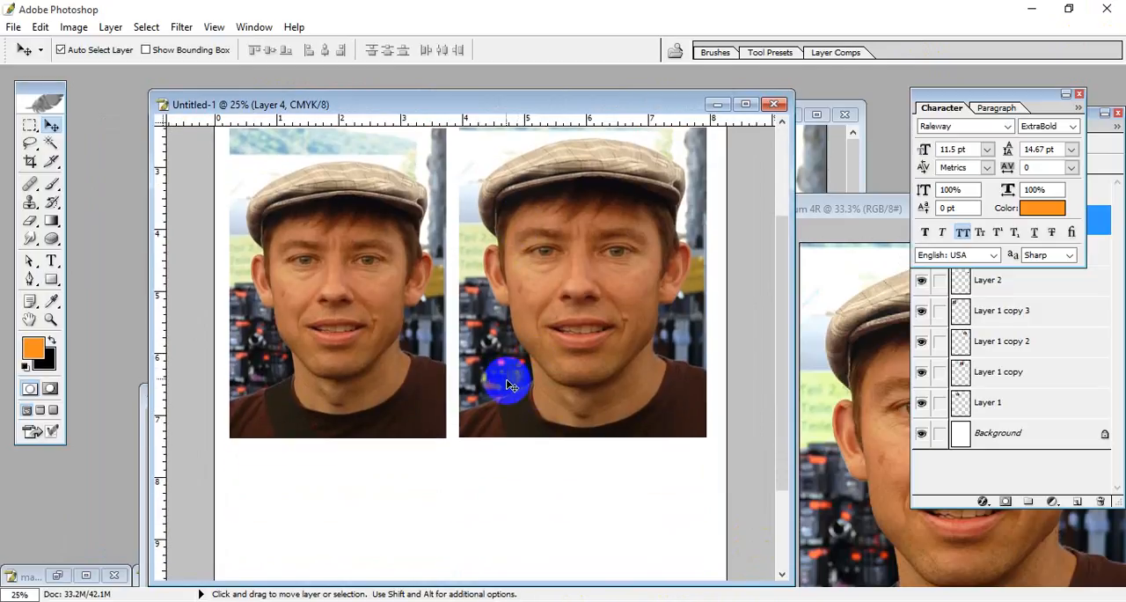
drag(558, 111, 497, 88)
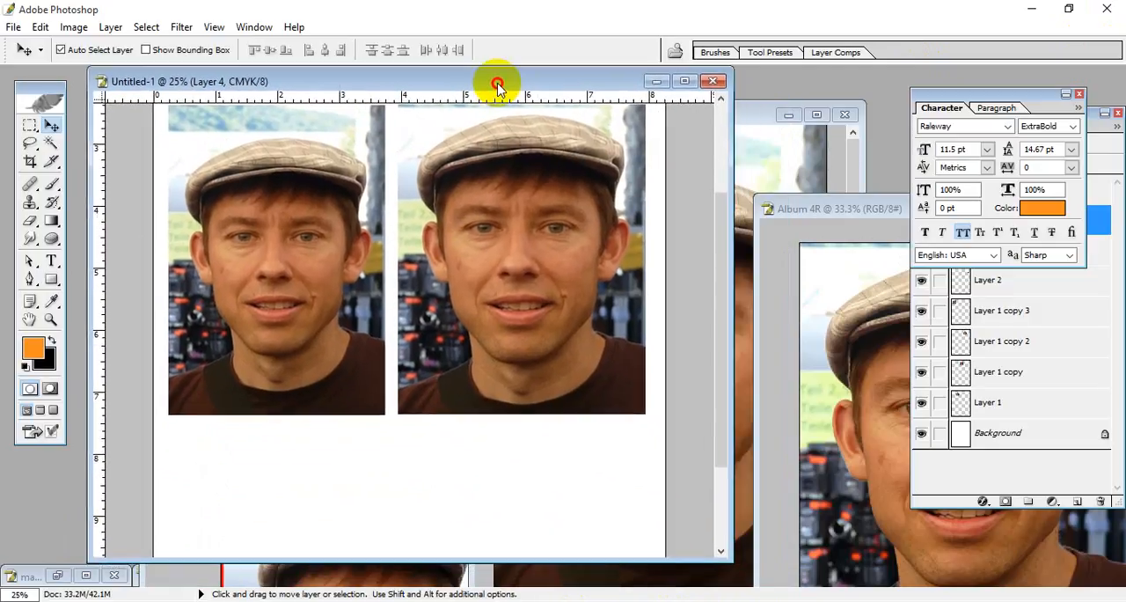
Step: Move the Album 3R and Album 4R document windows on top of the Untitled-1 window
click(750, 119)
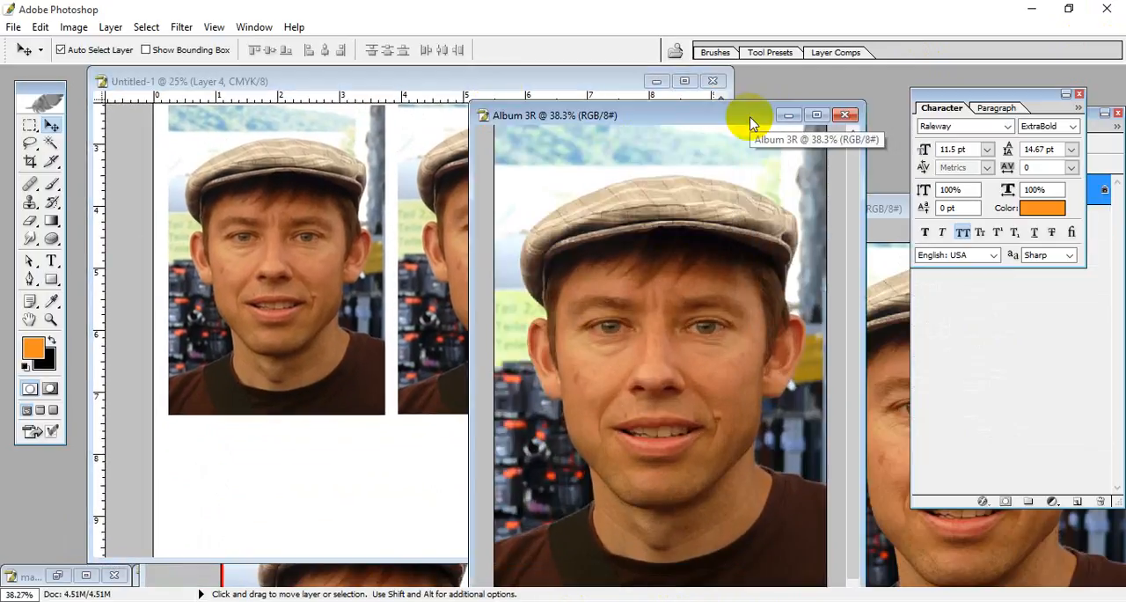
drag(751, 121, 494, 87)
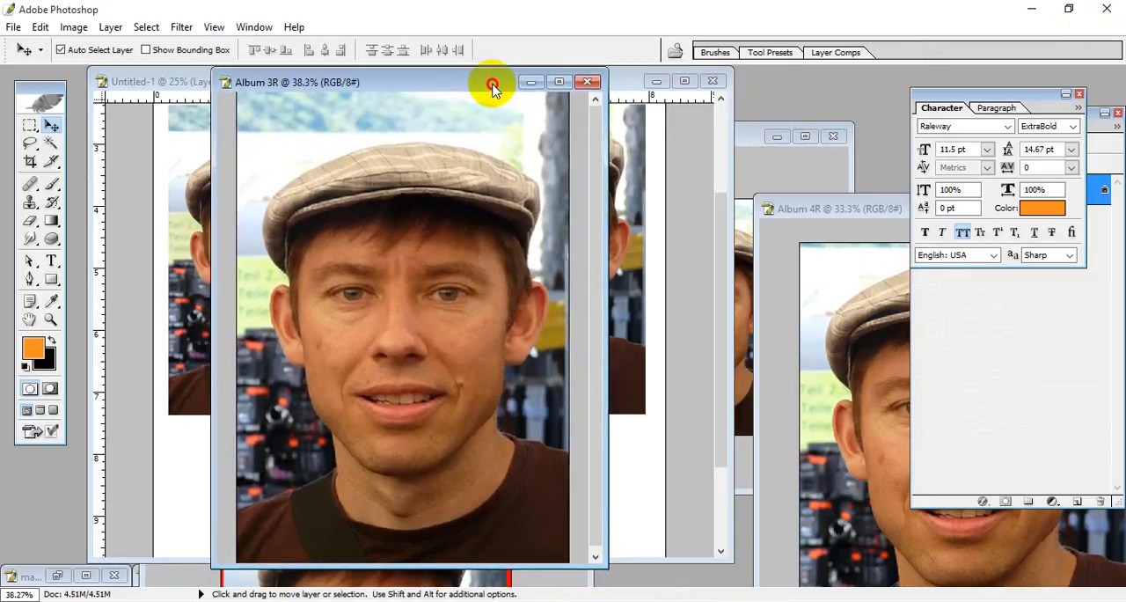
click(850, 99)
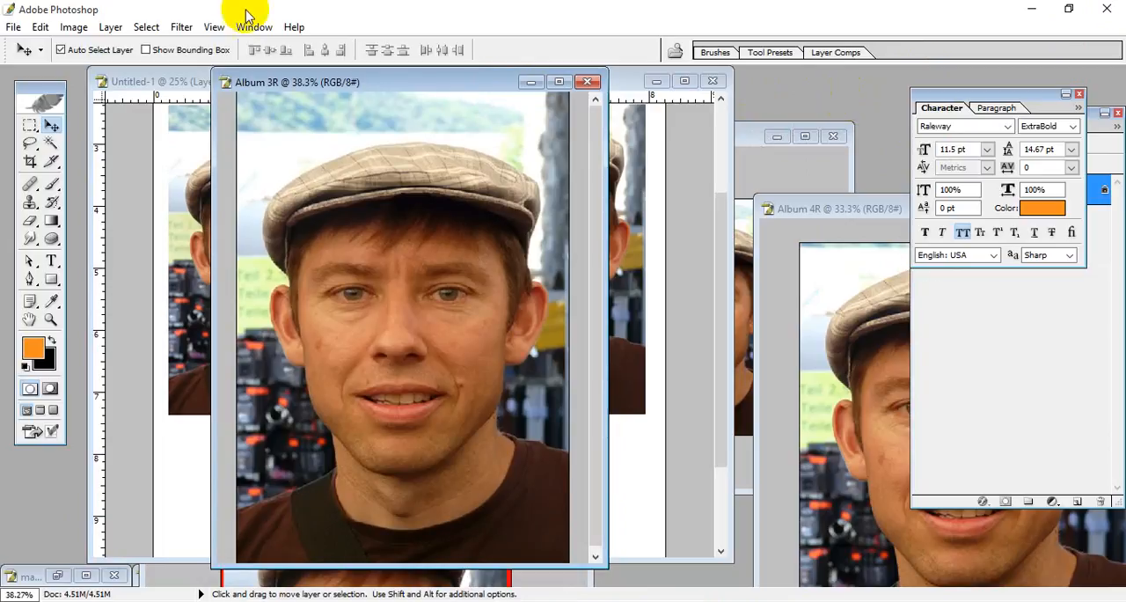
drag(350, 84, 402, 96)
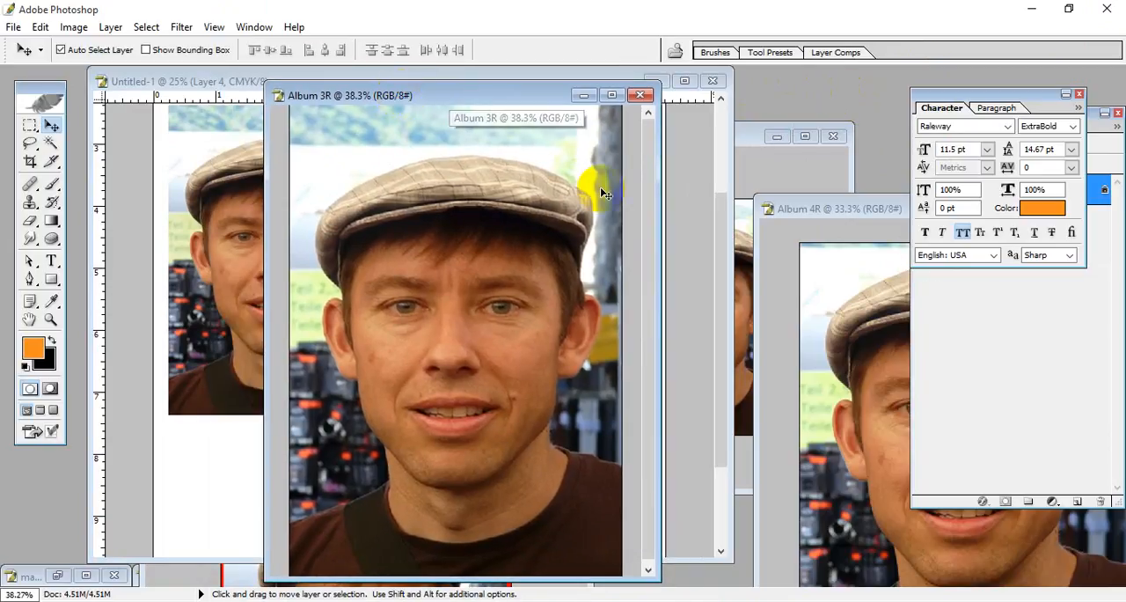
drag(838, 211, 374, 105)
Step: Open the suit file 01 from the Dress and Suit folder
double_click(884, 123)
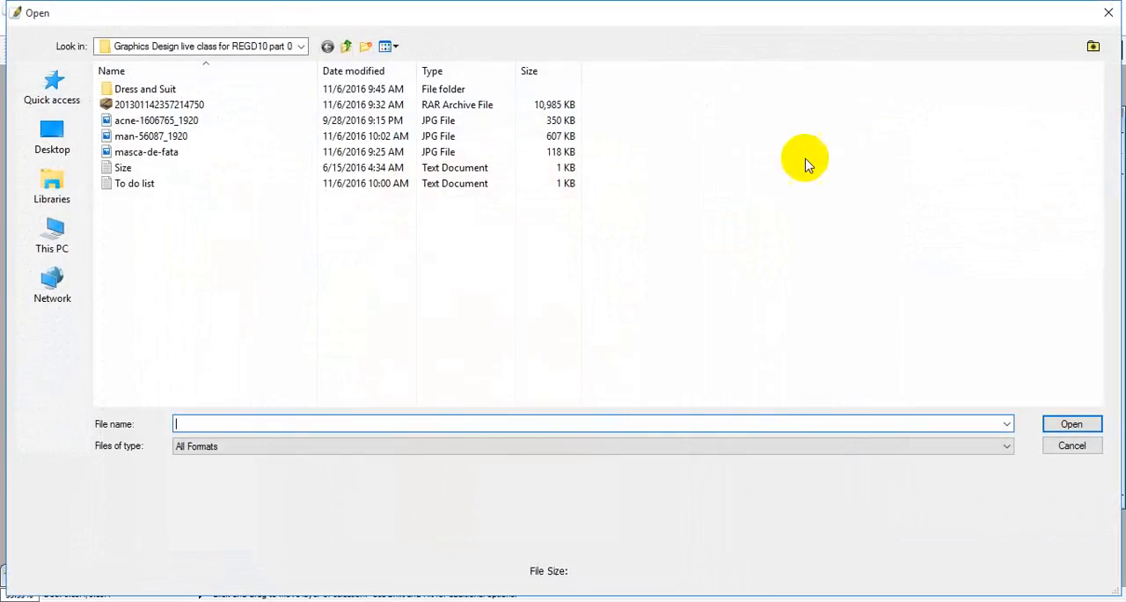
double_click(159, 83)
click(170, 103)
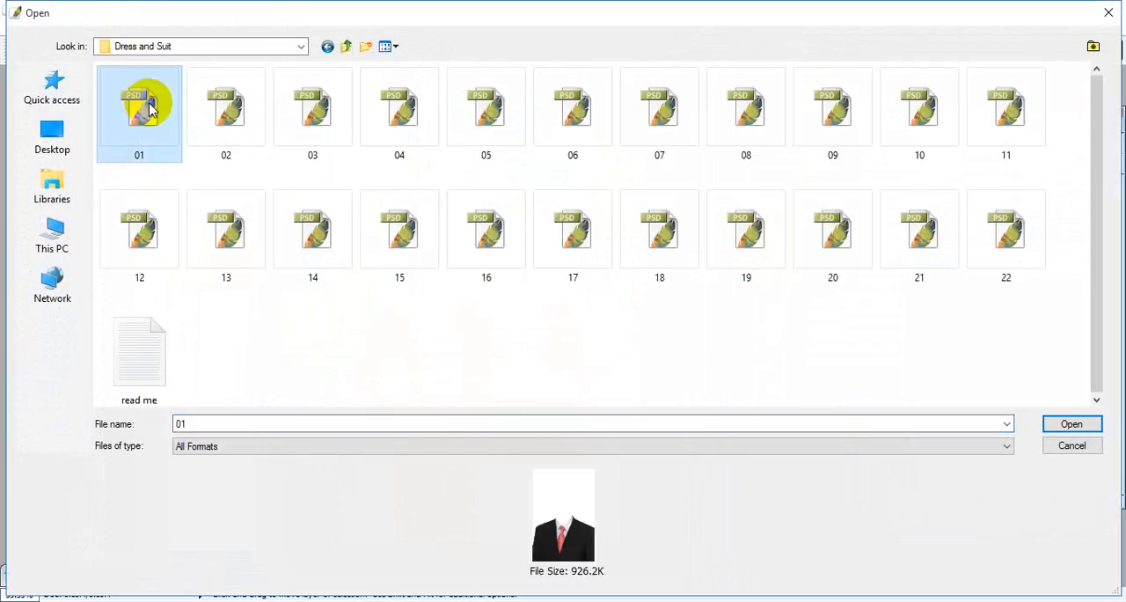
click(1070, 424)
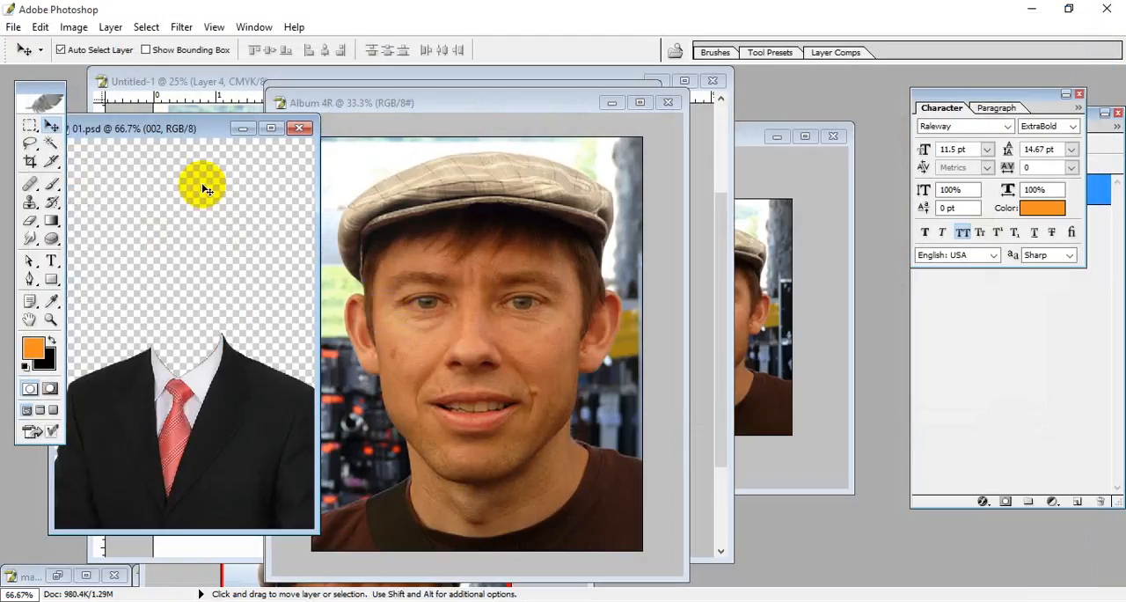
Step: Place the 01.psd window beside the Album 4R portrait and copy the suit layer into Album 4R
drag(174, 126, 628, 140)
click(437, 475)
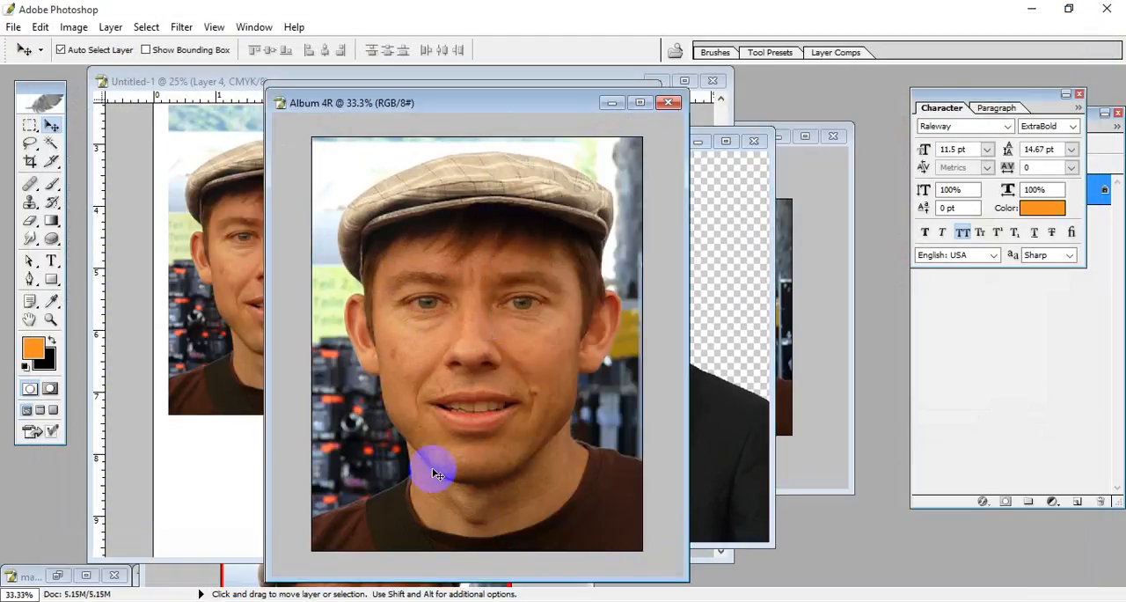
click(695, 369)
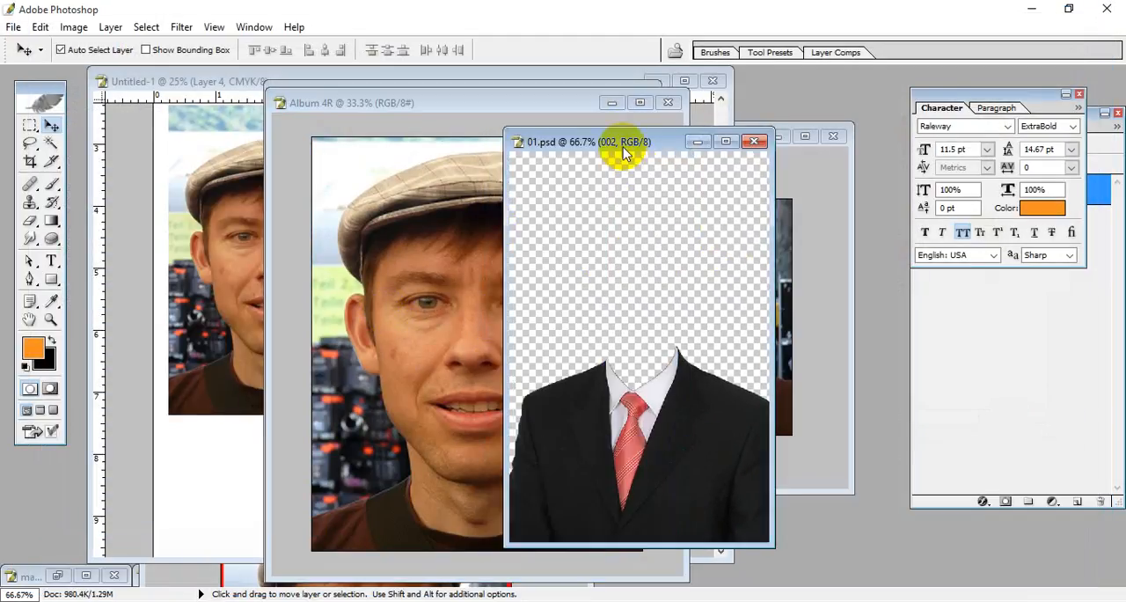
drag(623, 144, 789, 156)
drag(720, 466, 470, 433)
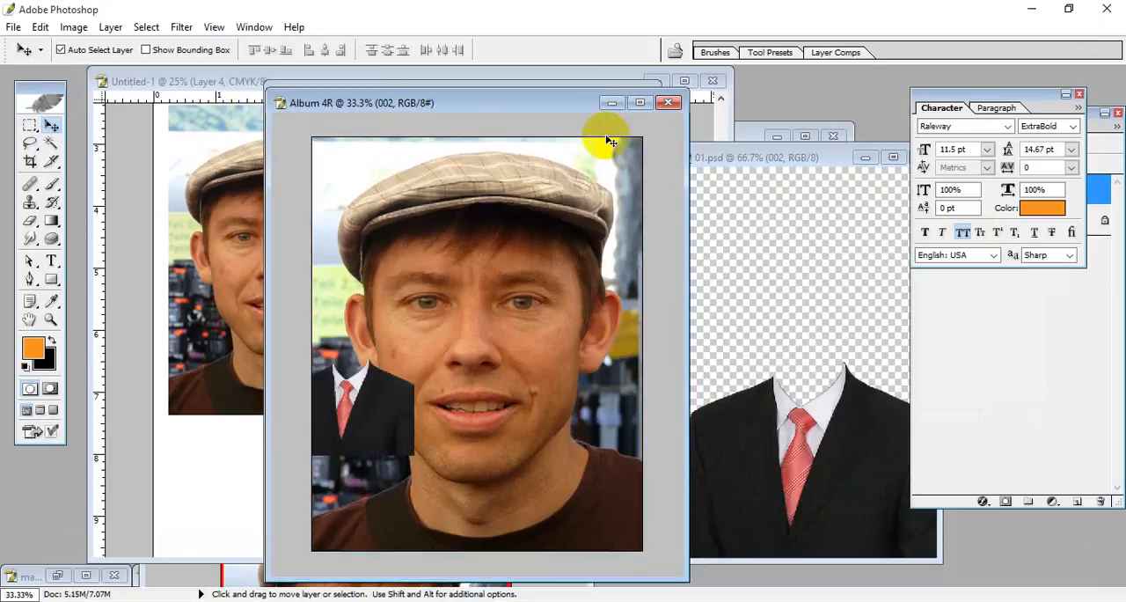
Step: Move the suit beneath the man's chin in Album 4R and stretch it with Free Transform to about 447.9% width and 190.5% height
click(640, 103)
drag(471, 397, 782, 470)
key(ctrl+t)
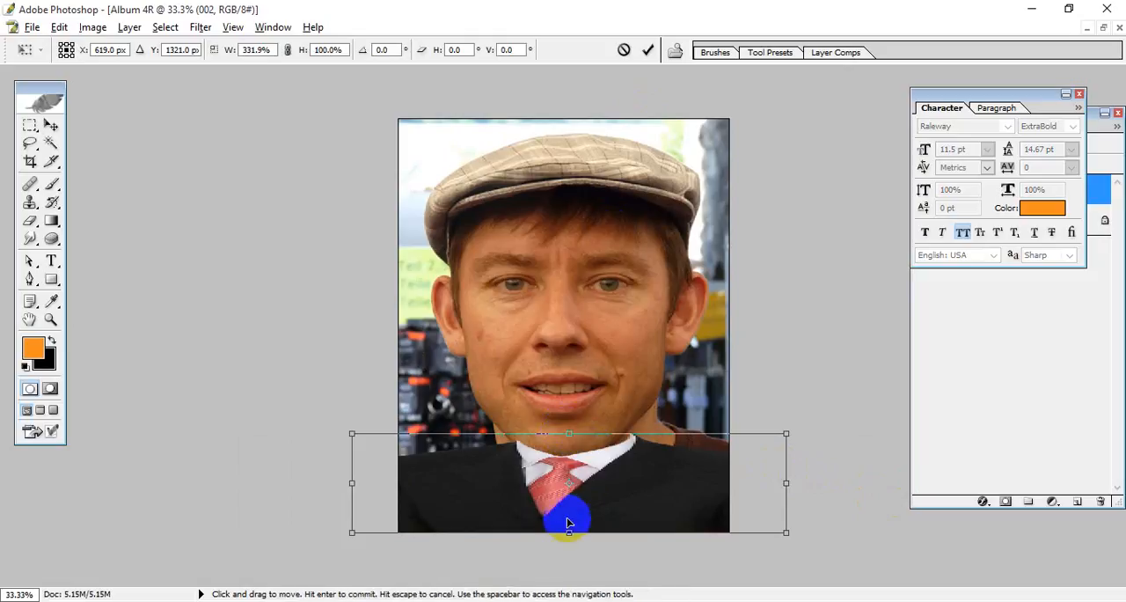
drag(571, 533, 573, 577)
drag(579, 468, 556, 524)
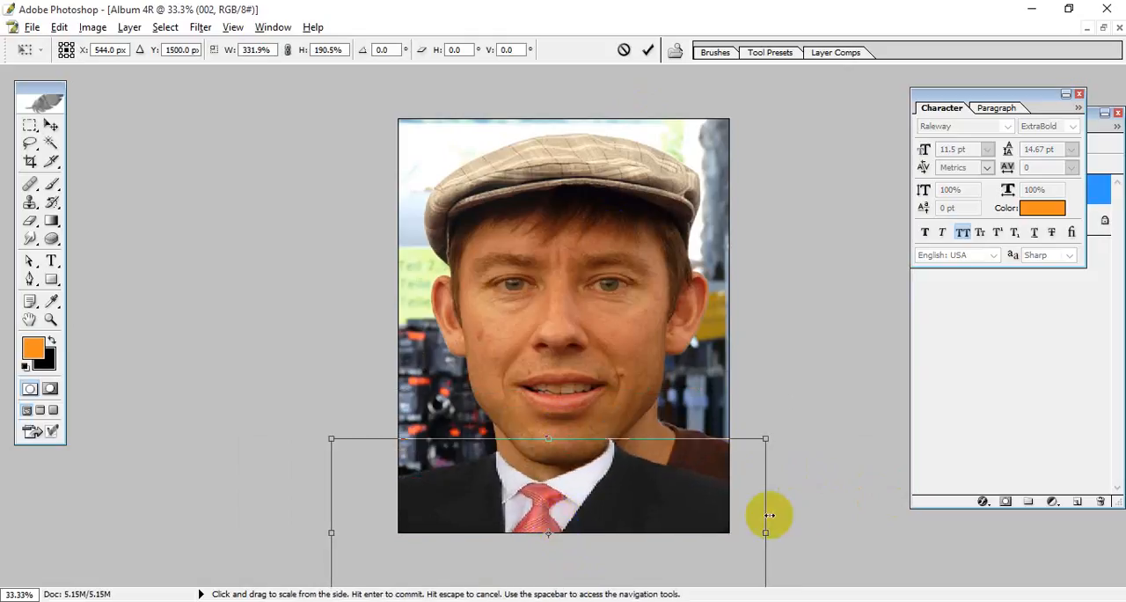
drag(769, 516, 845, 528)
mouse_move(666, 513)
mouse_down()
mouse_move(694, 510)
mouse_move(672, 512)
mouse_move(681, 520)
mouse_up()
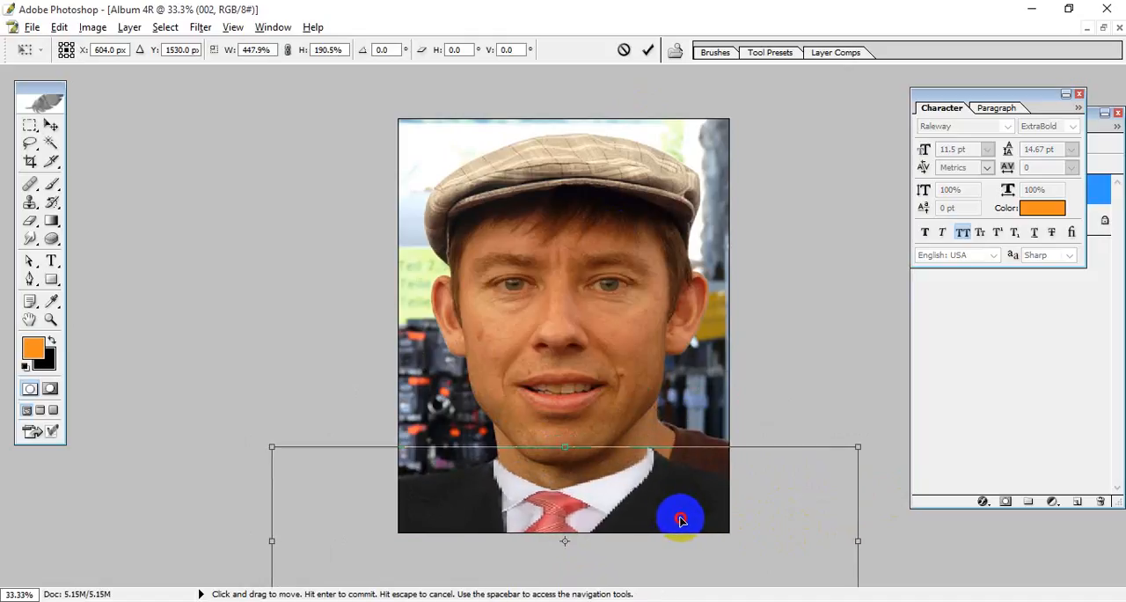
Step: Enlarge the suit with Free Transform to about 516.8% width and 328.1% height and position it beneath the man's chin
scroll(711, 494, up, 1)
scroll(712, 488, down, 2)
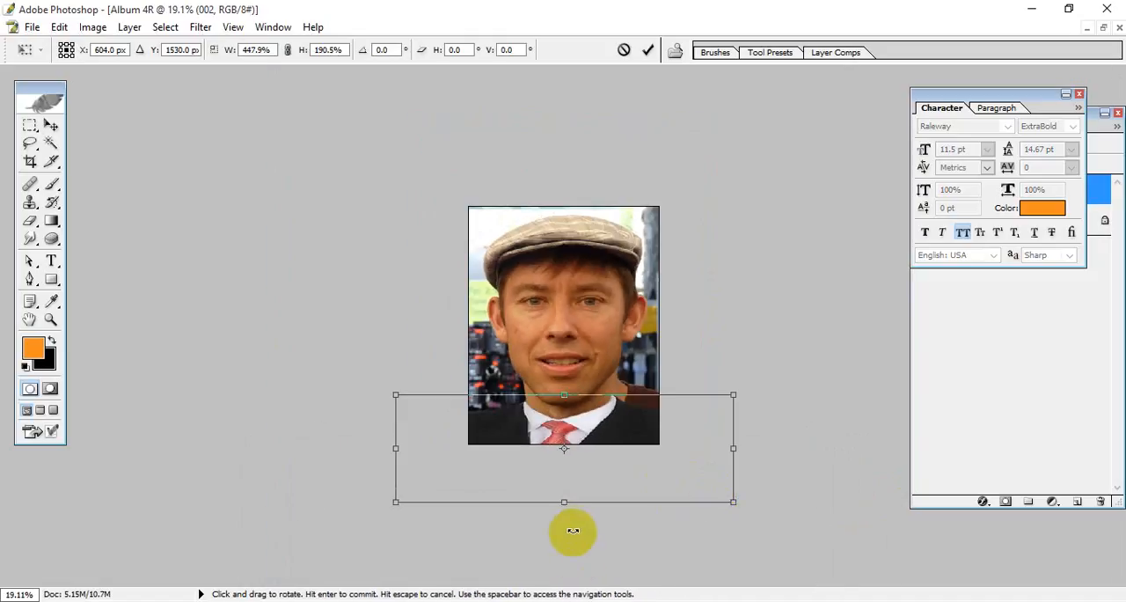
drag(564, 501, 572, 581)
drag(392, 314, 259, 272)
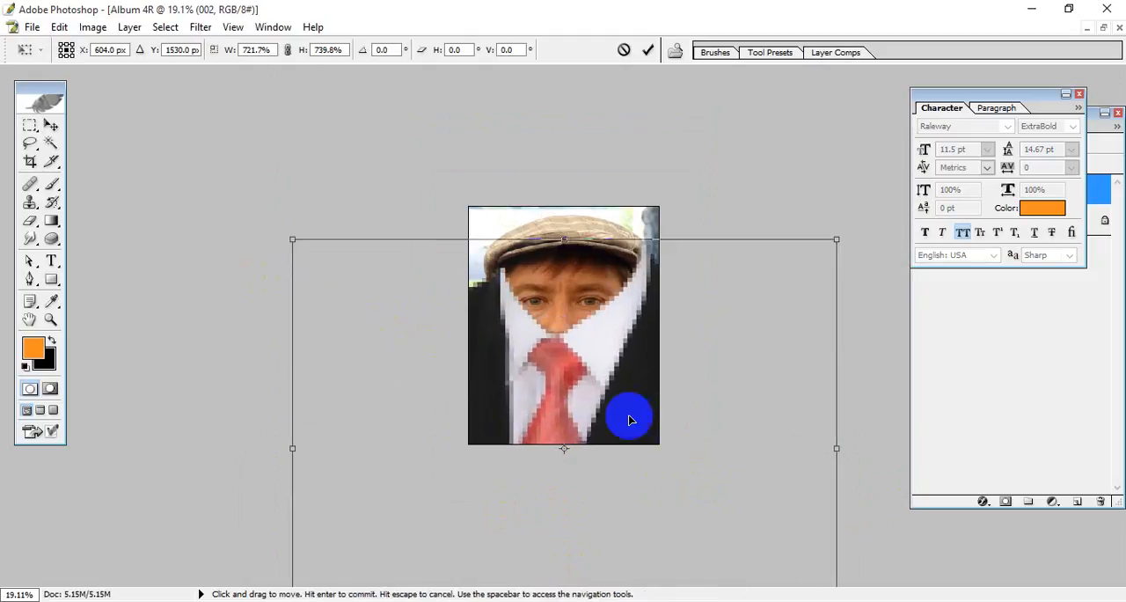
drag(629, 420, 621, 501)
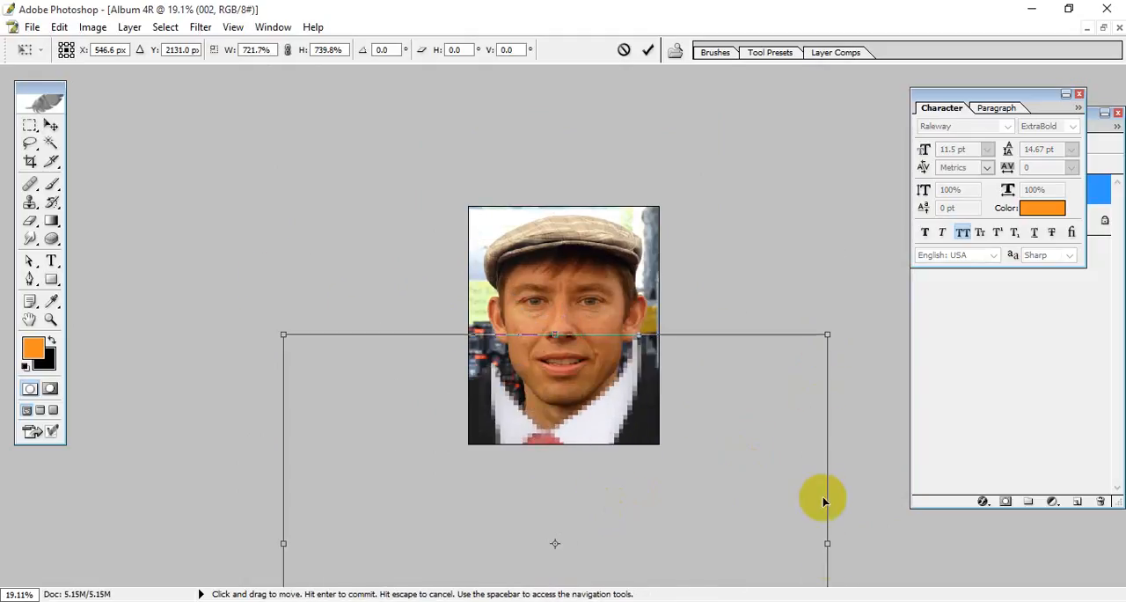
drag(827, 334, 859, 372)
drag(727, 502, 728, 359)
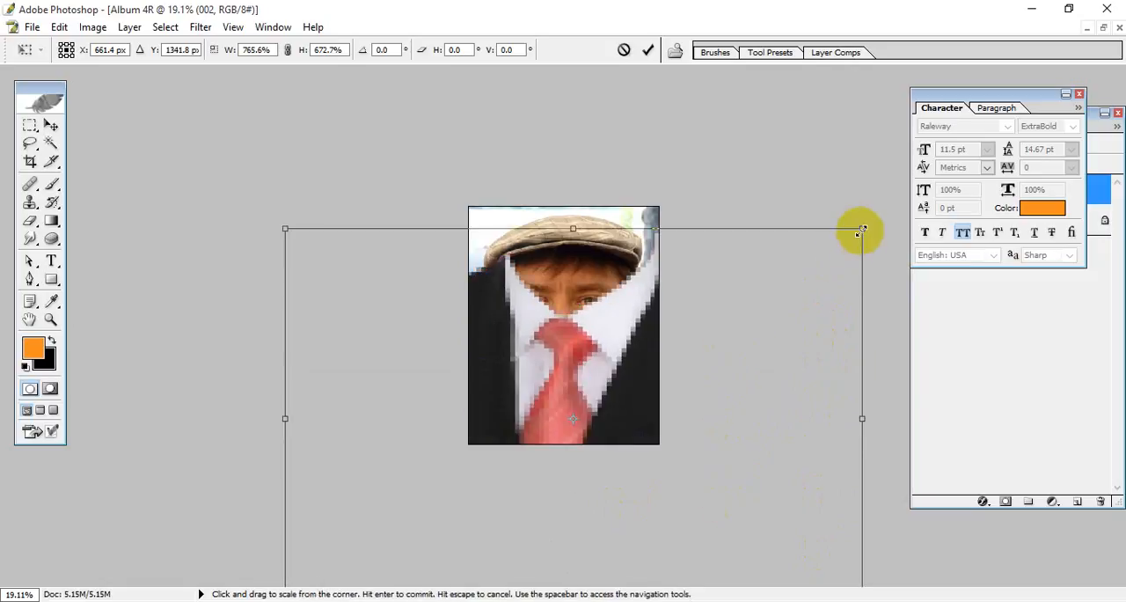
drag(857, 226, 675, 423)
drag(611, 548, 701, 513)
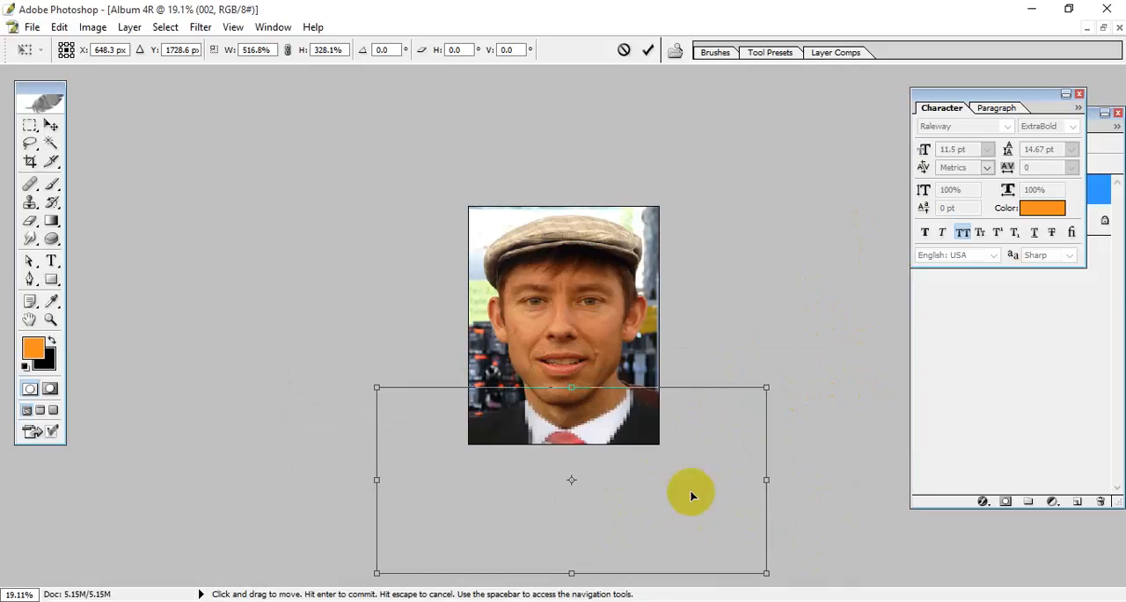
Step: Rotate the suit about -6.6°, shift it slightly toward the collar line of the neck, and apply the transform
drag(789, 569, 807, 543)
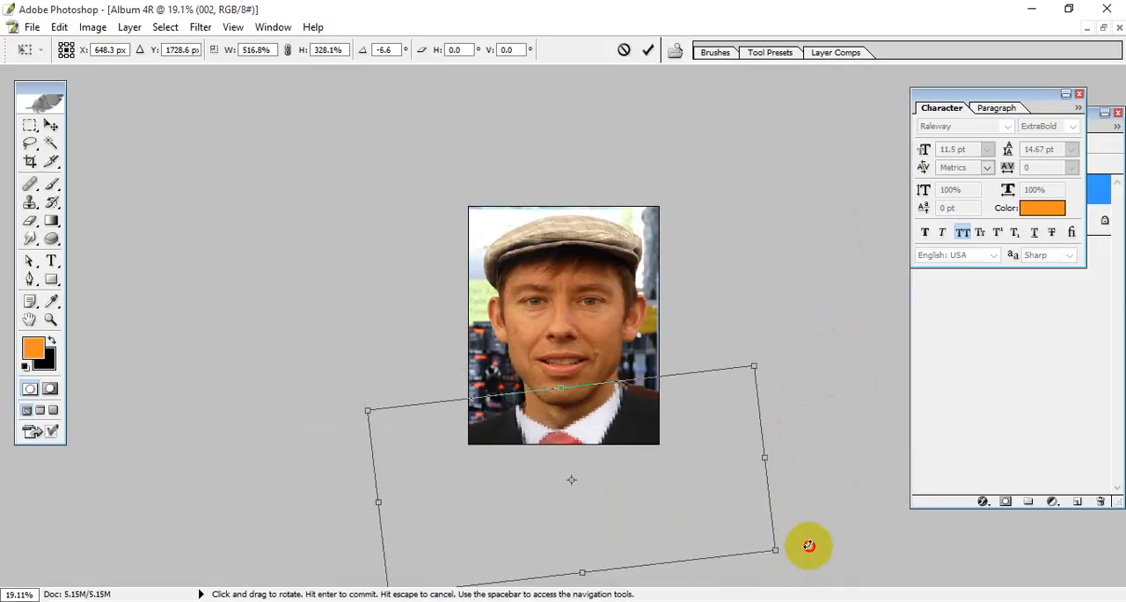
drag(683, 521, 689, 518)
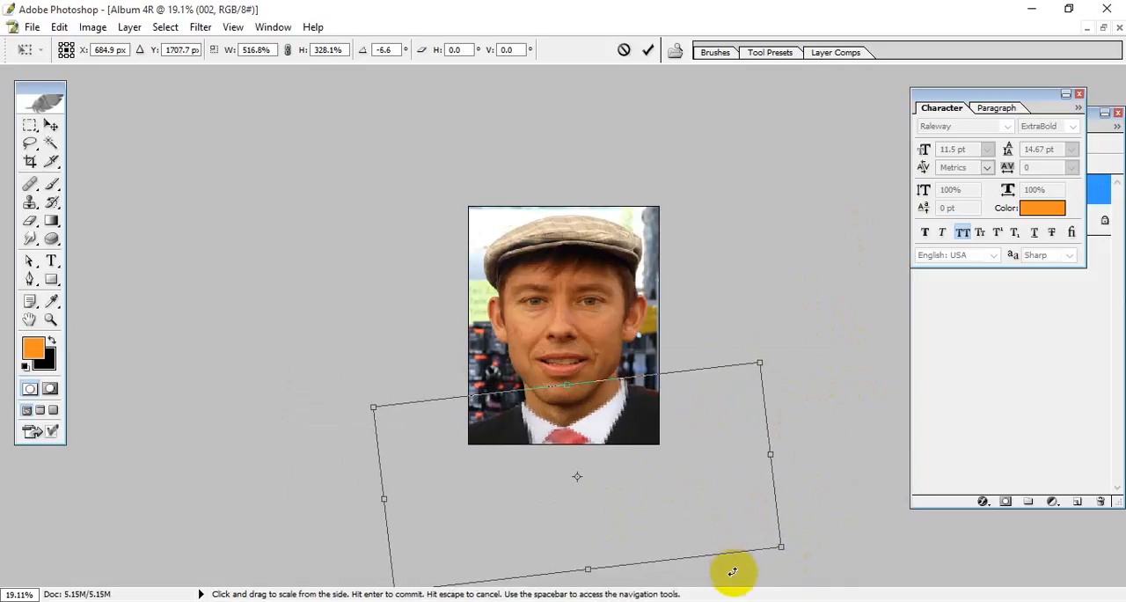
key(Return)
Step: Free Transform the suit again, moving it down to about Y 1770.6 px and rotating it about 2.3°, and apply it
key(ctrl+0)
scroll(700, 512, up, 3)
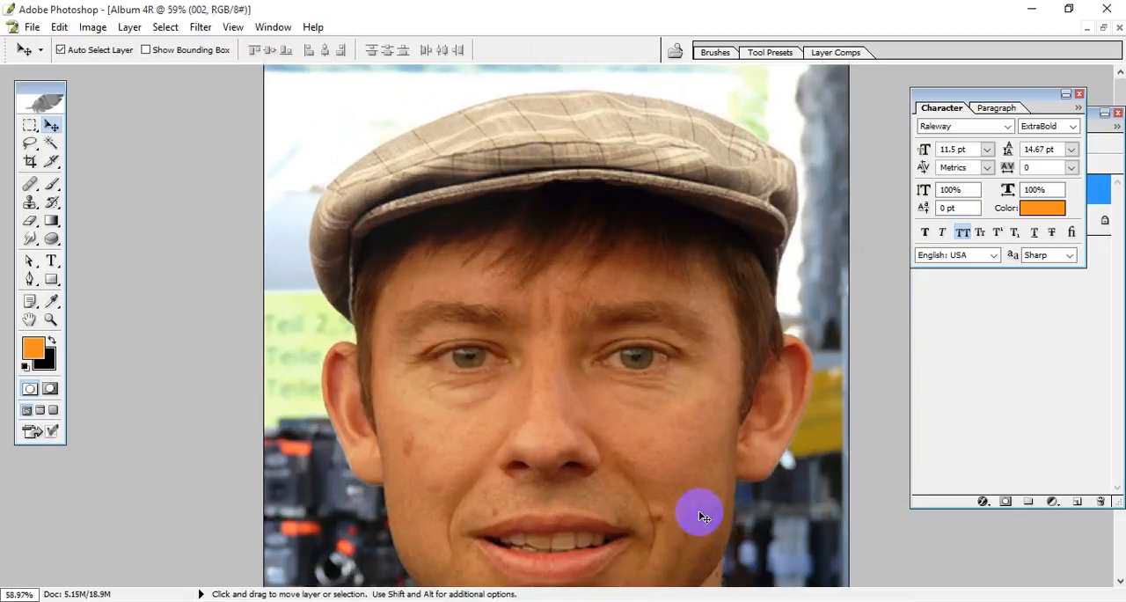
drag(681, 545, 603, 2)
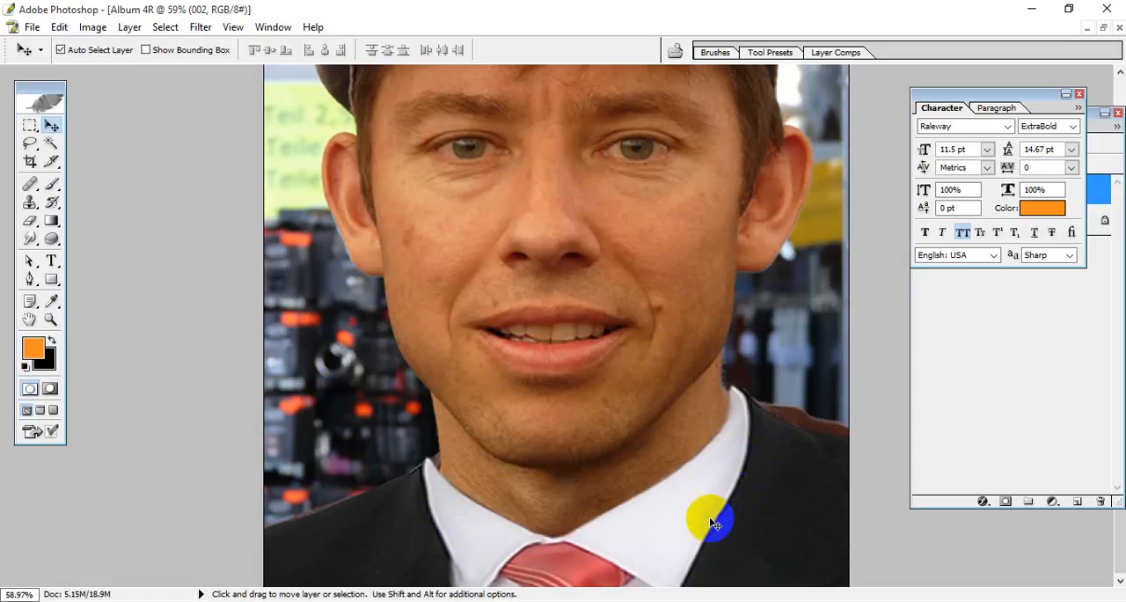
key(ctrl+t)
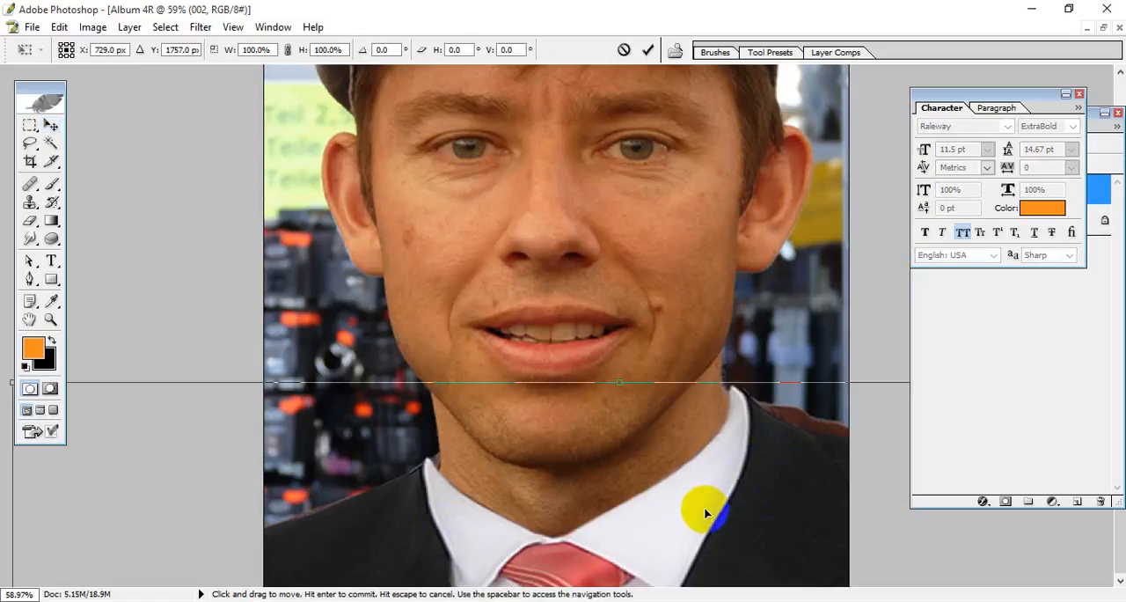
mouse_move(719, 516)
mouse_down()
mouse_move(726, 537)
mouse_move(719, 522)
mouse_up()
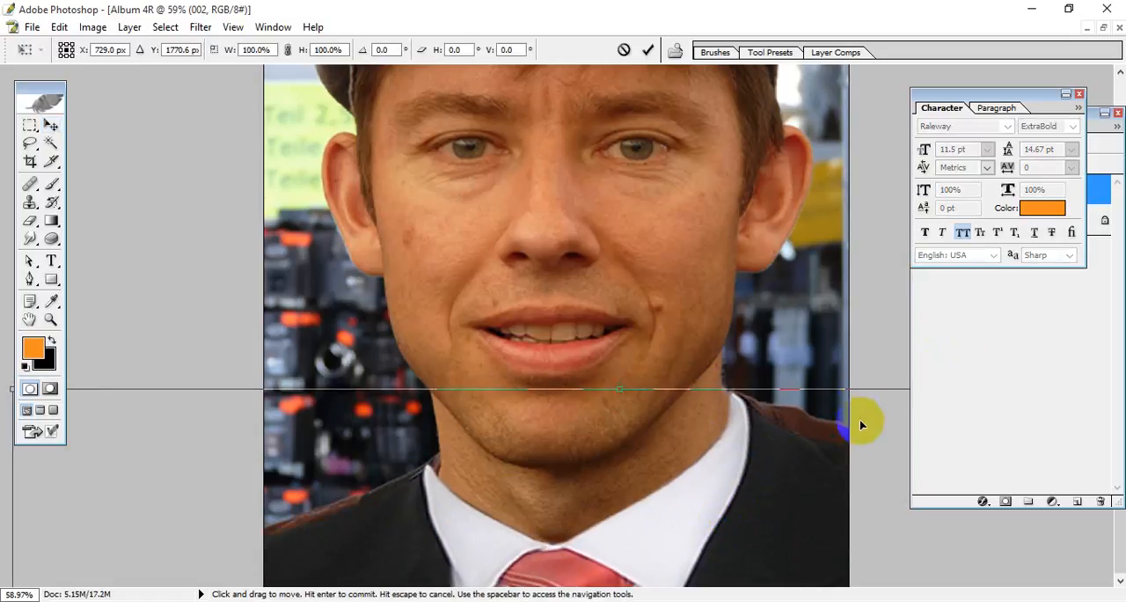
key(ctrl+minus)
key(ctrl+minus)
key(ctrl+minus)
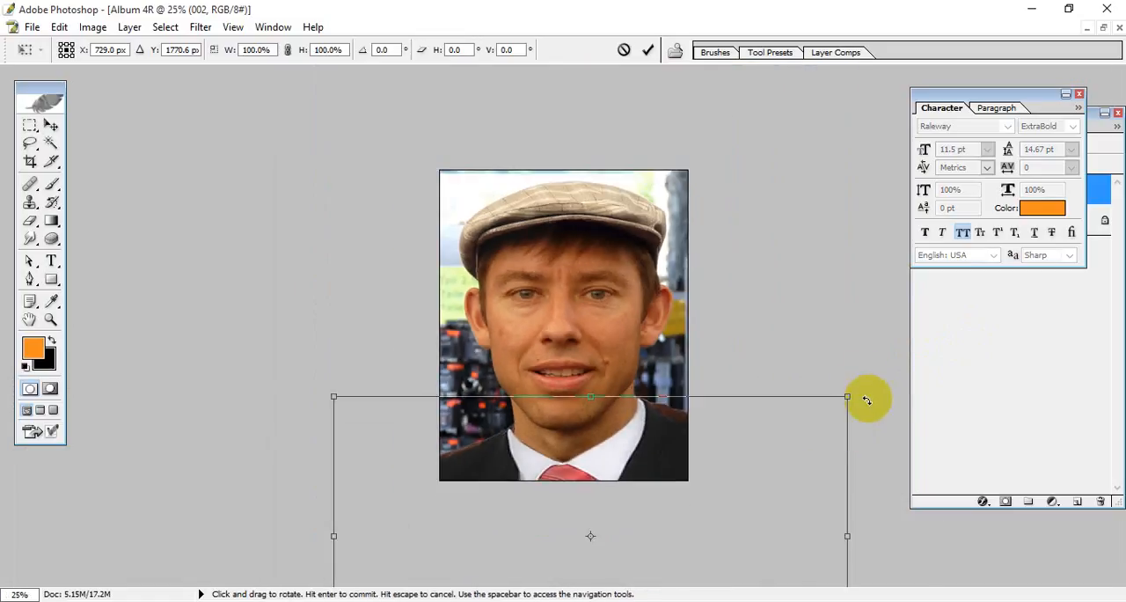
drag(867, 401, 835, 404)
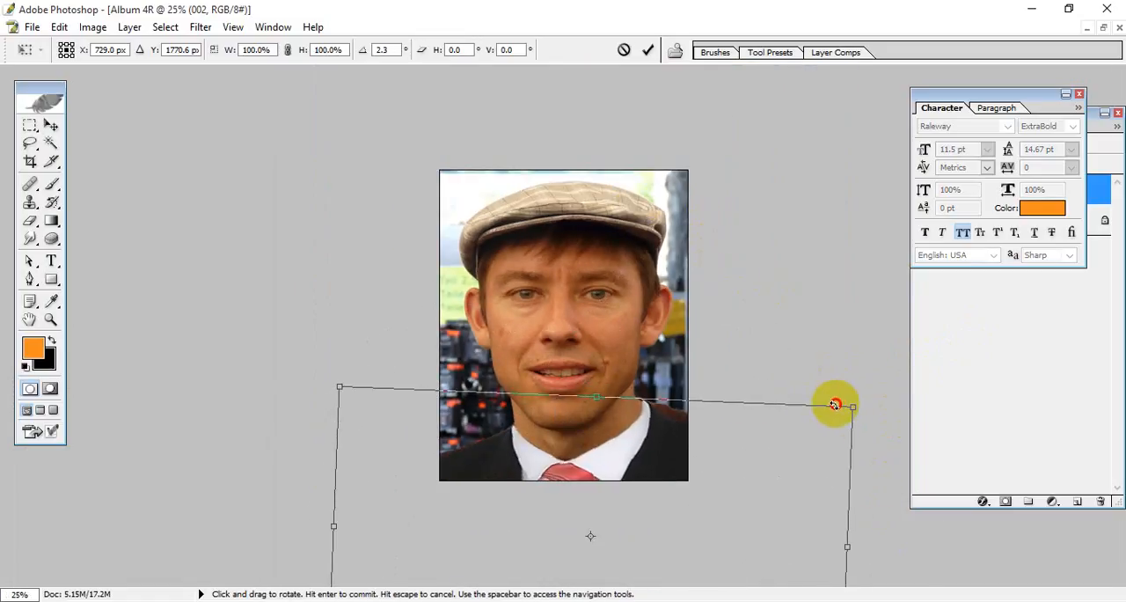
key(Return)
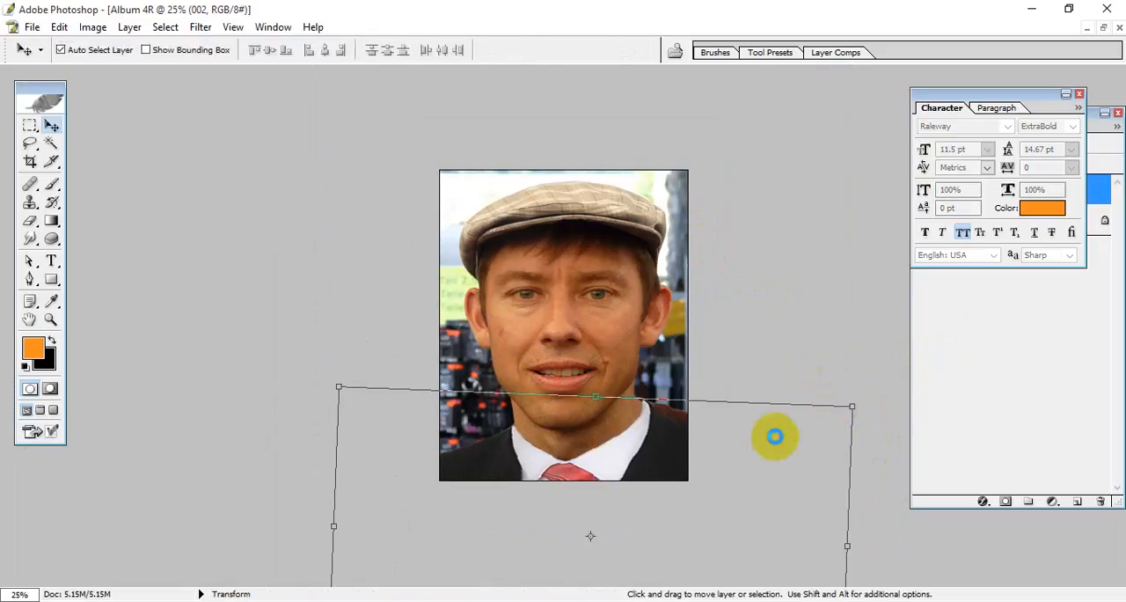
Step: Start another Free Transform on the suit, rotating it about -0.2° and moving it to about X 718 px, Y 1741.5 px
scroll(642, 451, up, 2)
scroll(712, 498, down, 2)
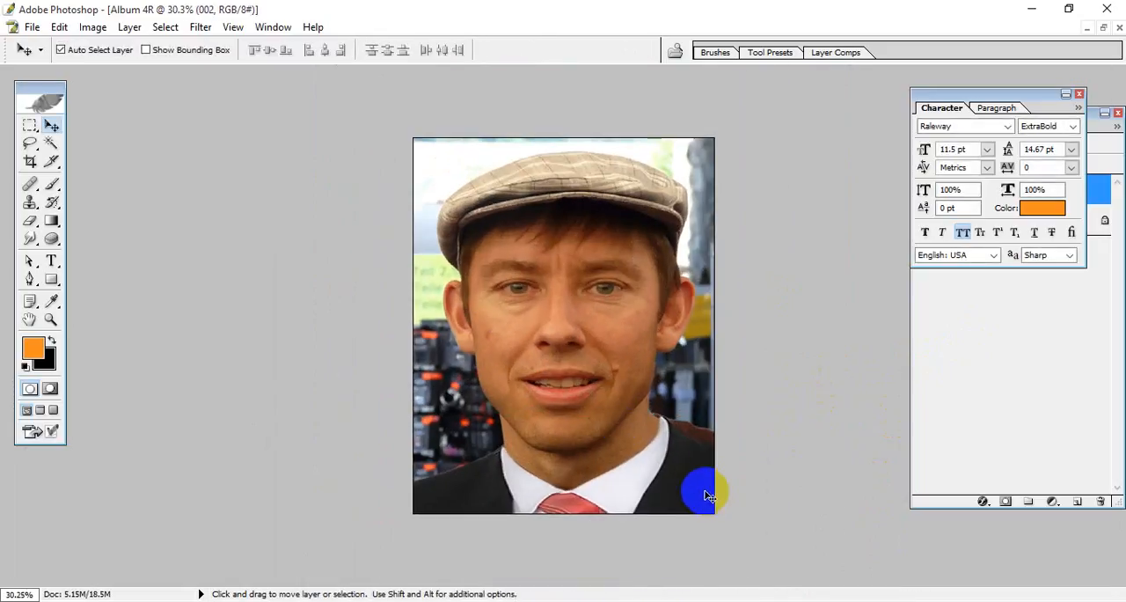
key(ctrl+t)
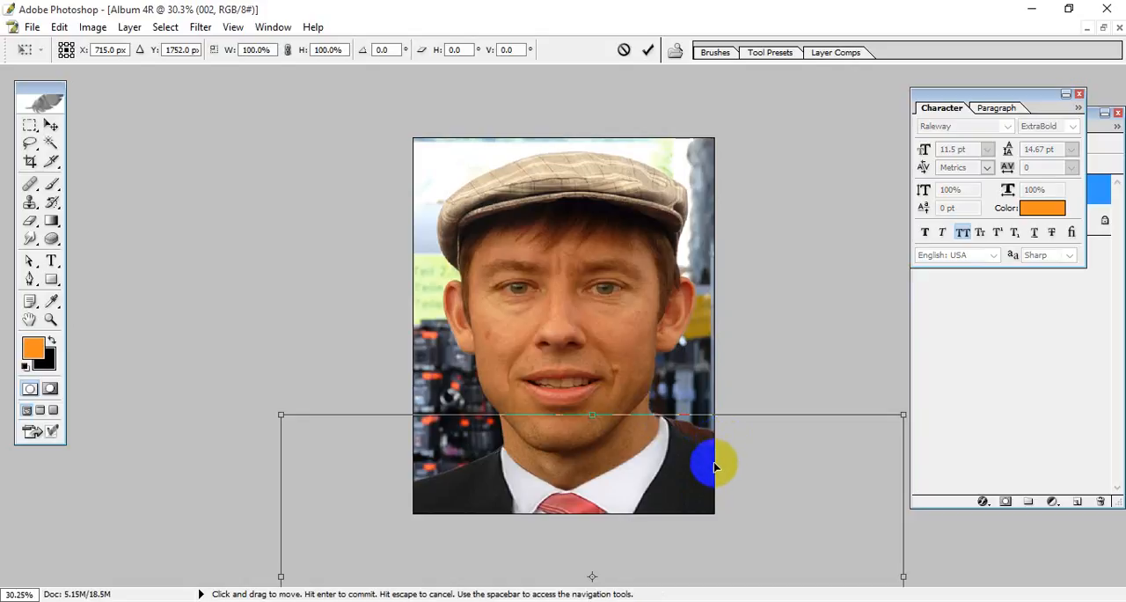
scroll(712, 462, up, 1)
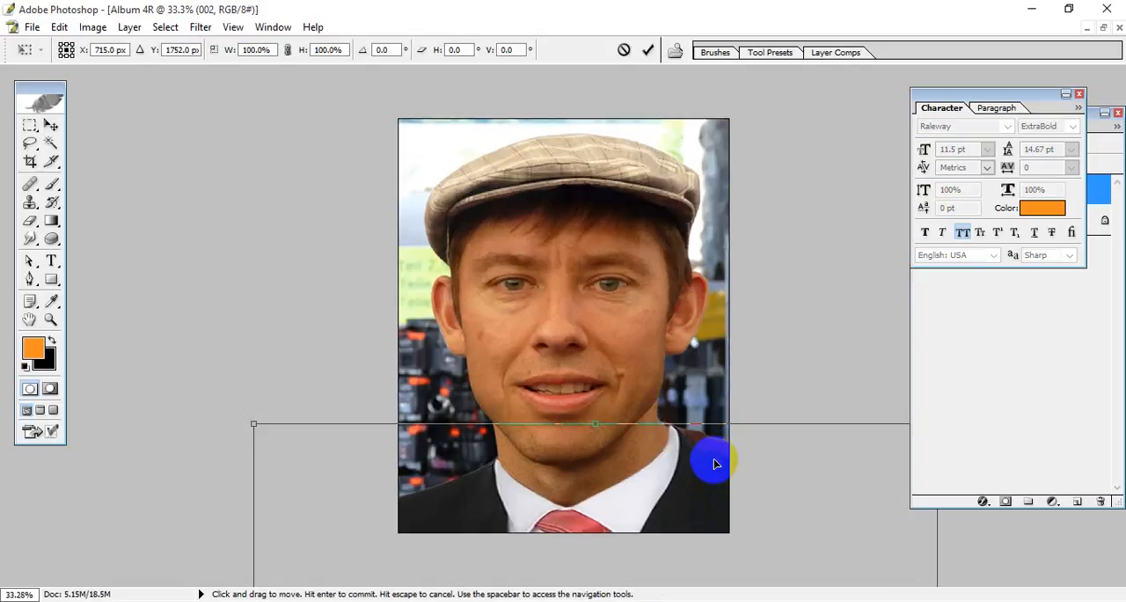
scroll(735, 502, up, 1)
right_click(717, 506)
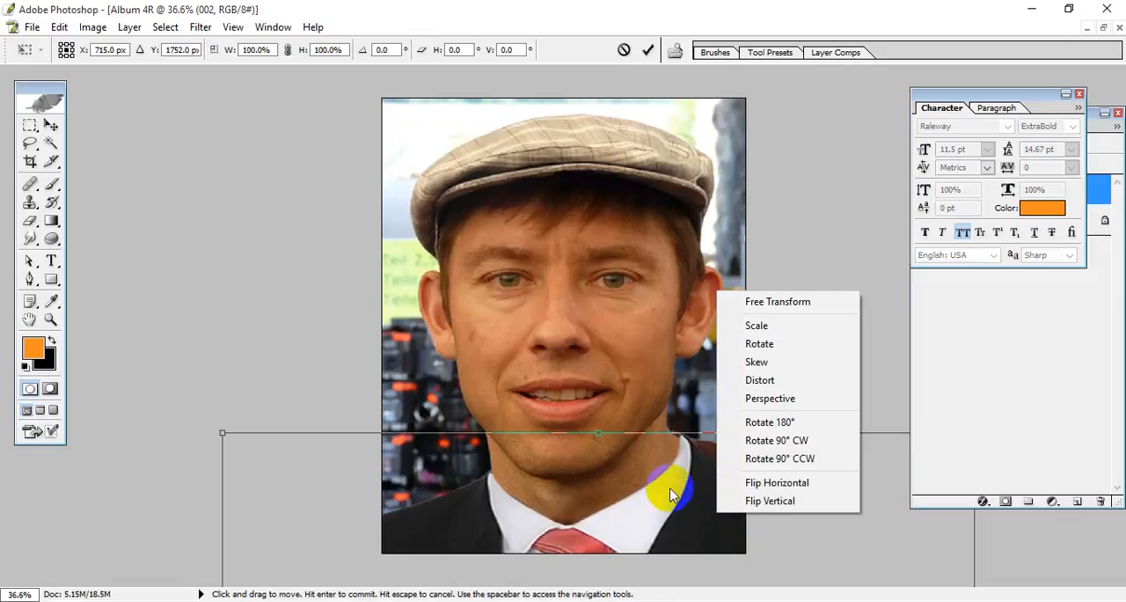
click(677, 524)
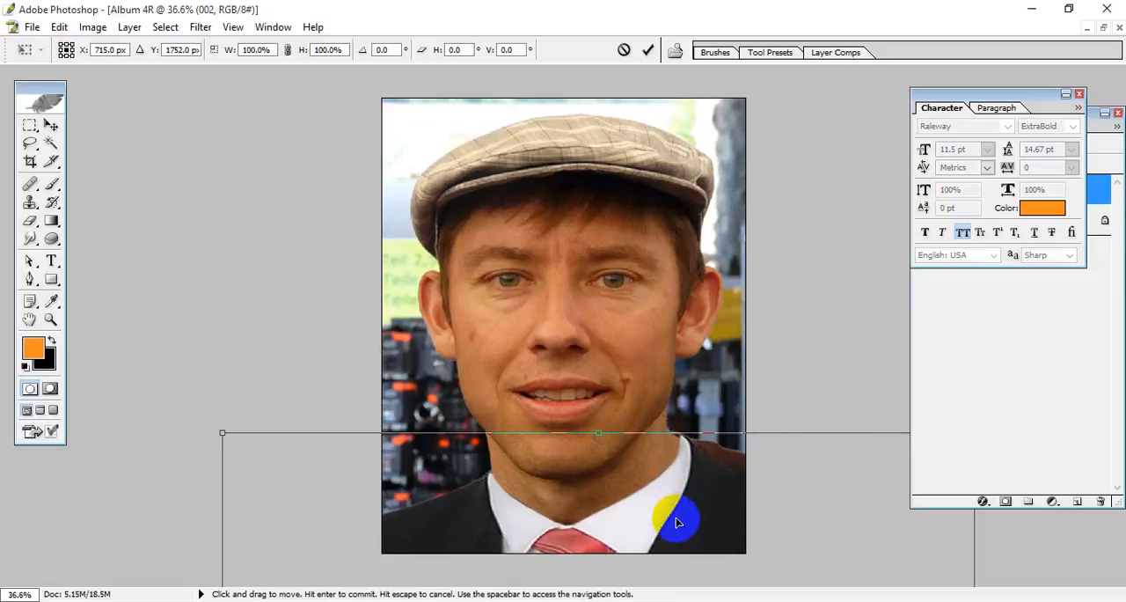
key(ctrl+plus)
key(ctrl+plus)
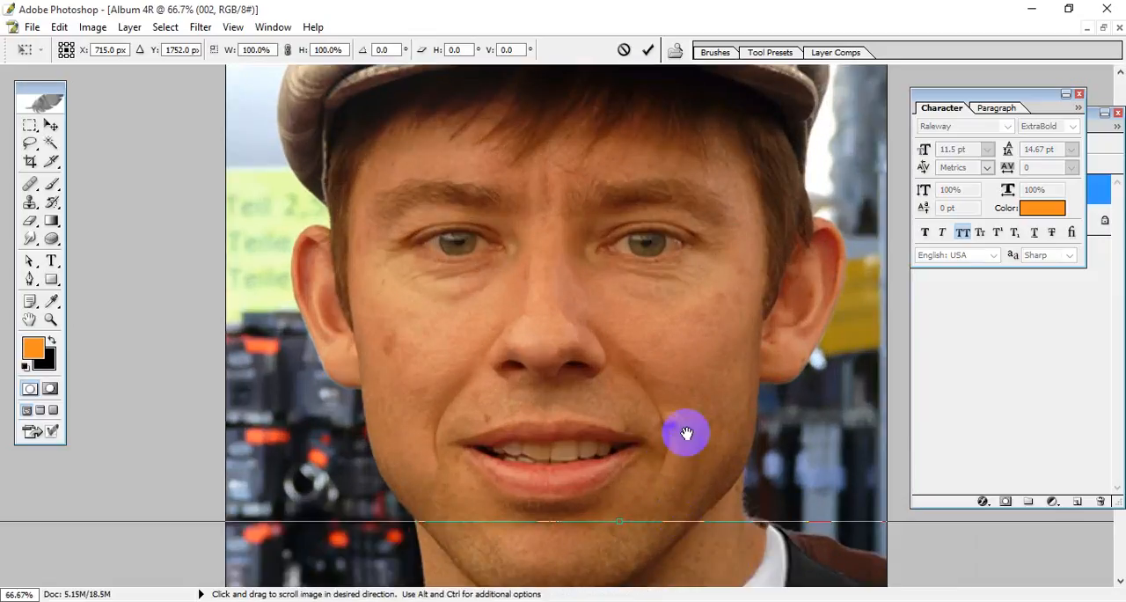
drag(684, 432, 584, 267)
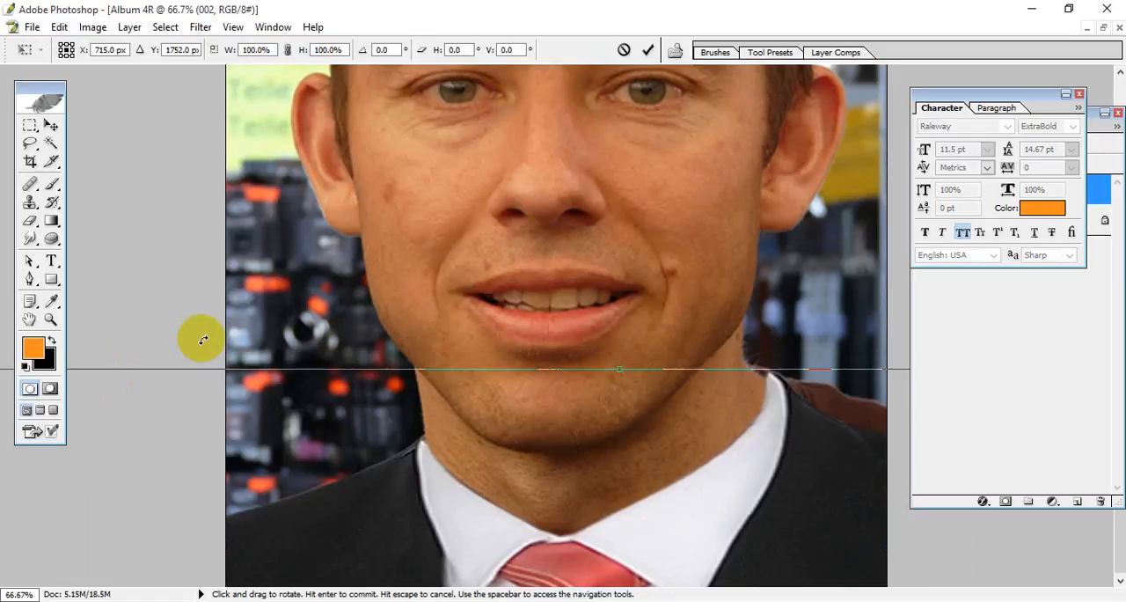
drag(201, 337, 197, 340)
mouse_move(684, 525)
mouse_down()
mouse_move(674, 517)
mouse_move(684, 520)
mouse_up()
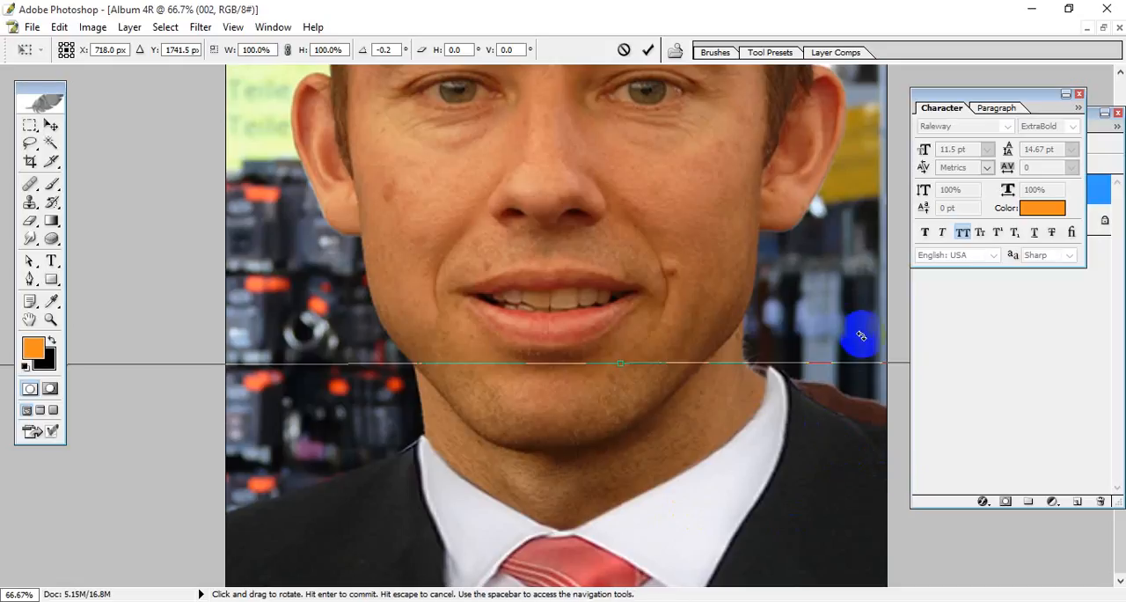
Step: Set the suit's rotation to about -1.5°, nudge it up against the neck, and apply the transform
key(ctrl+minus)
key(ctrl+minus)
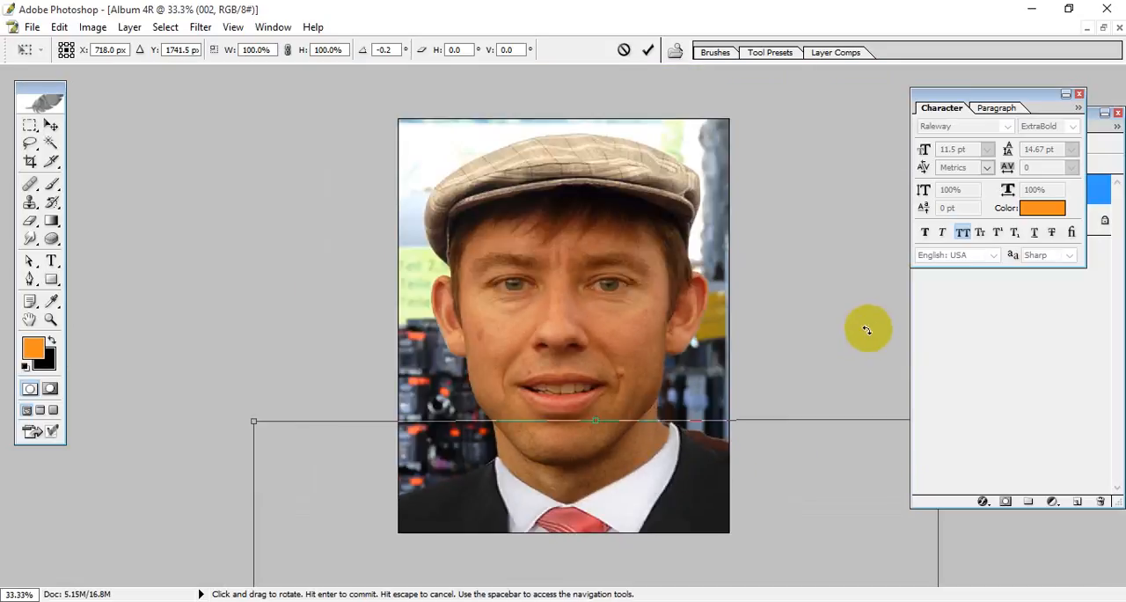
drag(867, 327, 866, 321)
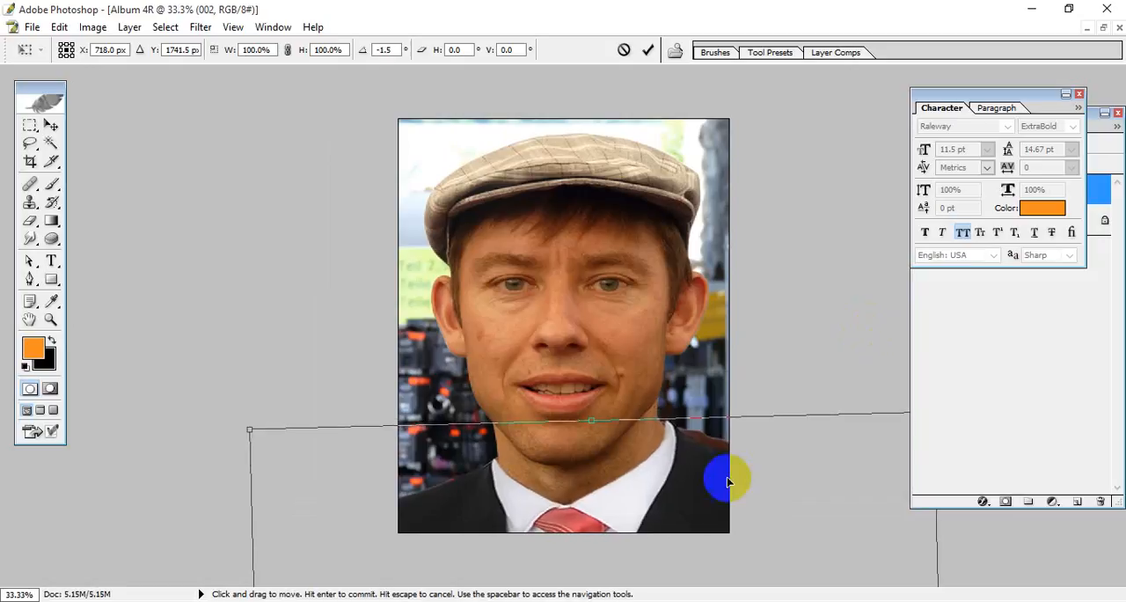
drag(685, 502, 688, 502)
key(Return)
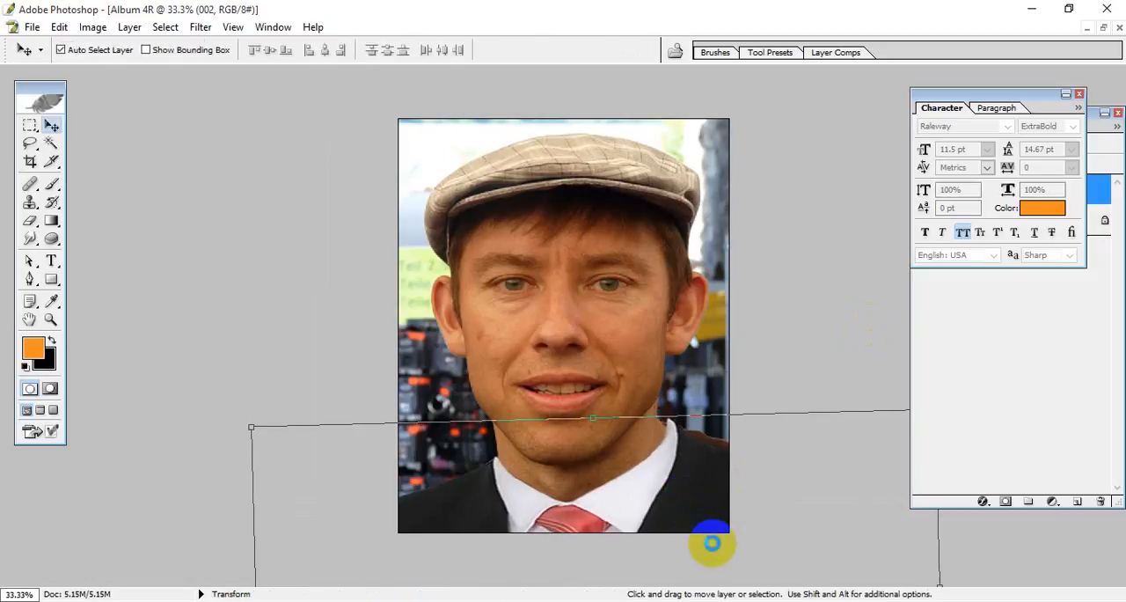
Step: Using the Smudge tool at 37% strength, smooth the pointed collar tip on the right side of the man's neck
scroll(751, 518, up, 4)
scroll(751, 519, down, 4)
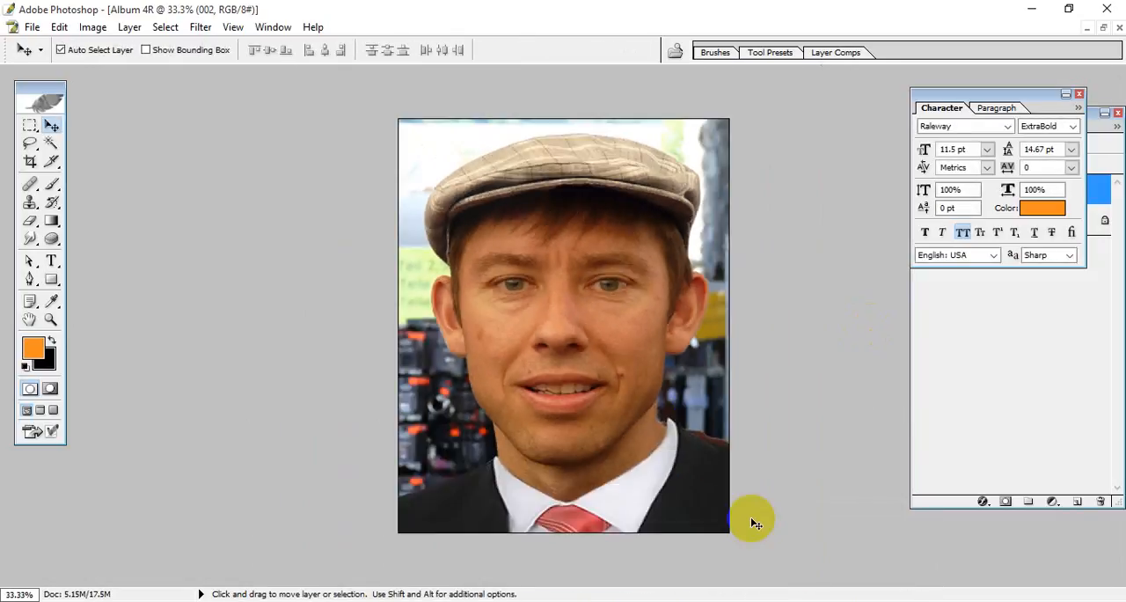
scroll(753, 520, up, 5)
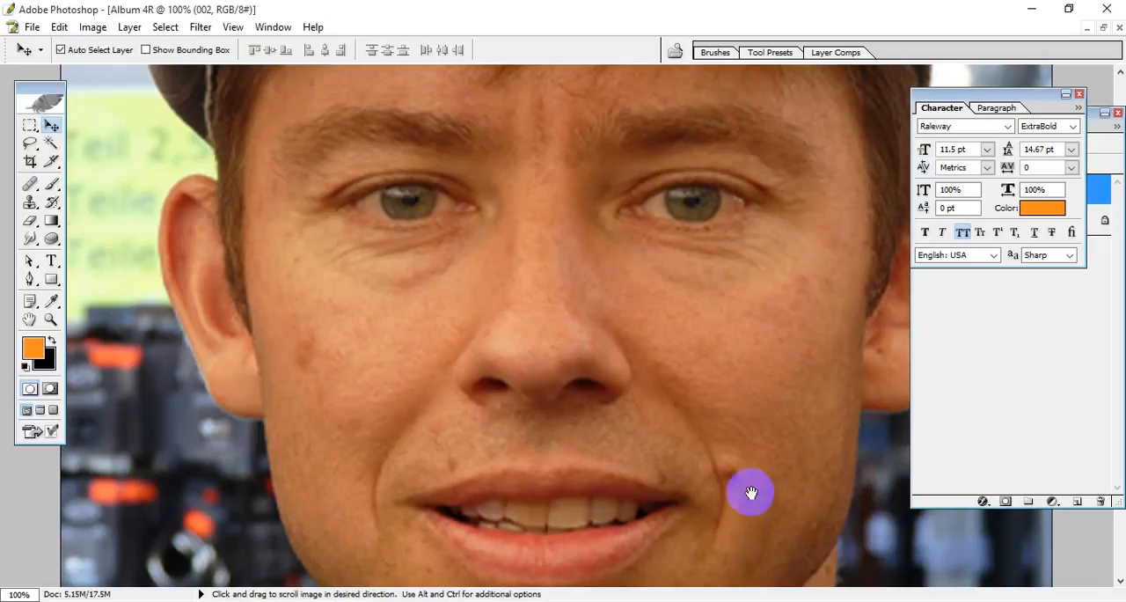
drag(748, 493, 233, 103)
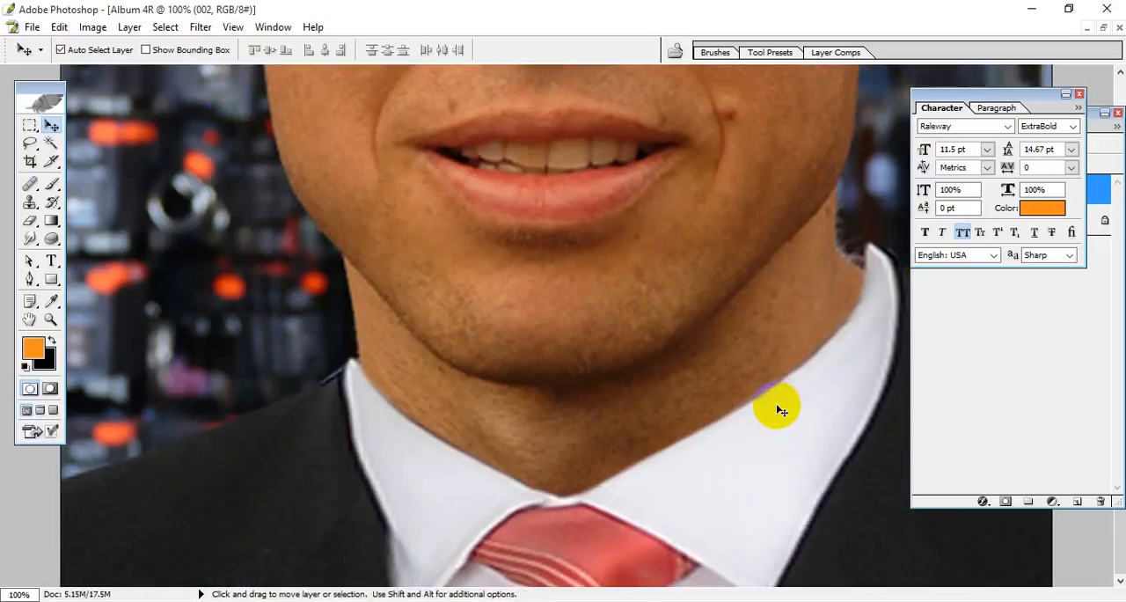
click(29, 239)
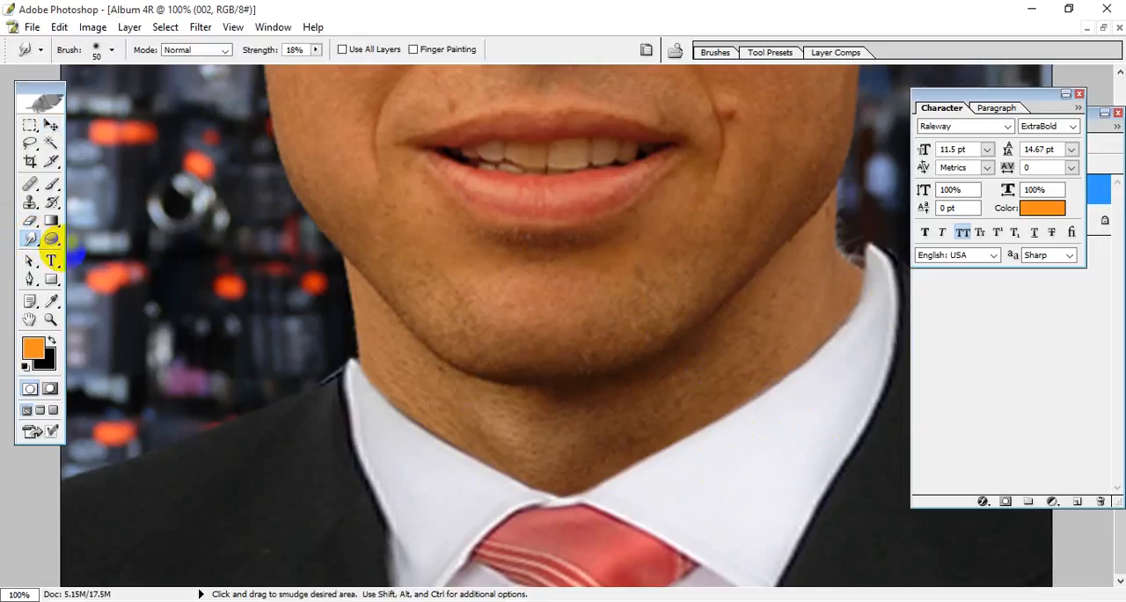
drag(842, 255, 880, 250)
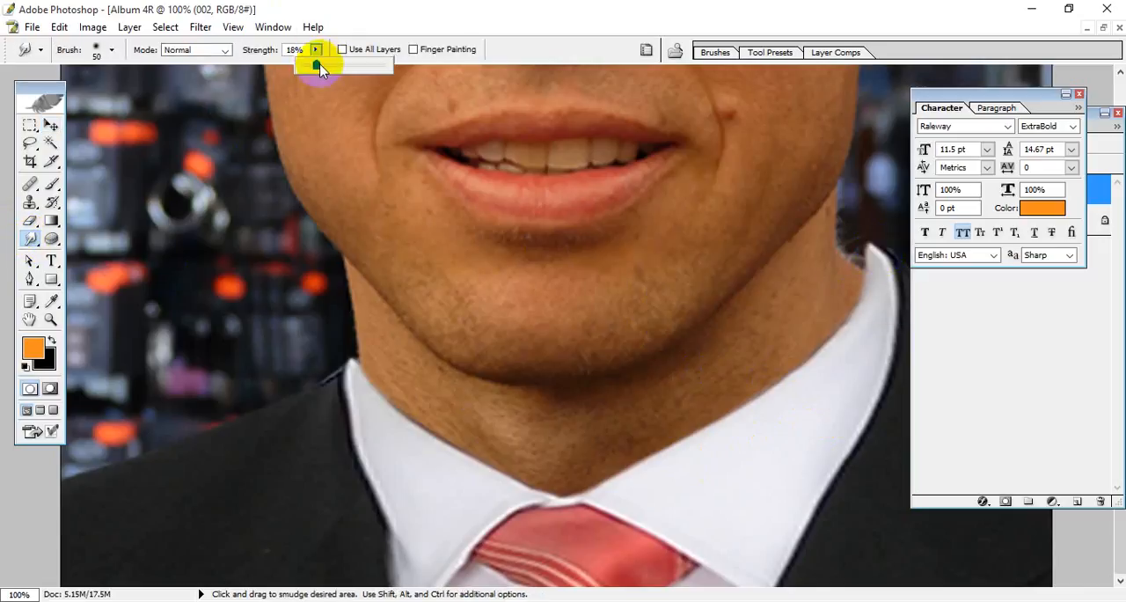
click(872, 249)
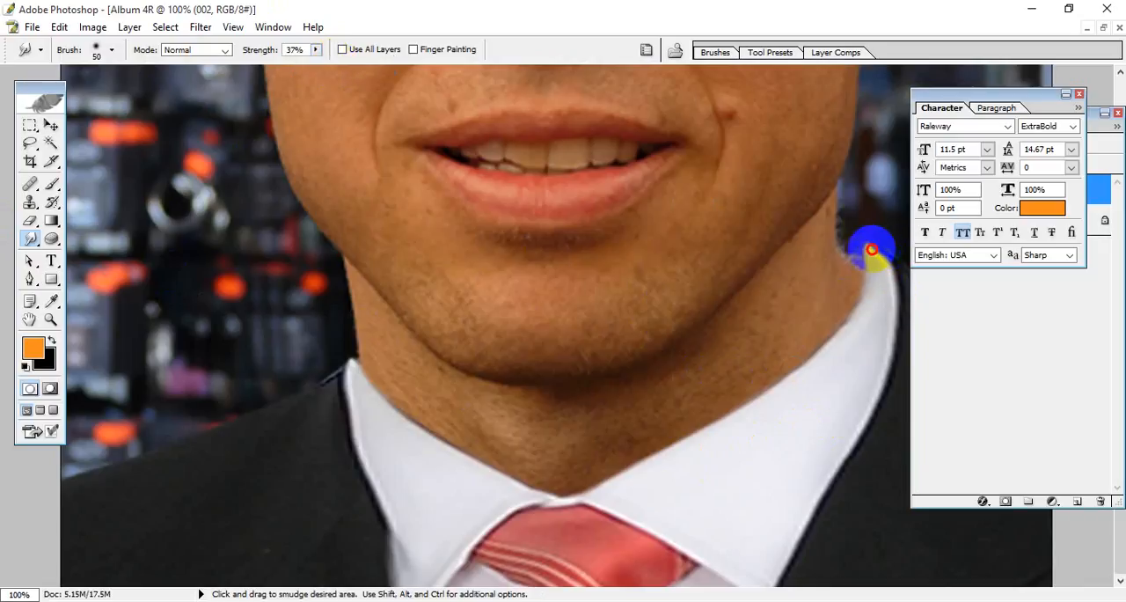
drag(883, 252, 865, 256)
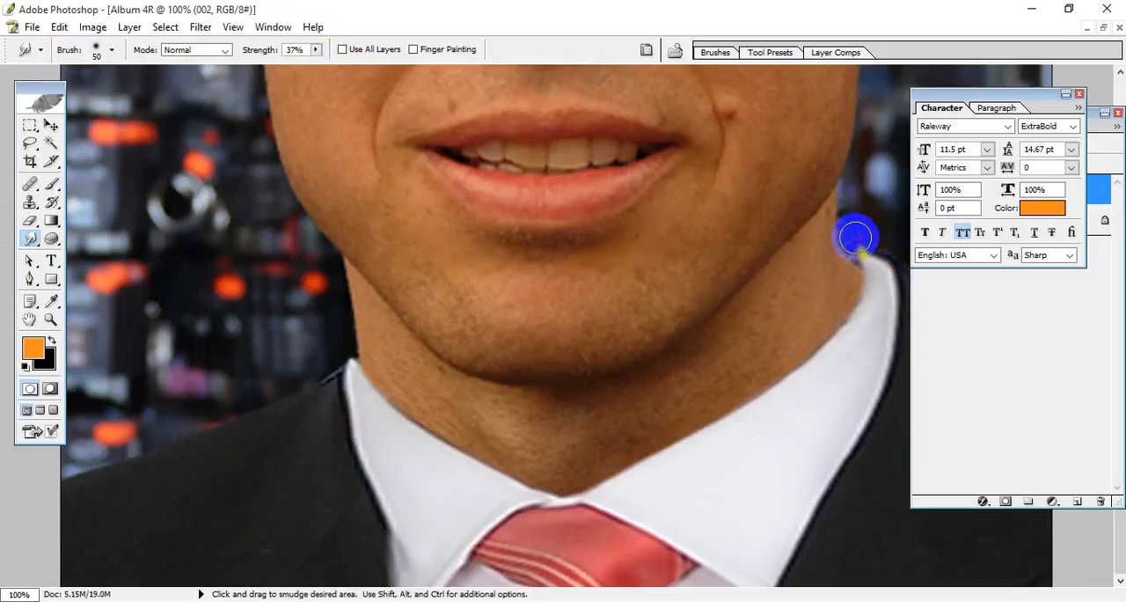
drag(850, 247, 884, 261)
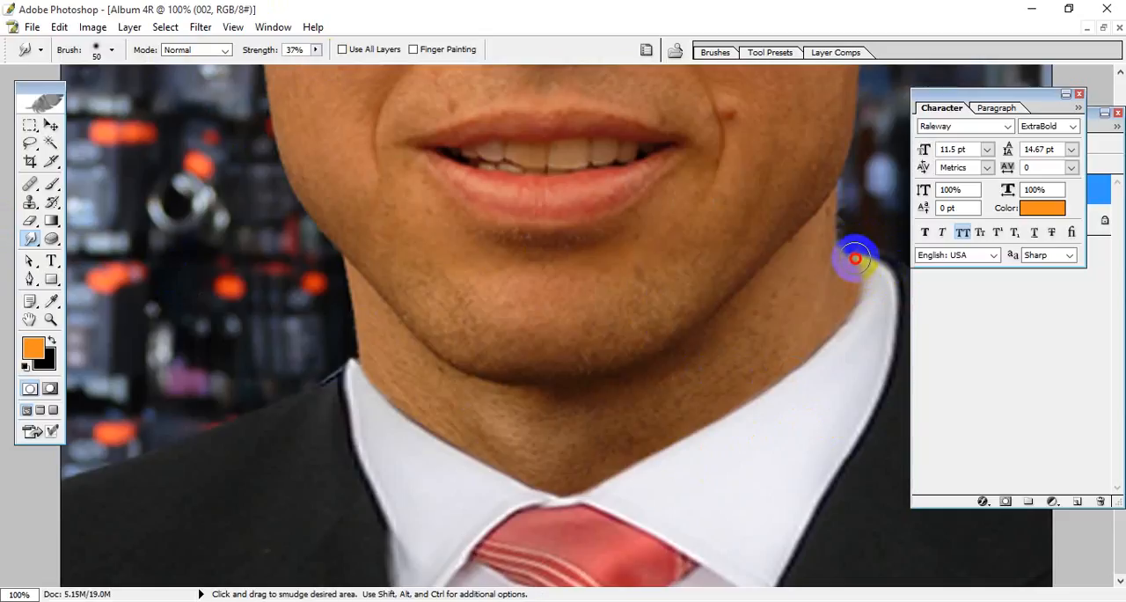
Step: Smudge the right collar's edge along the neck and blend the collar tip on the neck's left side
scroll(879, 268, up, 3)
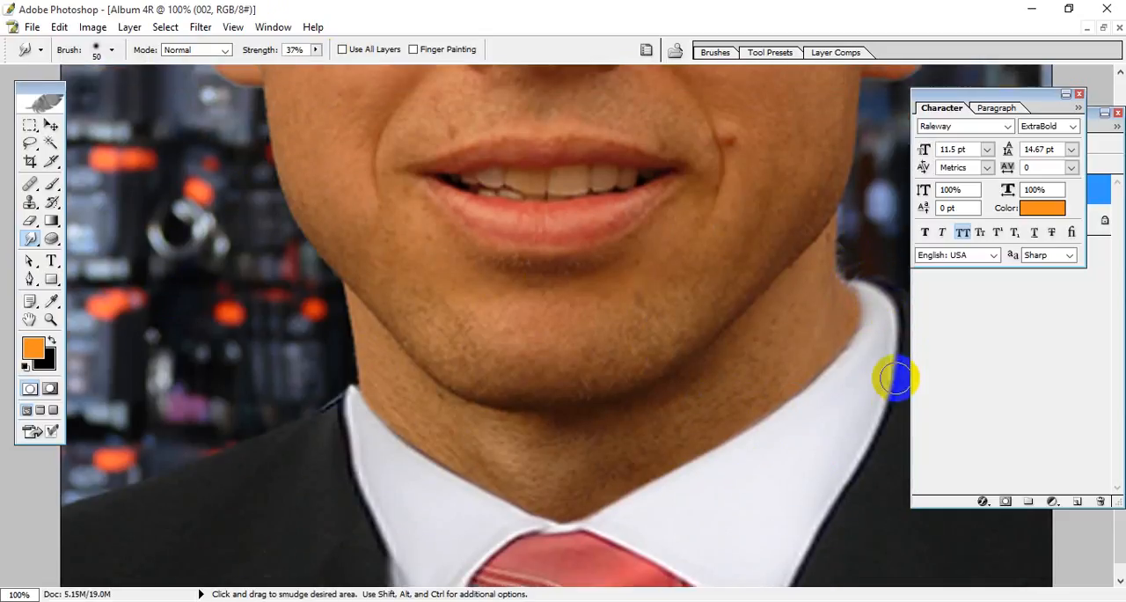
drag(866, 327, 878, 404)
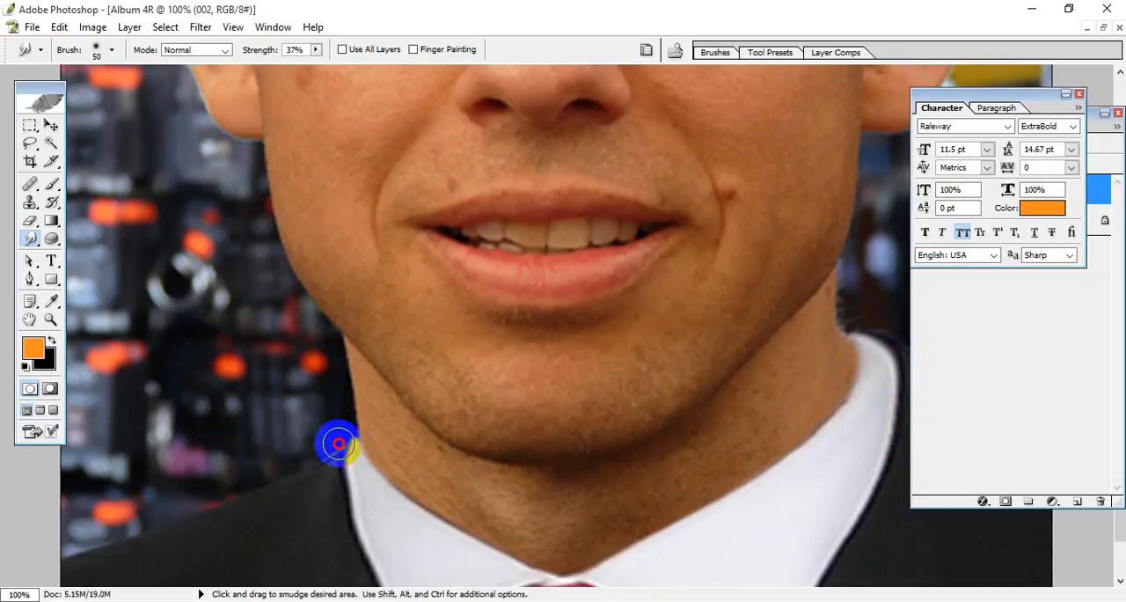
scroll(727, 510, down, 3)
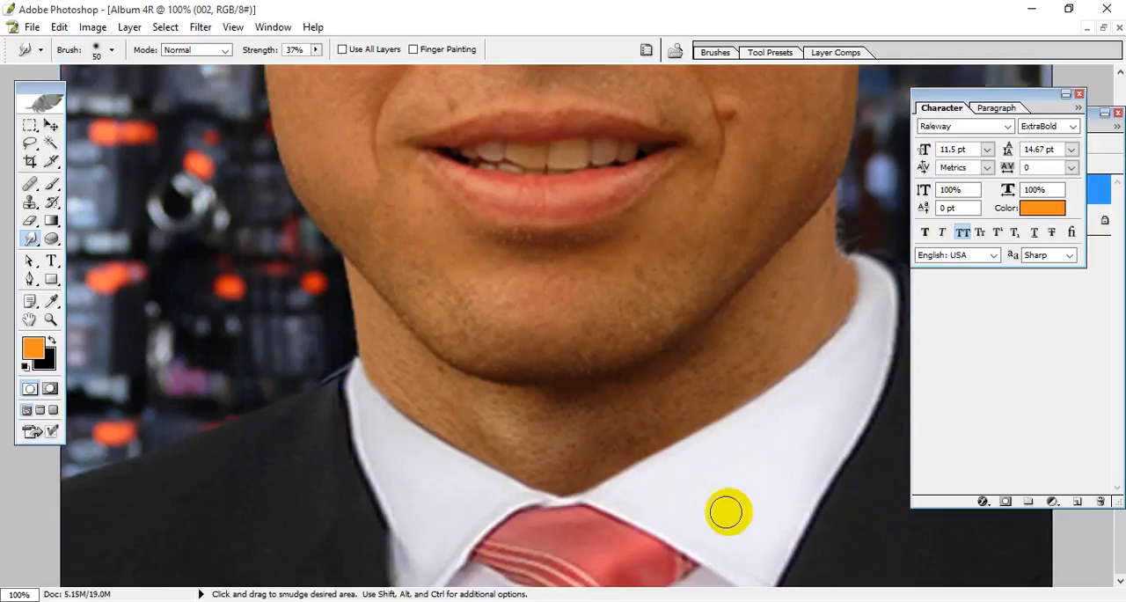
Step: Enlarge the Smudge brush to 150 and smooth the suit's right shoulder edge to cover the brown clothing showing behind it
scroll(754, 498, up, 3)
key(ctrl+minus)
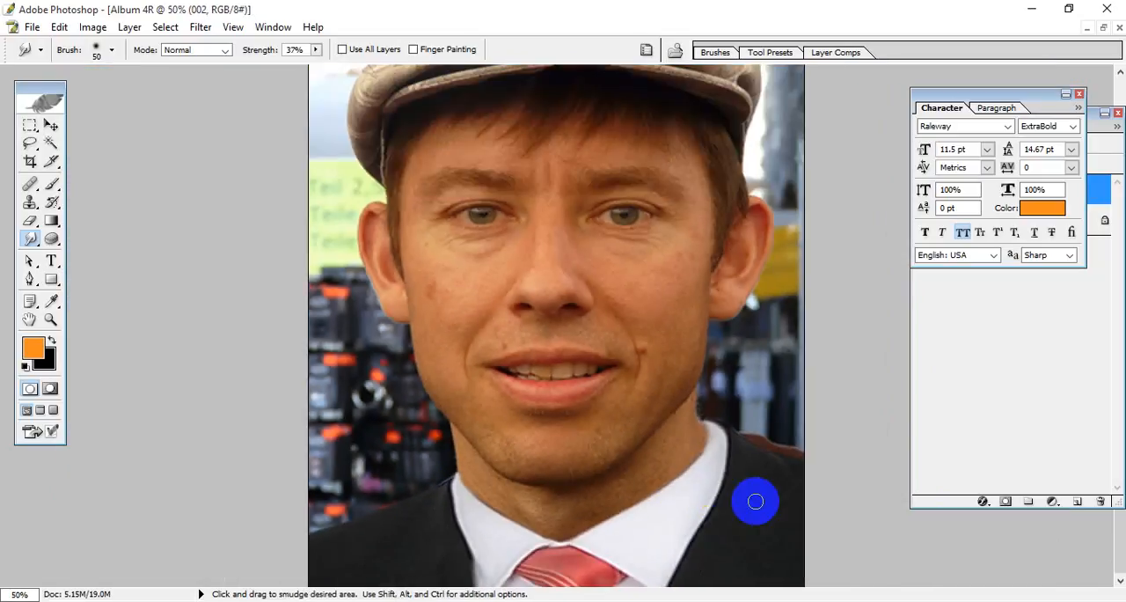
key(bracketright)
key(bracketright)
key(bracketright)
key(bracketright)
key(bracketright)
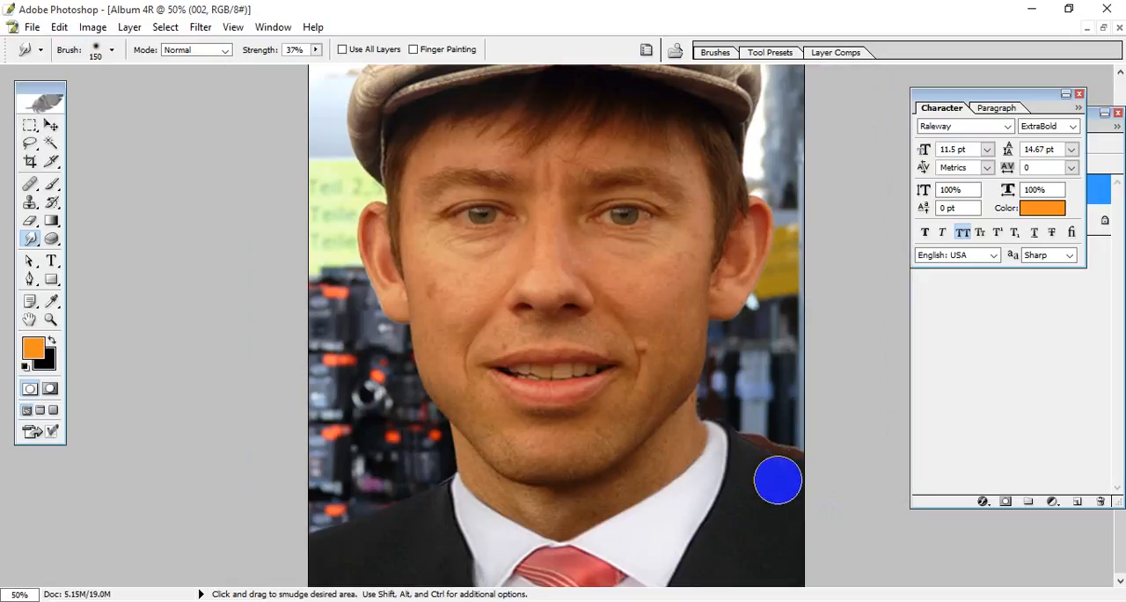
drag(767, 462, 766, 460)
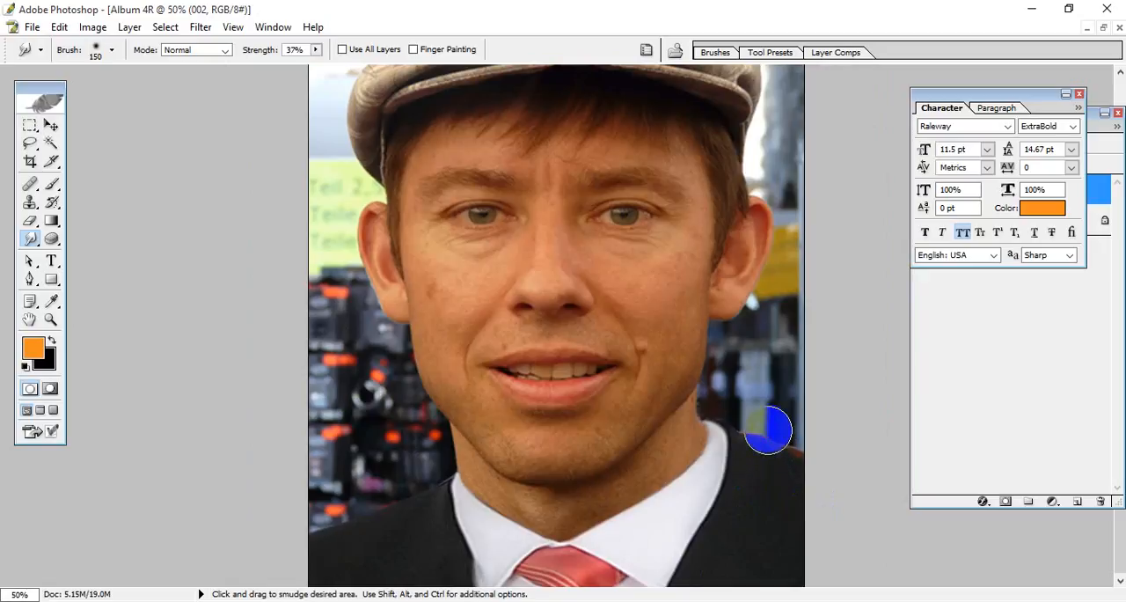
drag(768, 430, 793, 463)
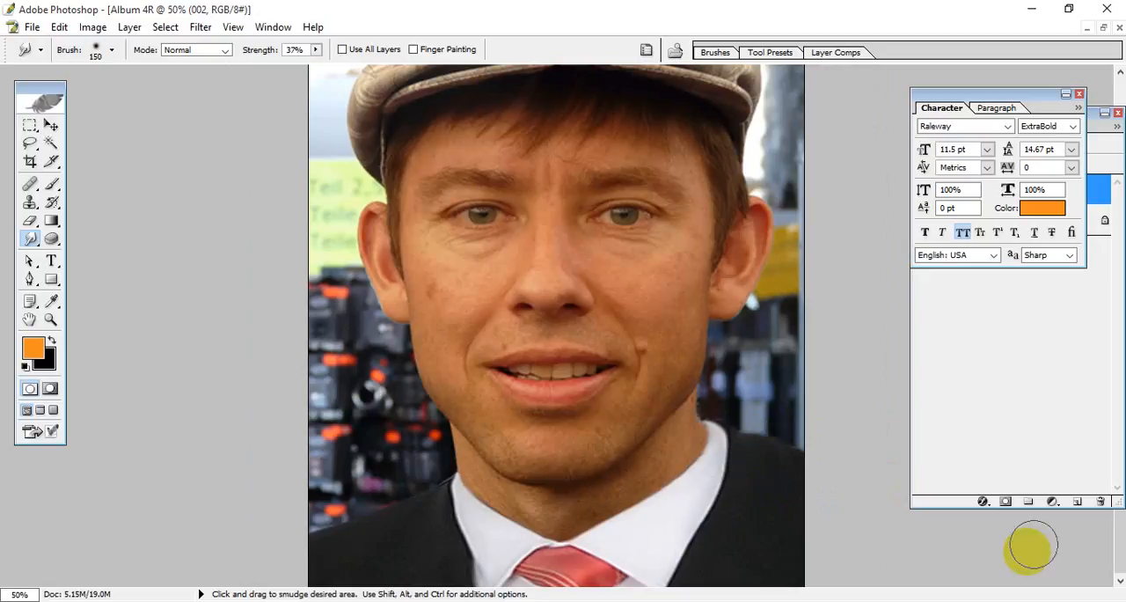
drag(761, 452, 732, 433)
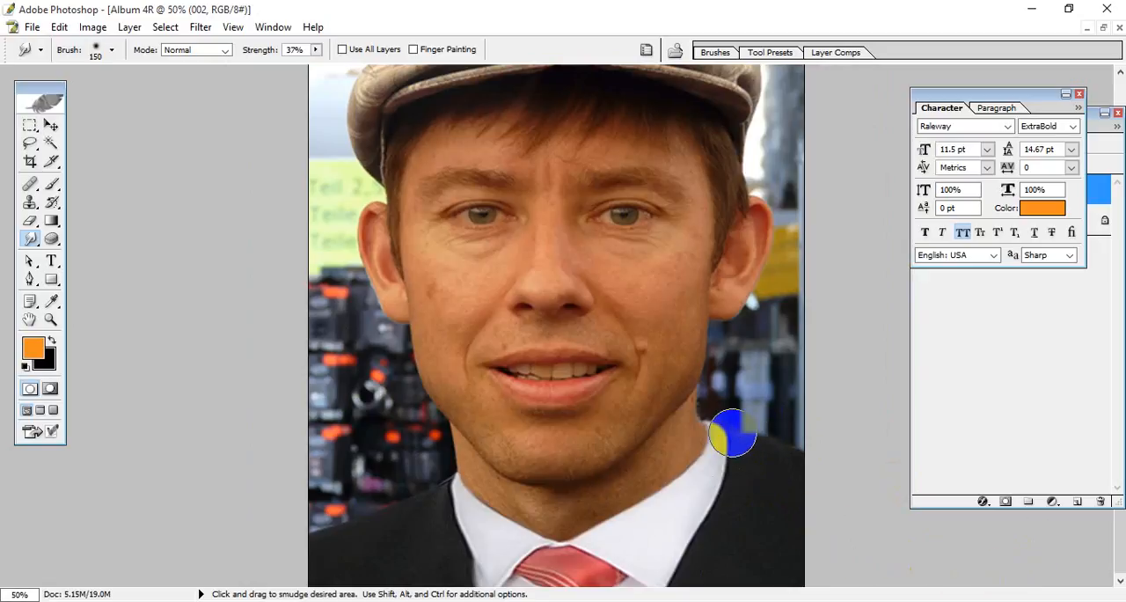
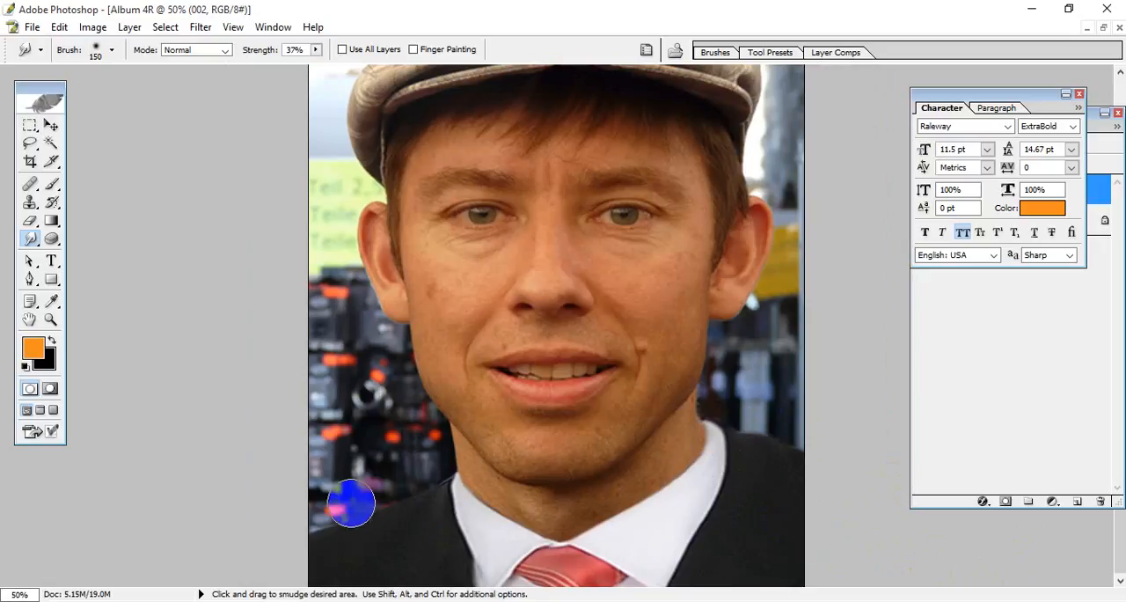
Step: Return the finished Album 4R portrait to a floating document window and close the 01.psd suit document
click(50, 125)
key(ctrl+0)
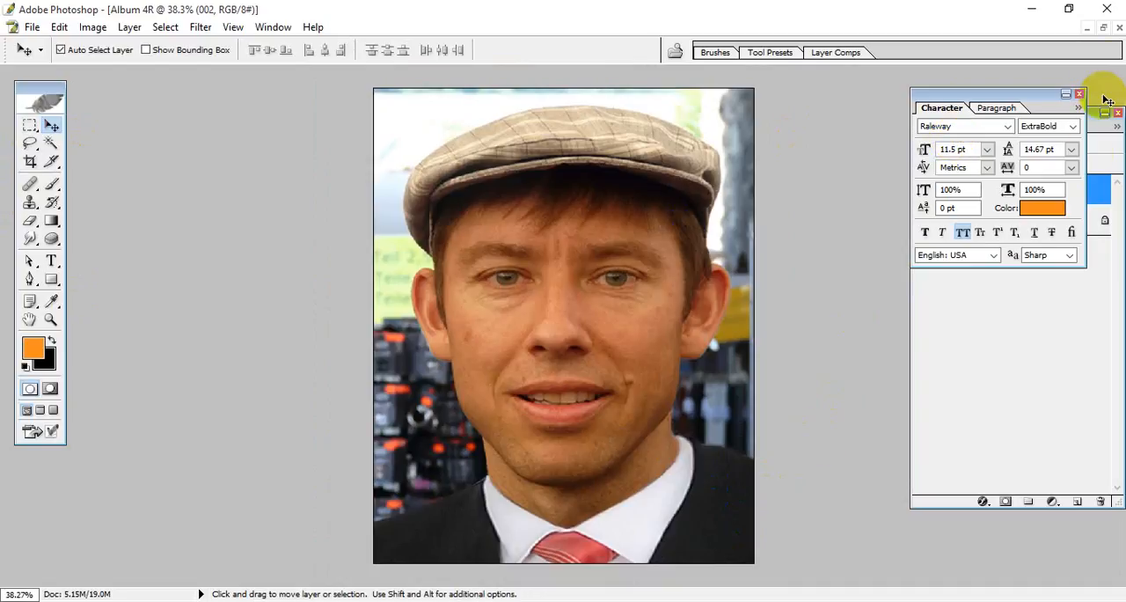
click(1105, 29)
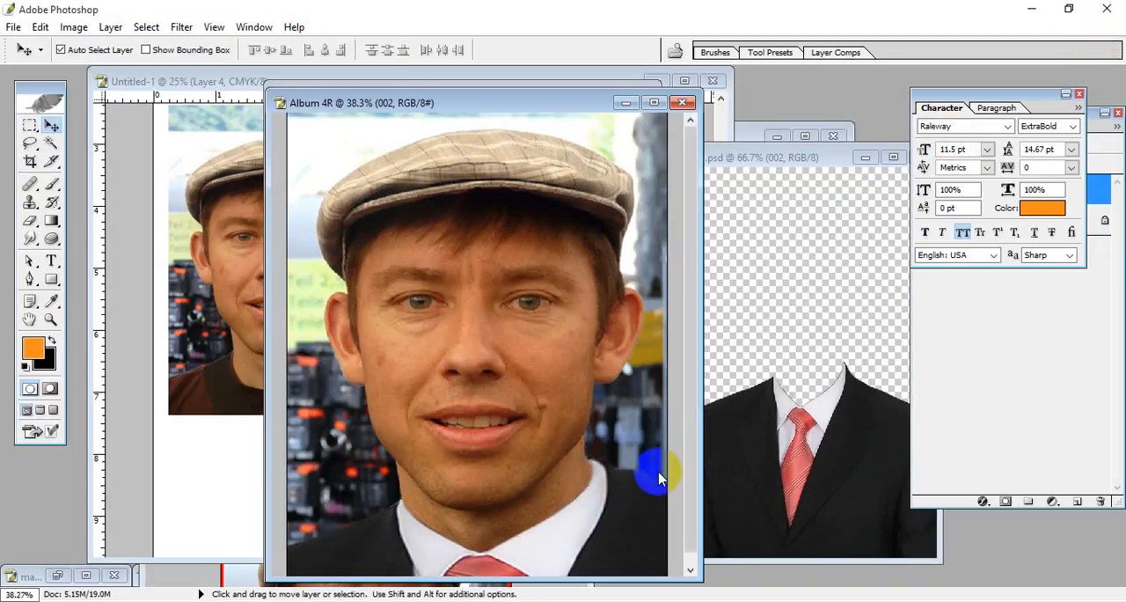
click(791, 299)
drag(816, 174, 674, 171)
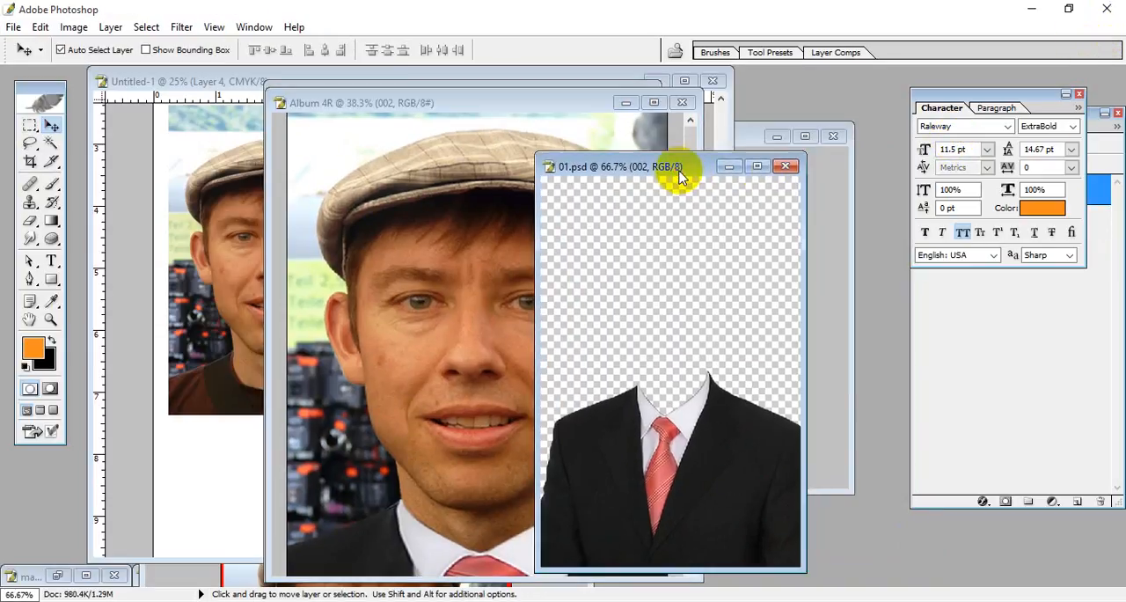
click(779, 161)
Step: Fit the Album 4R portrait in view, then enlarge and reposition its window to inspect the whole picture
drag(473, 103, 420, 68)
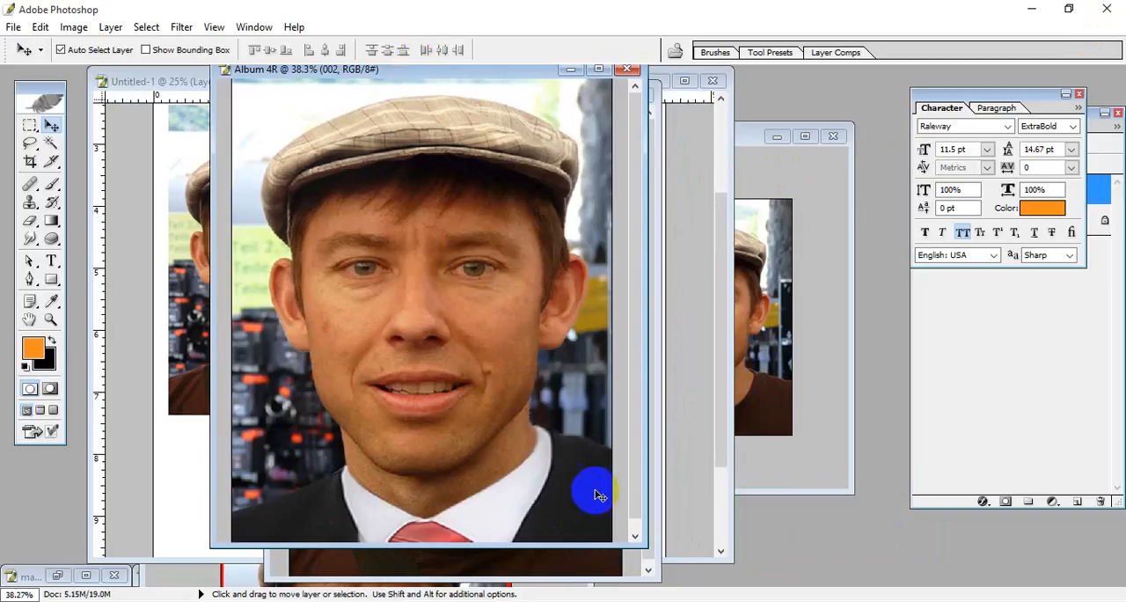
key(ctrl+0)
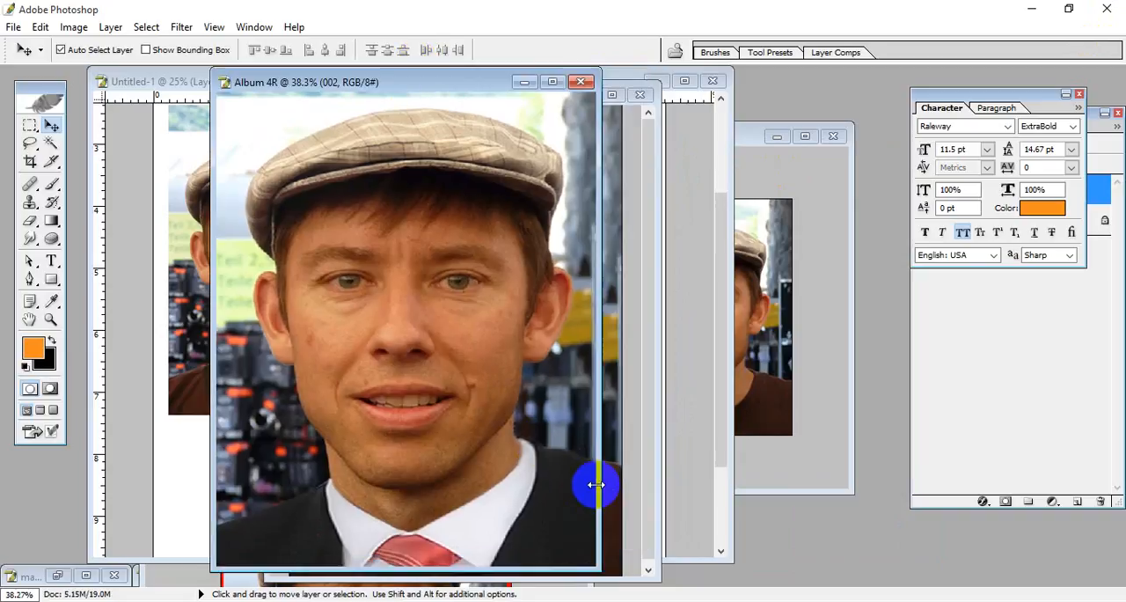
drag(448, 82, 399, 81)
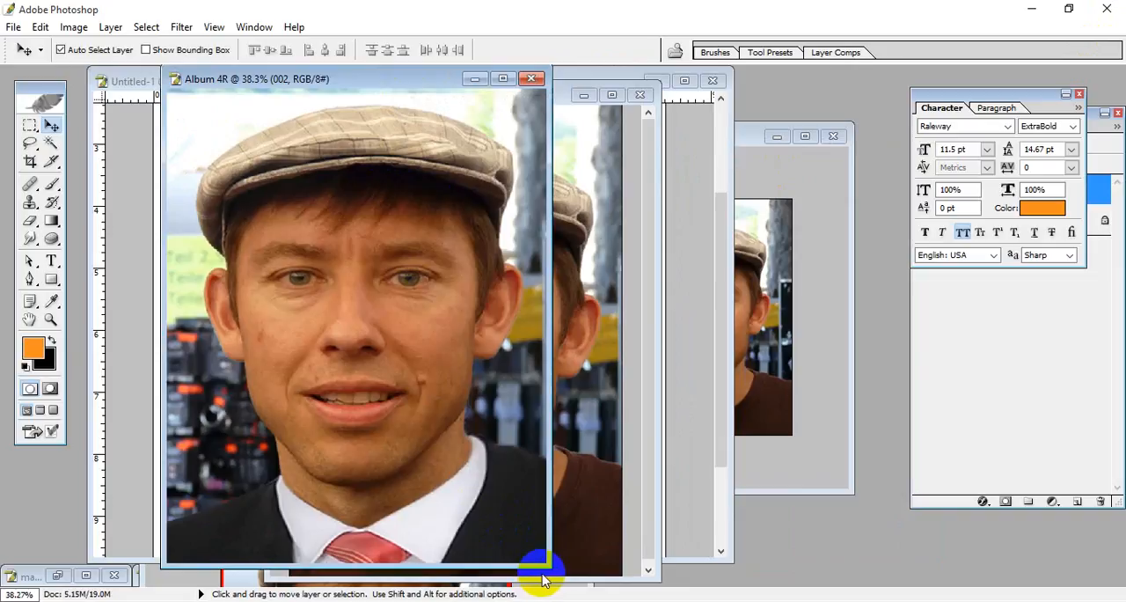
drag(543, 563, 576, 573)
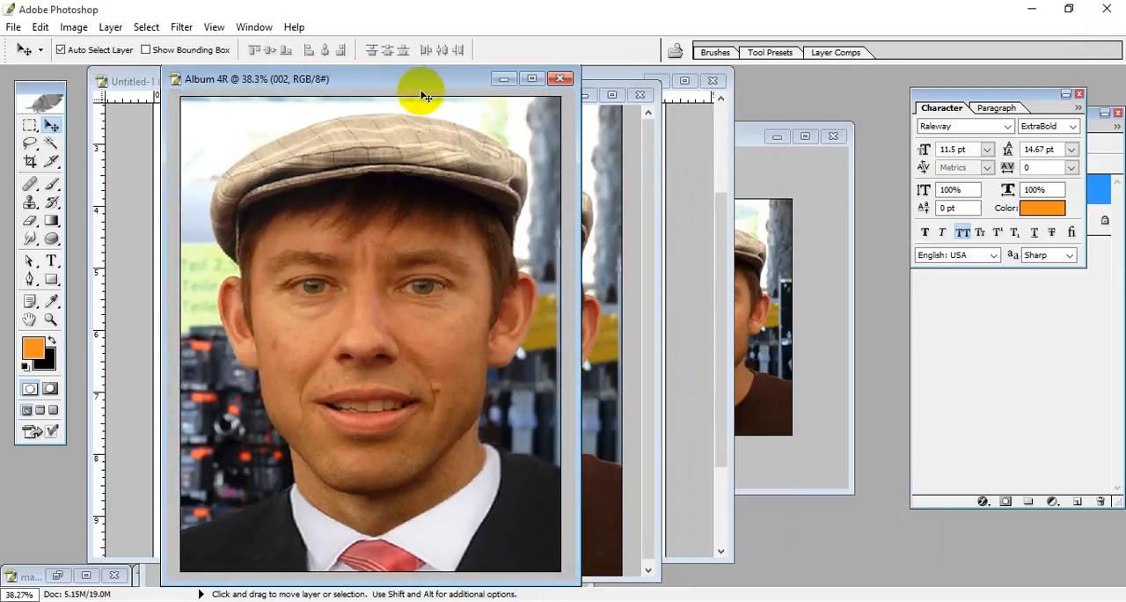
drag(410, 82, 452, 88)
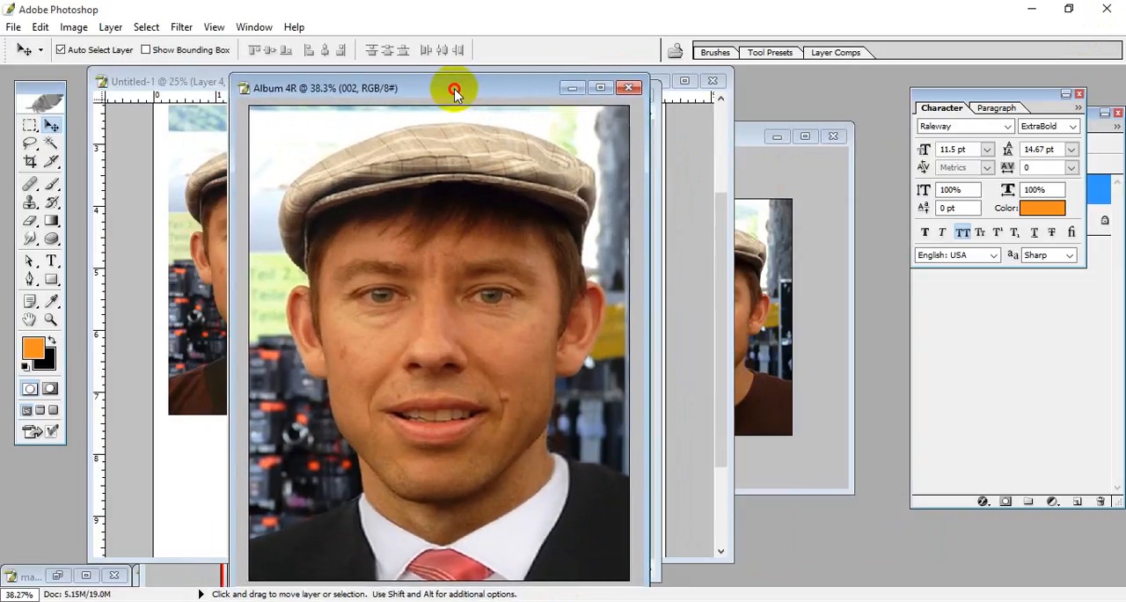
Step: Save a JPEG copy of Album 4R in the folder above Dress and Suit, prefixing the file name with "Project"
click(13, 26)
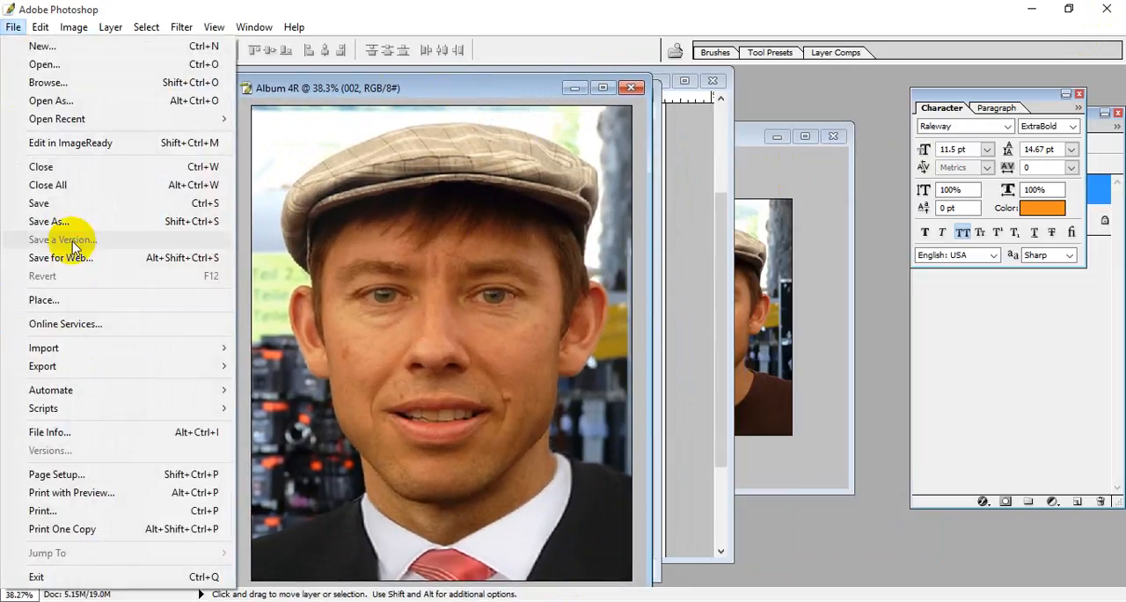
click(53, 221)
click(496, 398)
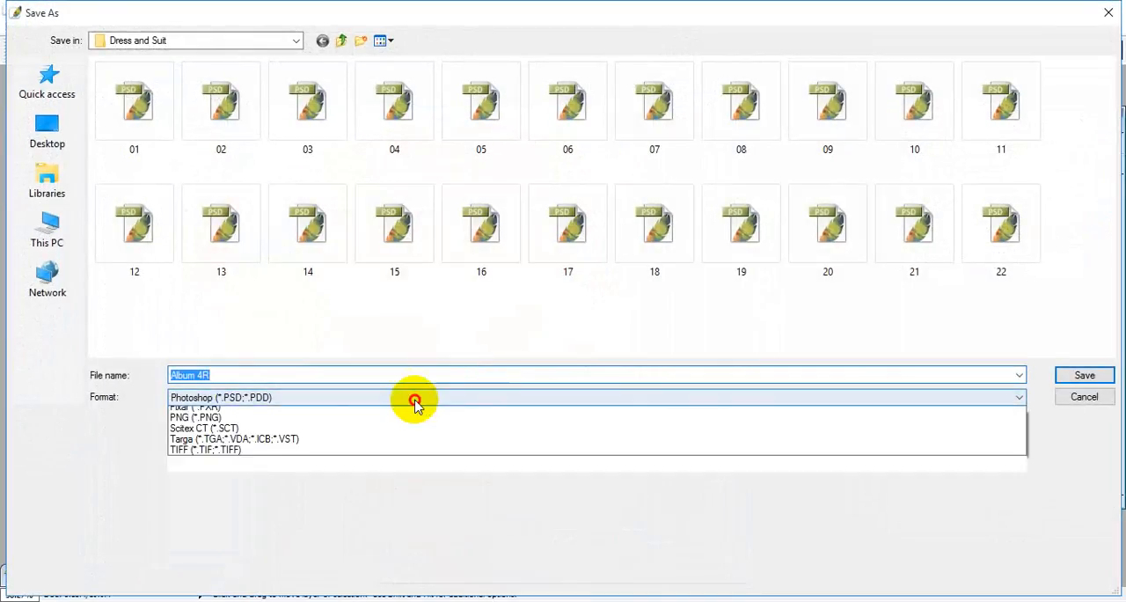
click(355, 475)
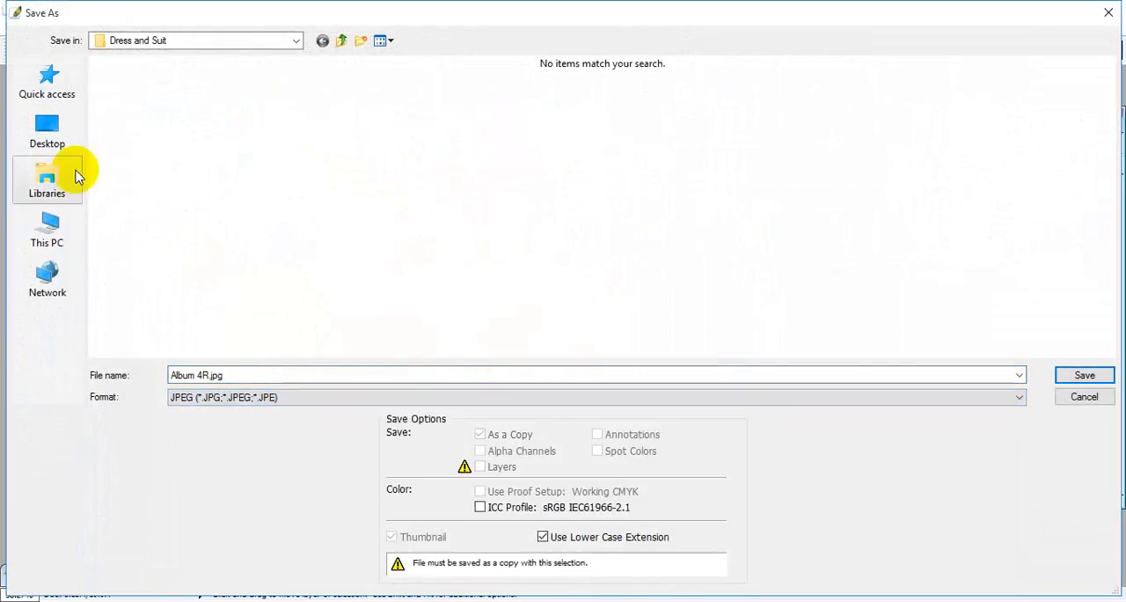
click(341, 40)
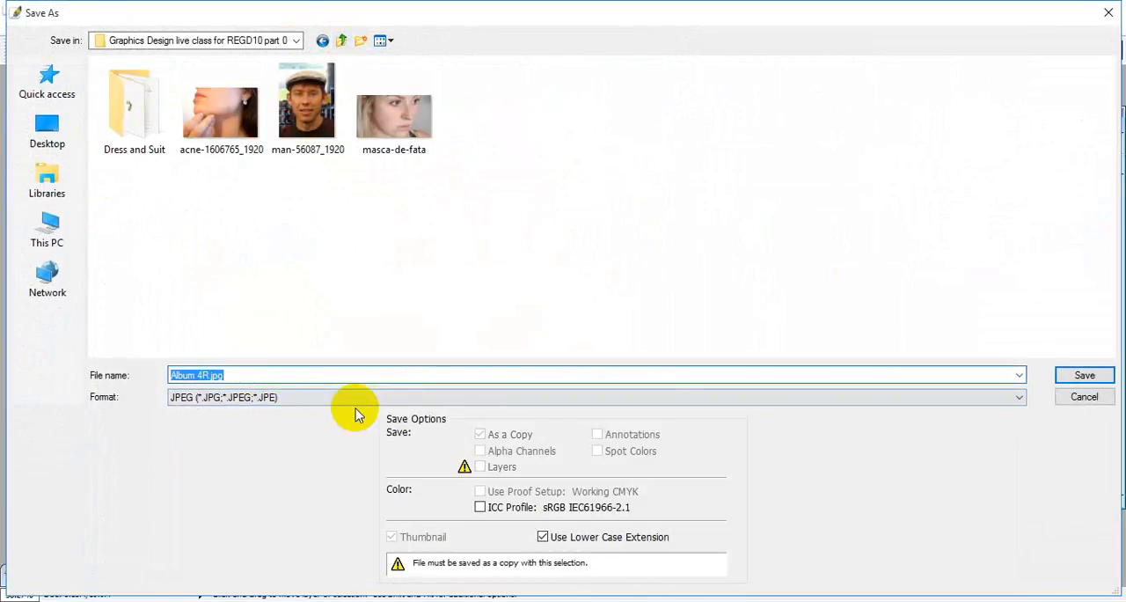
key(Home)
text(P)
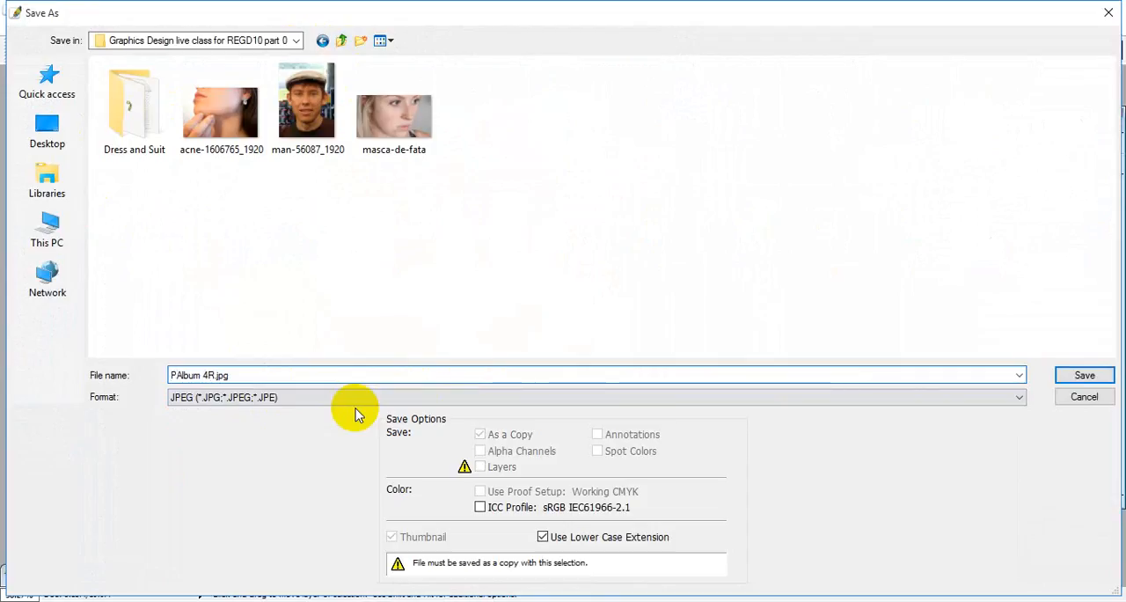
text(roject)
key(Return)
key(Return)
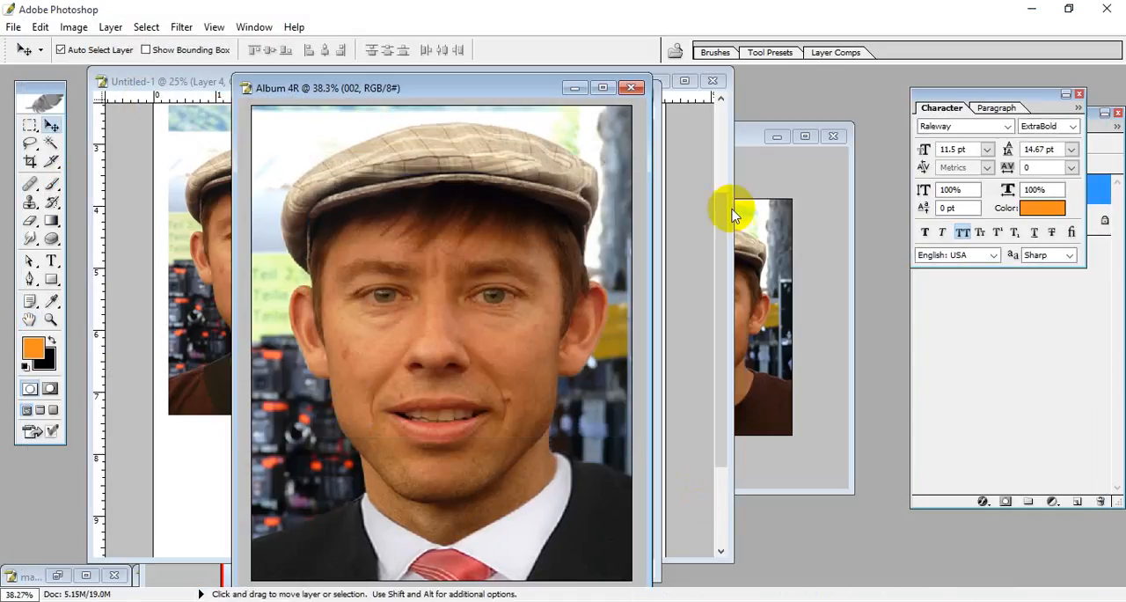
Step: Close the Album 4R, Album 3R, Untitled-1 and Stamp Size documents without saving changes
click(633, 88)
click(574, 244)
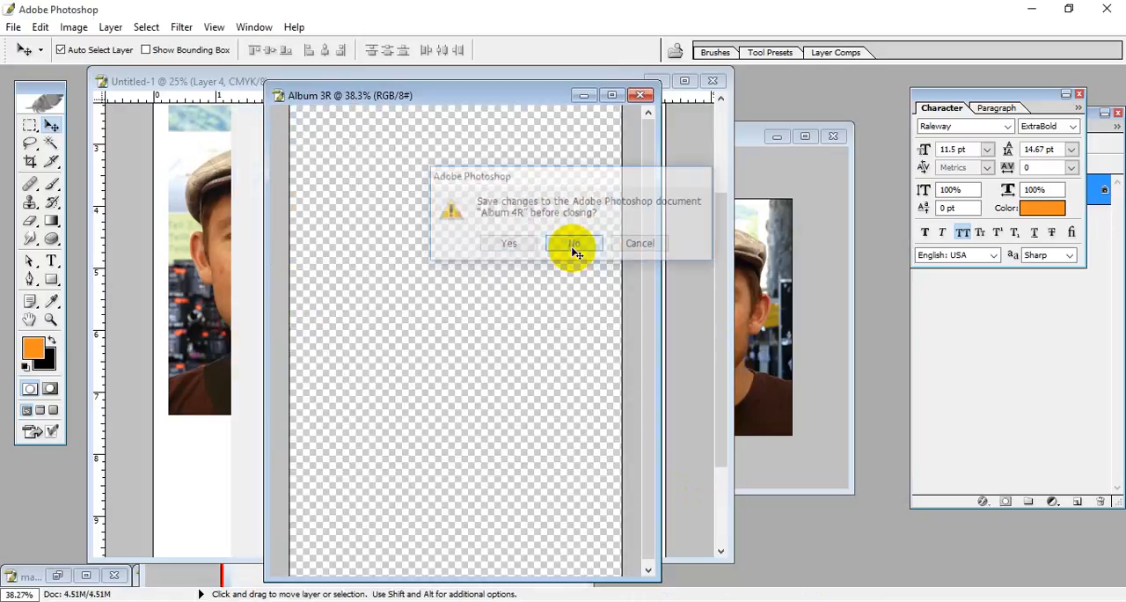
click(640, 94)
click(583, 246)
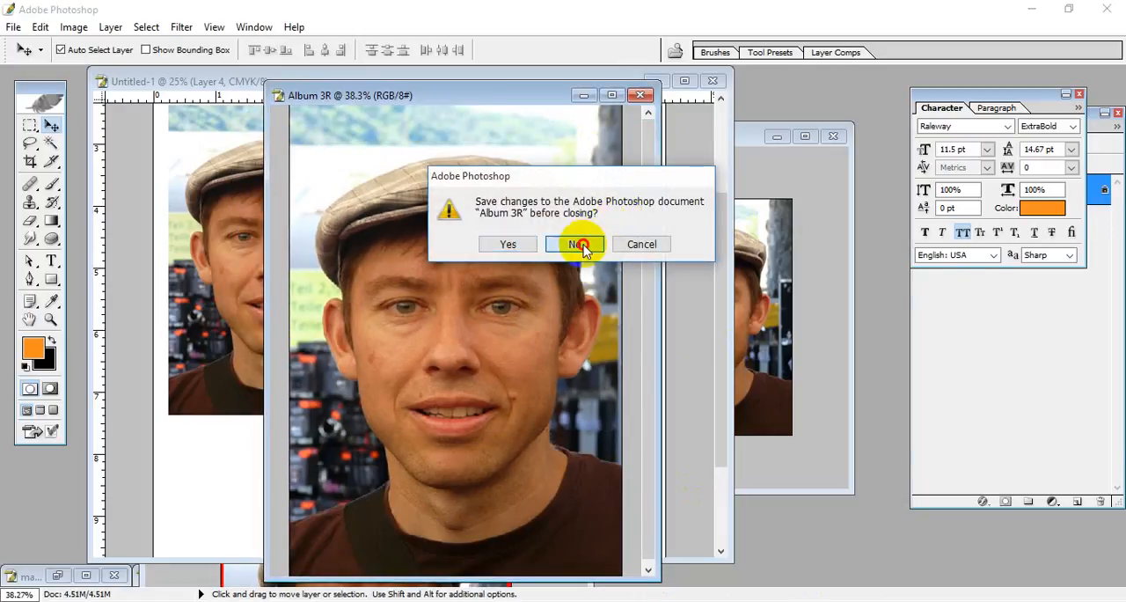
click(713, 81)
click(576, 244)
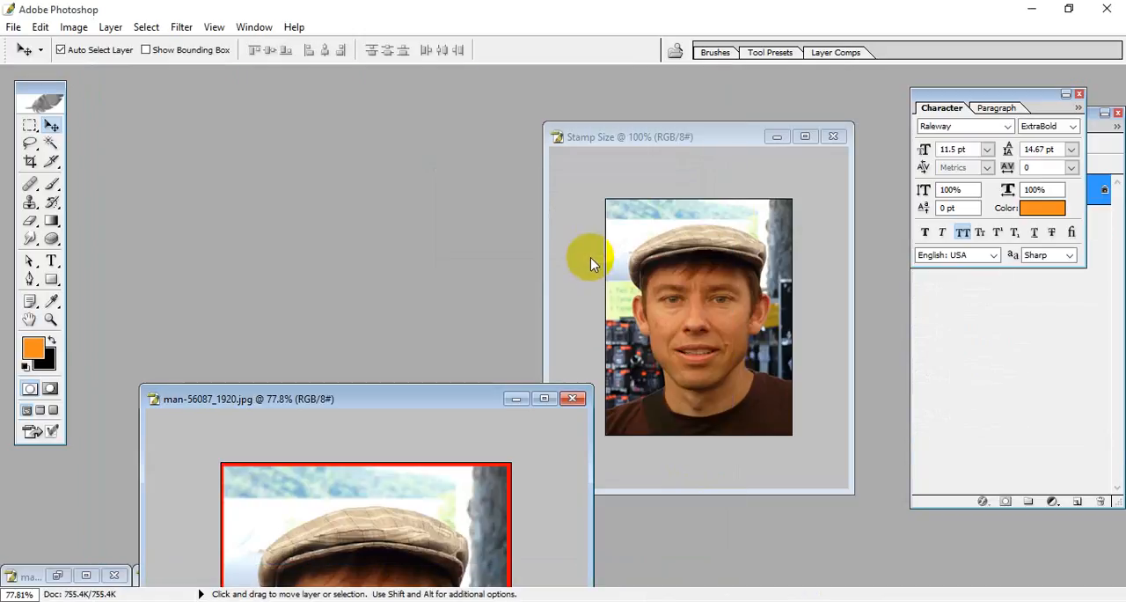
click(833, 136)
click(577, 244)
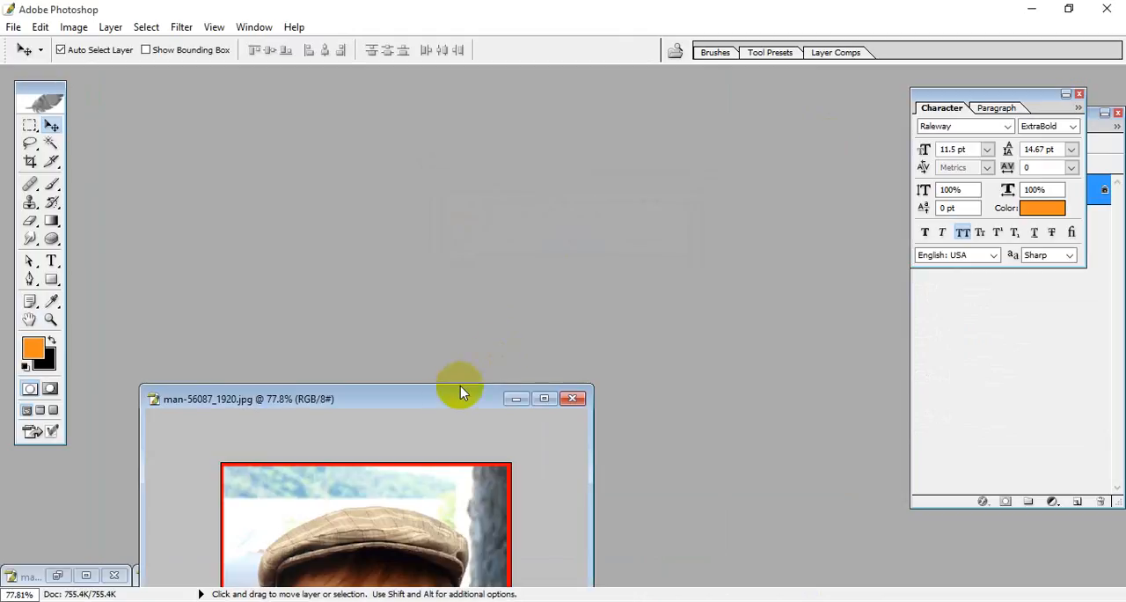
Step: Try resolutions of 72 and 75 pixels/inch for man-56087_1920.jpg in the Image Size settings
drag(460, 393, 520, 106)
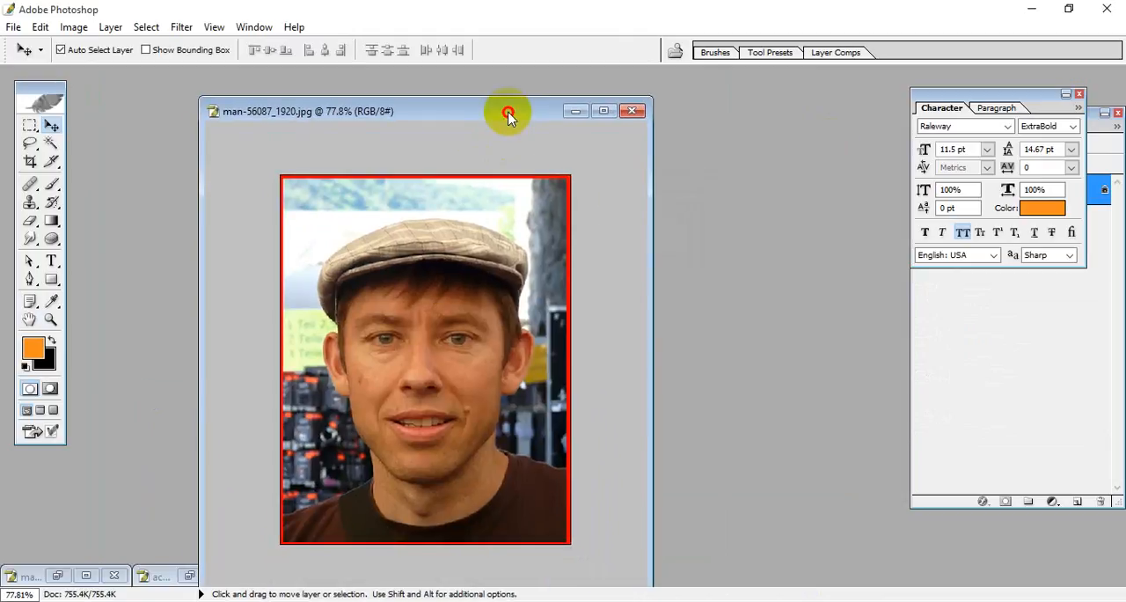
click(76, 28)
click(131, 154)
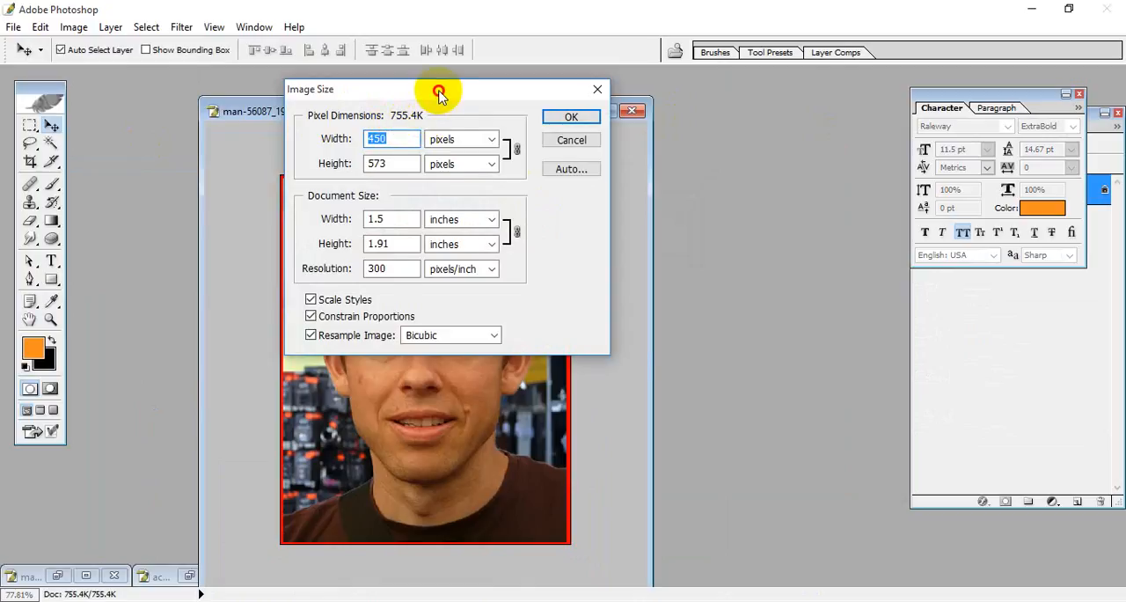
drag(437, 93, 577, 134)
double_click(528, 302)
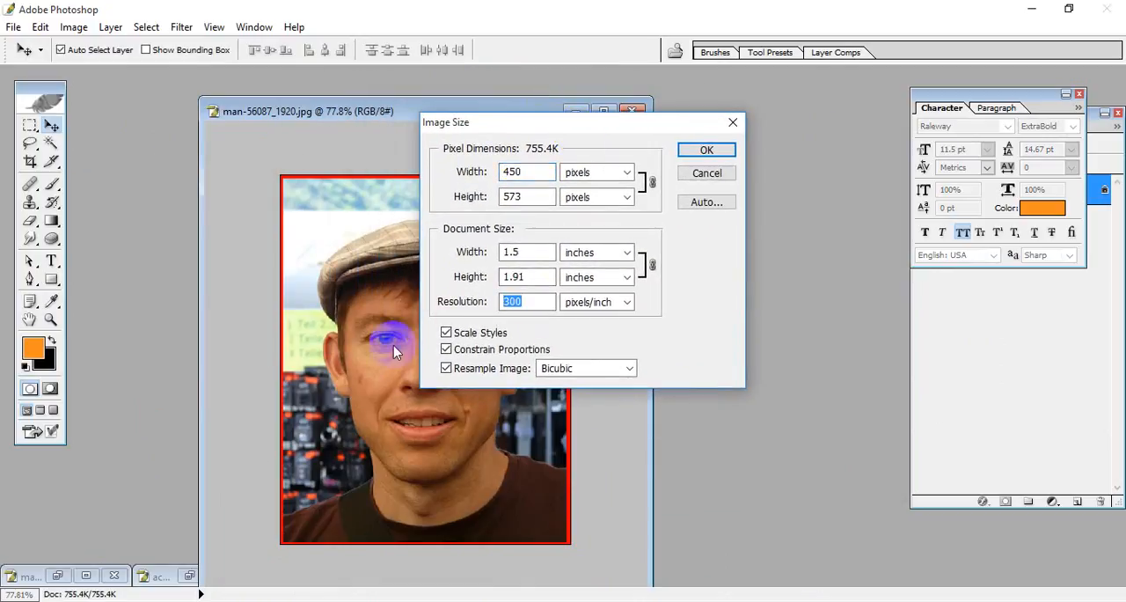
text(72)
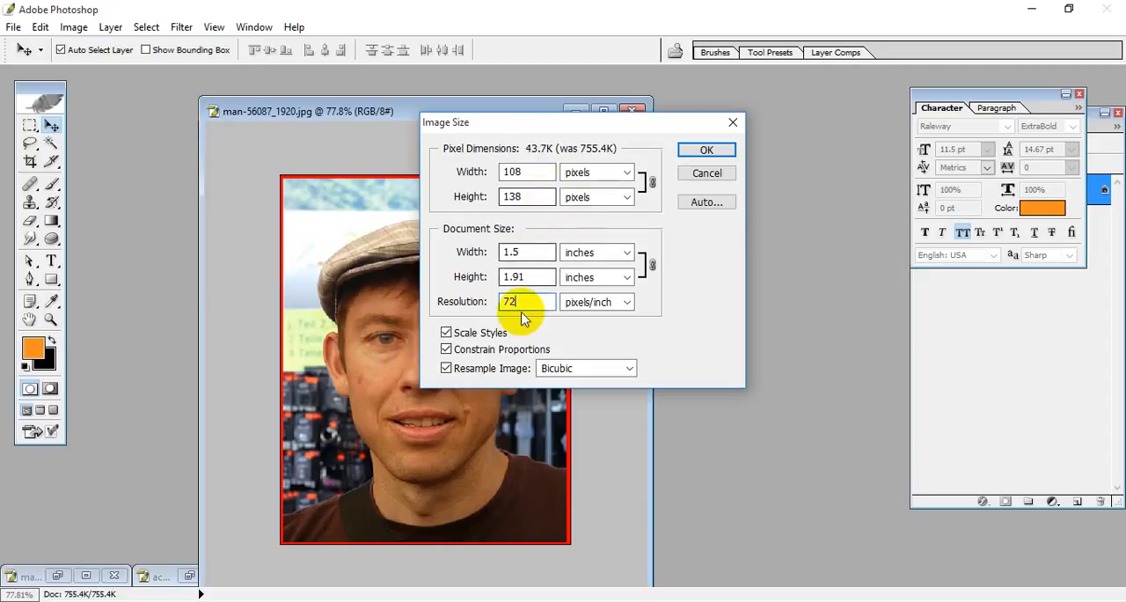
drag(523, 302, 435, 300)
text(75)
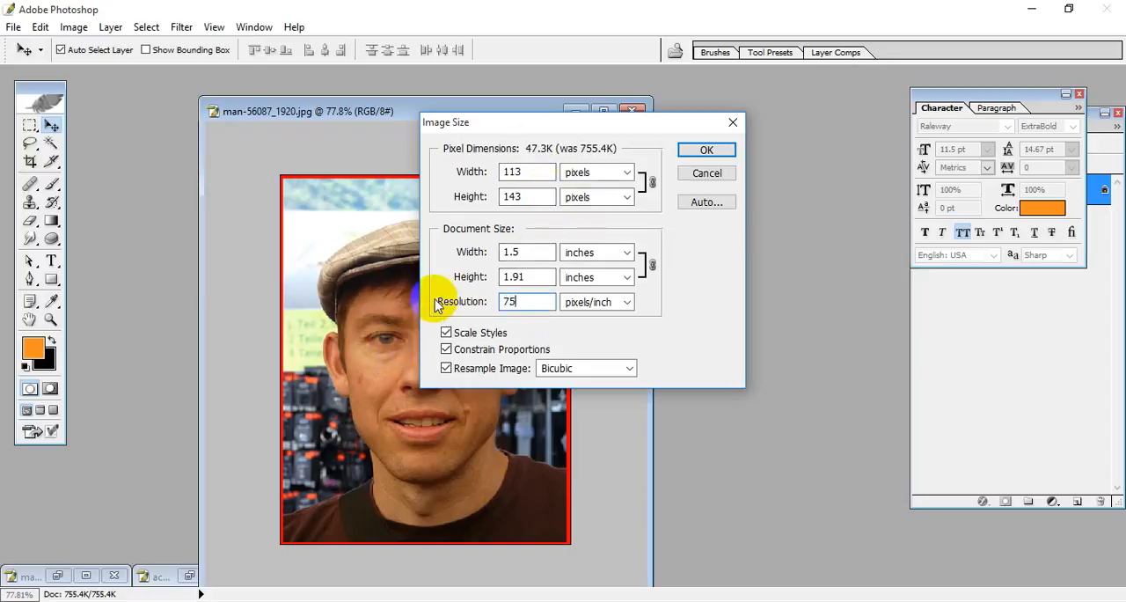
Step: Try a resolution of 150 pixels/inch, restore 300, and dismiss the Image Size settings without applying them
key(BackSpace)
key(BackSpace)
text(150)
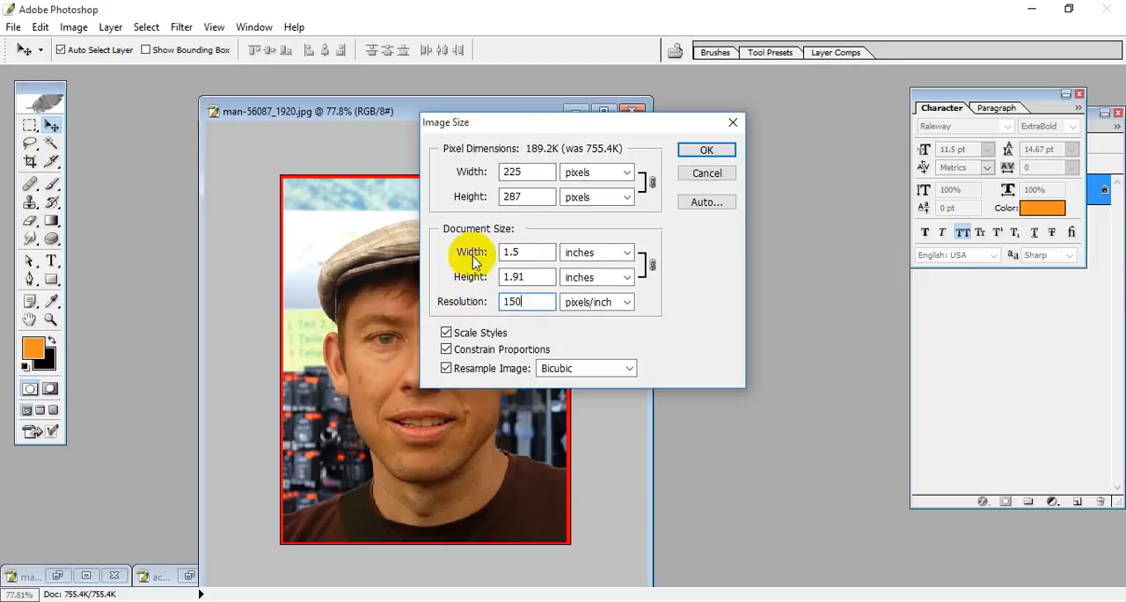
drag(502, 301, 460, 297)
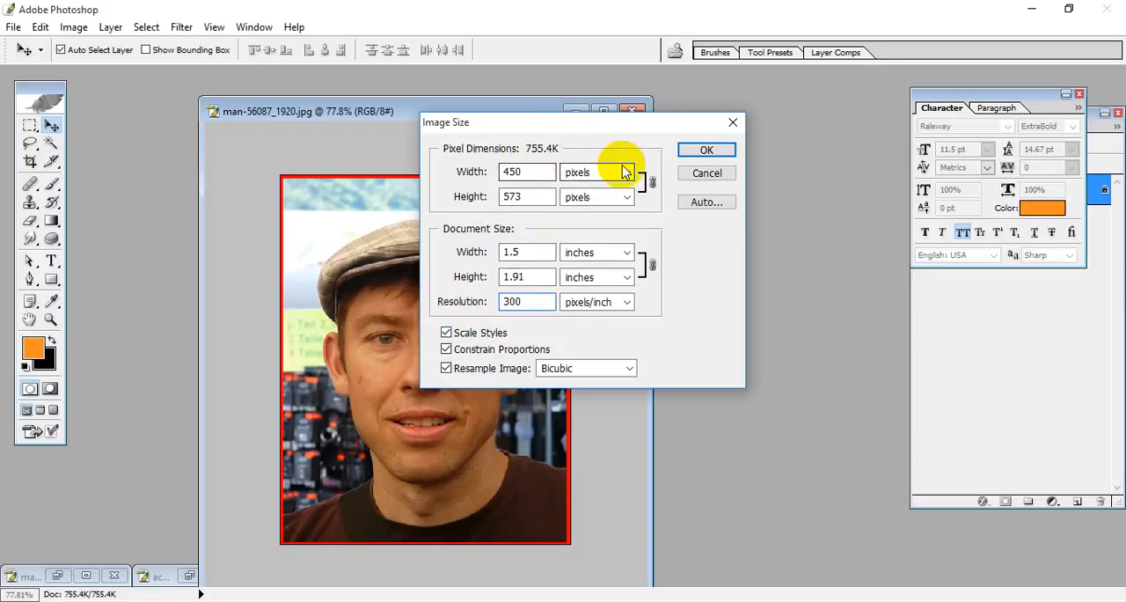
drag(625, 128, 518, 153)
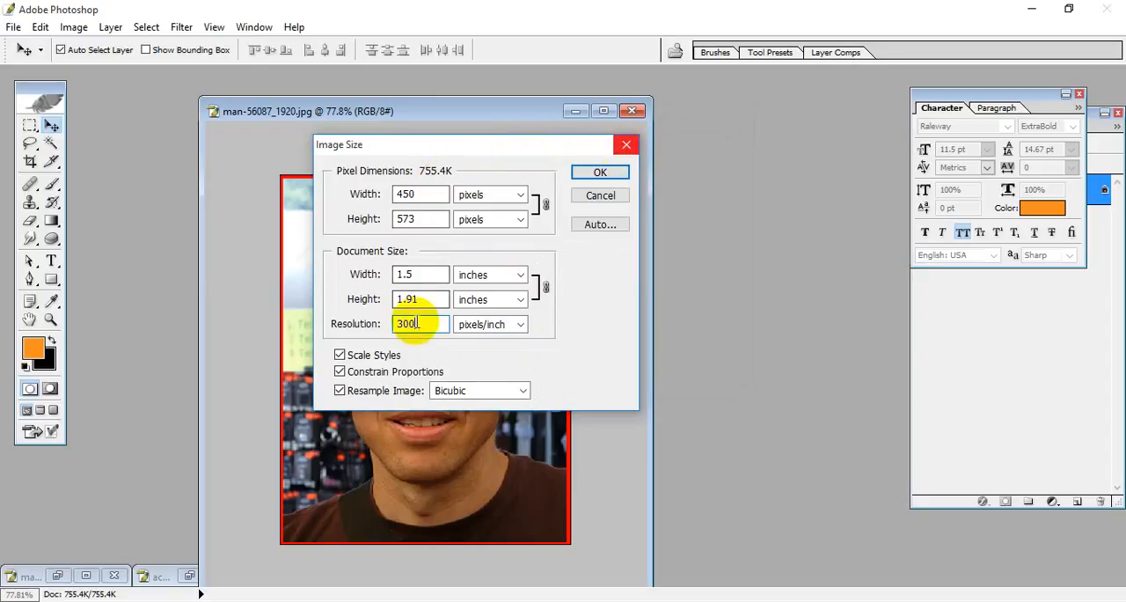
click(625, 145)
drag(467, 110, 559, 94)
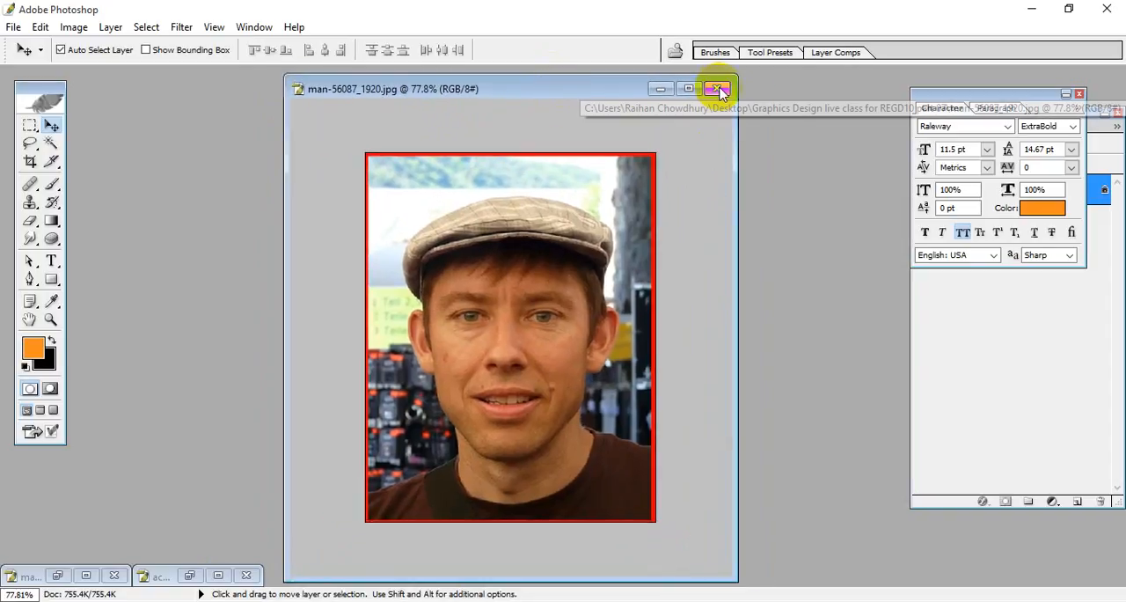
Step: Preview the man's portrait for printing with Scale to Fit Media enabled, then cancel the print
click(14, 27)
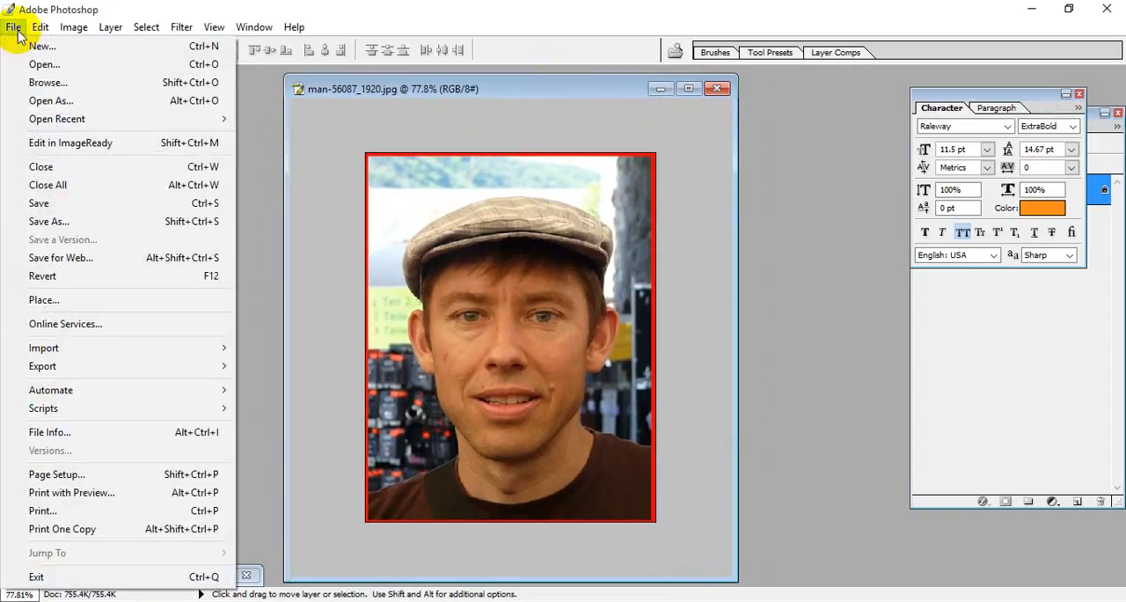
click(88, 500)
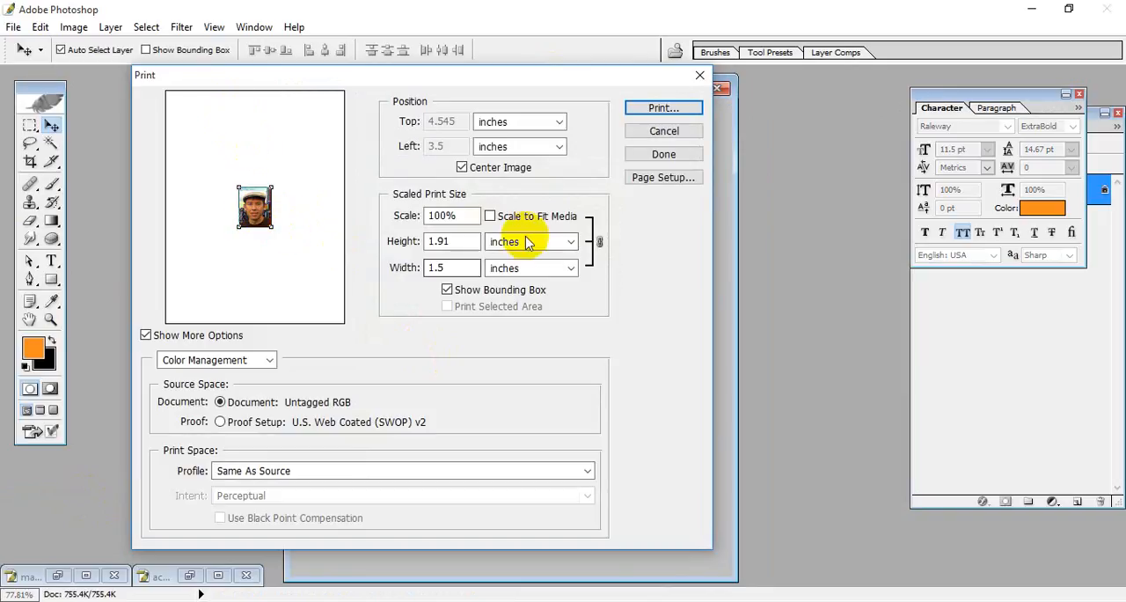
click(502, 217)
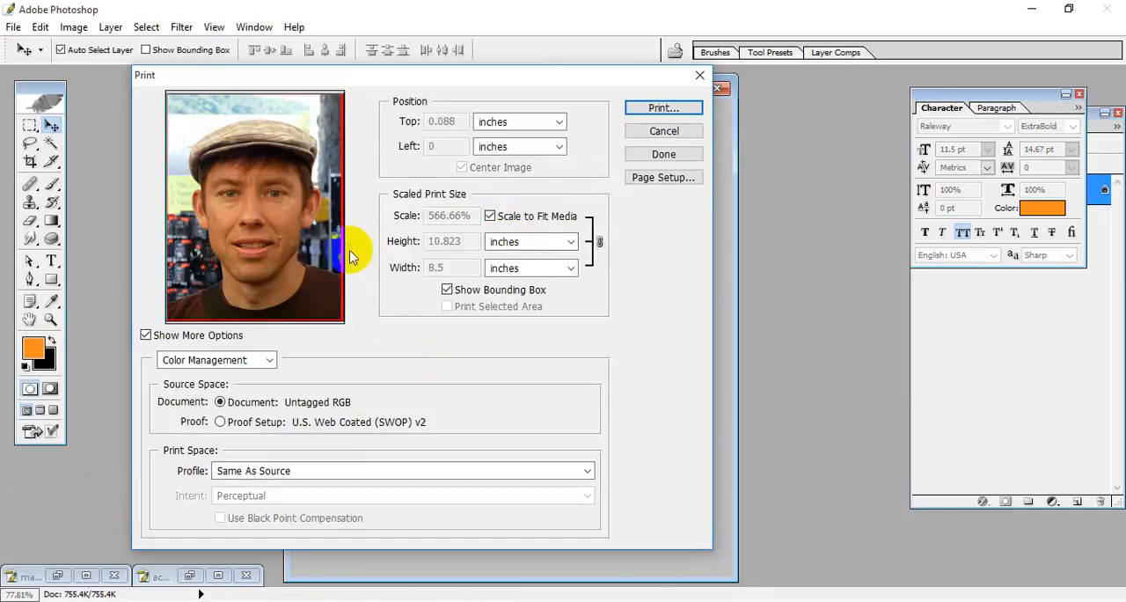
click(676, 130)
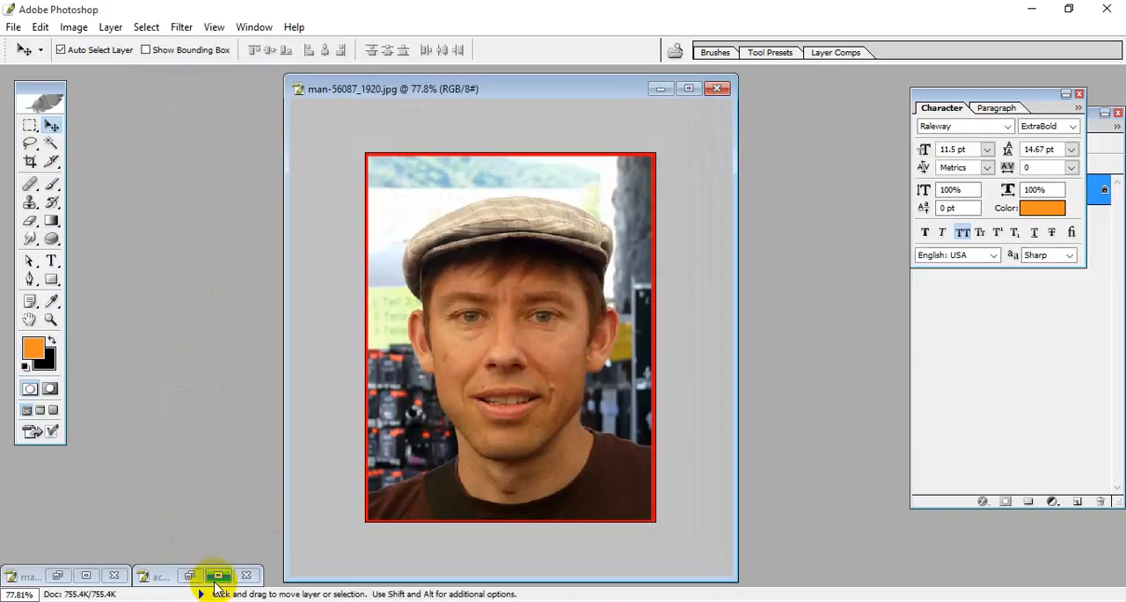
Step: Bring up acne-1606765_1920.jpg and close it without saving changes
click(217, 575)
click(1118, 27)
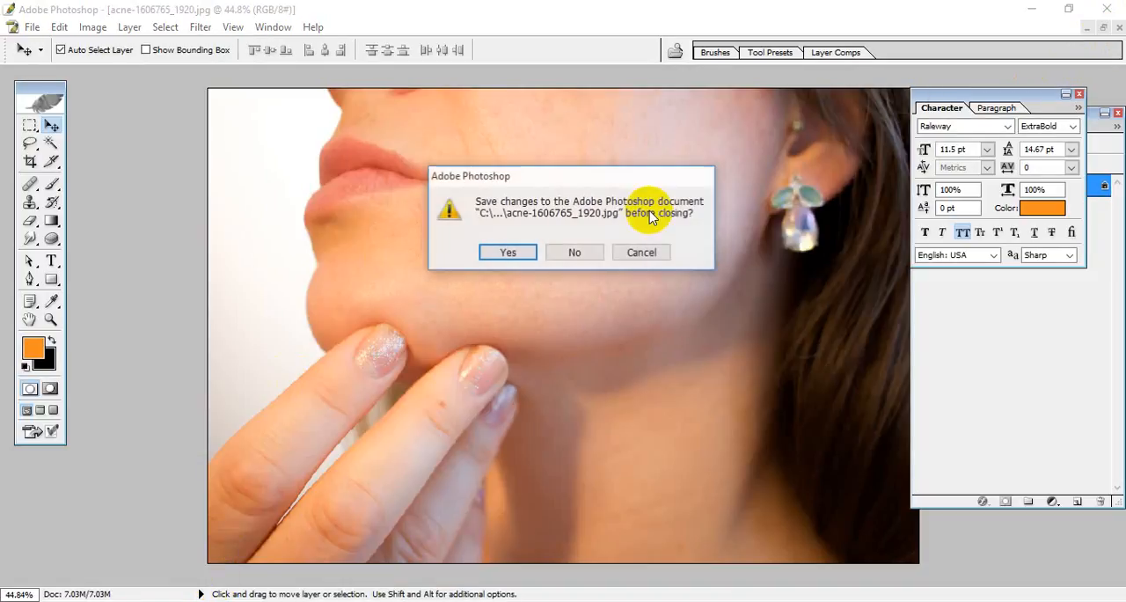
click(574, 252)
Step: Create a new white A4 document in CMYK Color at 300 pixels/inch
click(32, 28)
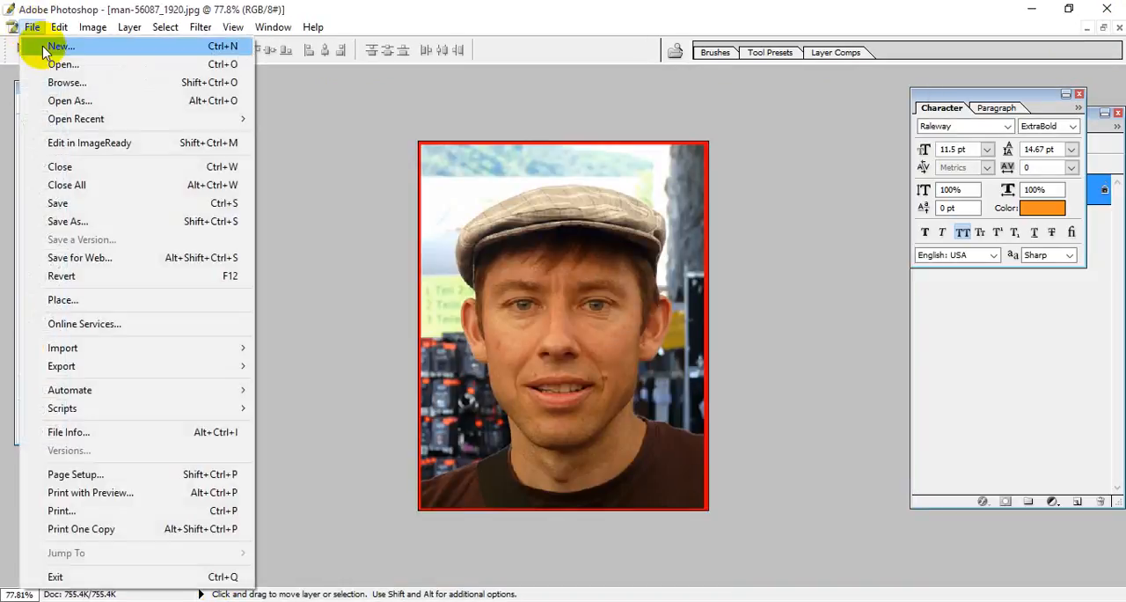
click(44, 50)
click(299, 142)
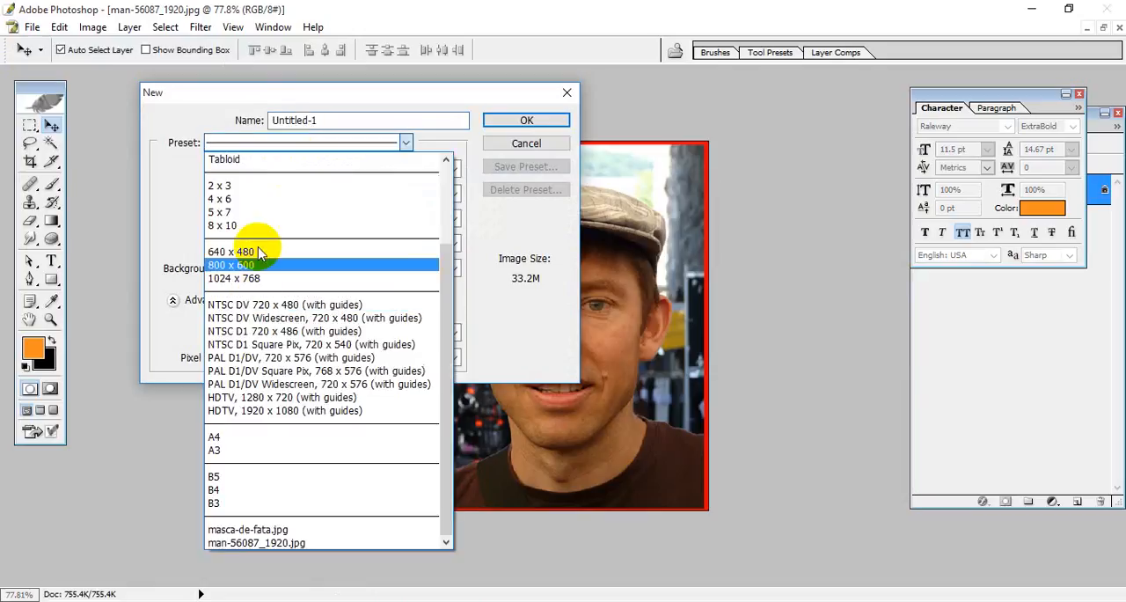
click(286, 437)
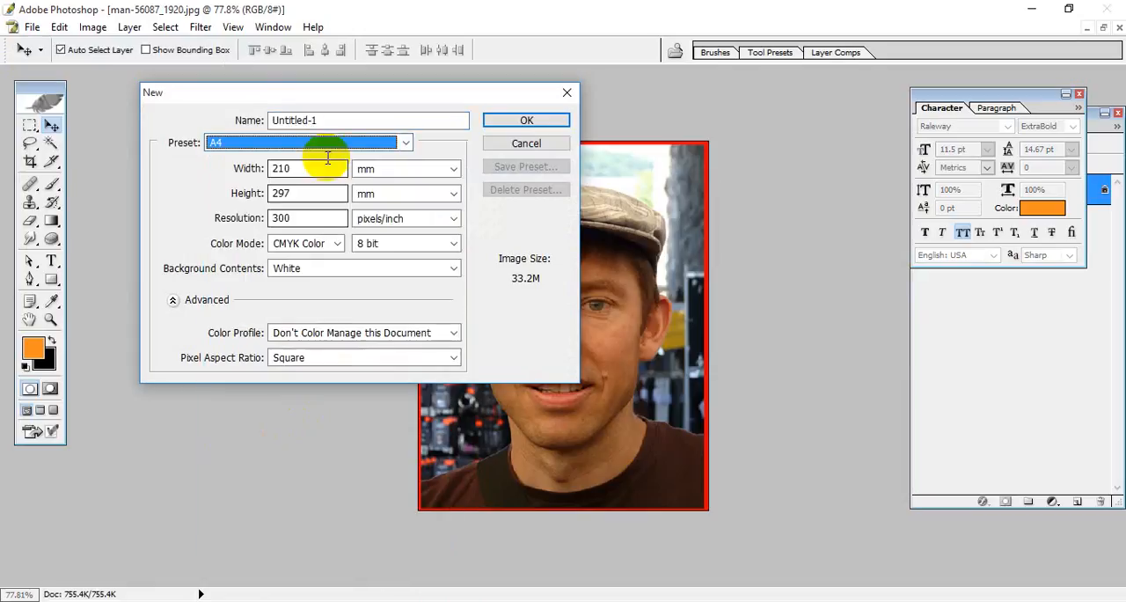
click(519, 121)
Step: Place four copies of the man's portrait in a row along the upper edge of the A4 sheet
click(1103, 28)
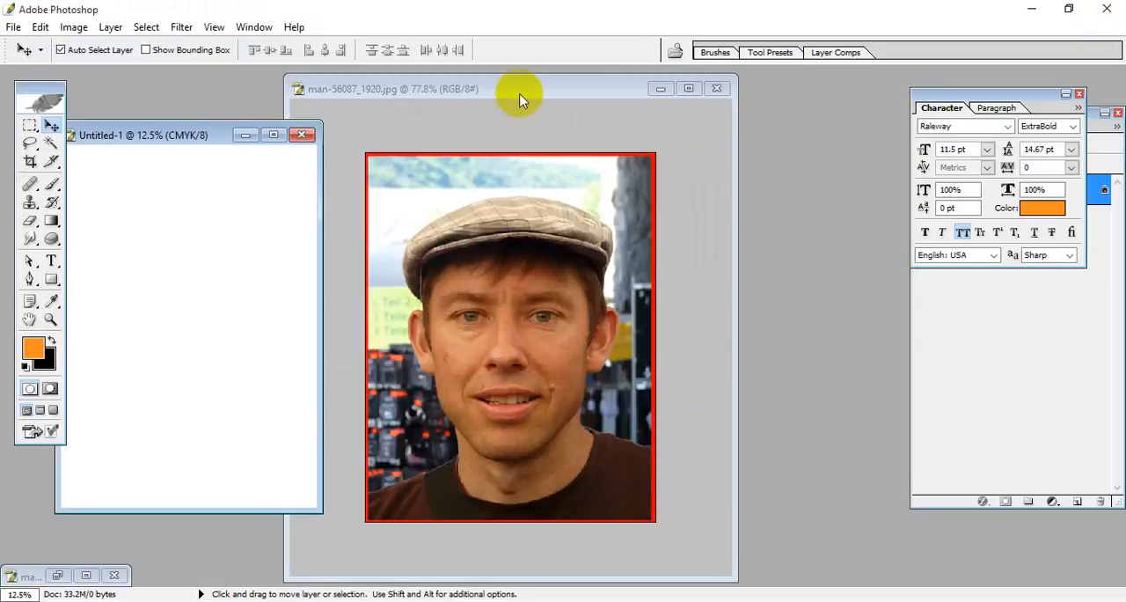
drag(519, 99, 729, 100)
drag(721, 274, 275, 218)
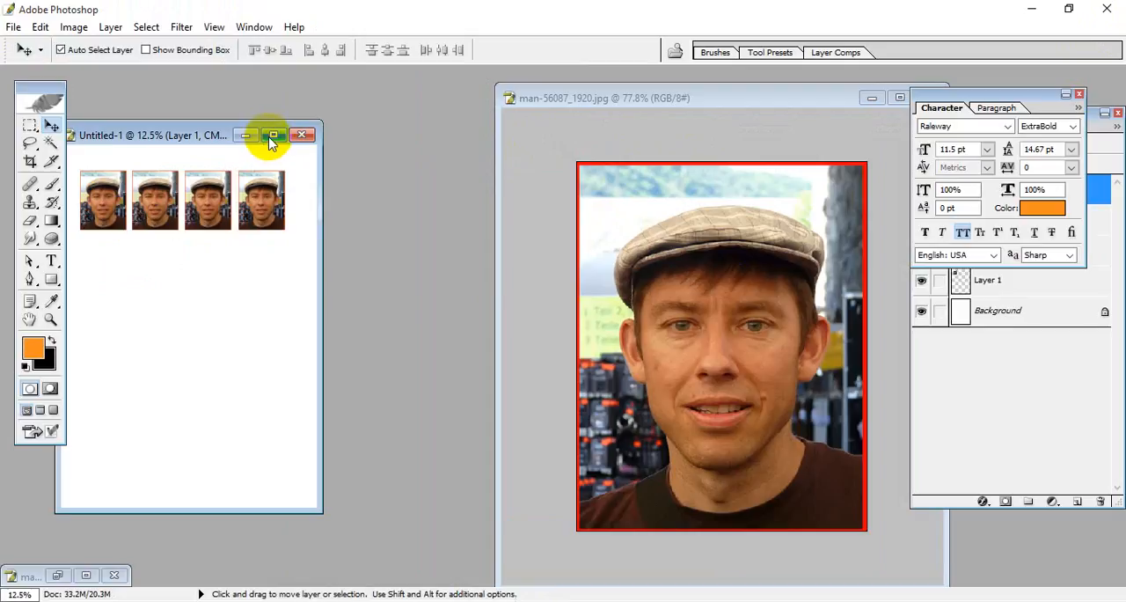
click(273, 135)
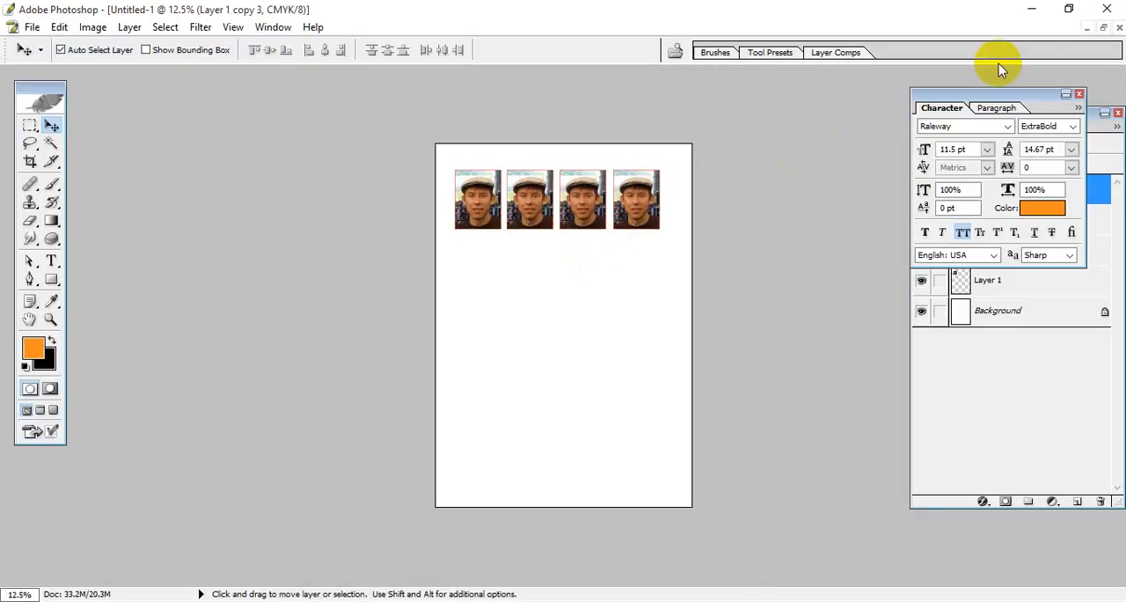
Step: Duplicate the four-photo sheet as Untitled-1 copy and place the two sheets side by side
click(1103, 27)
right_click(181, 137)
click(201, 159)
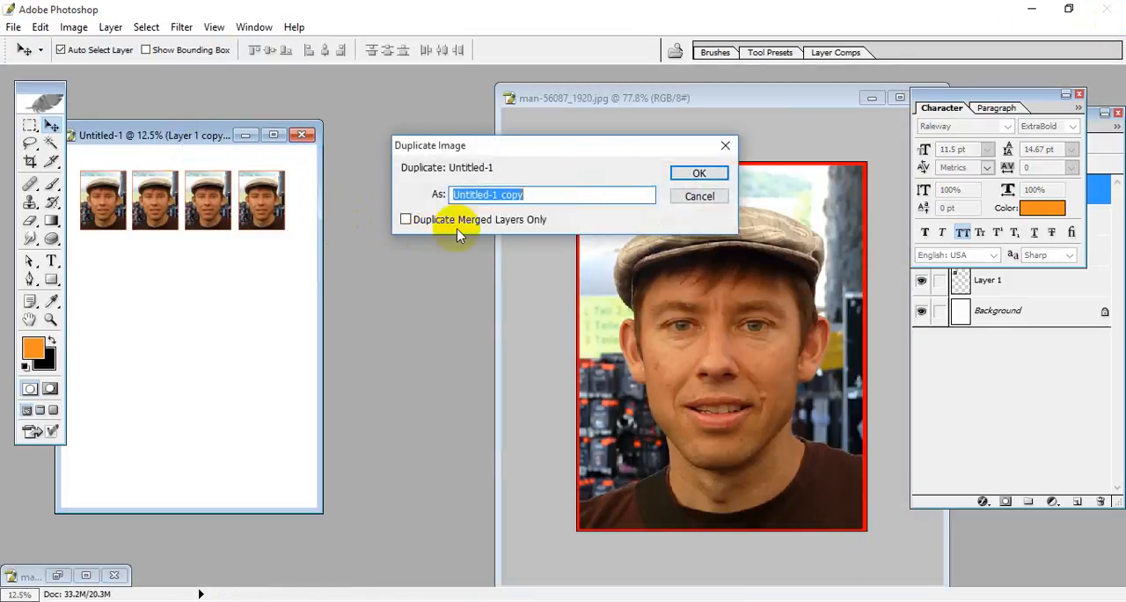
click(693, 170)
drag(193, 151, 396, 140)
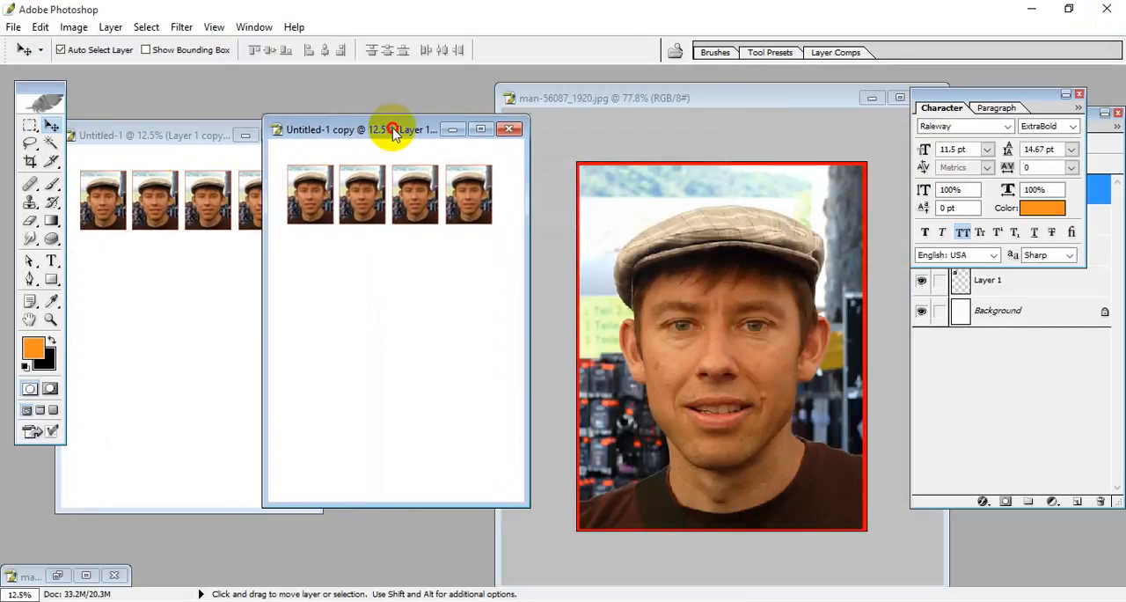
Step: Cancel a second duplication and close Untitled-1 copy without saving
right_click(338, 128)
click(387, 138)
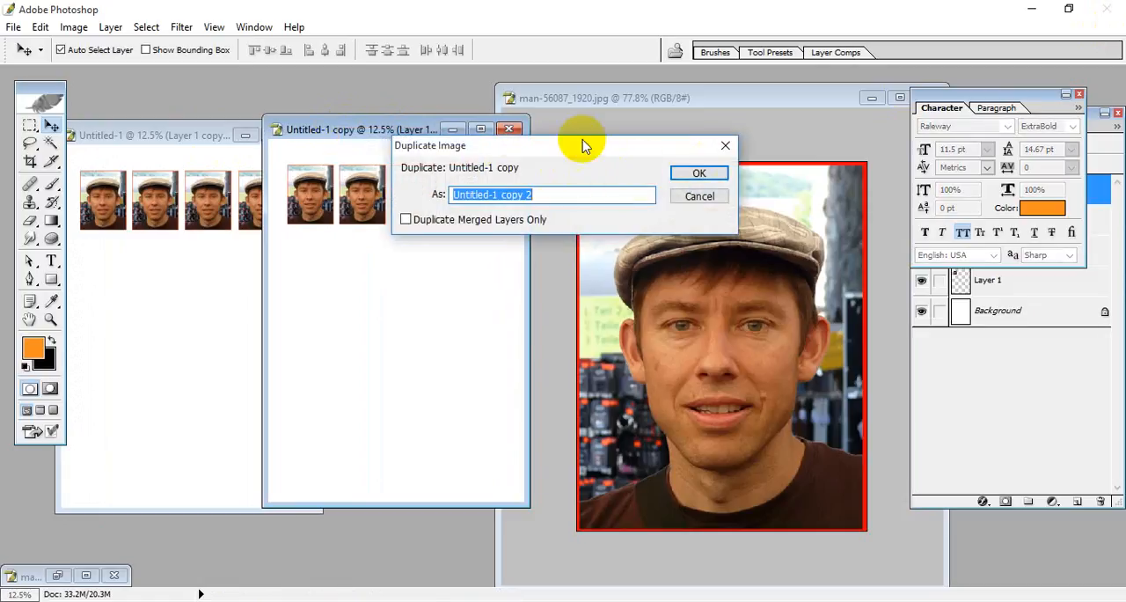
click(727, 145)
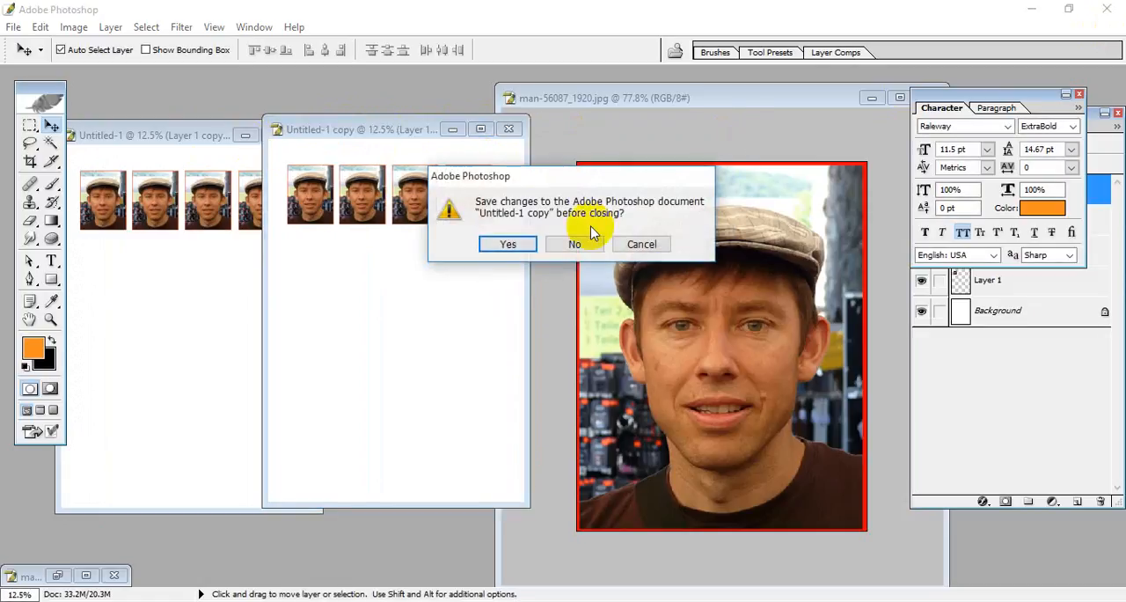
click(575, 244)
Step: Preview the four-photo sheet for printing at 100% scale and proceed despite the clipping
drag(162, 133, 226, 114)
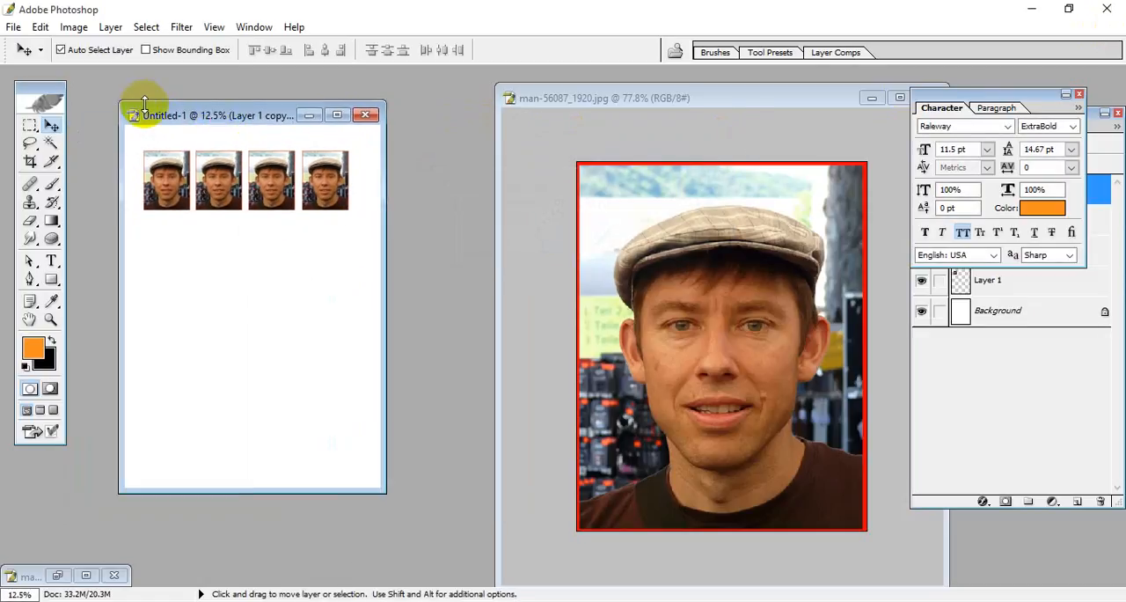
click(13, 26)
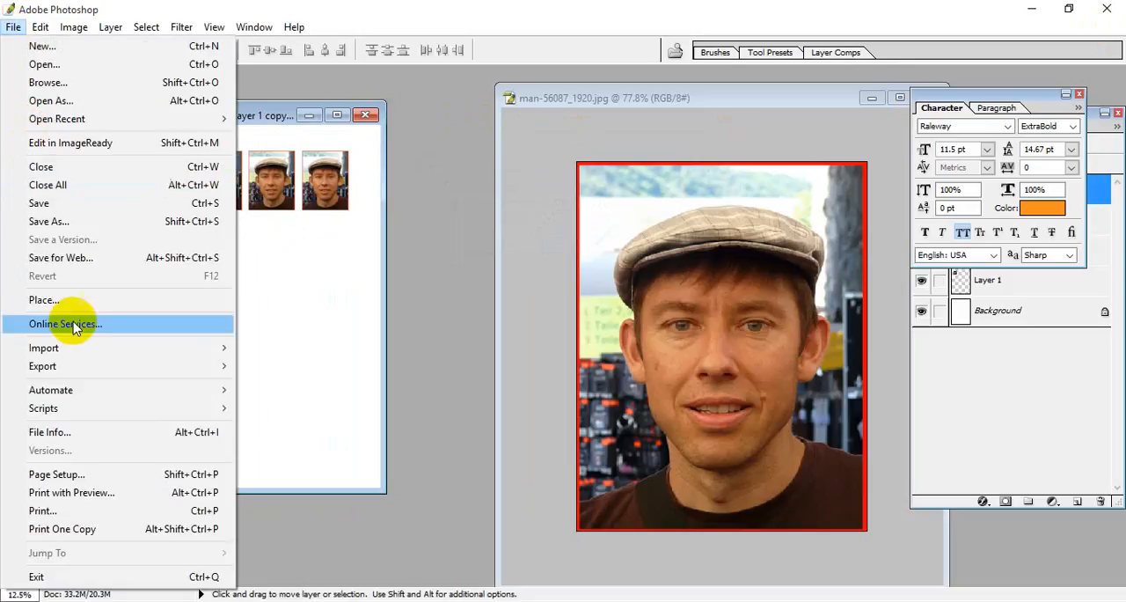
click(85, 491)
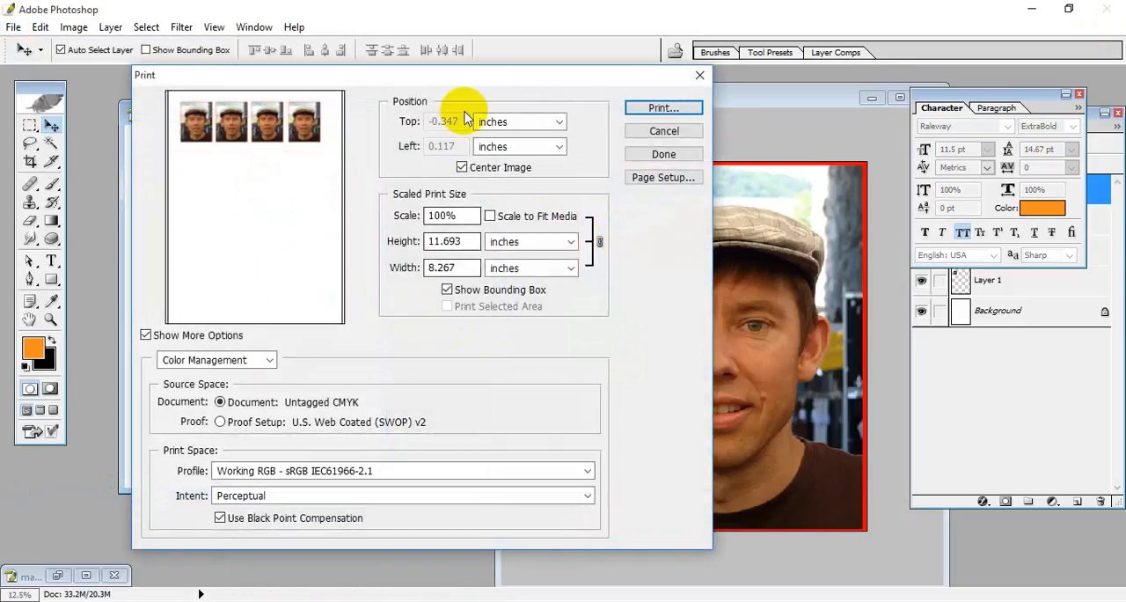
drag(455, 82, 384, 76)
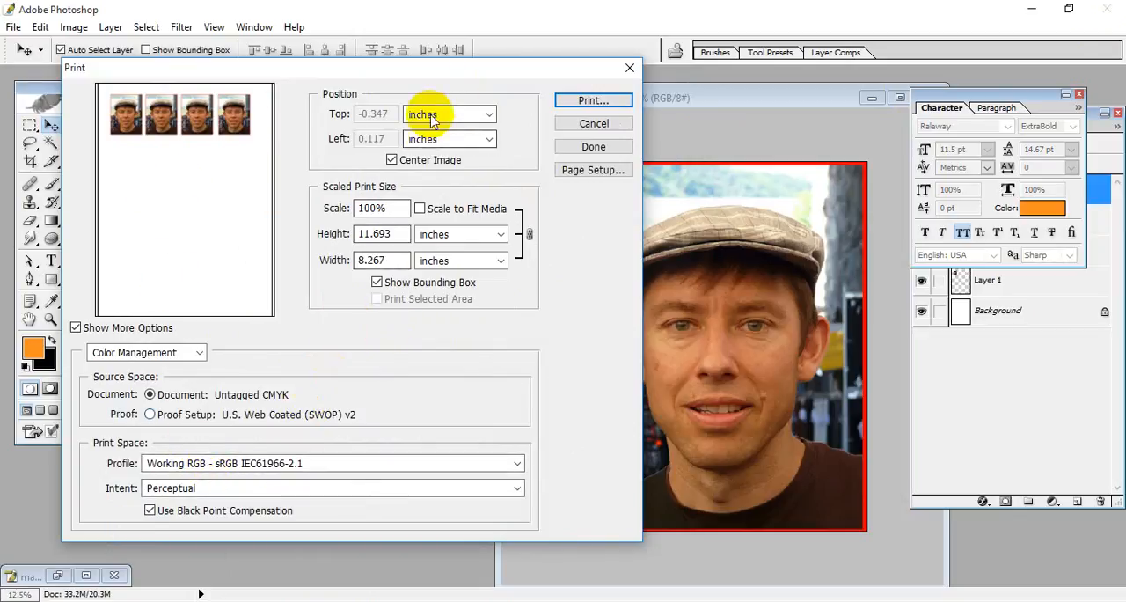
click(585, 102)
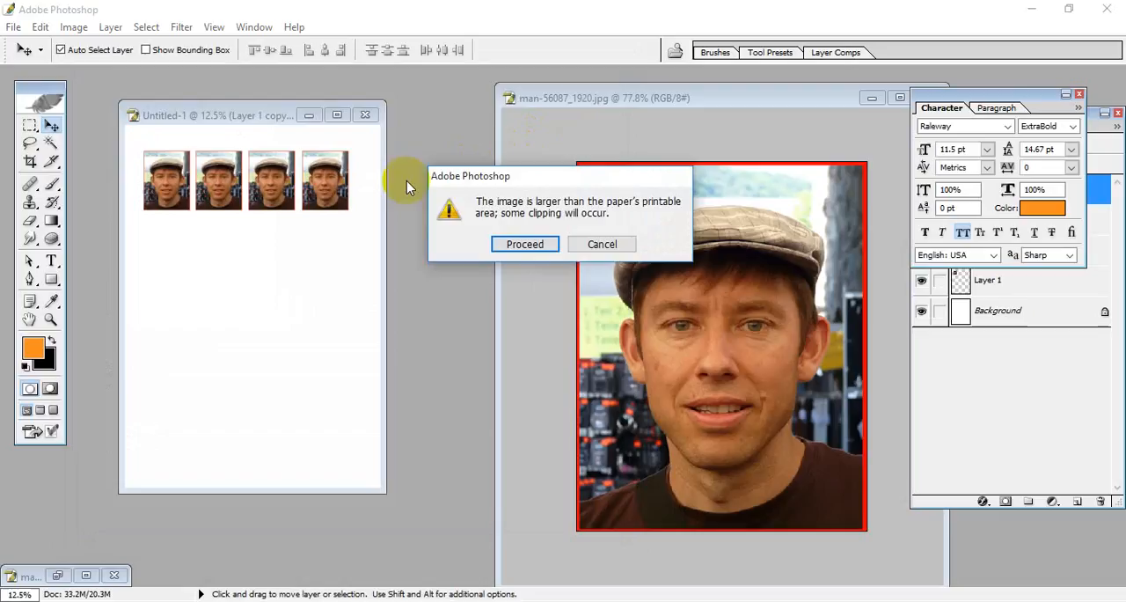
click(535, 247)
Step: Try a print of the sheet with 4 copies on Microsoft Print to PDF, then cancel the print
click(13, 26)
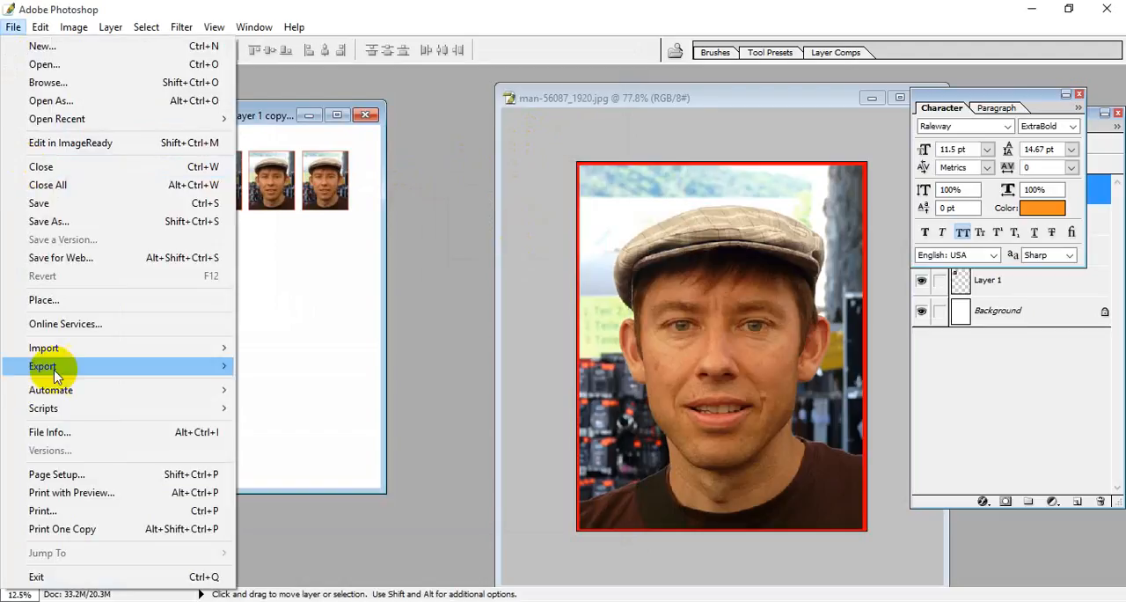
click(93, 492)
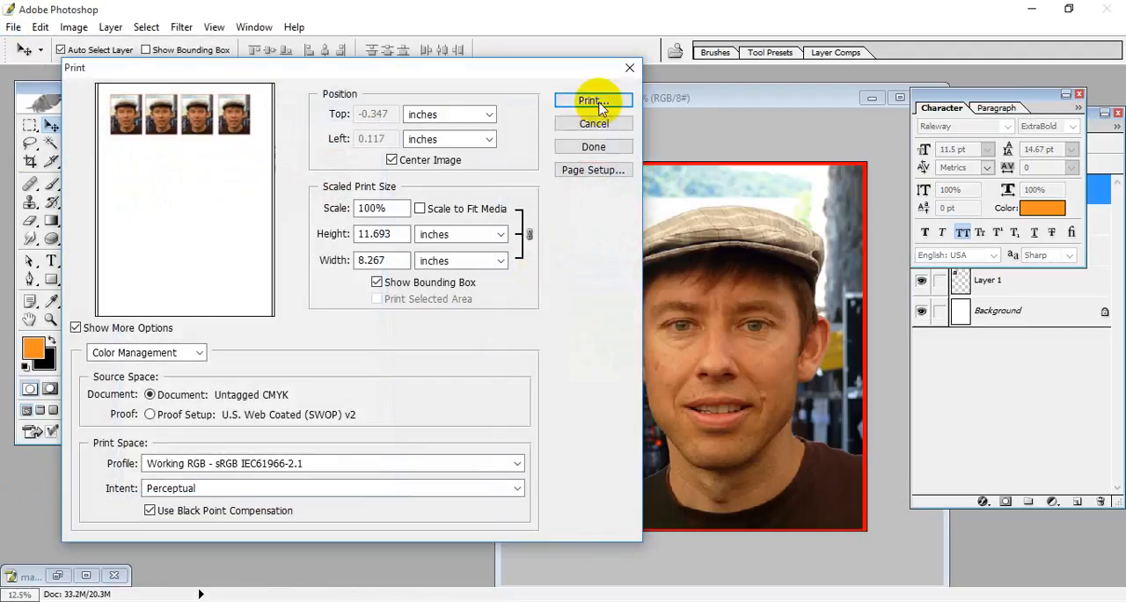
click(616, 105)
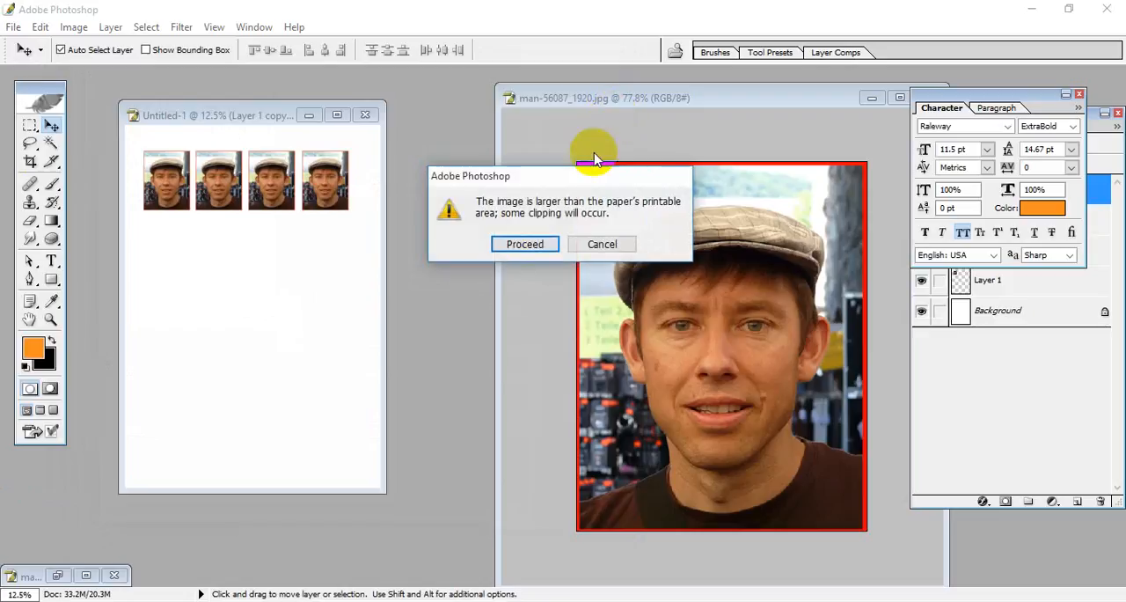
click(519, 244)
click(576, 255)
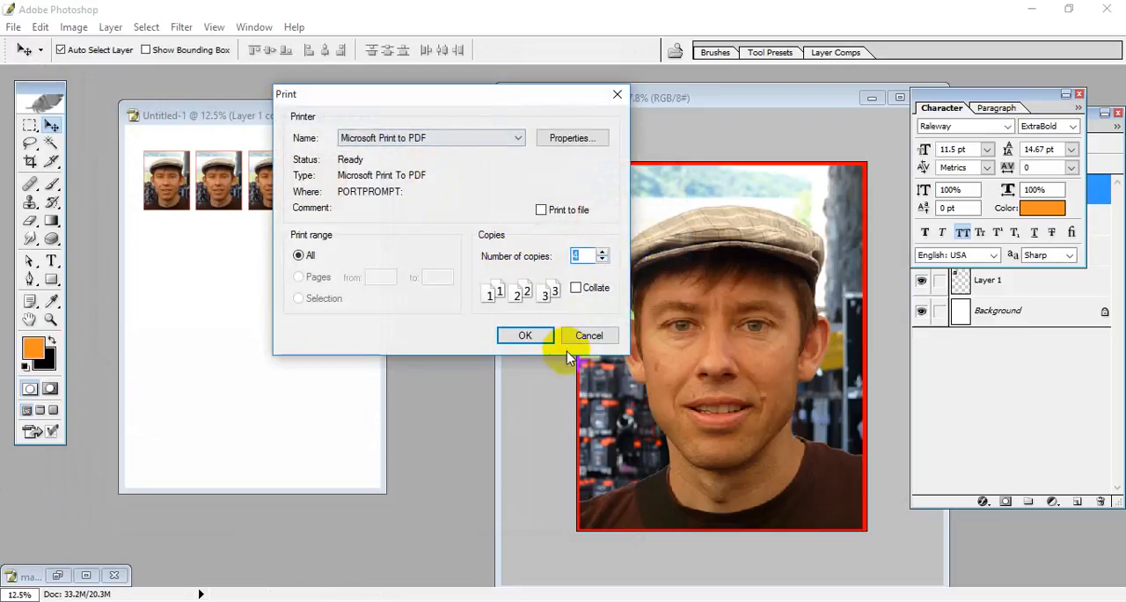
click(589, 335)
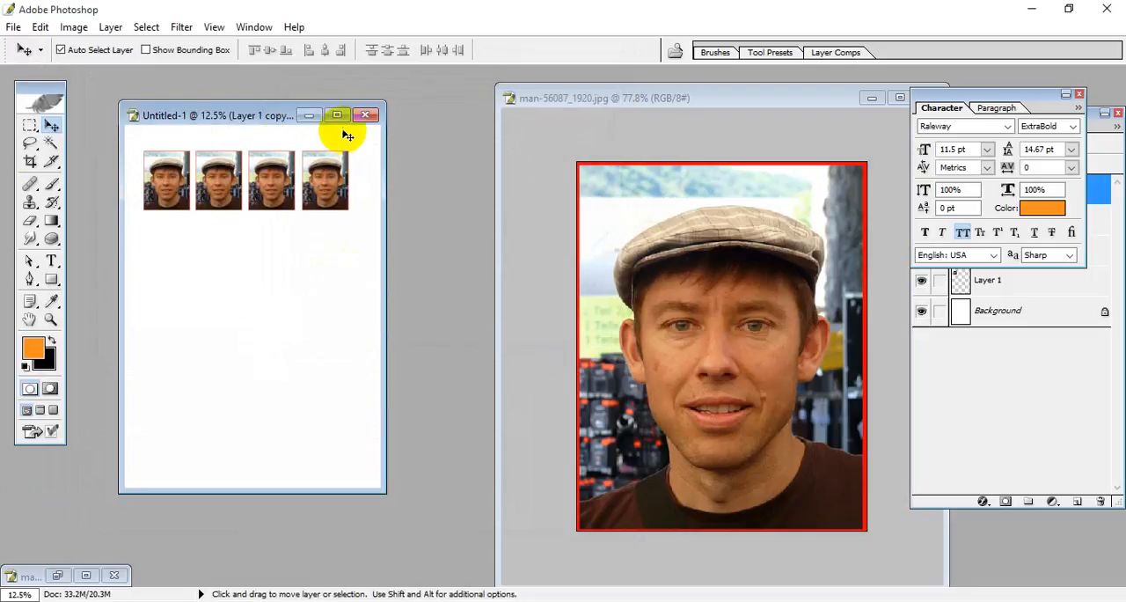
Step: Close the four-photo sheet and man-56087_1920.jpg without saving changes
click(364, 116)
click(574, 244)
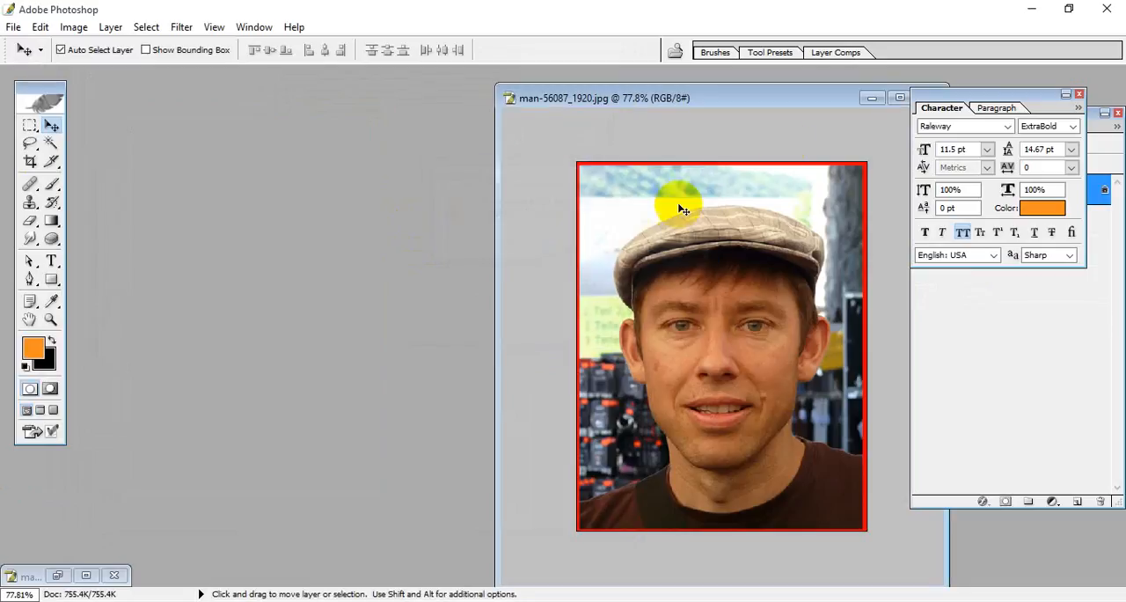
drag(789, 109, 543, 92)
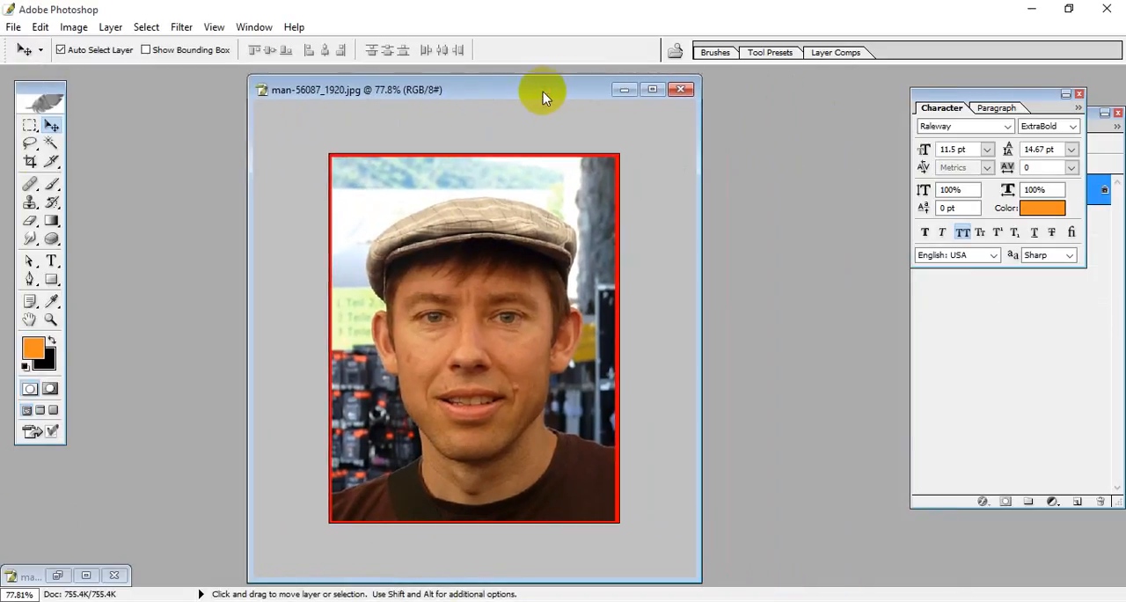
click(680, 89)
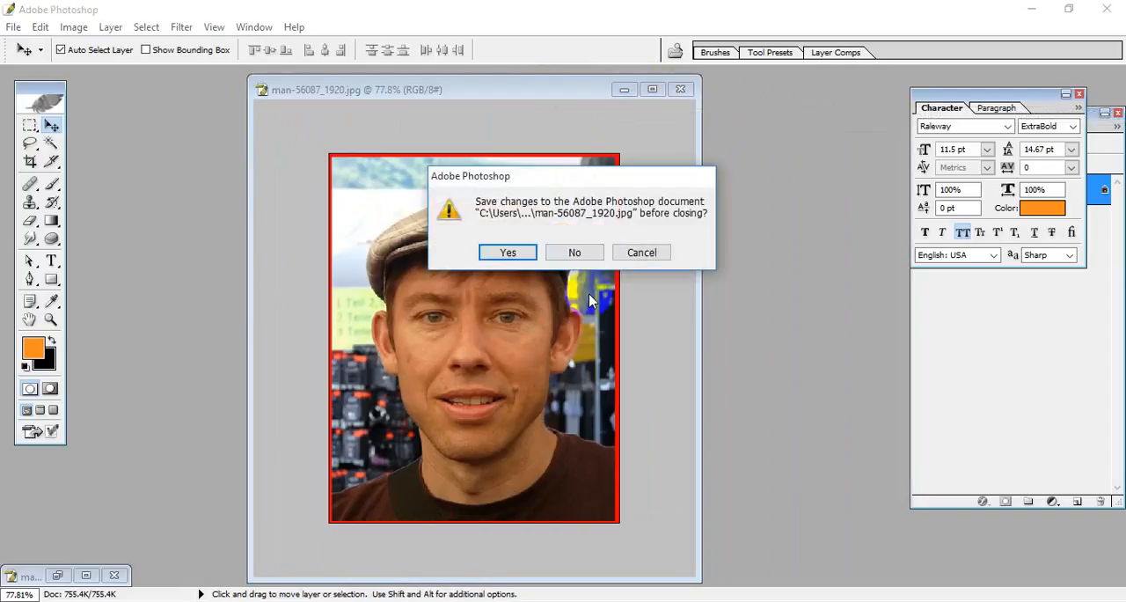
click(577, 251)
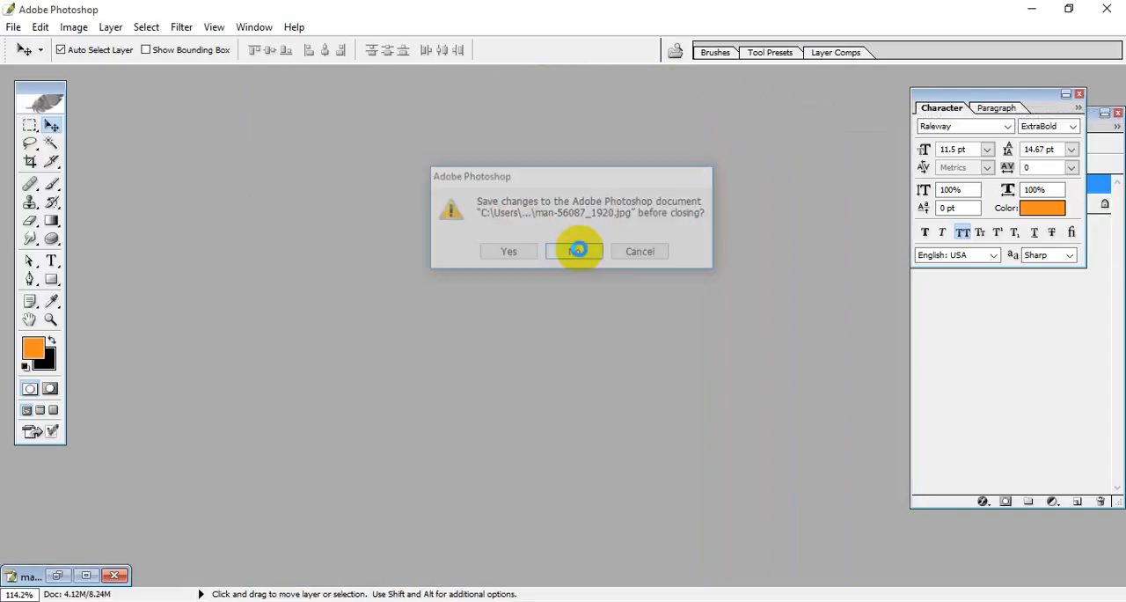
Step: Bring up the minimized masca-de-fata.jpg and close it without saving changes
click(86, 576)
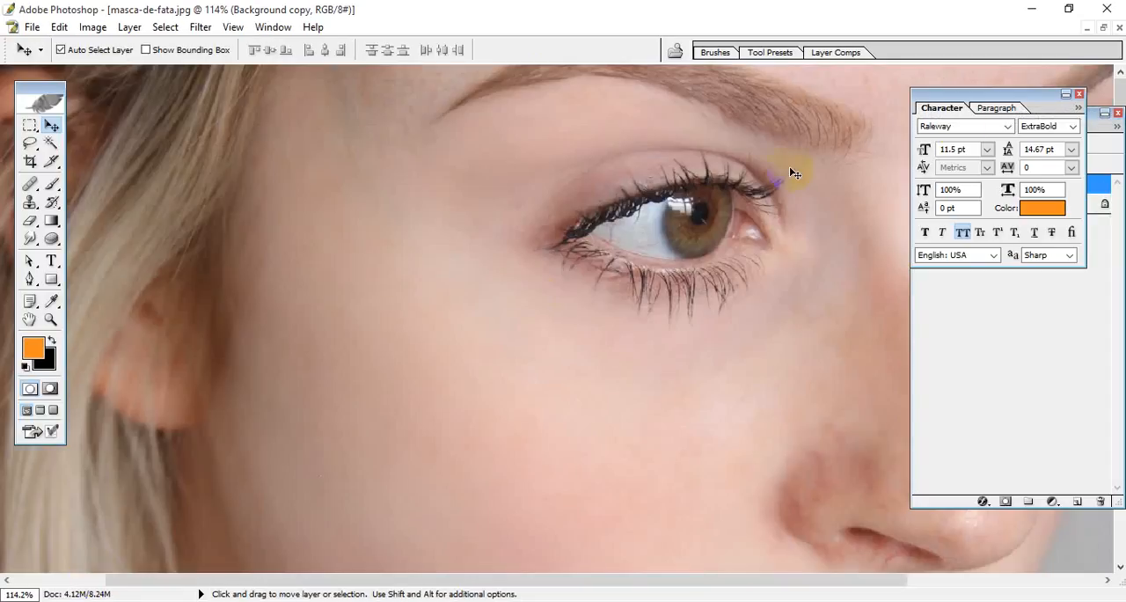
click(1117, 30)
click(573, 249)
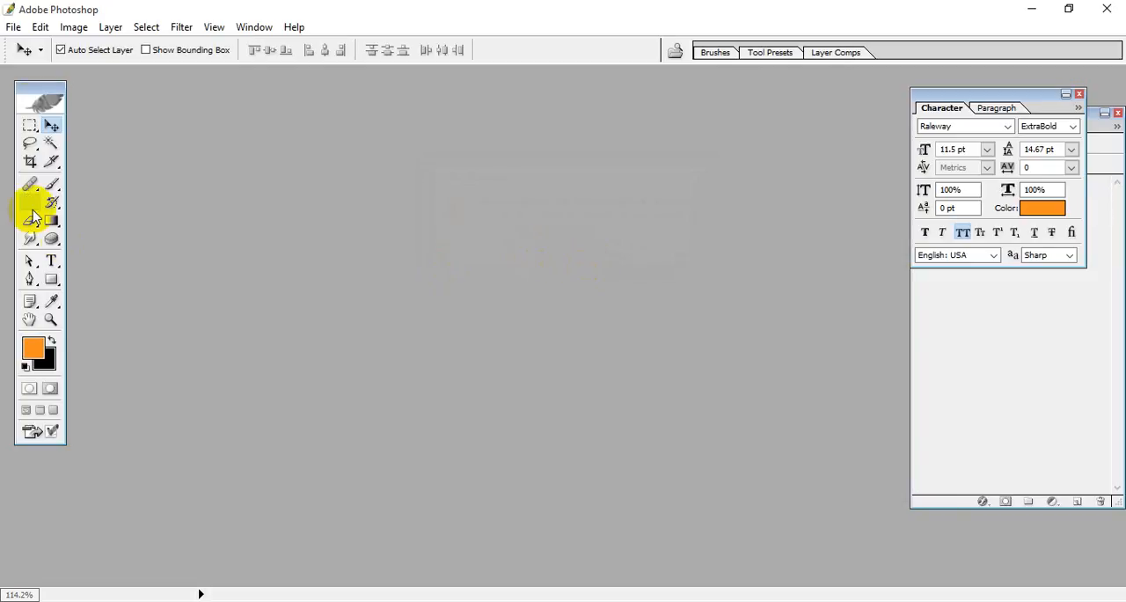
click(13, 26)
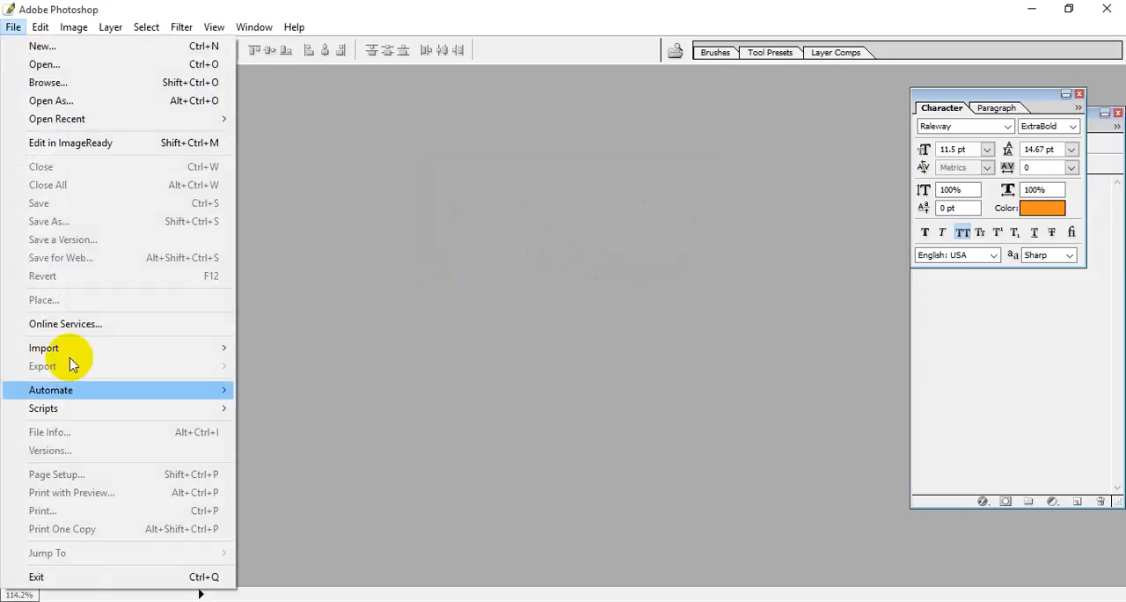
click(581, 310)
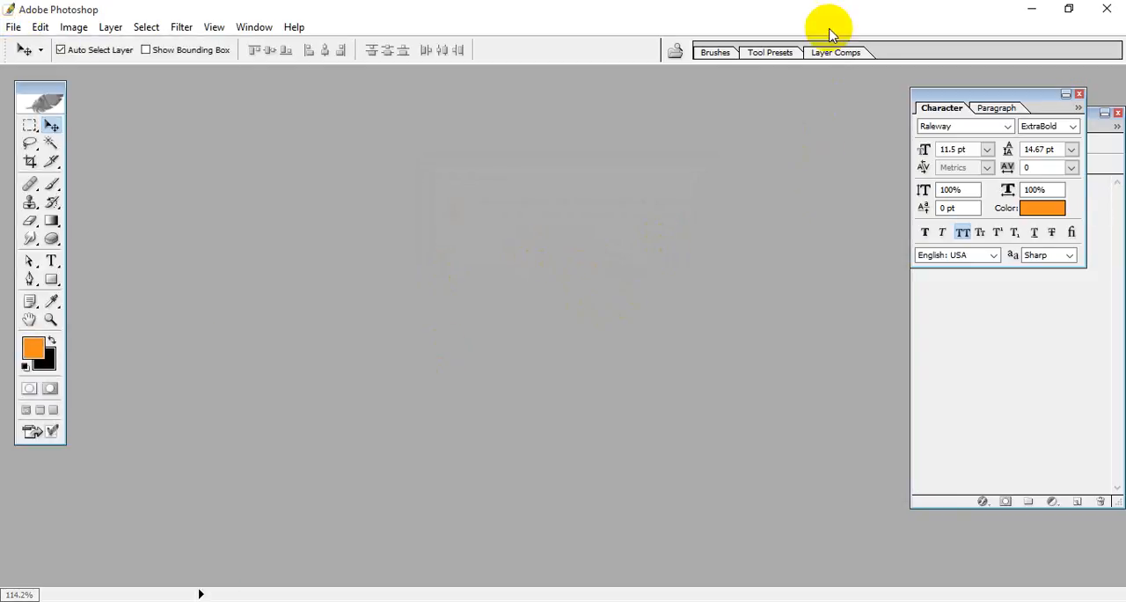